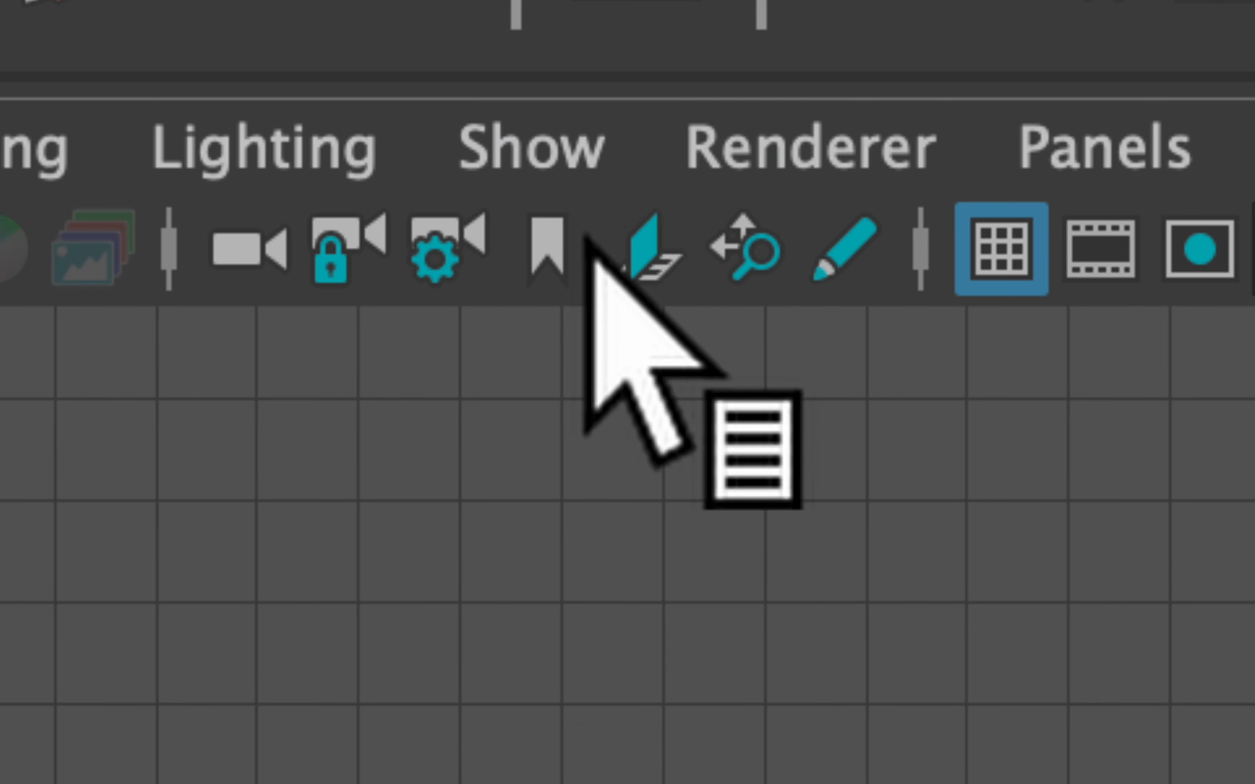
# Import fox.jpeg from the 01 Fox Course folder as an image plane in the front view
pyautogui.click(655, 250)
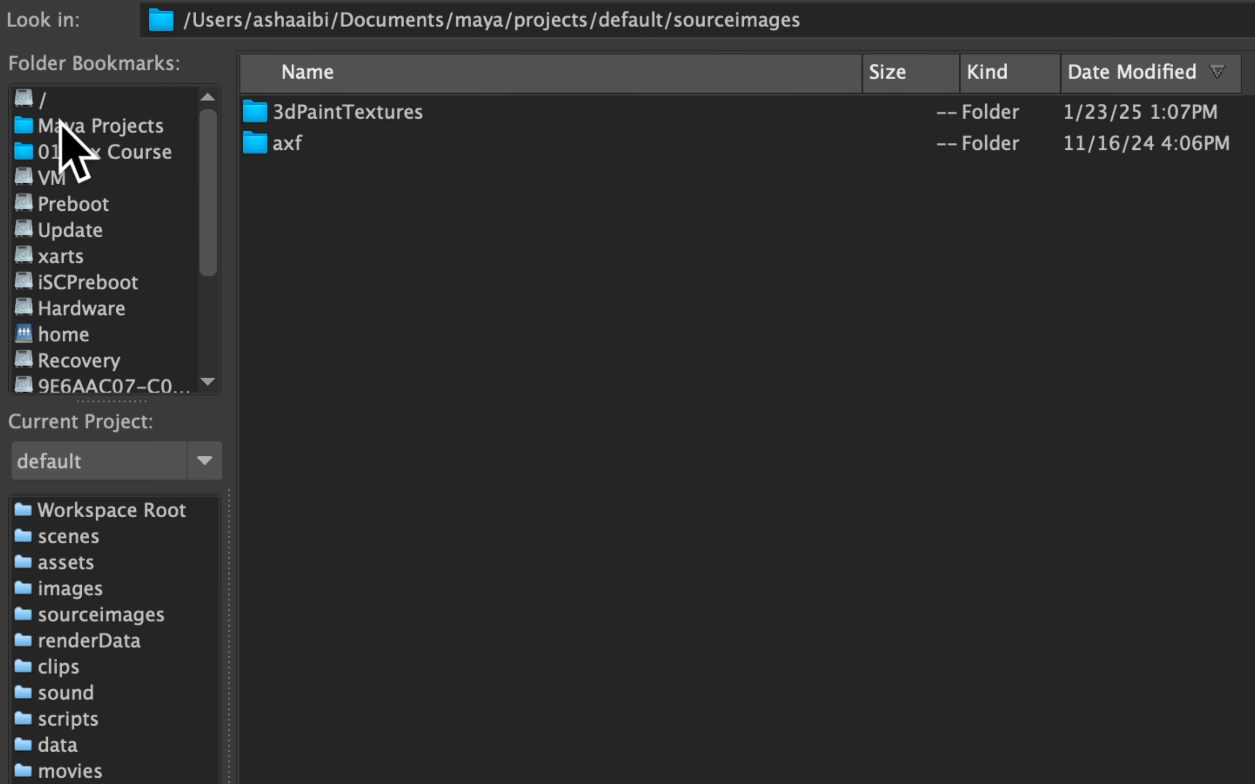
pyautogui.click(72, 152)
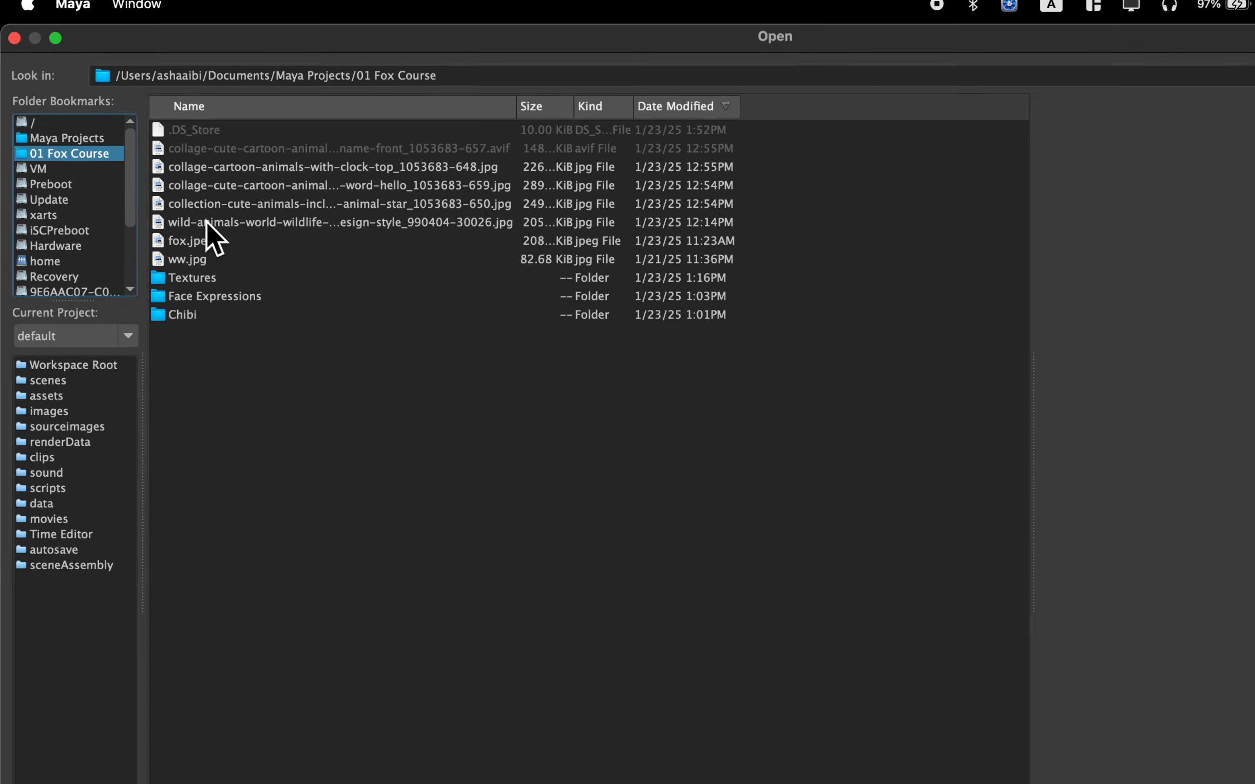
pyautogui.click(229, 255)
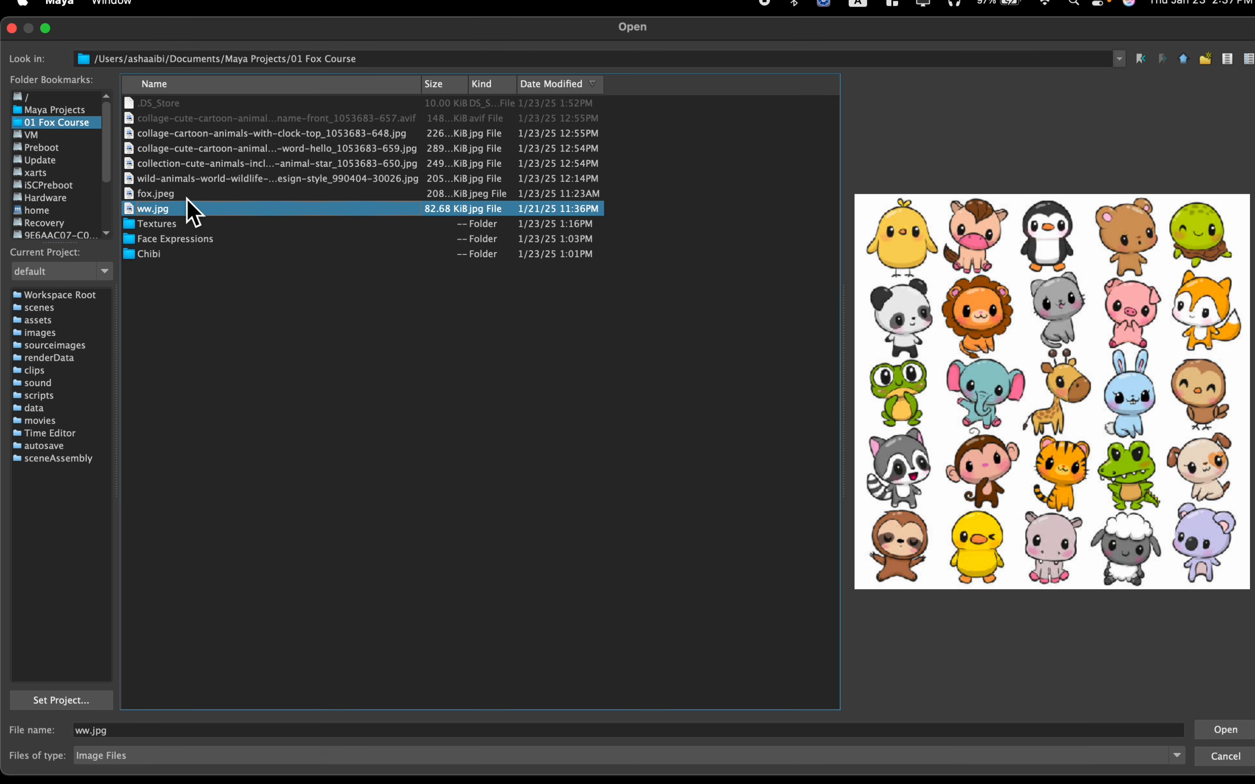
pyautogui.click(187, 199)
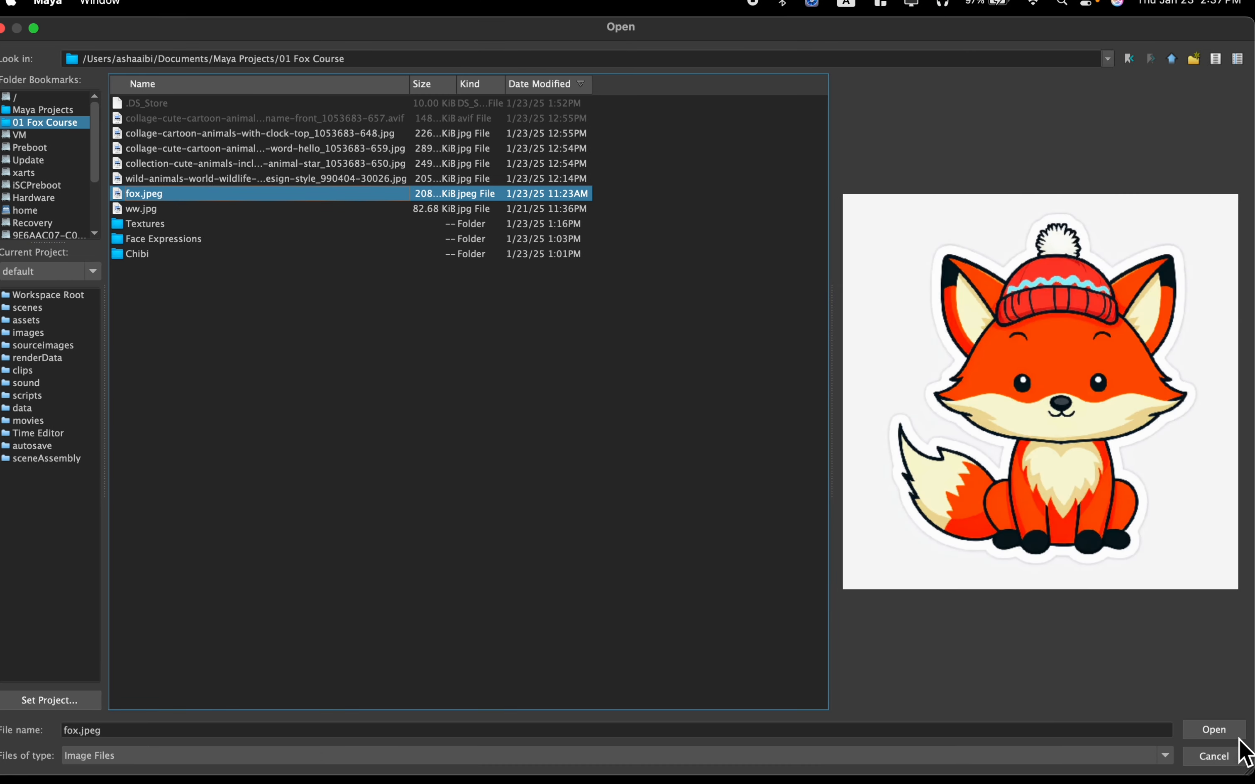
pyautogui.click(1233, 730)
# Move the fox image plane in the negative X direction and up, clear of the grid origin
pyautogui.press('w')
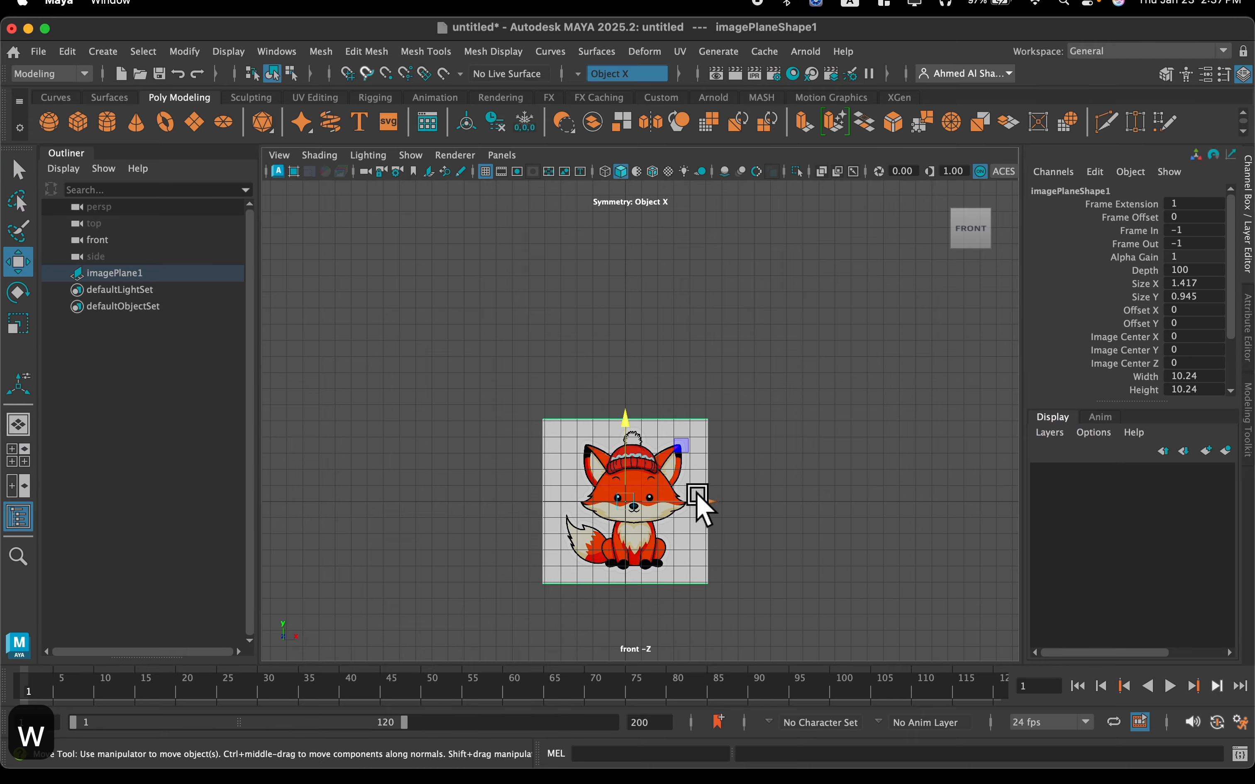
pyautogui.moveTo(685, 501); pyautogui.dragTo(549, 498)
pyautogui.moveTo(478, 445); pyautogui.dragTo(478, 302)
pyautogui.moveTo(553, 367); pyautogui.dragTo(521, 331)
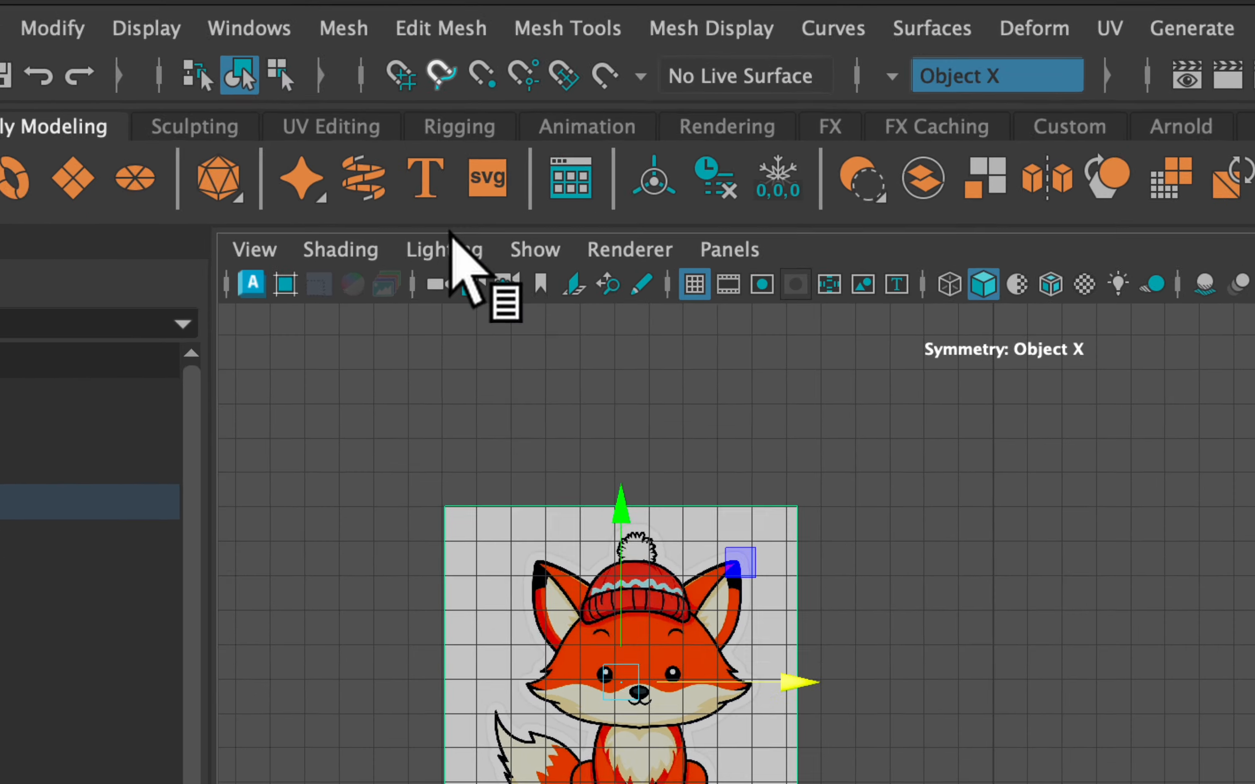
# Import ww.jpg from the 01 Fox Course folder as a second image plane in the front view
pyautogui.click(254, 249)
pyautogui.click(215, 182)
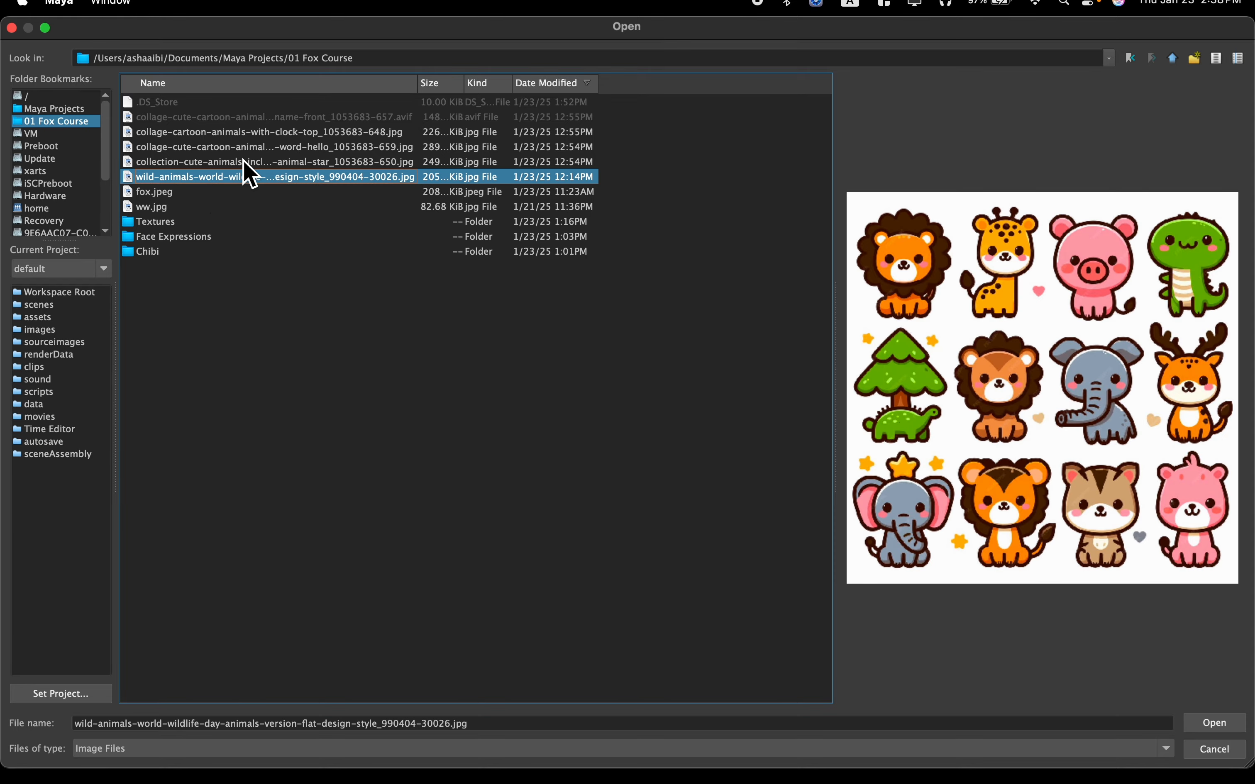
pyautogui.click(243, 161)
pyautogui.click(206, 207)
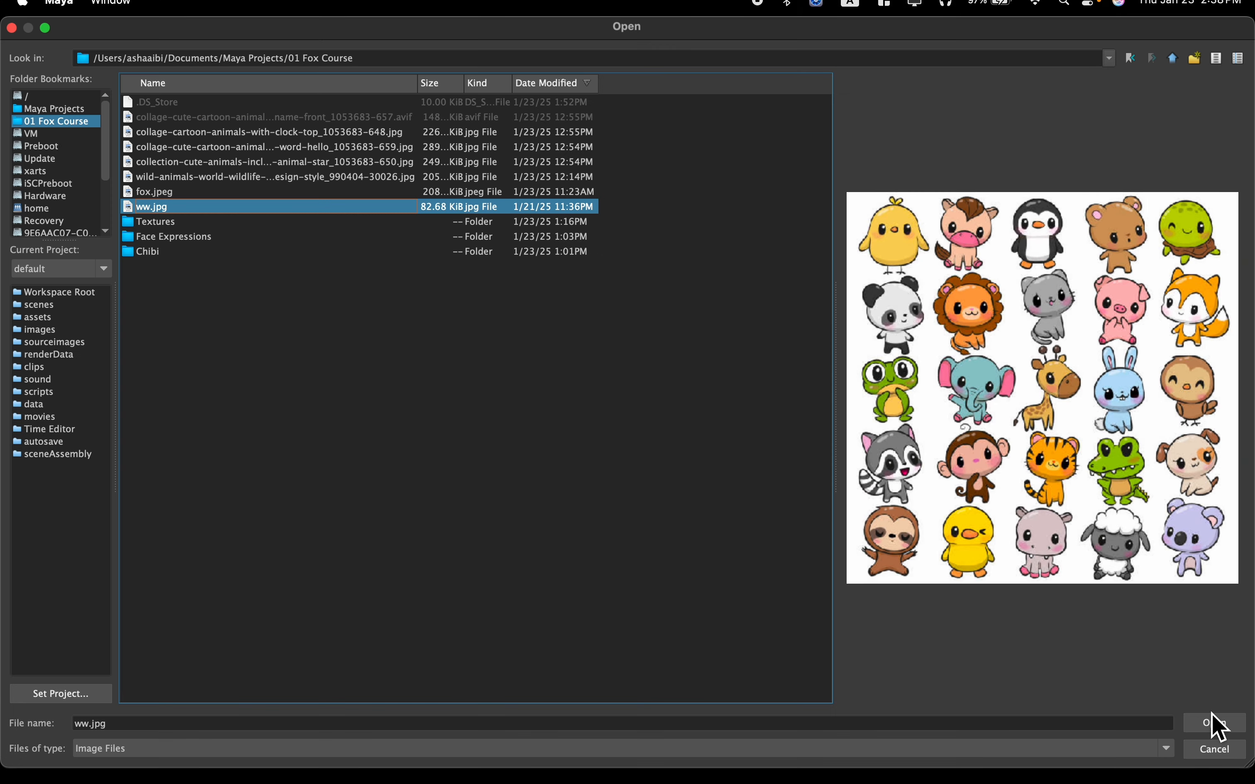
pyautogui.click(1213, 722)
# Move the animal-sheet image plane up and in positive X away from the fox image, and scale it up uniformly
pyautogui.moveTo(703, 500); pyautogui.dragTo(798, 298)
pyautogui.press('r')
pyautogui.moveTo(825, 345); pyautogui.dragTo(926, 295)
pyautogui.moveTo(826, 342); pyautogui.dragTo(833, 347)
# Move the animal-sheet image plane farther from the fox to about X 14.2, Y 9.8, and deselect it
pyautogui.press('w')
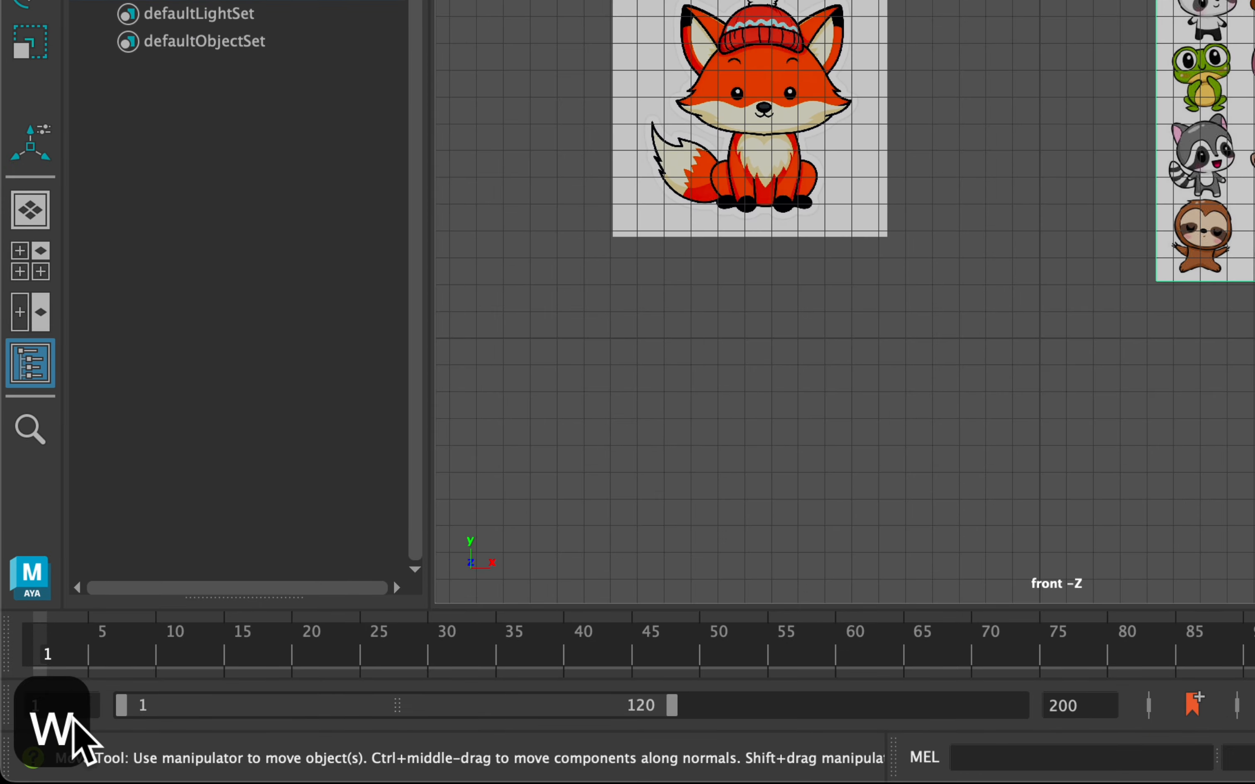
pyautogui.press('e')
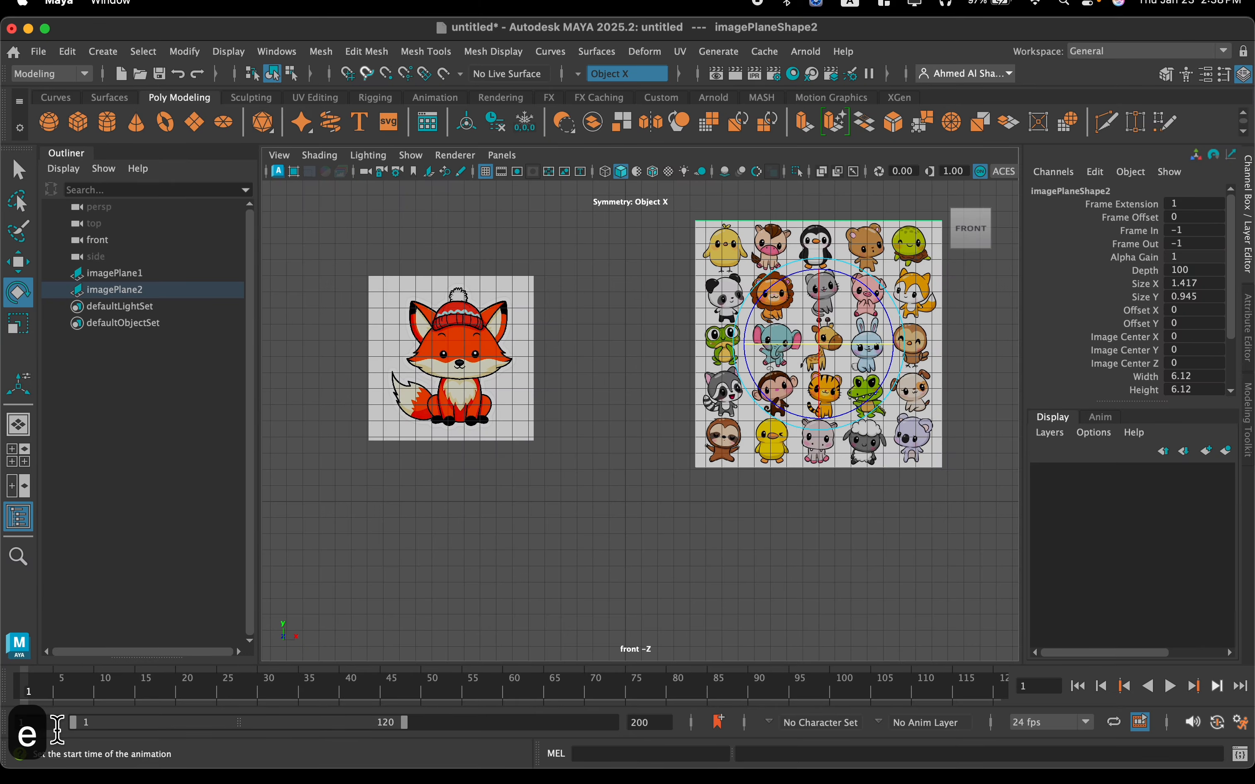
pyautogui.press('w')
pyautogui.scroll(2, 855, 332)
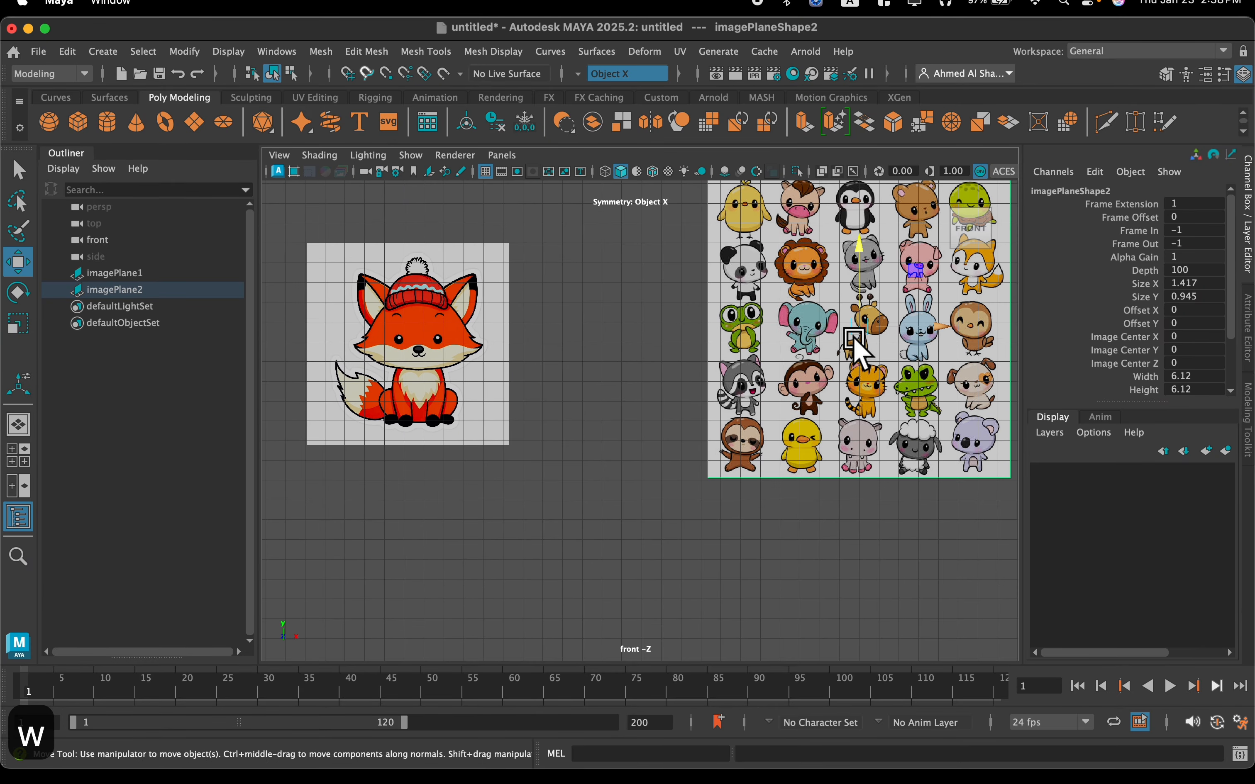
pyautogui.moveTo(908, 324); pyautogui.dragTo(951, 325)
pyautogui.scroll(-1, 777, 331)
pyautogui.keyDown('alt'); pyautogui.moveTo(728, 322); pyautogui.dragTo(571, 391, button='middle'); pyautogui.keyUp('alt')
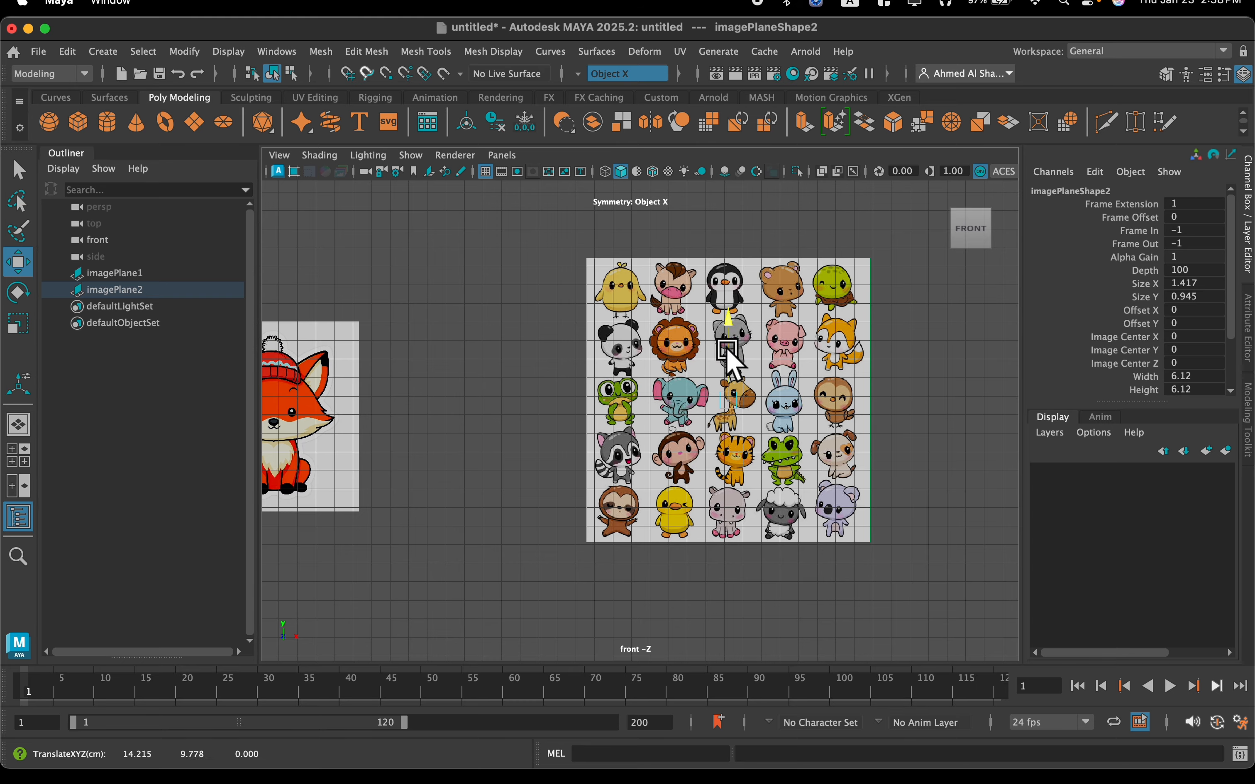
pyautogui.keyDown('alt'); pyautogui.moveTo(330, 490); pyautogui.dragTo(572, 405, button='middle'); pyautogui.keyUp('alt')
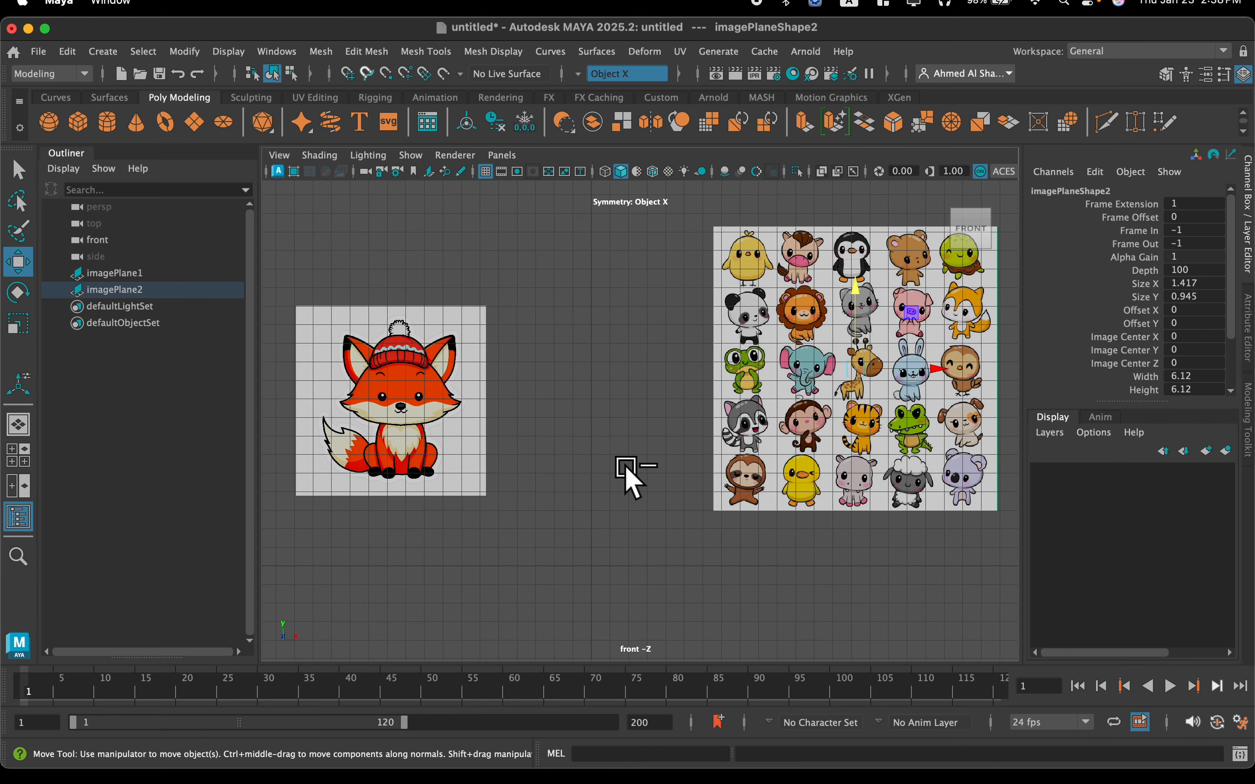
pyautogui.scroll(3, 611, 494)
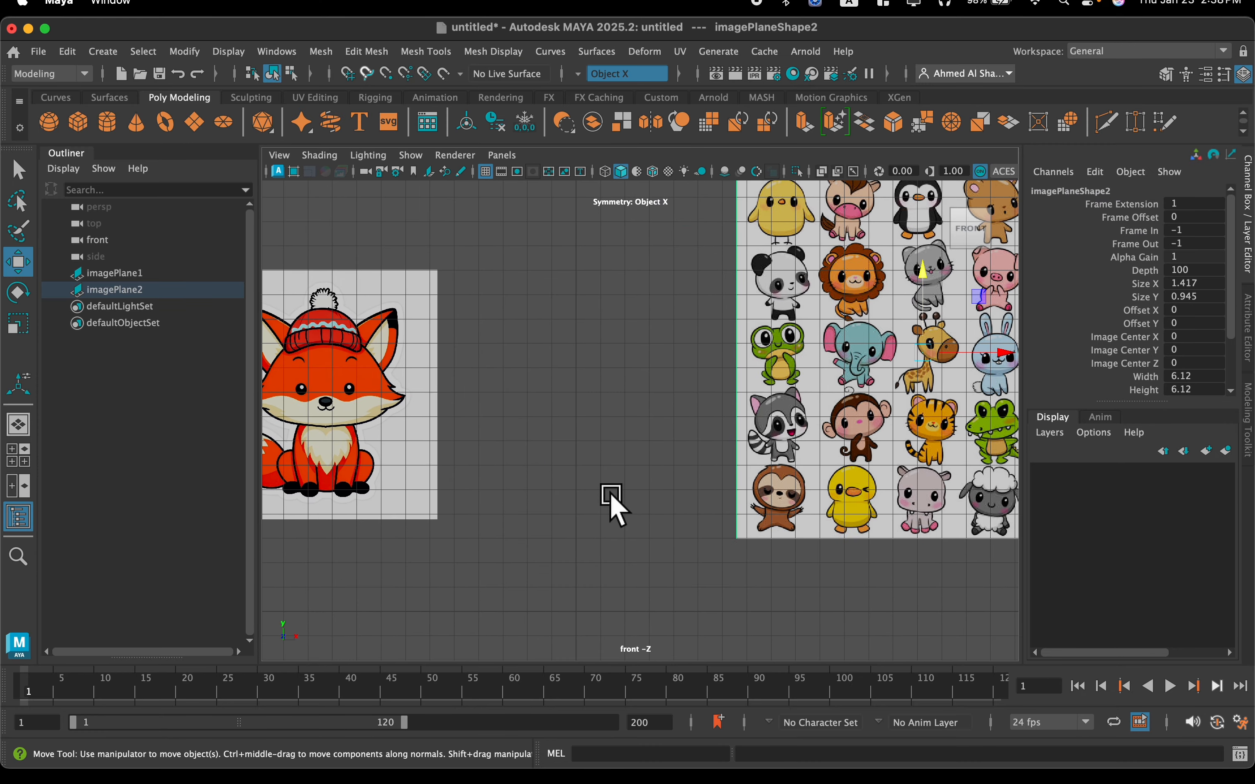
pyautogui.scroll(2, 664, 400)
pyautogui.click(691, 408)
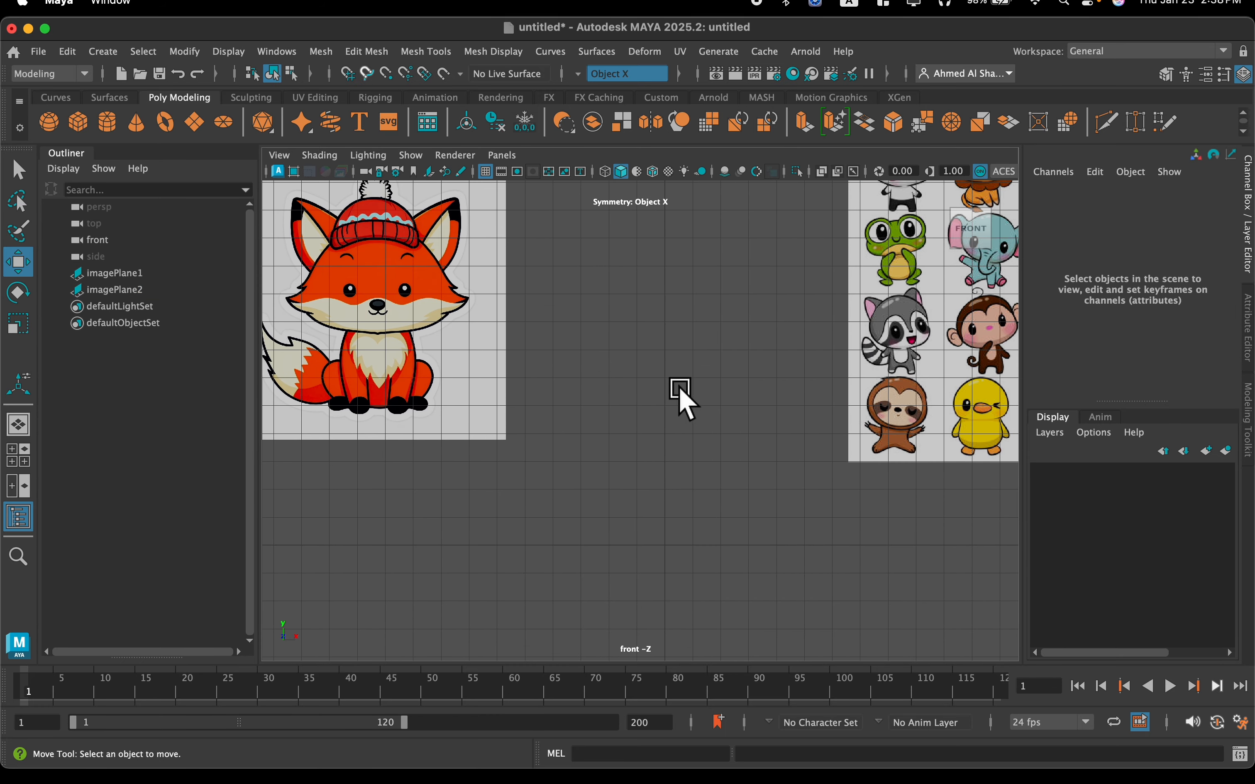
# Create a polygon cube between the two reference images and raise it to about 2.16 on Y
pyautogui.keyDown('alt'); pyautogui.moveTo(680, 394); pyautogui.dragTo(607, 410, button='middle'); pyautogui.keyUp('alt')
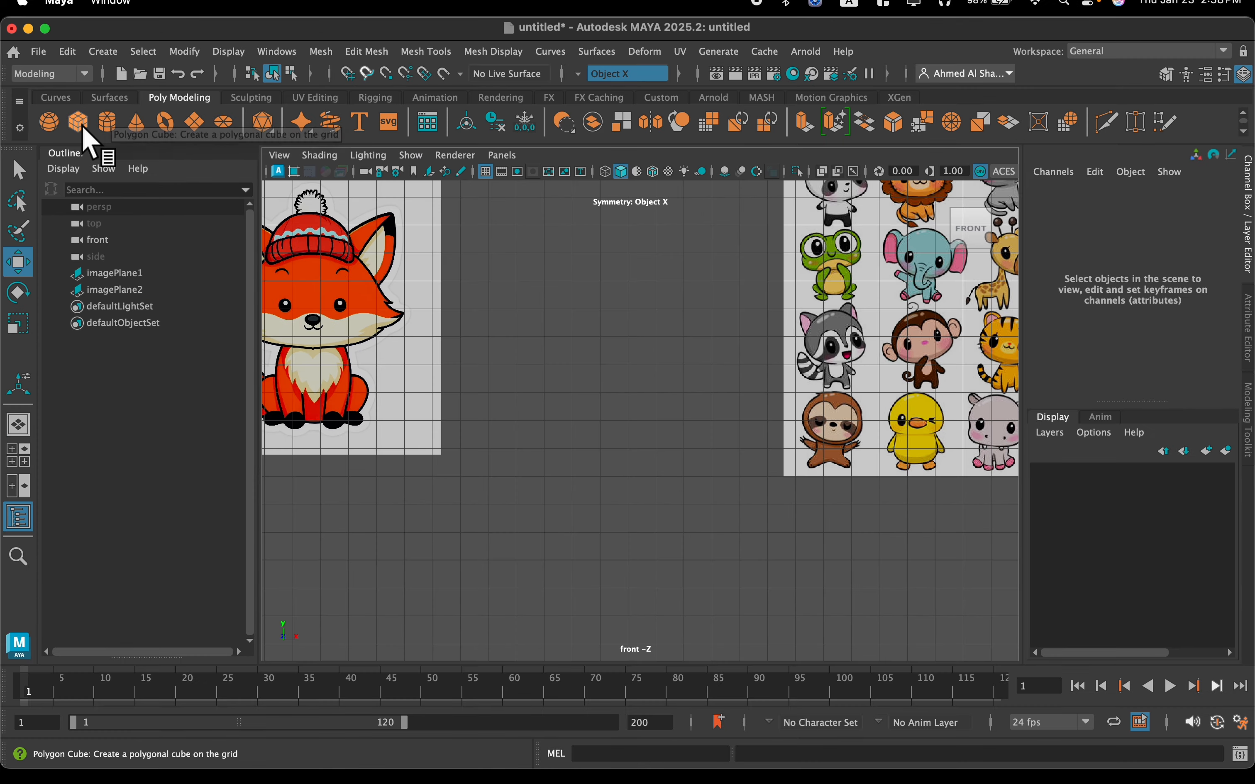
pyautogui.click(80, 125)
pyautogui.scroll(8, 604, 529)
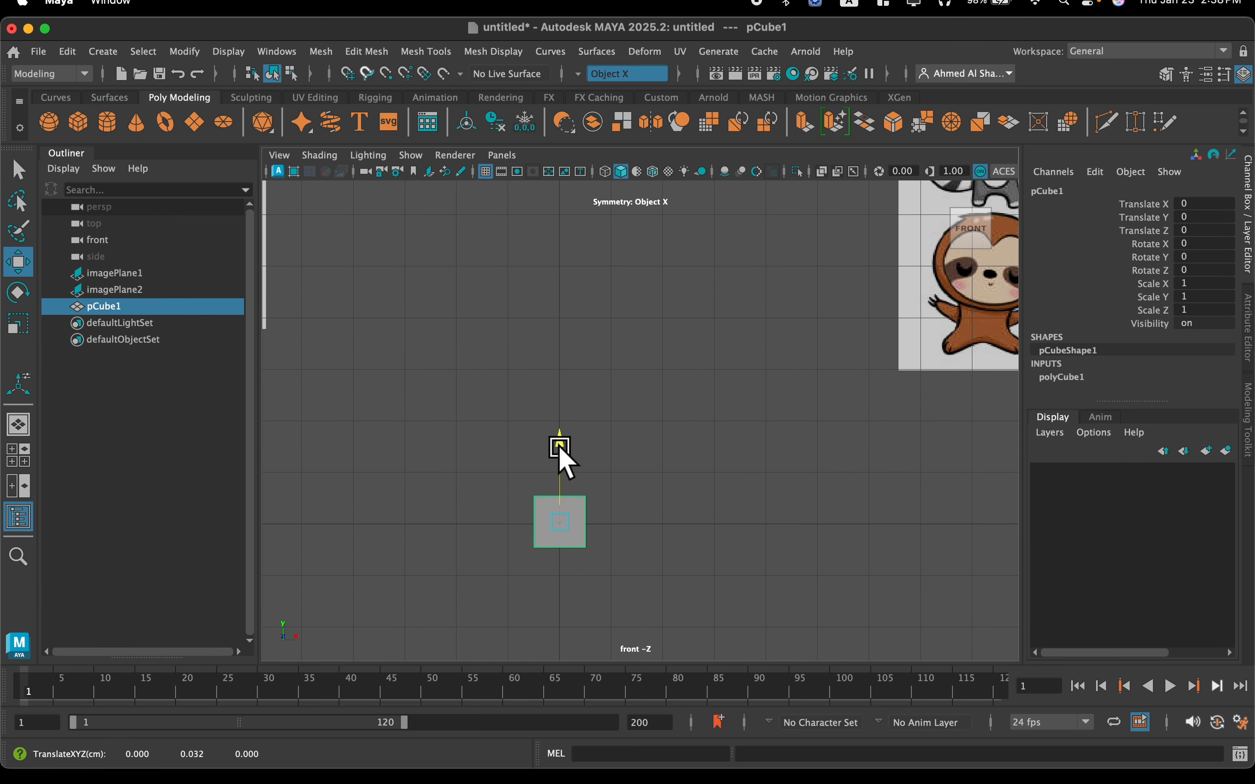
pyautogui.moveTo(558, 449); pyautogui.dragTo(563, 337)
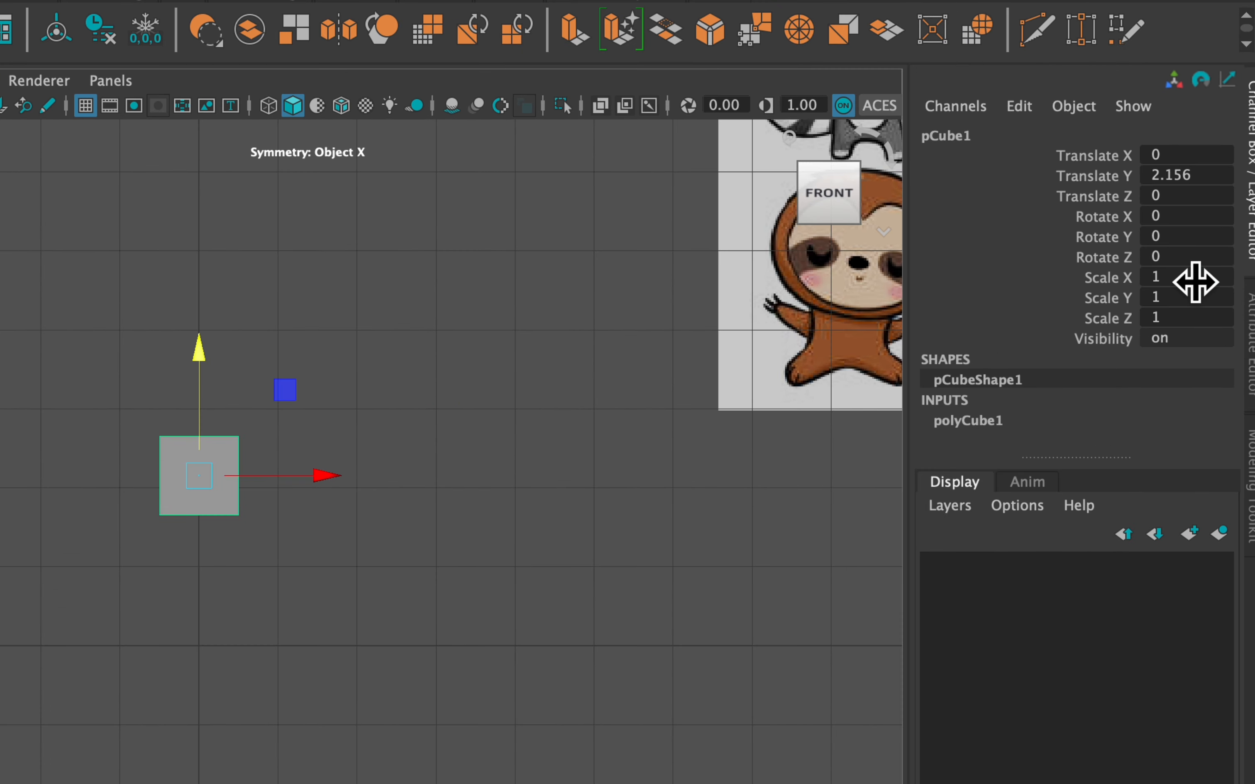
# Set the cube's Scale X, Y and Z to 2
pyautogui.click(1192, 281)
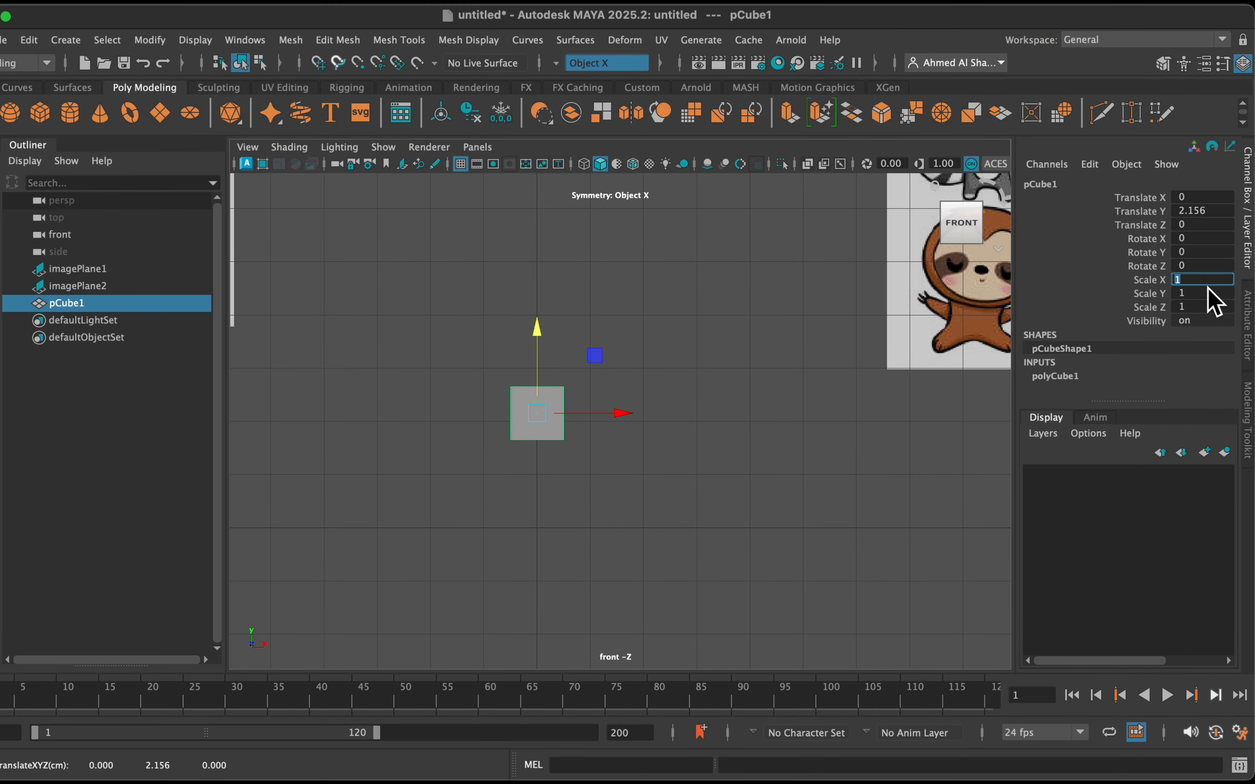
pyautogui.write('2')
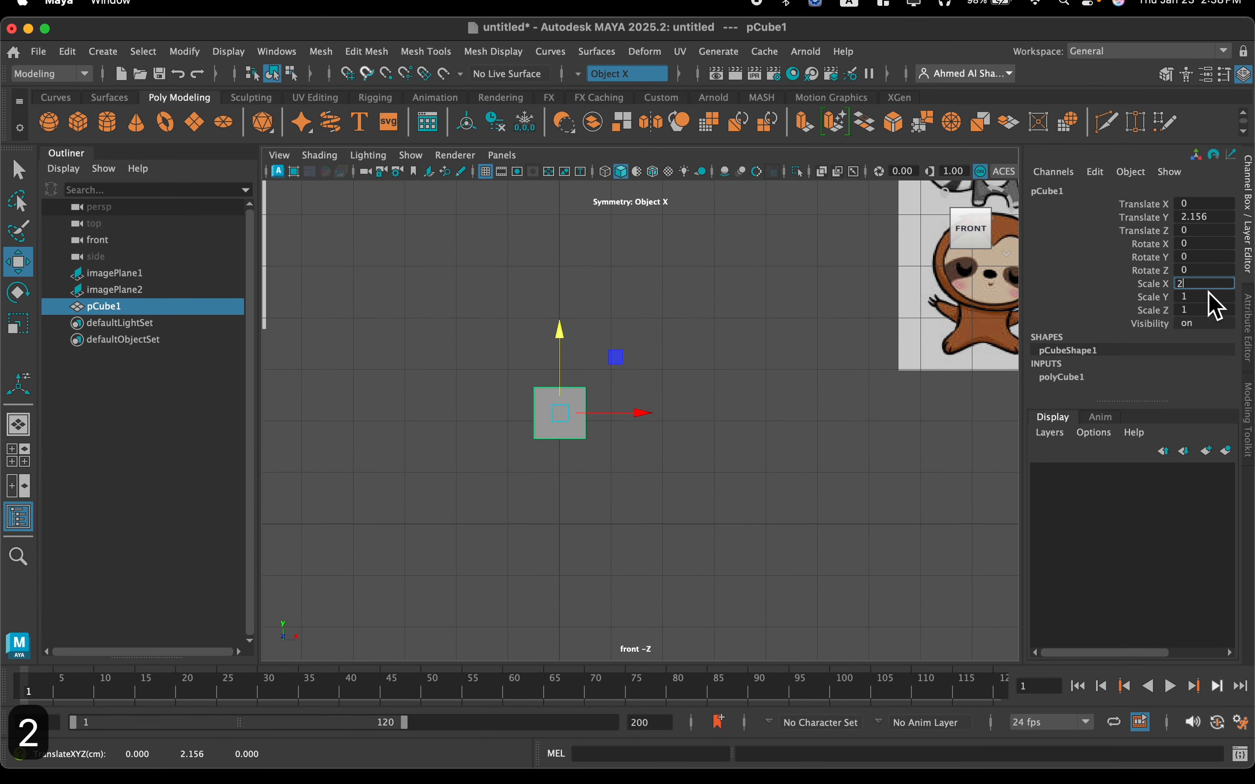
pyautogui.press('Tab')
pyautogui.write('2')
pyautogui.press('Tab')
pyautogui.write('2')
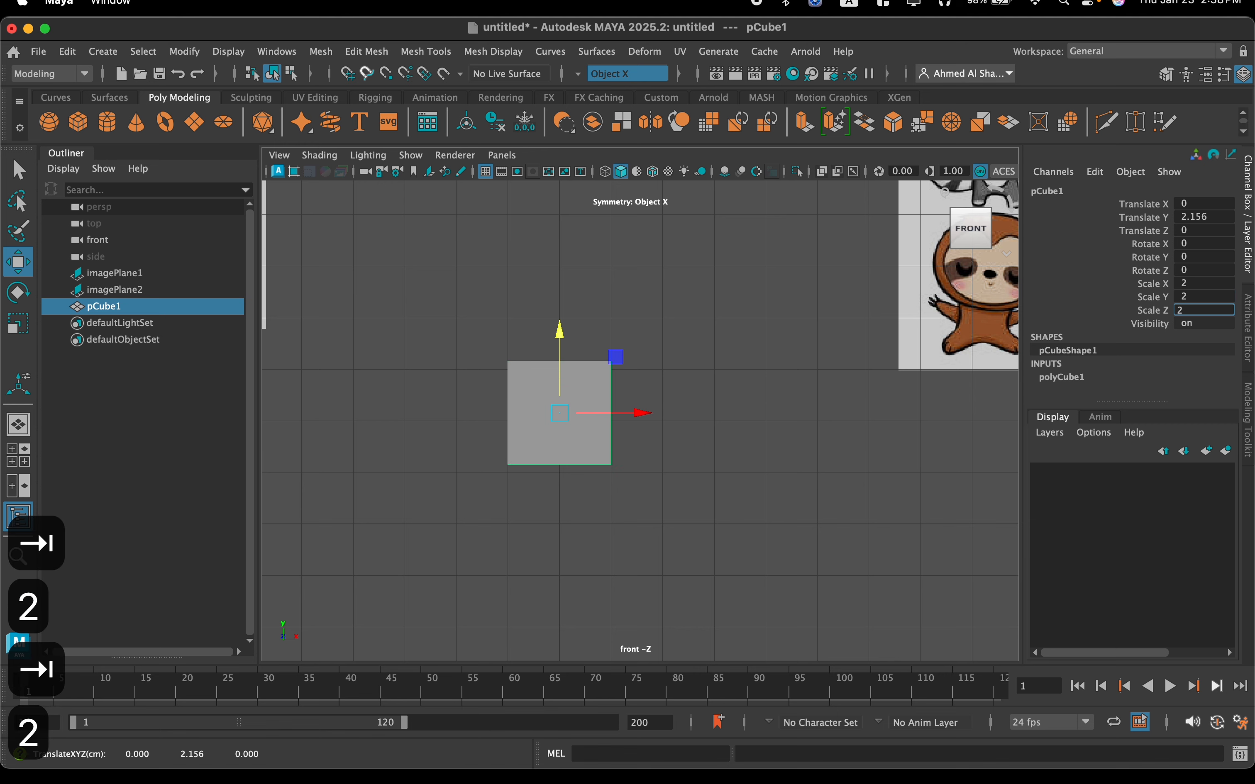
pyautogui.press('Return')
# Turn on smooth mesh preview for the cube and inspect its rounded shape
pyautogui.moveTo(628, 384)
pyautogui.keyDown('alt'); pyautogui.mouseDown(button='middle')
pyautogui.moveTo(690, 412)
pyautogui.moveTo(636, 379)
pyautogui.mouseUp(button='middle'); pyautogui.keyUp('alt')
pyautogui.scroll(3, 586, 428)
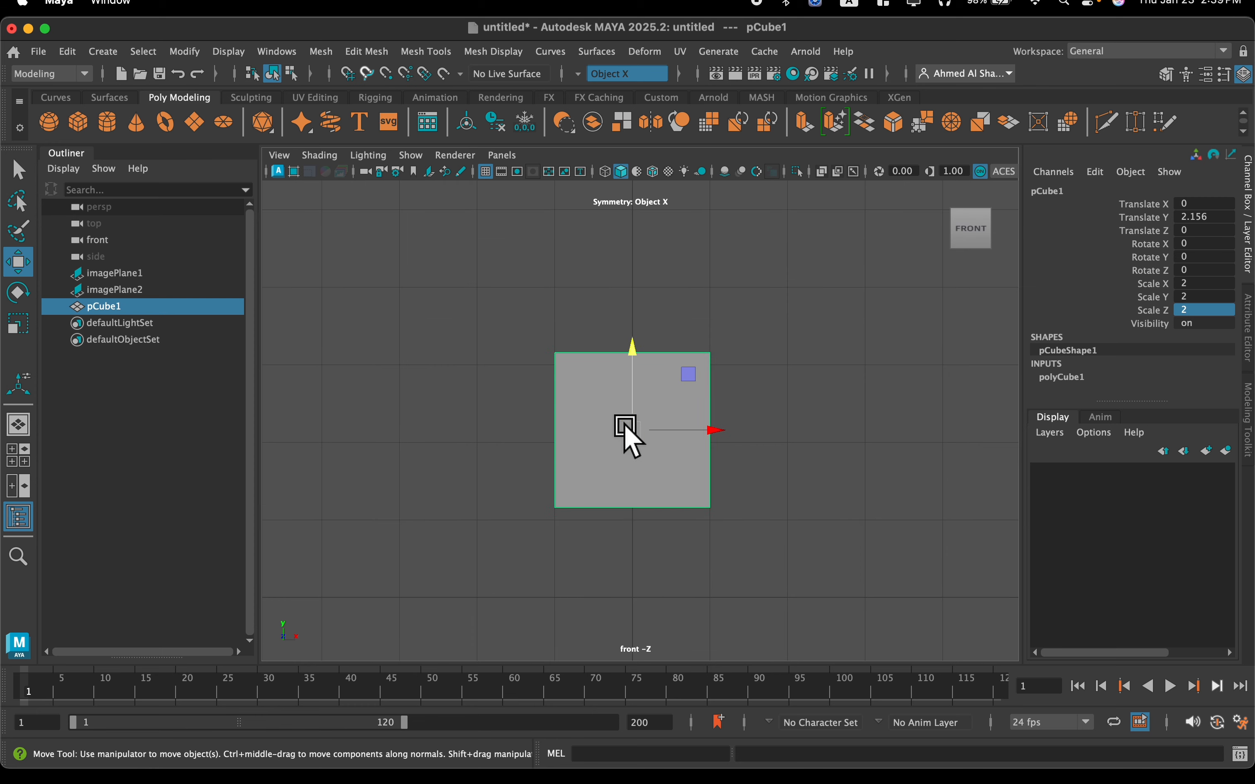
pyautogui.press('3')
pyautogui.scroll(-5, 612, 436)
pyautogui.scroll(4, 622, 420)
pyautogui.scroll(2, 590, 499)
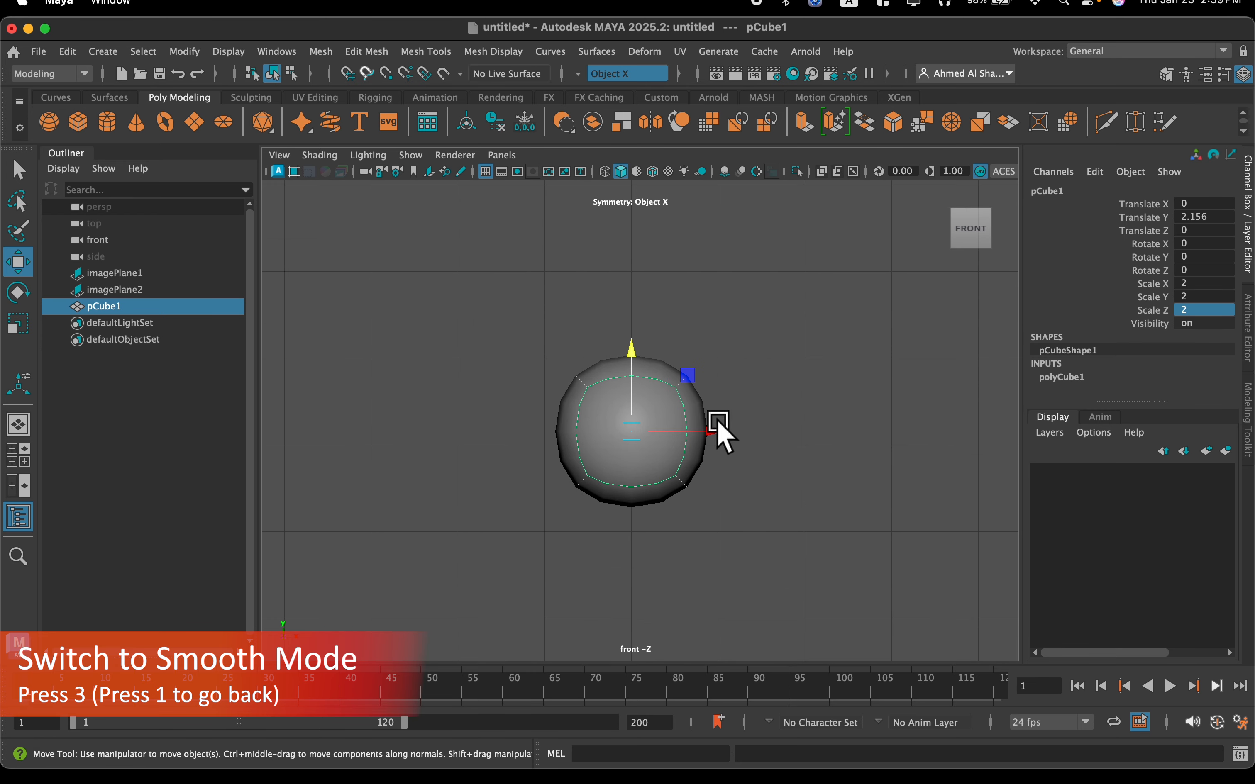
pyautogui.scroll(-2, 713, 421)
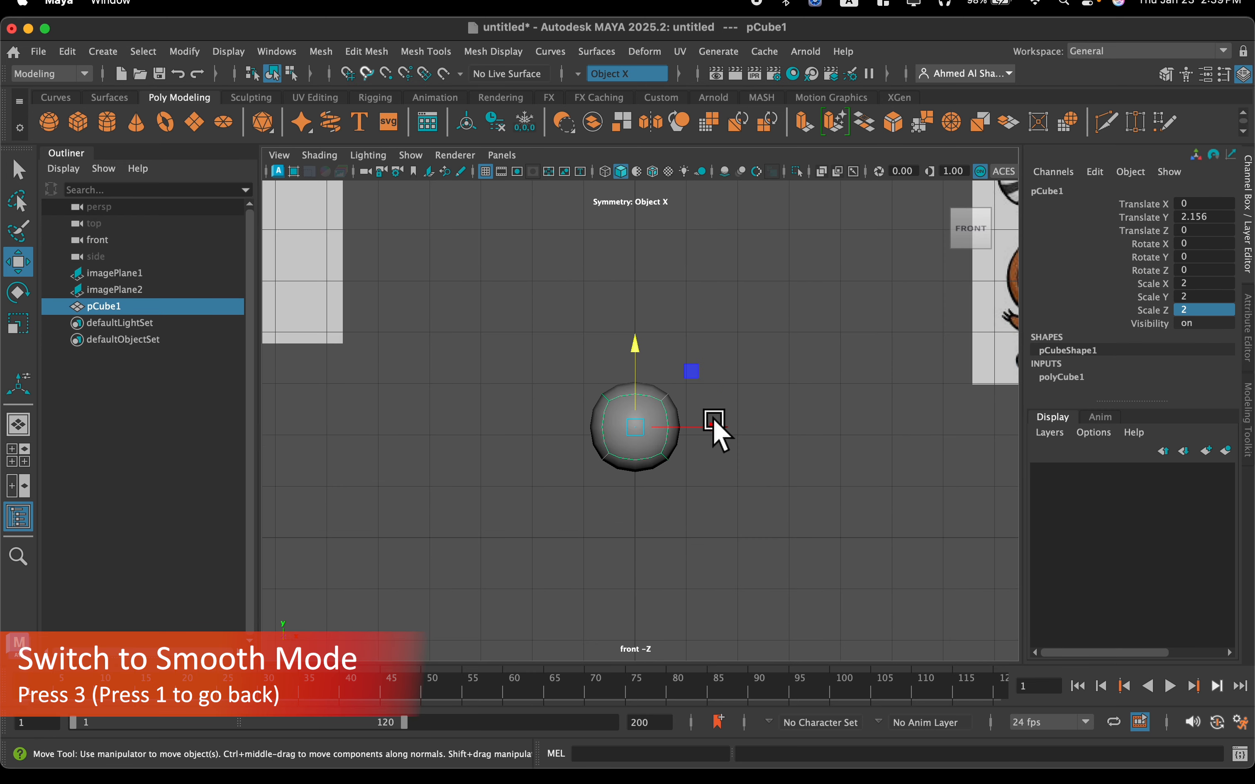
pyautogui.scroll(1, 713, 422)
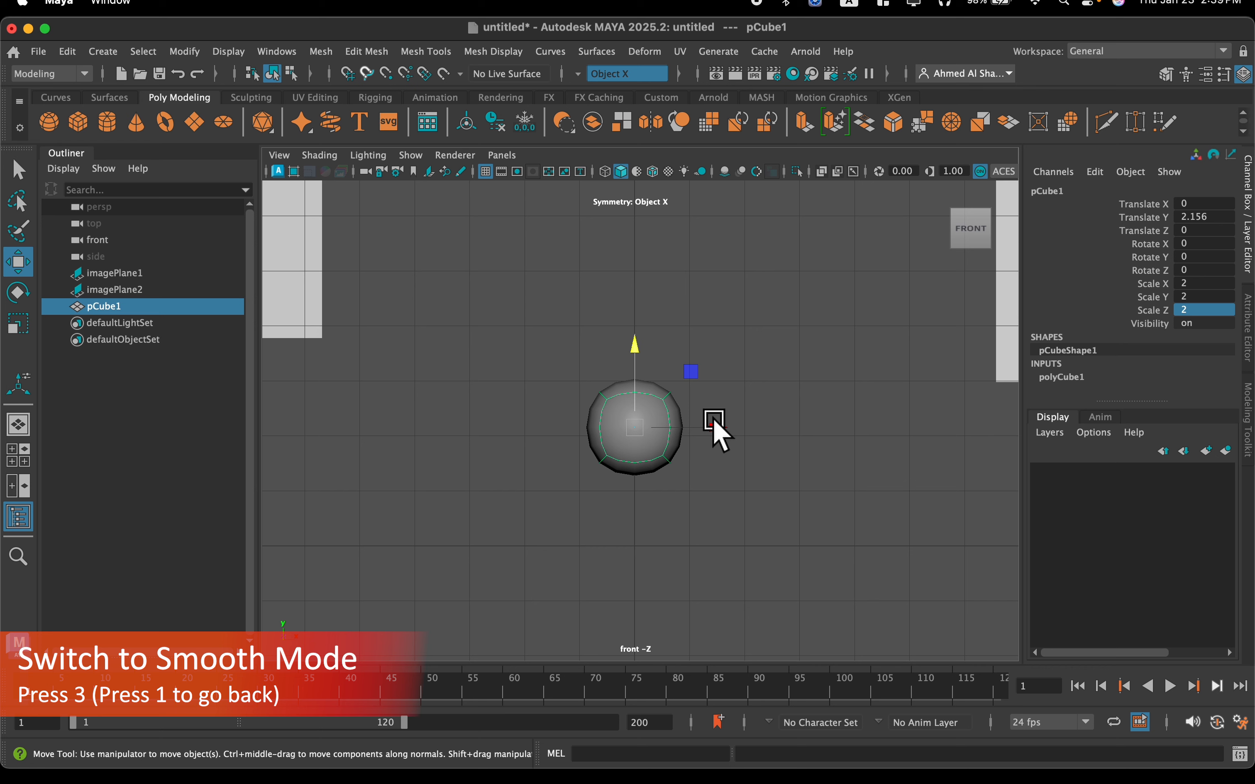
# Compare the cube's unsmoothed display with its smooth preview, leaving the smooth preview on
pyautogui.press('1')
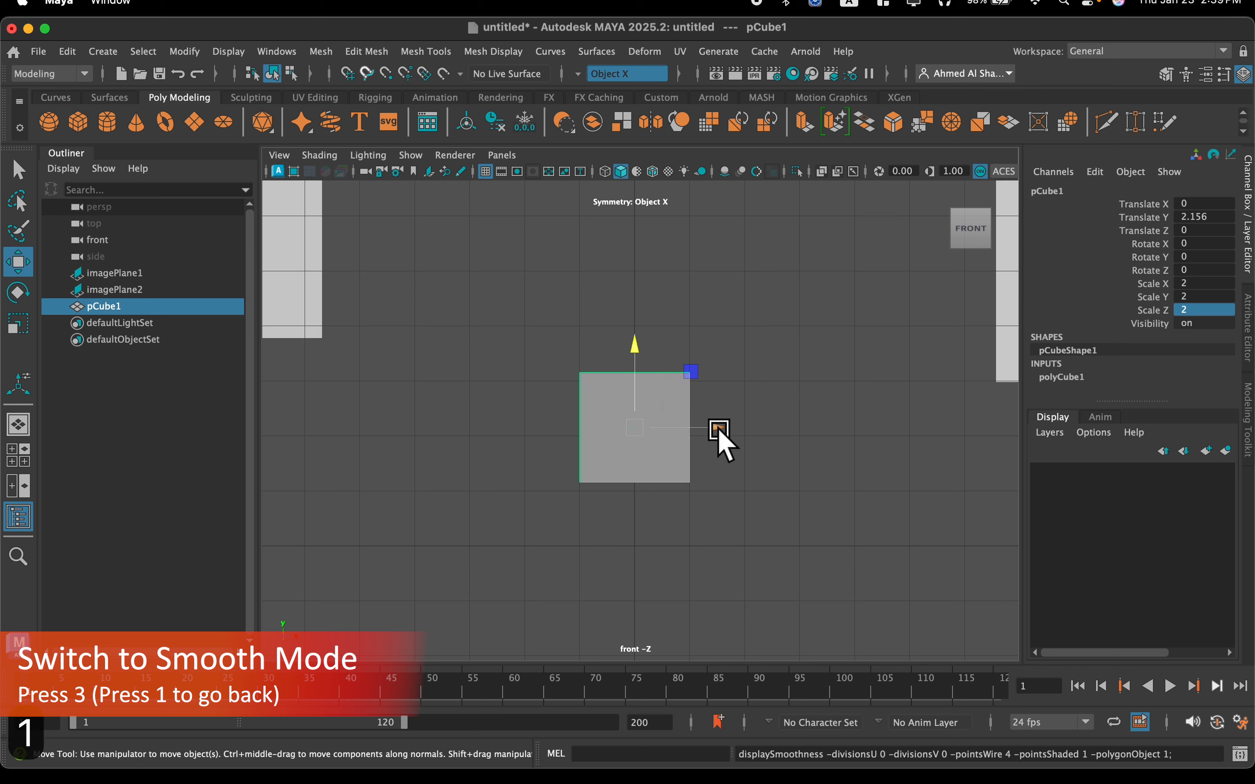
pyautogui.press('3')
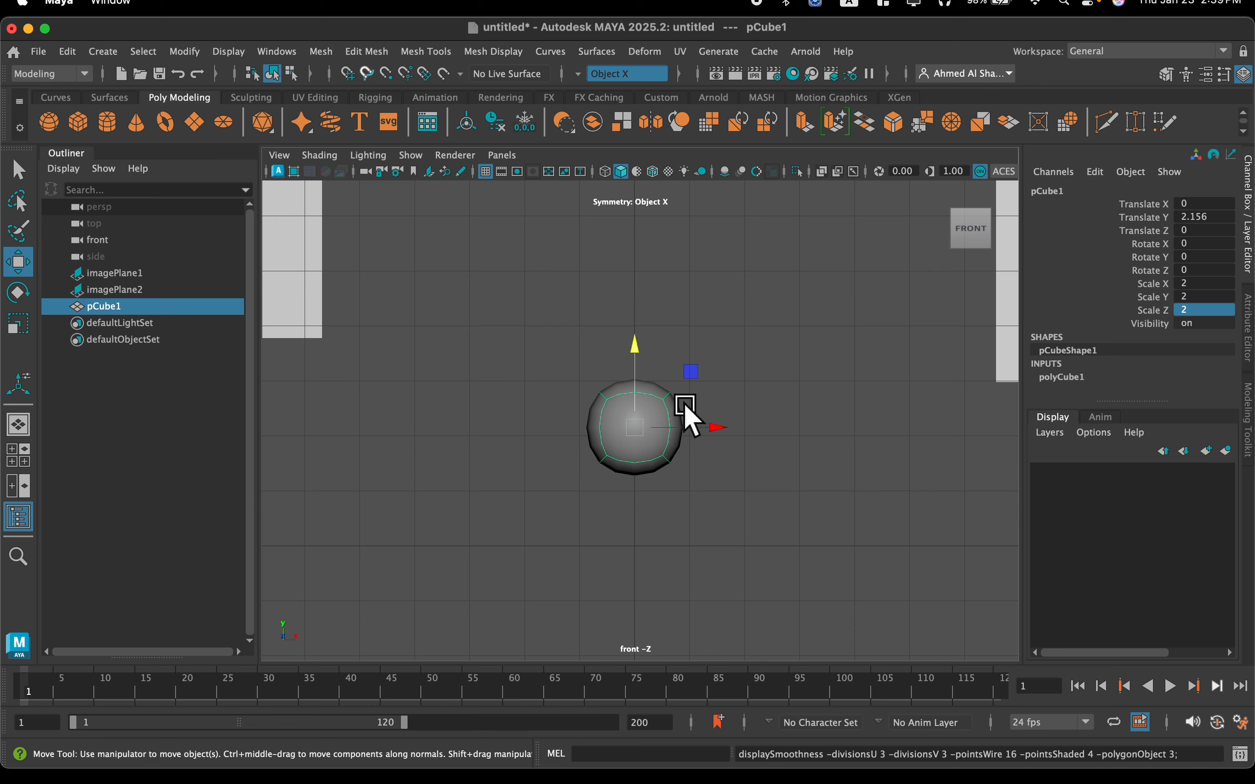
pyautogui.scroll(1, 695, 448)
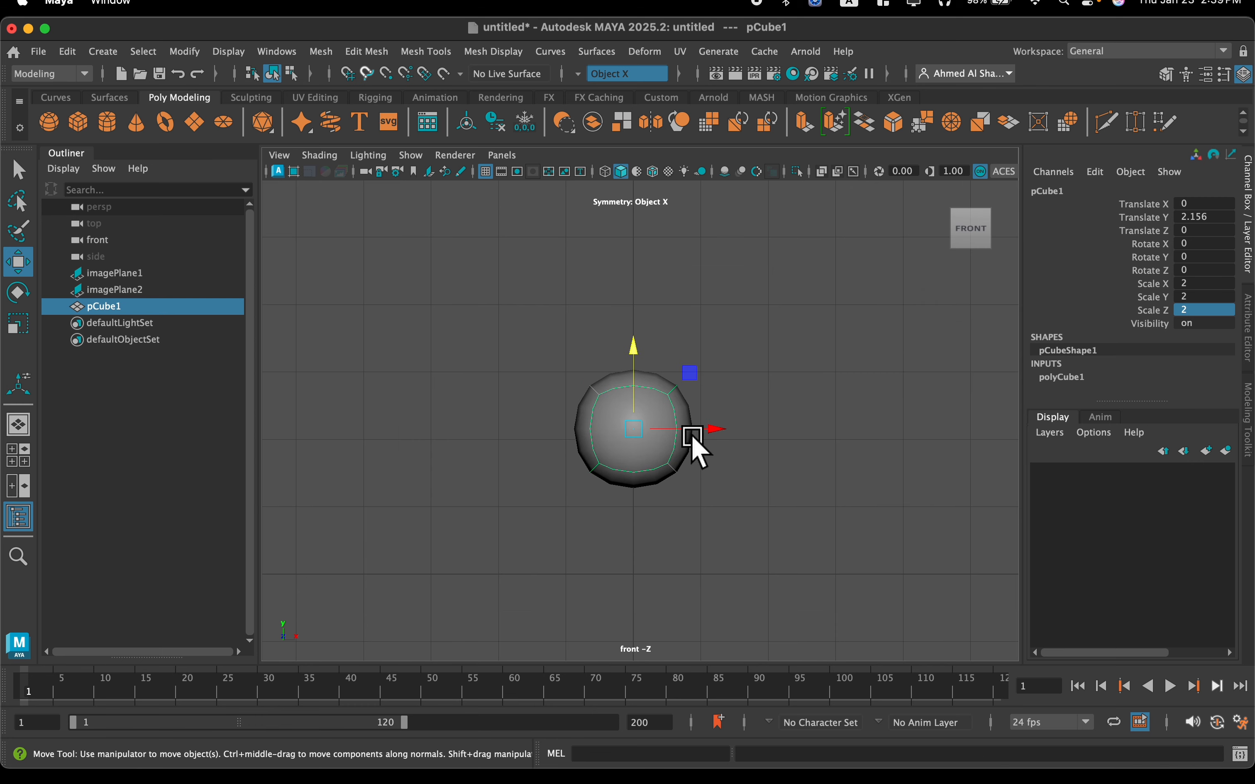
pyautogui.scroll(-5, 695, 448)
pyautogui.scroll(6, 674, 436)
pyautogui.click(634, 412)
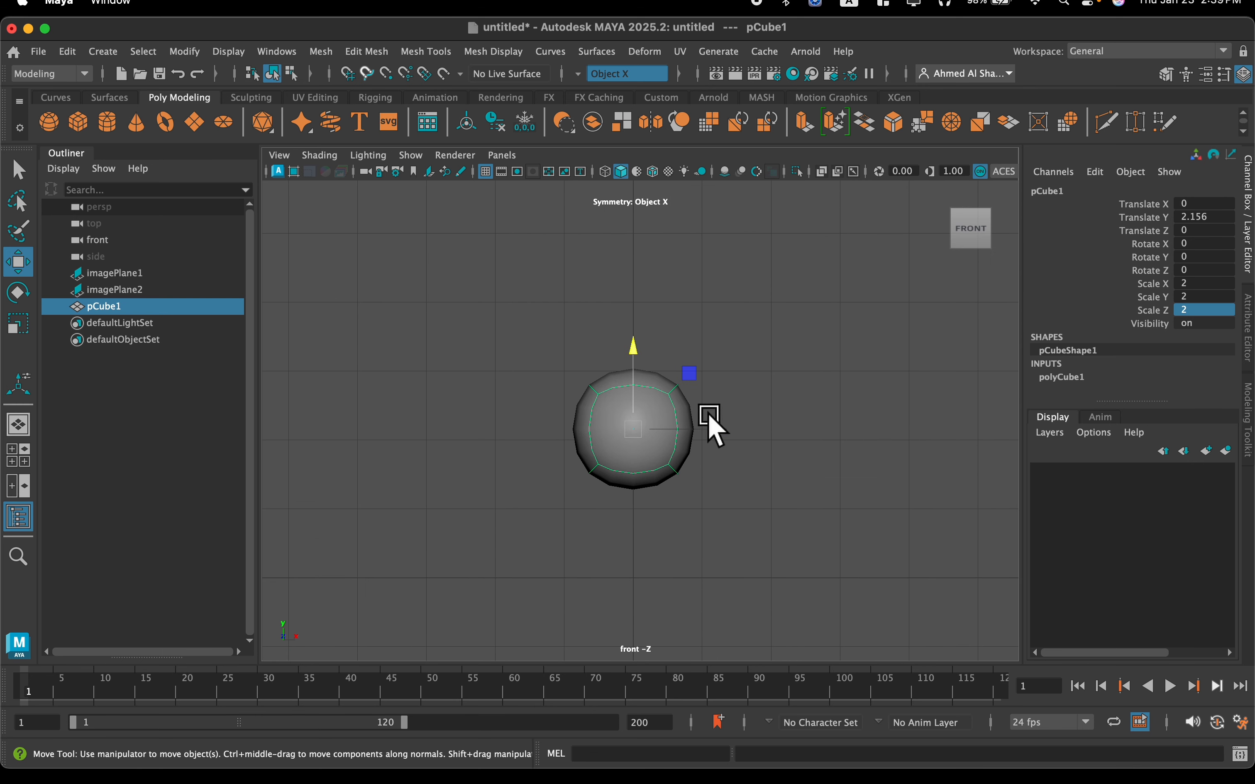
pyautogui.press('1')
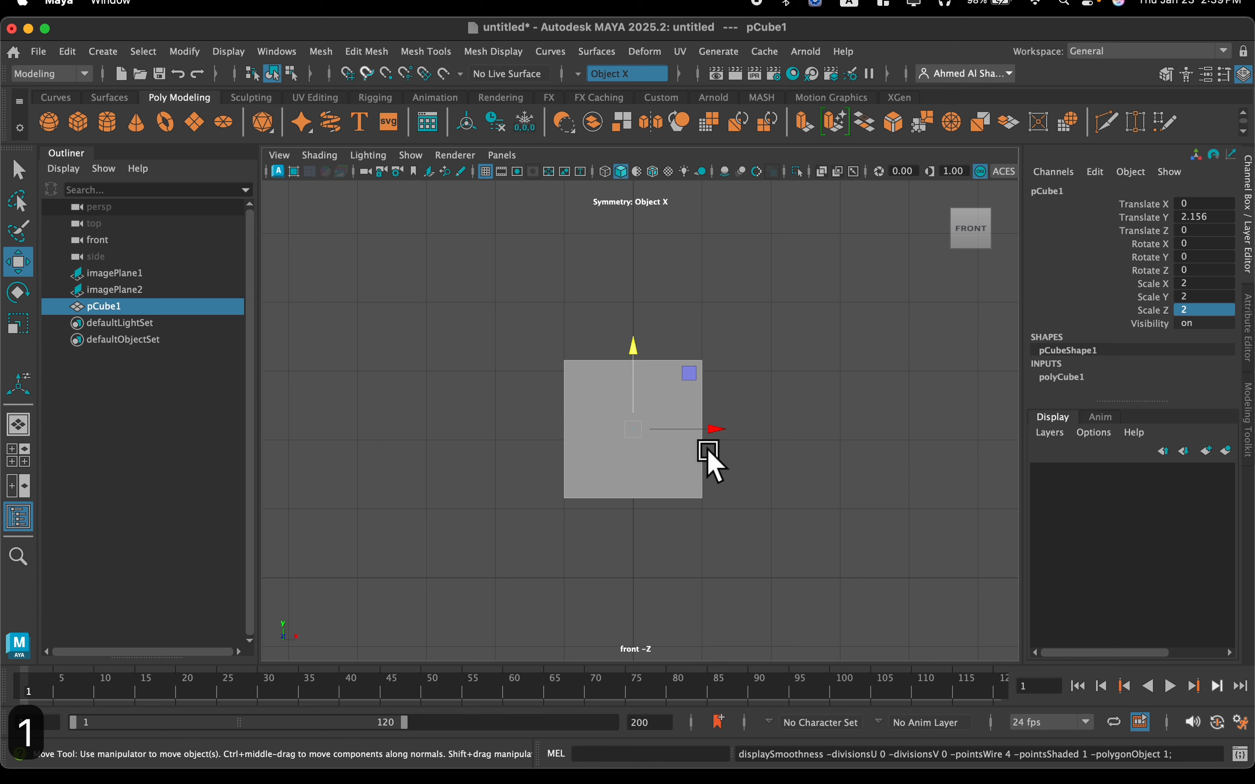
pyautogui.press('3')
# Apply the Smooth operation to the cube with 2 divisions
pyautogui.scroll(3, 605, 488)
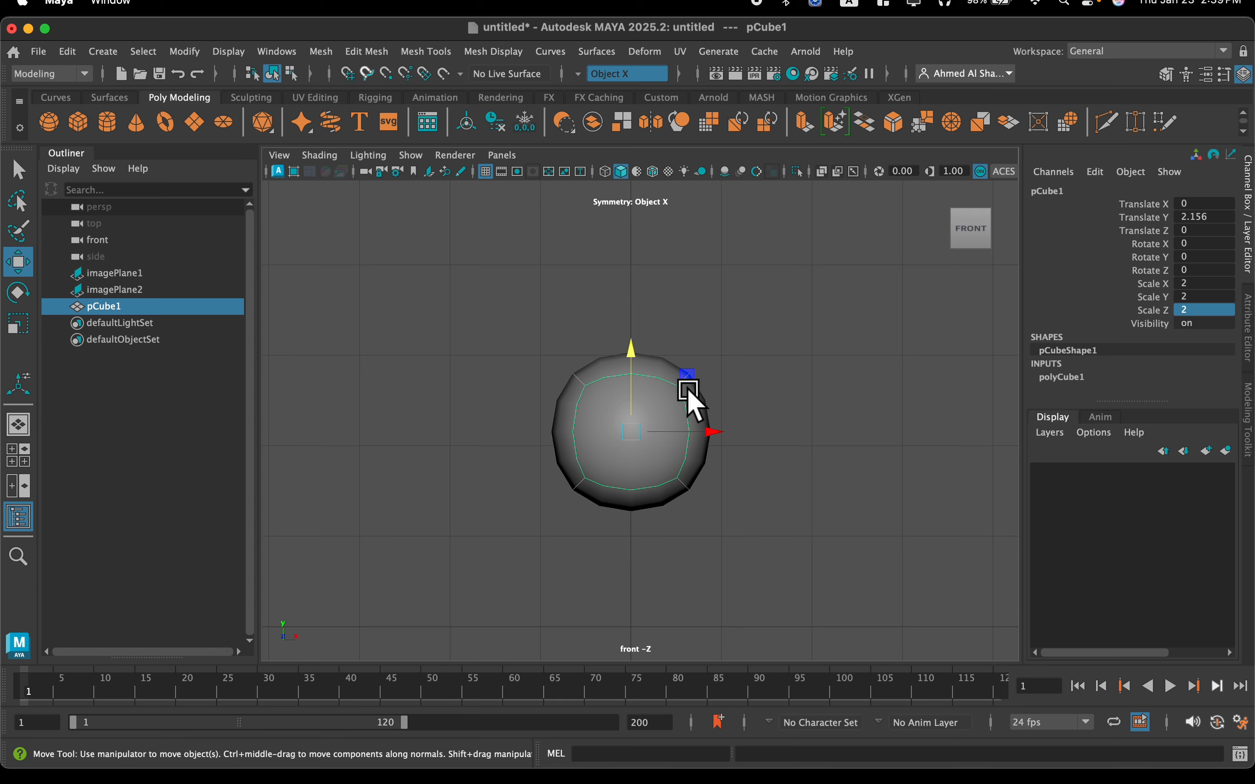
pyautogui.scroll(2, 701, 419)
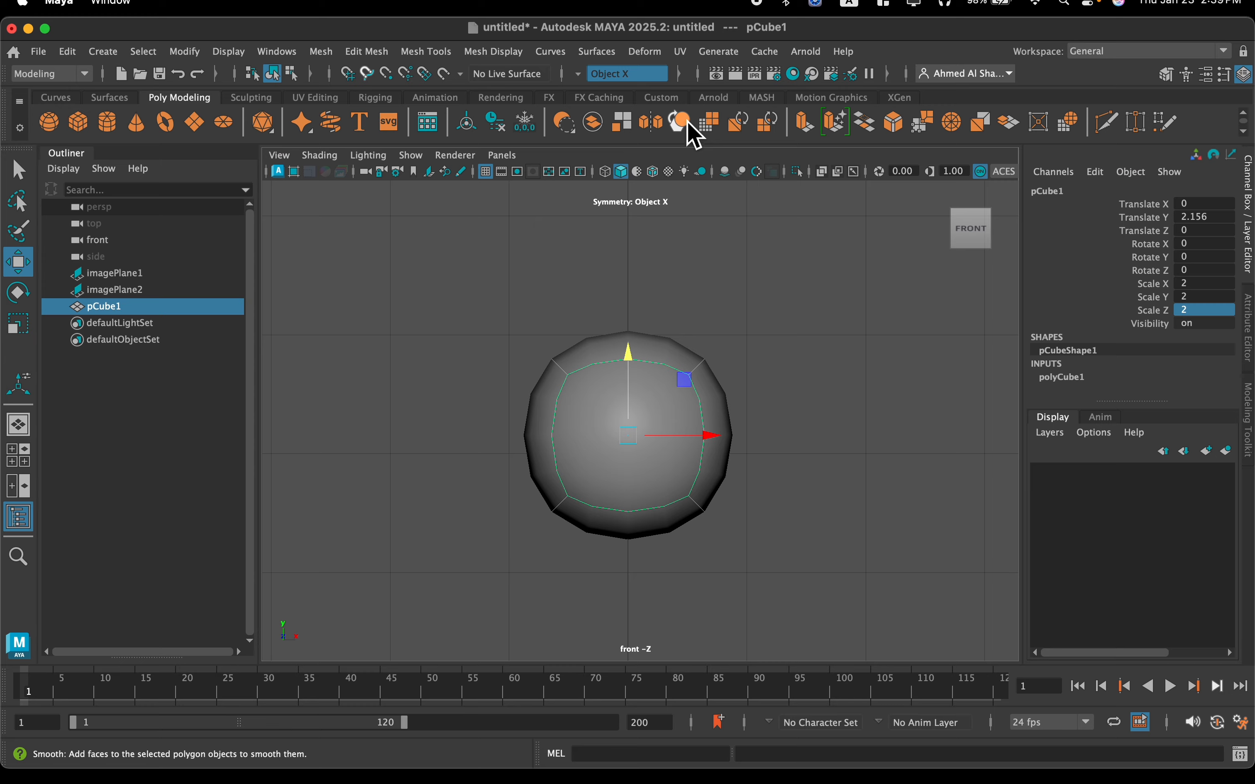
pyautogui.click(688, 125)
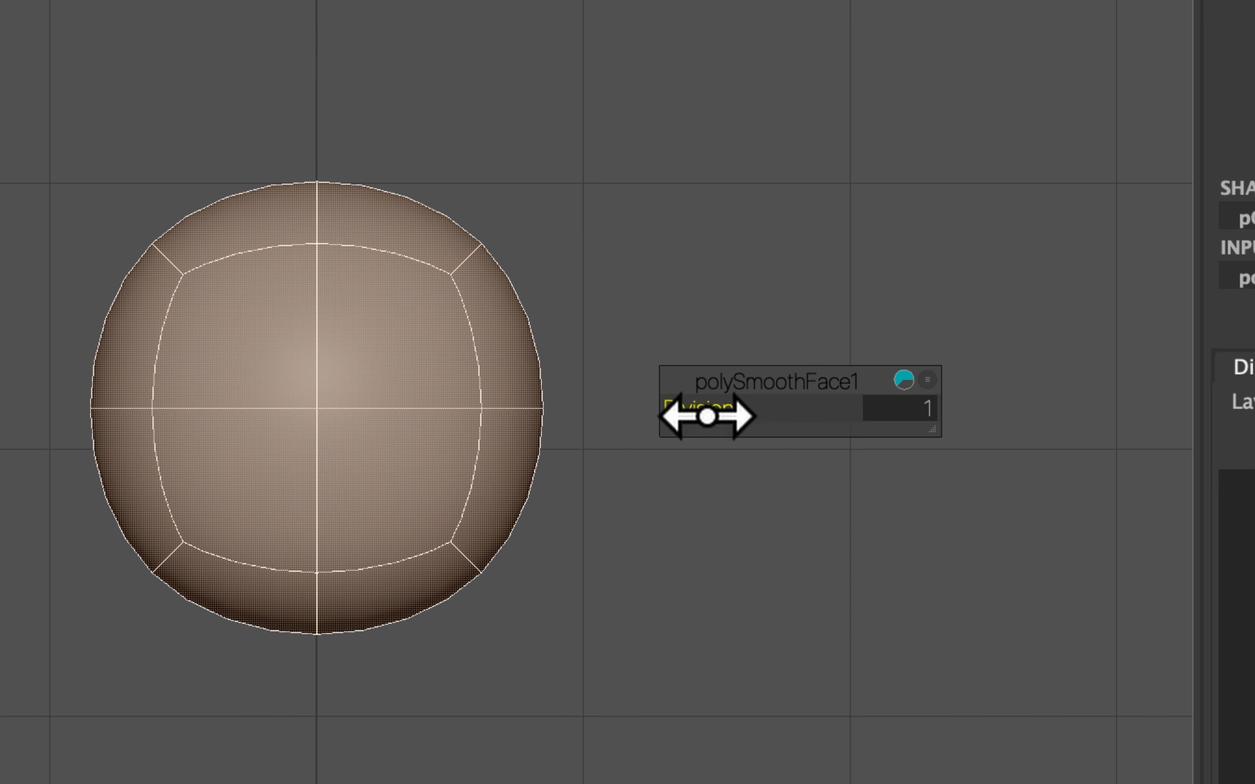
pyautogui.moveTo(706, 415); pyautogui.dragTo(711, 415)
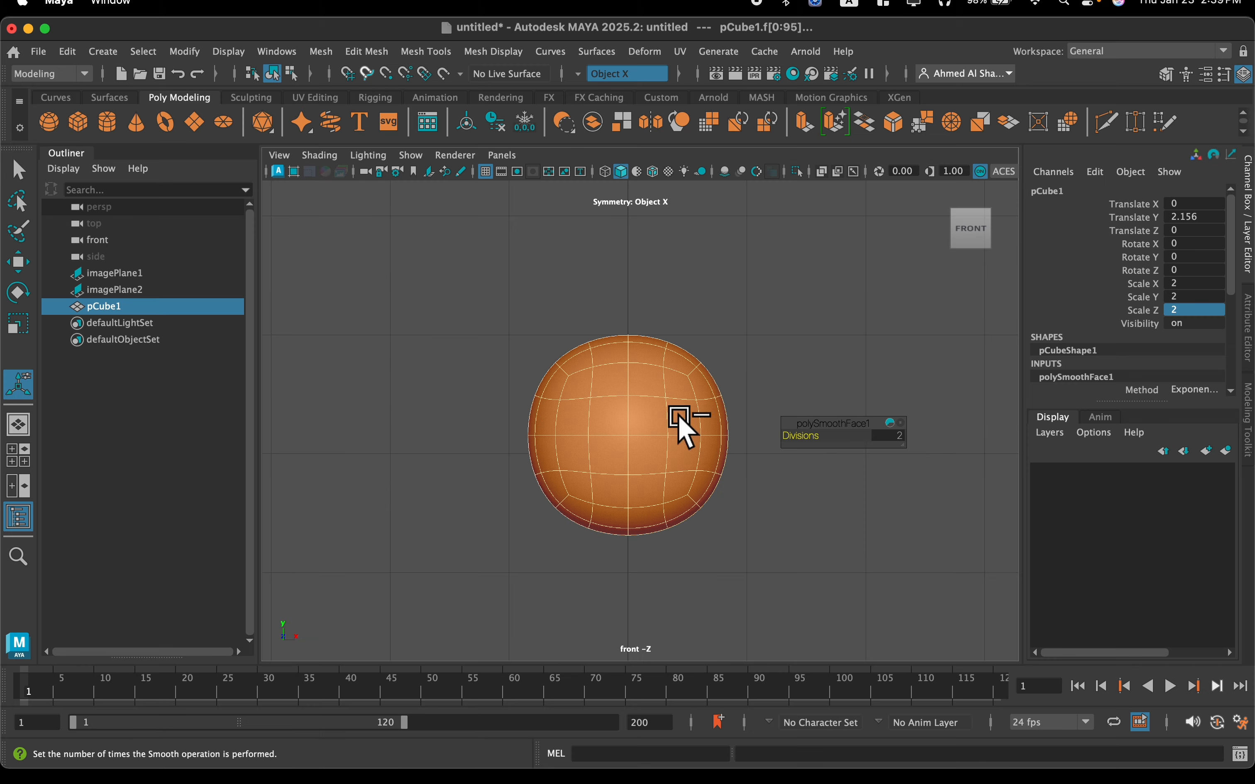
# Switch to the full perspective view, return to object mode and frame the smoothed cube
pyautogui.press('space')
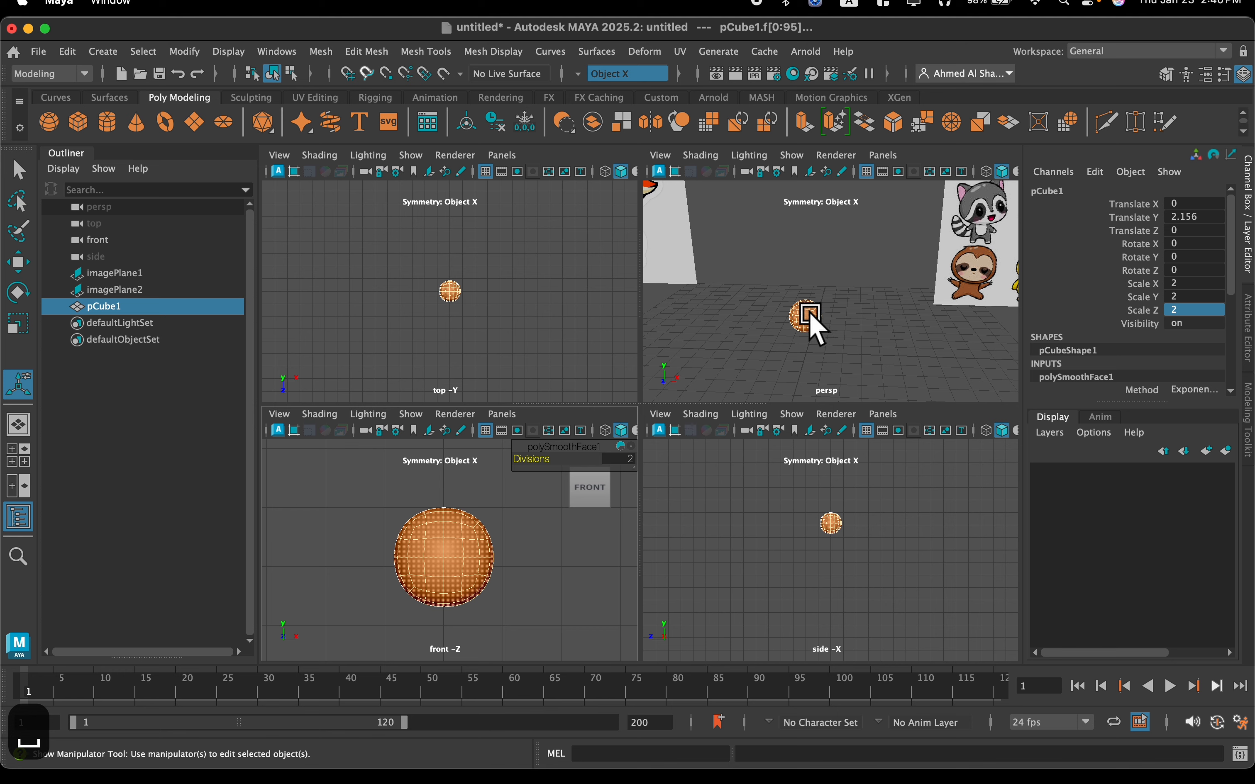
pyautogui.press('space')
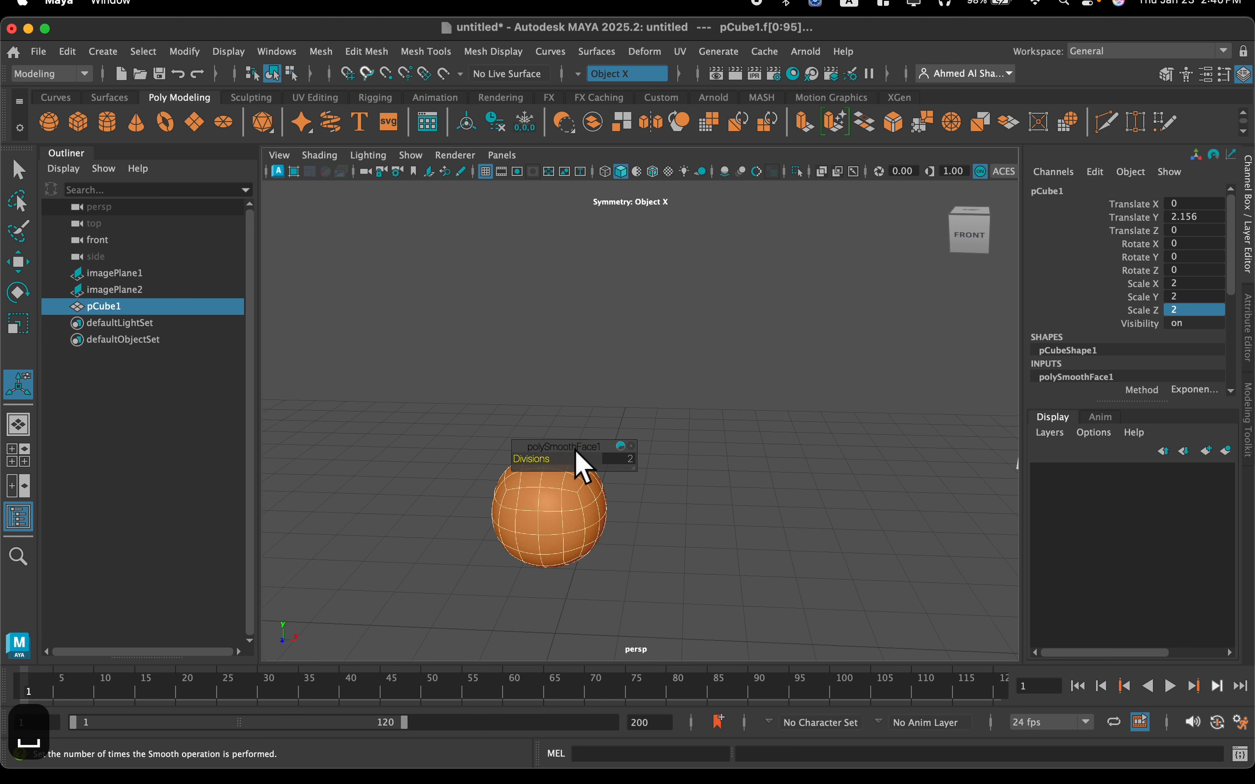
pyautogui.press('F8')
pyautogui.press('f')
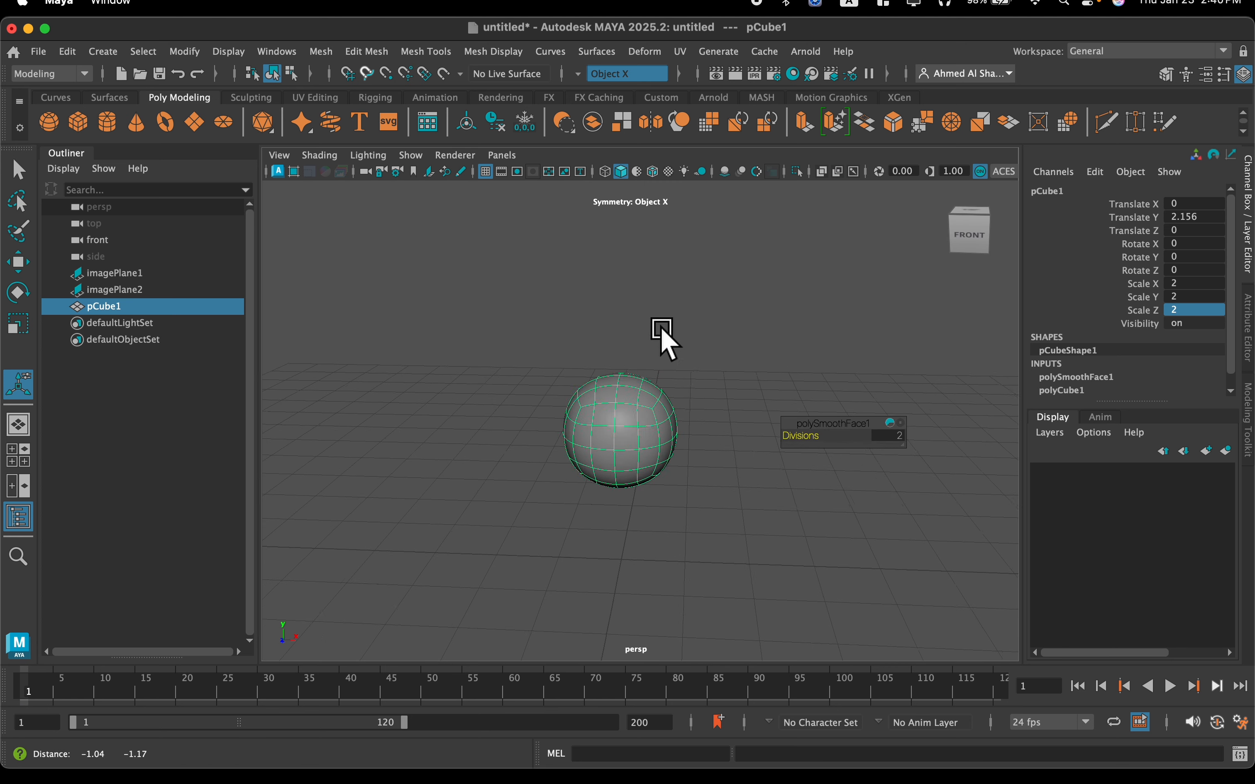
# Switch the smoothed cube to vertex mode and select its topmost vertex
pyautogui.moveTo(658, 397)
pyautogui.keyDown('alt'); pyautogui.mouseDown()
pyautogui.moveTo(666, 387)
pyautogui.moveTo(655, 408)
pyautogui.moveTo(644, 400)
pyautogui.mouseUp(); pyautogui.keyUp('alt')
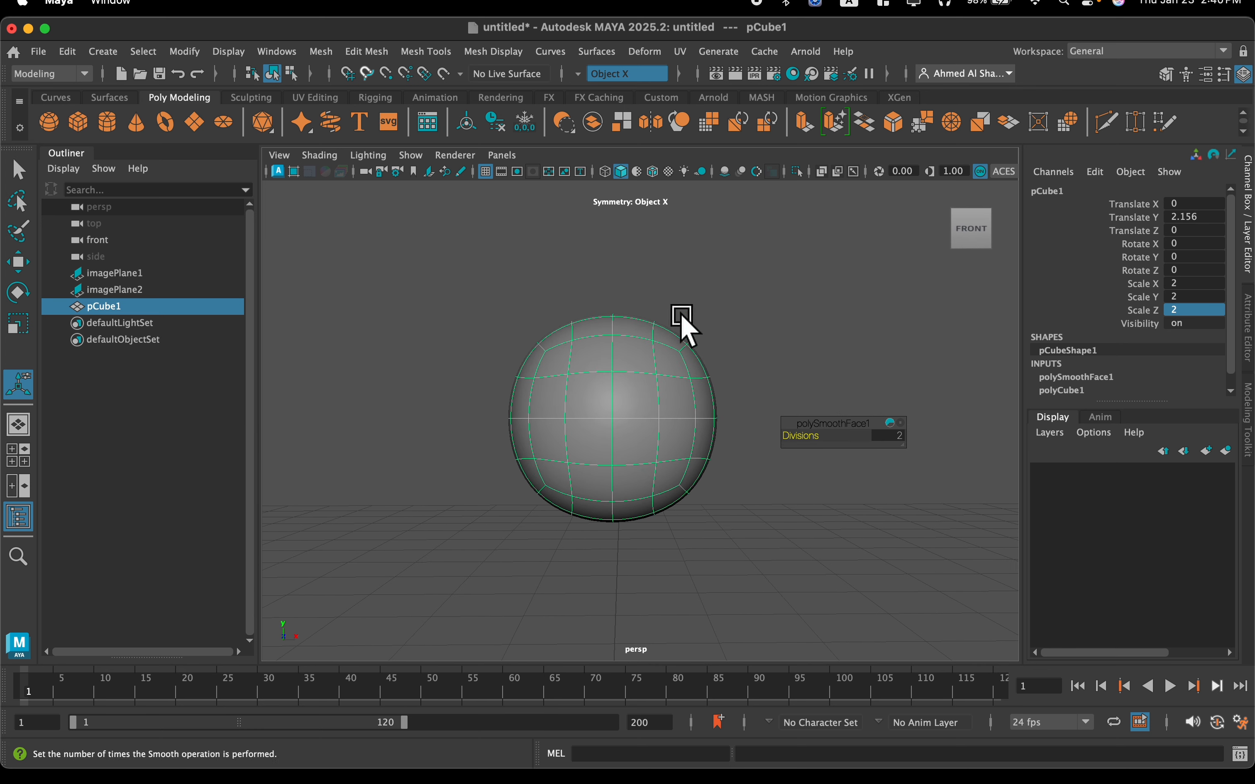
pyautogui.scroll(2, 697, 351)
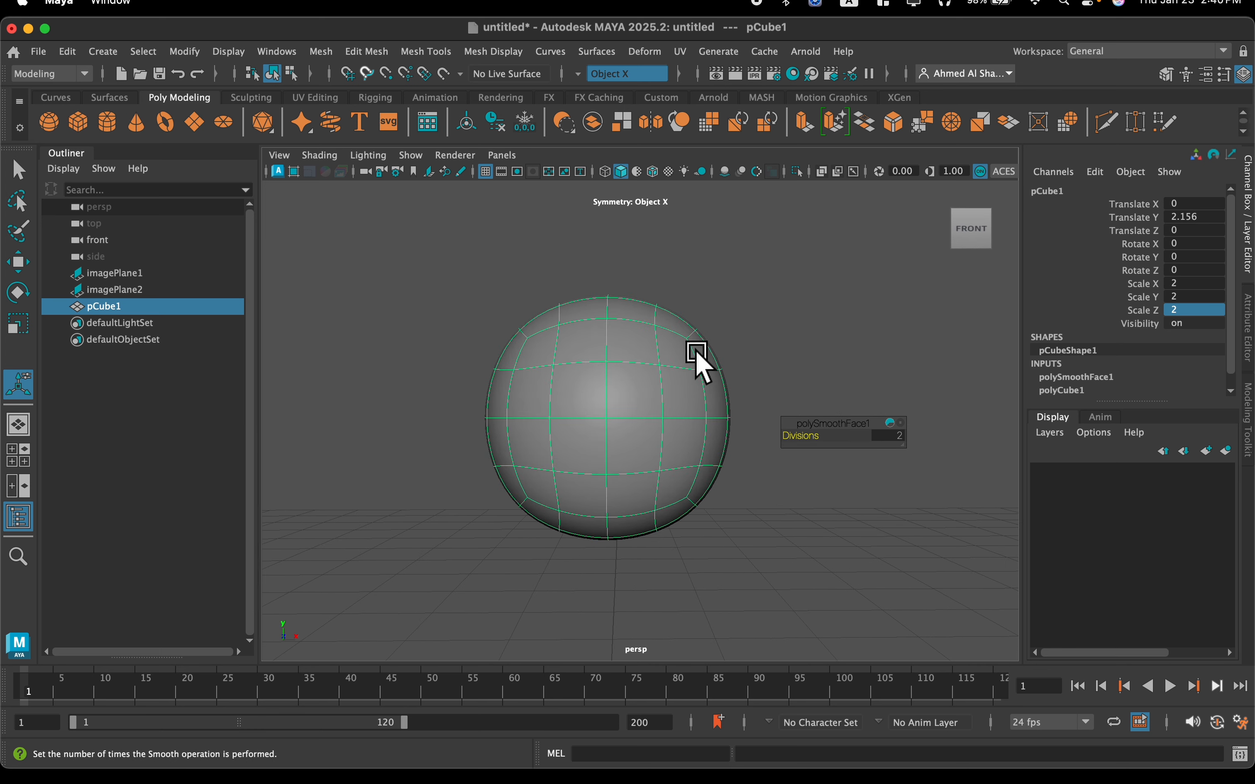
pyautogui.keyDown('alt'); pyautogui.moveTo(676, 302); pyautogui.dragTo(669, 332, button='middle'); pyautogui.keyUp('alt')
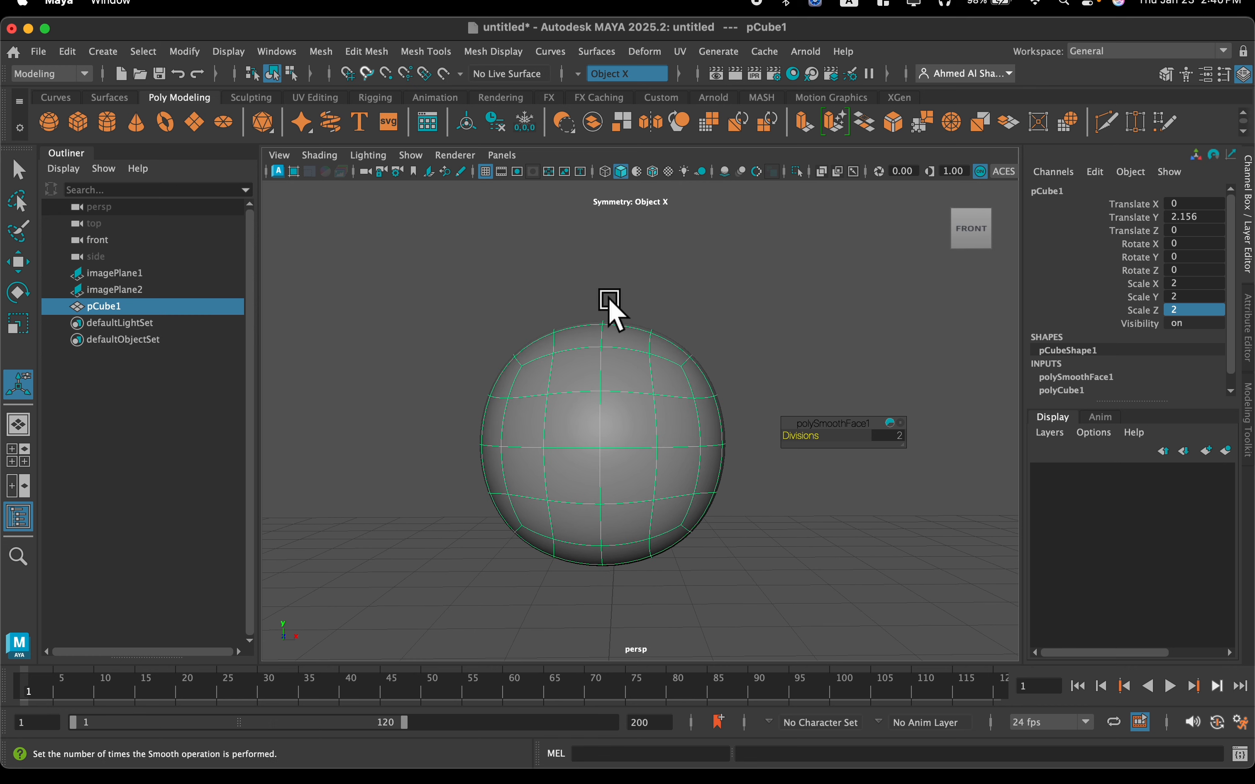
pyautogui.keyDown('alt'); pyautogui.moveTo(669, 389); pyautogui.dragTo(632, 425); pyautogui.keyUp('alt')
pyautogui.moveTo(596, 499); pyautogui.dragTo(482, 293, button='right')
pyautogui.click(591, 499)
pyautogui.keyDown('alt'); pyautogui.moveTo(590, 500); pyautogui.dragTo(661, 402); pyautogui.keyUp('alt')
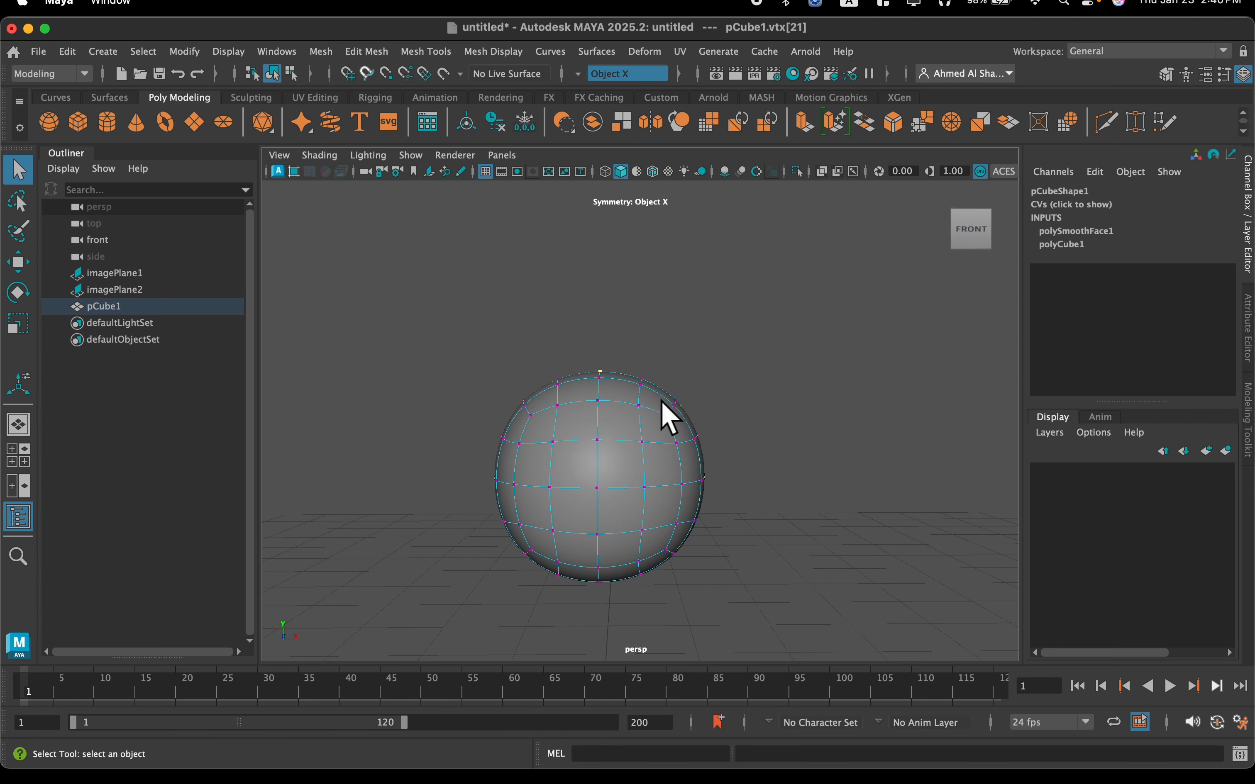
# Try moving the top vertex straight up on its own, and undo the move
pyautogui.press('w')
pyautogui.moveTo(596, 309); pyautogui.dragTo(615, 231)
pyautogui.scroll(-2, 632, 357)
pyautogui.keyDown('alt'); pyautogui.moveTo(633, 356); pyautogui.dragTo(631, 346); pyautogui.keyUp('alt')
pyautogui.press('super+z')
pyautogui.press('super+z')
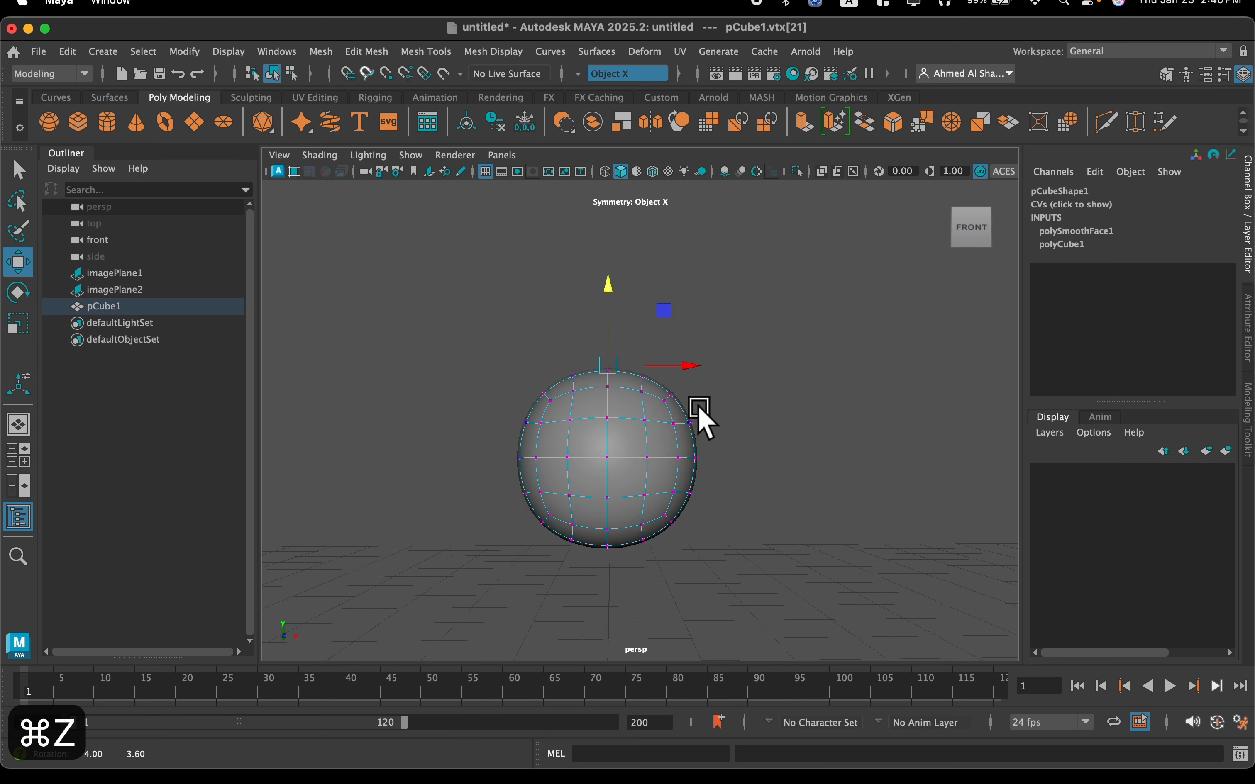
# Turn on soft selection around the cube's top vertex
pyautogui.moveTo(606, 410)
pyautogui.keyDown('alt'); pyautogui.mouseDown()
pyautogui.moveTo(608, 423)
pyautogui.moveTo(626, 376)
pyautogui.moveTo(619, 412)
pyautogui.mouseUp(); pyautogui.keyUp('alt')
pyautogui.press('b')
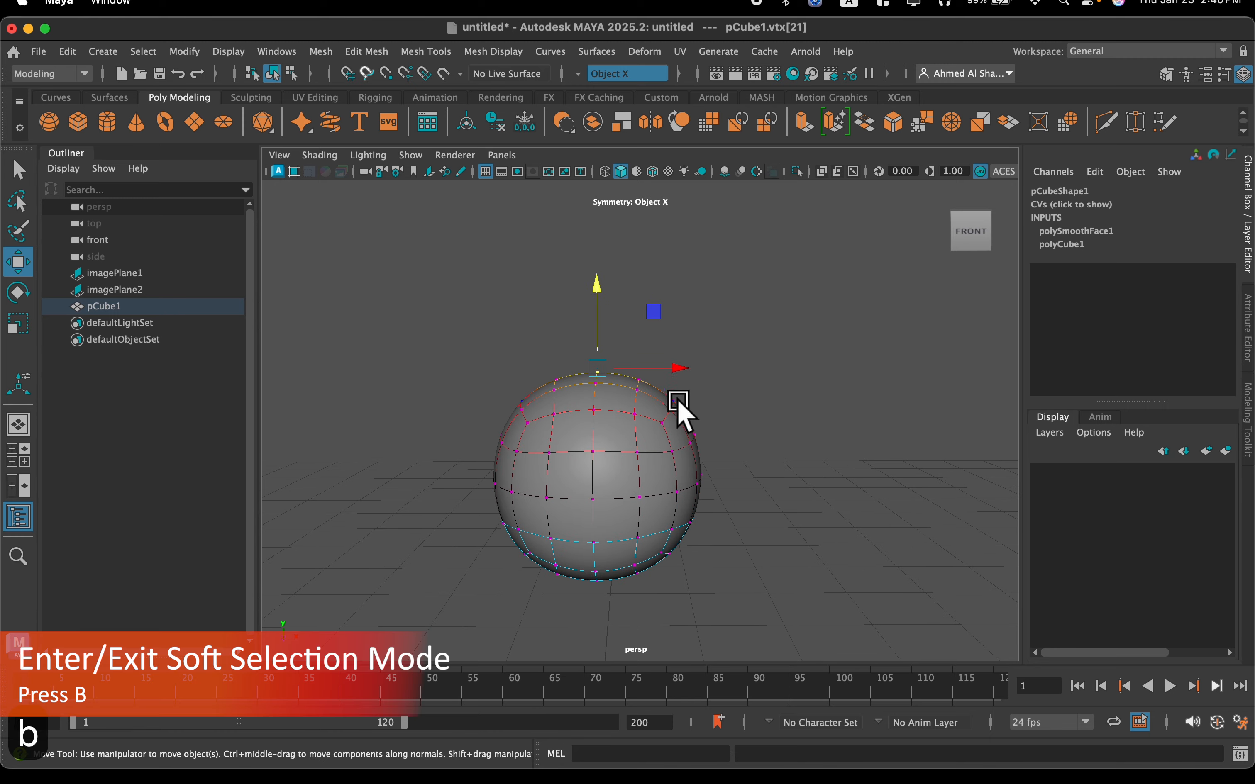
pyautogui.keyDown('alt'); pyautogui.moveTo(665, 427); pyautogui.dragTo(621, 434); pyautogui.keyUp('alt')
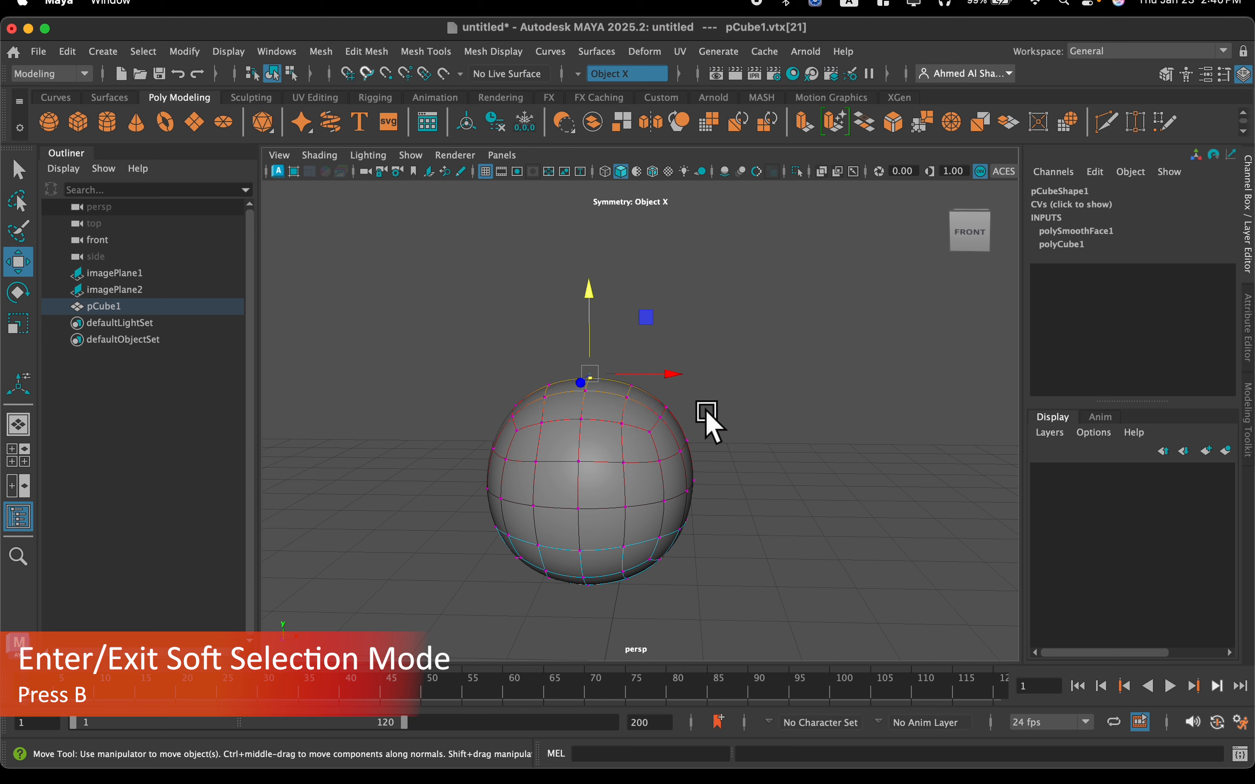
pyautogui.keyDown('alt'); pyautogui.moveTo(703, 406); pyautogui.dragTo(707, 400); pyautogui.keyUp('alt')
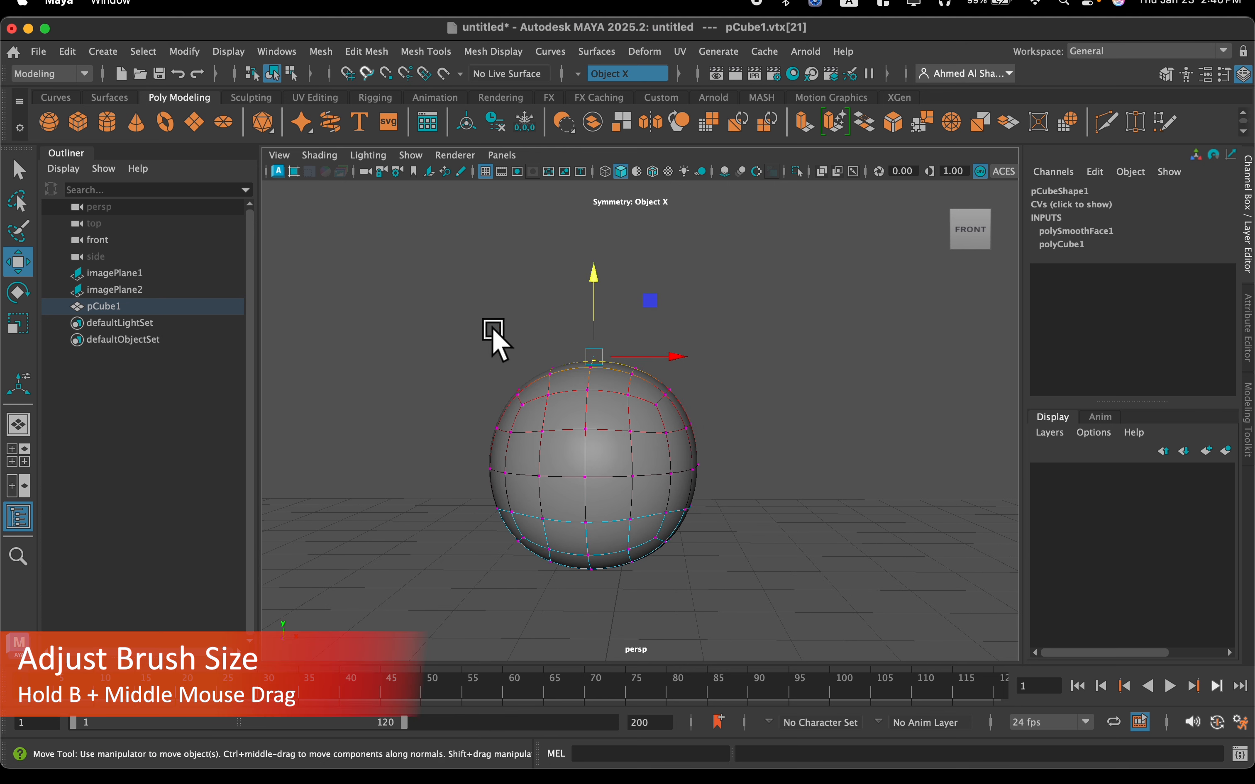
# Enlarge the soft selection falloff radius until it reaches the bottom of the mesh
pyautogui.press('b')
pyautogui.moveTo(478, 336); pyautogui.dragTo(663, 390, button='middle')
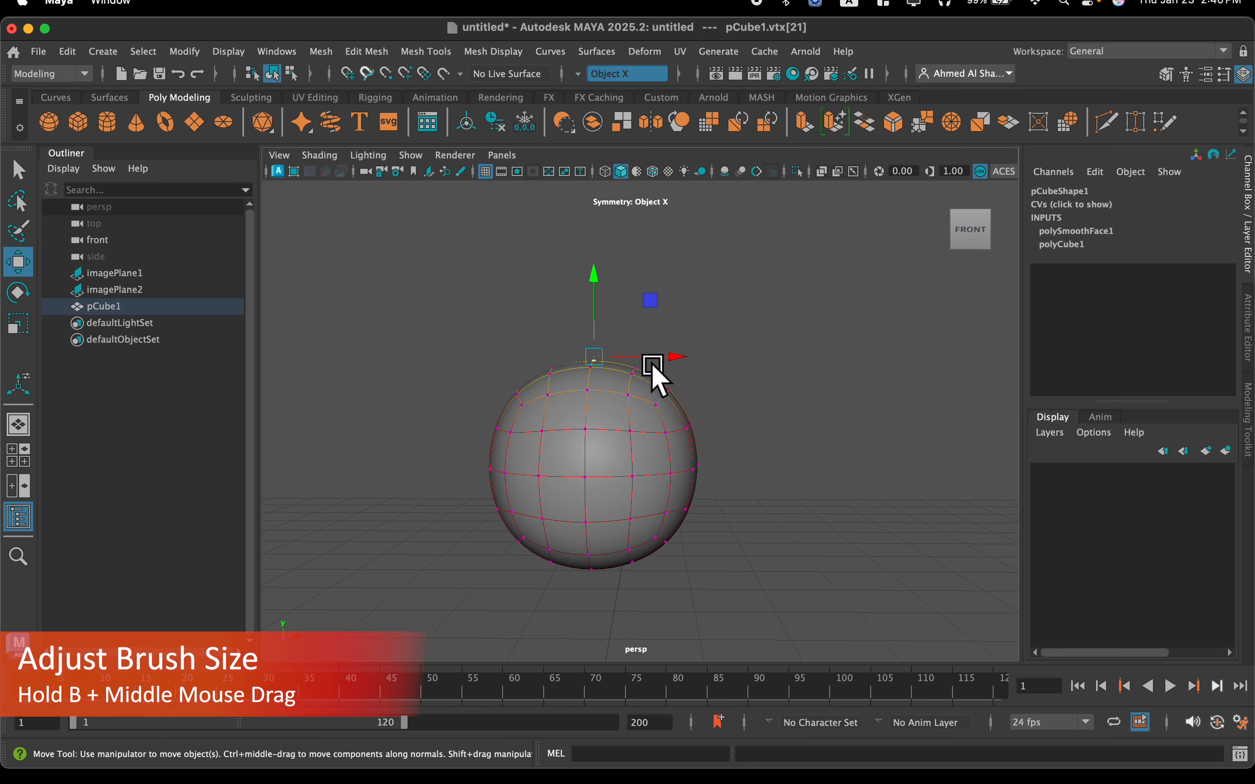
pyautogui.moveTo(662, 407); pyautogui.dragTo(647, 511, button='middle')
pyautogui.scroll(-2, 604, 453)
pyautogui.keyDown('alt'); pyautogui.moveTo(612, 445); pyautogui.dragTo(606, 457, button='middle'); pyautogui.keyUp('alt')
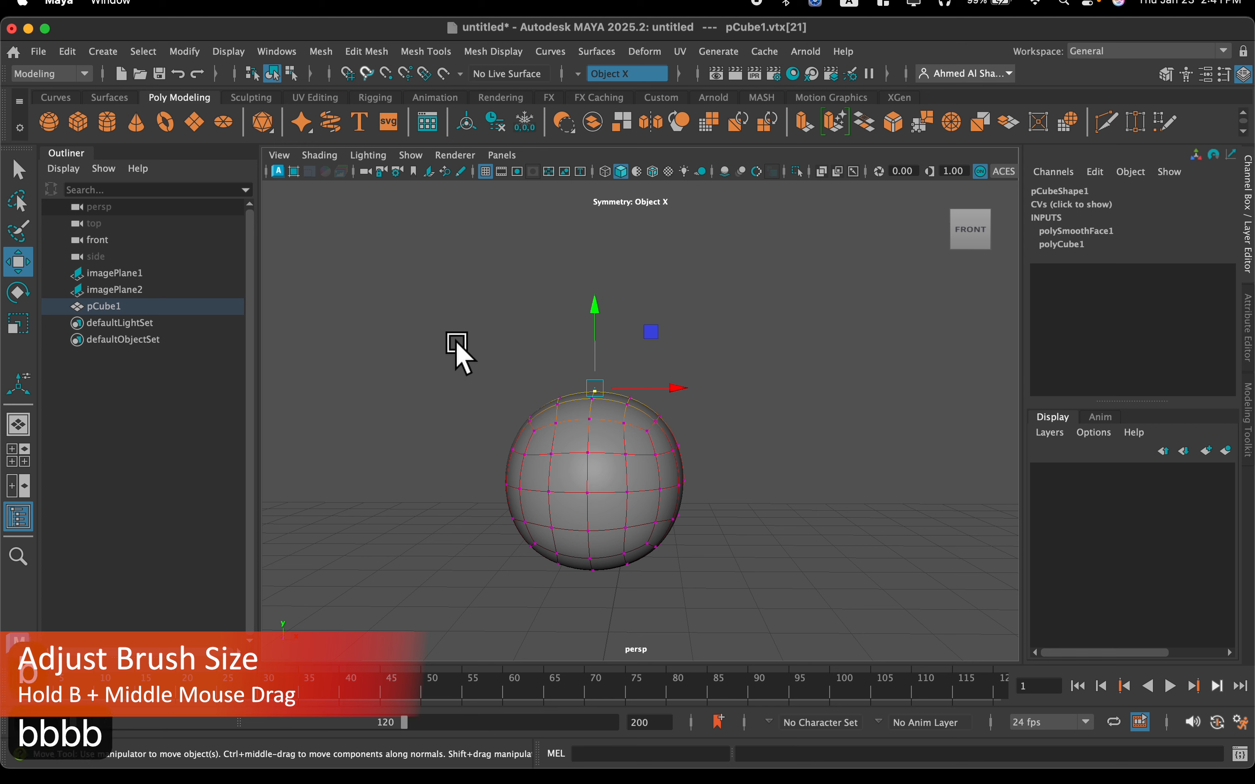
pyautogui.moveTo(456, 350); pyautogui.dragTo(440, 379, button='middle')
pyautogui.moveTo(440, 375); pyautogui.dragTo(451, 373)
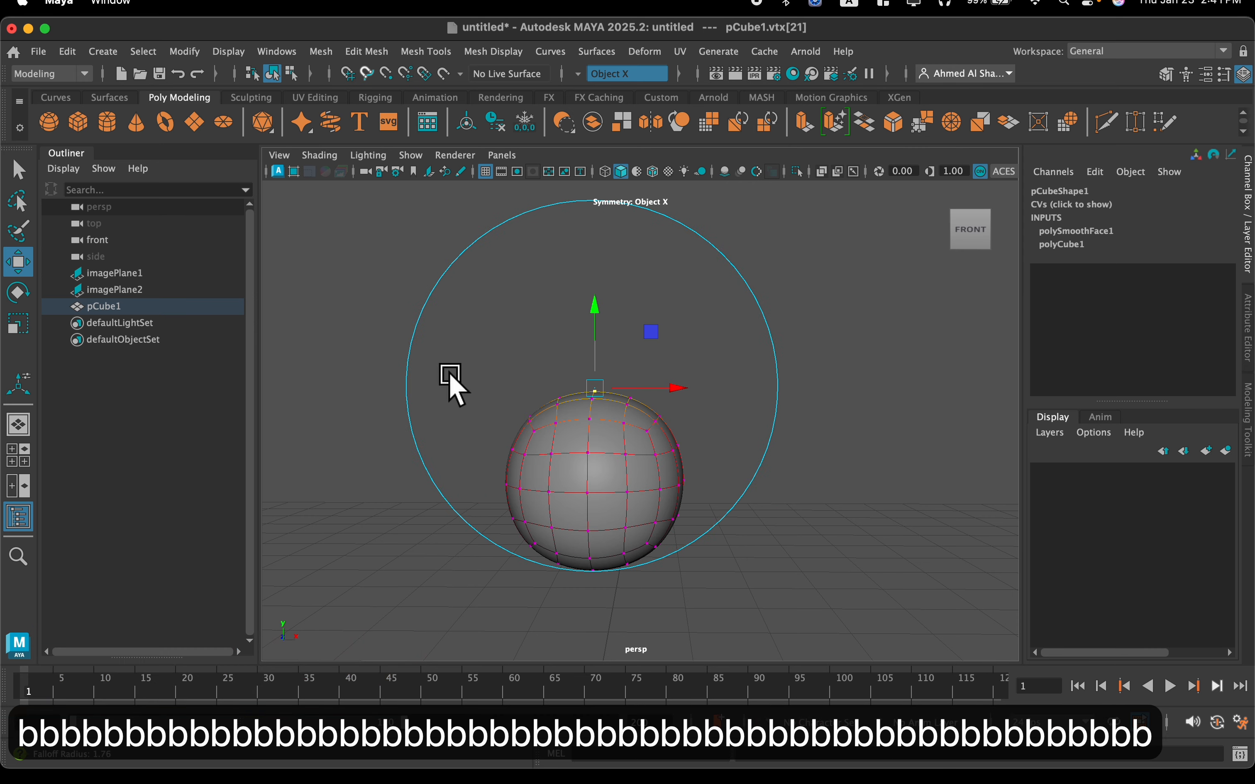
pyautogui.scroll(3, 540, 409)
pyautogui.scroll(-2, 564, 348)
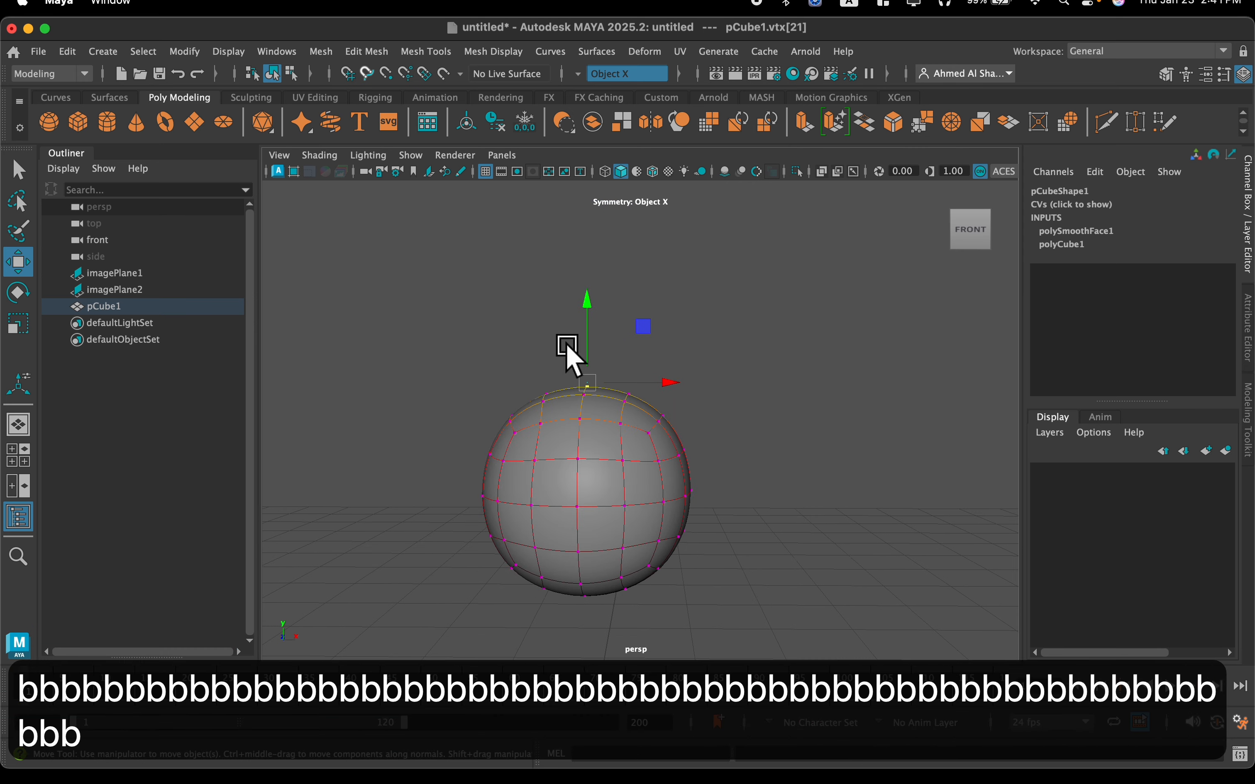
pyautogui.keyDown('alt'); pyautogui.moveTo(550, 344); pyautogui.dragTo(536, 371); pyautogui.keyUp('alt')
# Try pulling the top vertex upward with the wide falloff, and undo the move
pyautogui.scroll(-2, 550, 363)
pyautogui.moveTo(608, 351); pyautogui.dragTo(580, 354)
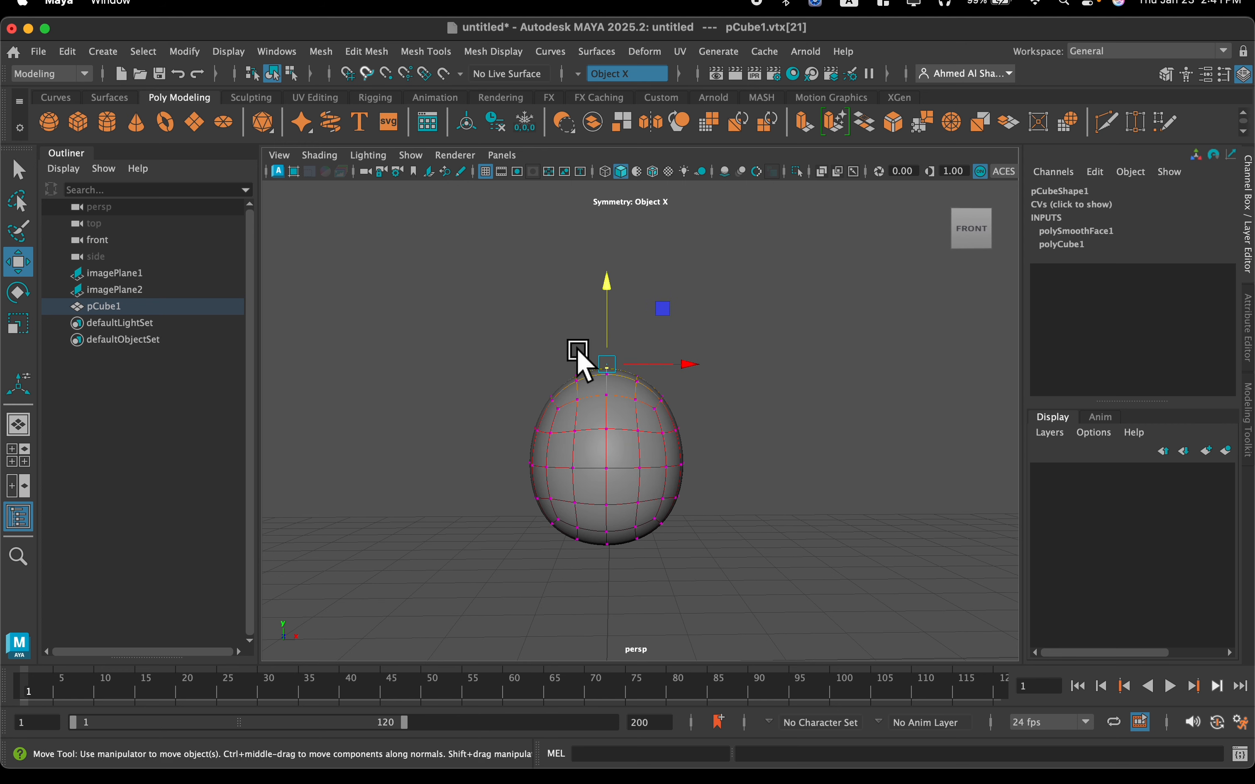
pyautogui.press('super+z')
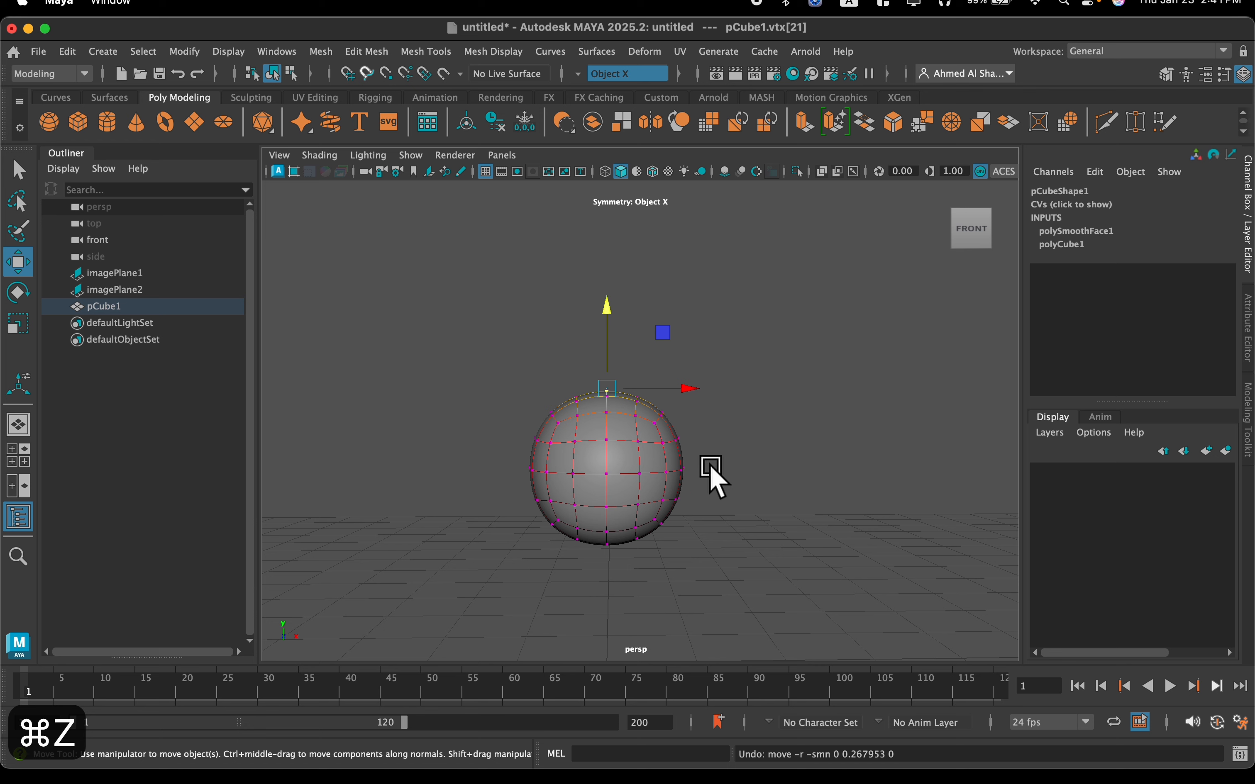
# Shrink the falloff to the mesh's upper half, raise the top vertex to about Y 3.34 for an egg shape, and deselect it
pyautogui.press('b')
pyautogui.moveTo(711, 468); pyautogui.dragTo(652, 469, button='middle')
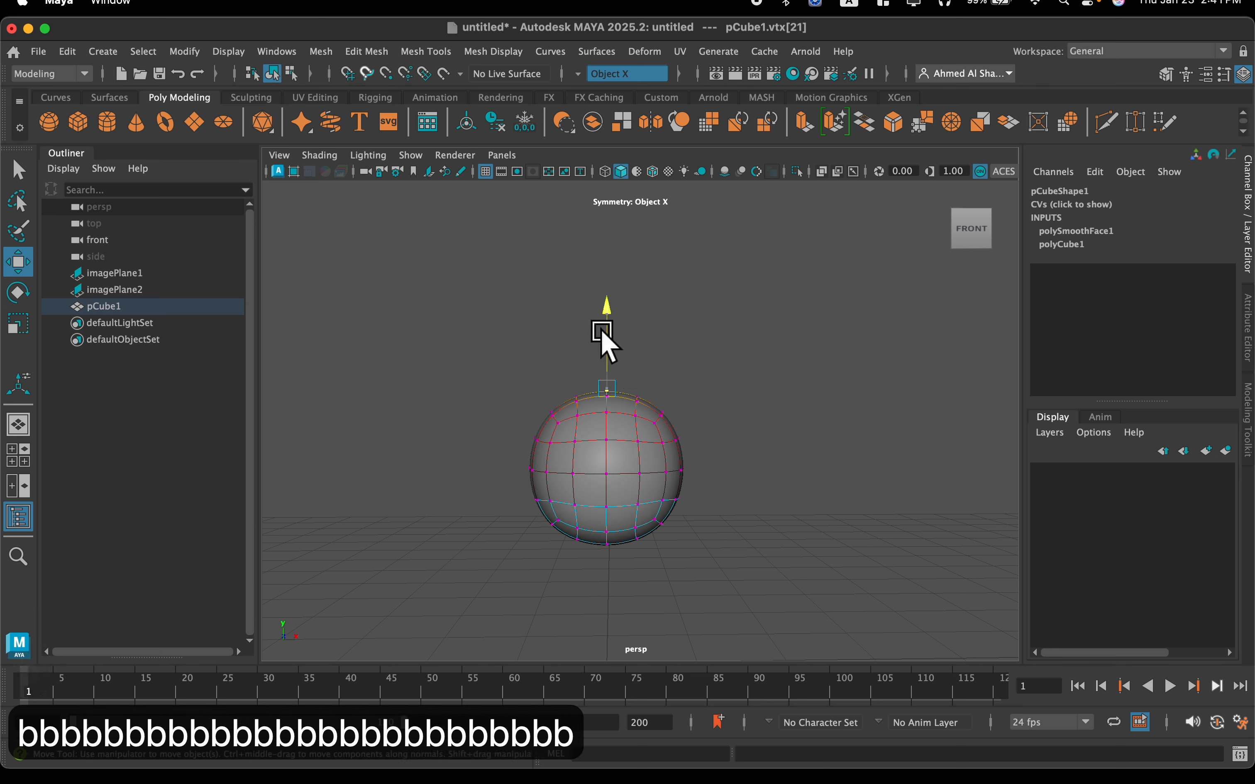
pyautogui.moveTo(607, 304); pyautogui.dragTo(607, 303)
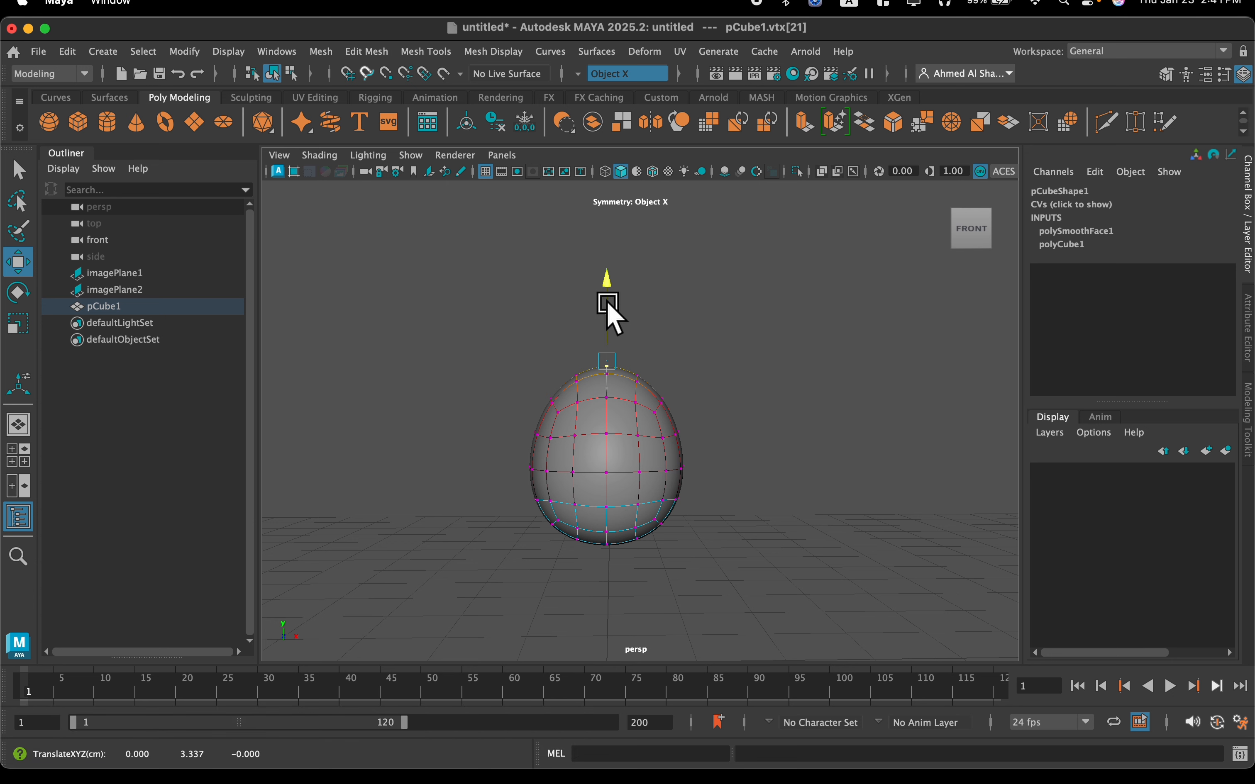
pyautogui.click(729, 466)
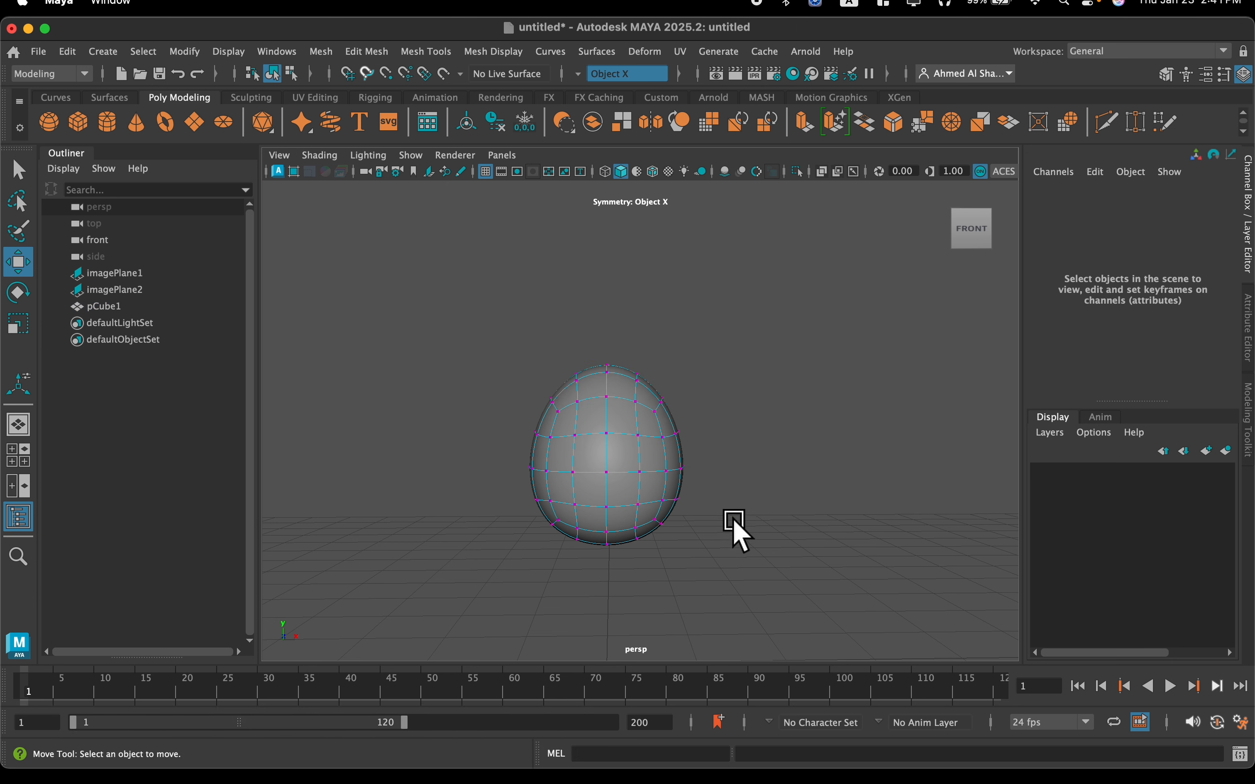
# Switch the egg-shaped mesh to face mode and turn off soft selection
pyautogui.scroll(2, 667, 490)
pyautogui.moveTo(627, 474); pyautogui.dragTo(623, 337, button='right')
pyautogui.keyDown('alt'); pyautogui.moveTo(648, 456); pyautogui.dragTo(631, 417); pyautogui.keyUp('alt')
pyautogui.click(528, 506)
pyautogui.keyDown('alt'); pyautogui.moveTo(538, 532); pyautogui.dragTo(571, 505); pyautogui.keyUp('alt')
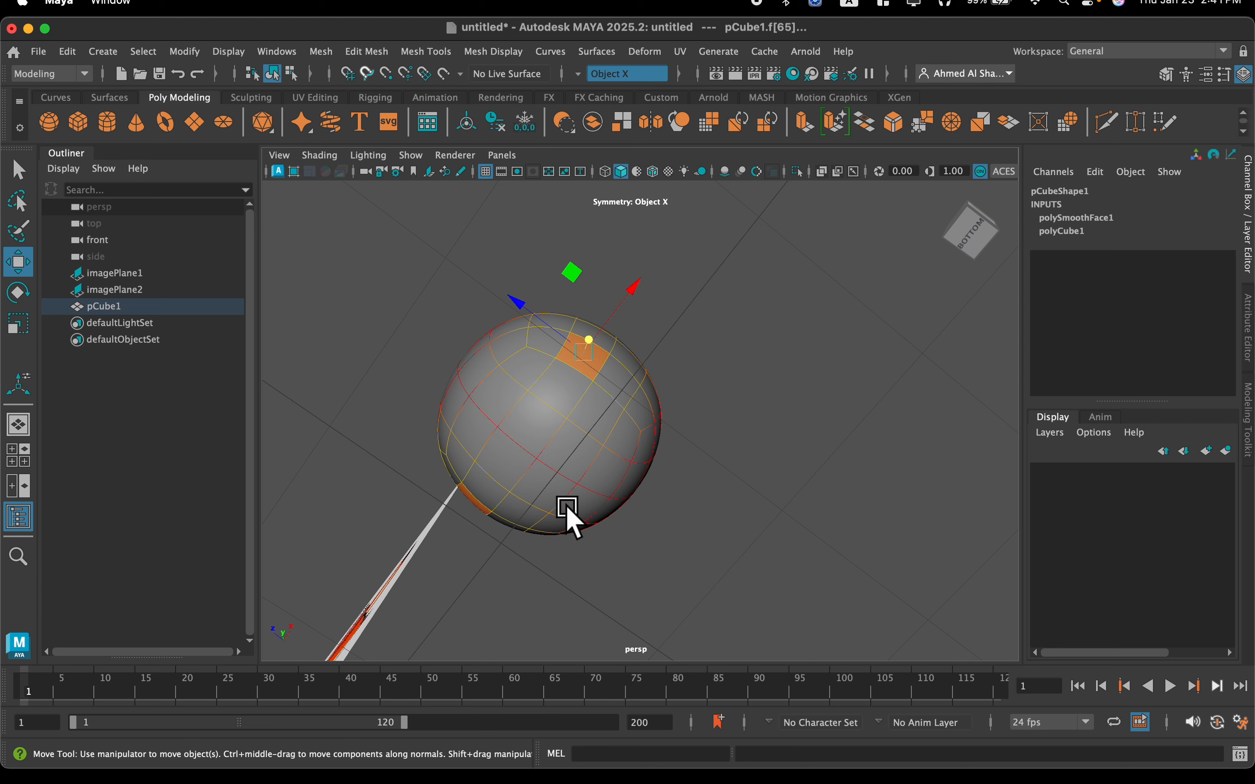
pyautogui.keyDown('alt'); pyautogui.moveTo(583, 488); pyautogui.dragTo(580, 504); pyautogui.keyUp('alt')
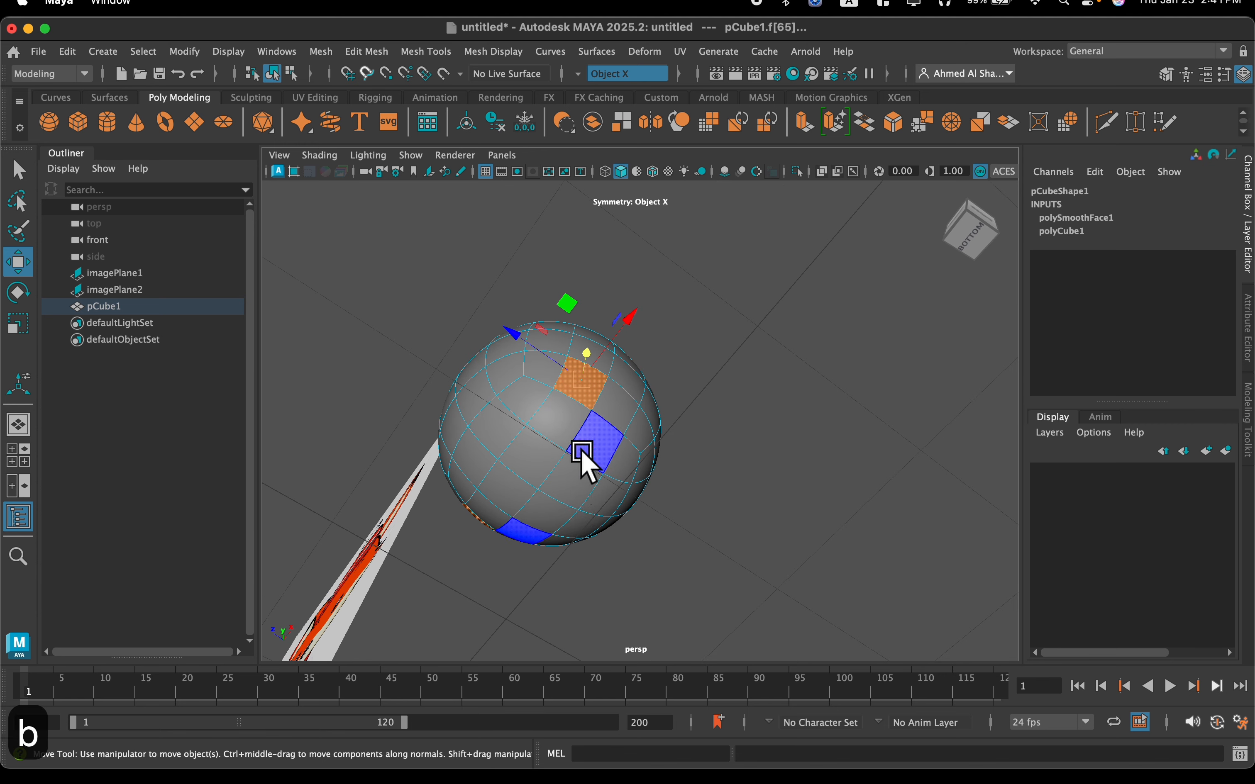
# Select a group of adjacent faces low on the side of the mesh
pyautogui.click(562, 424)
pyautogui.keyDown('shift'); pyautogui.click(598, 441); pyautogui.keyUp('shift')
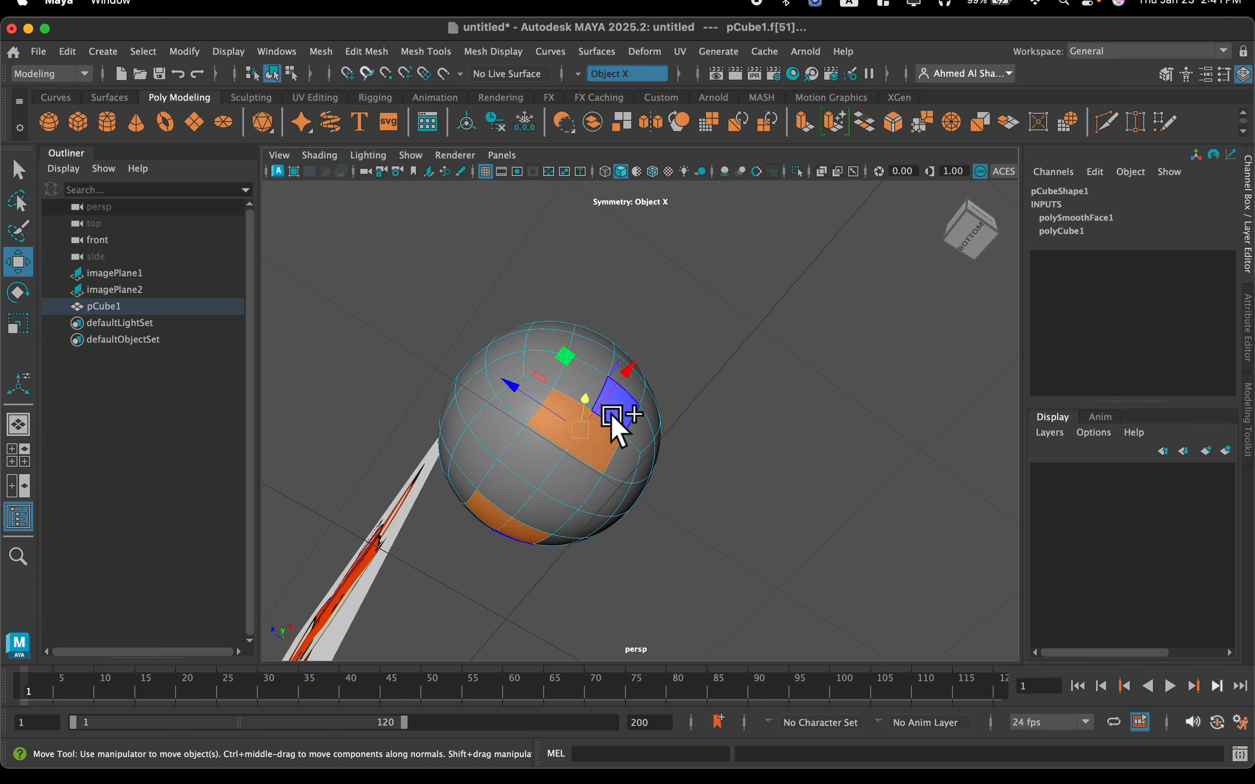
pyautogui.keyDown('alt'); pyautogui.moveTo(621, 448); pyautogui.dragTo(647, 463); pyautogui.keyUp('alt')
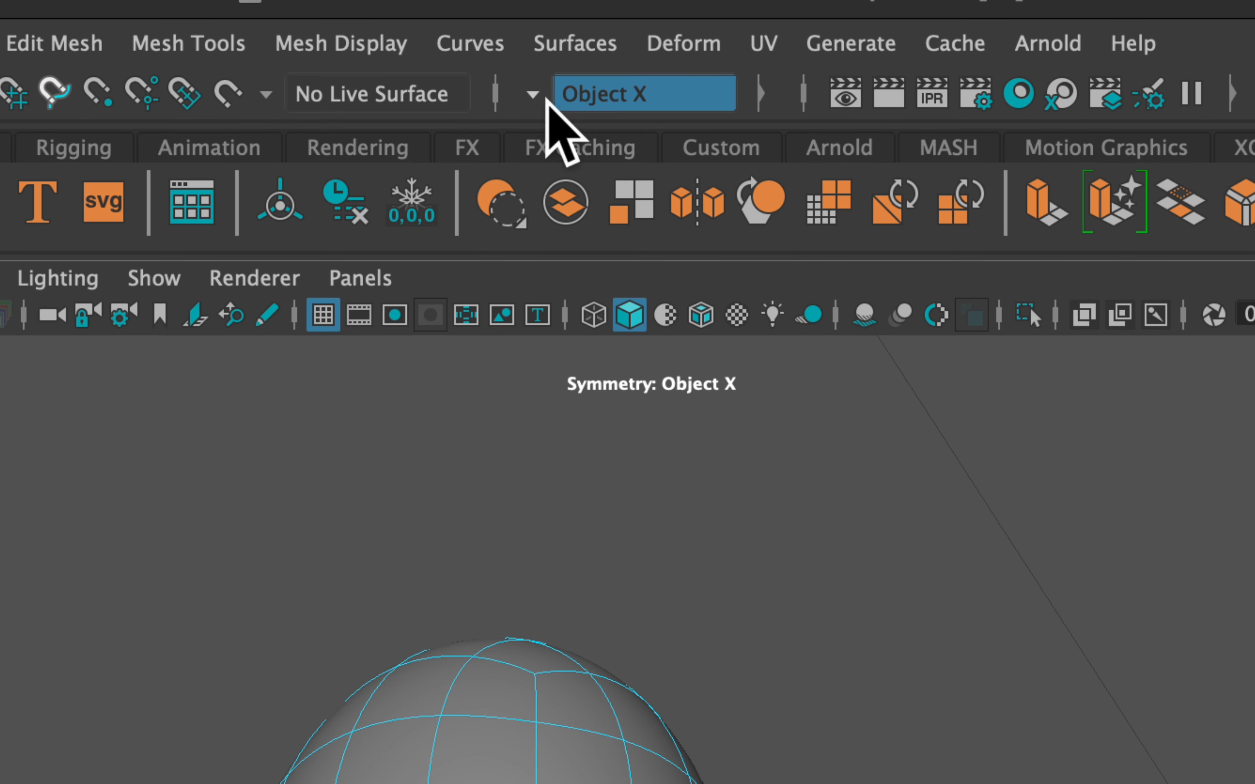
# Turn symmetry off and set it back to Object X
pyautogui.click(550, 99)
pyautogui.click(573, 110)
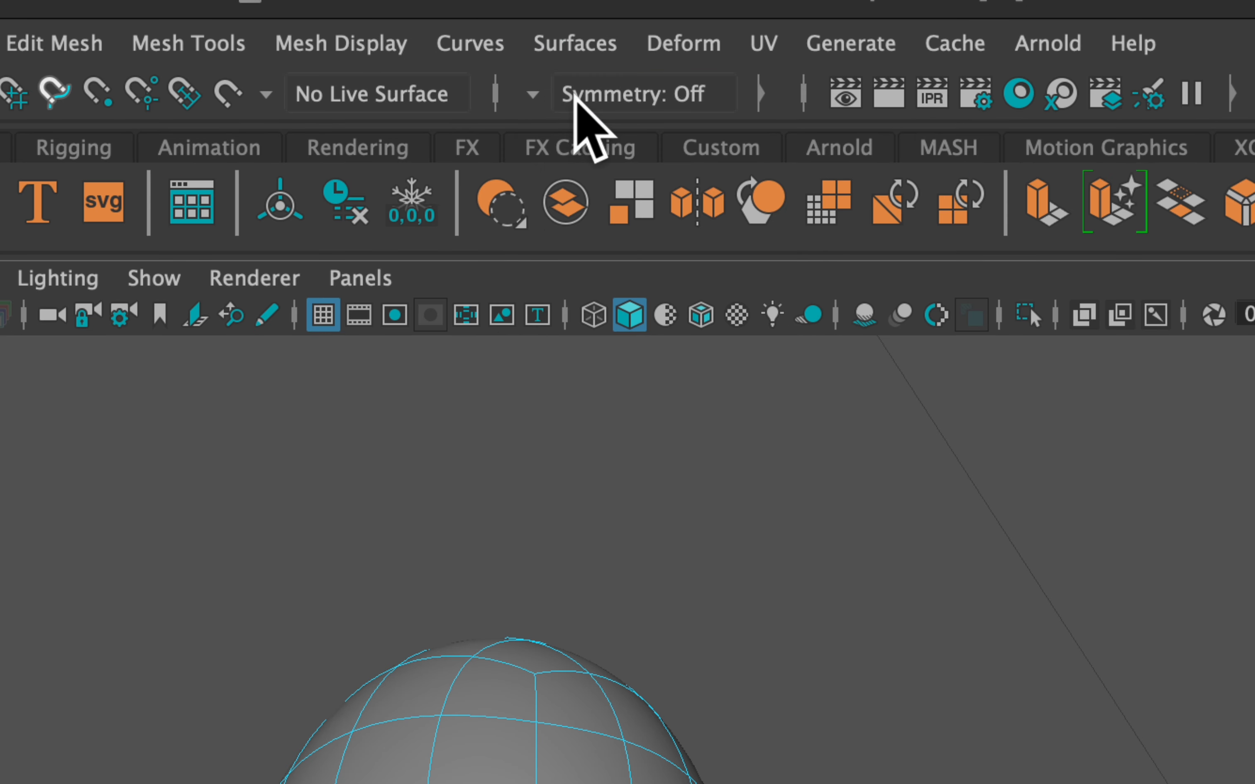
pyautogui.click(534, 100)
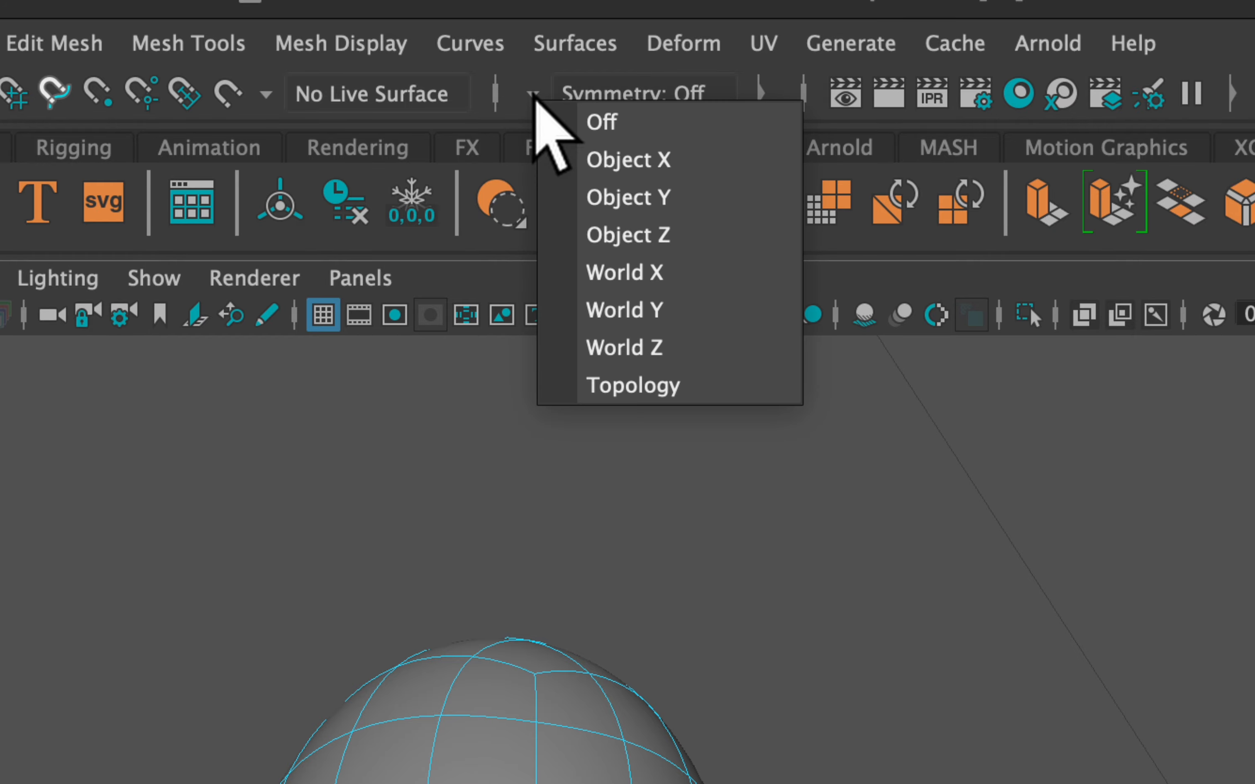
pyautogui.click(686, 162)
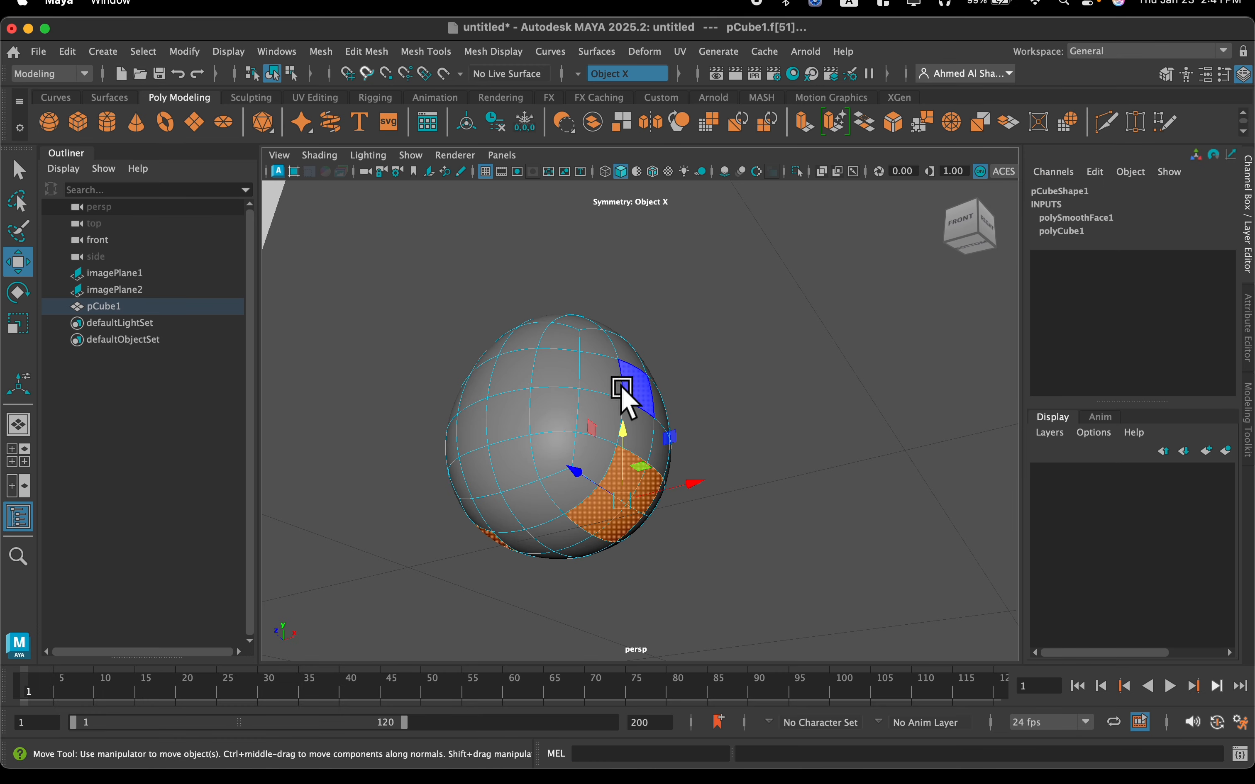
# Select a two-by-two block of faces low on the side of the body and delete it with Object X symmetry
pyautogui.click(542, 397)
pyautogui.keyDown('alt'); pyautogui.moveTo(541, 397); pyautogui.dragTo(586, 453); pyautogui.keyUp('alt')
pyautogui.click(615, 468)
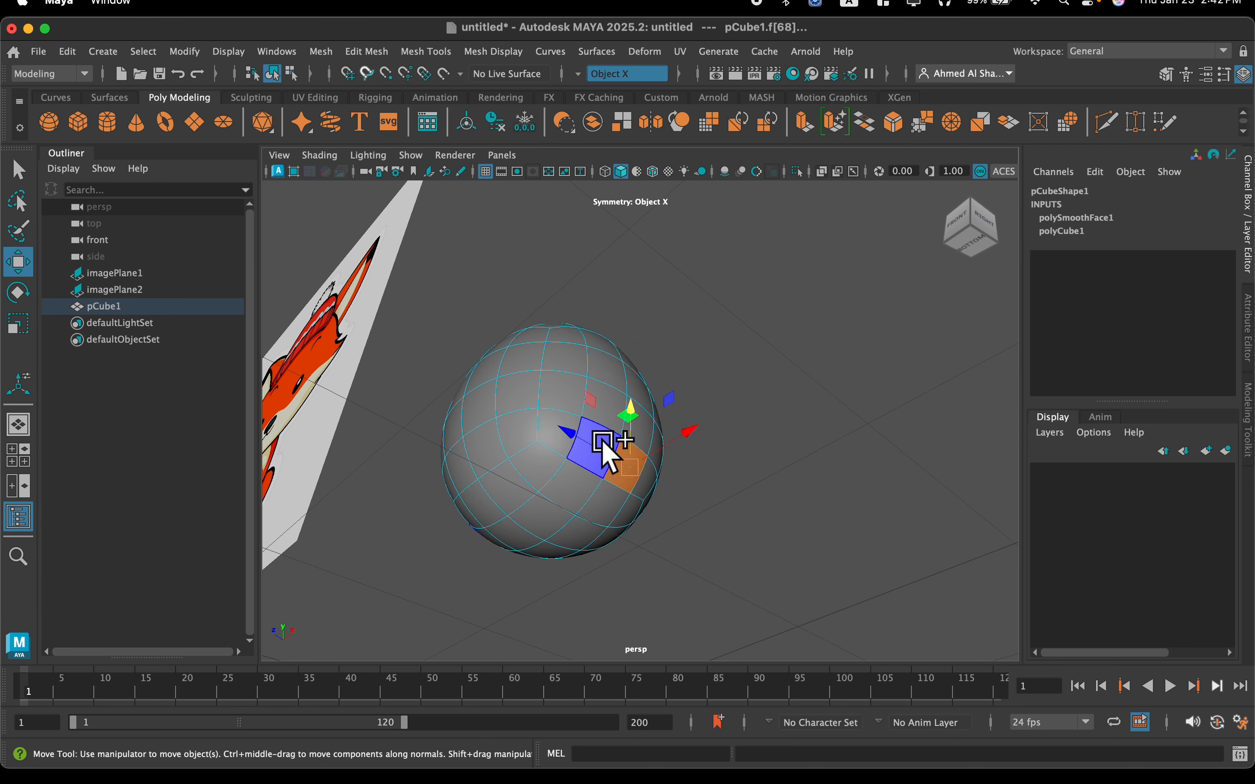
pyautogui.keyDown('shift'); pyautogui.click(600, 440); pyautogui.keyUp('shift')
pyautogui.keyDown('shift'); pyautogui.click(588, 490); pyautogui.keyUp('shift')
pyautogui.keyDown('shift'); pyautogui.click(614, 503); pyautogui.keyUp('shift')
pyautogui.moveTo(596, 459)
pyautogui.keyDown('alt'); pyautogui.mouseDown()
pyautogui.moveTo(623, 425)
pyautogui.moveTo(655, 414)
pyautogui.moveTo(619, 468)
pyautogui.mouseUp(); pyautogui.keyUp('alt')
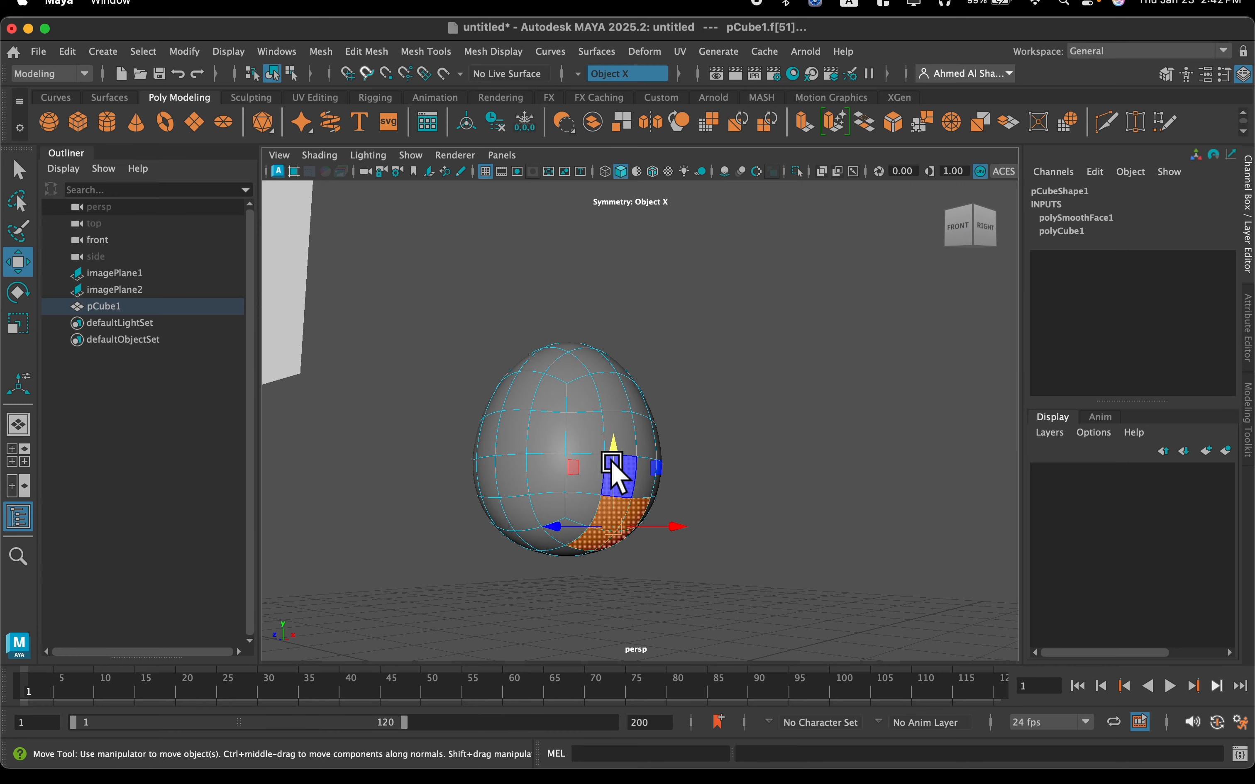
pyautogui.press('BackSpace')
# Select the two-by-two block of faces on the upper side of the body and delete it with symmetry on
pyautogui.keyDown('alt'); pyautogui.moveTo(634, 465); pyautogui.dragTo(555, 448); pyautogui.keyUp('alt')
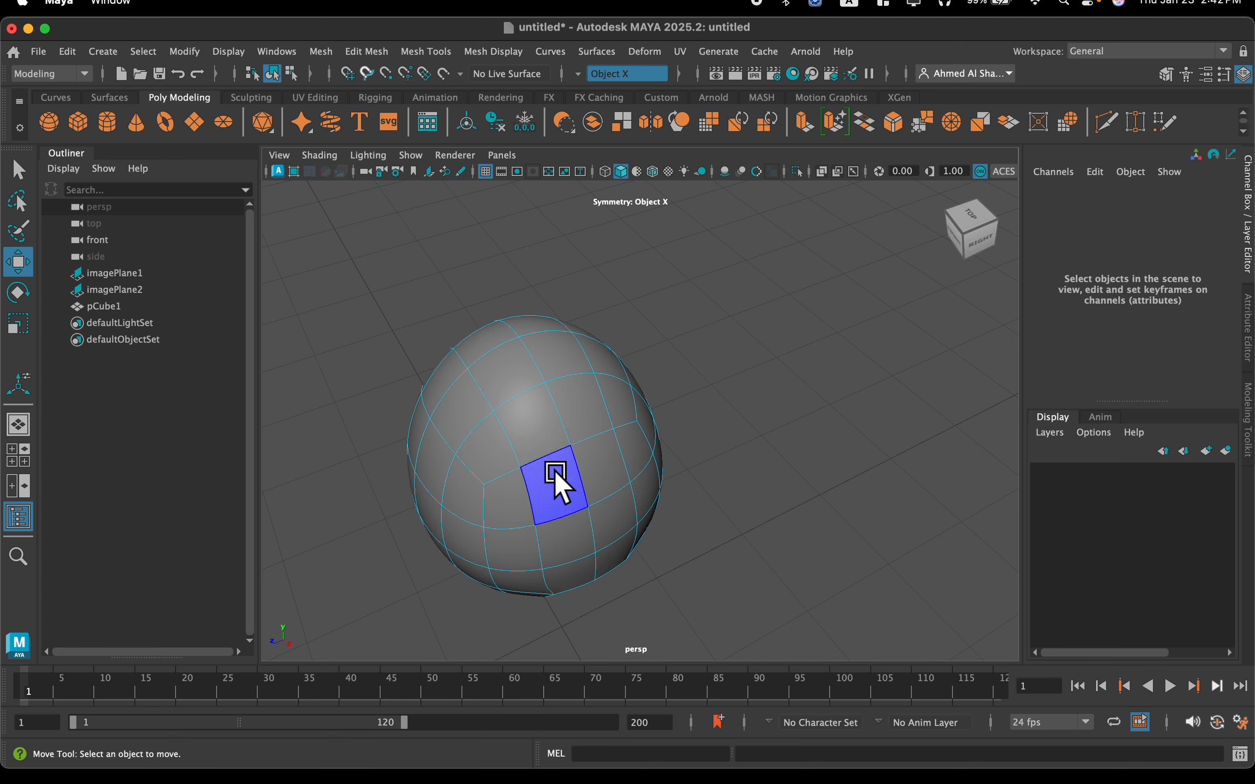
pyautogui.click(554, 471)
pyautogui.keyDown('shift'); pyautogui.doubleClick(591, 448); pyautogui.keyUp('shift')
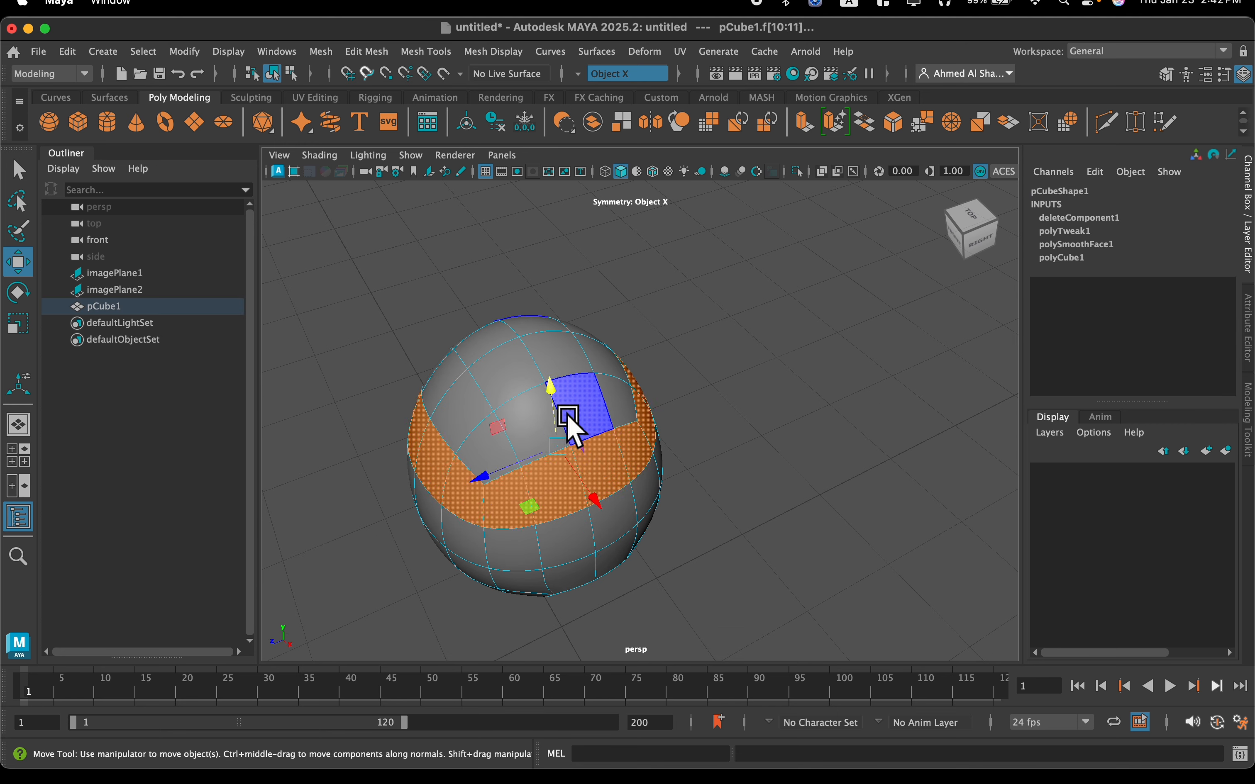
pyautogui.click(568, 415)
pyautogui.moveTo(540, 442)
pyautogui.keyDown('alt'); pyautogui.mouseDown()
pyautogui.moveTo(574, 499)
pyautogui.moveTo(563, 496)
pyautogui.moveTo(565, 442)
pyautogui.moveTo(521, 455)
pyautogui.moveTo(529, 440)
pyautogui.moveTo(481, 469)
pyautogui.moveTo(563, 461)
pyautogui.moveTo(617, 438)
pyautogui.moveTo(532, 439)
pyautogui.mouseUp(); pyautogui.keyUp('alt')
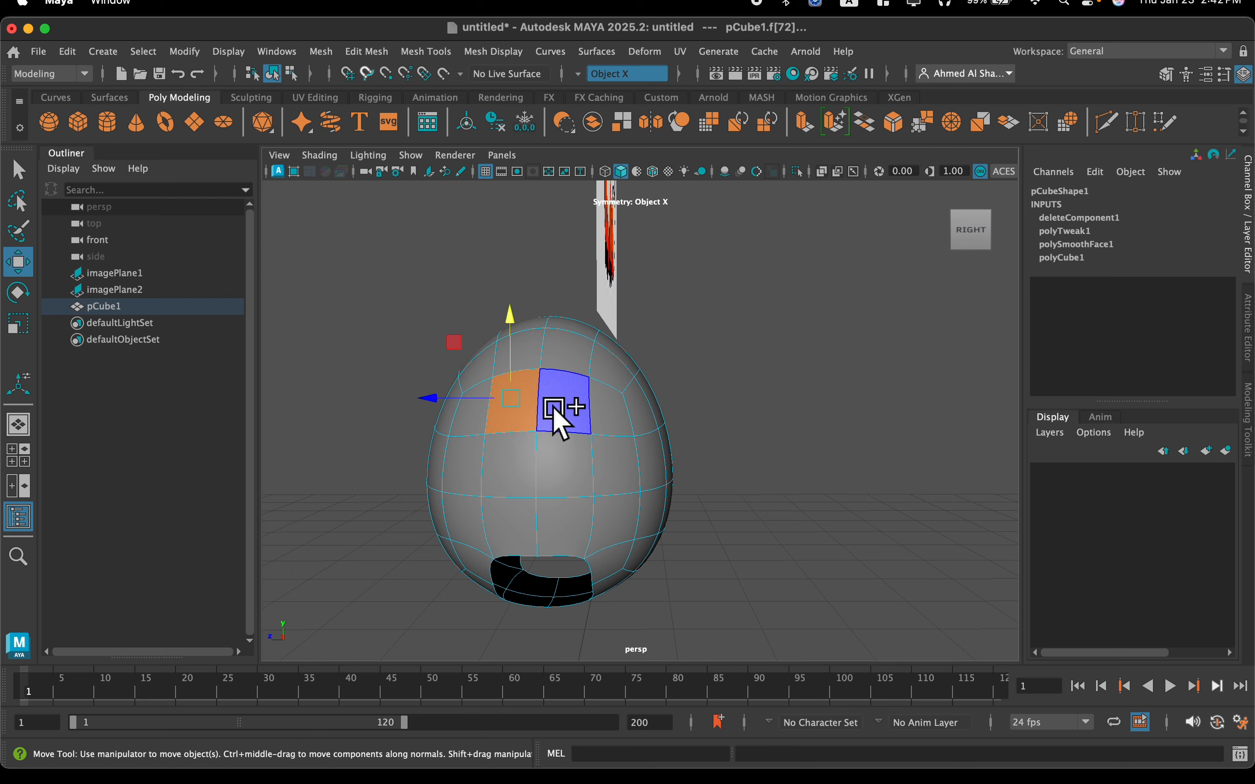
pyautogui.keyDown('shift'); pyautogui.click(553, 411); pyautogui.keyUp('shift')
pyautogui.keyDown('shift'); pyautogui.click(548, 465); pyautogui.keyUp('shift')
pyautogui.keyDown('shift'); pyautogui.click(511, 475); pyautogui.keyUp('shift')
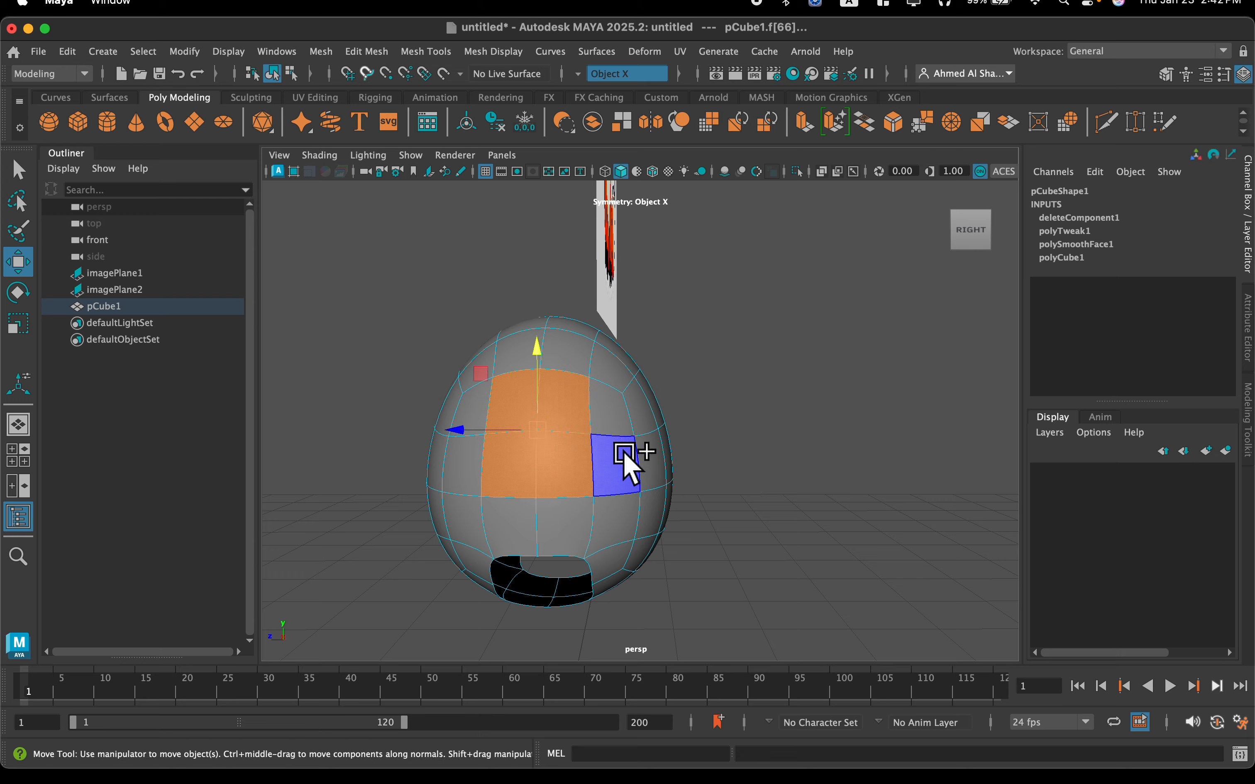
pyautogui.moveTo(526, 462)
pyautogui.keyDown('alt'); pyautogui.mouseDown()
pyautogui.moveTo(671, 450)
pyautogui.moveTo(588, 442)
pyautogui.moveTo(599, 456)
pyautogui.moveTo(677, 441)
pyautogui.moveTo(745, 468)
pyautogui.moveTo(664, 448)
pyautogui.moveTo(546, 477)
pyautogui.mouseUp(); pyautogui.keyUp('alt')
pyautogui.press('BackSpace')
# Switch to edge mode and select the border edge loop of the lower opening
pyautogui.scroll(3, 605, 492)
pyautogui.moveTo(544, 475); pyautogui.dragTo(498, 252, button='right')
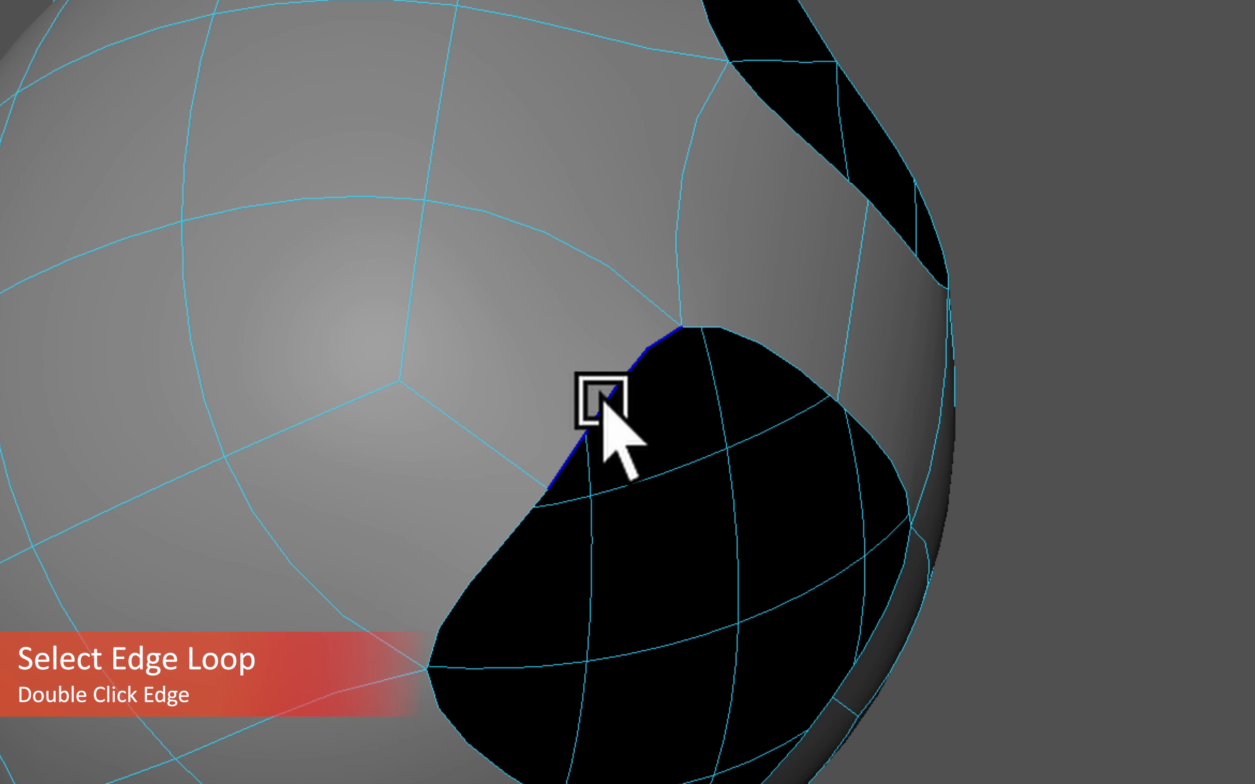
pyautogui.doubleClick(598, 409)
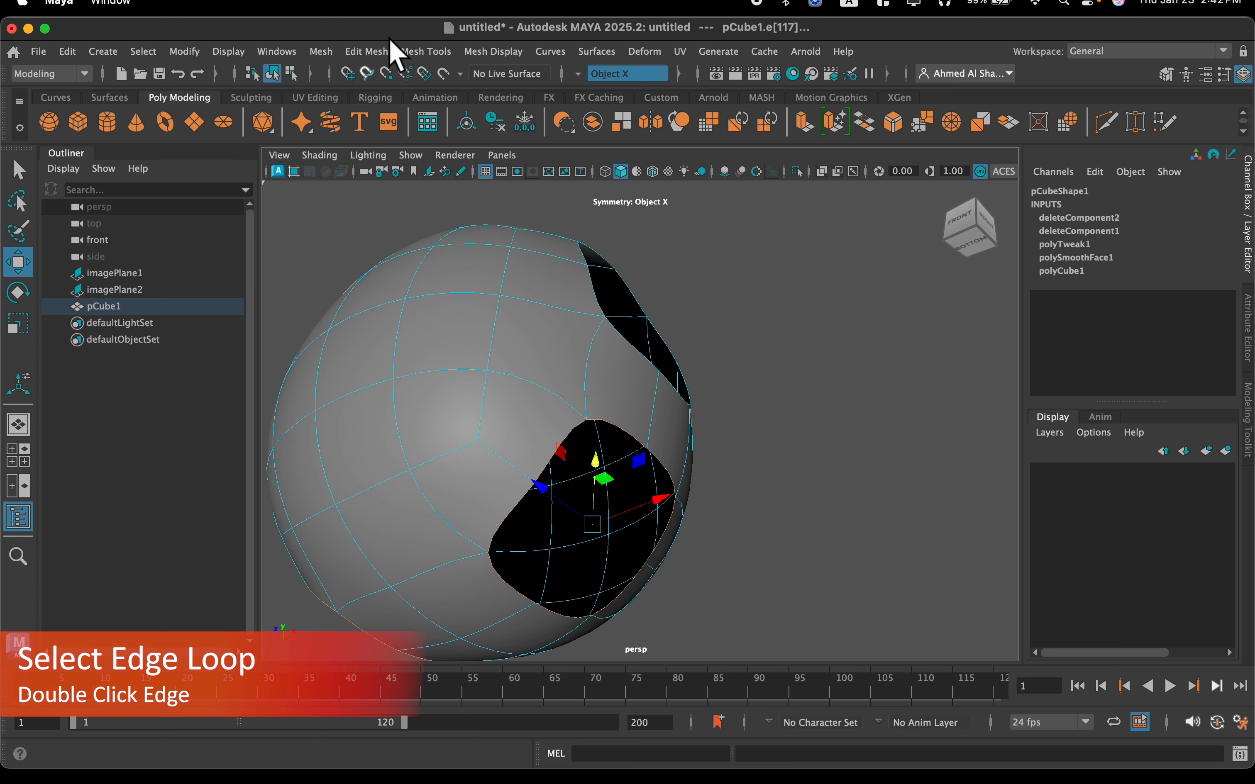
# Circularize the selected border edge loop of the lower opening, mirrored on both sides of the body
pyautogui.keyDown('alt'); pyautogui.moveTo(646, 428); pyautogui.dragTo(598, 393); pyautogui.keyUp('alt')
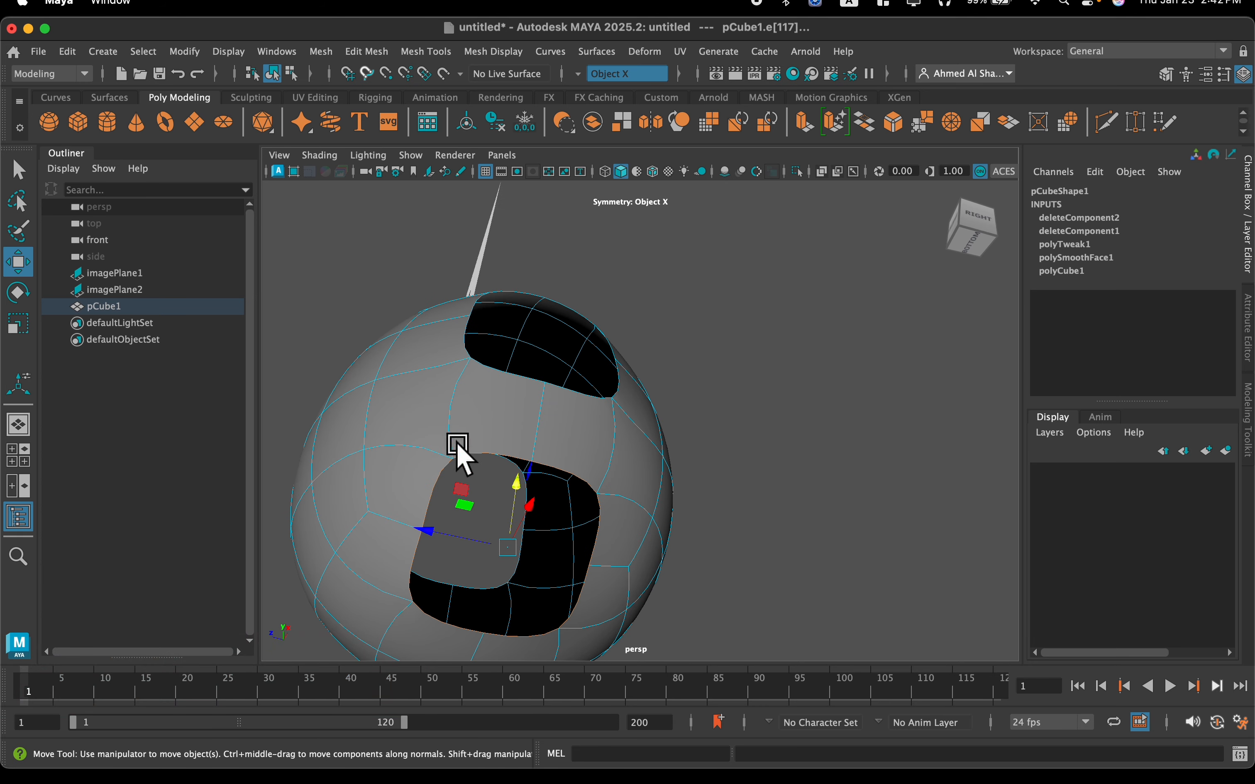
pyautogui.keyDown('alt'); pyautogui.moveTo(456, 450); pyautogui.dragTo(476, 440); pyautogui.keyUp('alt')
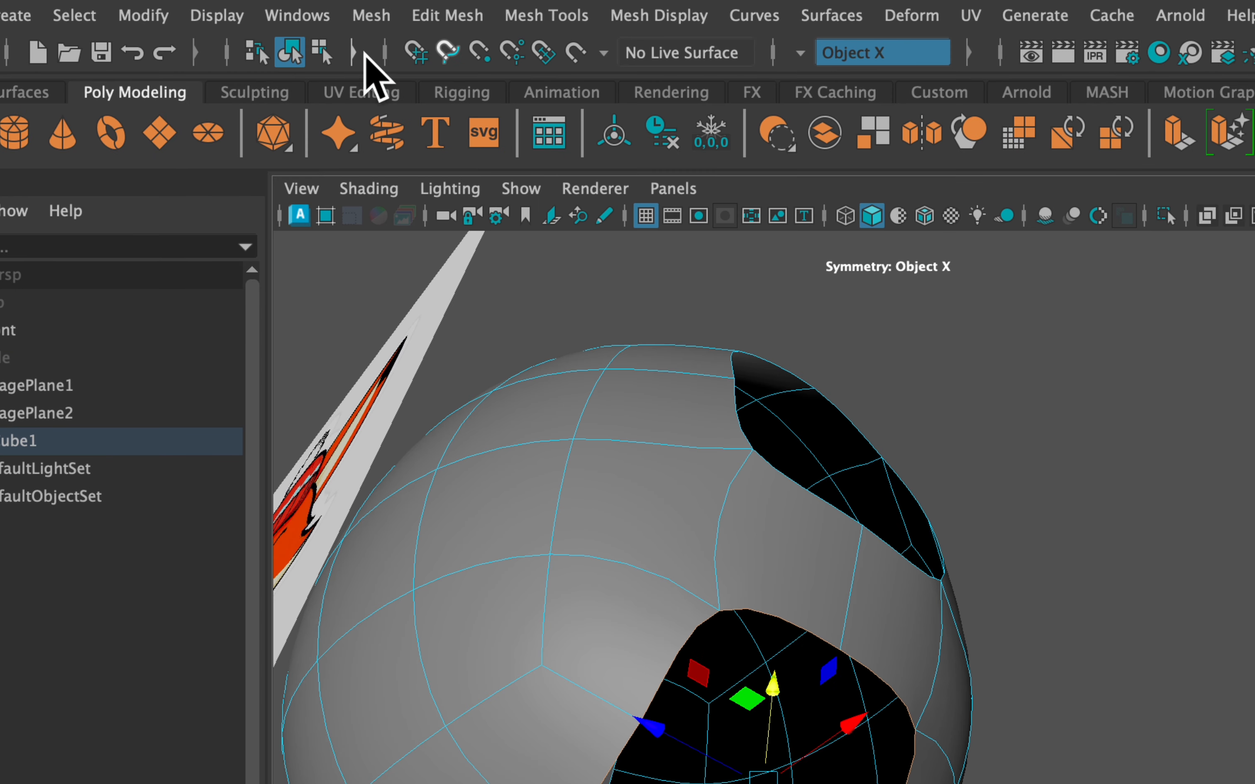
pyautogui.click(436, 22)
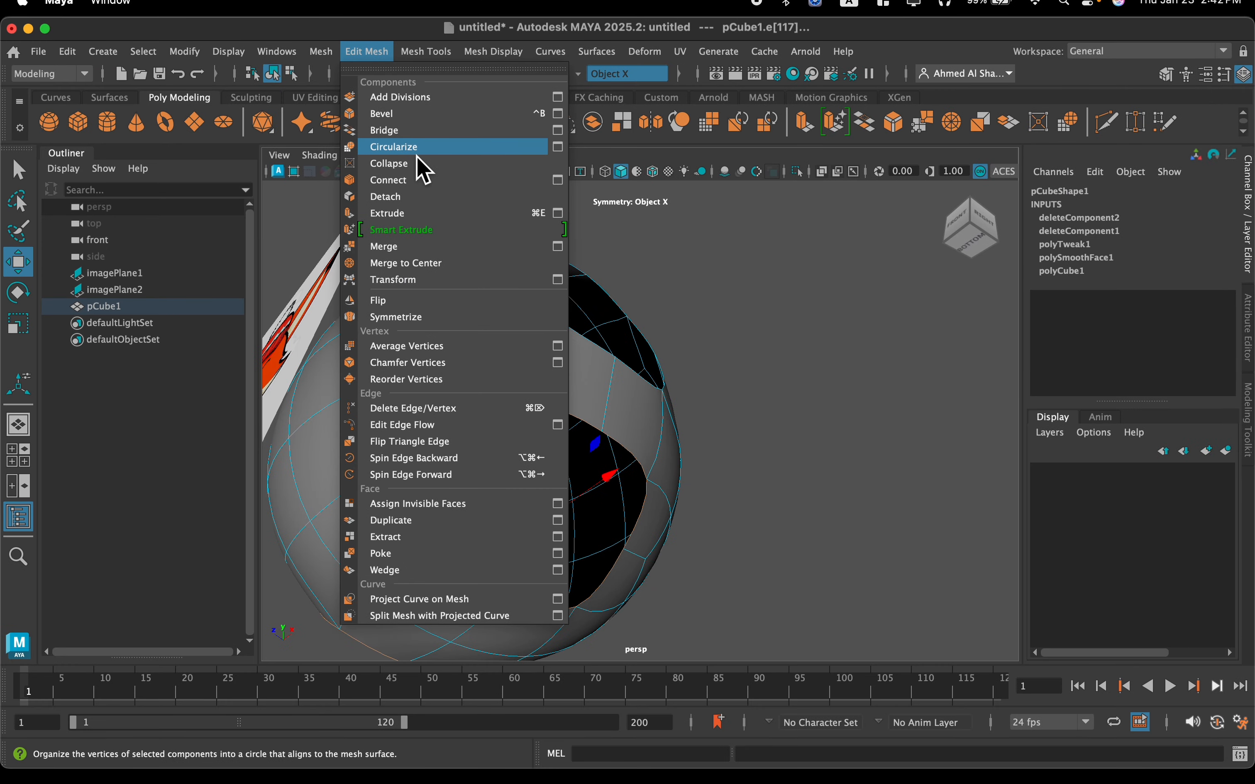
pyautogui.click(417, 151)
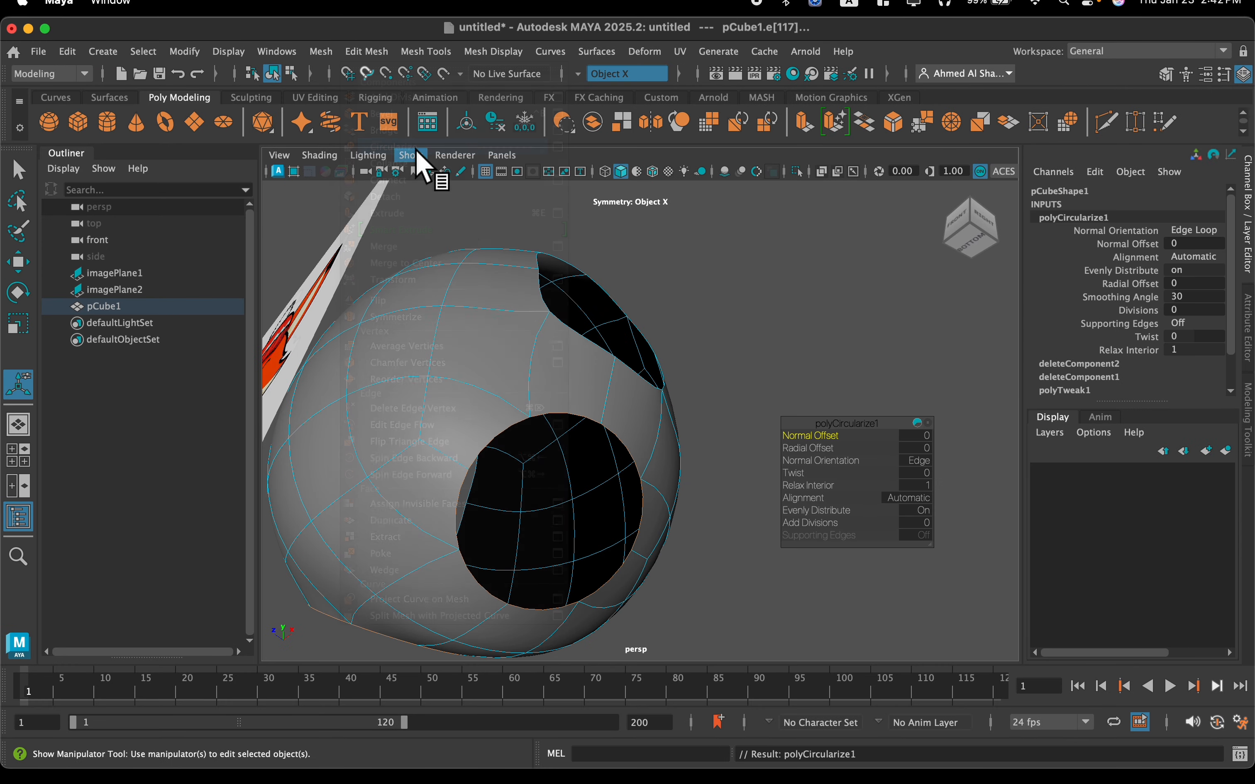
# Set the Circularize operation's normal orientation to Face Average so both lower openings match
pyautogui.keyDown('alt'); pyautogui.moveTo(616, 544); pyautogui.dragTo(723, 515); pyautogui.keyUp('alt')
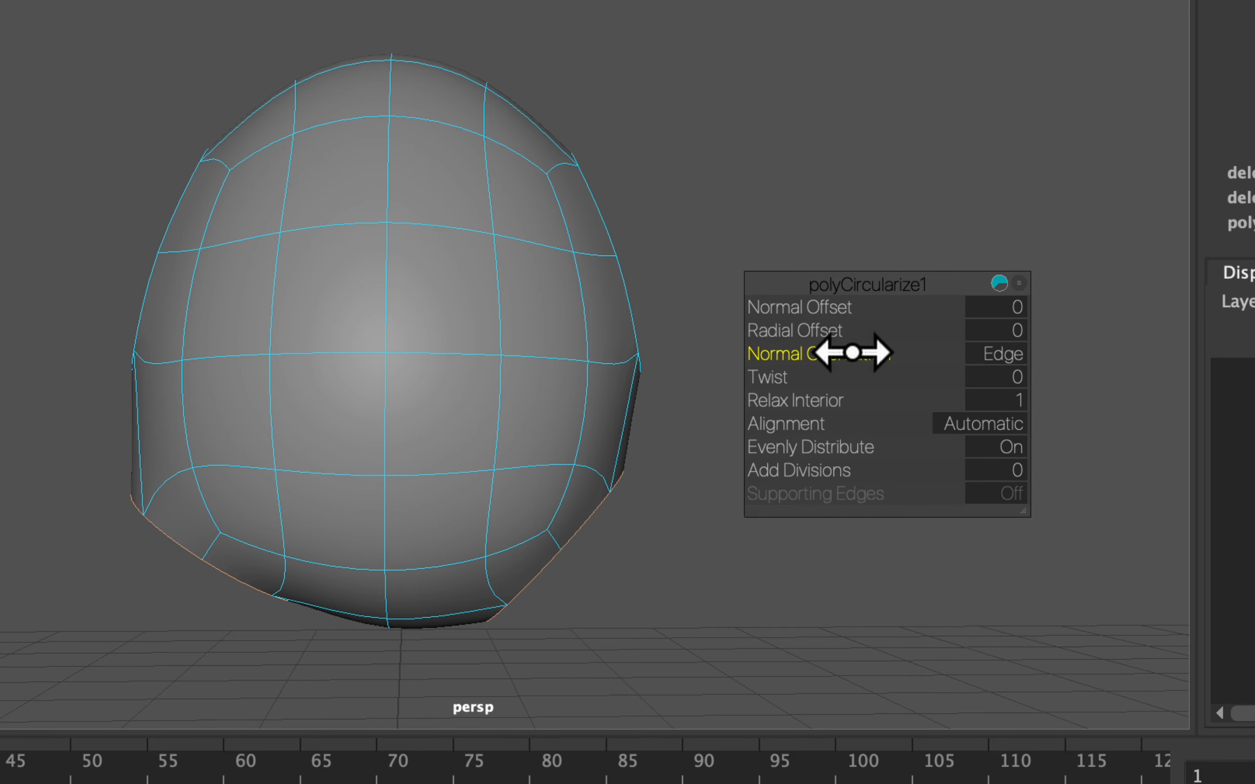
pyautogui.moveTo(810, 357); pyautogui.dragTo(778, 356)
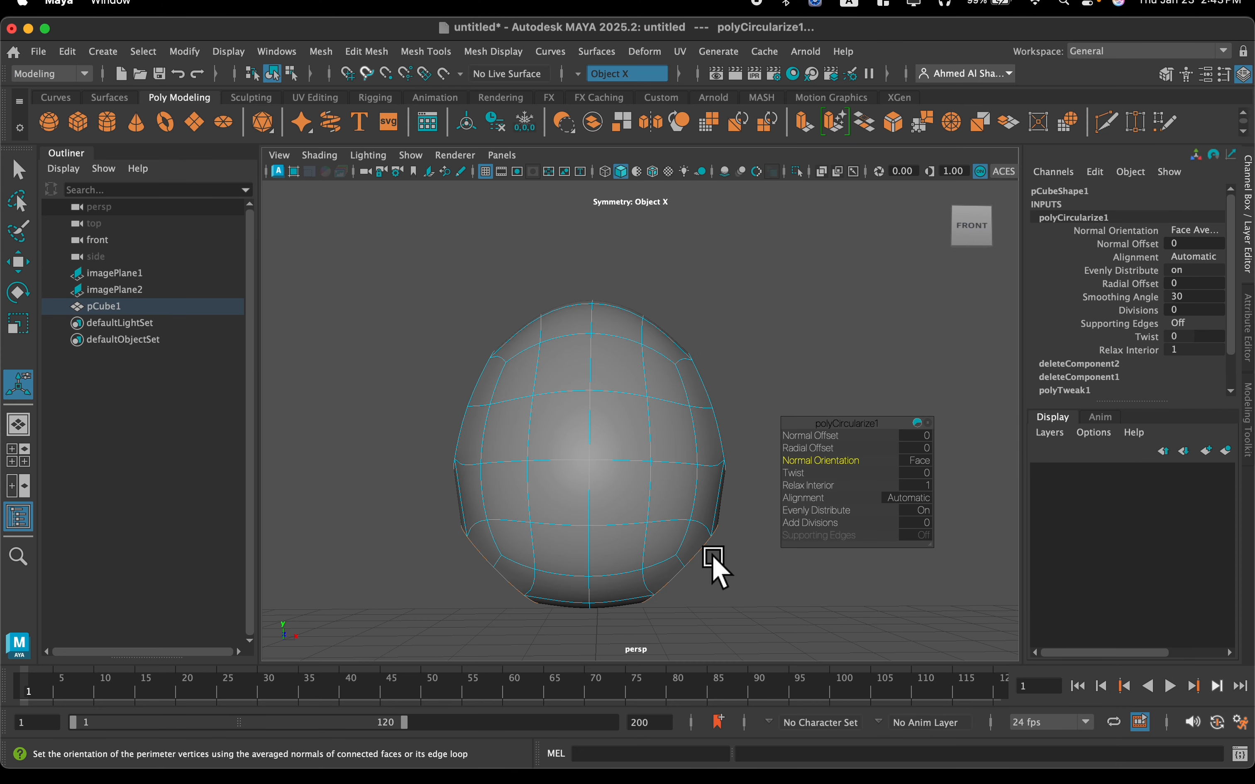
pyautogui.scroll(5, 624, 532)
pyautogui.scroll(-7, 623, 533)
pyautogui.keyDown('alt'); pyautogui.moveTo(616, 526); pyautogui.dragTo(590, 492); pyautogui.keyUp('alt')
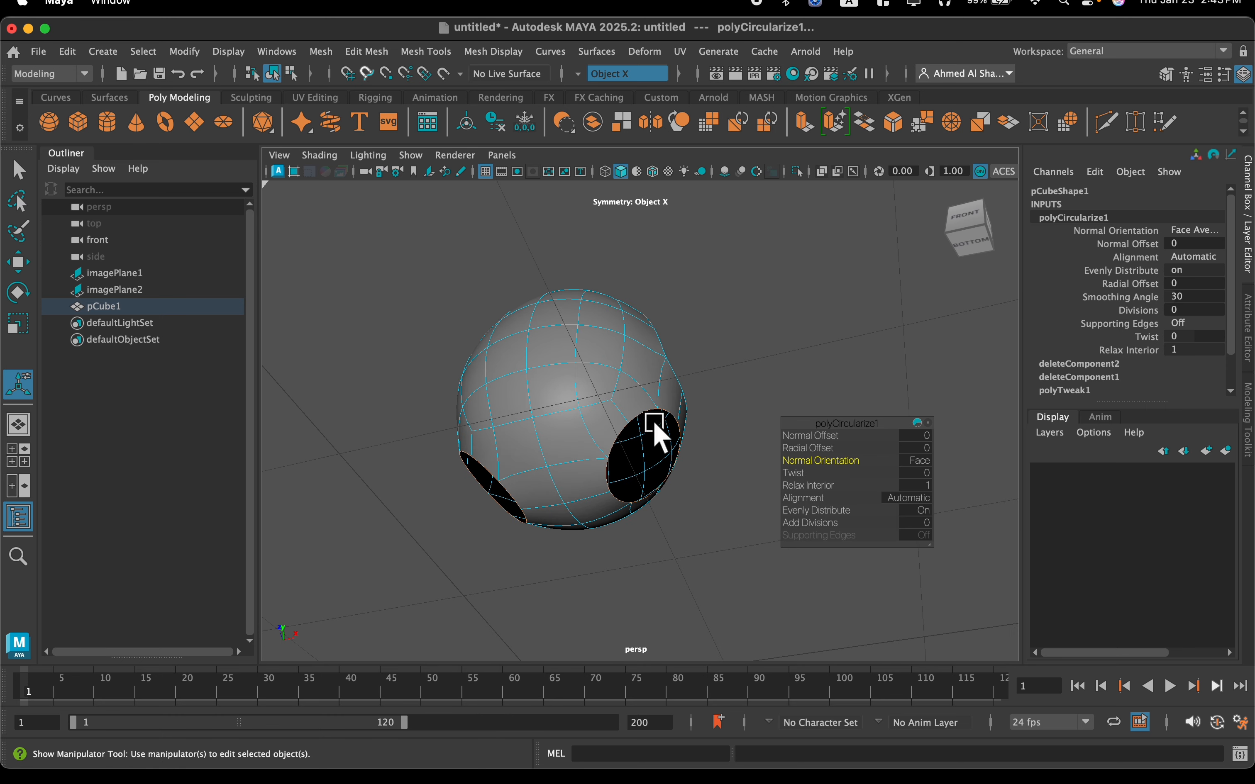
# Extrude the border loops of the lower openings and move them straight down to form two short leg stubs
pyautogui.keyDown('alt'); pyautogui.moveTo(654, 422); pyautogui.dragTo(658, 398, button='middle'); pyautogui.keyUp('alt')
pyautogui.scroll(2, 658, 398)
pyautogui.scroll(-2, 659, 408)
pyautogui.keyDown('alt'); pyautogui.moveTo(667, 426); pyautogui.dragTo(654, 390); pyautogui.keyUp('alt')
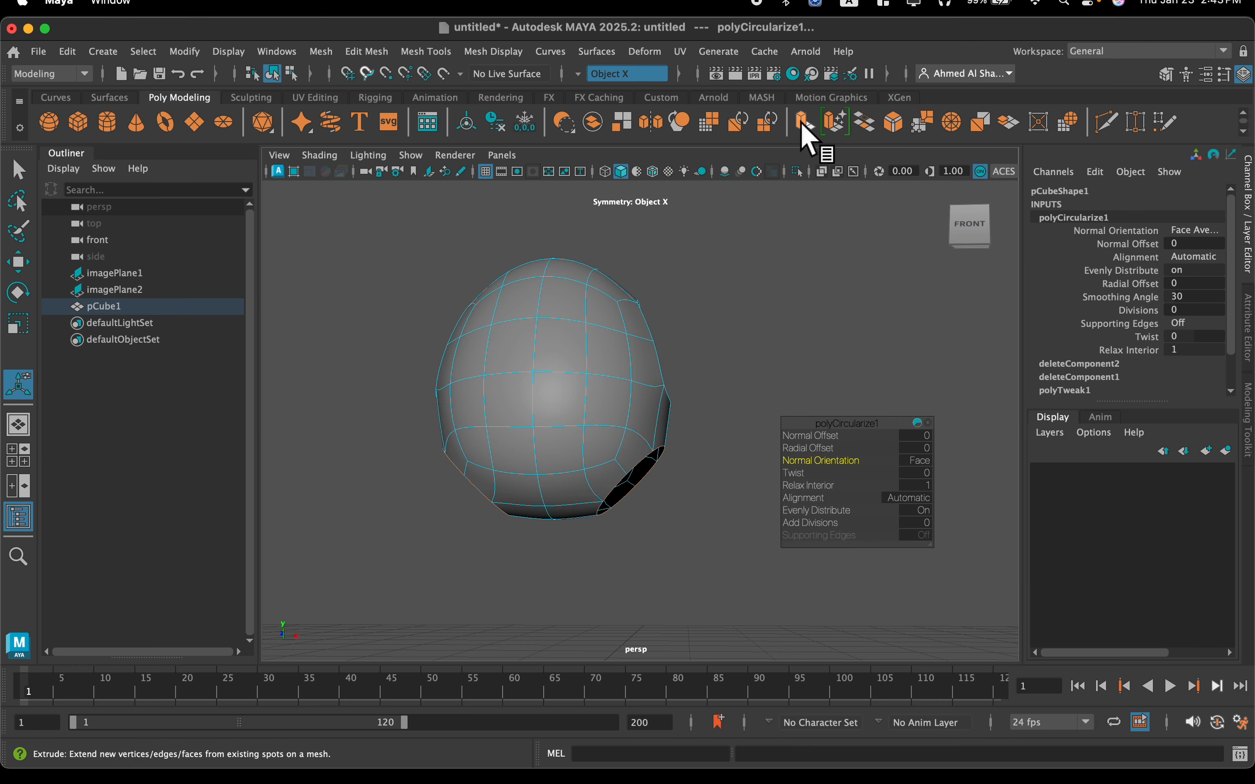
pyautogui.click(769, 143)
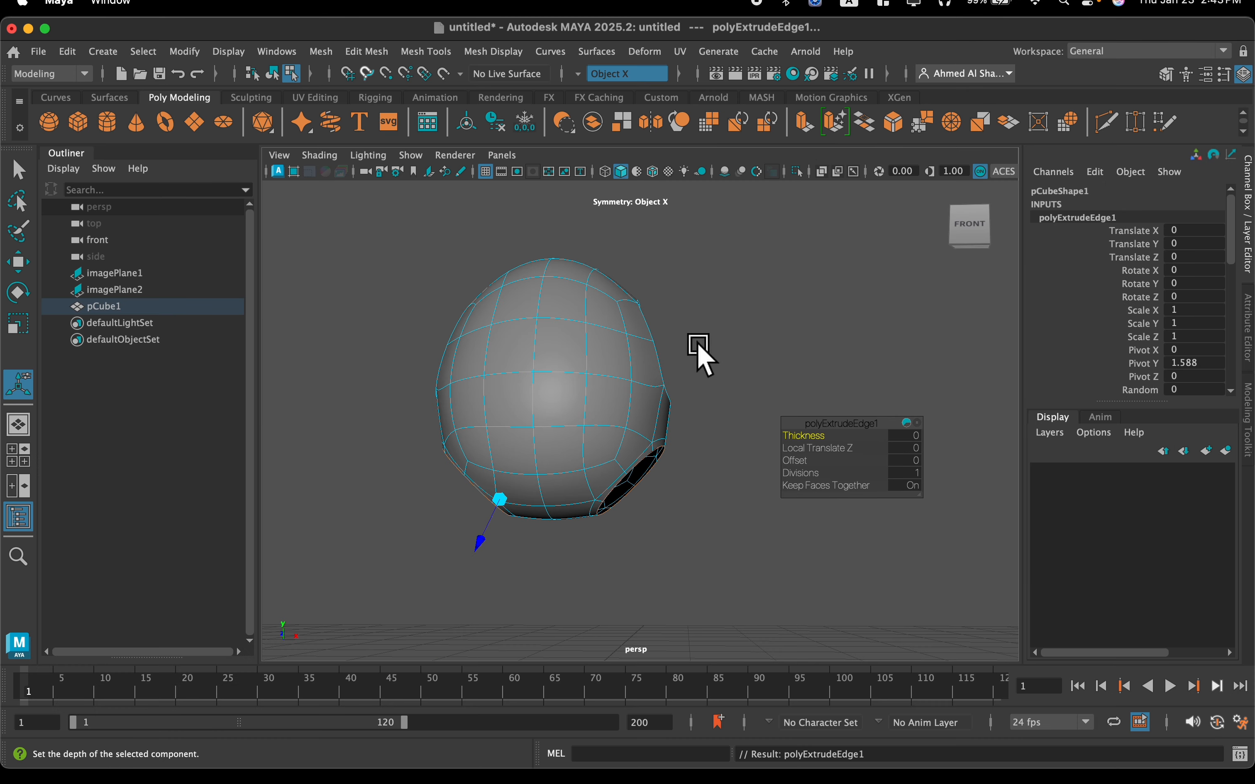
pyautogui.press('w')
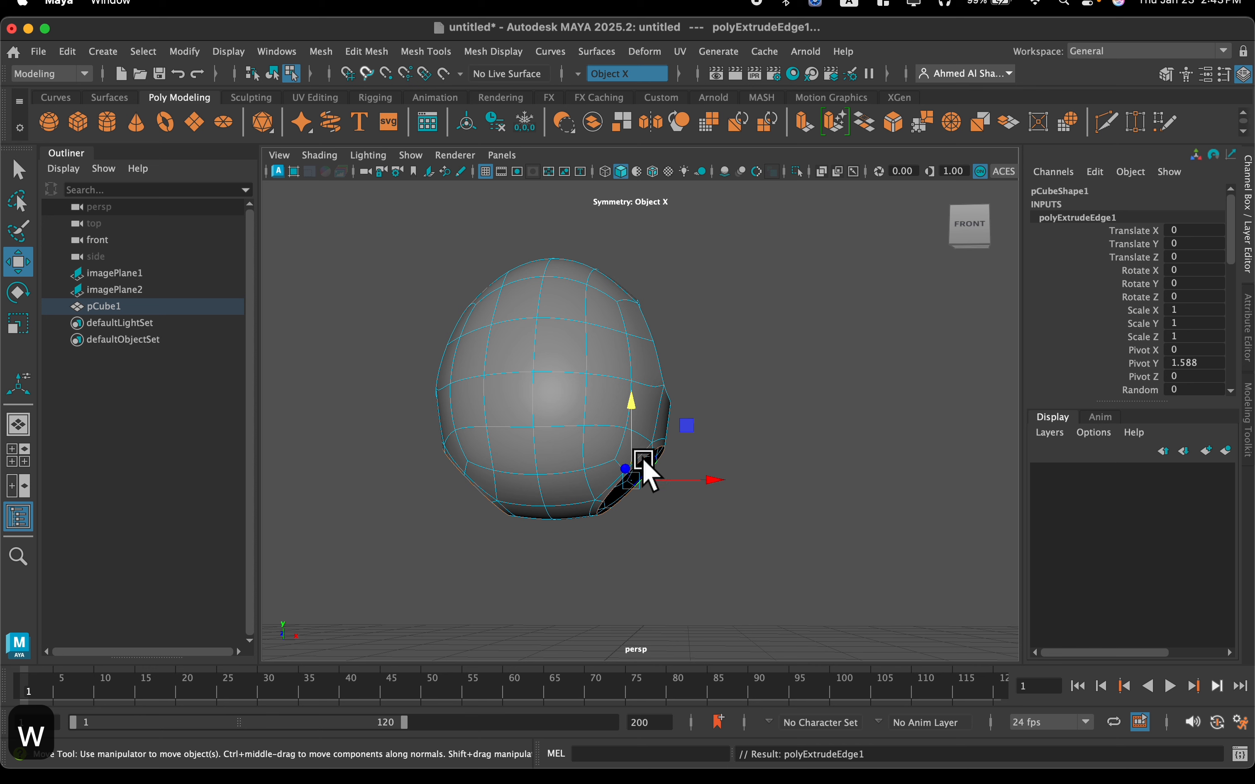
pyautogui.moveTo(634, 411); pyautogui.dragTo(634, 465)
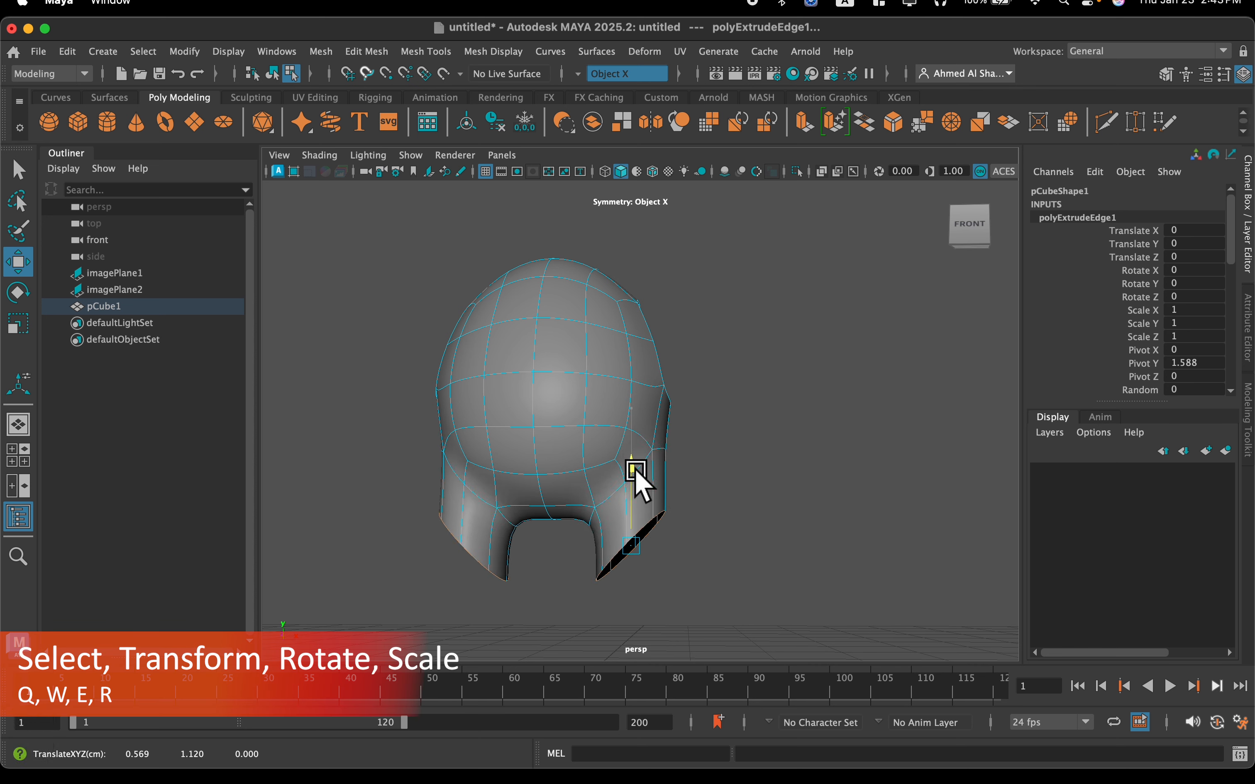
pyautogui.keyDown('alt'); pyautogui.moveTo(634, 474); pyautogui.dragTo(673, 443); pyautogui.keyUp('alt')
pyautogui.keyDown('alt'); pyautogui.moveTo(672, 439); pyautogui.dragTo(667, 400, button='middle'); pyautogui.keyUp('alt')
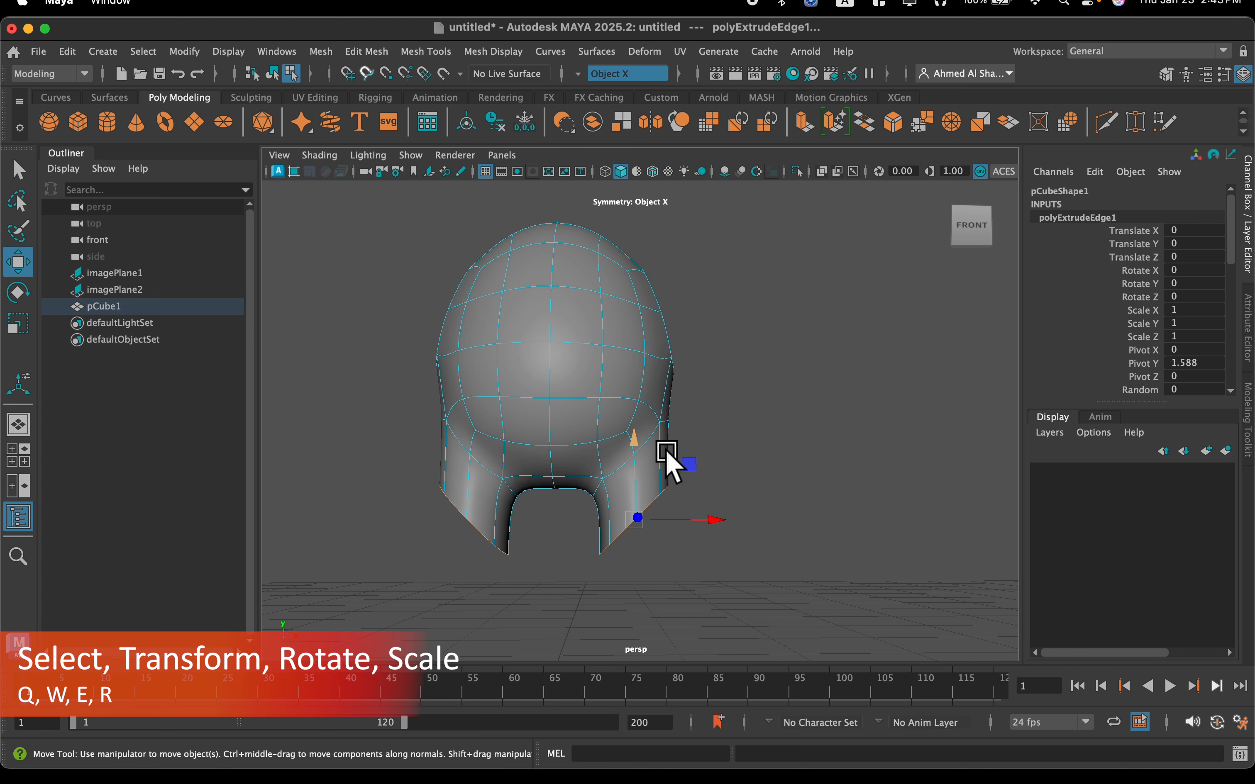
# Scale the leg stubs' border loops flat along Y and raise them slightly
pyautogui.press('r')
pyautogui.scroll(3, 663, 474)
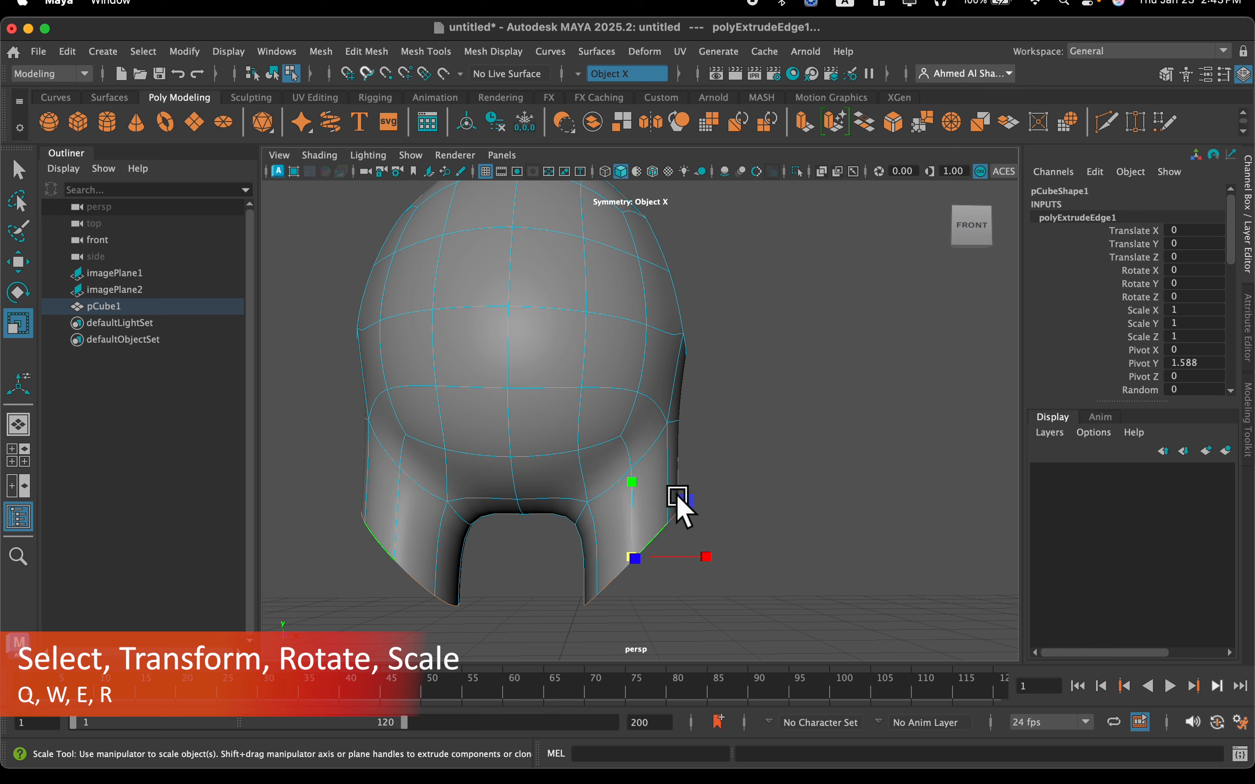
pyautogui.moveTo(634, 482); pyautogui.dragTo(640, 510)
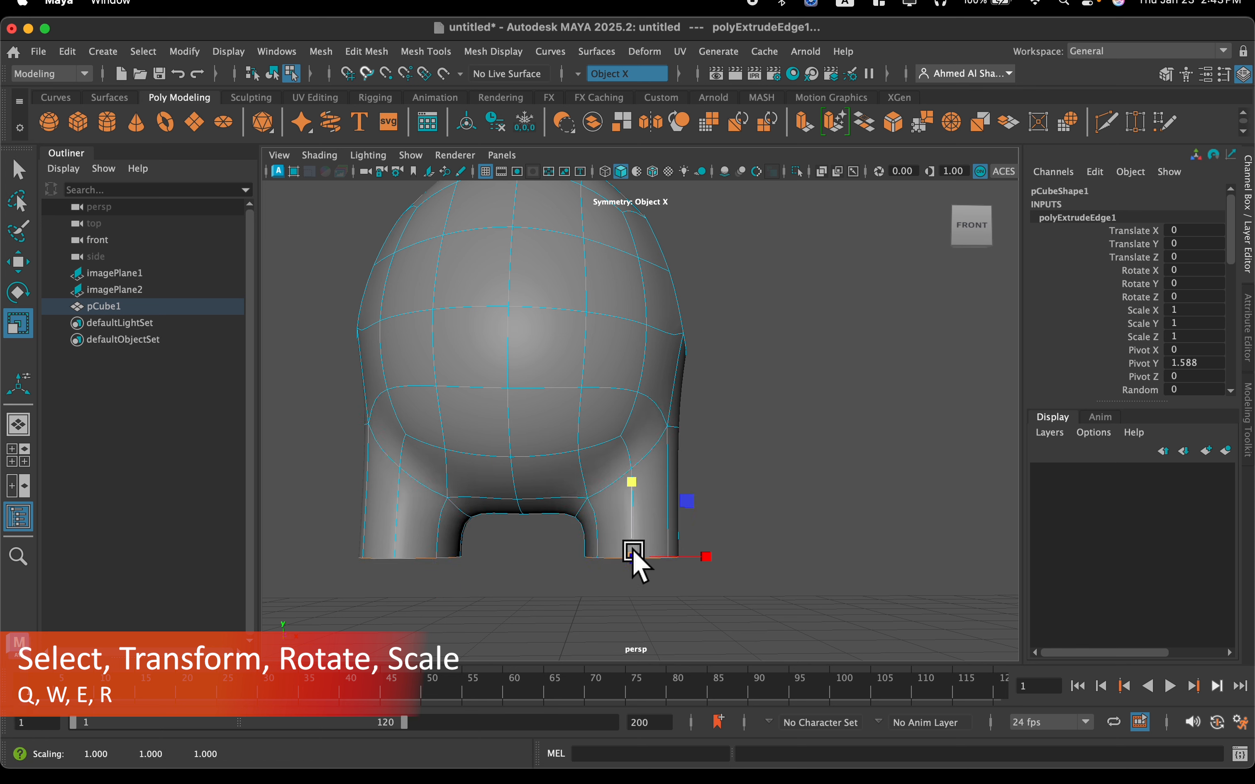
pyautogui.keyDown('alt'); pyautogui.moveTo(681, 544); pyautogui.dragTo(681, 380); pyautogui.keyUp('alt')
pyautogui.press('w')
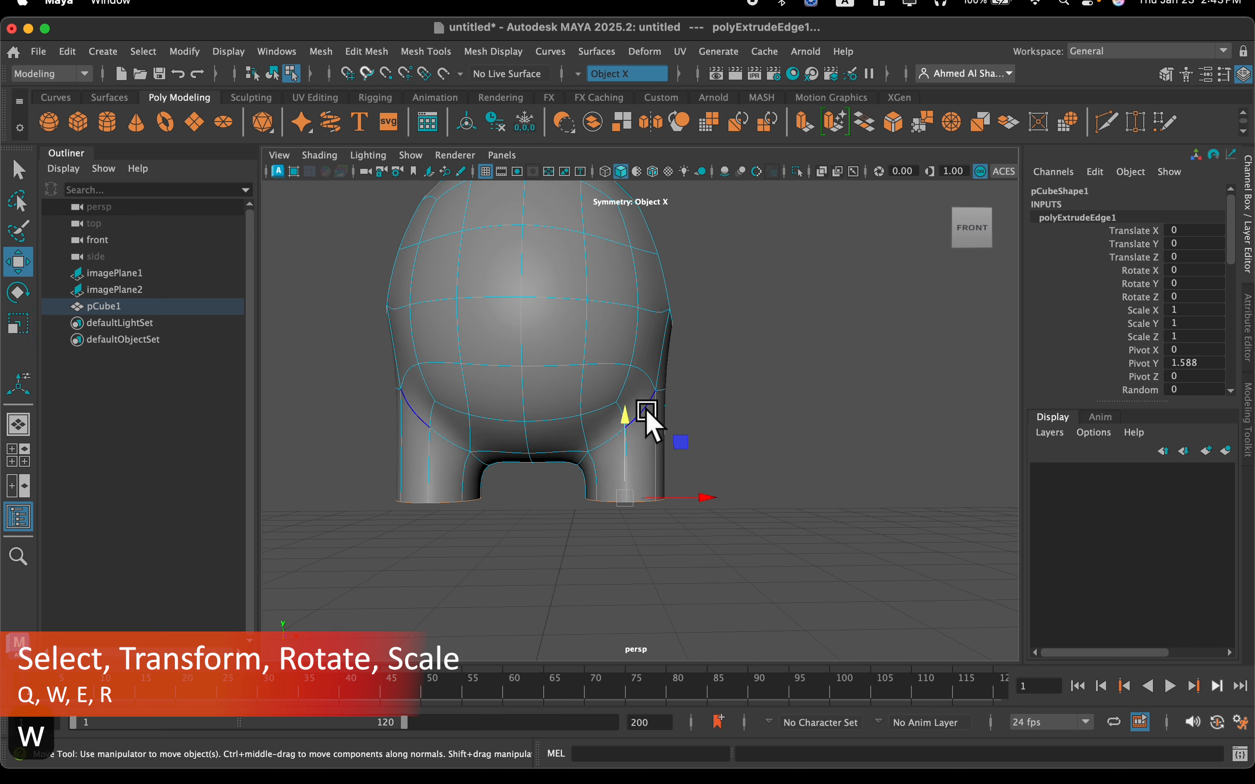
pyautogui.moveTo(627, 423); pyautogui.dragTo(624, 417)
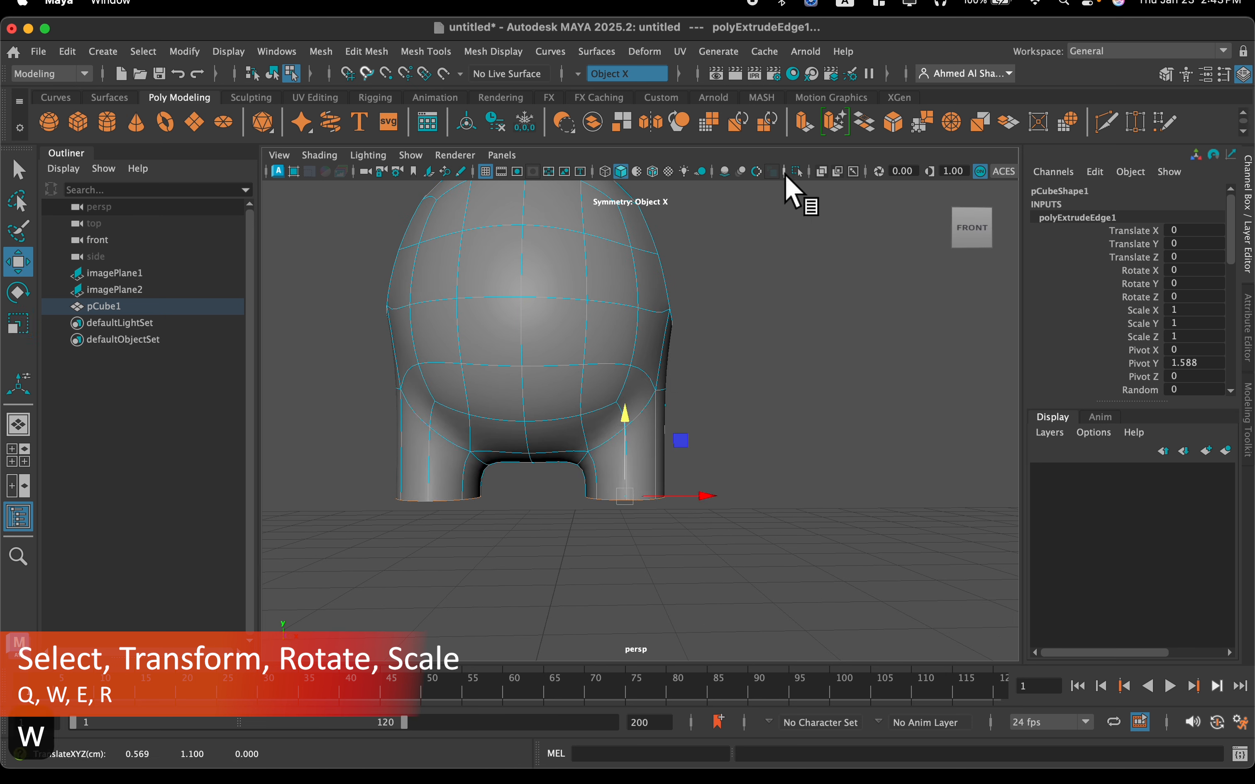
# Extrude the flattened leg borders again and move the new edges down to lengthen both legs
pyautogui.click(807, 125)
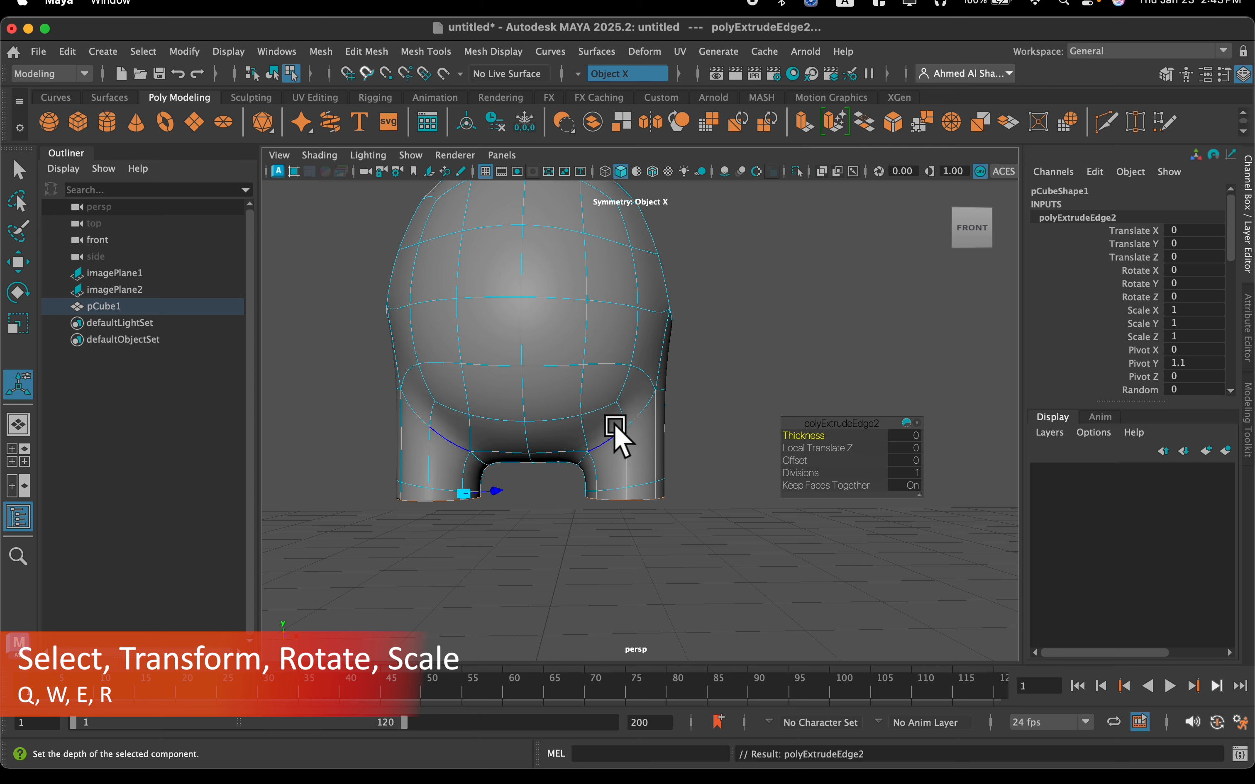
pyautogui.press('w')
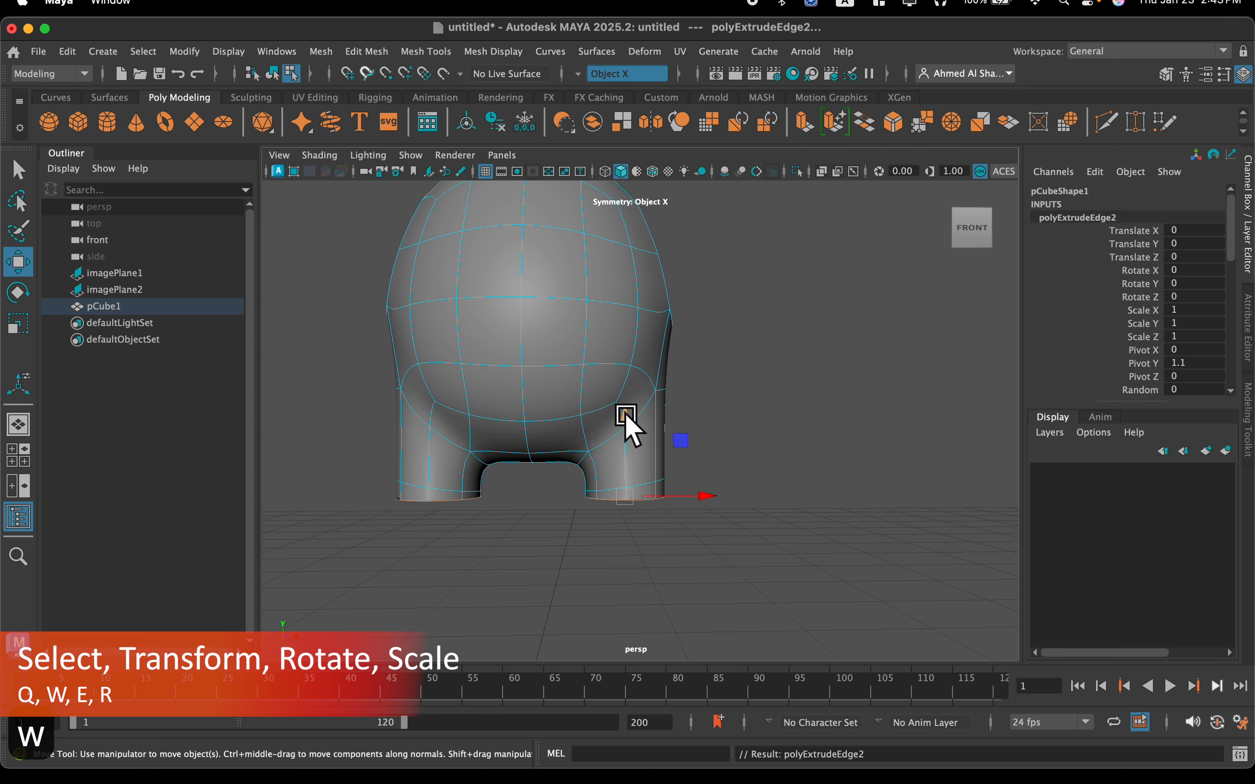
pyautogui.moveTo(626, 414); pyautogui.dragTo(626, 441)
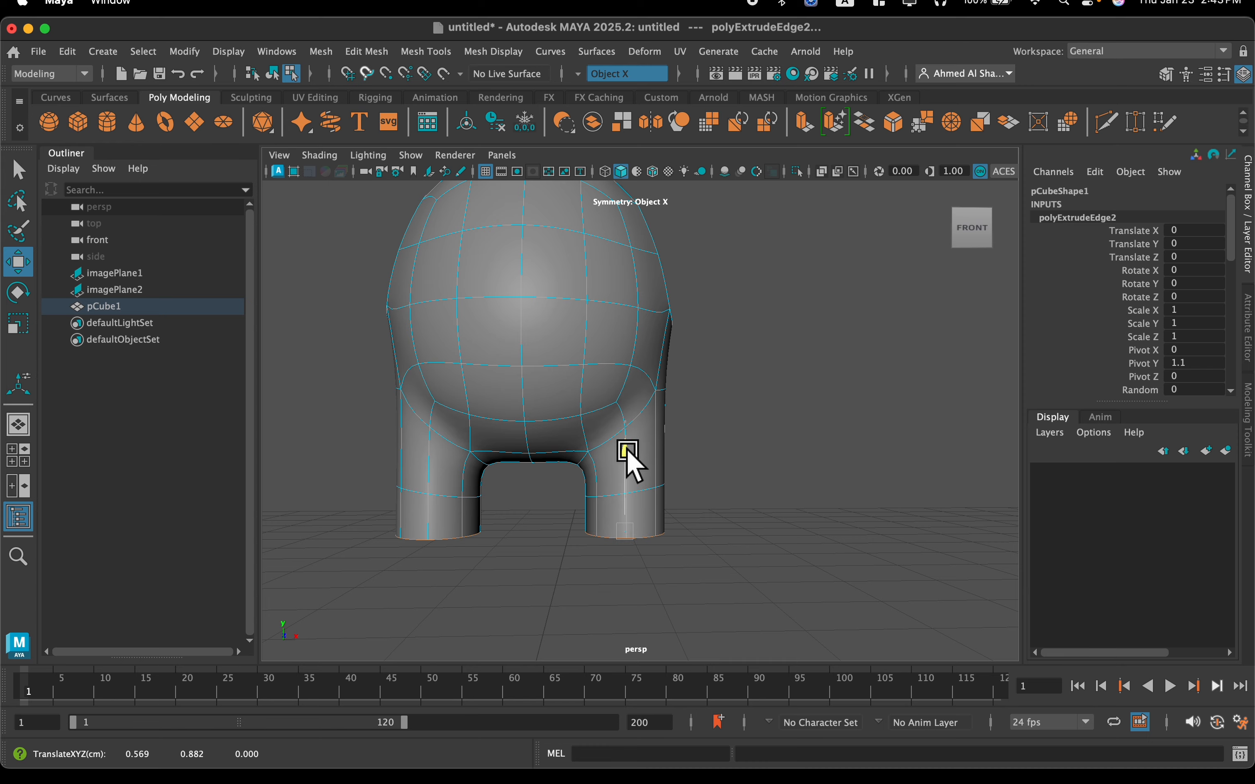
pyautogui.scroll(5, 608, 508)
pyautogui.keyDown('alt'); pyautogui.moveTo(608, 508); pyautogui.dragTo(615, 377); pyautogui.keyUp('alt')
pyautogui.keyDown('alt'); pyautogui.moveTo(615, 377); pyautogui.dragTo(634, 434, button='middle'); pyautogui.keyUp('alt')
pyautogui.scroll(-5, 634, 433)
pyautogui.keyDown('alt'); pyautogui.moveTo(634, 434); pyautogui.dragTo(624, 380); pyautogui.keyUp('alt')
# Undo the second leg extrusion together with its downward move
pyautogui.keyDown('alt'); pyautogui.moveTo(509, 346); pyautogui.dragTo(551, 390); pyautogui.keyUp('alt')
pyautogui.press('super+z')
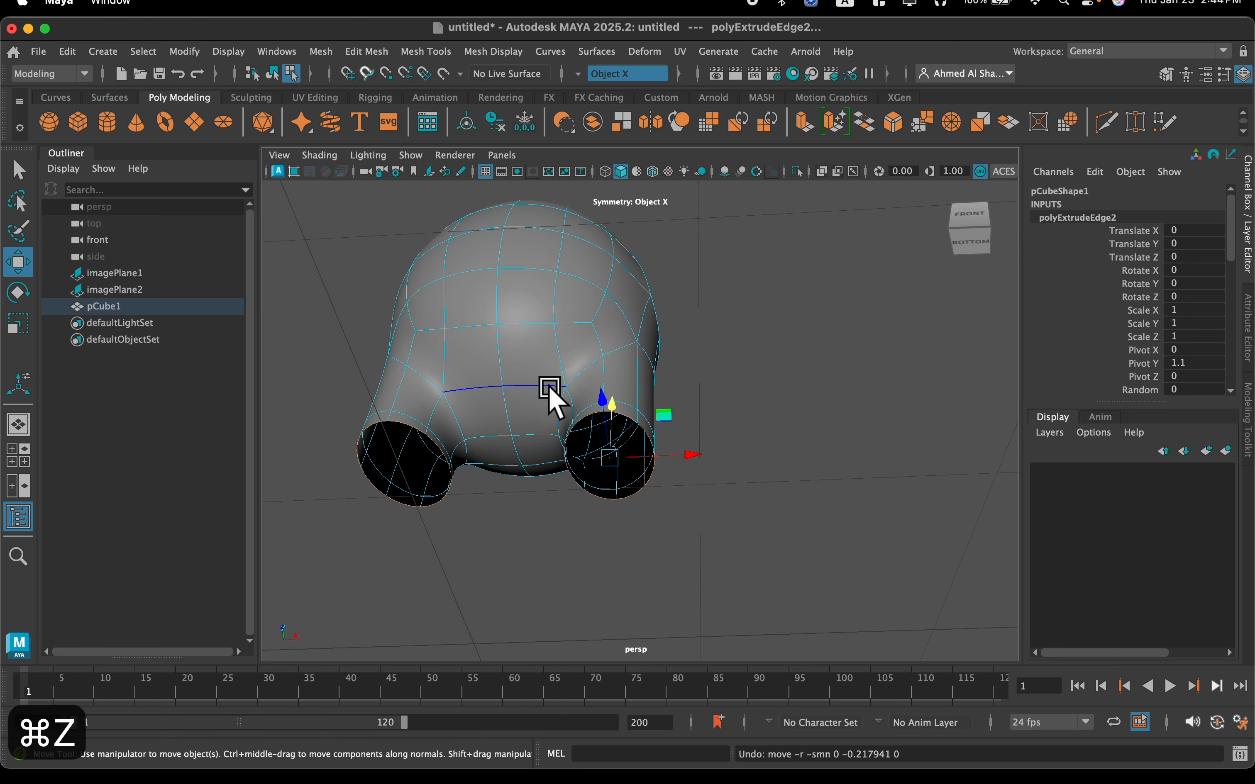
pyautogui.press('super+z')
# Narrow the leg openings' border loops along Z with the Scale tool and circularize them
pyautogui.keyDown('alt'); pyautogui.moveTo(552, 387); pyautogui.dragTo(642, 438); pyautogui.keyUp('alt')
pyautogui.keyDown('alt'); pyautogui.moveTo(646, 436); pyautogui.dragTo(680, 451, button='middle'); pyautogui.keyUp('alt')
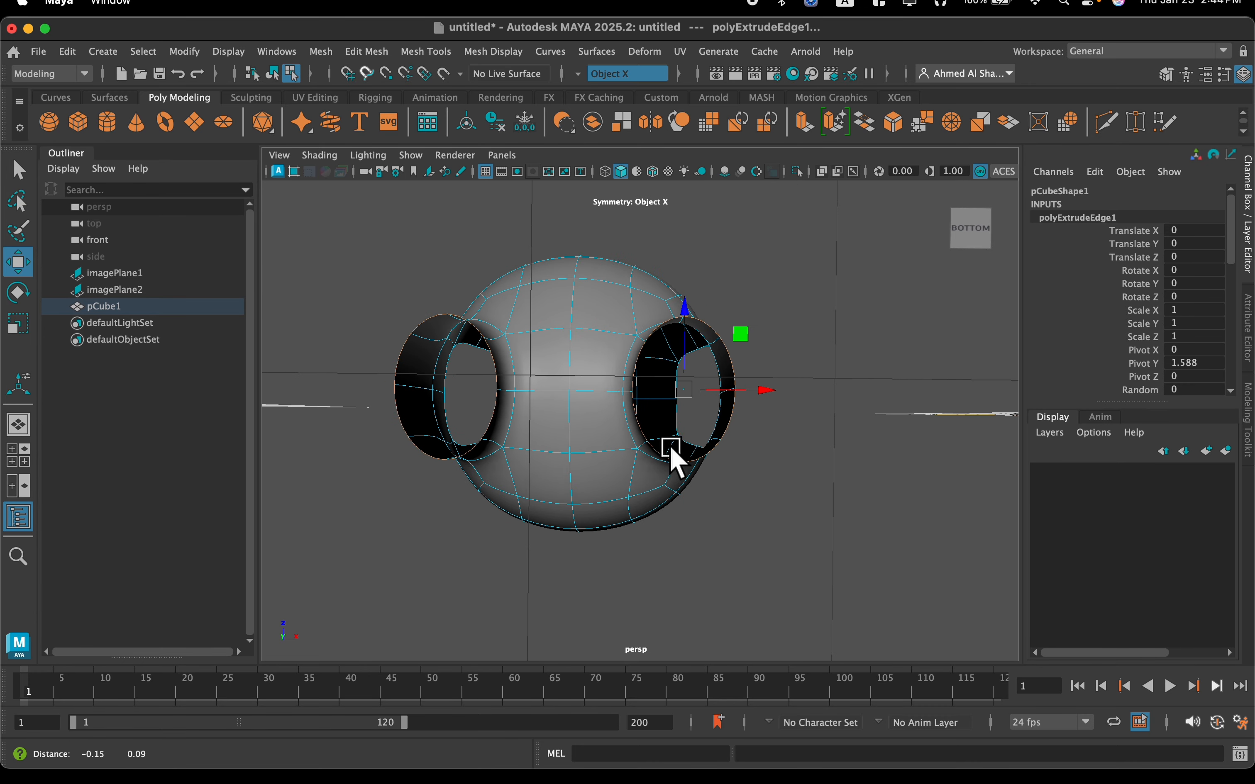
pyautogui.press('r')
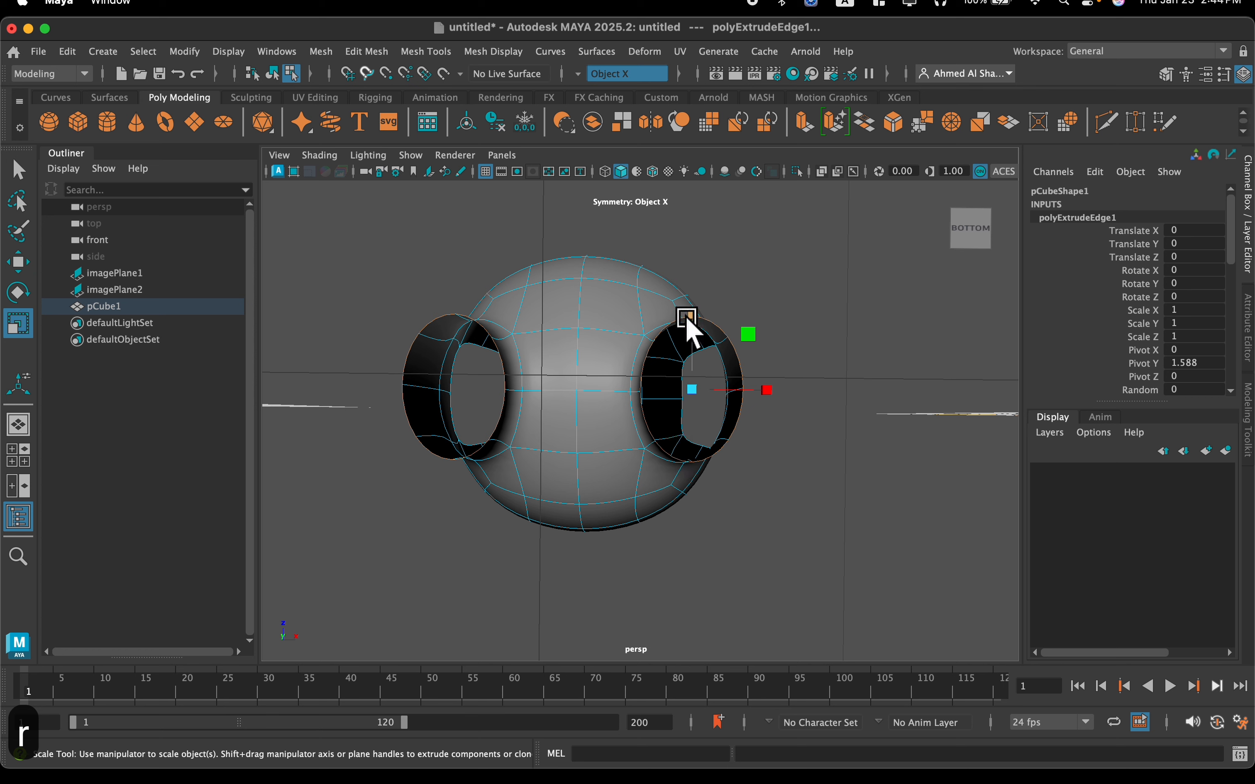
pyautogui.moveTo(693, 315); pyautogui.dragTo(693, 338)
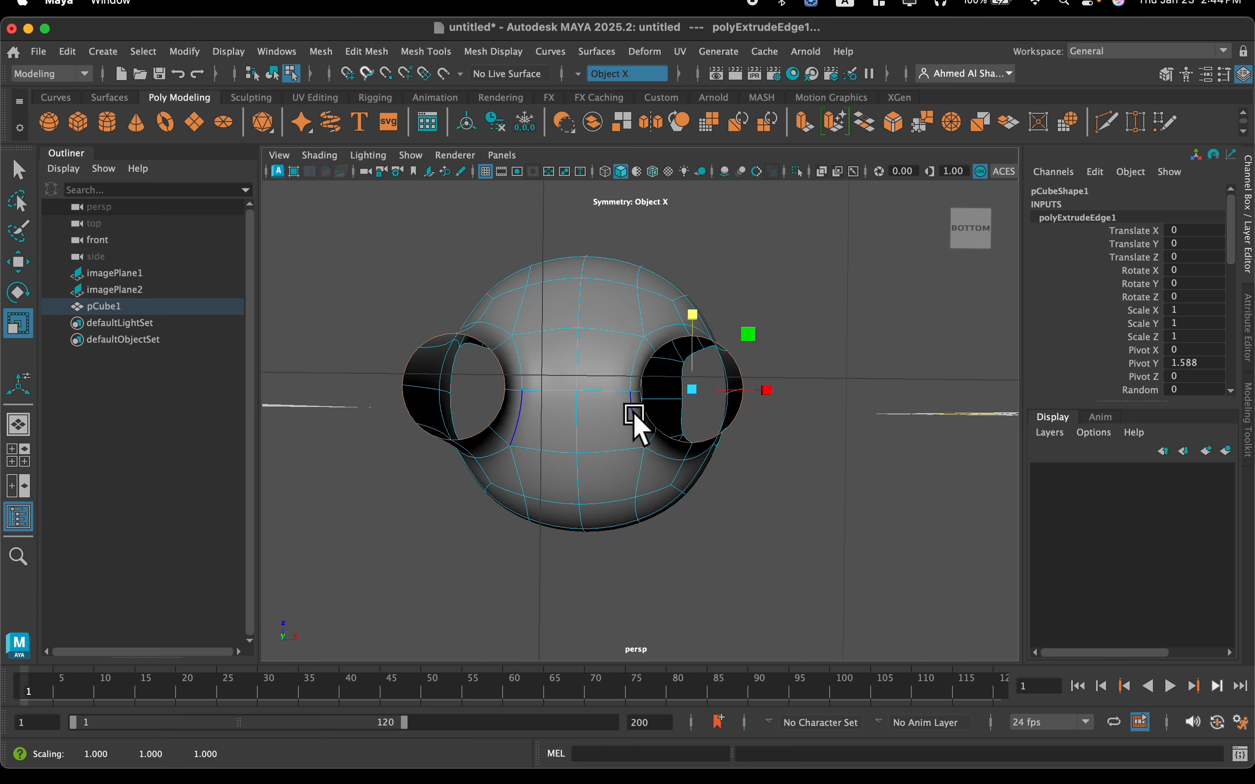
pyautogui.moveTo(636, 426)
pyautogui.keyDown('alt'); pyautogui.mouseDown()
pyautogui.moveTo(619, 442)
pyautogui.moveTo(635, 413)
pyautogui.mouseUp(); pyautogui.keyUp('alt')
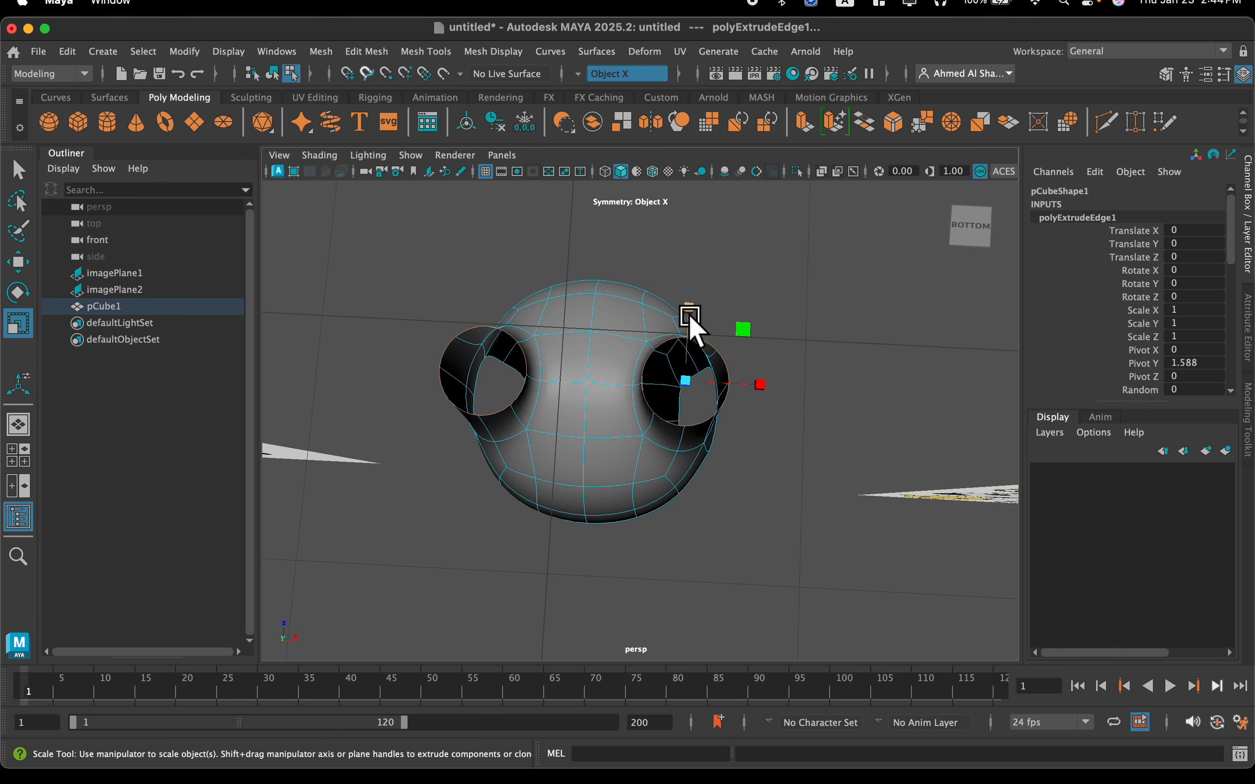
pyautogui.click(693, 311)
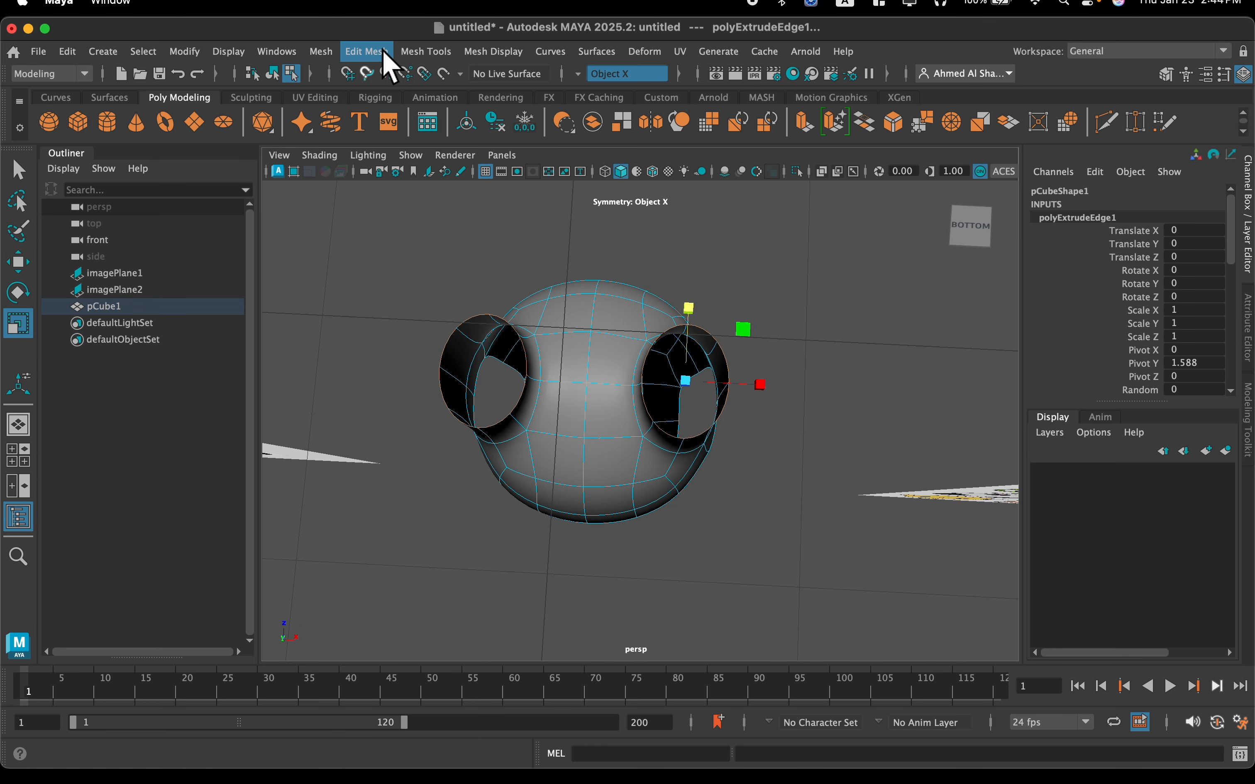
pyautogui.click(384, 52)
pyautogui.click(407, 154)
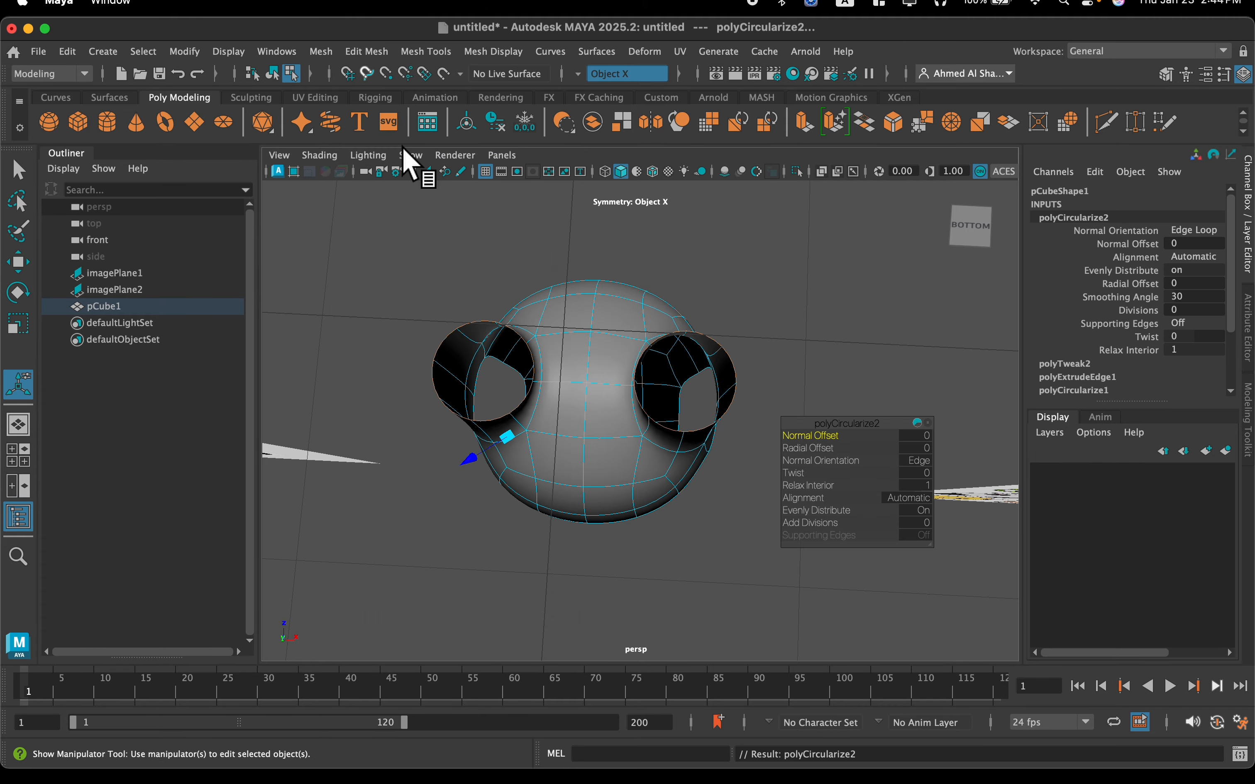
# Extrude the rounded leg borders and move the new edges down to add another segment to both legs
pyautogui.keyDown('alt'); pyautogui.moveTo(591, 353); pyautogui.dragTo(624, 373); pyautogui.keyUp('alt')
pyautogui.keyDown('alt'); pyautogui.moveTo(621, 345); pyautogui.dragTo(623, 261, button='middle'); pyautogui.keyUp('alt')
pyautogui.scroll(3, 661, 327)
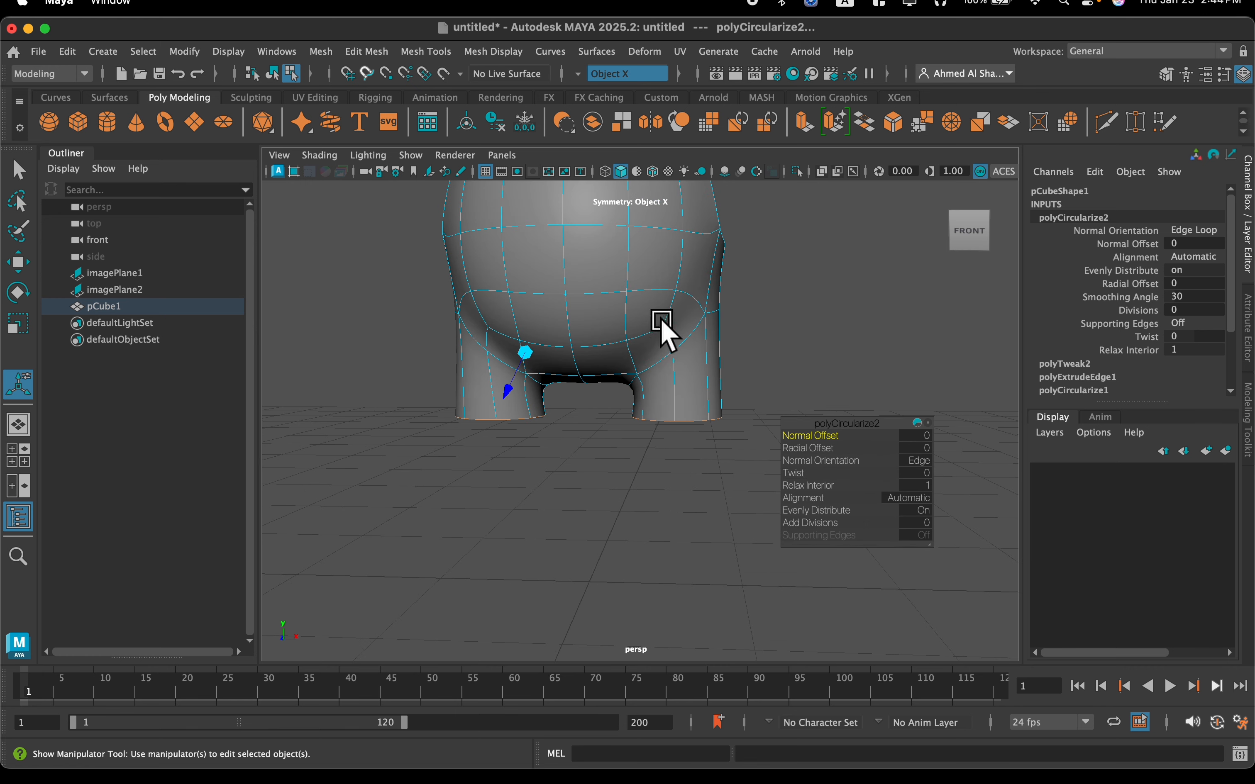
pyautogui.keyDown('alt'); pyautogui.moveTo(664, 324); pyautogui.dragTo(666, 326); pyautogui.keyUp('alt')
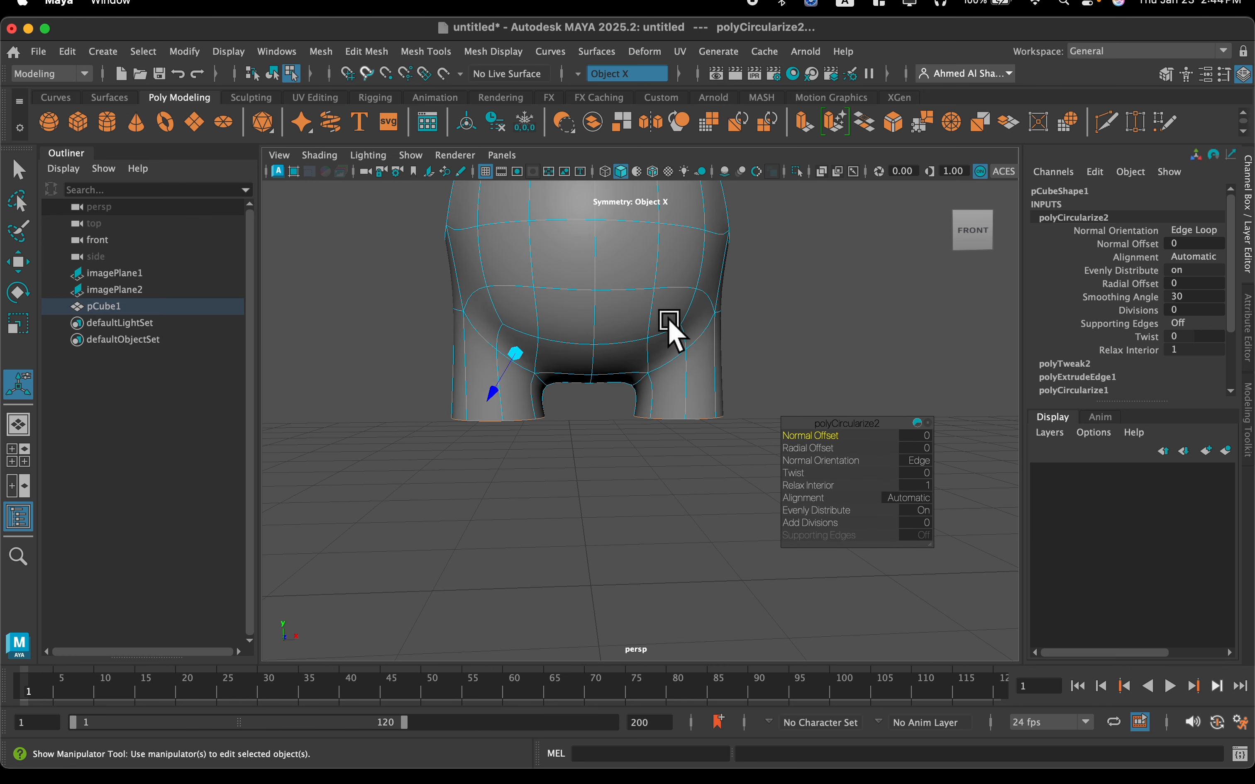
pyautogui.click(804, 125)
pyautogui.keyDown('alt'); pyautogui.moveTo(604, 392); pyautogui.dragTo(602, 384); pyautogui.keyUp('alt')
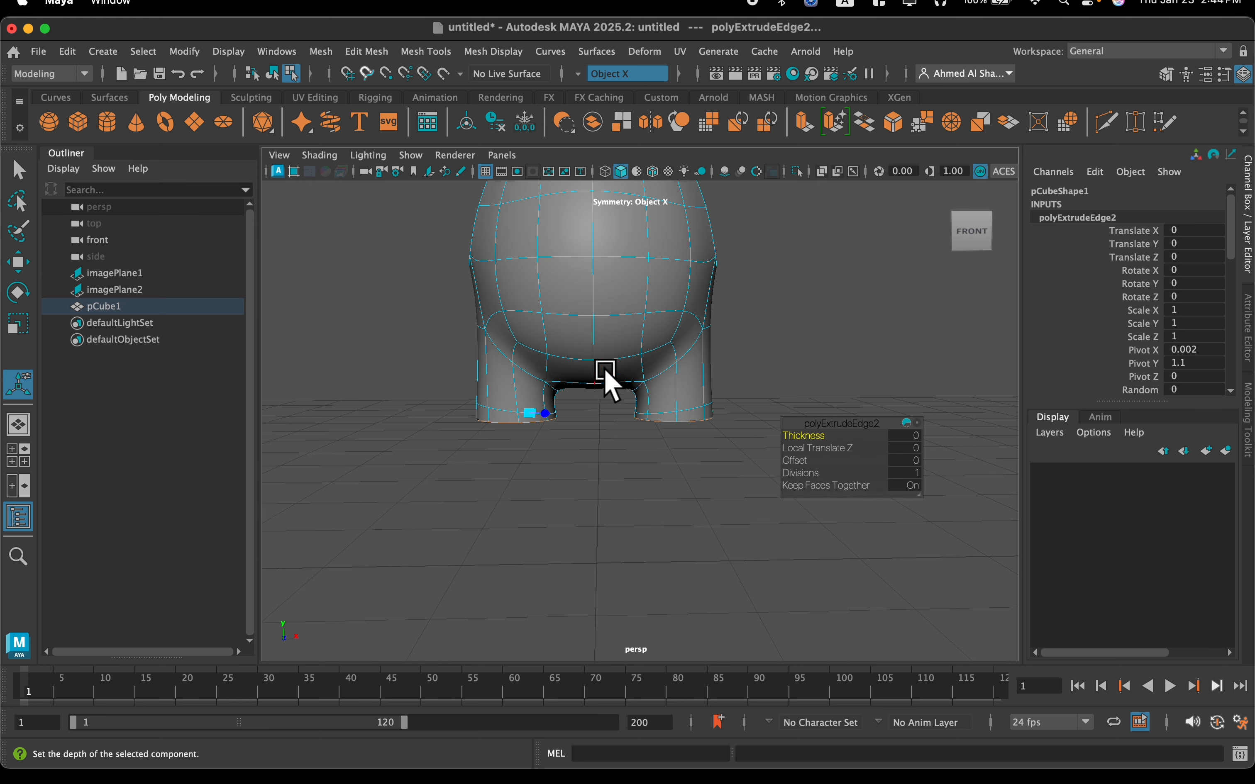
pyautogui.moveTo(675, 337); pyautogui.dragTo(678, 348)
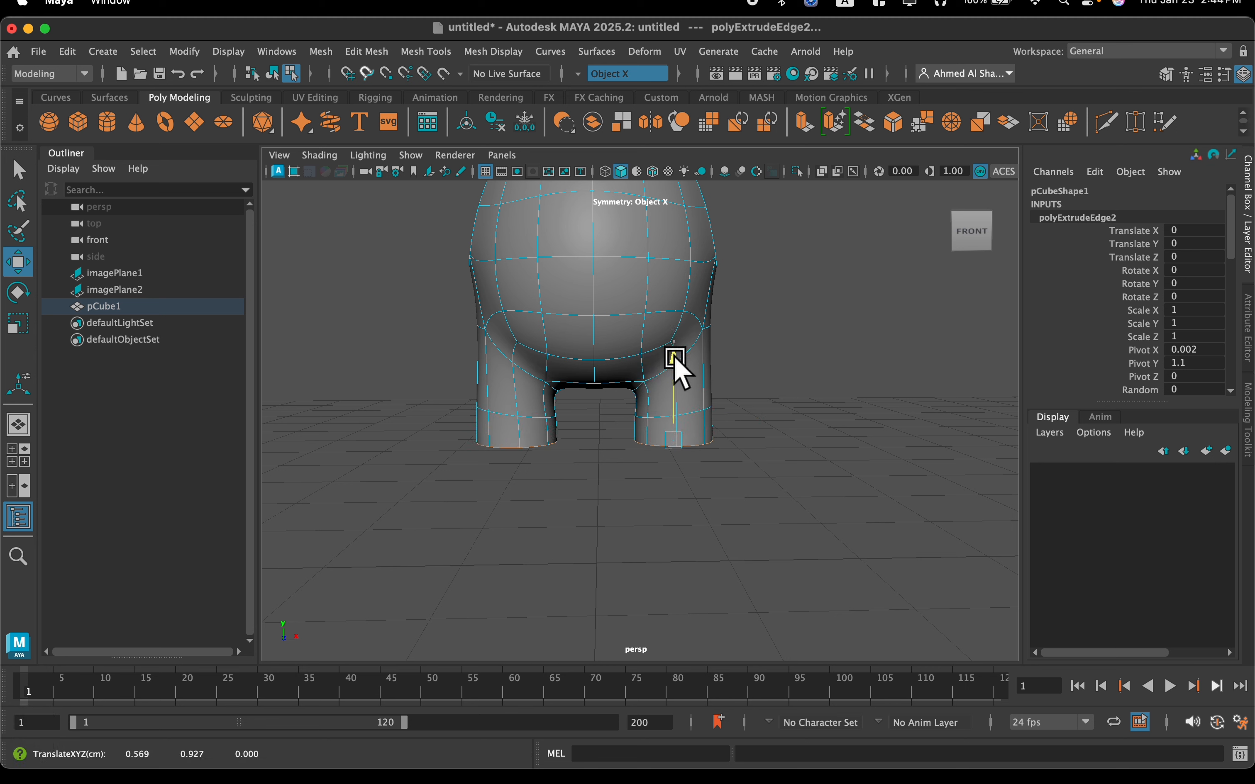
# Extrude the bottom border loops of the legs and scale them inward to start closing the undersides
pyautogui.keyDown('alt'); pyautogui.moveTo(648, 391); pyautogui.dragTo(631, 352); pyautogui.keyUp('alt')
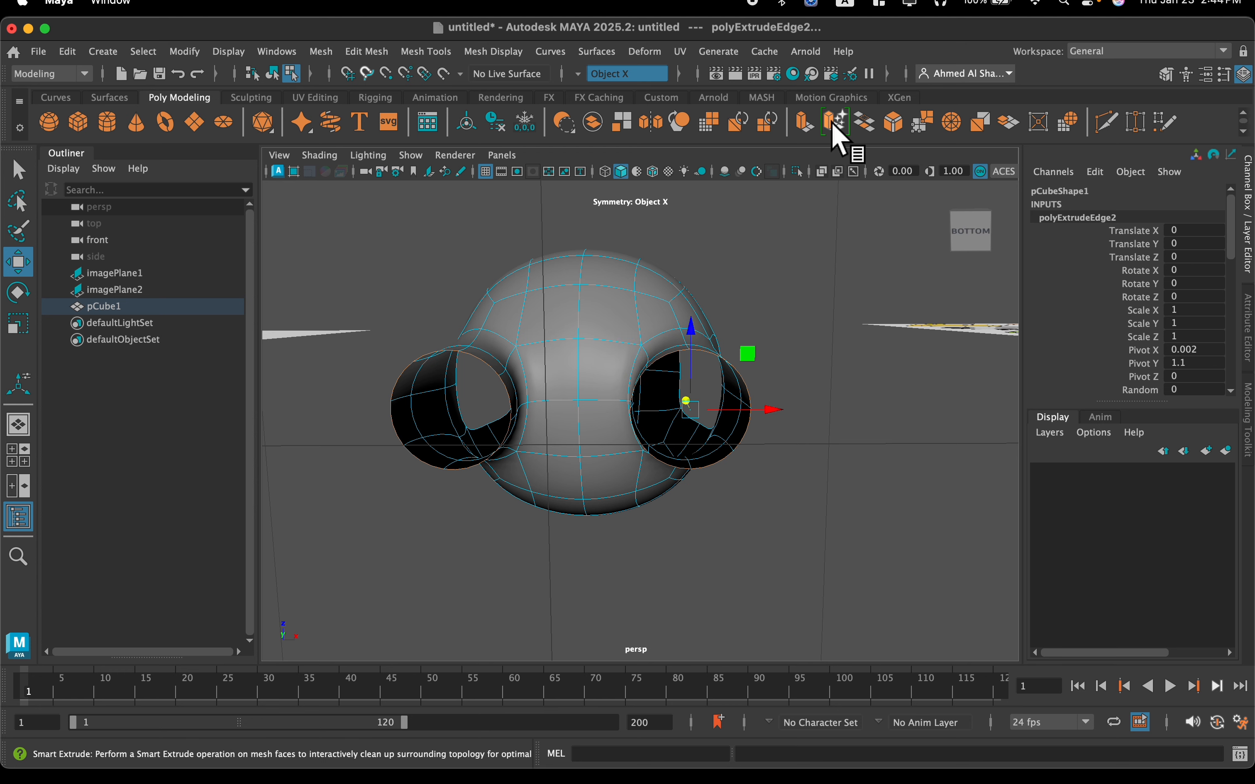
pyautogui.click(816, 121)
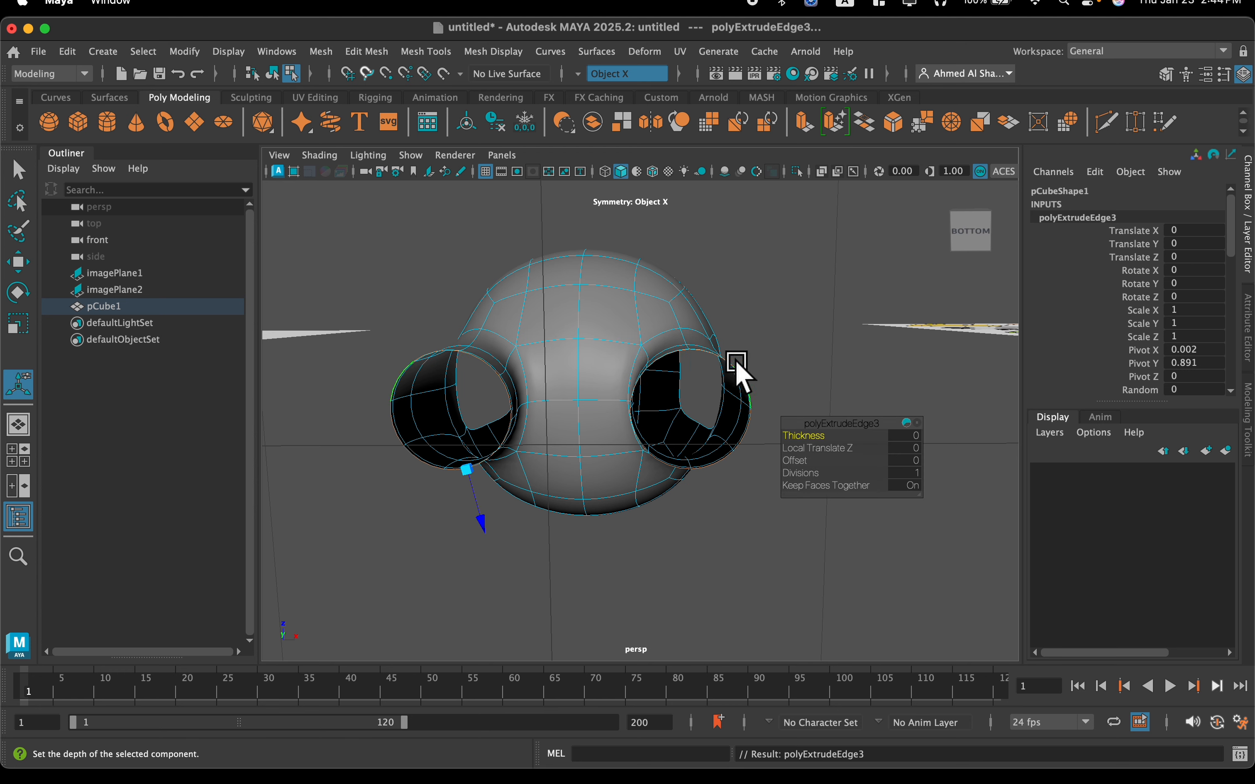
pyautogui.press('r')
pyautogui.keyDown('alt'); pyautogui.moveTo(708, 388); pyautogui.dragTo(653, 454); pyautogui.keyUp('alt')
# Extrude the inner border loops on the leg undersides and scale them inward, leaving a small central hole
pyautogui.scroll(3, 689, 403)
pyautogui.keyDown('alt'); pyautogui.moveTo(725, 326); pyautogui.dragTo(678, 358, button='middle'); pyautogui.keyUp('alt')
pyautogui.scroll(3, 678, 358)
pyautogui.keyDown('alt'); pyautogui.moveTo(680, 353); pyautogui.dragTo(679, 337); pyautogui.keyUp('alt')
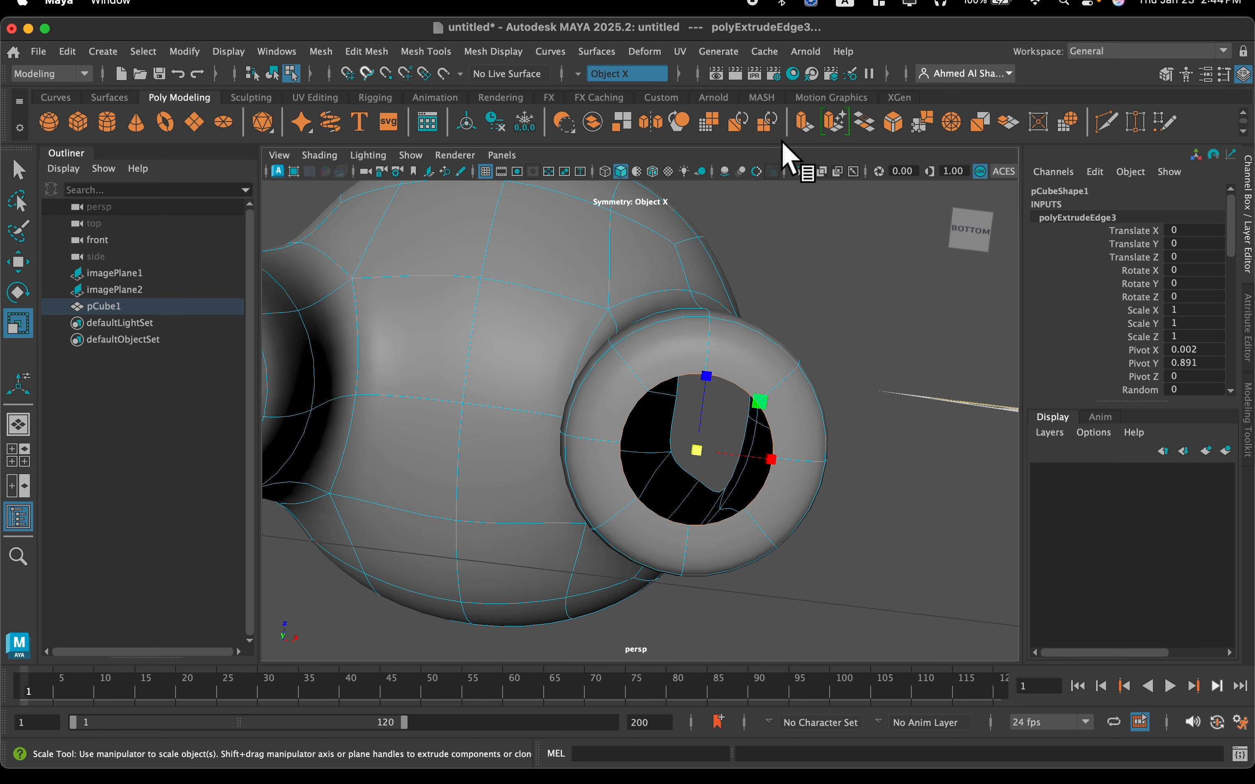
pyautogui.click(804, 123)
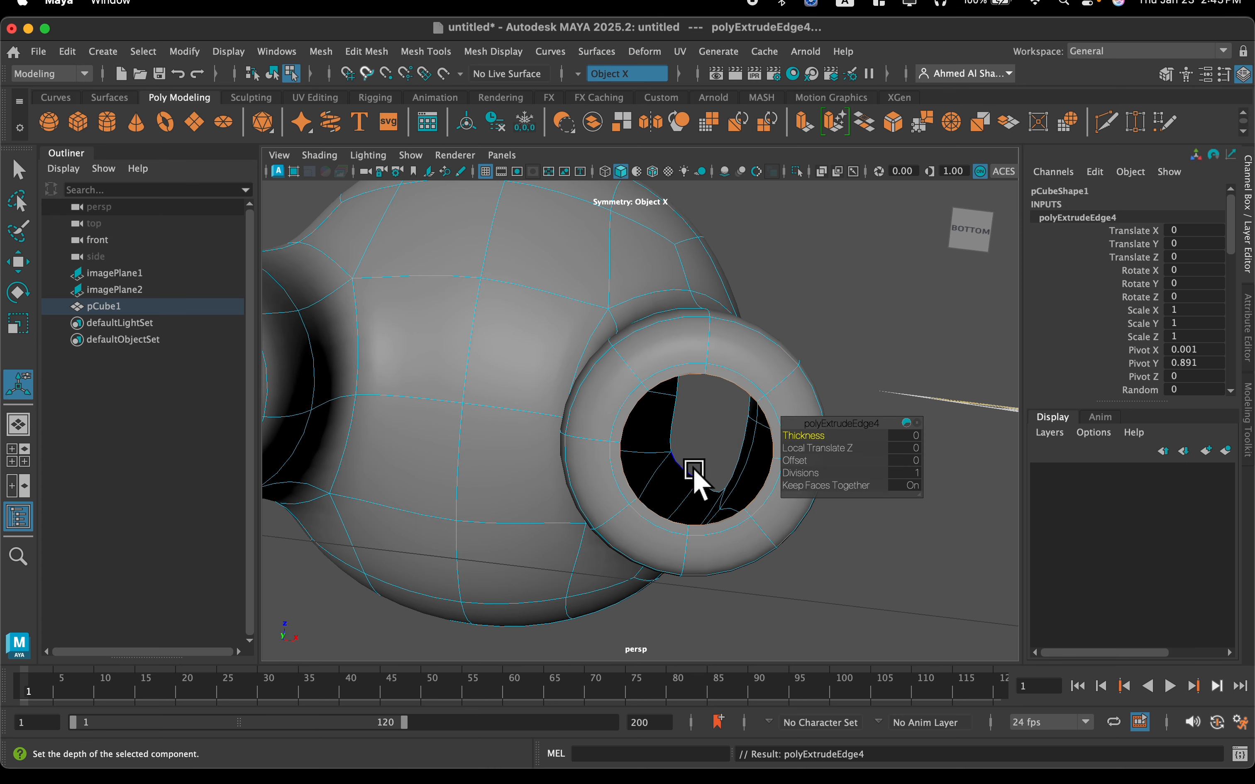
pyautogui.press('r')
pyautogui.moveTo(700, 471); pyautogui.dragTo(638, 499)
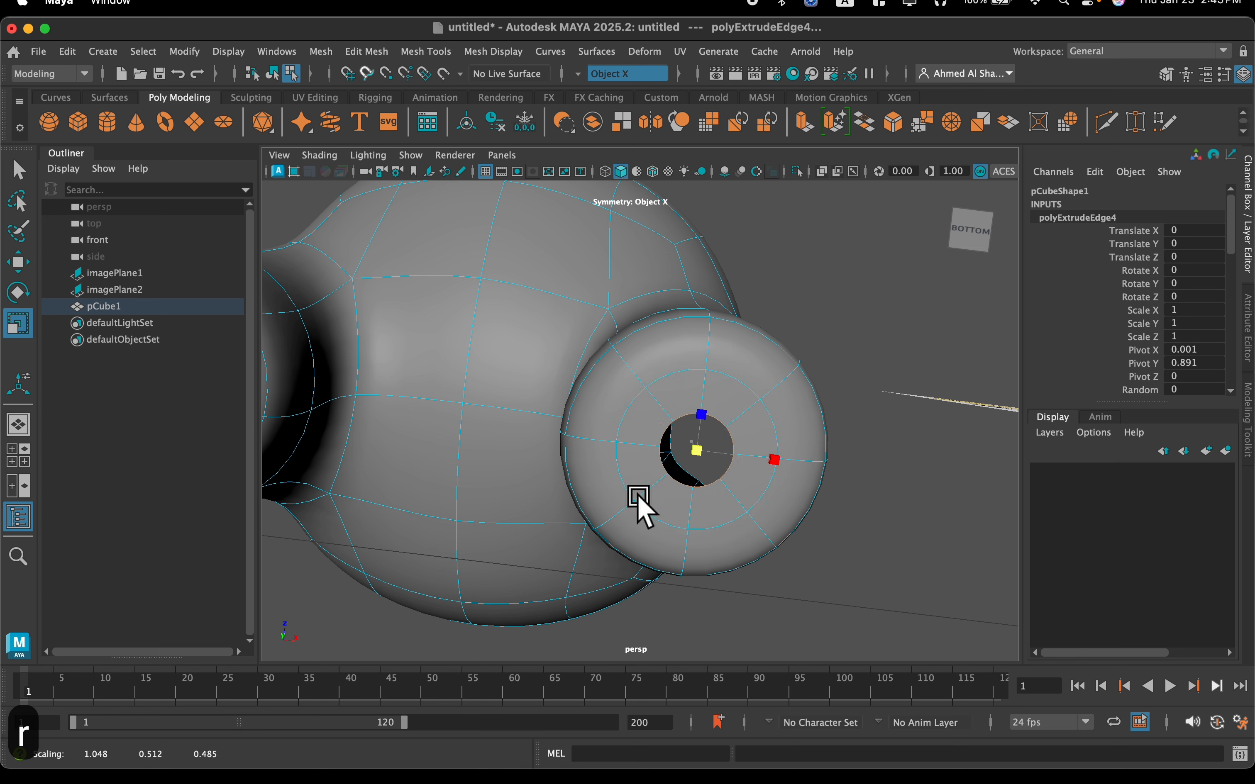
# Extrude the central hole's border loops on the leg undersides once more and scale them inward to shrink the hole
pyautogui.click(805, 123)
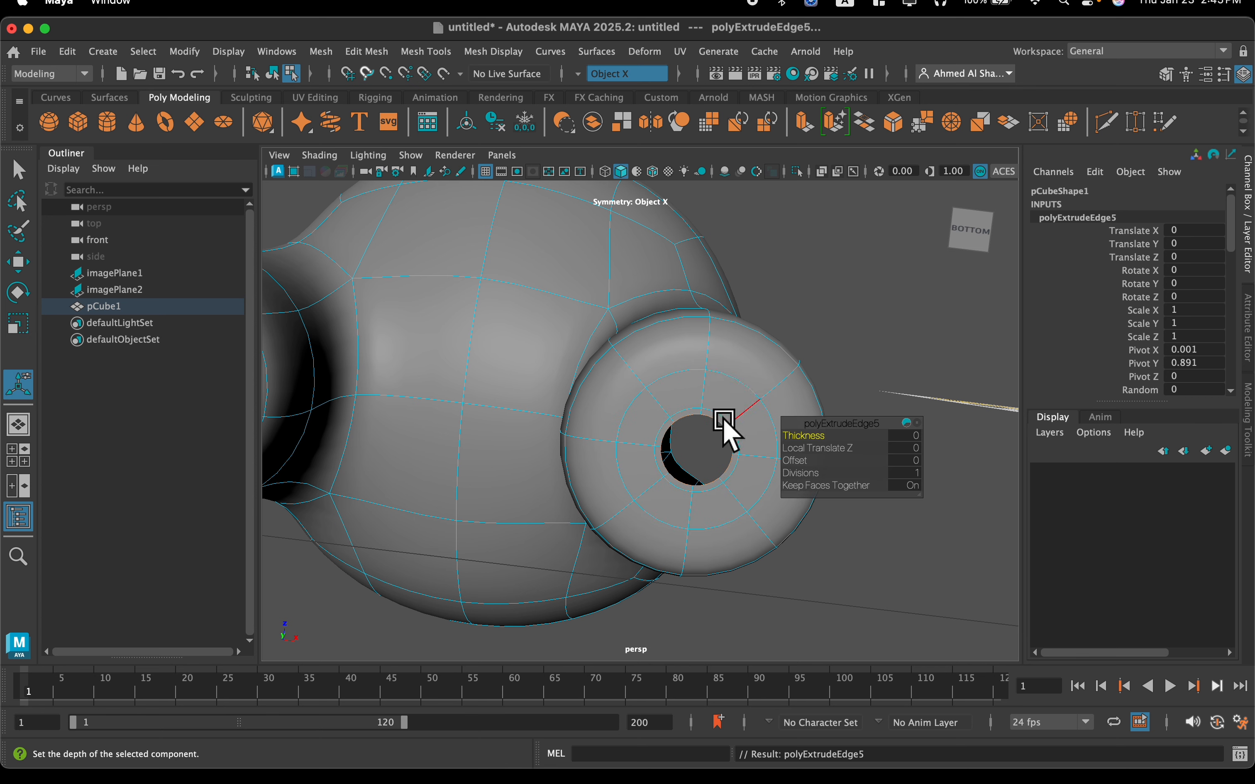
pyautogui.press('r')
pyautogui.moveTo(696, 445); pyautogui.dragTo(674, 459)
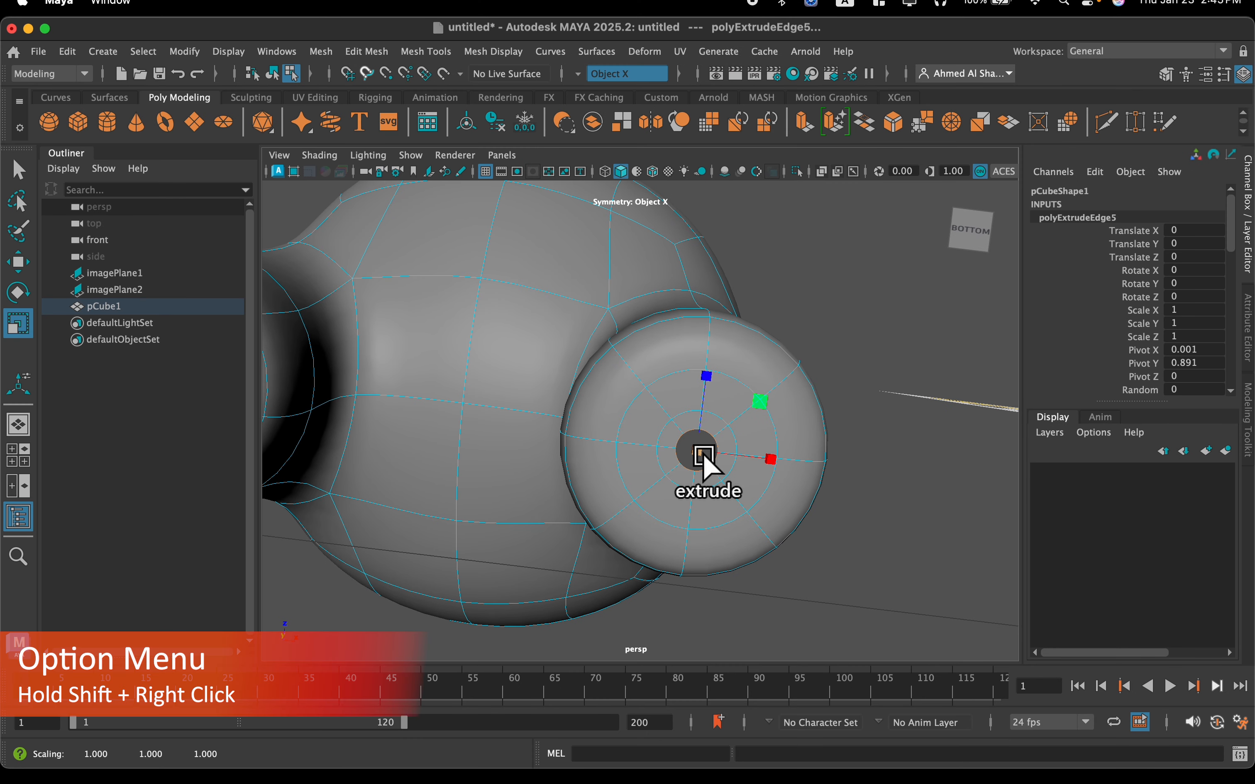
# Merge the remaining hole edges on the leg undersides to center, closing both legs
pyautogui.keyDown('shift'); pyautogui.rightClick(709, 449); pyautogui.keyUp('shift')
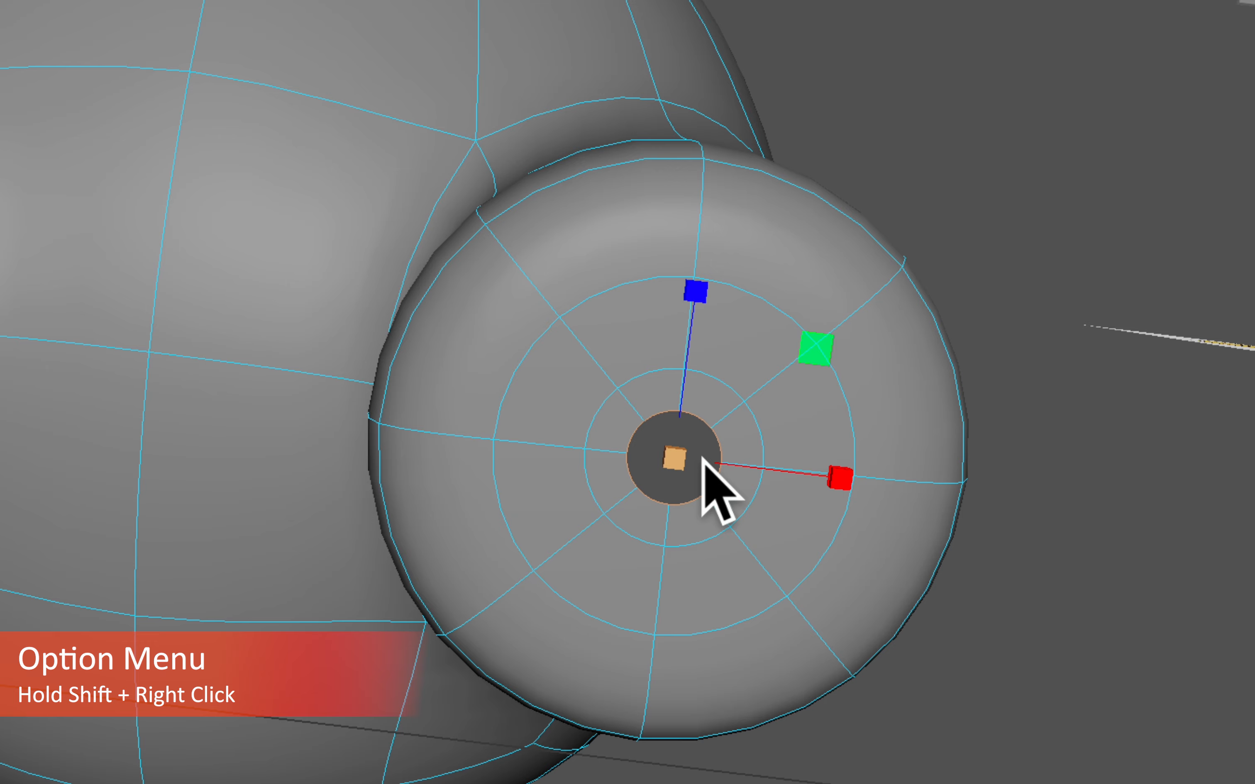
pyautogui.keyDown('shift'); pyautogui.rightClick(697, 444); pyautogui.keyUp('shift')
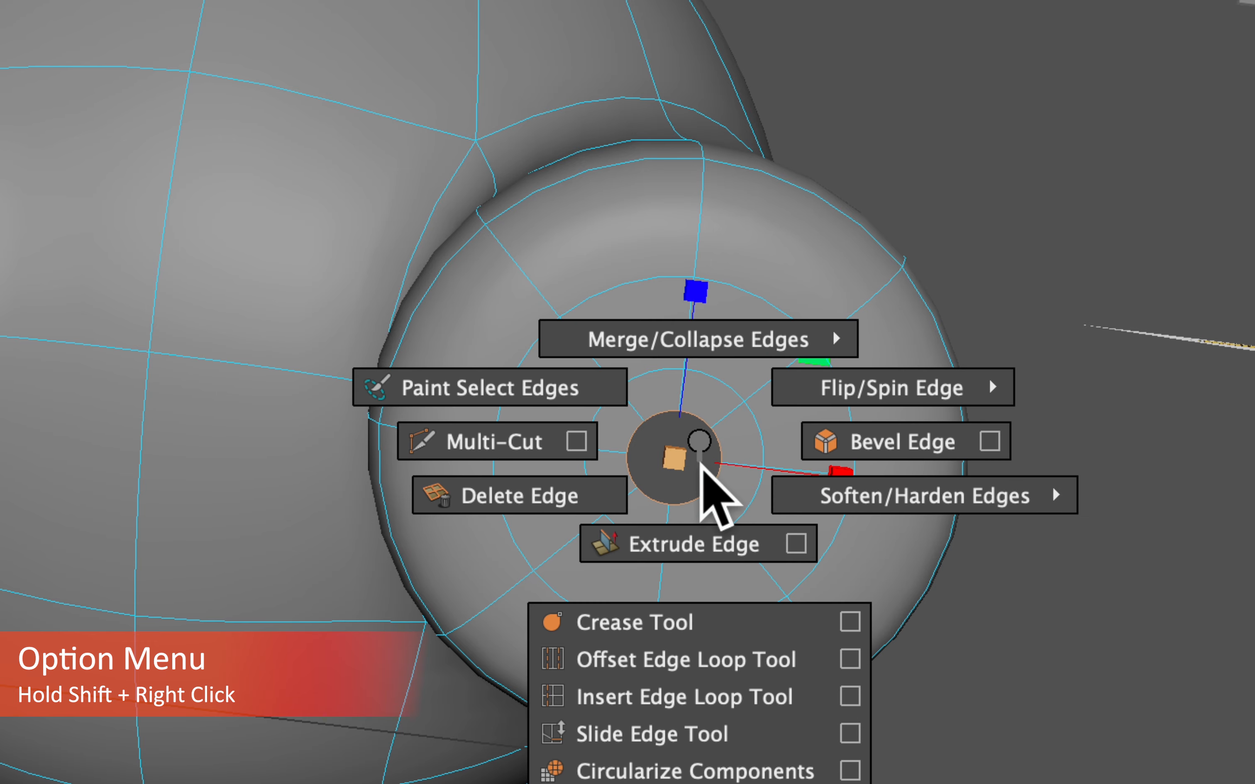
pyautogui.keyDown('shift'); pyautogui.moveTo(688, 453); pyautogui.dragTo(648, 262, button='right'); pyautogui.keyUp('shift')
pyautogui.scroll(-3, 723, 470)
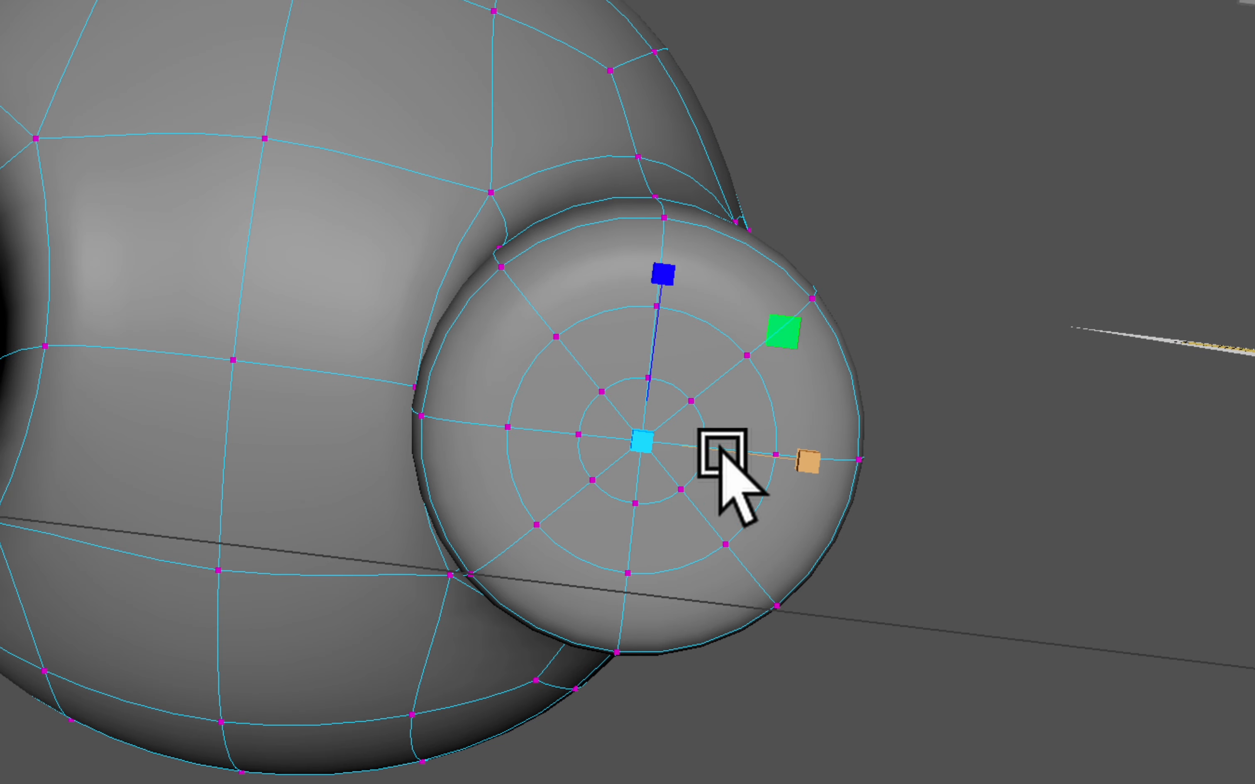
pyautogui.scroll(4, 722, 470)
pyautogui.moveTo(704, 470)
pyautogui.keyDown('alt'); pyautogui.mouseDown()
pyautogui.moveTo(709, 515)
pyautogui.moveTo(715, 468)
pyautogui.mouseUp(); pyautogui.keyUp('alt')
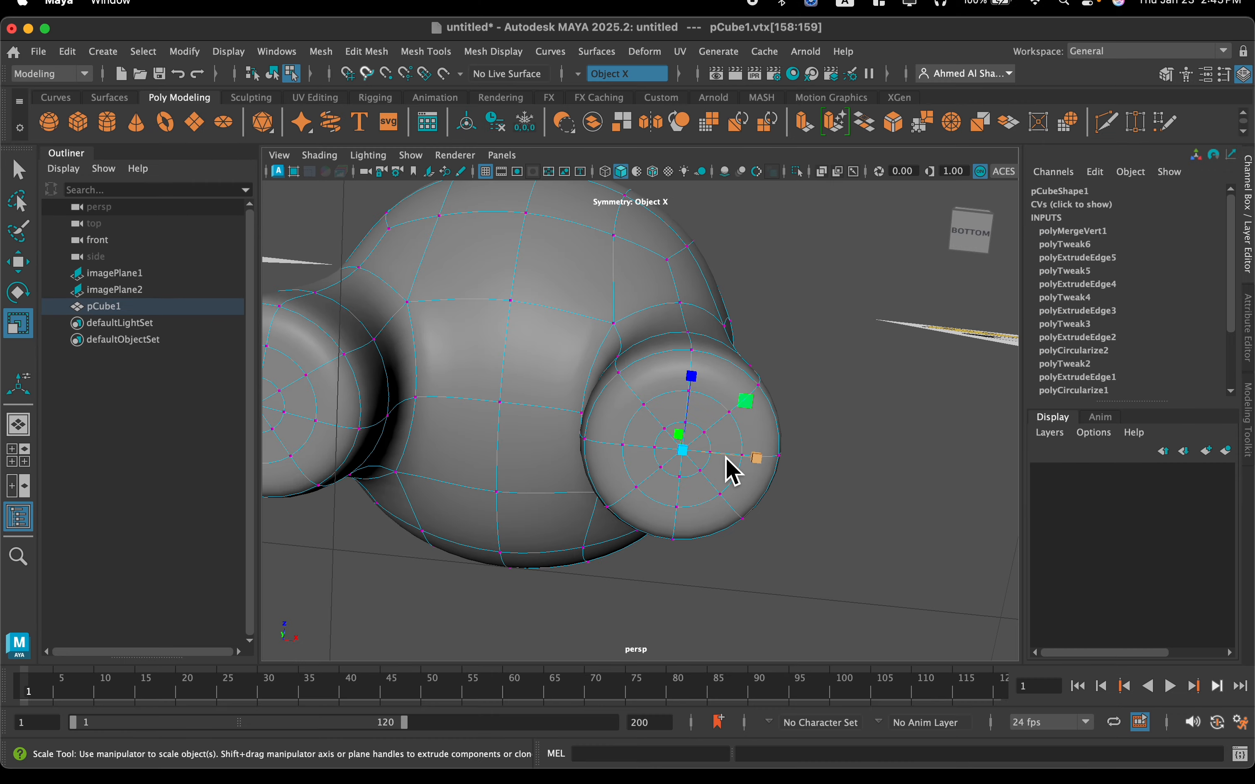
pyautogui.scroll(-4, 724, 456)
pyautogui.keyDown('alt'); pyautogui.moveTo(638, 301); pyautogui.dragTo(644, 346); pyautogui.keyUp('alt')
pyautogui.scroll(1, 644, 349)
pyautogui.keyDown('alt'); pyautogui.moveTo(644, 348); pyautogui.dragTo(644, 466, button='middle'); pyautogui.keyUp('alt')
pyautogui.scroll(3, 644, 465)
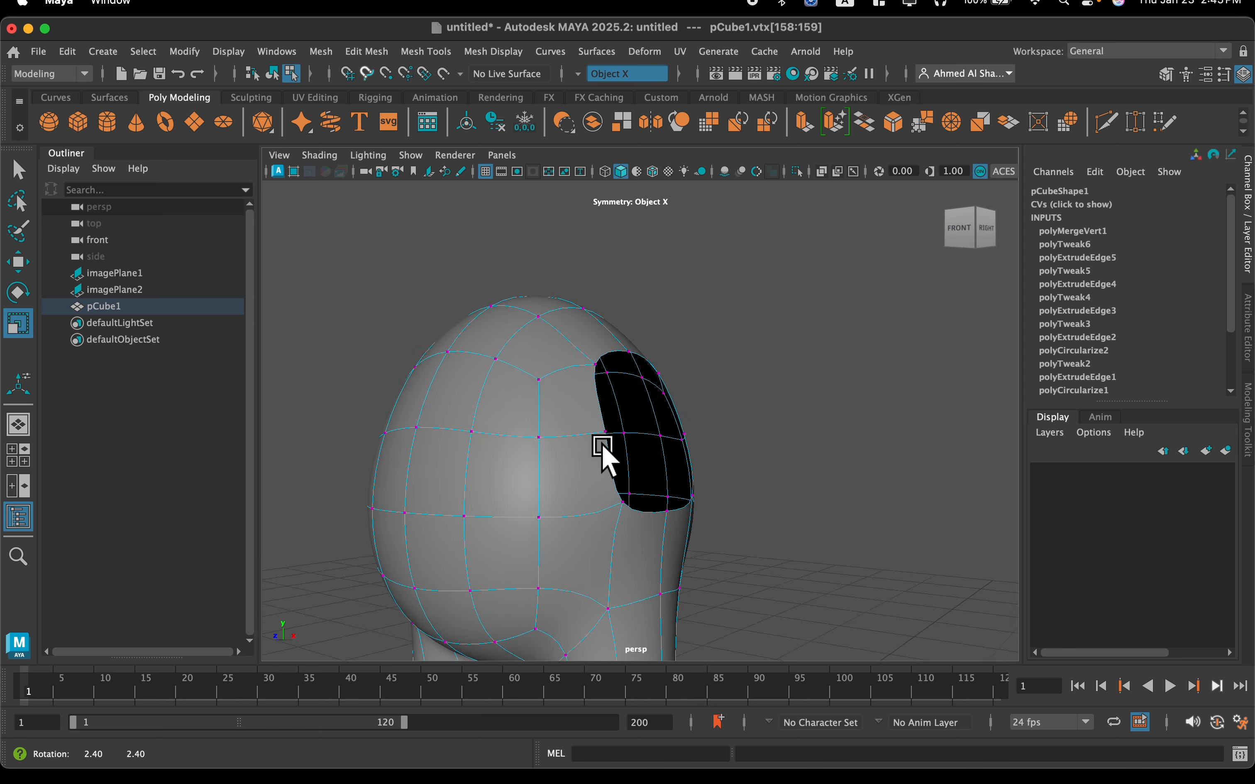
# Select the border loops of the arm openings on the body's sides and circularize them
pyautogui.keyDown('alt'); pyautogui.moveTo(602, 445); pyautogui.dragTo(590, 441); pyautogui.keyUp('alt')
pyautogui.scroll(1, 590, 441)
pyautogui.keyDown('alt'); pyautogui.moveTo(589, 441); pyautogui.dragTo(585, 395, button='middle'); pyautogui.keyUp('alt')
pyautogui.scroll(3, 585, 394)
pyautogui.moveTo(559, 439); pyautogui.dragTo(521, 251, button='right')
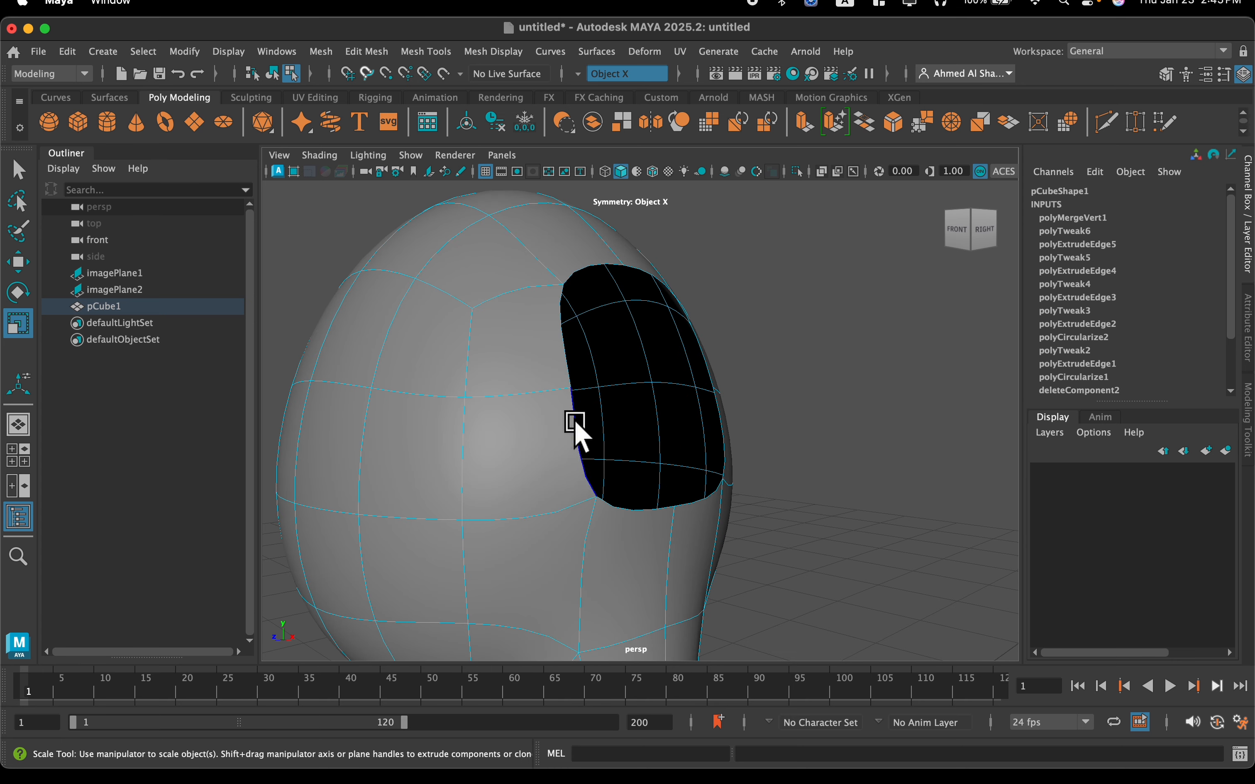
pyautogui.doubleClick(573, 431)
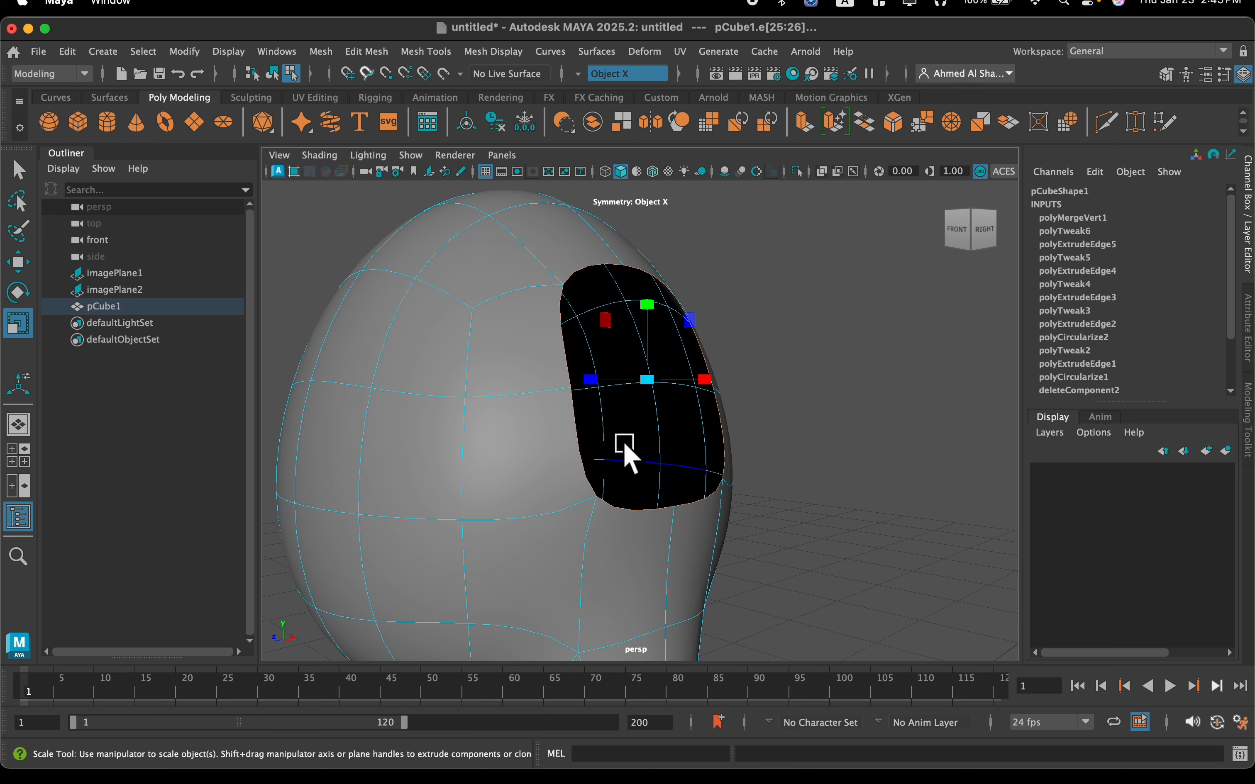
pyautogui.keyDown('alt'); pyautogui.moveTo(623, 452); pyautogui.dragTo(583, 463); pyautogui.keyUp('alt')
pyautogui.click(431, 51)
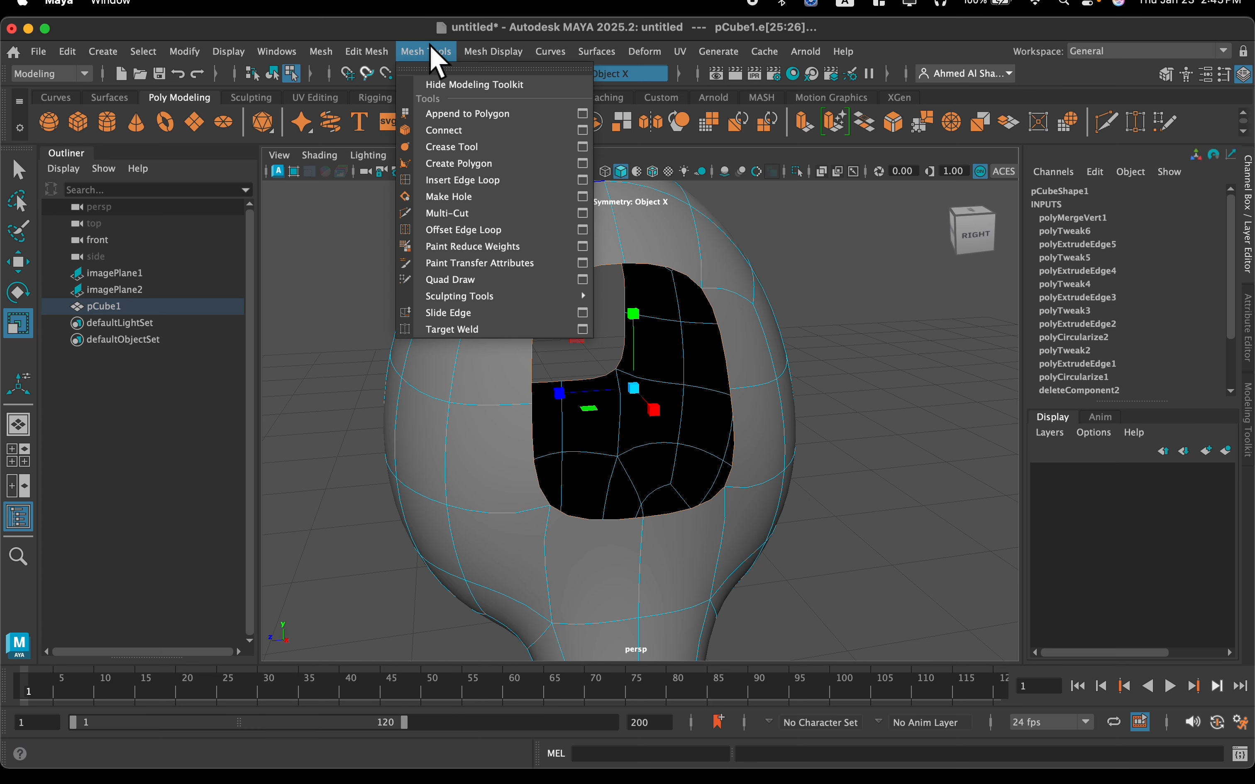
pyautogui.moveTo(383, 57)
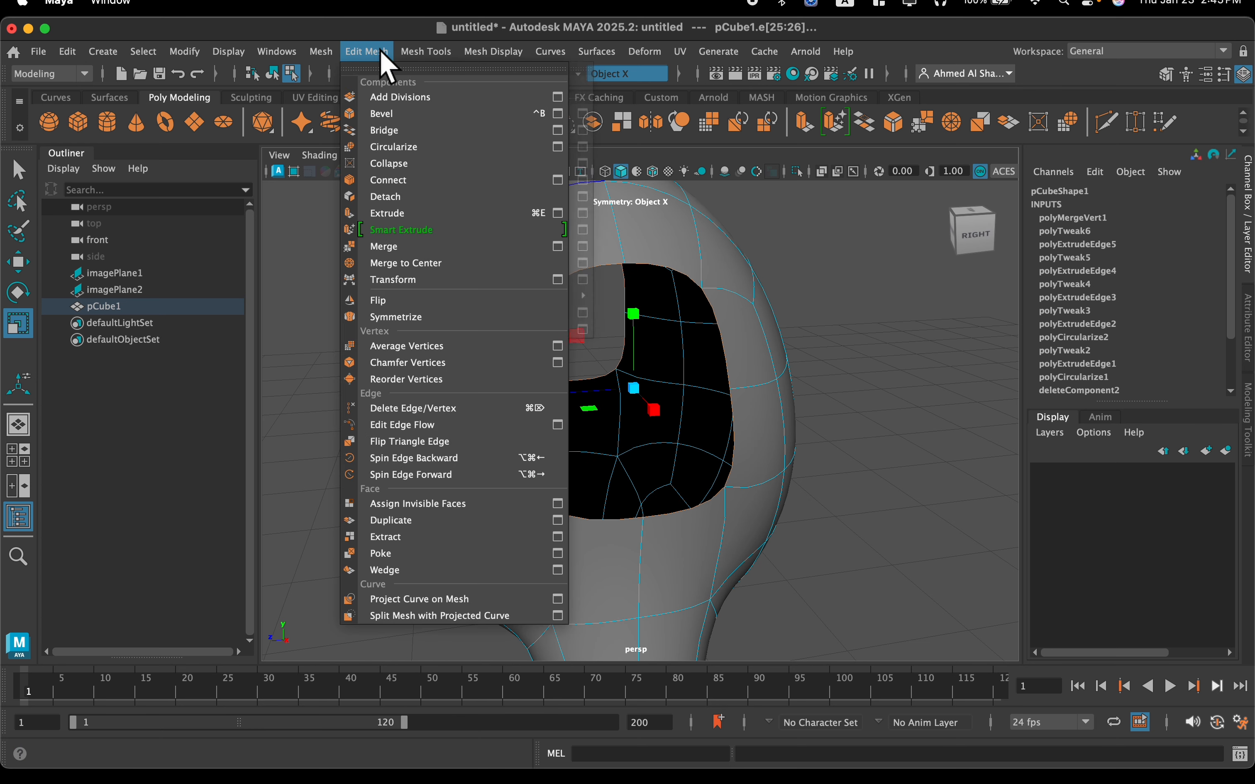
pyautogui.click(399, 150)
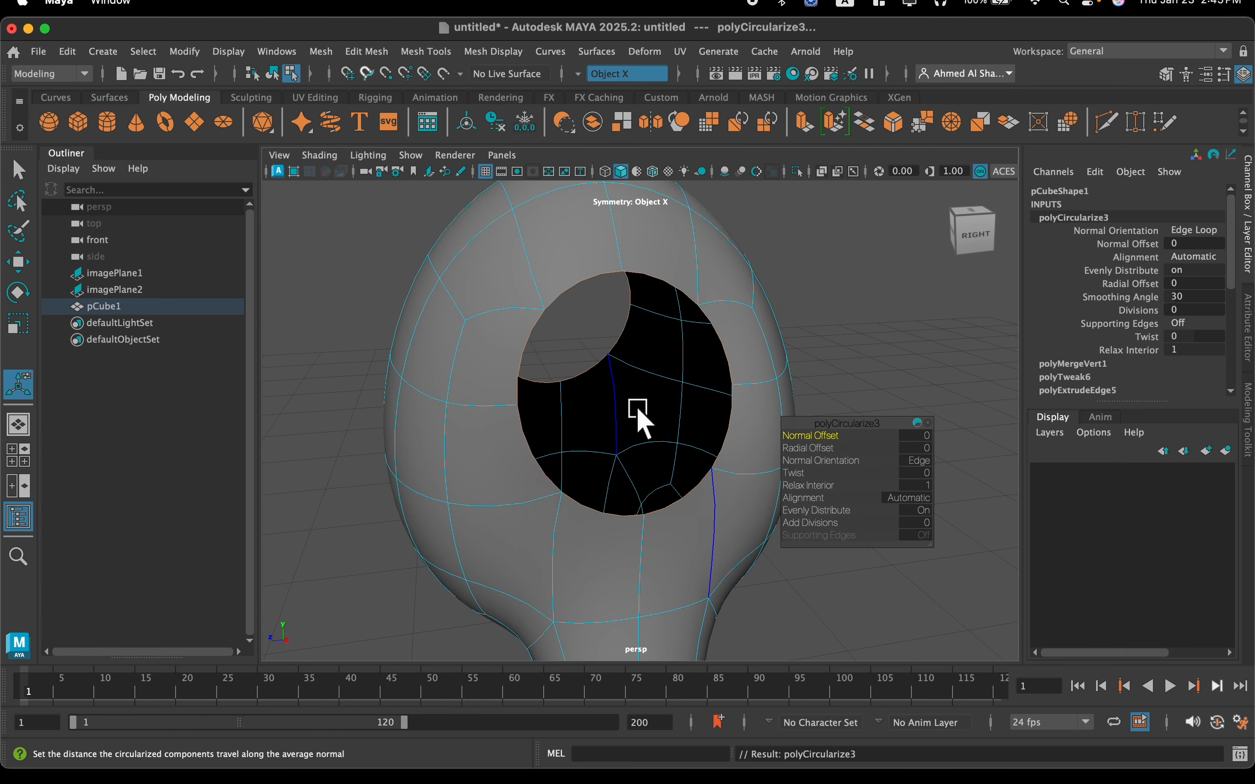
# Set the Normal Orientation of the arm openings' Circularize operation to Face
pyautogui.keyDown('alt'); pyautogui.moveTo(638, 420); pyautogui.dragTo(680, 415); pyautogui.keyUp('alt')
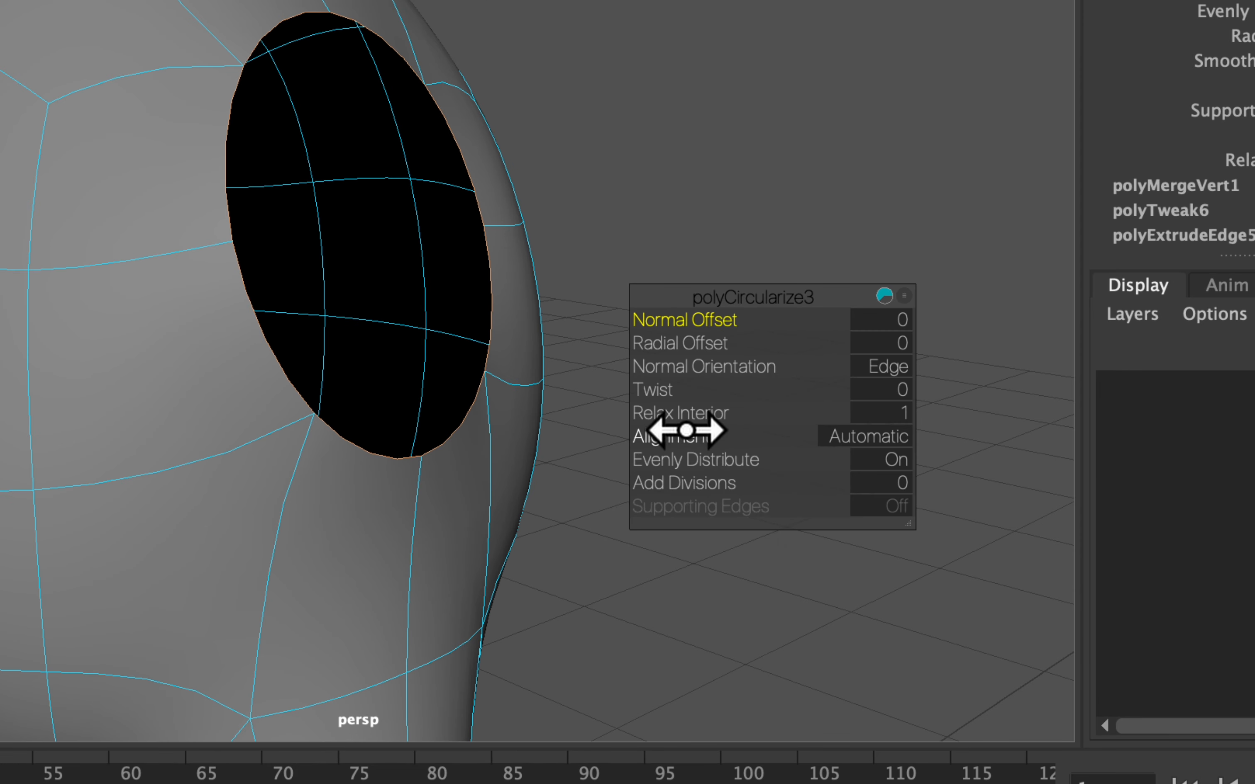
pyautogui.moveTo(669, 368); pyautogui.dragTo(598, 370)
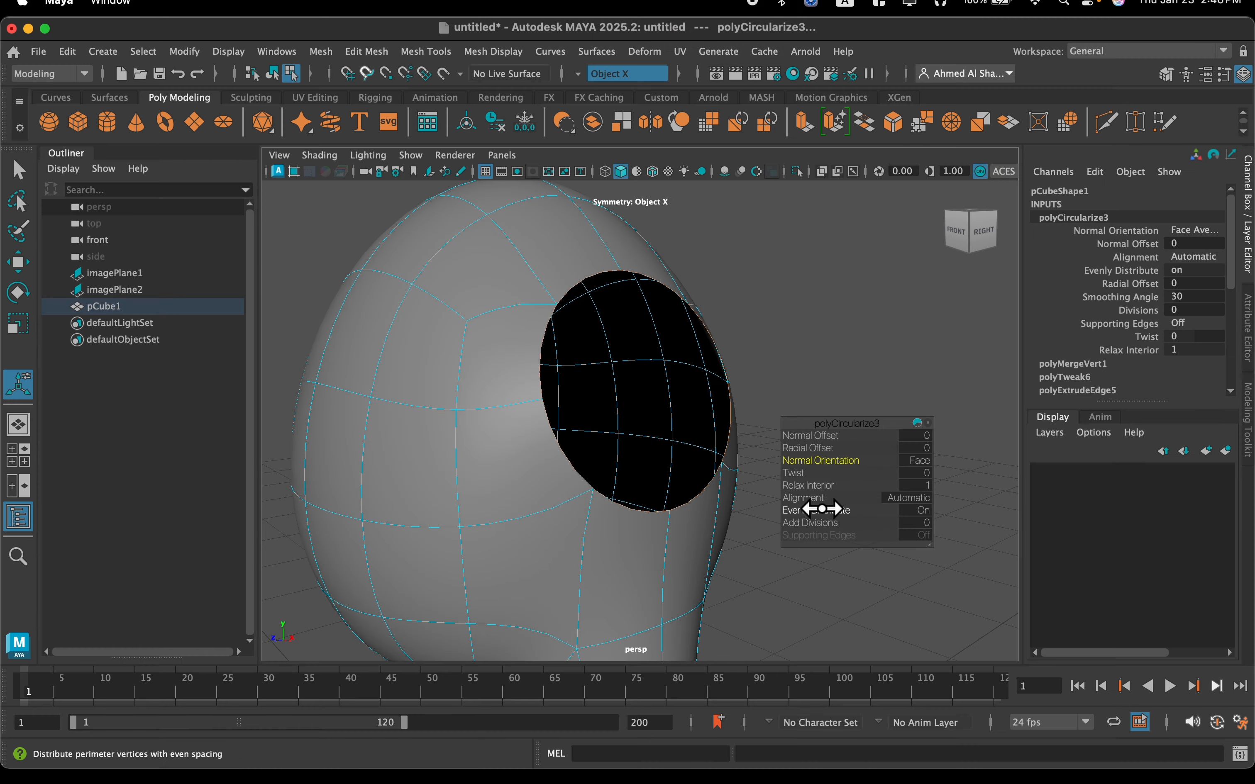
pyautogui.keyDown('alt'); pyautogui.moveTo(736, 510); pyautogui.dragTo(706, 497); pyautogui.keyUp('alt')
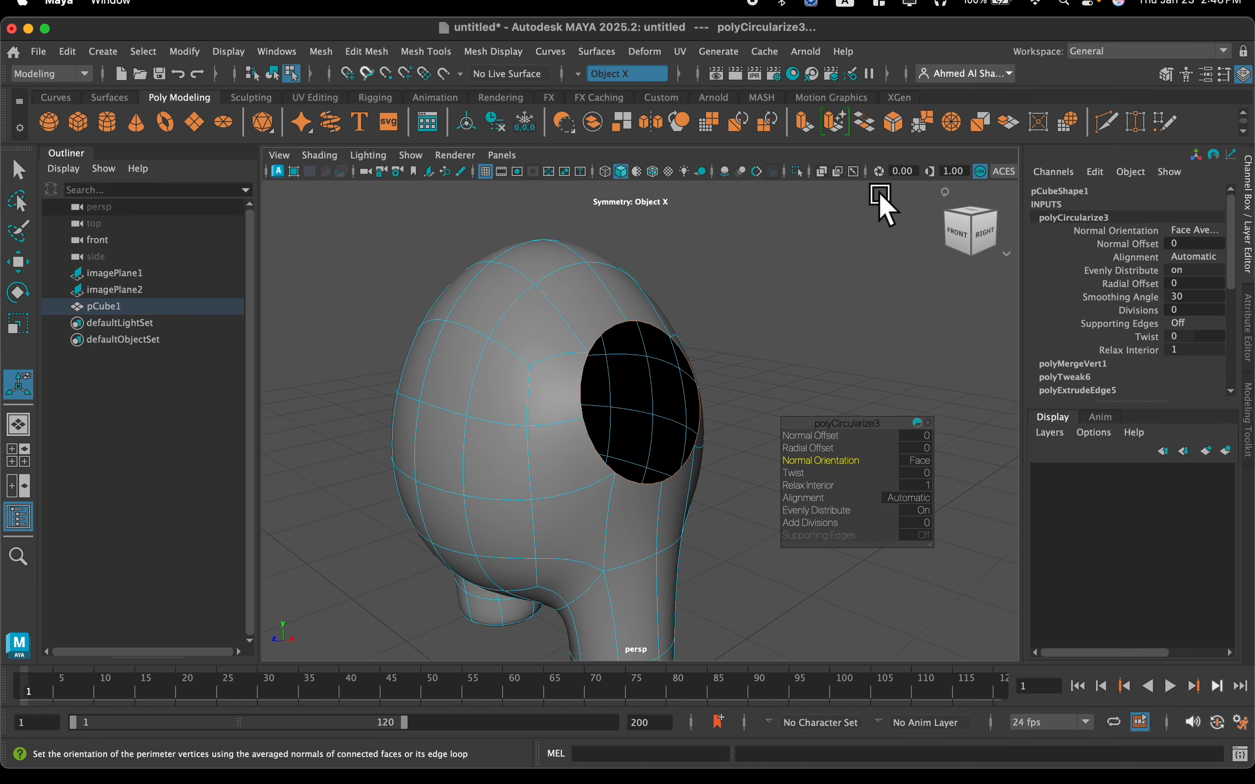
# Extrude the circular arm opening borders and scale them inward to make smaller round openings on the body's sides
pyautogui.click(834, 122)
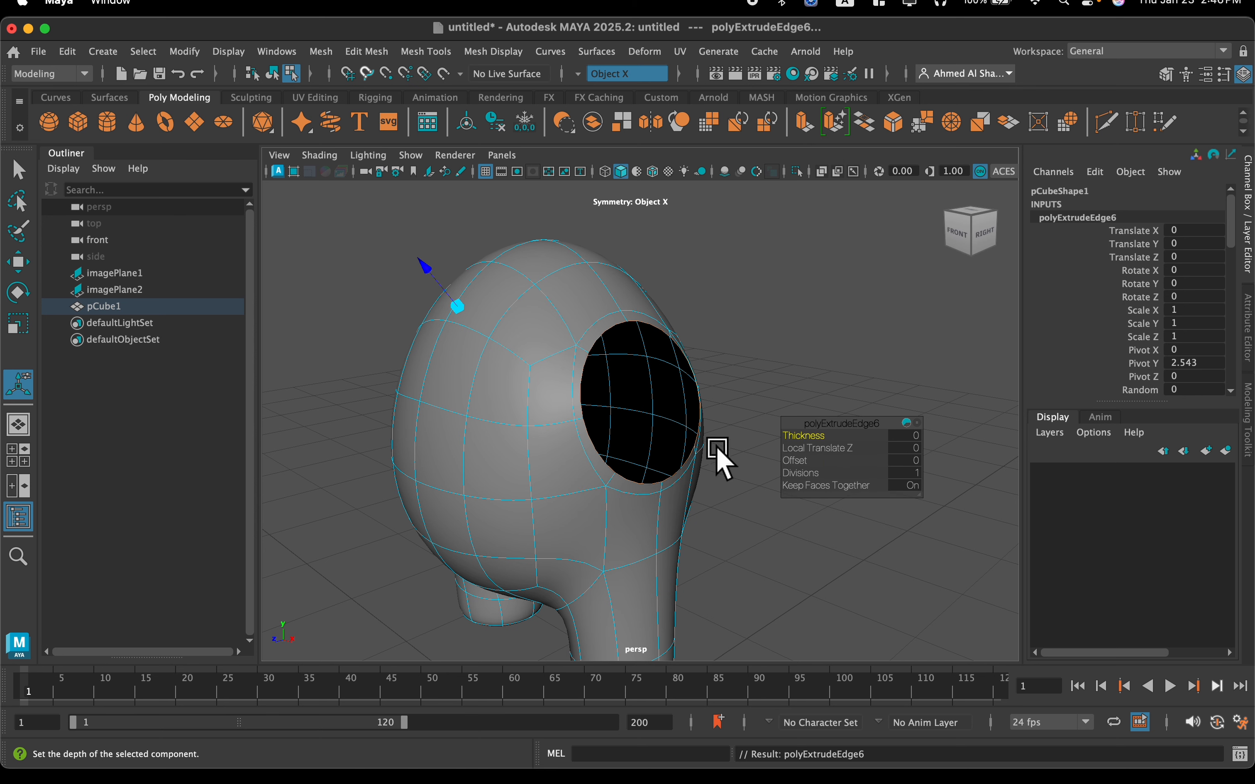
pyautogui.press('r')
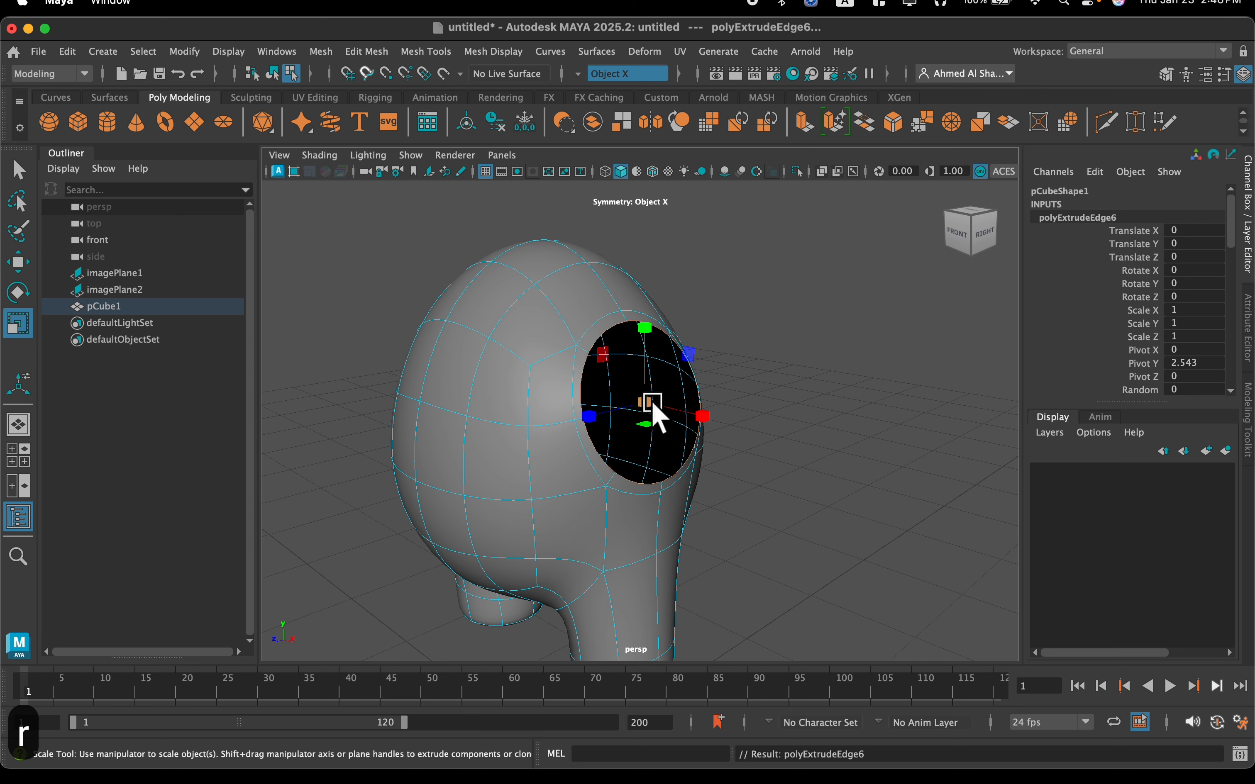
pyautogui.moveTo(653, 403); pyautogui.dragTo(614, 425)
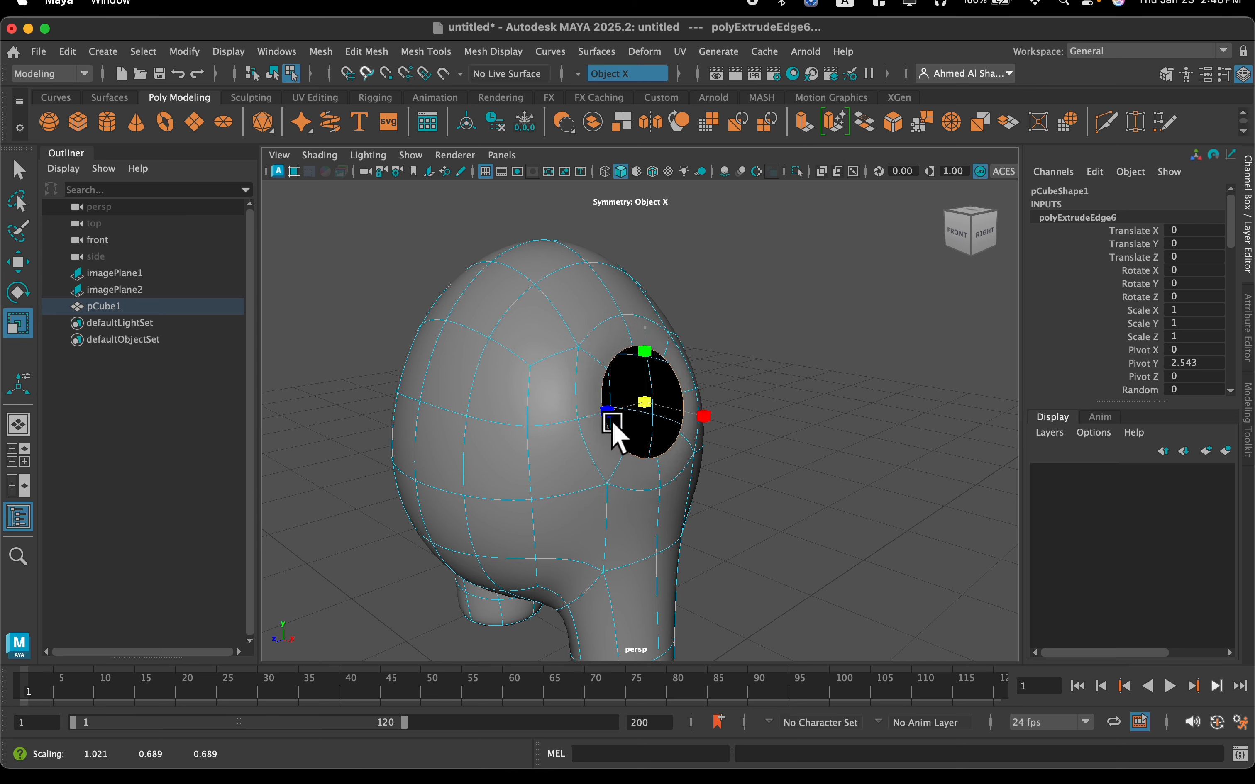
pyautogui.click(614, 426)
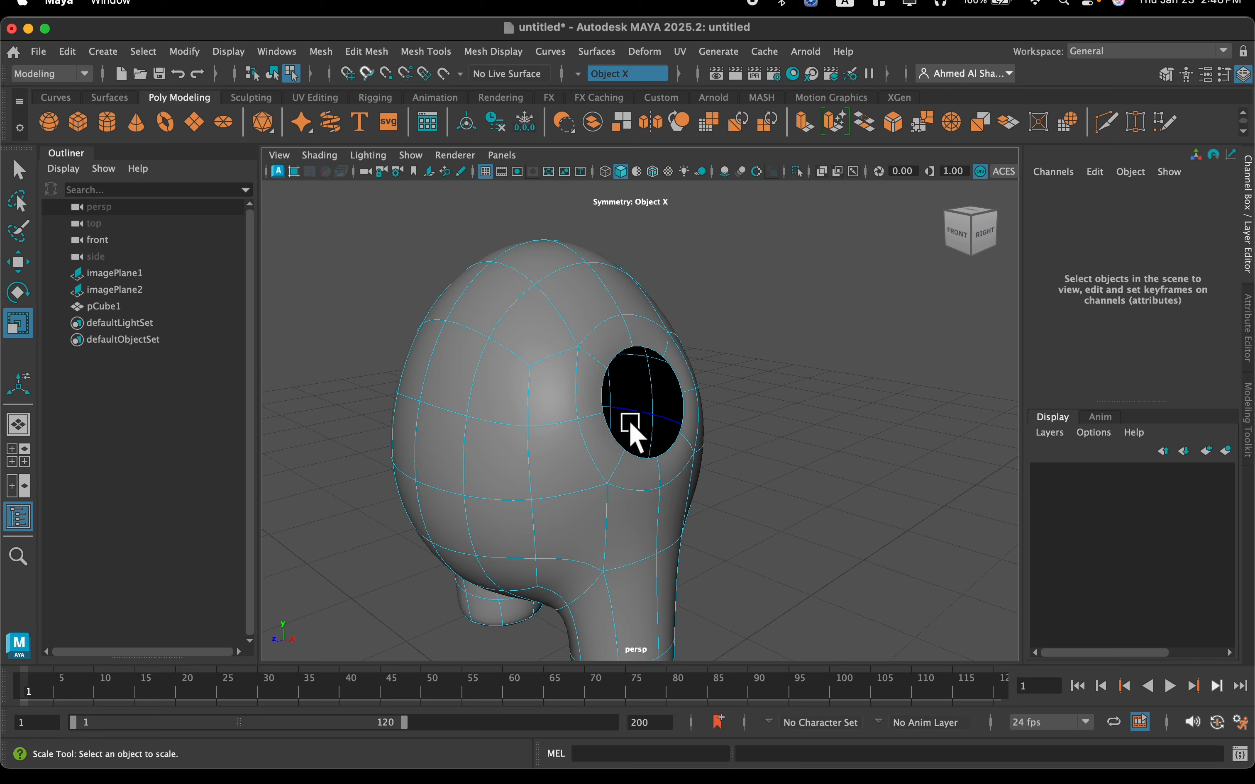
pyautogui.press('super+z')
pyautogui.press('super+z')
pyautogui.press('super+z')
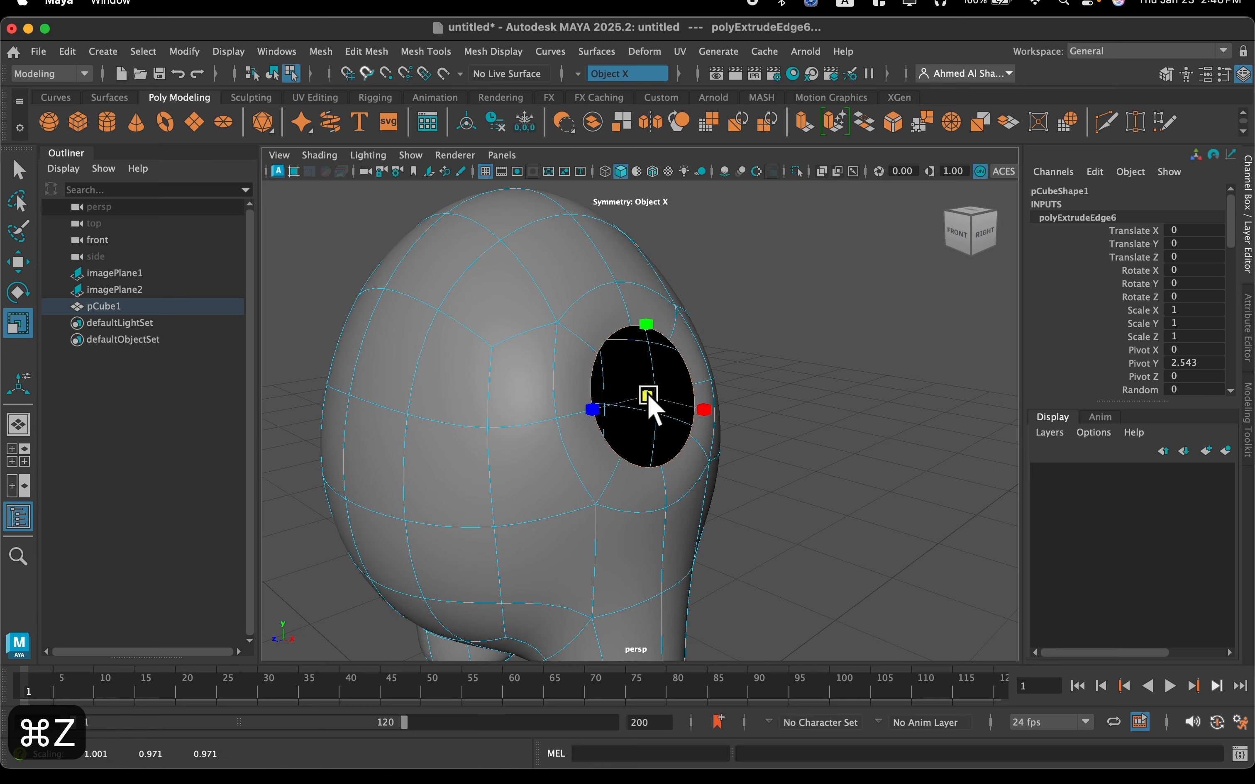
pyautogui.moveTo(645, 397)
pyautogui.keyDown('alt'); pyautogui.mouseDown()
pyautogui.moveTo(596, 400)
pyautogui.moveTo(642, 413)
pyautogui.mouseUp(); pyautogui.keyUp('alt')
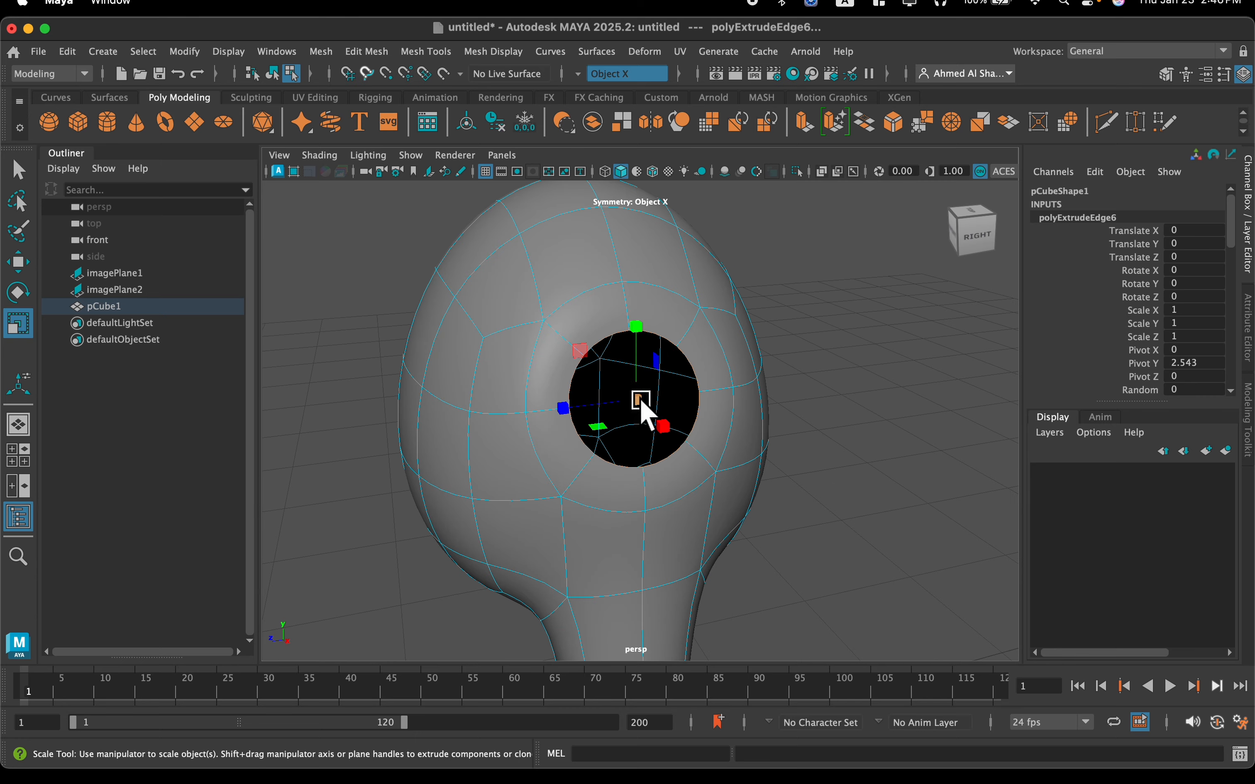
pyautogui.moveTo(627, 414)
pyautogui.keyDown('alt'); pyautogui.mouseDown()
pyautogui.moveTo(698, 392)
pyautogui.moveTo(648, 410)
pyautogui.mouseUp(); pyautogui.keyUp('alt')
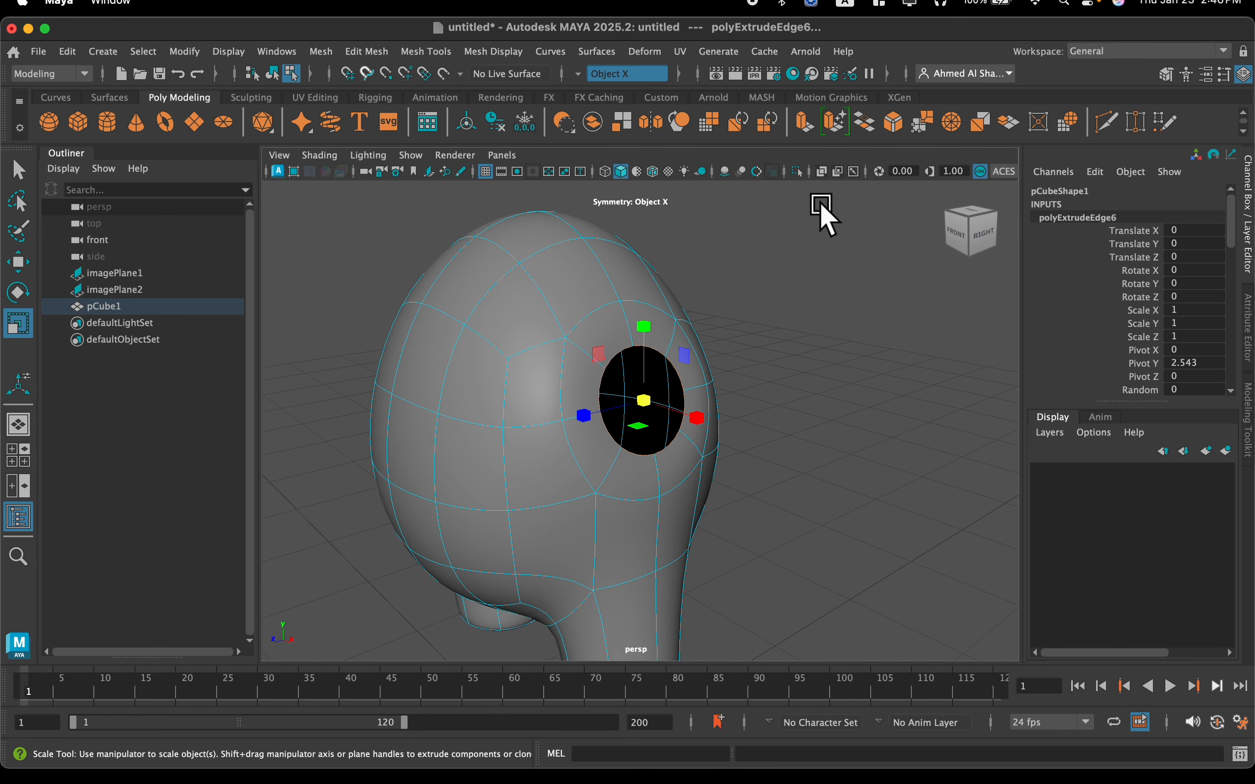
# Extrude the arm opening borders and move the new edges outward along X to form the first arm segments
pyautogui.click(803, 117)
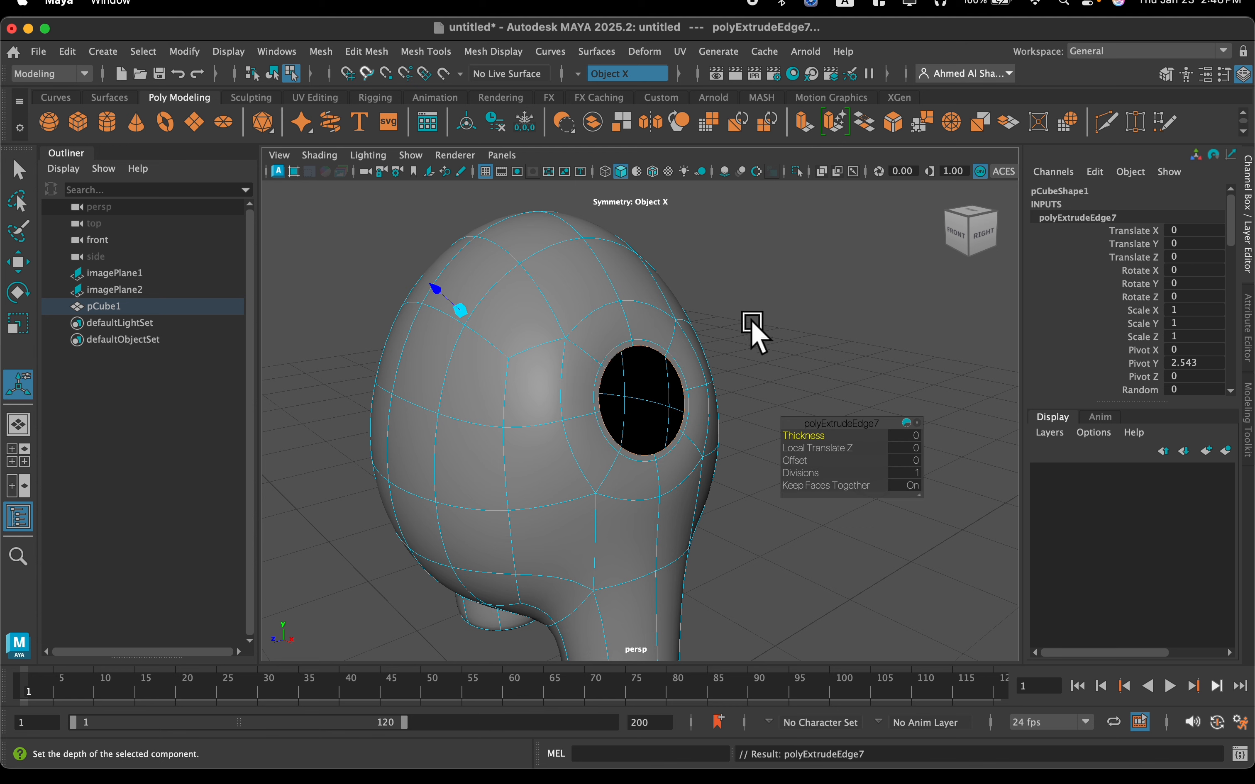
pyautogui.press('w')
pyautogui.moveTo(704, 420); pyautogui.dragTo(829, 452)
pyautogui.keyDown('alt'); pyautogui.moveTo(883, 408); pyautogui.dragTo(836, 401); pyautogui.keyUp('alt')
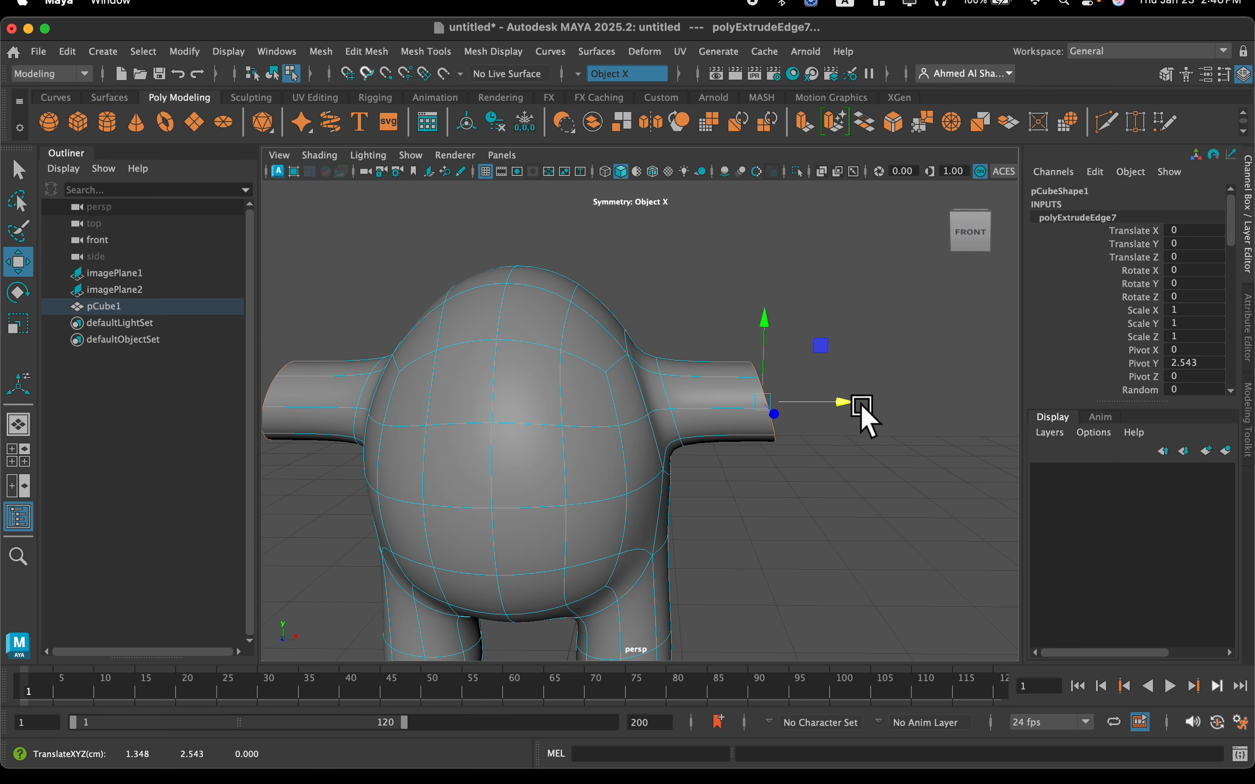
# Scale the arms' end border loops along X until the ends are flat
pyautogui.press('r')
pyautogui.moveTo(838, 403); pyautogui.dragTo(750, 412)
pyautogui.scroll(3, 767, 363)
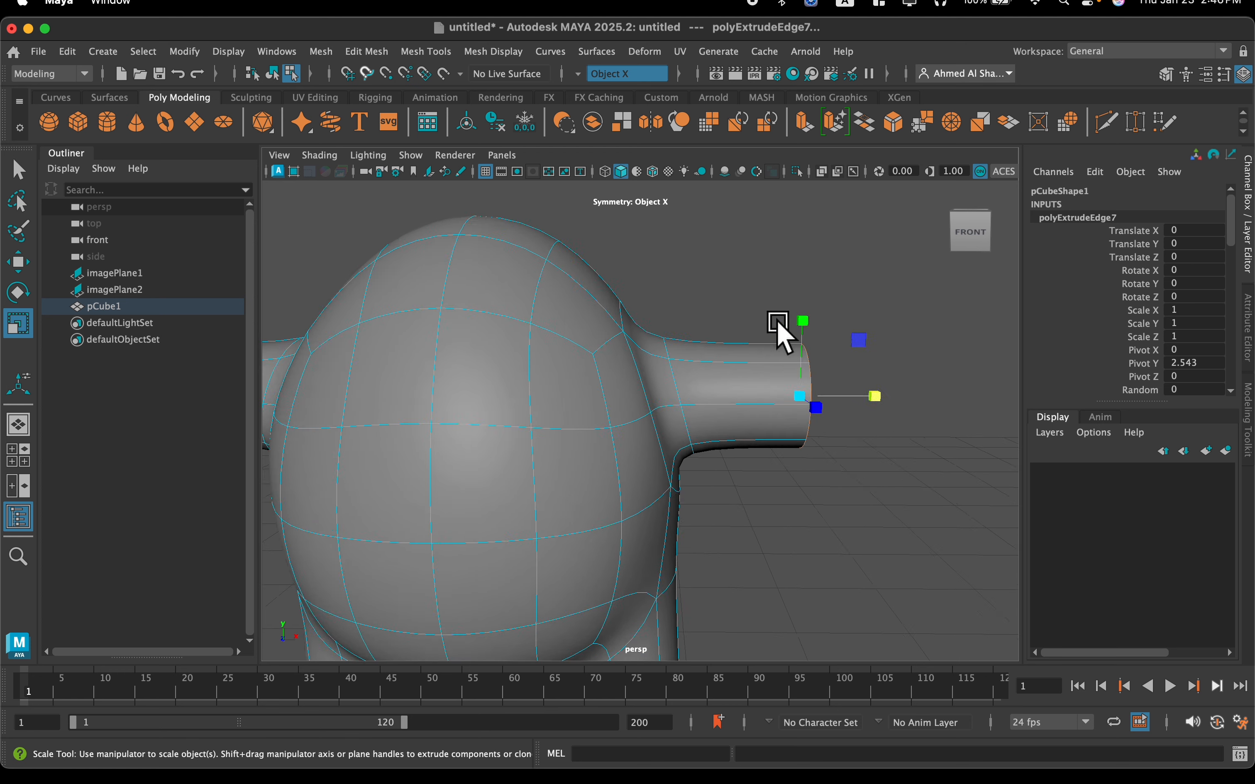
pyautogui.scroll(-5, 728, 443)
pyautogui.keyDown('alt'); pyautogui.moveTo(664, 453); pyautogui.dragTo(660, 462); pyautogui.keyUp('alt')
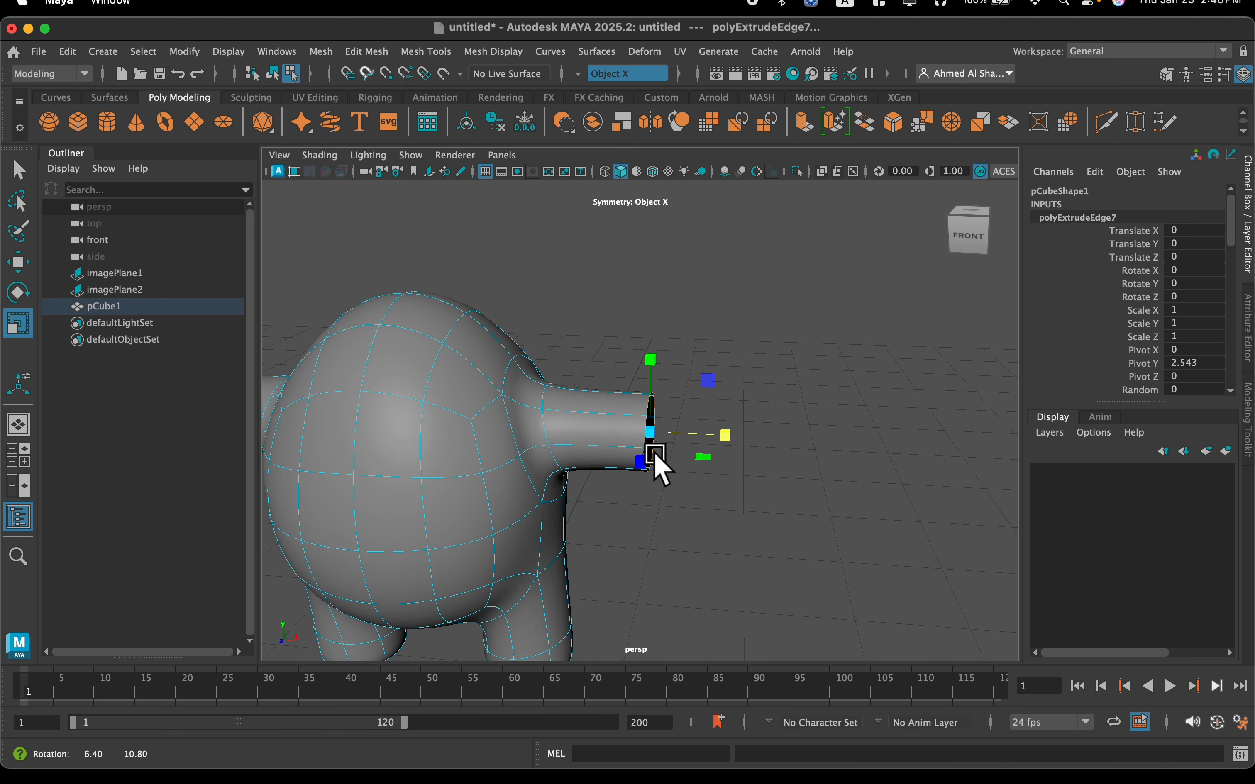
# Extrude the flattened arm ends and move the new edges outward along X to add a second segment
pyautogui.click(806, 121)
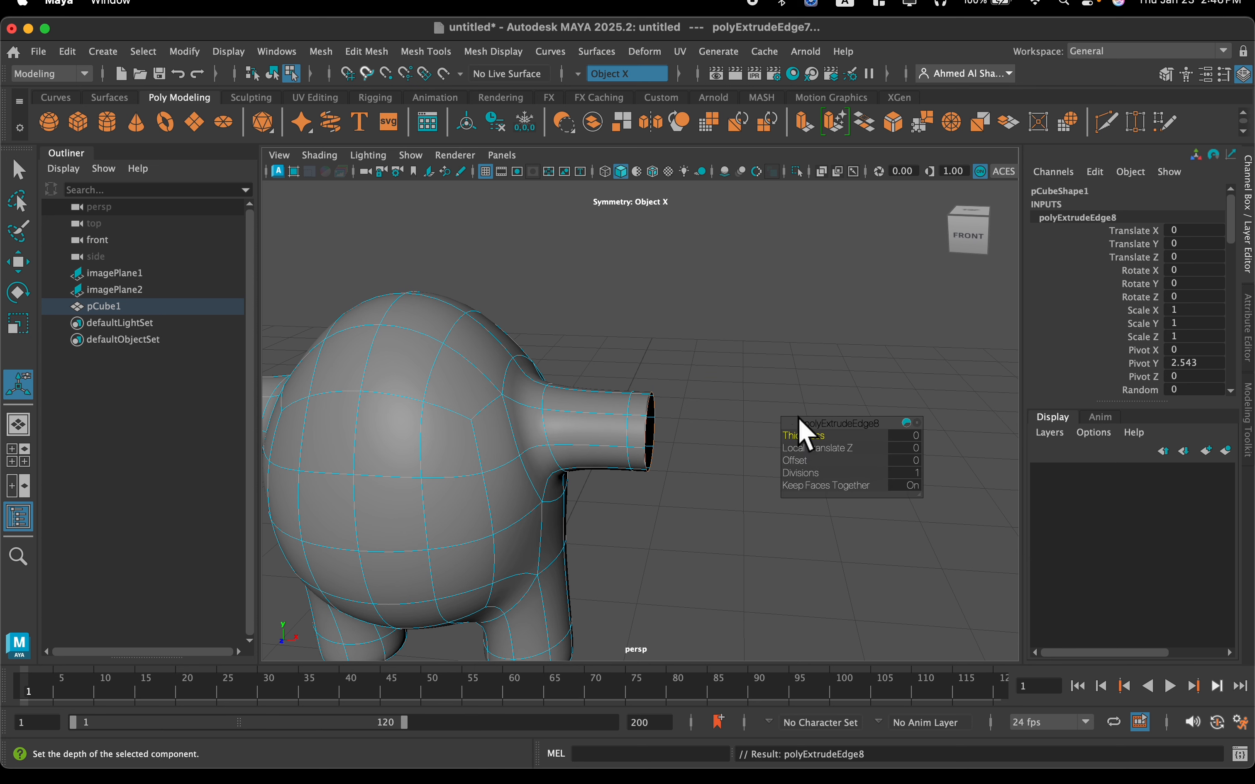
pyautogui.press('w')
pyautogui.moveTo(731, 437); pyautogui.dragTo(777, 431)
pyautogui.scroll(4, 777, 431)
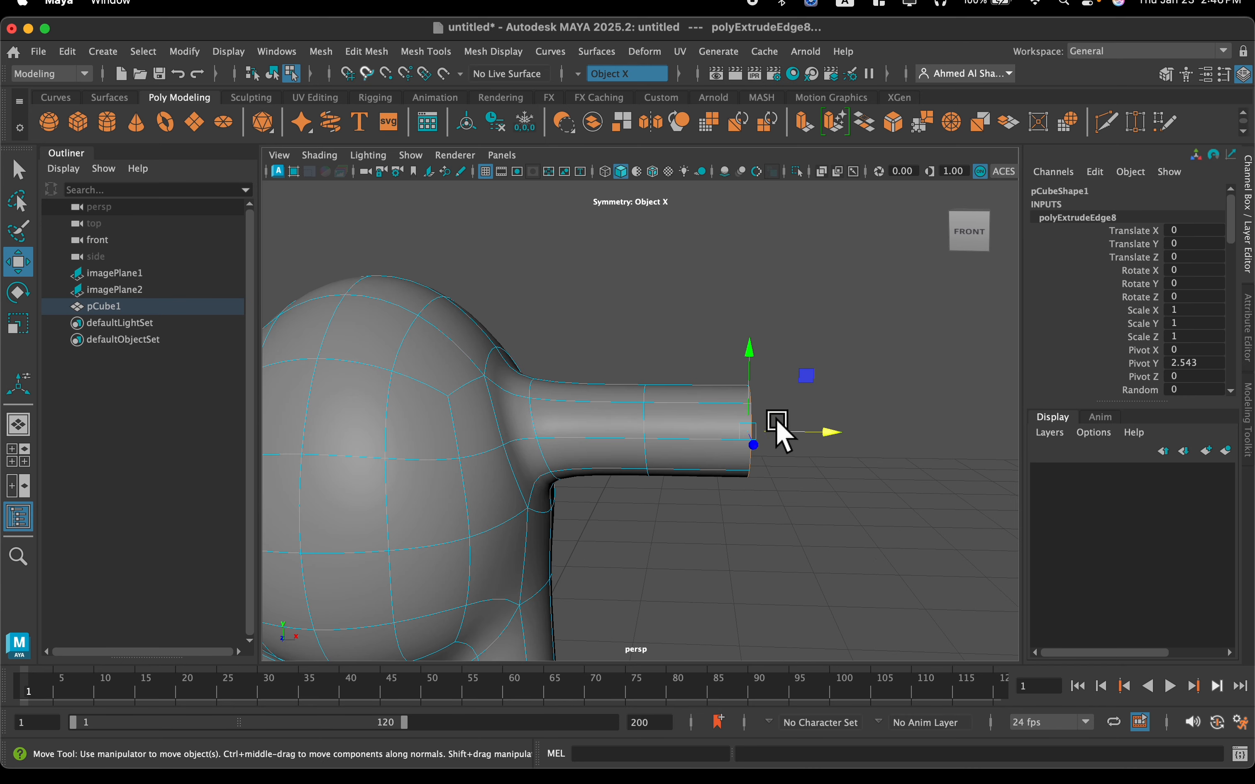
# Extrude the arm ends again, moving the new edges slightly outward and scaling them inward to taper the tips
pyautogui.click(796, 120)
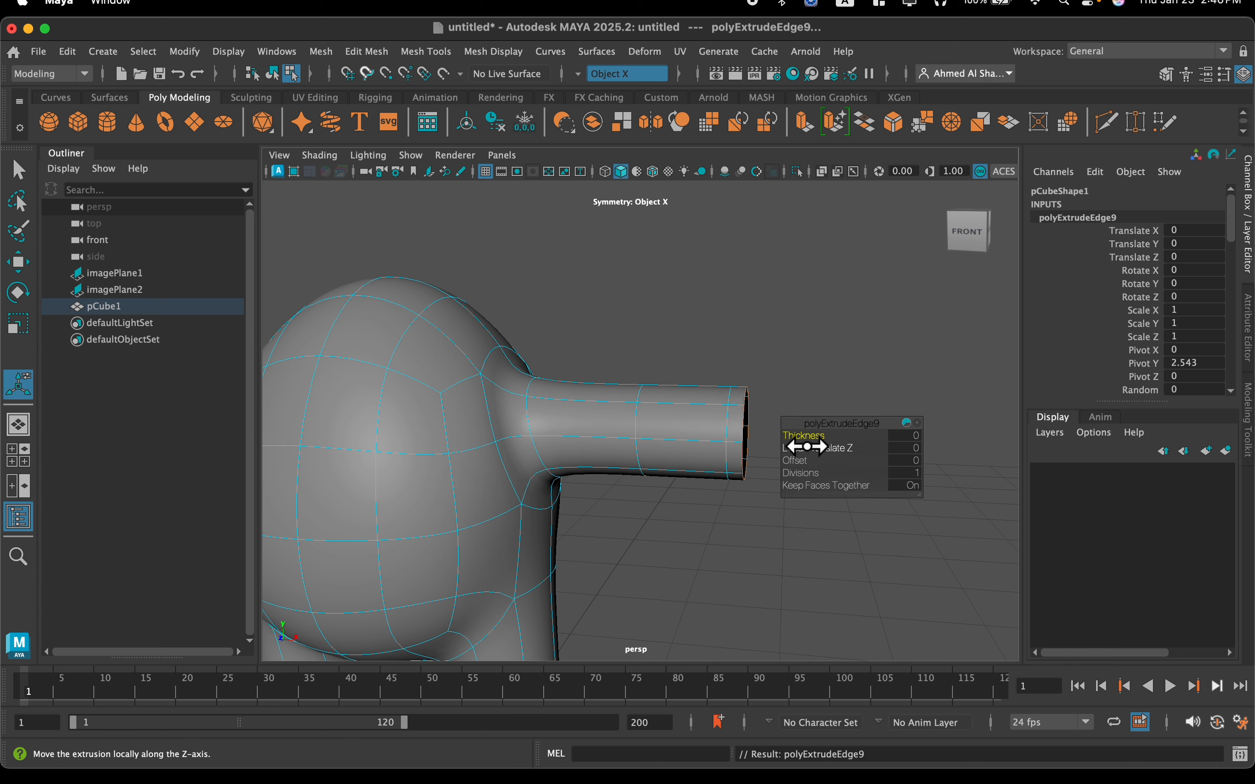
pyautogui.scroll(5, 806, 446)
pyautogui.keyDown('alt'); pyautogui.moveTo(739, 422); pyautogui.dragTo(625, 395, button='middle'); pyautogui.keyUp('alt')
pyautogui.press('w')
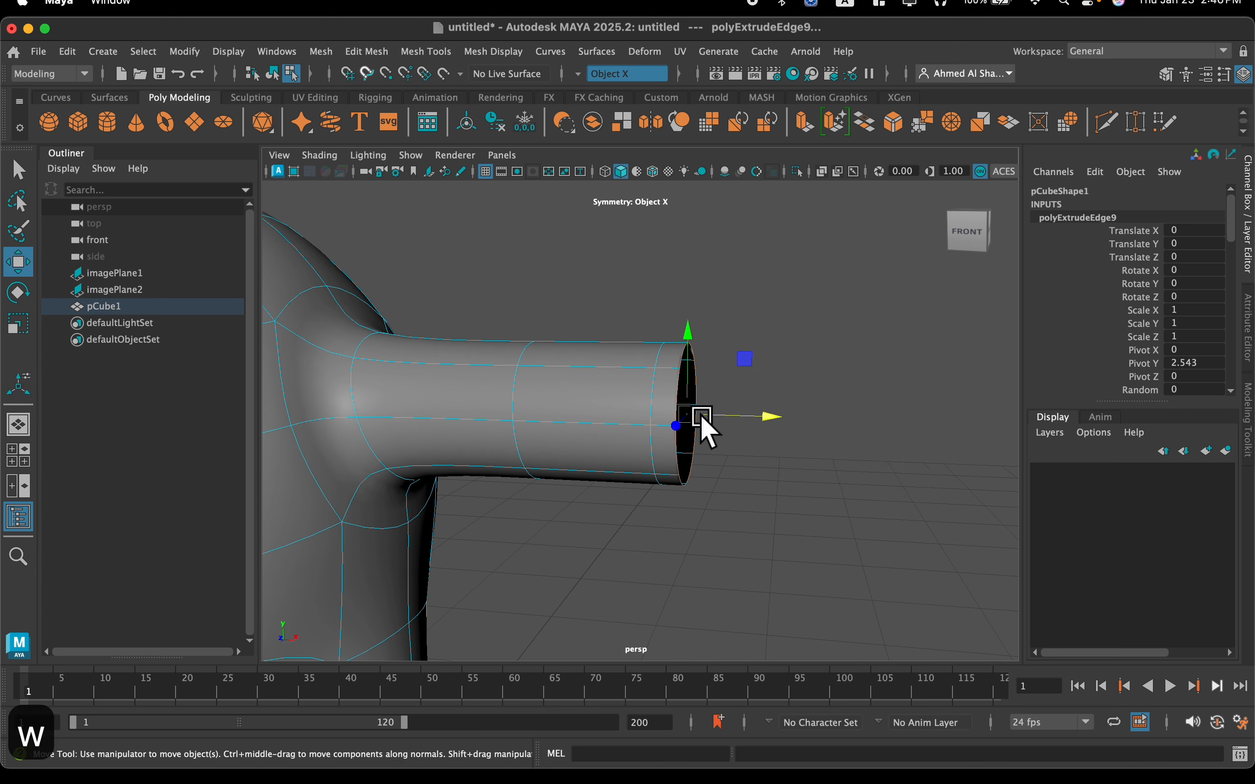
pyautogui.moveTo(749, 420); pyautogui.dragTo(697, 452)
pyautogui.press('r')
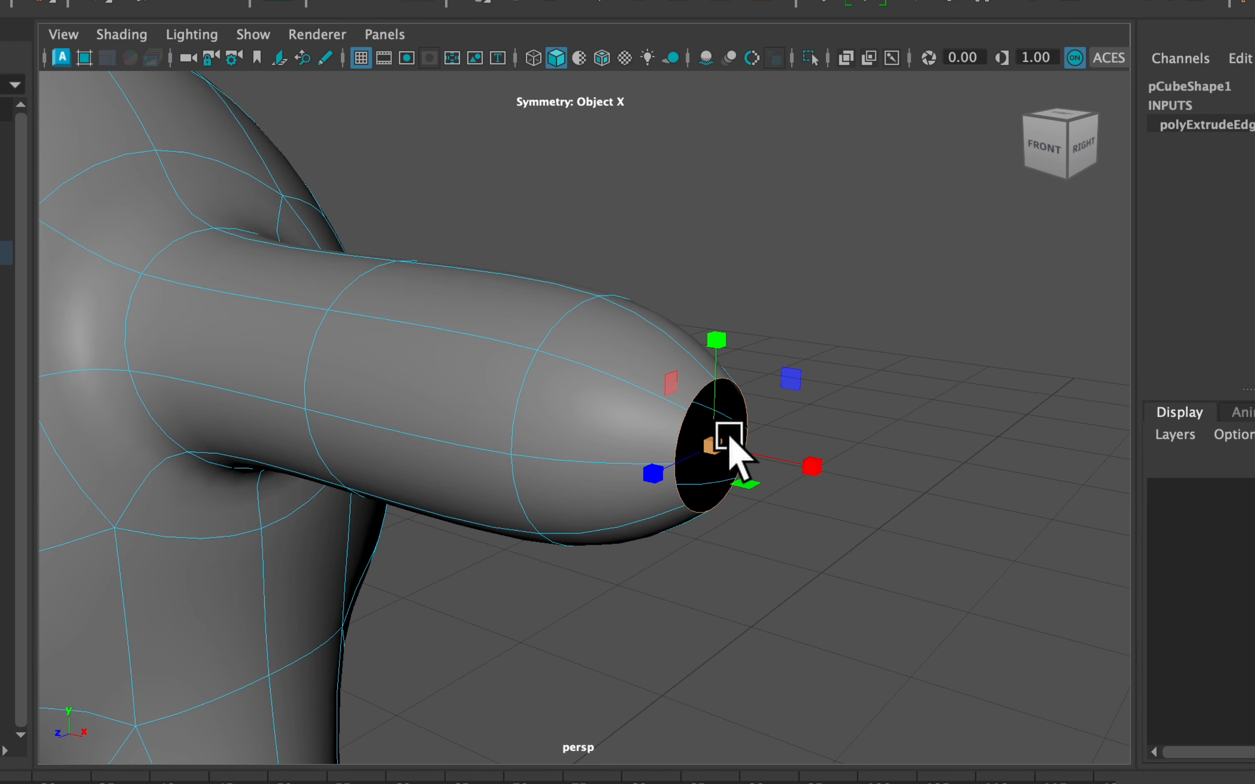
# Merge the open arm tip edges to center to close both arms
pyautogui.keyDown('shift'); pyautogui.rightClick(717, 450); pyautogui.keyUp('shift')
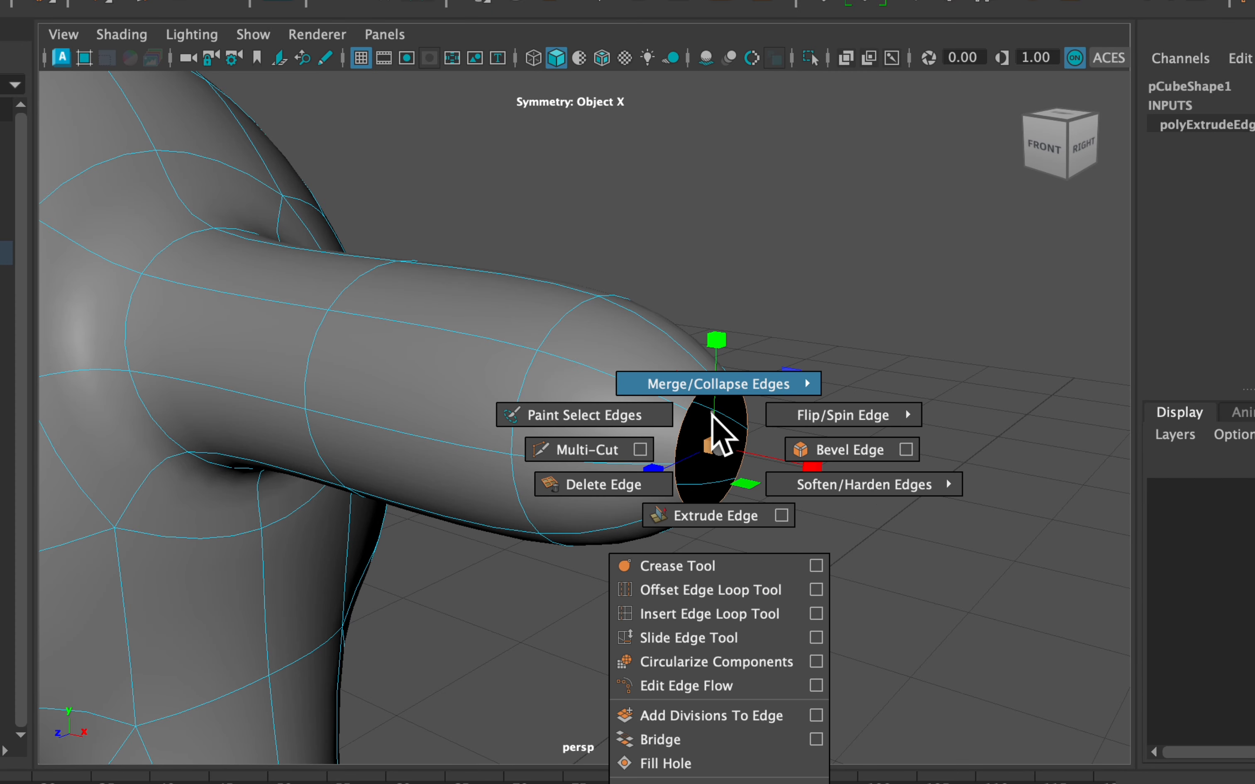
pyautogui.keyDown('shift'); pyautogui.moveTo(731, 308); pyautogui.dragTo(723, 268, button='right'); pyautogui.keyUp('shift')
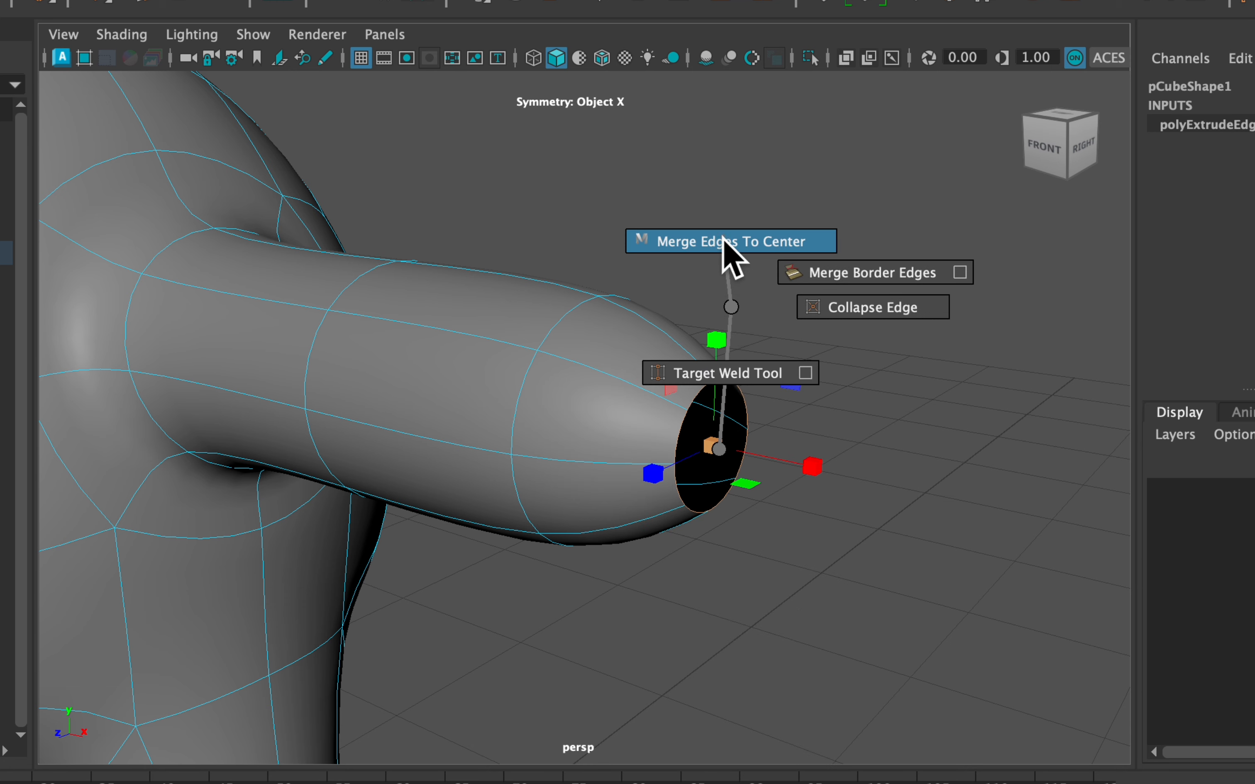
pyautogui.keyDown('shift'); pyautogui.moveTo(724, 236); pyautogui.dragTo(736, 243, button='right'); pyautogui.keyUp('shift')
pyautogui.keyDown('alt'); pyautogui.moveTo(746, 459); pyautogui.dragTo(771, 508); pyautogui.keyUp('alt')
# Move the merged arm tip vertices slightly inward along X to round off the ends
pyautogui.press('w')
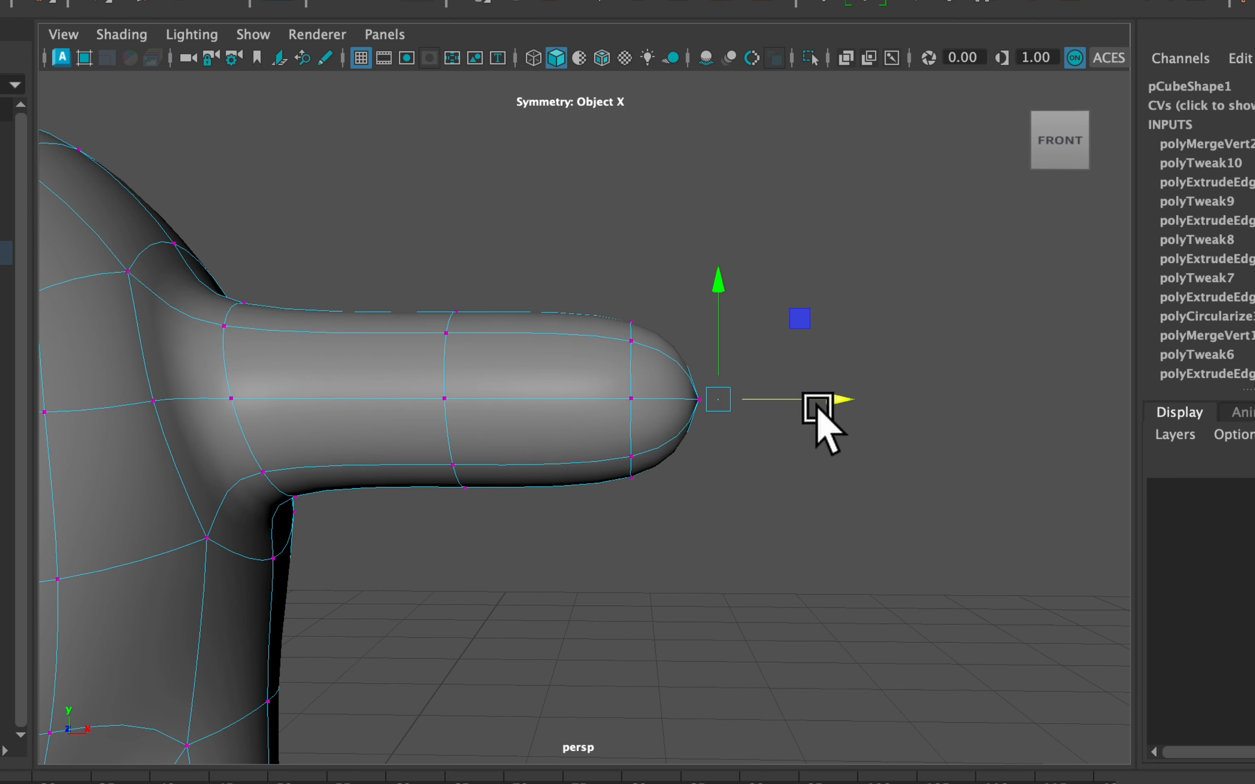
pyautogui.moveTo(833, 399); pyautogui.dragTo(822, 400)
pyautogui.hotkey('ctrl', 'z')
pyautogui.scroll(3, 727, 442)
pyautogui.keyDown('alt'); pyautogui.moveTo(714, 443); pyautogui.dragTo(619, 452); pyautogui.keyUp('alt')
pyautogui.moveTo(546, 390); pyautogui.dragTo(420, 223, button='right')
pyautogui.keyDown('alt'); pyautogui.moveTo(502, 474); pyautogui.dragTo(668, 490); pyautogui.keyUp('alt')
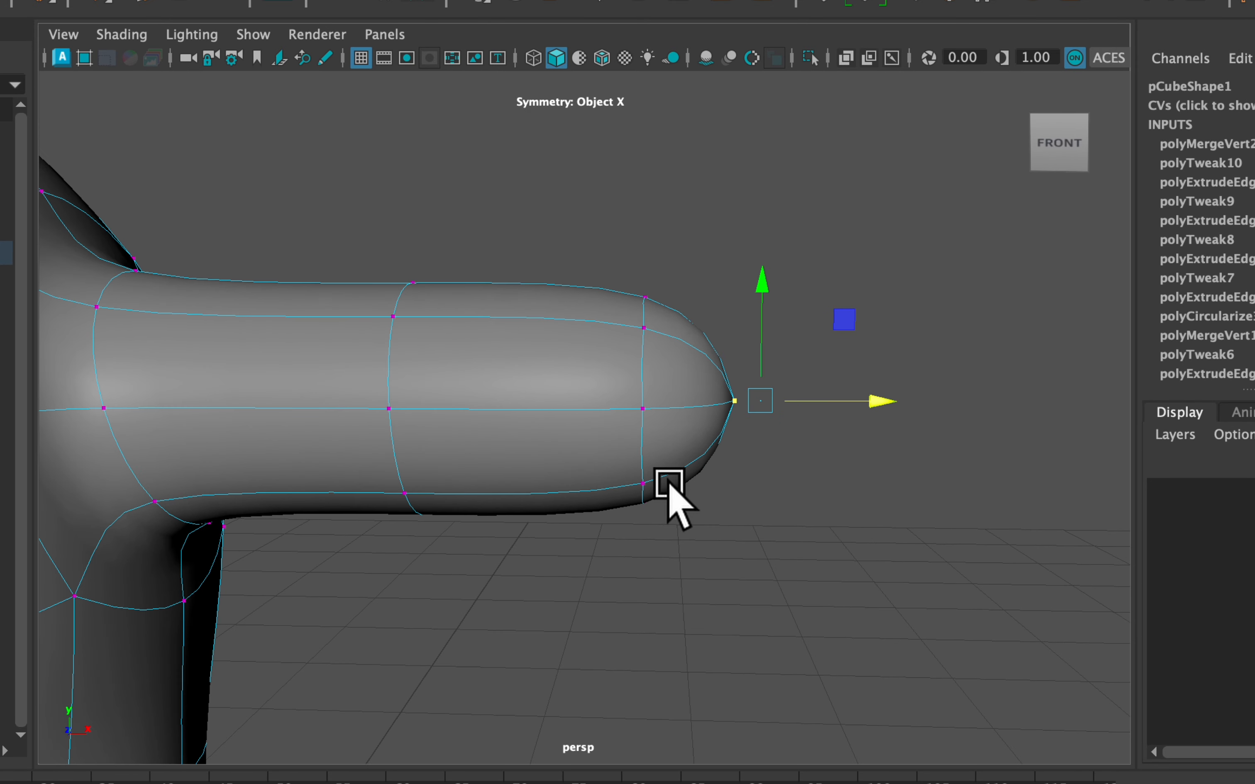
pyautogui.moveTo(877, 406); pyautogui.dragTo(871, 401)
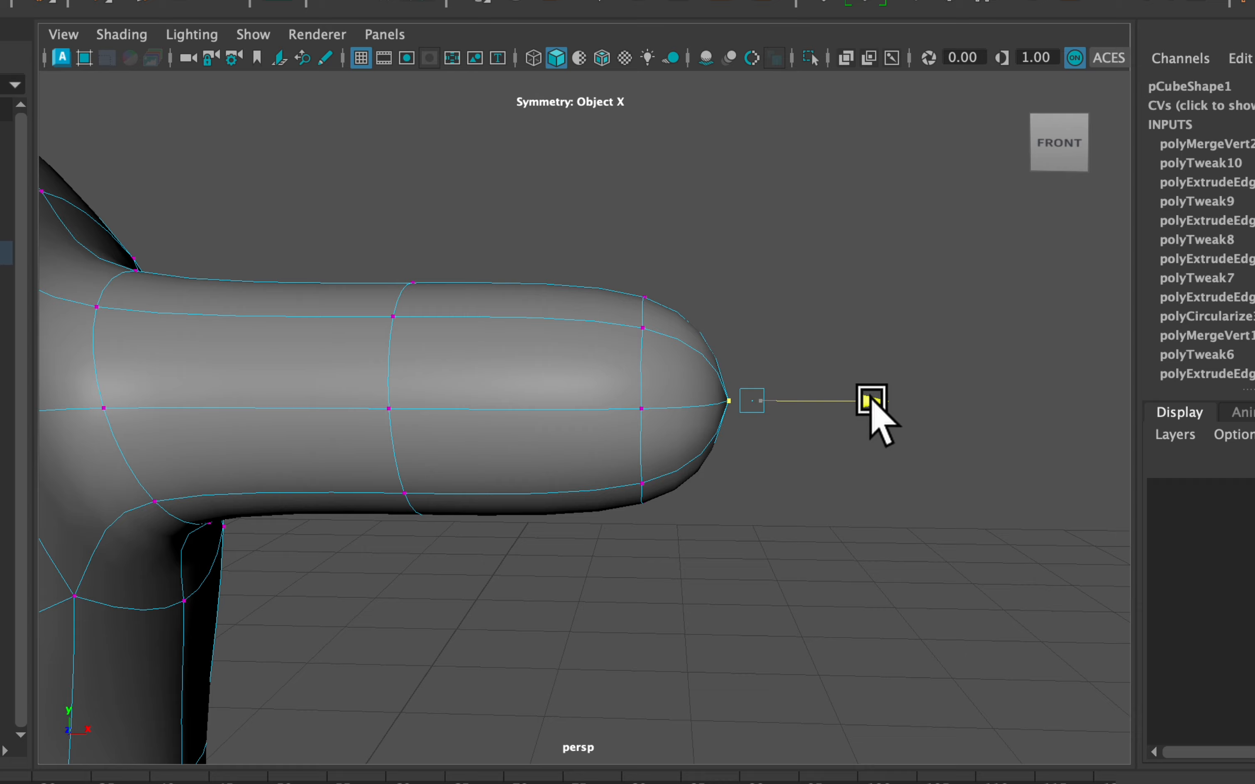
# Try to shorten both arms by moving their outer vertices slightly inward along X
pyautogui.scroll(-4, 850, 587)
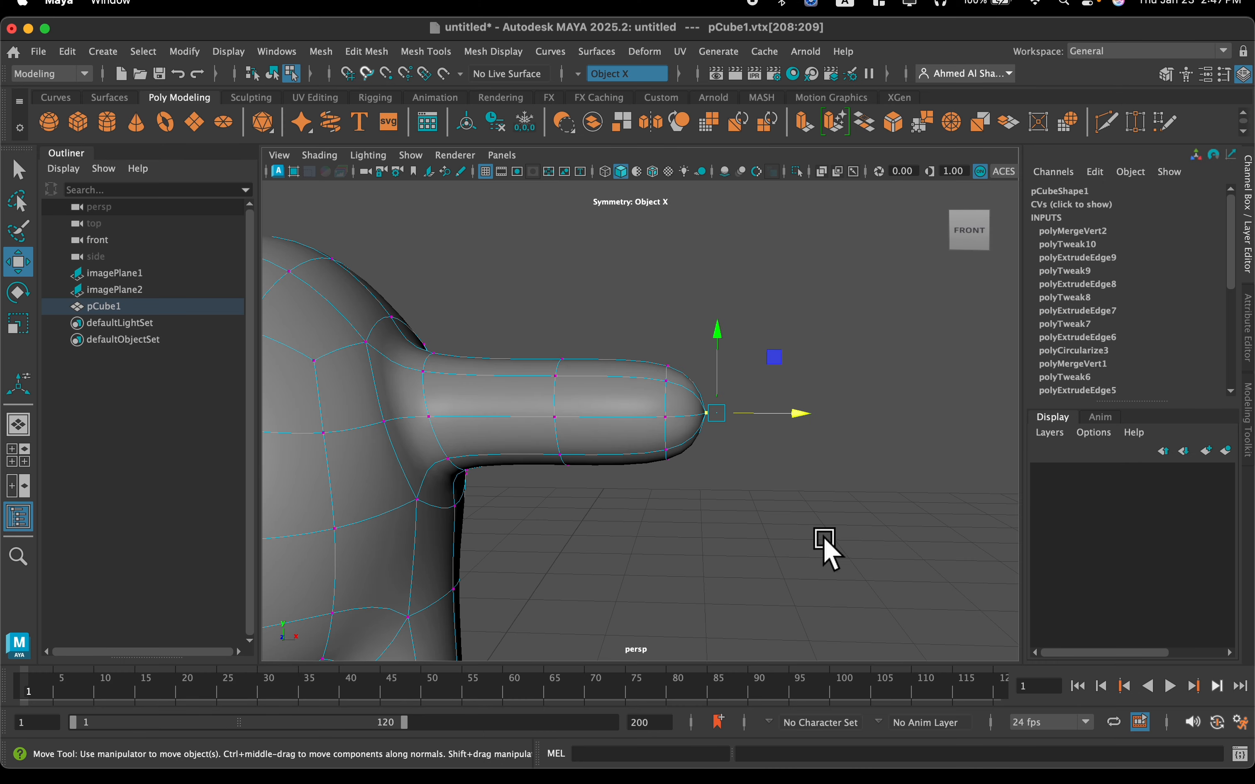
pyautogui.scroll(-6, 851, 576)
pyautogui.scroll(3, 770, 544)
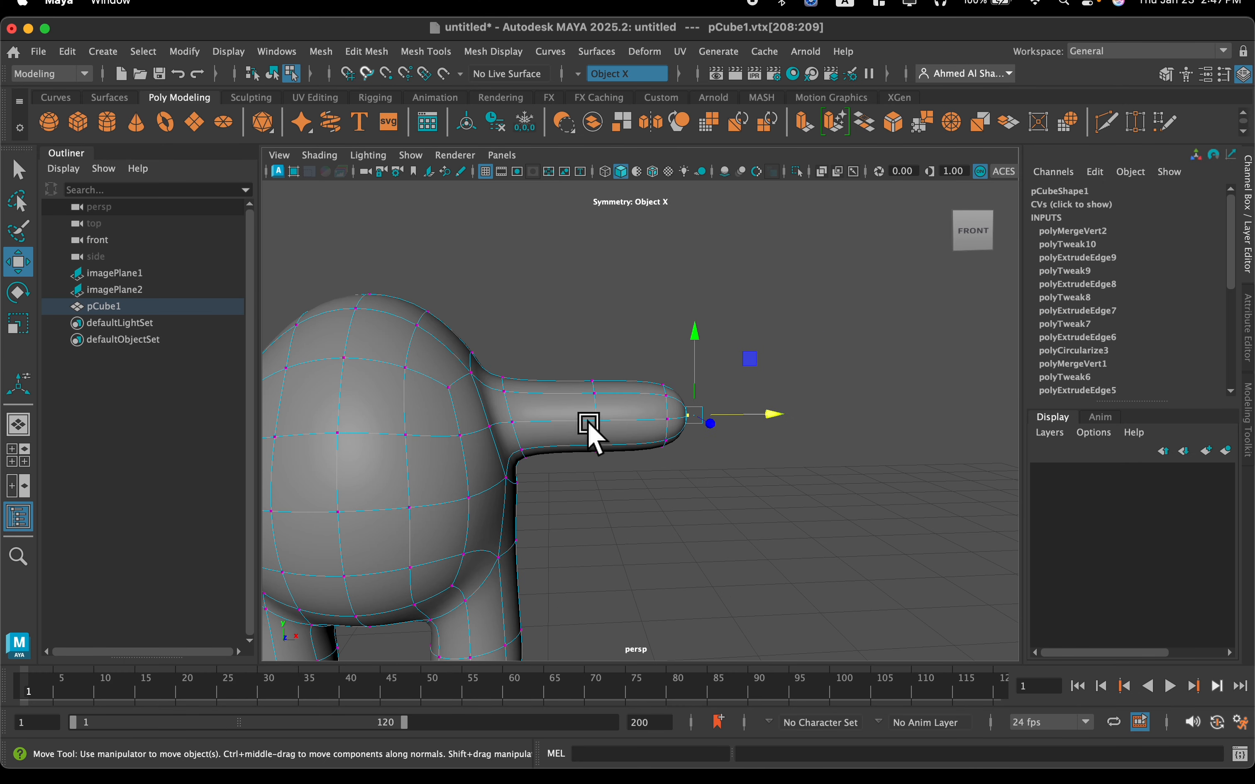
pyautogui.moveTo(732, 358); pyautogui.dragTo(573, 506)
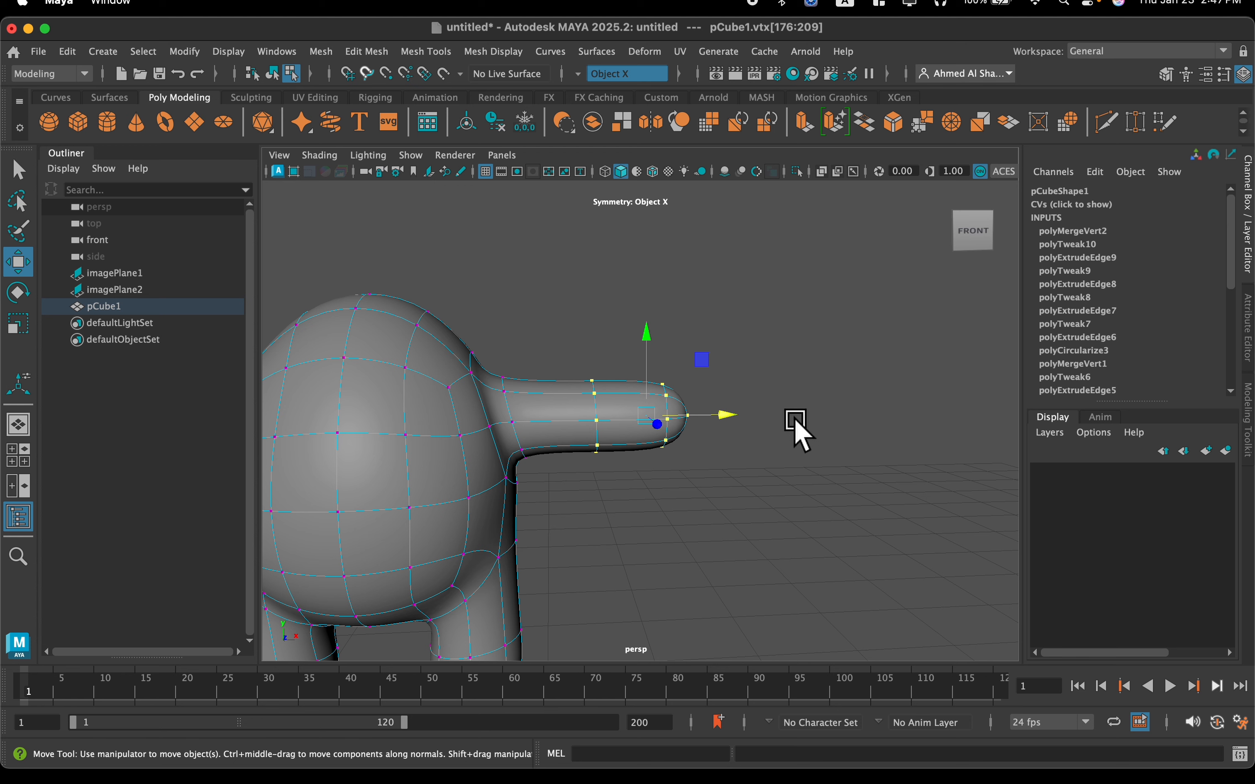
pyautogui.moveTo(717, 417); pyautogui.dragTo(711, 415)
pyautogui.press('super+z')
pyautogui.press('super+z')
pyautogui.press('super+z')
# Delete the faces at the top of the body to open a hole for the neck
pyautogui.keyDown('alt'); pyautogui.moveTo(770, 555); pyautogui.dragTo(594, 456); pyautogui.keyUp('alt')
pyautogui.moveTo(584, 294); pyautogui.dragTo(594, 345, button='right')
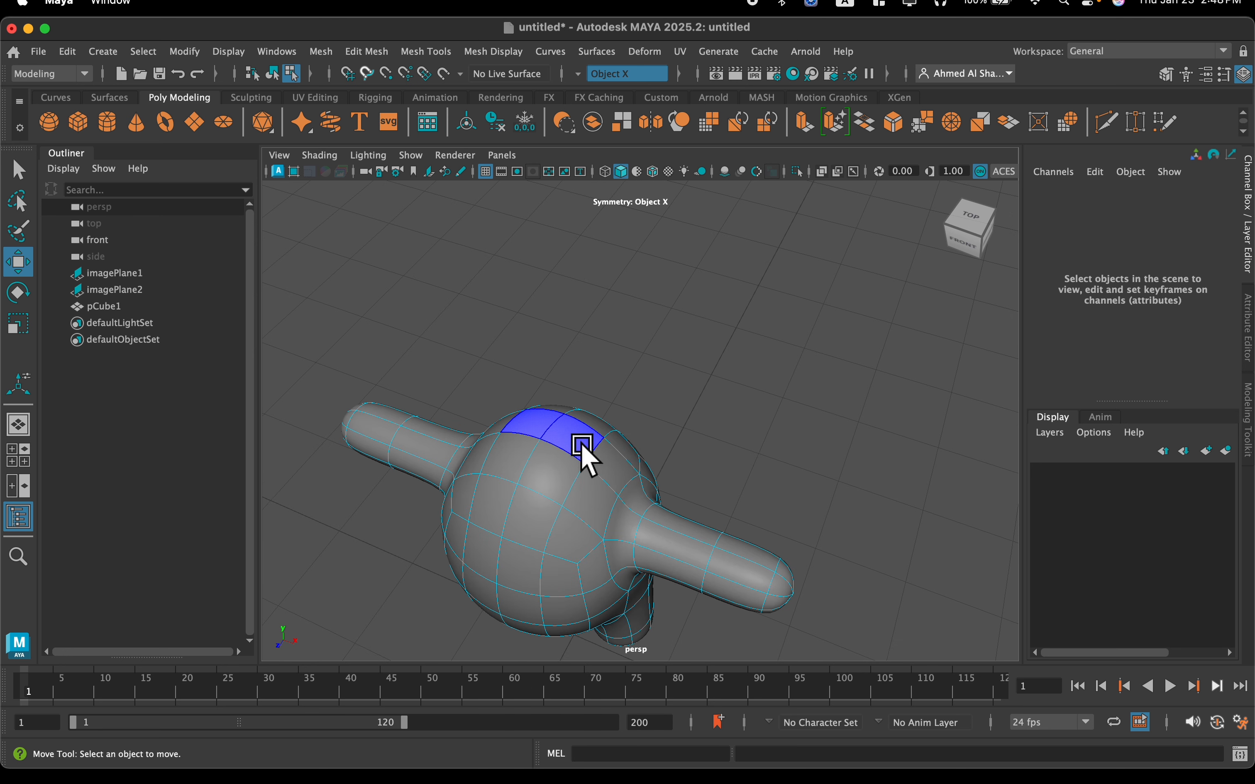
pyautogui.click(581, 454)
pyautogui.keyDown('shift'); pyautogui.click(557, 460); pyautogui.keyUp('shift')
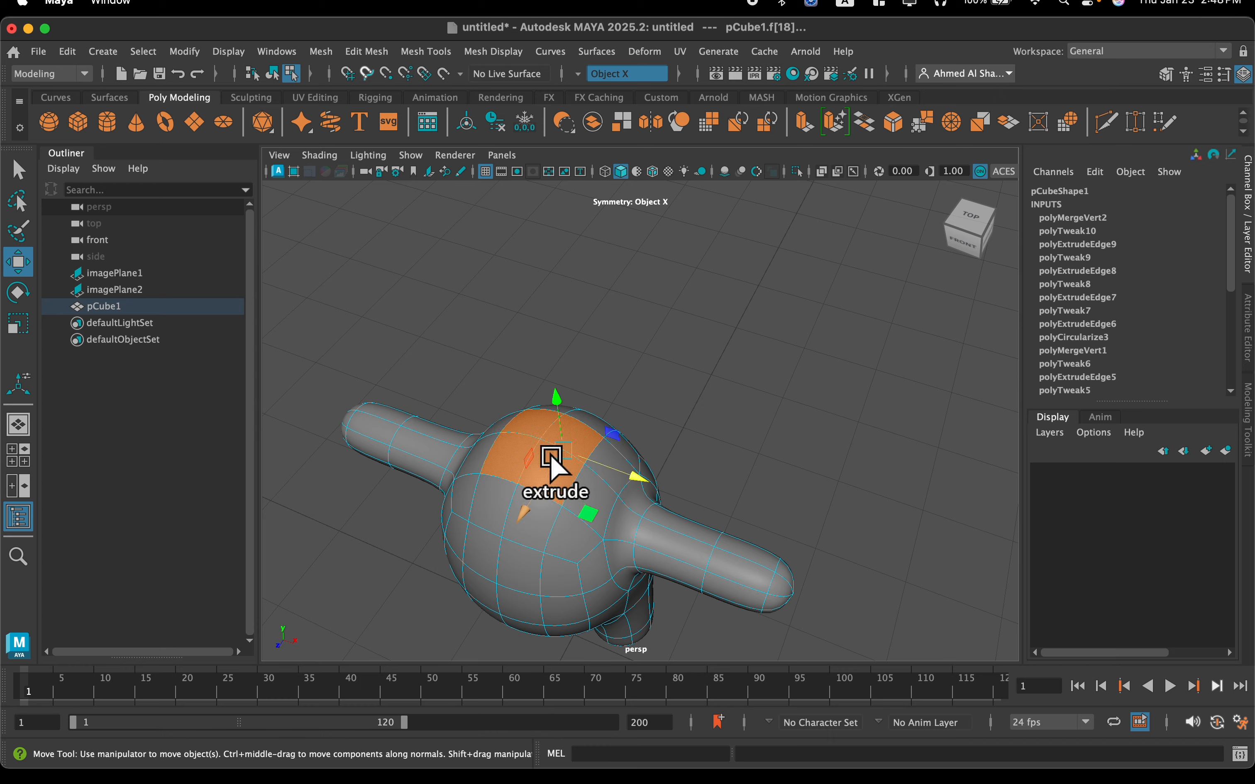
pyautogui.scroll(5, 534, 440)
pyautogui.keyDown('alt'); pyautogui.moveTo(532, 439); pyautogui.dragTo(592, 407); pyautogui.keyUp('alt')
pyautogui.press('BackSpace')
pyautogui.scroll(-5, 570, 457)
pyautogui.moveTo(594, 385); pyautogui.dragTo(649, 353, button='right')
# Create a polygon cube for the head and raise it above the body to about 4.138 in Y
pyautogui.scroll(-5, 622, 415)
pyautogui.keyDown('alt'); pyautogui.moveTo(622, 415); pyautogui.dragTo(625, 511, button='middle'); pyautogui.keyUp('alt')
pyautogui.click(77, 122)
pyautogui.moveTo(627, 525); pyautogui.dragTo(652, 346)
pyautogui.keyDown('alt'); pyautogui.moveTo(690, 459); pyautogui.dragTo(661, 465); pyautogui.keyUp('alt')
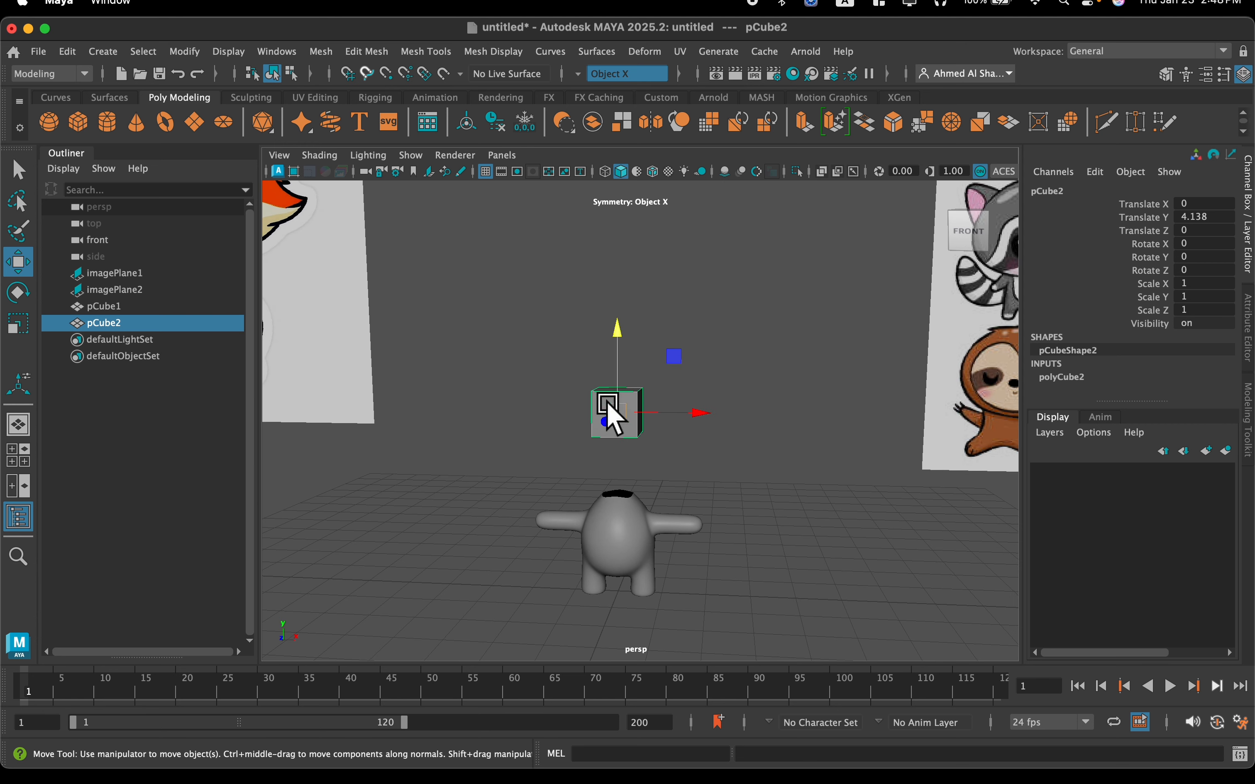
# Scale the head cube to 4 in X, Y and Z
pyautogui.scroll(5, 607, 404)
pyautogui.keyDown('alt'); pyautogui.moveTo(636, 483); pyautogui.dragTo(642, 388, button='middle'); pyautogui.keyUp('alt')
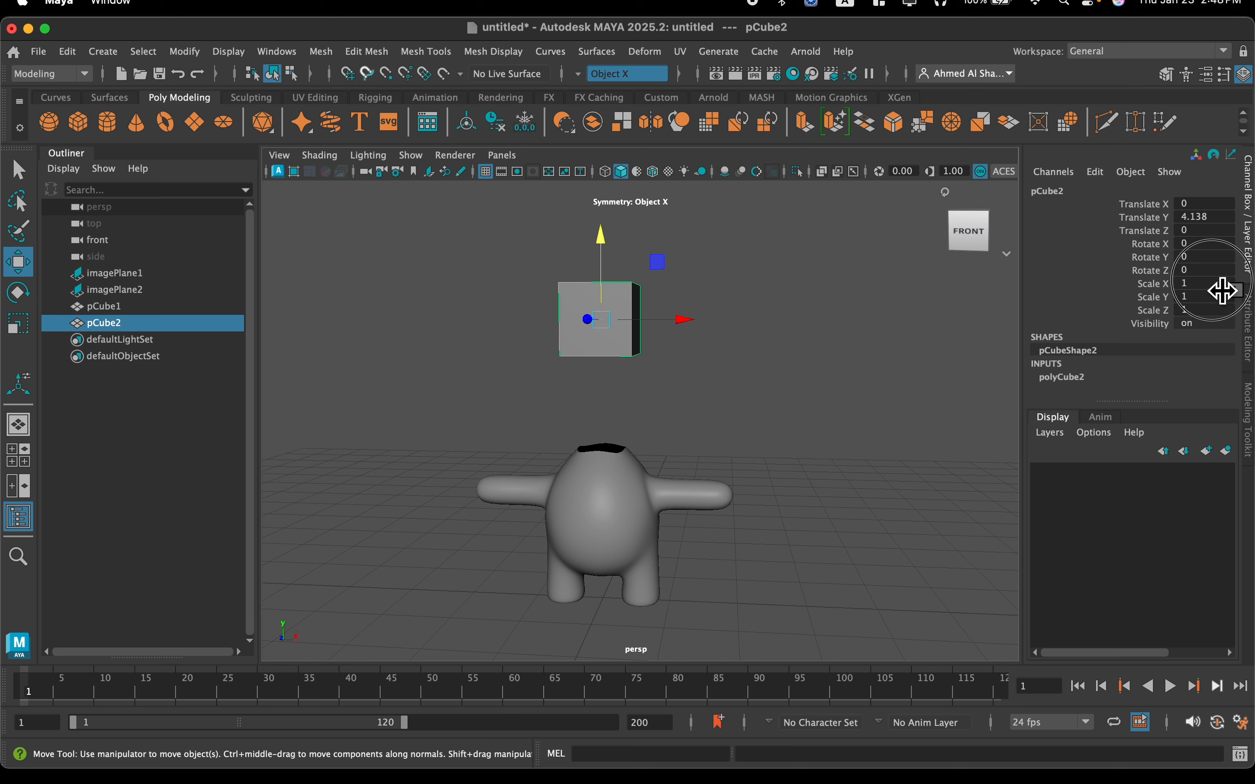
pyautogui.write('4')
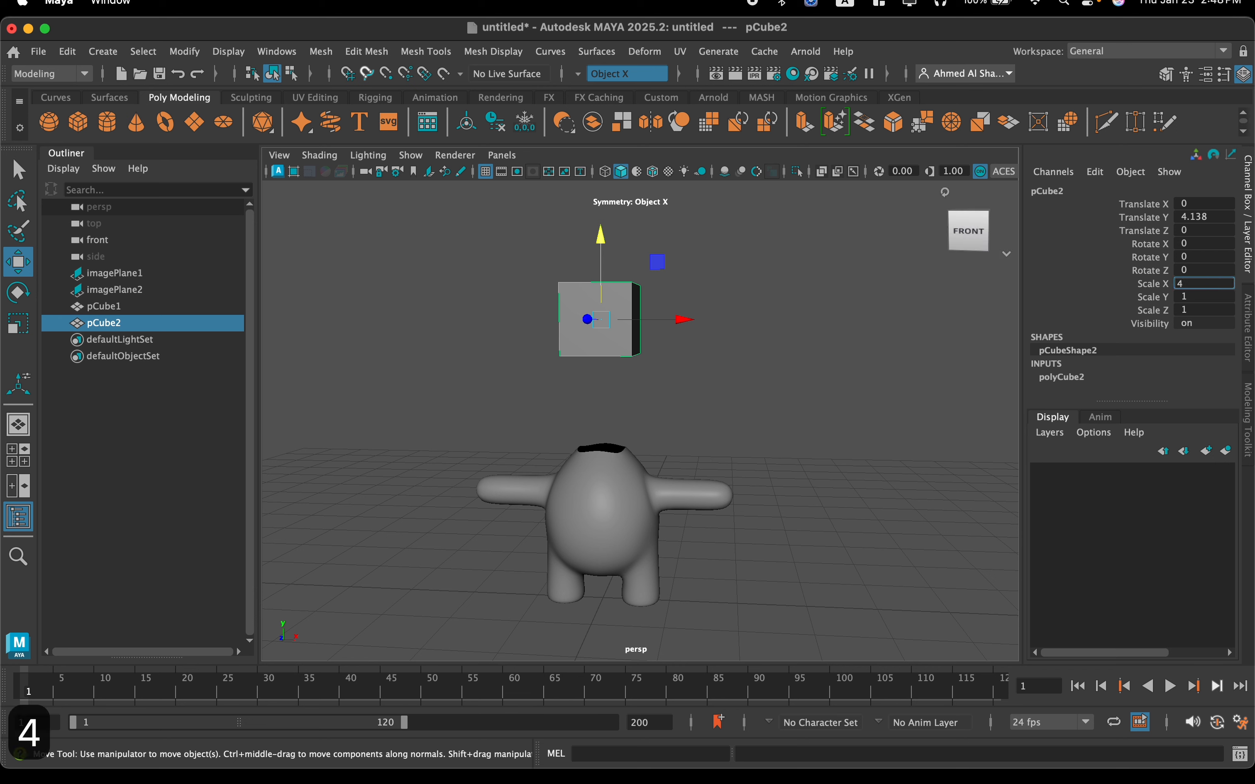
pyautogui.press('Tab')
pyautogui.write('4')
pyautogui.press('Tab')
pyautogui.write('4')
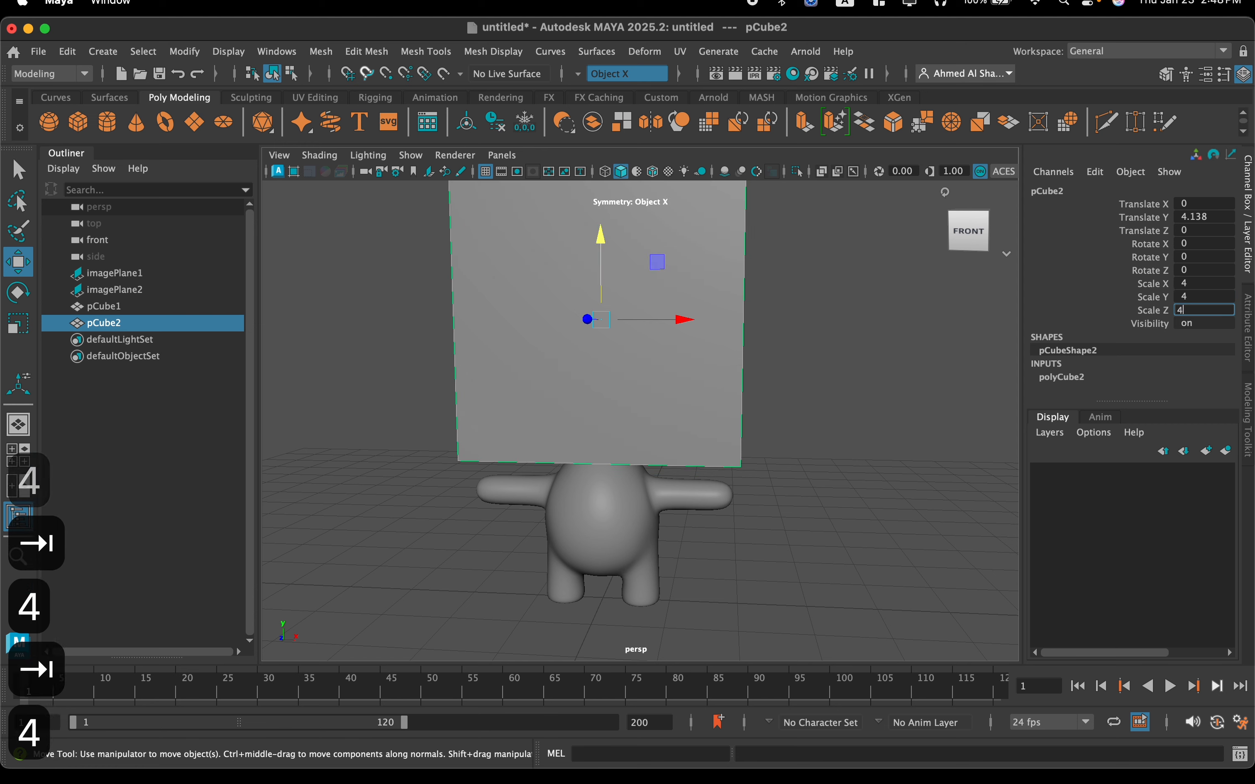
pyautogui.press('Return')
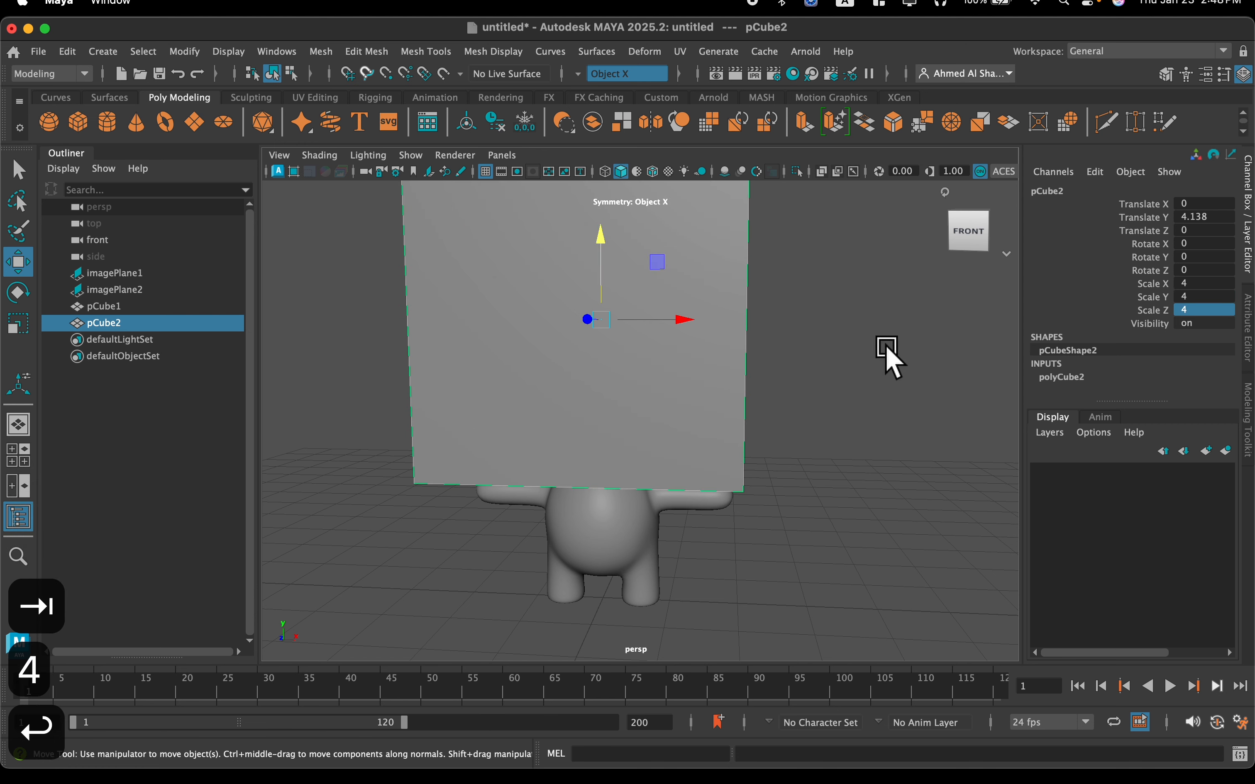
# Show the head cube in smooth preview and position it above the body at about 4.912 in Y
pyautogui.scroll(-2, 855, 342)
pyautogui.keyDown('alt'); pyautogui.moveTo(784, 321); pyautogui.dragTo(736, 392); pyautogui.keyUp('alt')
pyautogui.moveTo(591, 357); pyautogui.dragTo(620, 342)
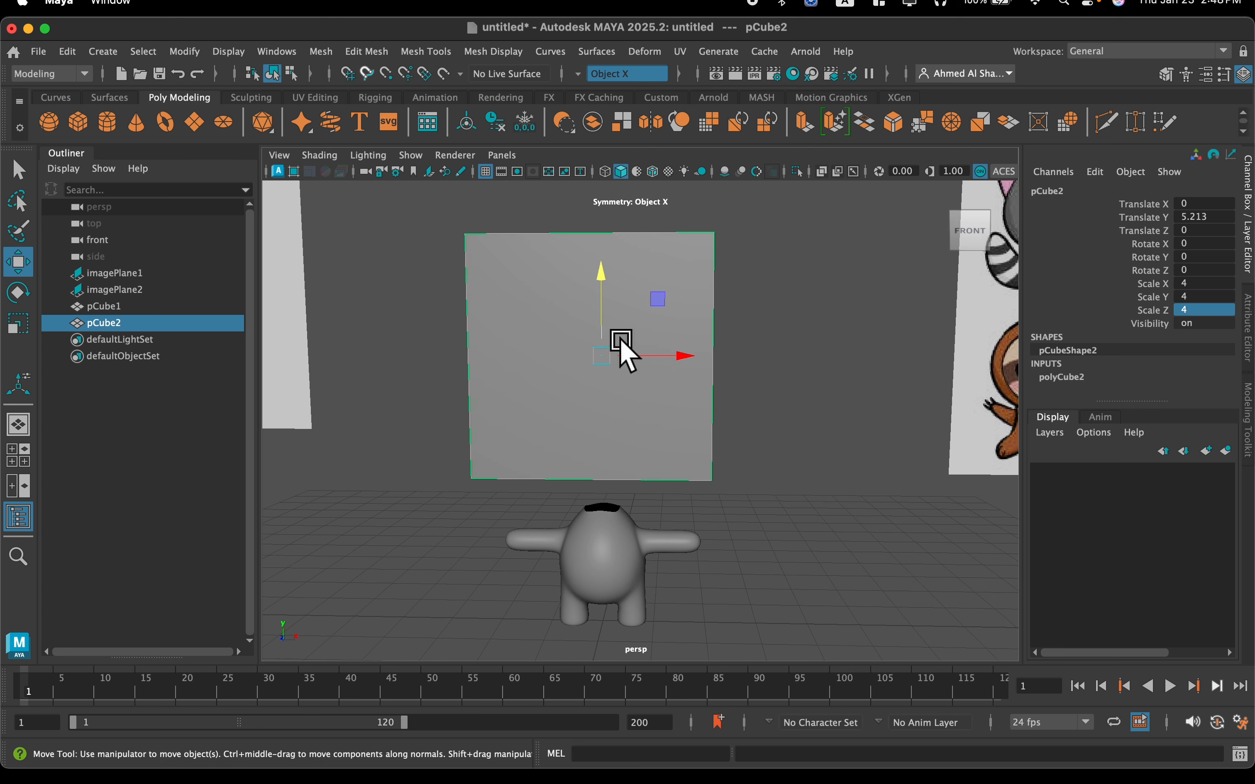
pyautogui.press('3')
pyautogui.scroll(3, 597, 307)
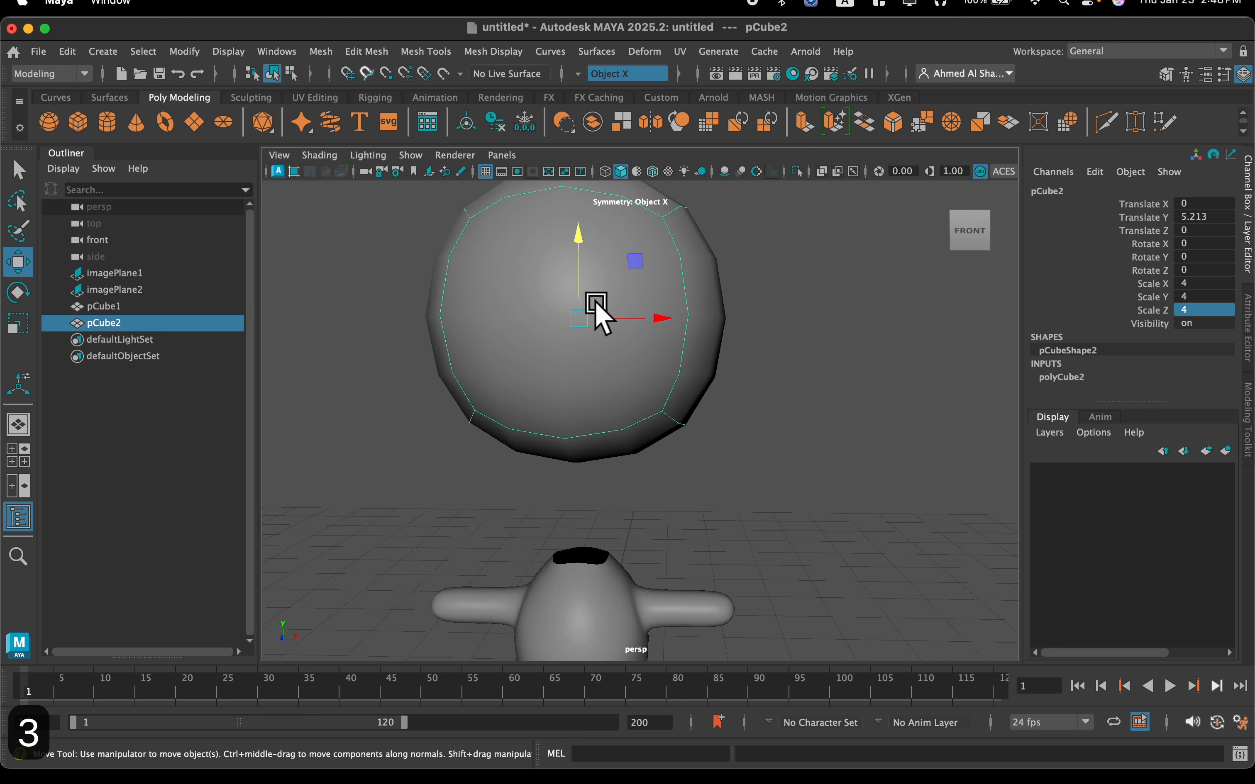
pyautogui.moveTo(578, 253); pyautogui.dragTo(582, 280)
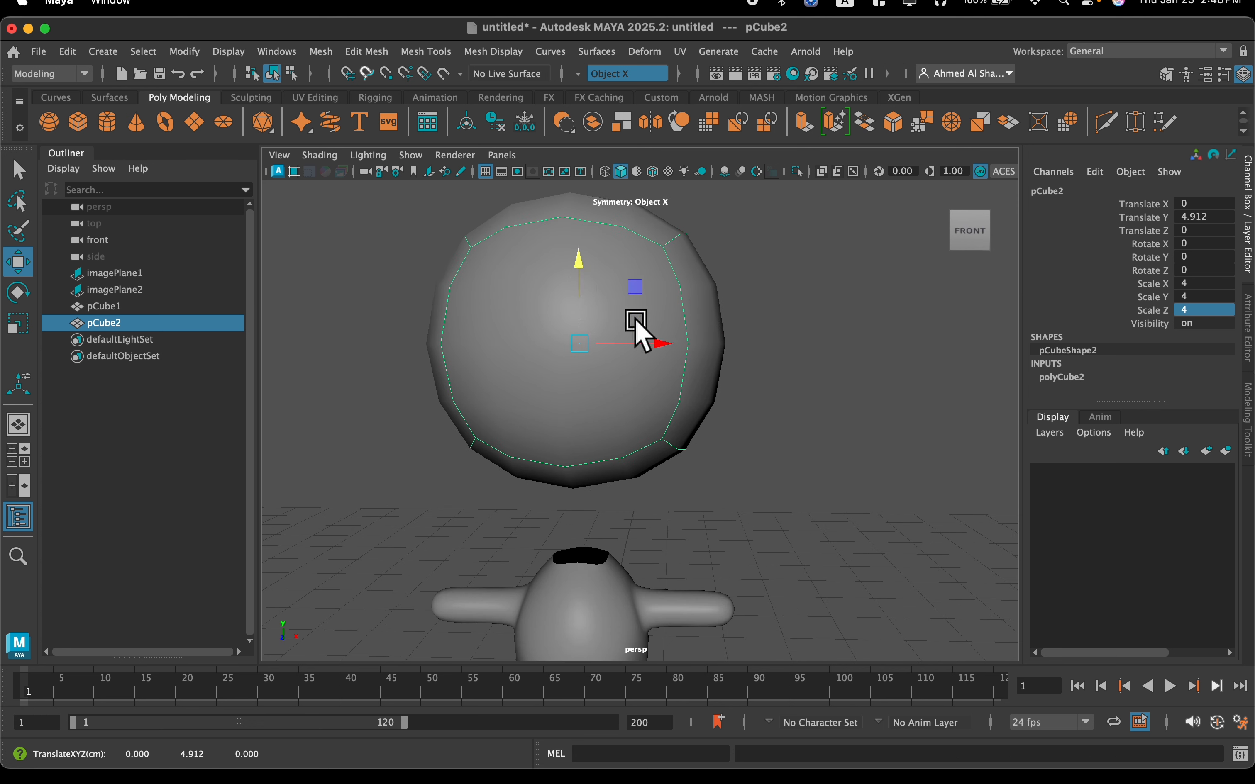
# Smooth the head cube's mesh with 2 divisions
pyautogui.moveTo(631, 326)
pyautogui.keyDown('alt'); pyautogui.mouseDown()
pyautogui.moveTo(573, 335)
pyautogui.moveTo(634, 328)
pyautogui.moveTo(619, 328)
pyautogui.mouseUp(); pyautogui.keyUp('alt')
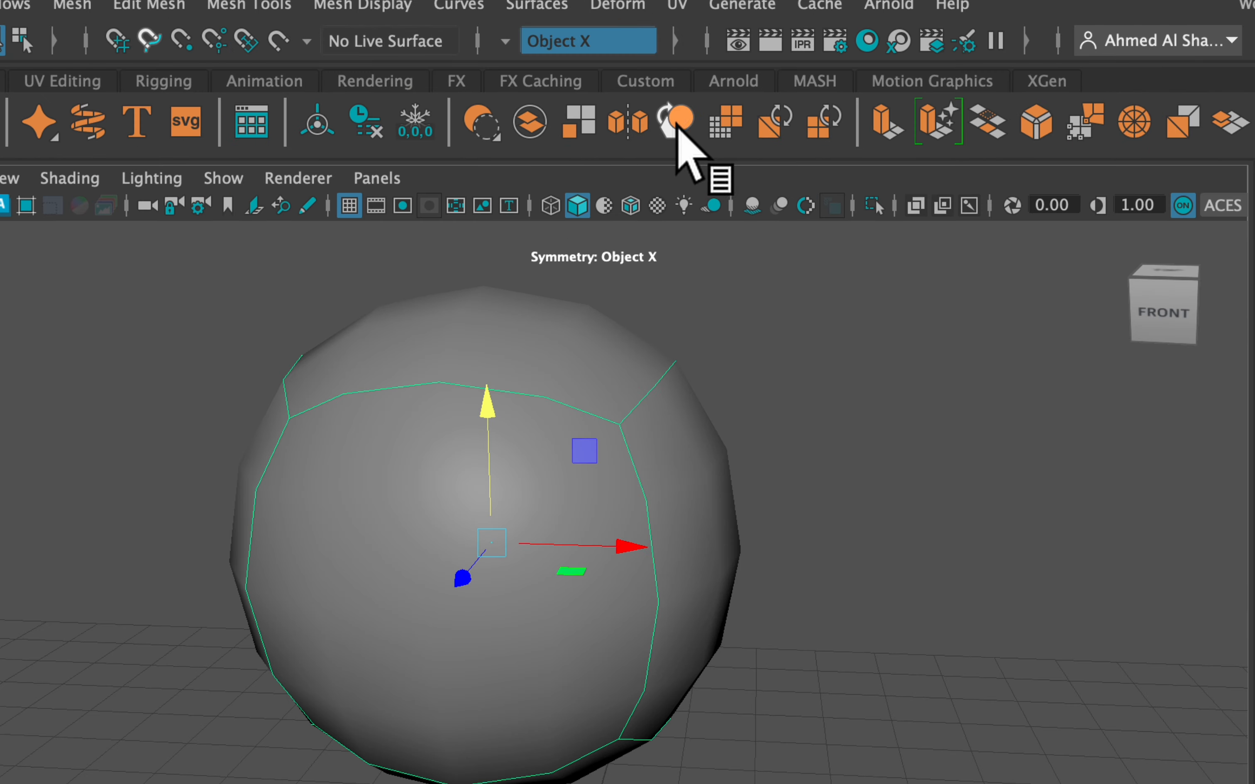
pyautogui.click(682, 134)
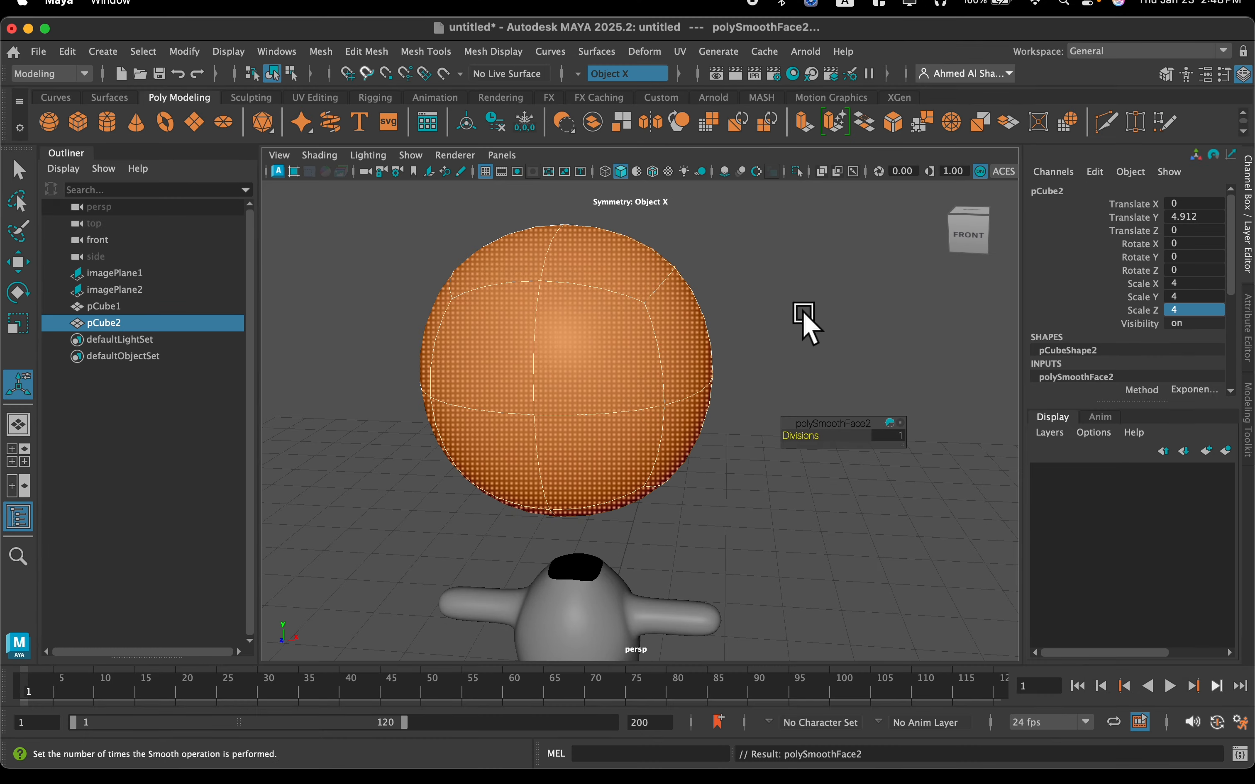
pyautogui.moveTo(805, 439); pyautogui.dragTo(807, 439)
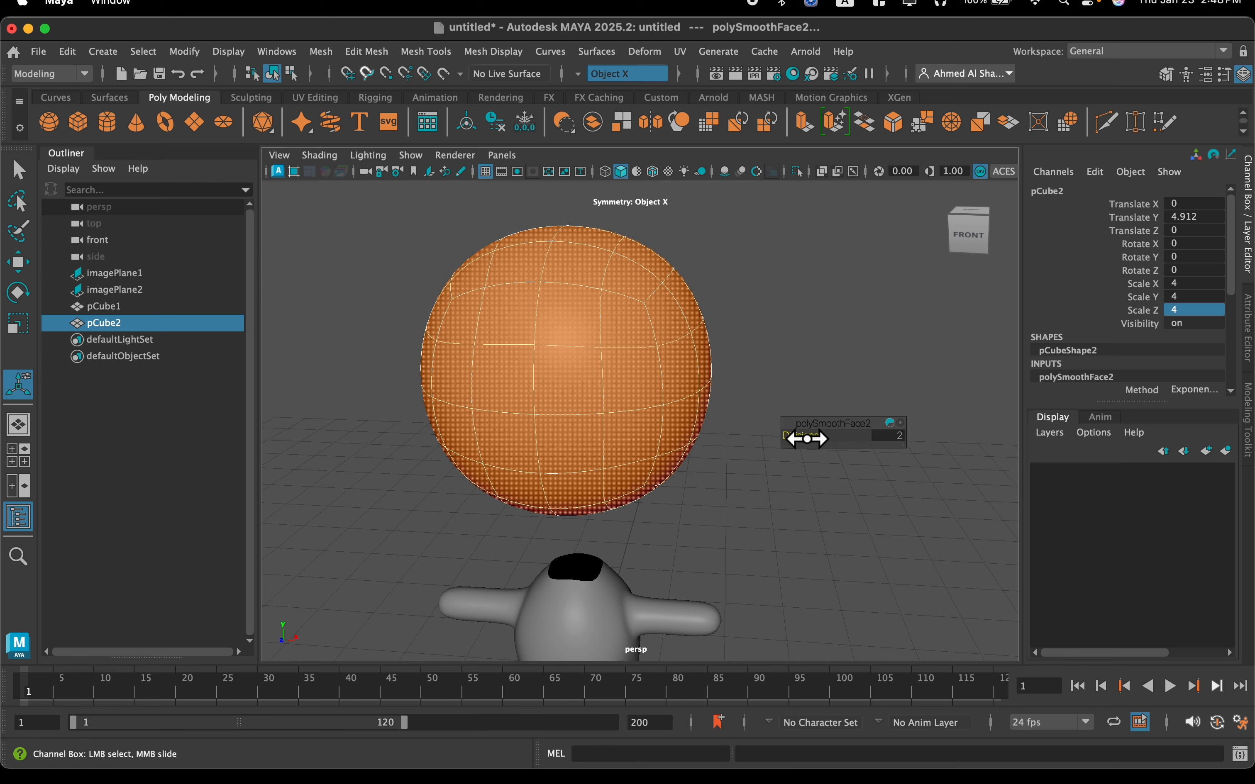
# Delete the central faces on the underside of the head to open a hole facing the neck
pyautogui.keyDown('alt'); pyautogui.moveTo(558, 524); pyautogui.dragTo(591, 334); pyautogui.keyUp('alt')
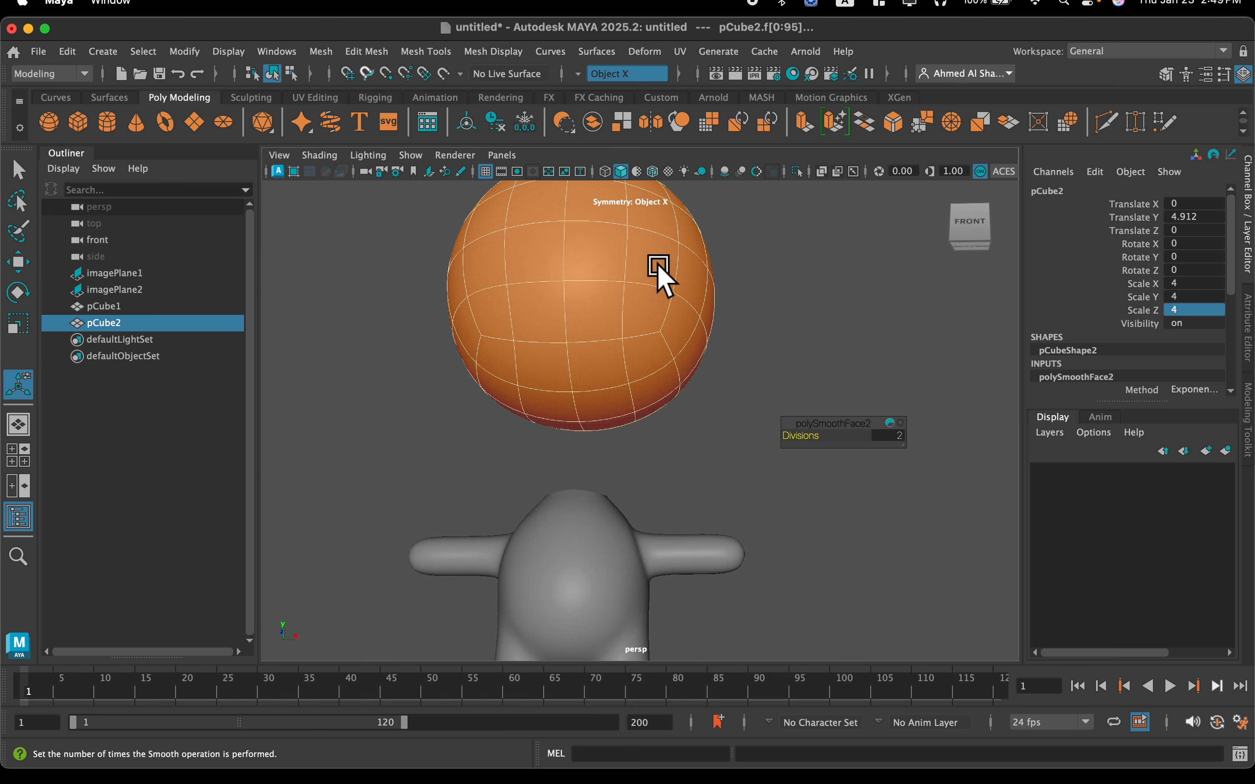
pyautogui.keyDown('alt'); pyautogui.moveTo(585, 514); pyautogui.dragTo(562, 601); pyautogui.keyUp('alt')
pyautogui.scroll(5, 547, 485)
pyautogui.keyDown('alt'); pyautogui.moveTo(547, 508); pyautogui.dragTo(550, 467); pyautogui.keyUp('alt')
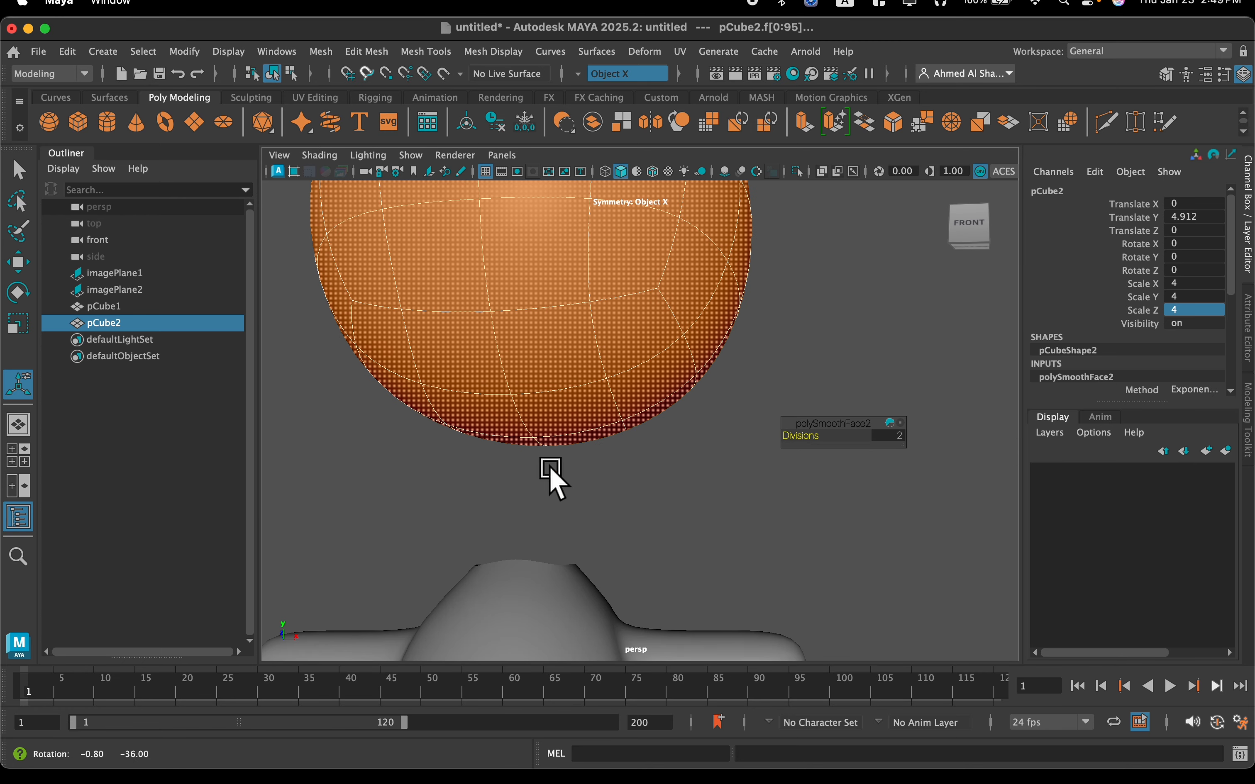
pyautogui.moveTo(542, 294); pyautogui.dragTo(522, 347, button='right')
pyautogui.moveTo(486, 300); pyautogui.dragTo(525, 350, button='right')
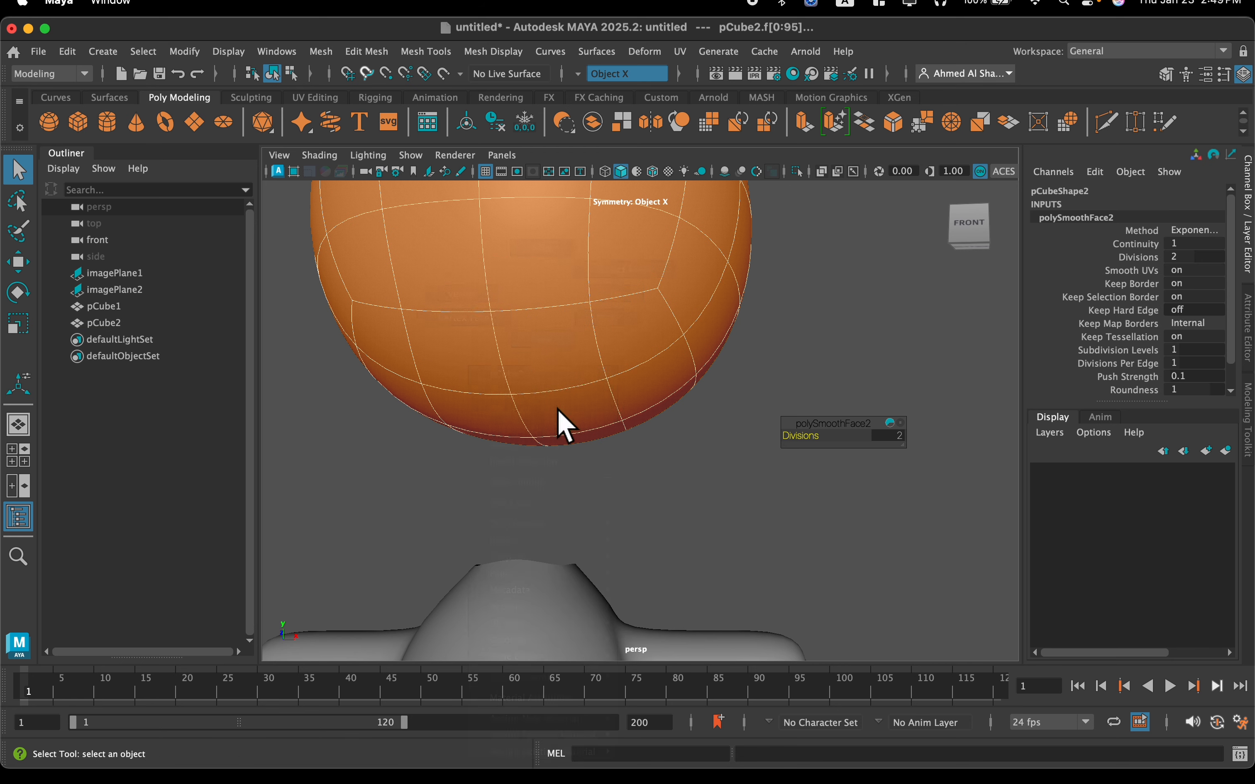
pyautogui.click(574, 364)
pyautogui.keyDown('alt'); pyautogui.moveTo(573, 364); pyautogui.dragTo(563, 409); pyautogui.keyUp('alt')
pyautogui.click(607, 320)
pyautogui.keyDown('alt'); pyautogui.moveTo(606, 320); pyautogui.dragTo(654, 337); pyautogui.keyUp('alt')
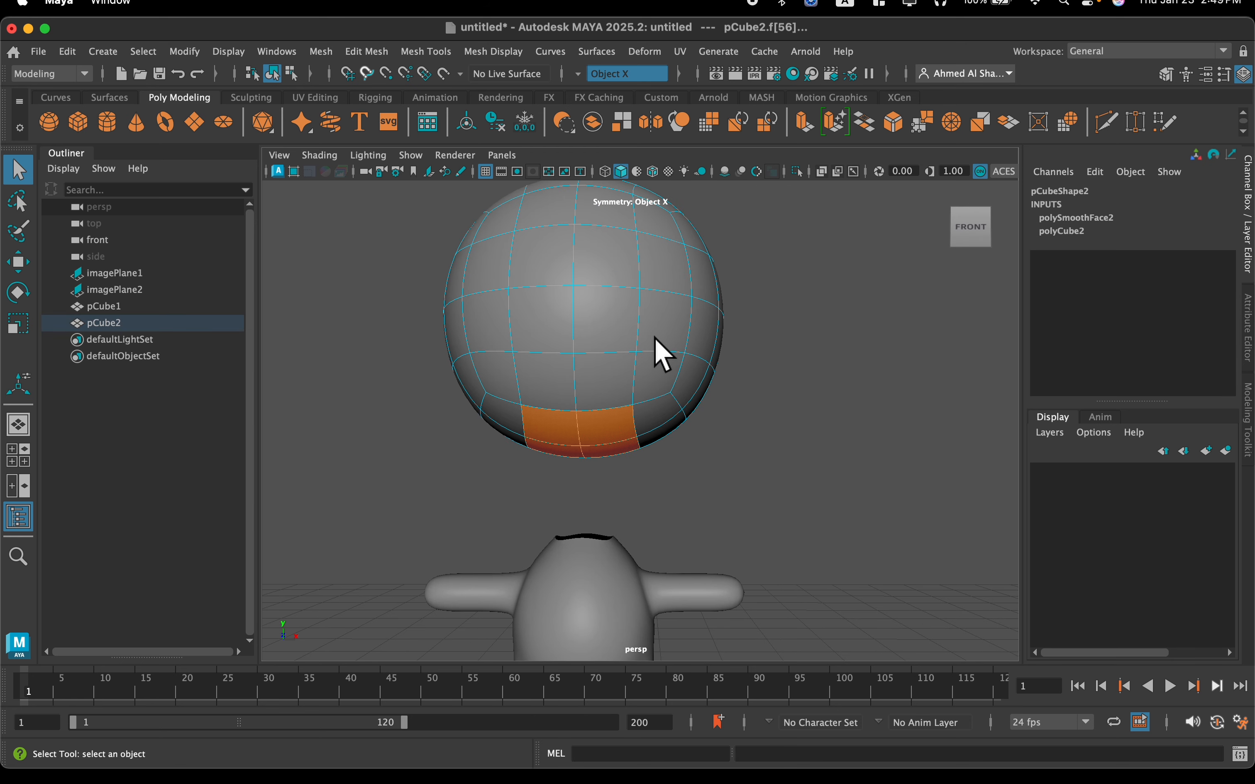
pyautogui.press('BackSpace')
# Circularize the border edges of the head's underside opening with Normal Orientation set to Face
pyautogui.keyDown('alt'); pyautogui.moveTo(636, 437); pyautogui.dragTo(601, 447); pyautogui.keyUp('alt')
pyautogui.scroll(-3, 606, 459)
pyautogui.scroll(5, 604, 332)
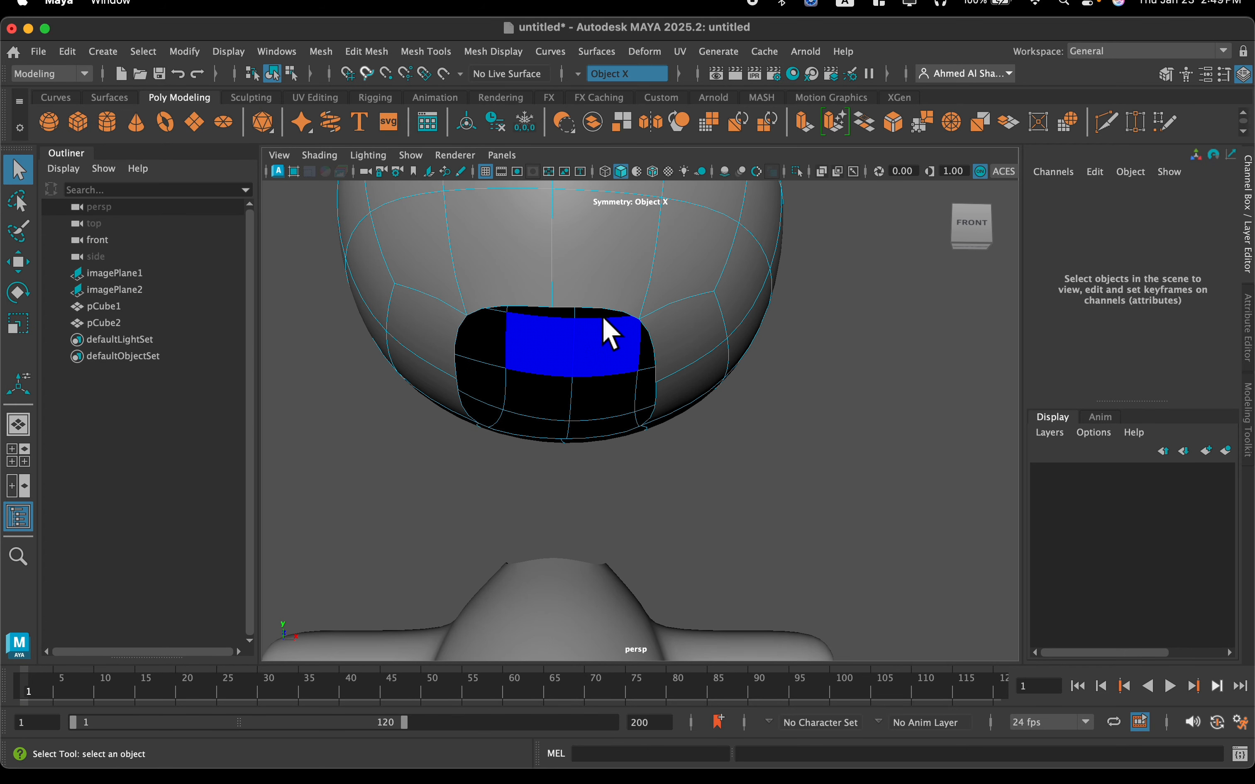
pyautogui.moveTo(602, 294); pyautogui.dragTo(594, 257, button='right')
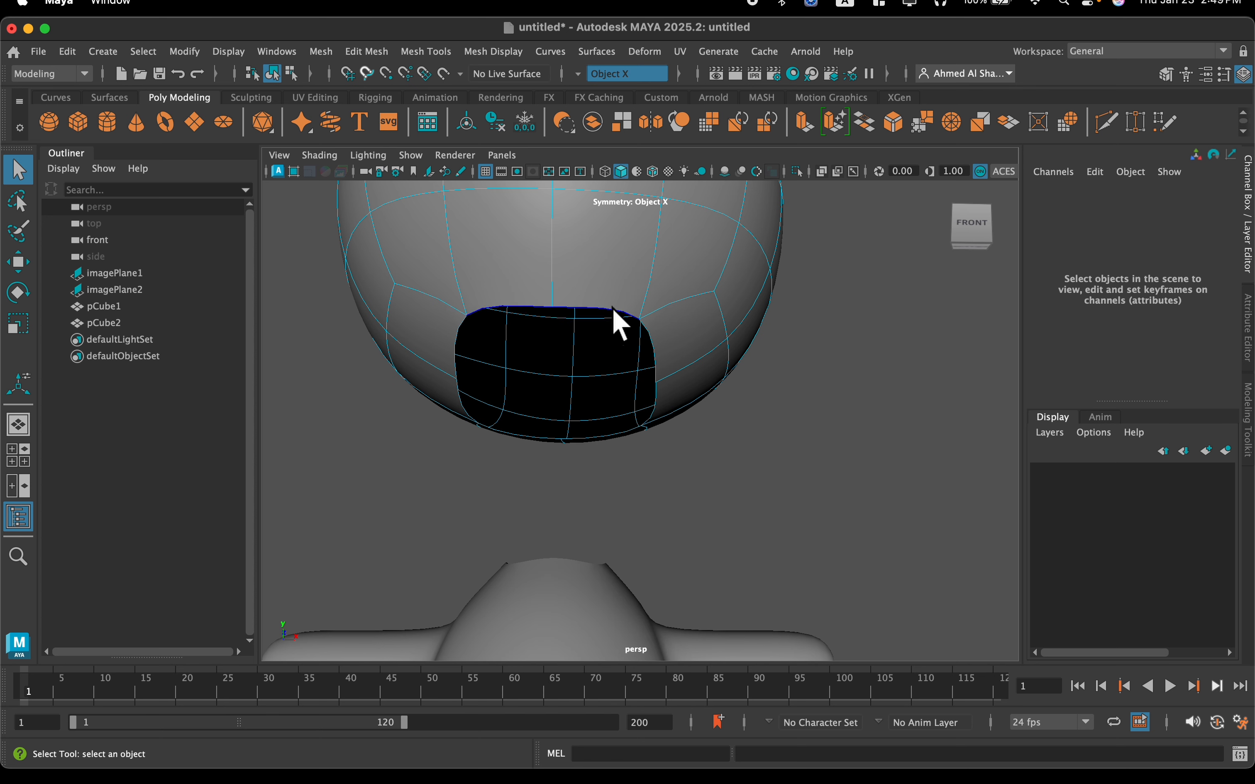
pyautogui.click(613, 310)
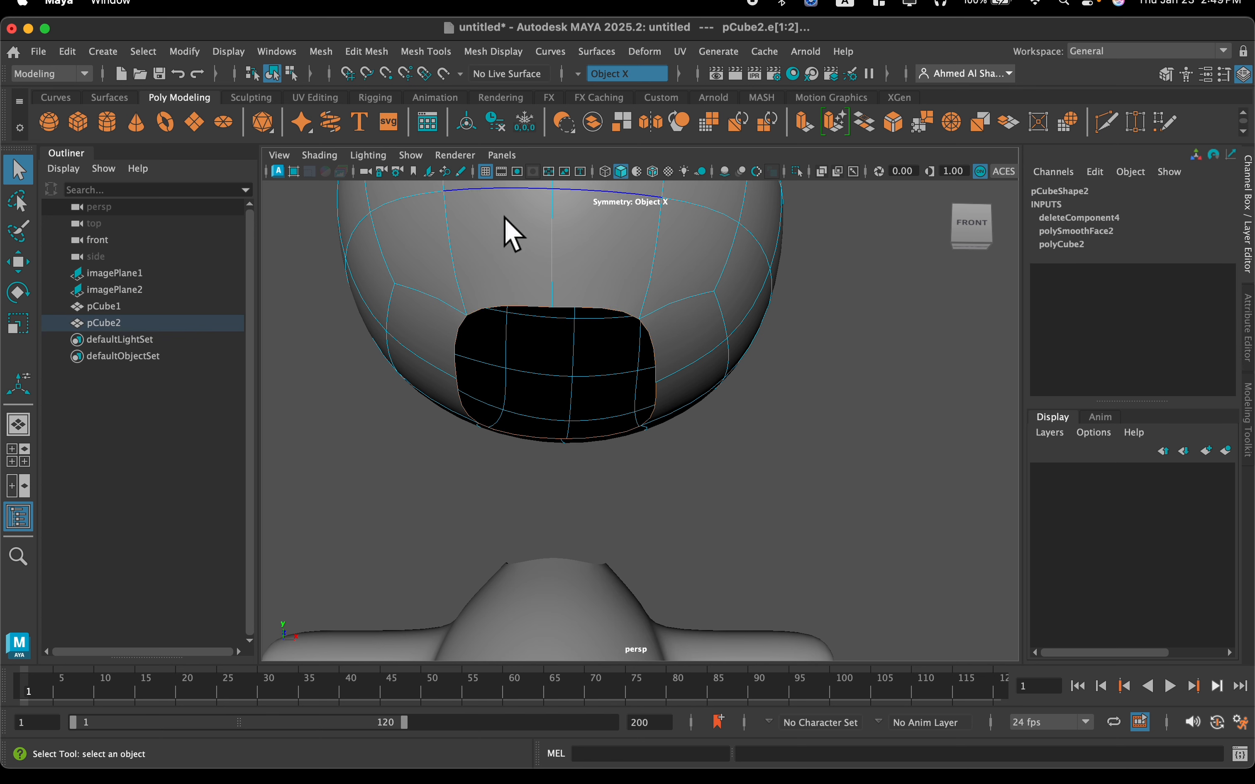
pyautogui.click(320, 52)
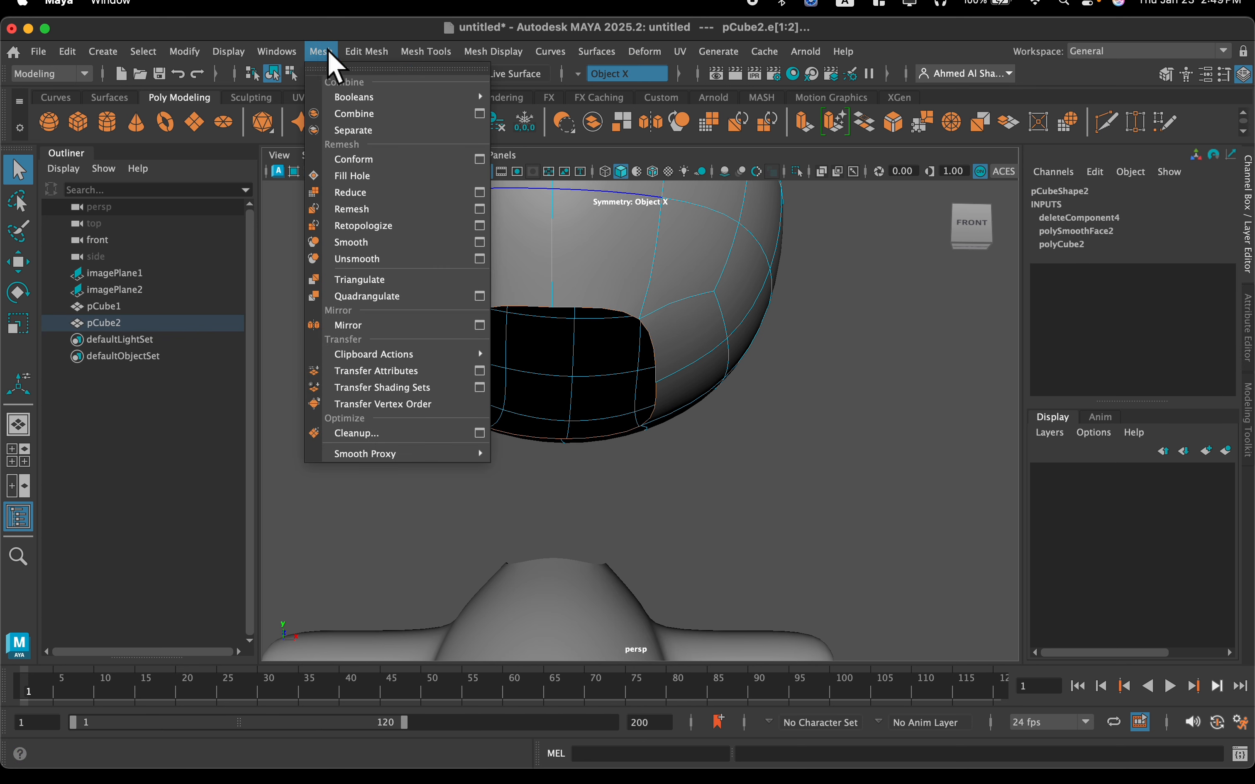
pyautogui.moveTo(366, 52)
pyautogui.click(413, 151)
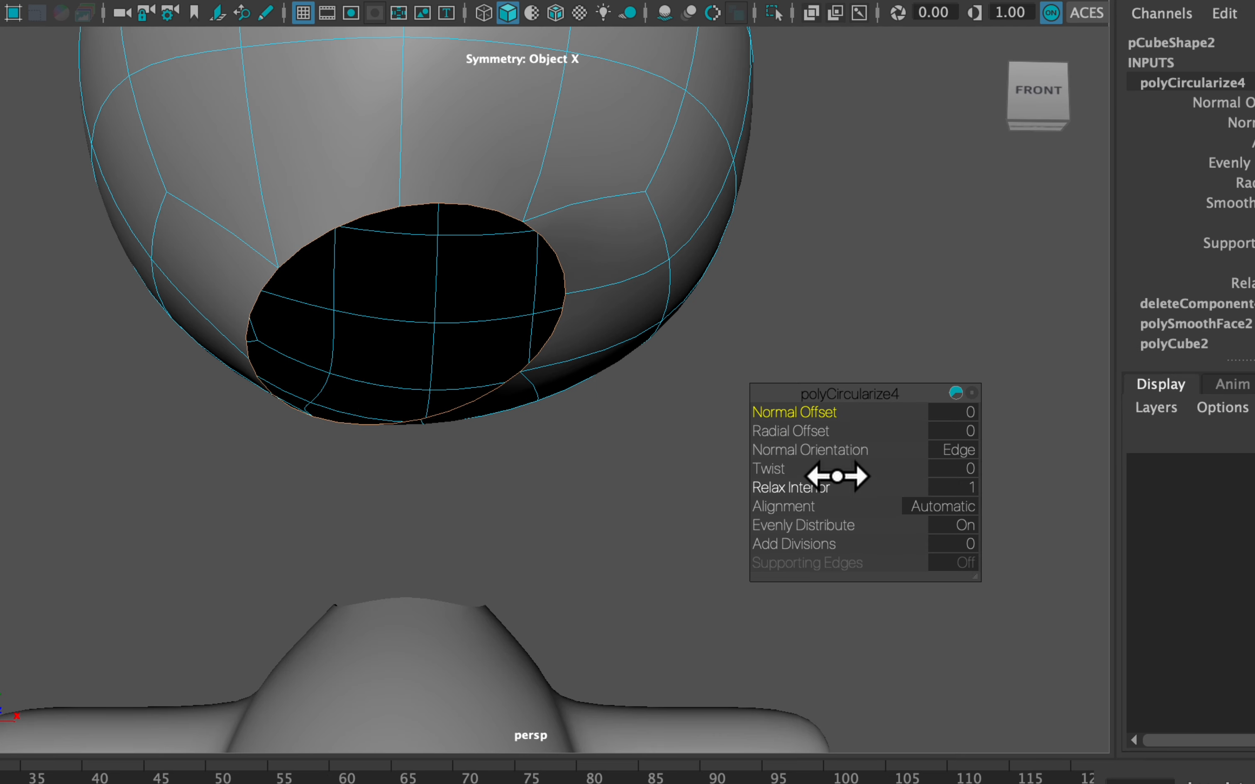
pyautogui.moveTo(822, 452)
pyautogui.mouseDown()
pyautogui.moveTo(902, 452)
pyautogui.moveTo(806, 437)
pyautogui.mouseUp()
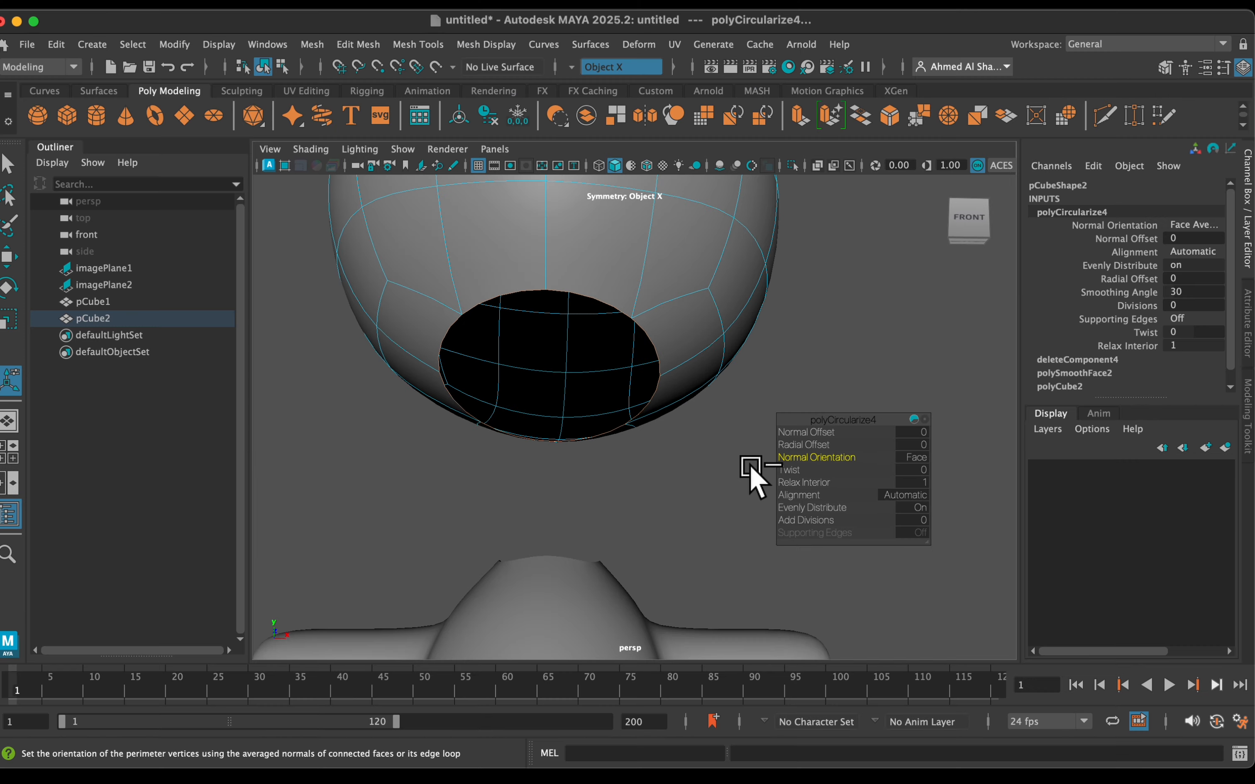
# Circularize the border edges of the body's neck opening with Normal Orientation set to Face
pyautogui.keyDown('alt'); pyautogui.moveTo(705, 470); pyautogui.dragTo(577, 494); pyautogui.keyUp('alt')
pyautogui.keyDown('alt'); pyautogui.moveTo(667, 495); pyautogui.dragTo(619, 426); pyautogui.keyUp('alt')
pyautogui.moveTo(610, 443); pyautogui.dragTo(606, 223, button='right')
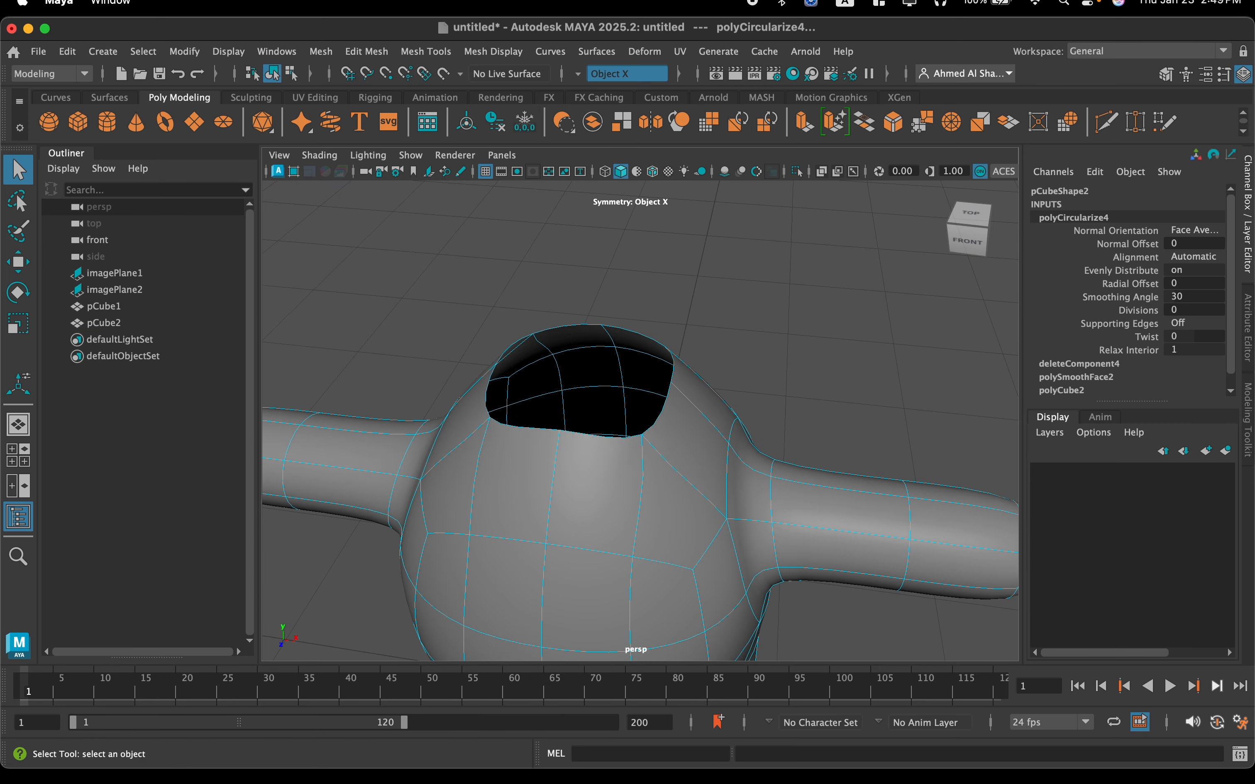
pyautogui.click(610, 437)
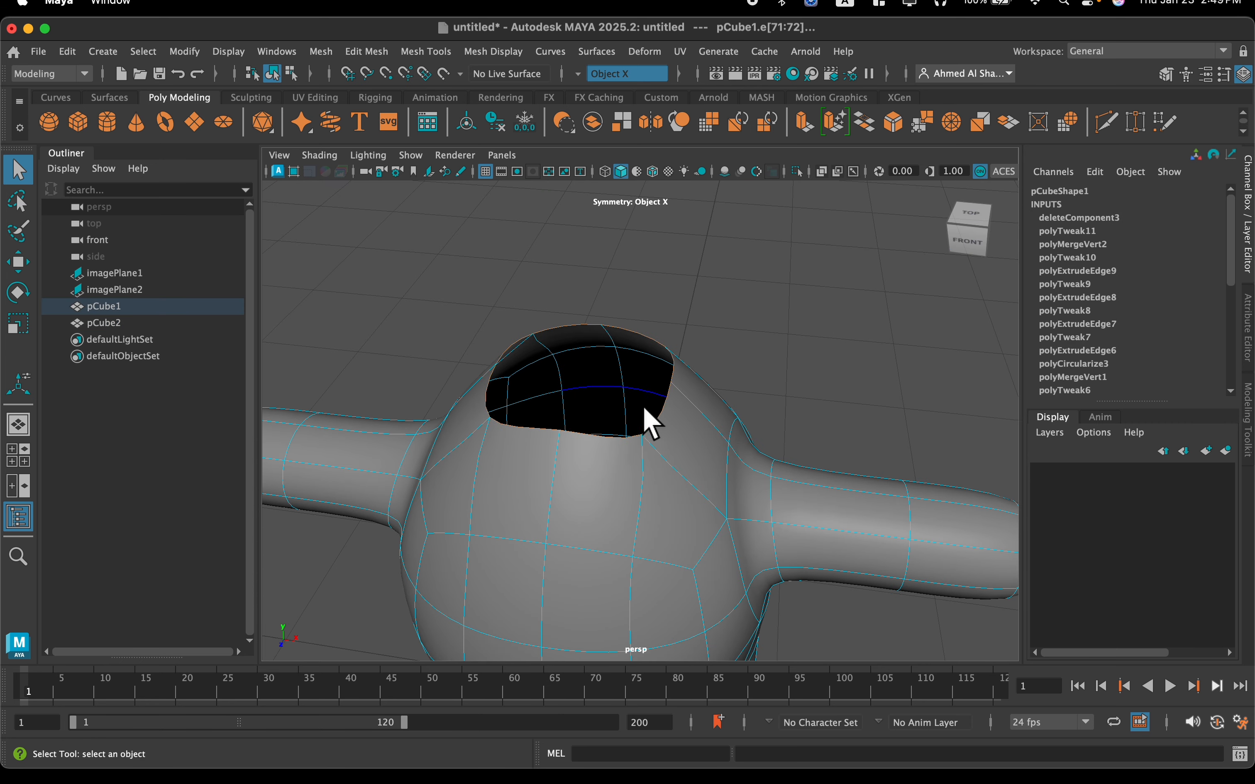
pyautogui.click(387, 56)
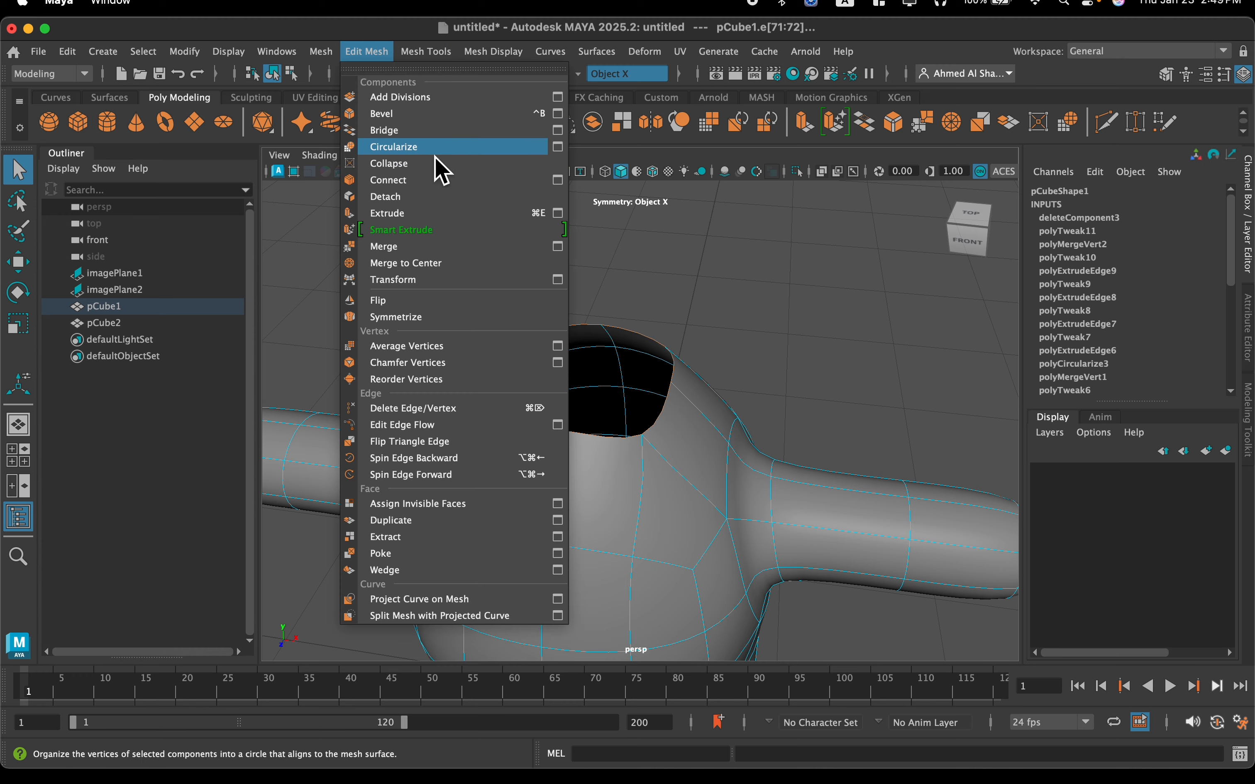
pyautogui.click(436, 152)
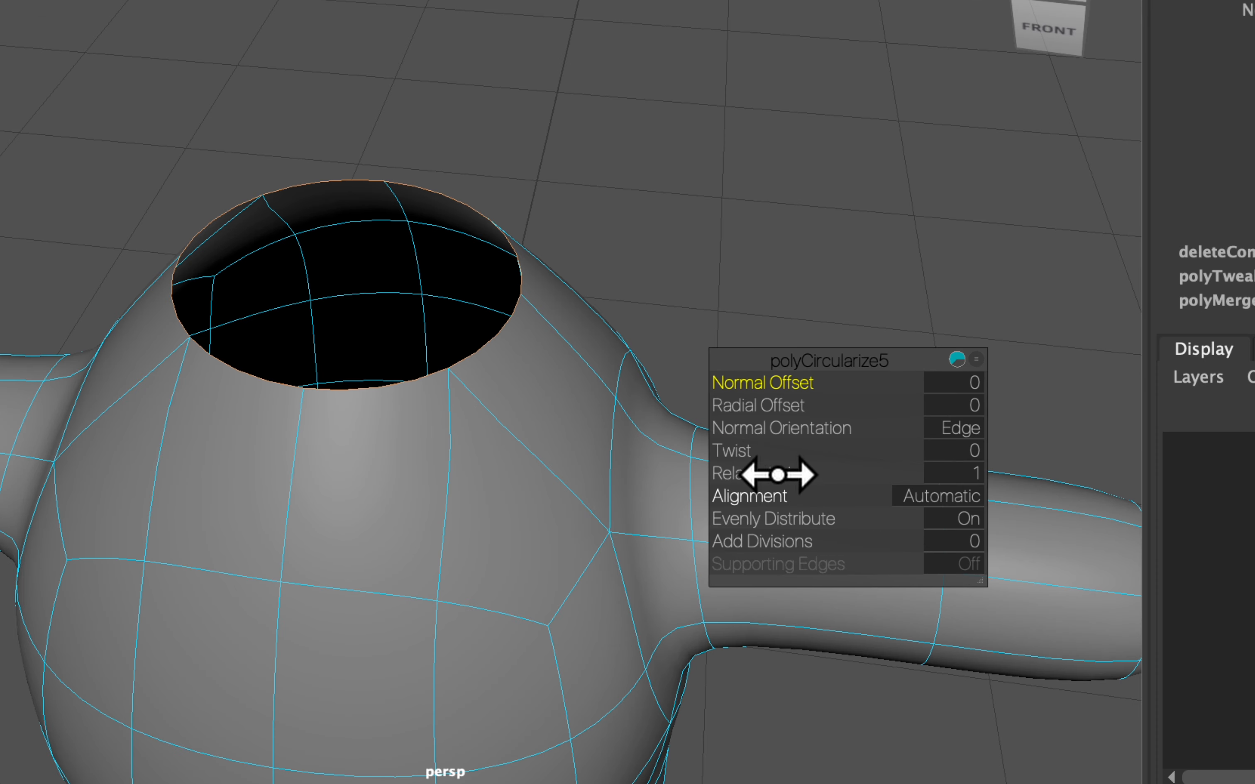
pyautogui.moveTo(751, 428); pyautogui.dragTo(718, 427)
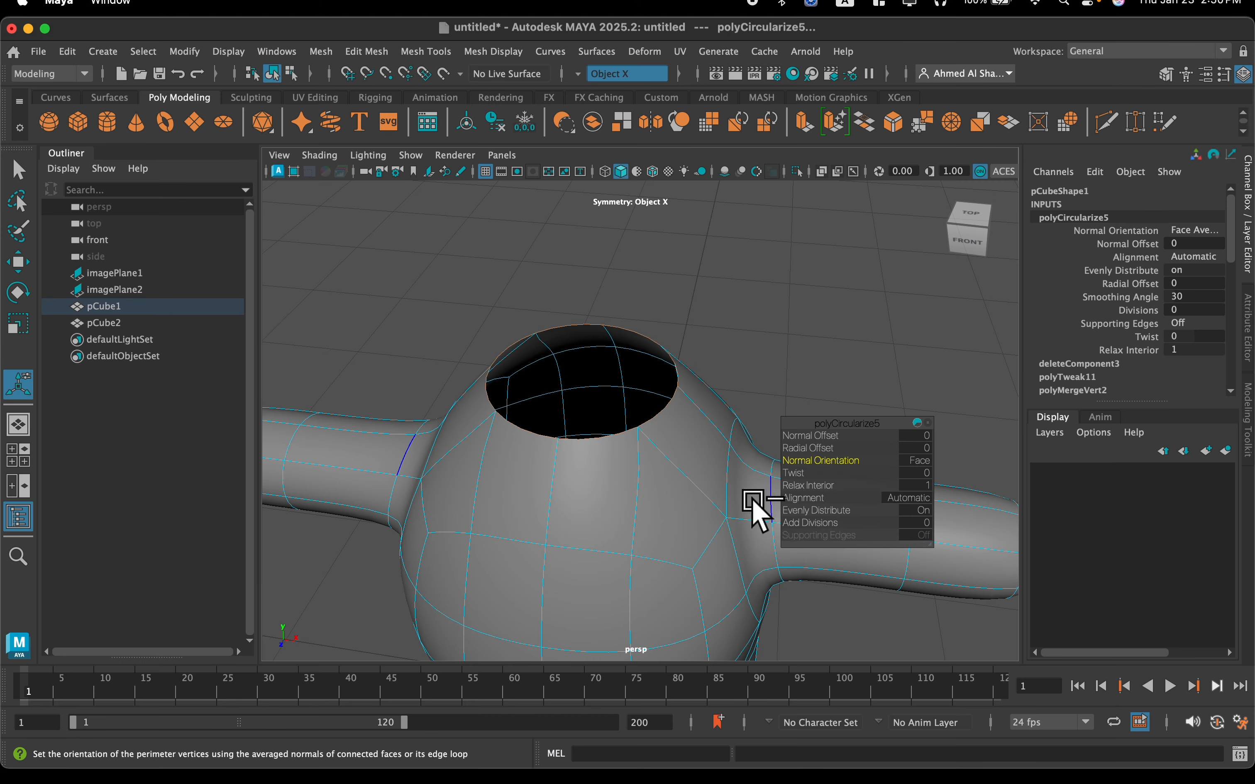
# Try to bridge the border edges of the head's underside opening and the body's neck opening while they are separate objects
pyautogui.scroll(-5, 654, 513)
pyautogui.keyDown('alt'); pyautogui.moveTo(657, 477); pyautogui.dragTo(648, 432); pyautogui.keyUp('alt')
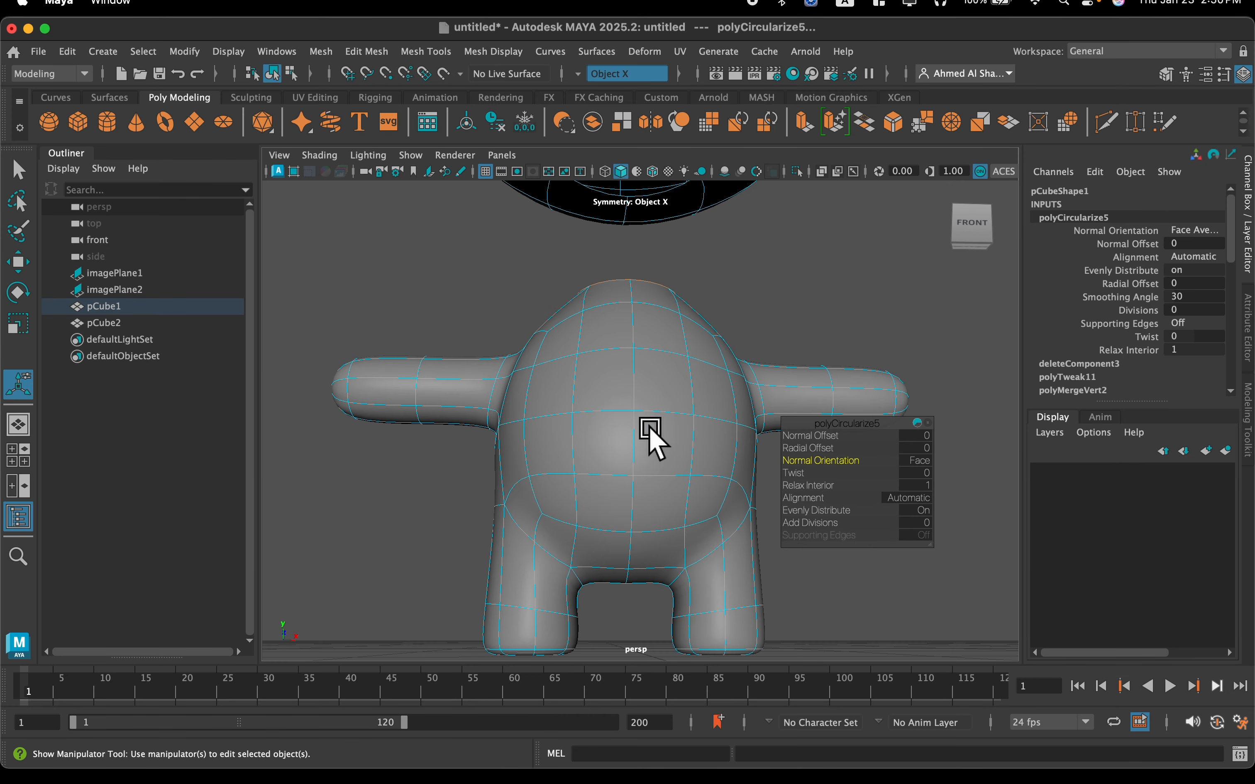
pyautogui.keyDown('alt'); pyautogui.moveTo(675, 345); pyautogui.dragTo(635, 511, button='middle'); pyautogui.keyUp('alt')
pyautogui.keyDown('alt'); pyautogui.moveTo(627, 434); pyautogui.dragTo(617, 453); pyautogui.keyUp('alt')
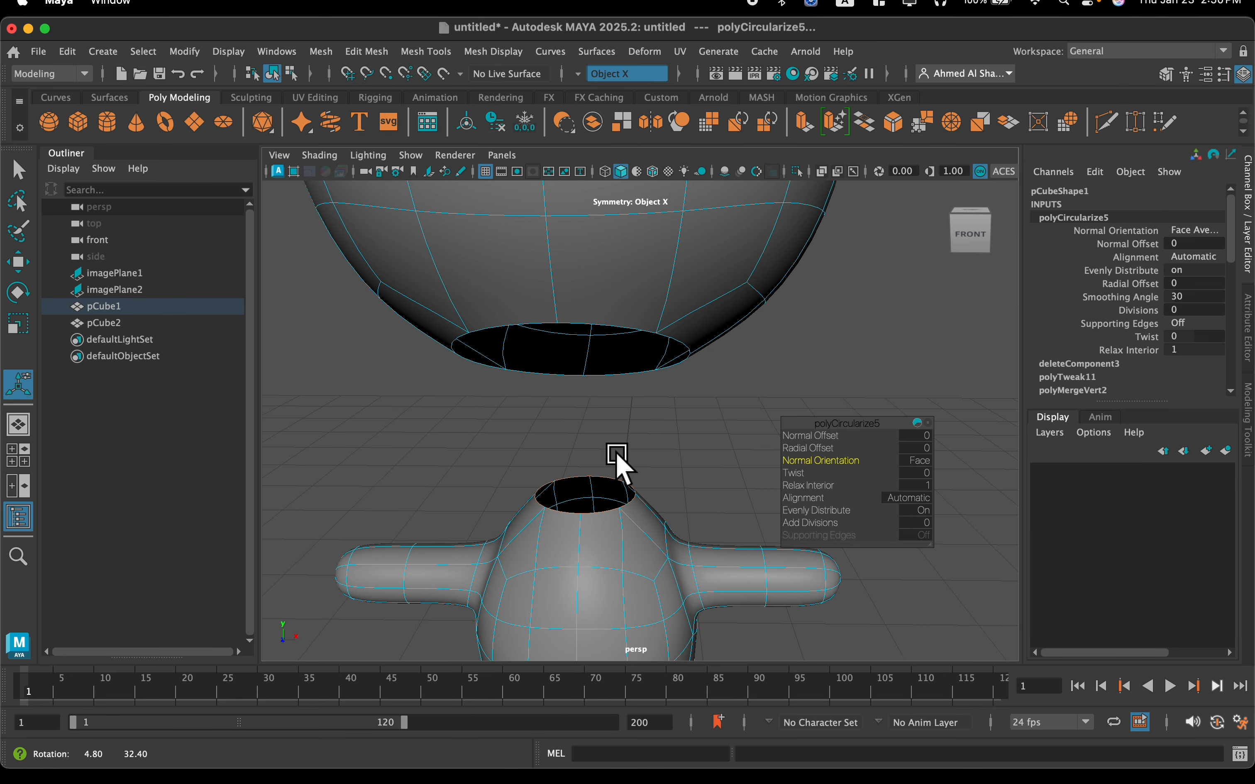
pyautogui.click(625, 325)
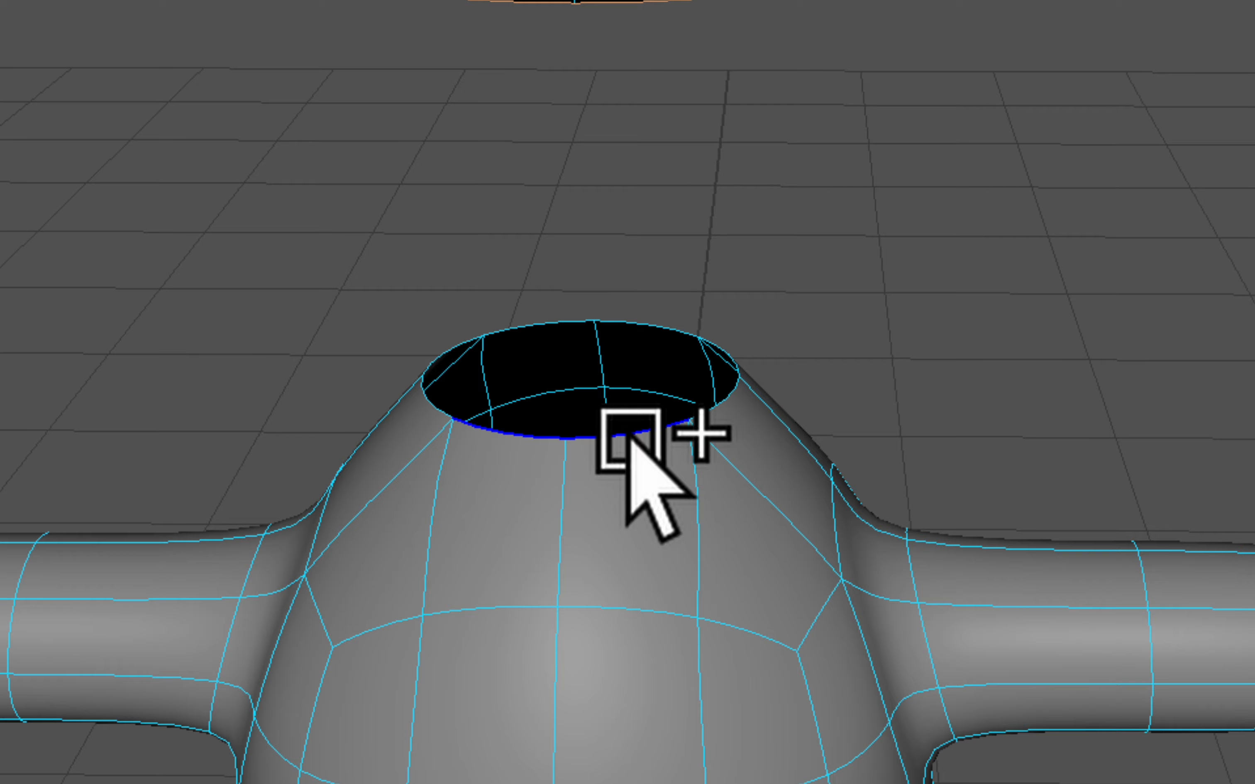
pyautogui.keyDown('shift'); pyautogui.doubleClick(631, 436); pyautogui.keyUp('shift')
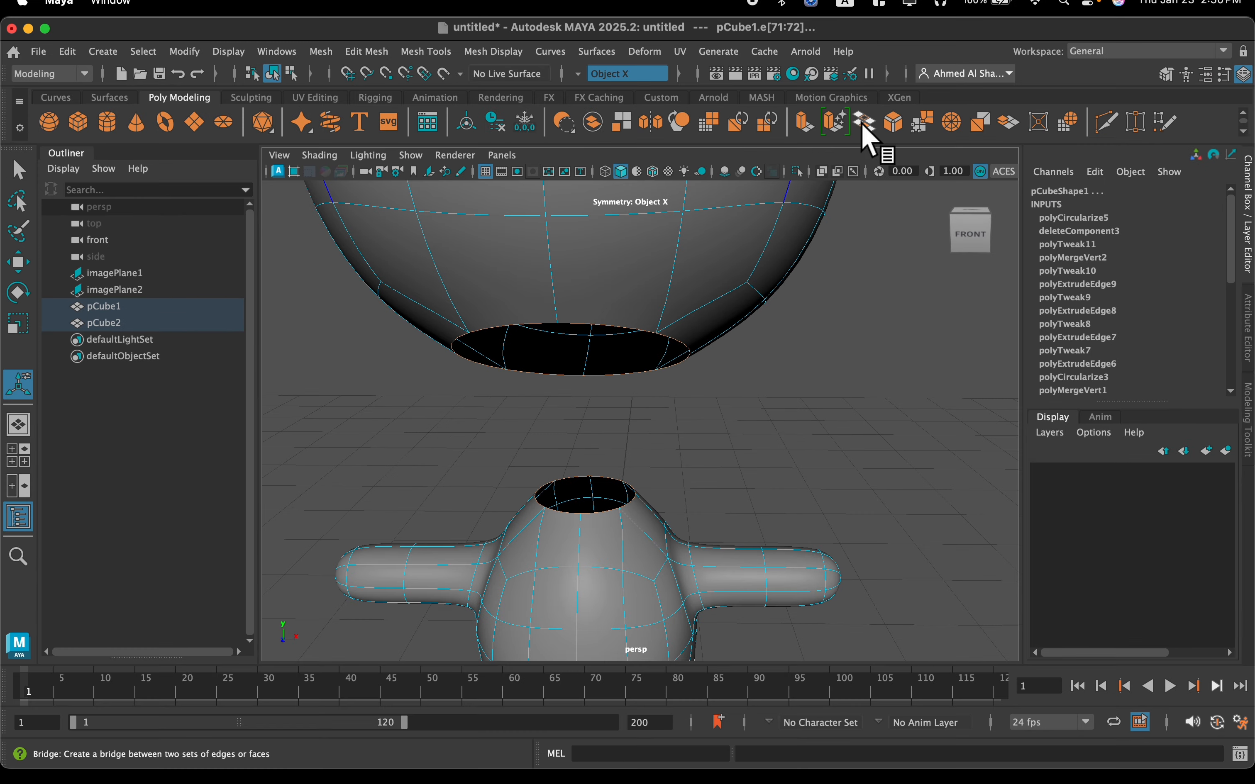
pyautogui.click(863, 125)
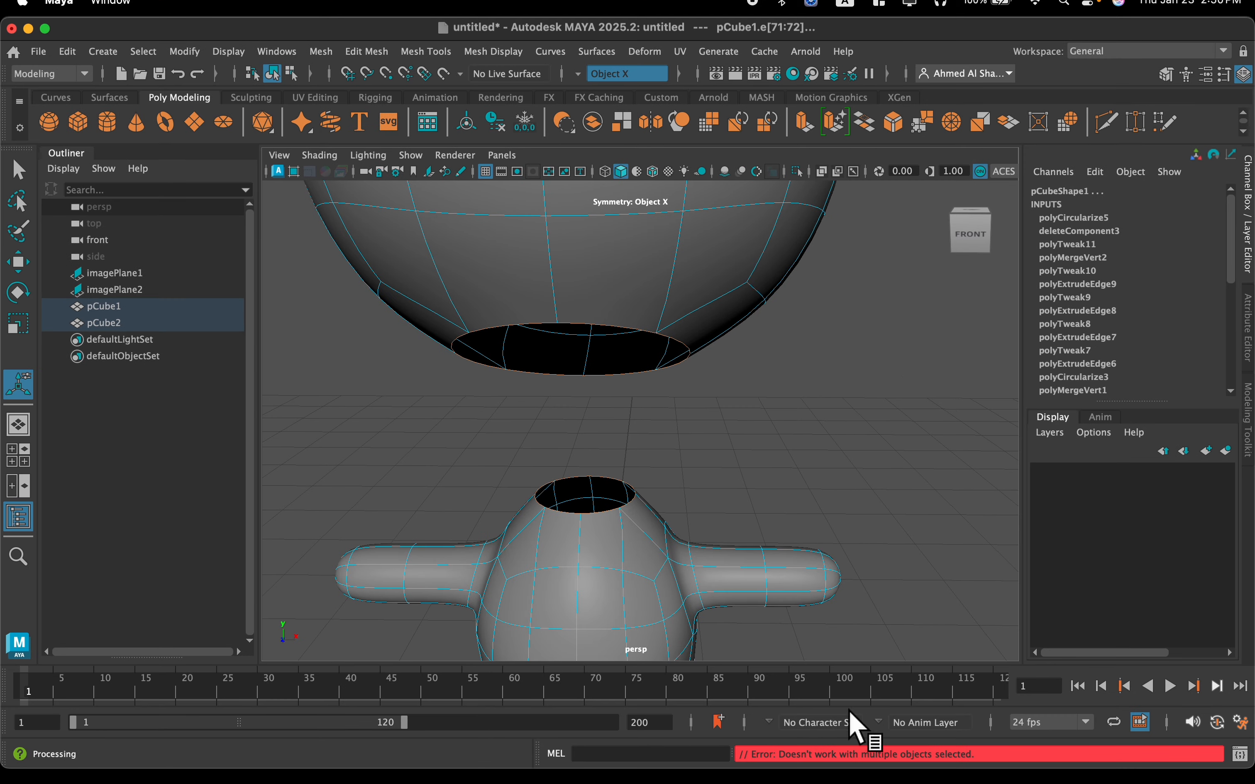
# Combine the head and the body into a single mesh
pyautogui.scroll(-5, 673, 510)
pyautogui.keyDown('alt'); pyautogui.moveTo(636, 401); pyautogui.dragTo(643, 458, button='middle'); pyautogui.keyUp('alt')
pyautogui.scroll(-4, 640, 441)
pyautogui.moveTo(627, 371); pyautogui.dragTo(686, 280, button='right')
pyautogui.click(734, 440)
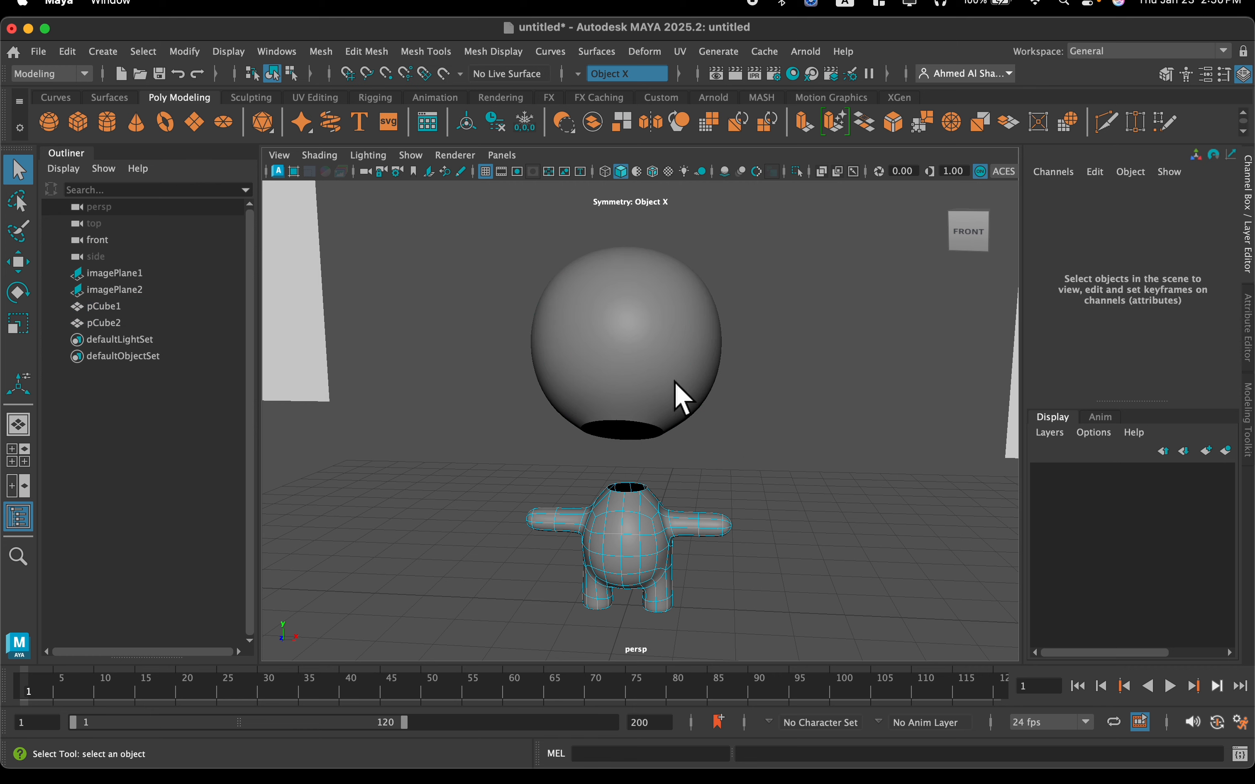
pyautogui.click(593, 340)
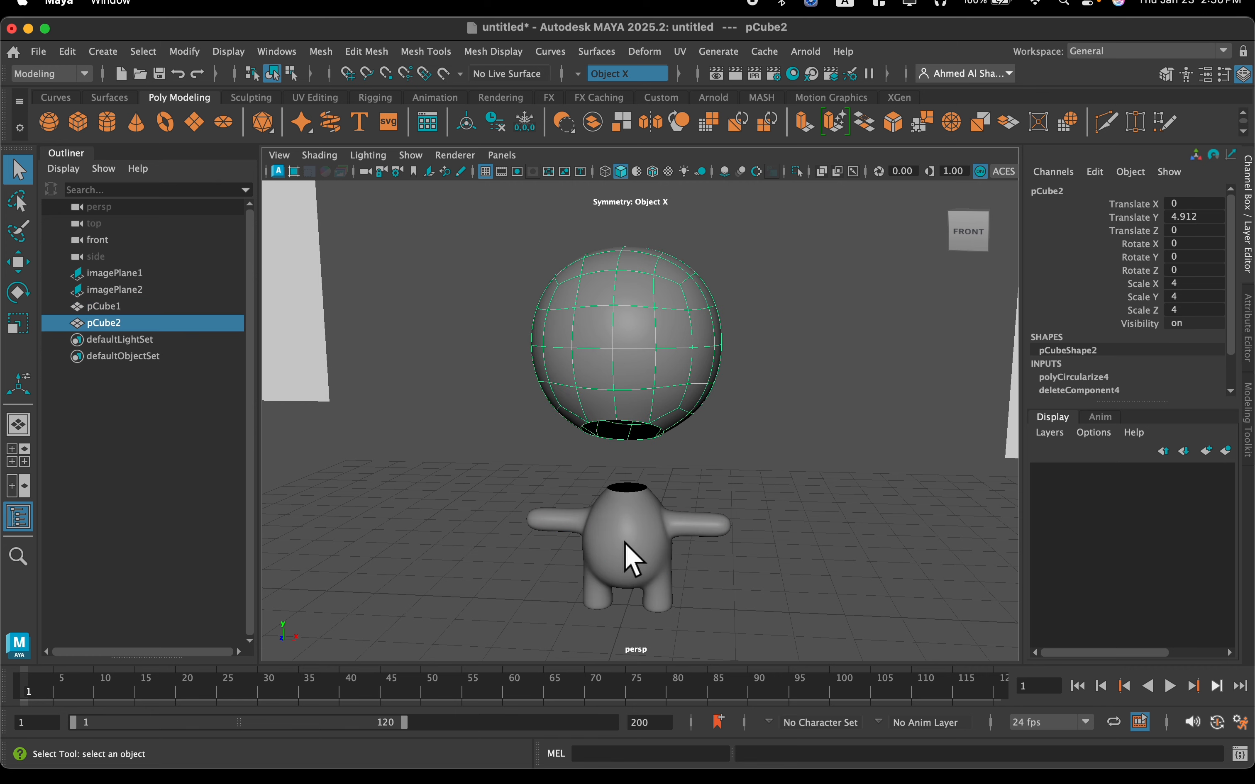
pyautogui.keyDown('shift'); pyautogui.click(628, 558); pyautogui.keyUp('shift')
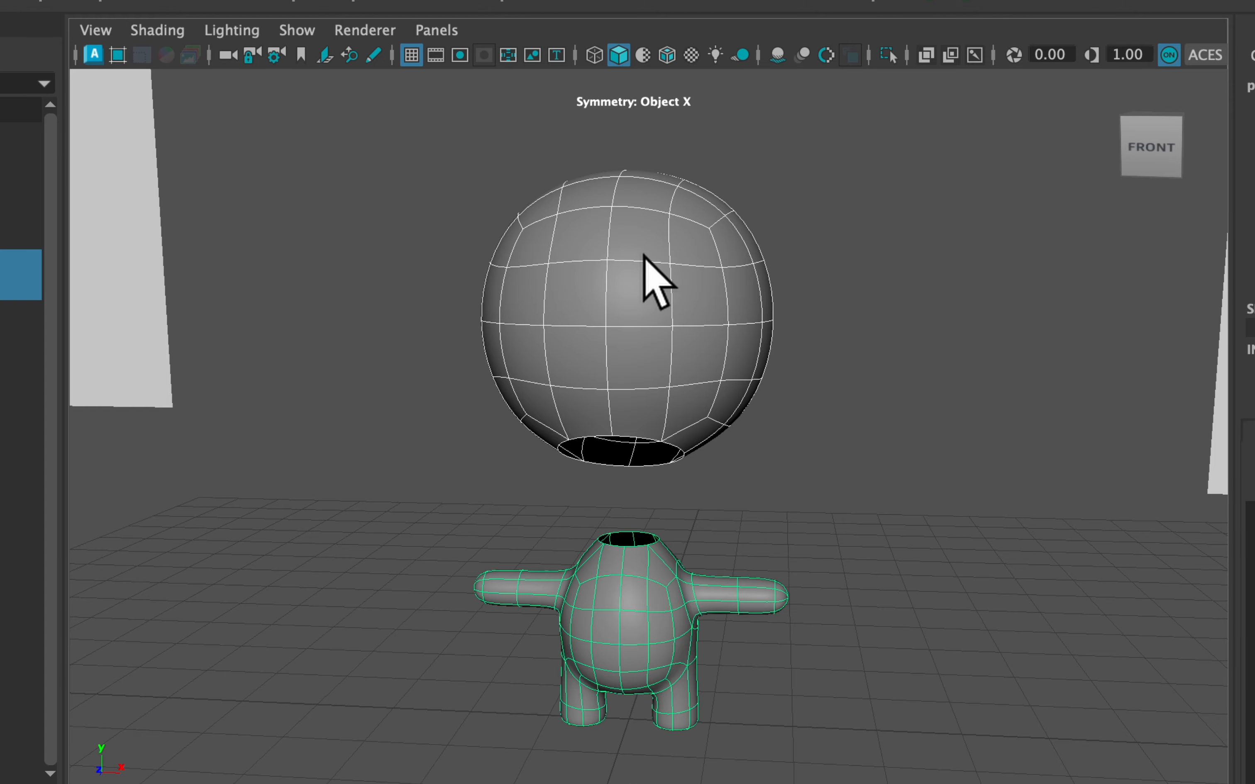
pyautogui.keyDown('shift'); pyautogui.moveTo(640, 237); pyautogui.dragTo(611, 643, button='right'); pyautogui.keyUp('shift')
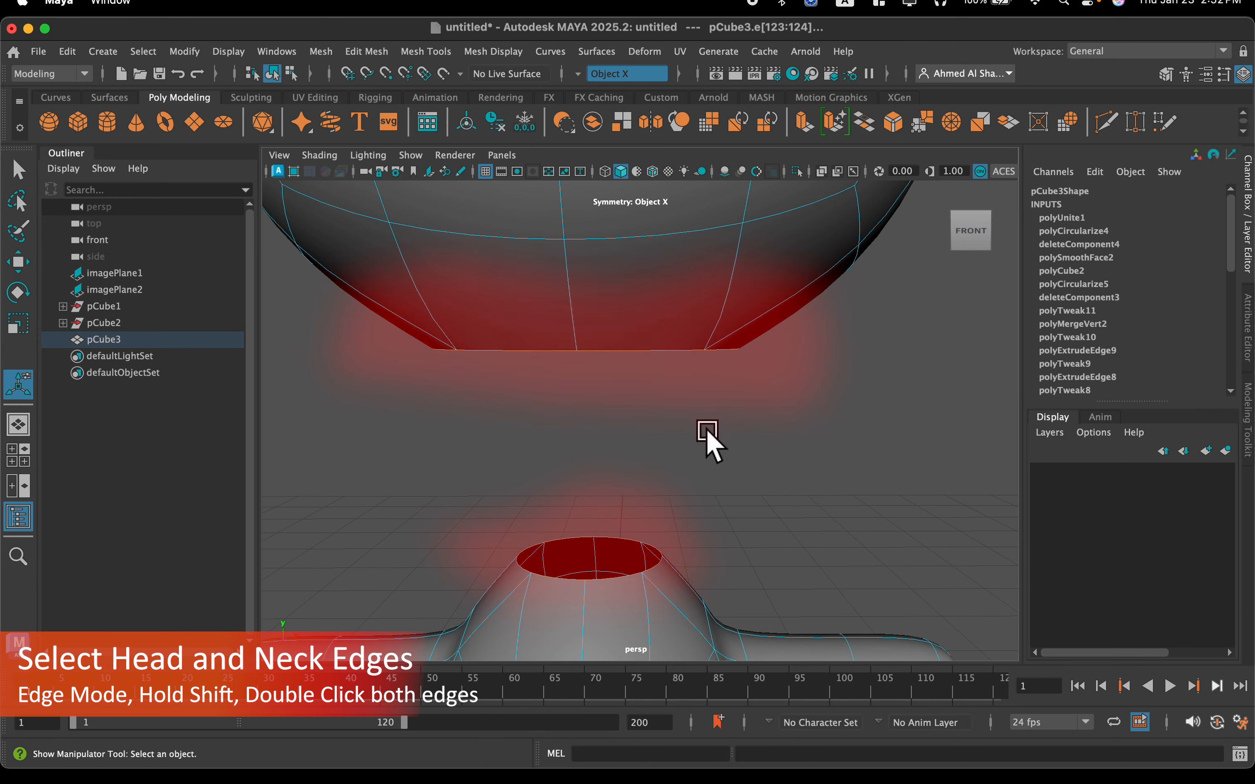
# Bridge the border edges of the head's underside opening and the body's neck opening to join them with a neck
pyautogui.scroll(-5, 706, 431)
pyautogui.keyDown('alt'); pyautogui.moveTo(703, 437); pyautogui.dragTo(680, 442); pyautogui.keyUp('alt')
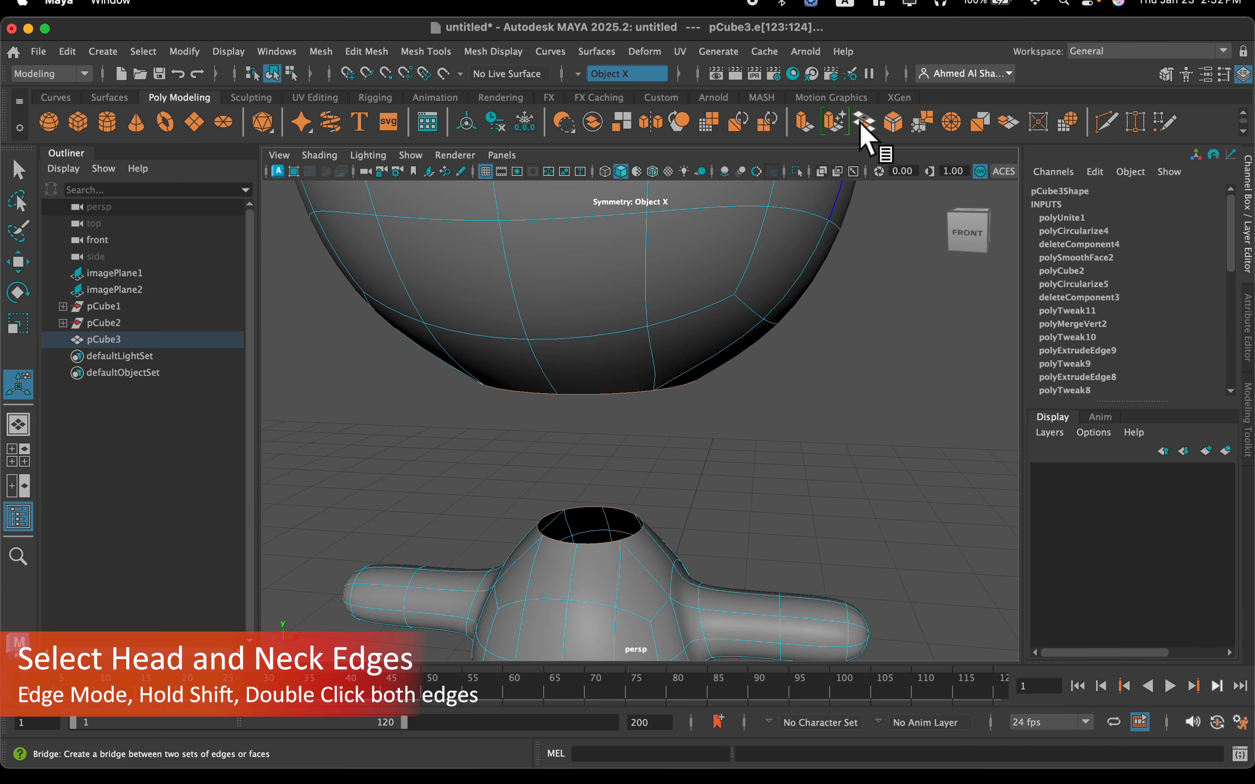
pyautogui.click(864, 123)
pyautogui.keyDown('alt'); pyautogui.moveTo(770, 253); pyautogui.dragTo(605, 308); pyautogui.keyUp('alt')
pyautogui.scroll(-5, 712, 359)
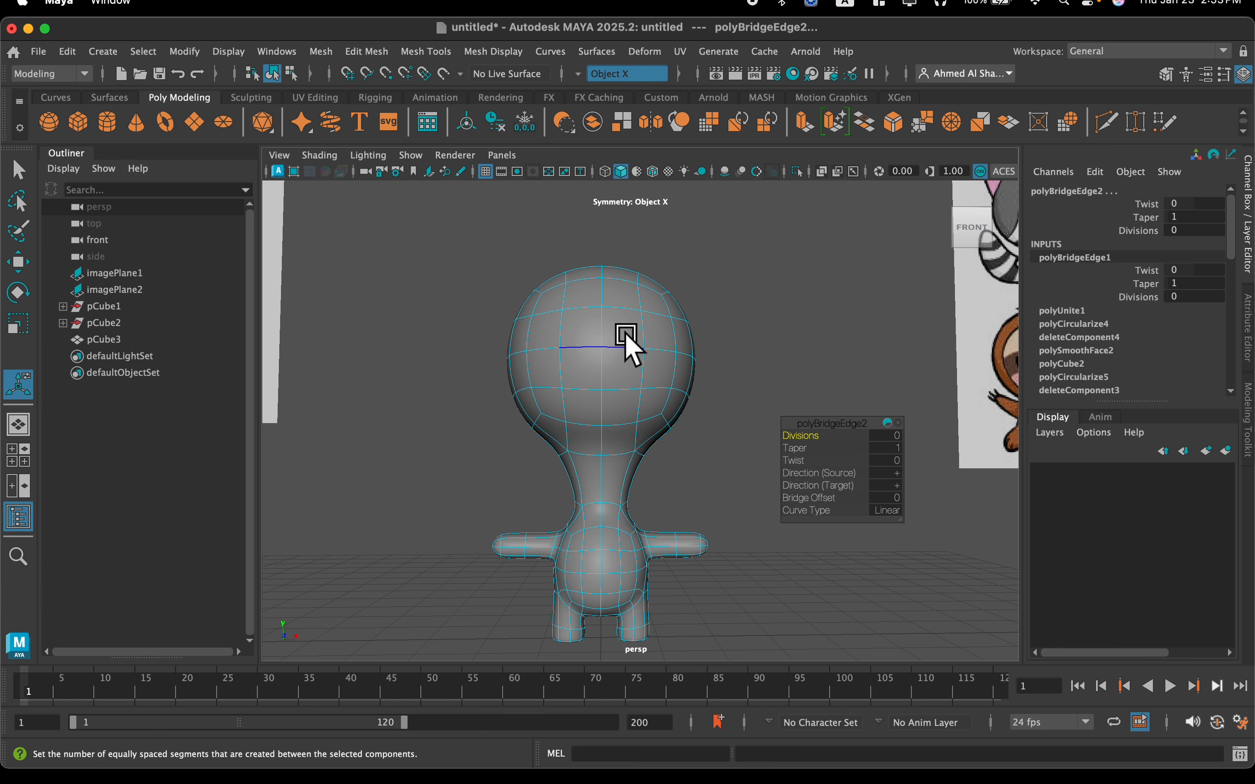
# Move all the head vertices straight down so the head sits close above the body, shortening the neck
pyautogui.moveTo(626, 336); pyautogui.dragTo(630, 343, button='right')
pyautogui.moveTo(563, 292); pyautogui.dragTo(558, 286, button='right')
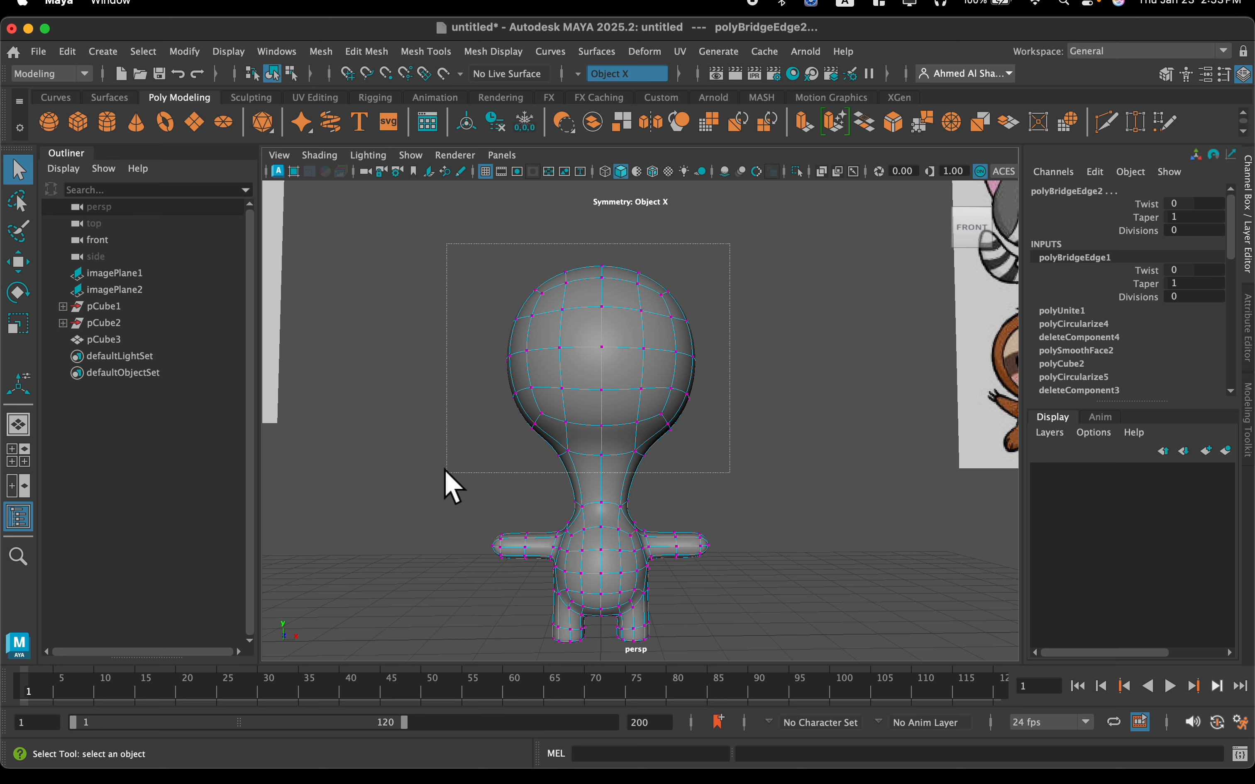
pyautogui.moveTo(445, 470); pyautogui.dragTo(446, 471)
pyautogui.press('w')
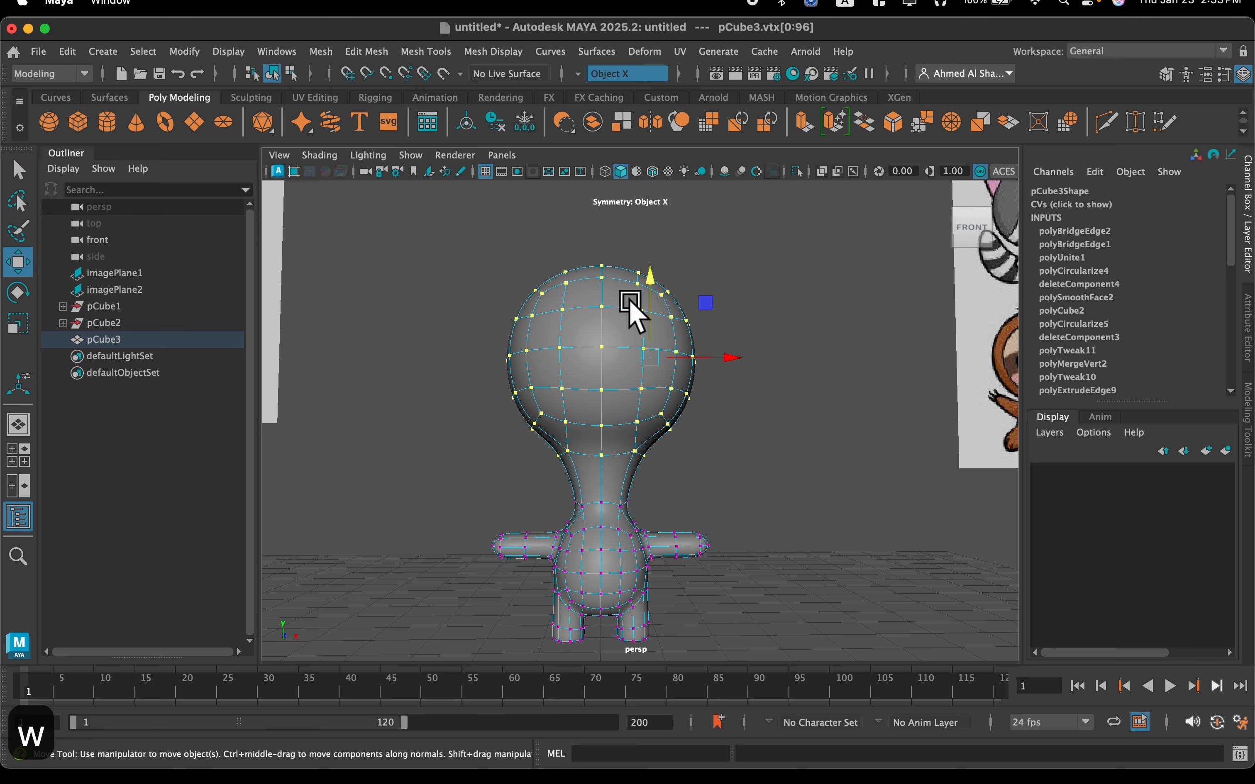
pyautogui.moveTo(651, 278); pyautogui.dragTo(649, 329)
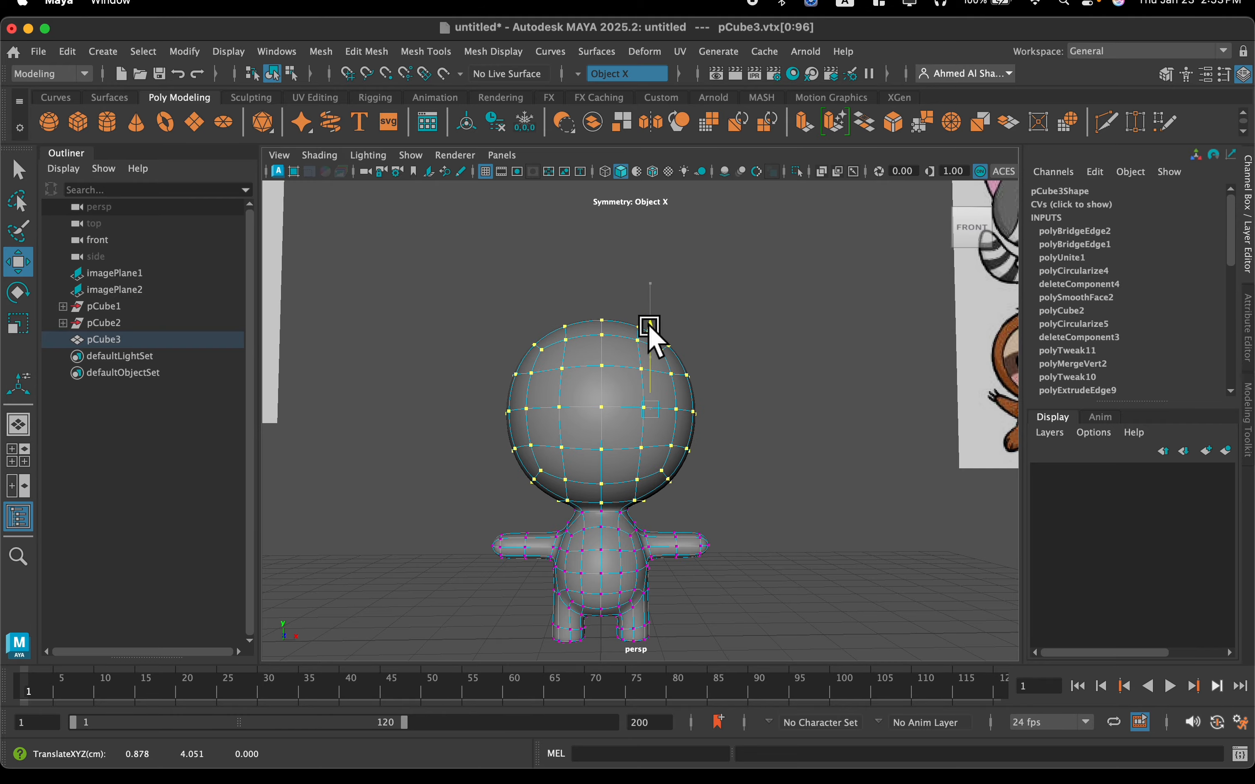
# Examine the joint between the head and the body up close and from different angles
pyautogui.scroll(6, 634, 467)
pyautogui.keyDown('alt'); pyautogui.moveTo(633, 467); pyautogui.dragTo(649, 339, button='middle'); pyautogui.keyUp('alt')
pyautogui.scroll(-2, 649, 340)
pyautogui.moveTo(697, 184)
pyautogui.mouseDown()
pyautogui.moveTo(697, 195)
pyautogui.moveTo(697, 183)
pyautogui.mouseUp()
pyautogui.scroll(5, 532, 409)
pyautogui.keyDown('alt'); pyautogui.moveTo(532, 409); pyautogui.dragTo(555, 397); pyautogui.keyUp('alt')
pyautogui.moveTo(440, 474); pyautogui.dragTo(692, 519)
pyautogui.moveTo(604, 397)
pyautogui.mouseDown()
pyautogui.moveTo(605, 367)
pyautogui.moveTo(592, 377)
pyautogui.mouseUp()
pyautogui.scroll(-6, 592, 376)
pyautogui.moveTo(793, 232); pyautogui.dragTo(442, 470)
pyautogui.scroll(5, 718, 504)
pyautogui.scroll(5, 718, 504)
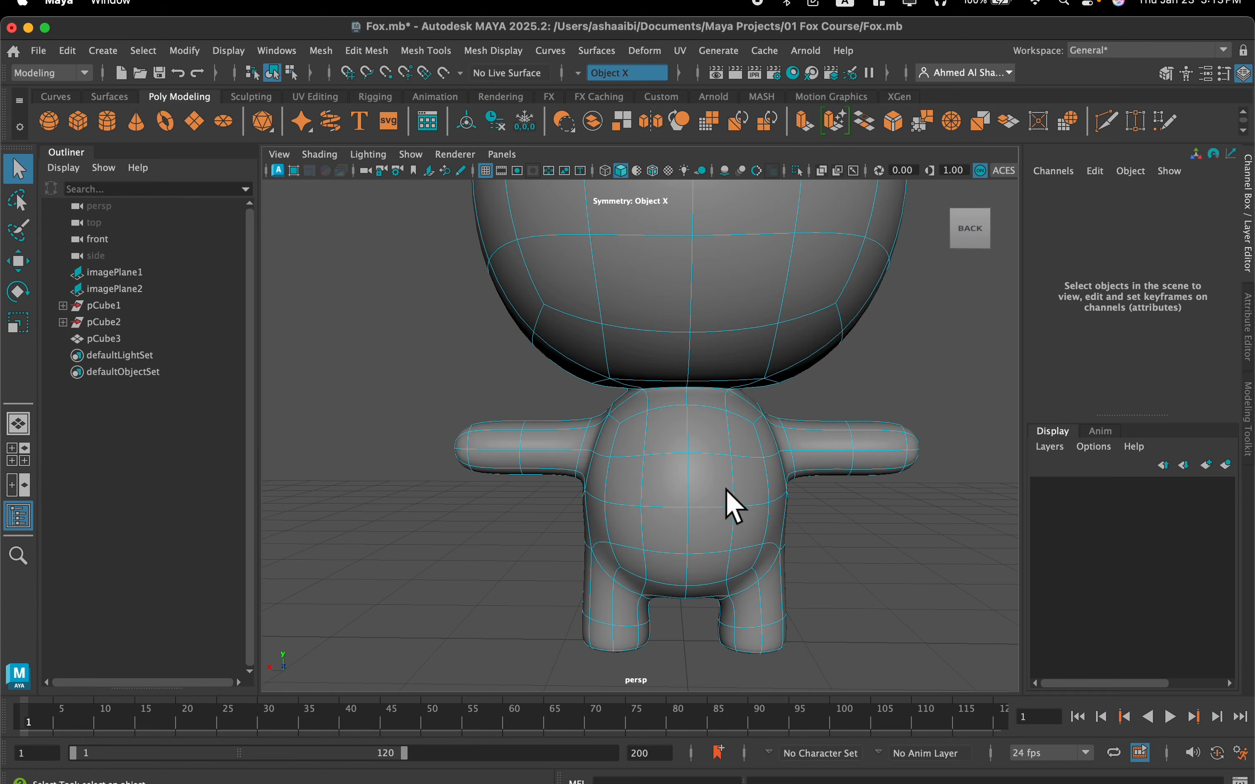
pyautogui.scroll(-2, 731, 506)
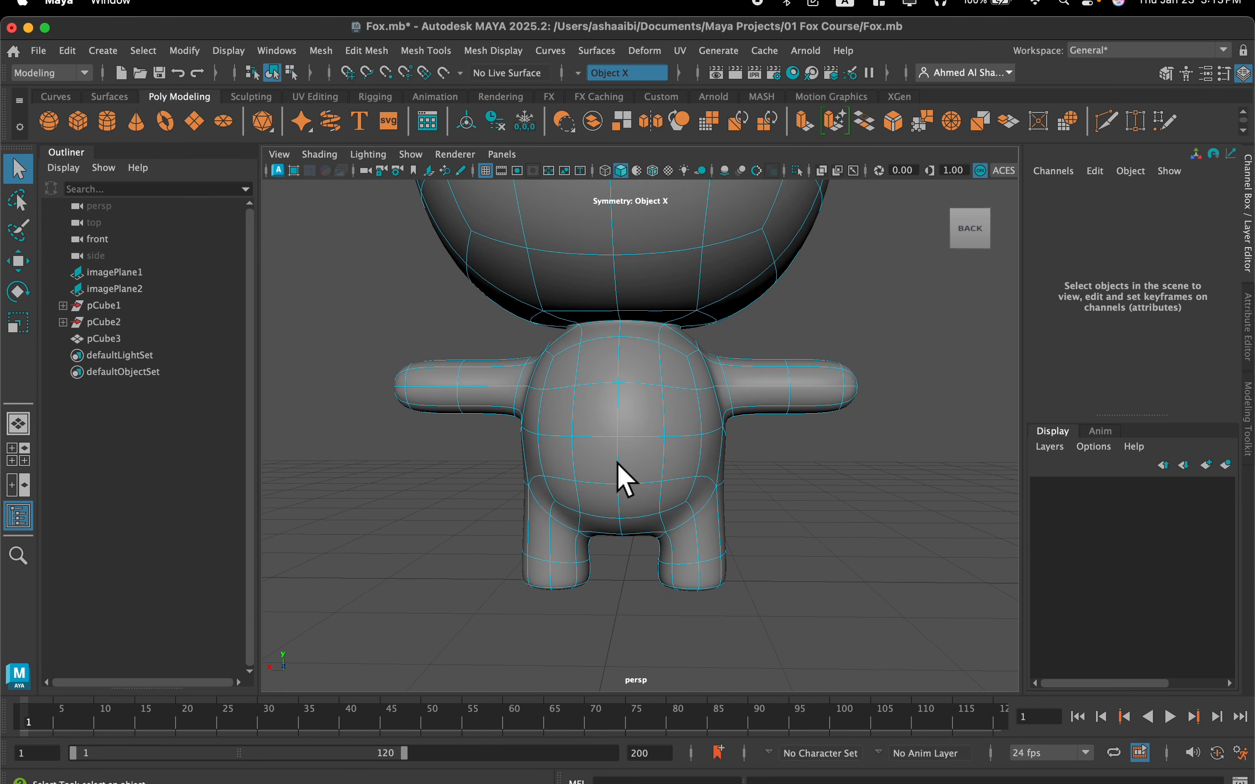
# Delete the central faces on the body's lower back to open a hole for the tail
pyautogui.click(634, 480)
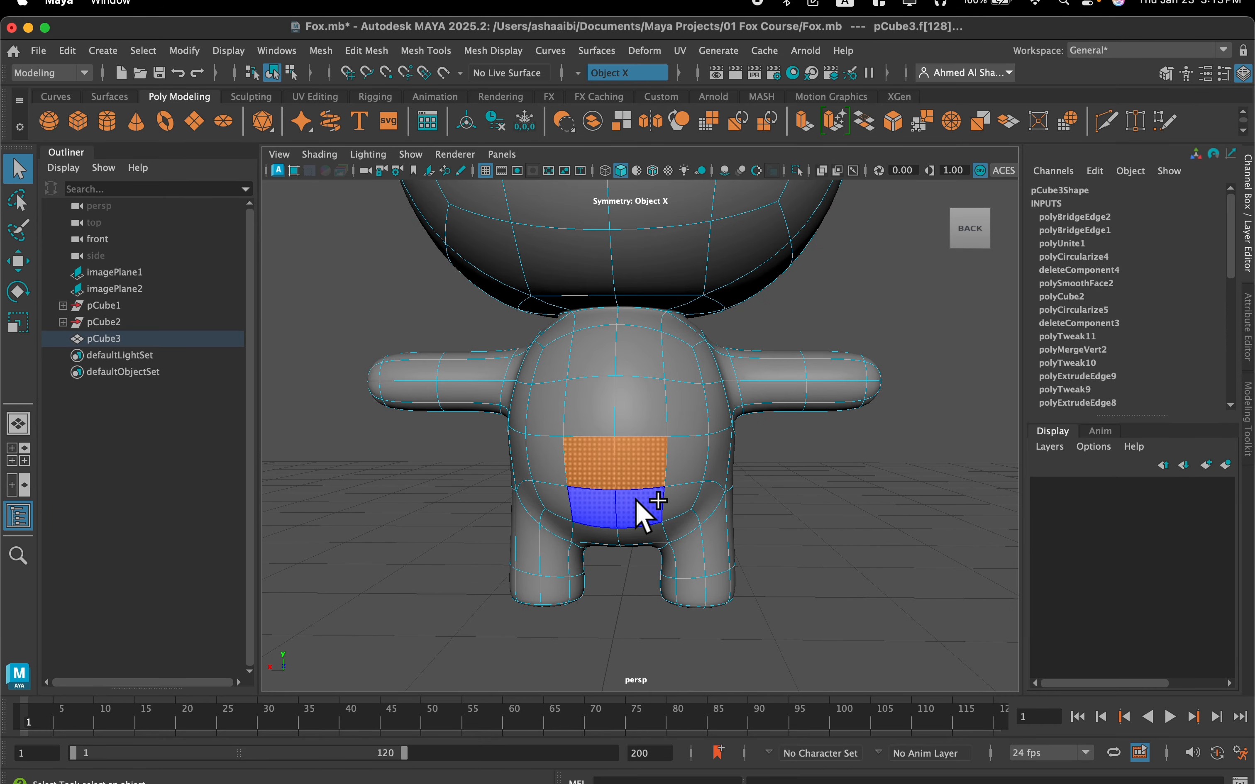
pyautogui.keyDown('shift'); pyautogui.click(642, 514); pyautogui.keyUp('shift')
pyautogui.keyDown('alt'); pyautogui.moveTo(628, 490); pyautogui.dragTo(586, 438); pyautogui.keyUp('alt')
pyautogui.press('BackSpace')
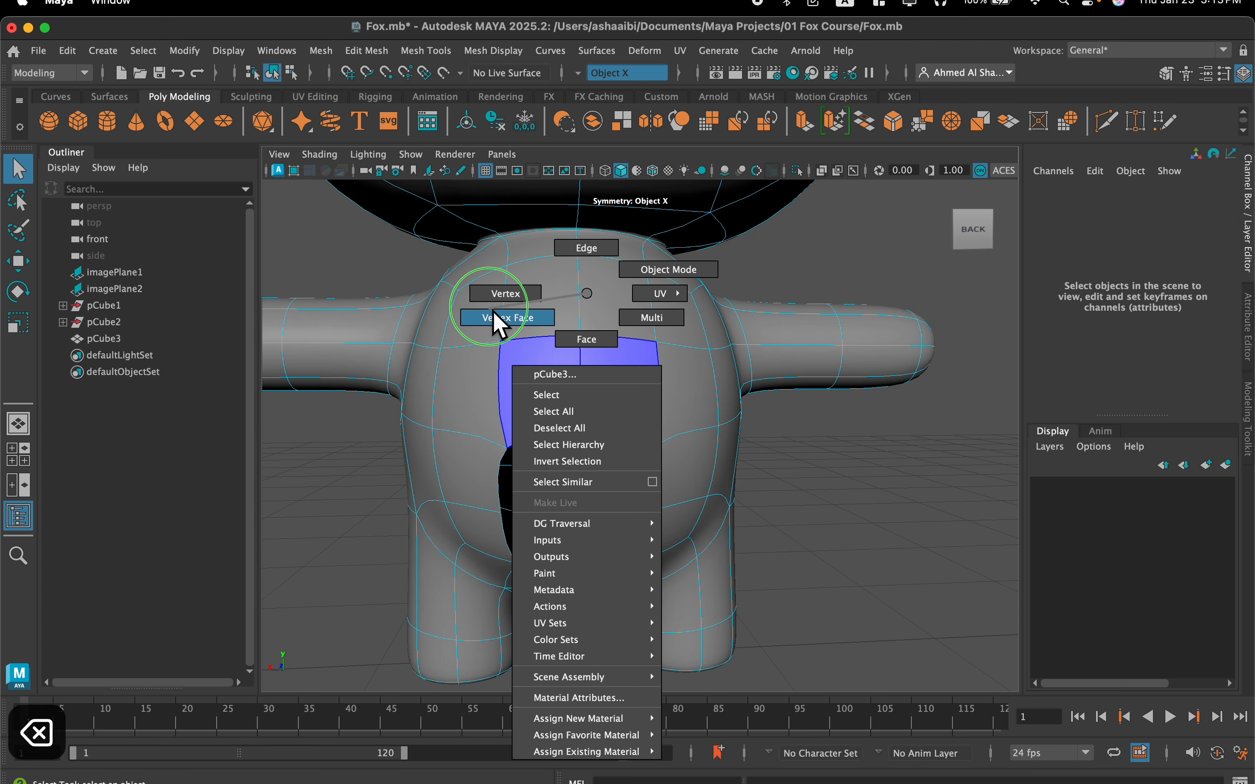
# Circularize the border edges of the tail opening with Normal Orientation set to Face
pyautogui.moveTo(569, 253); pyautogui.dragTo(569, 253, button='right')
pyautogui.scroll(3, 585, 467)
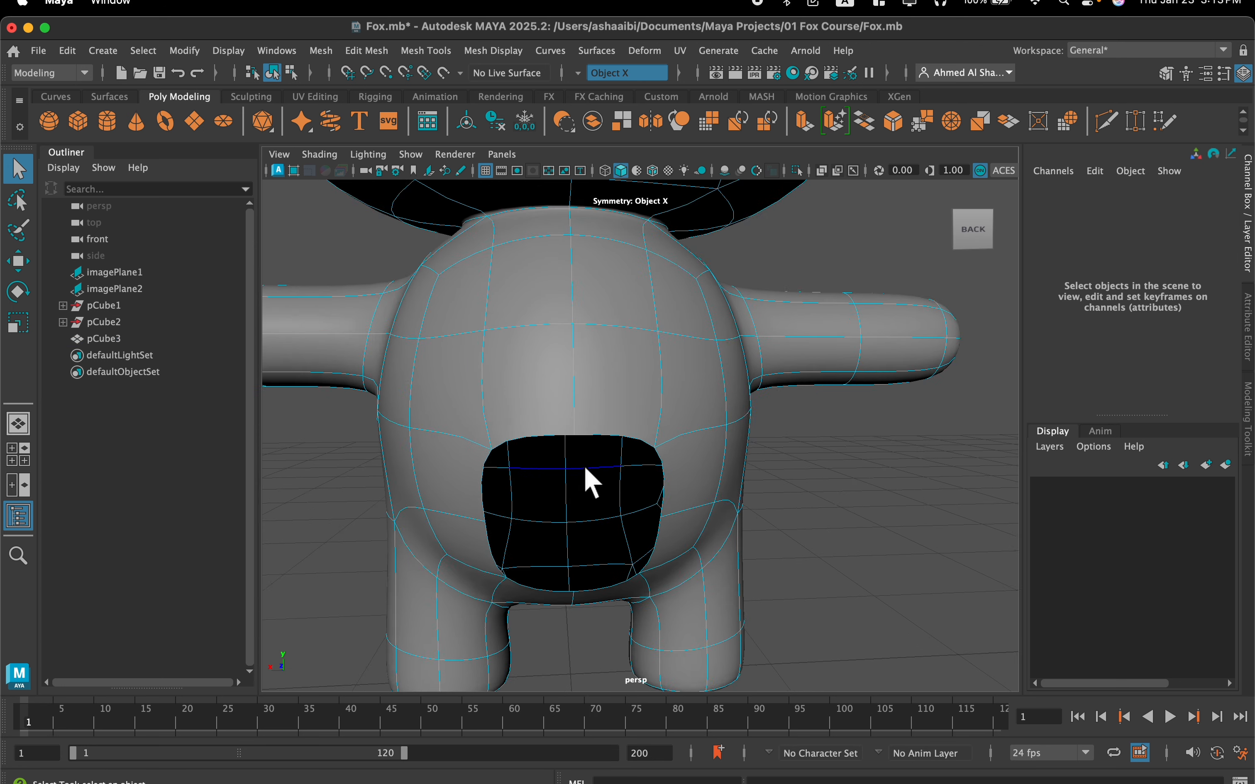
pyautogui.click(593, 436)
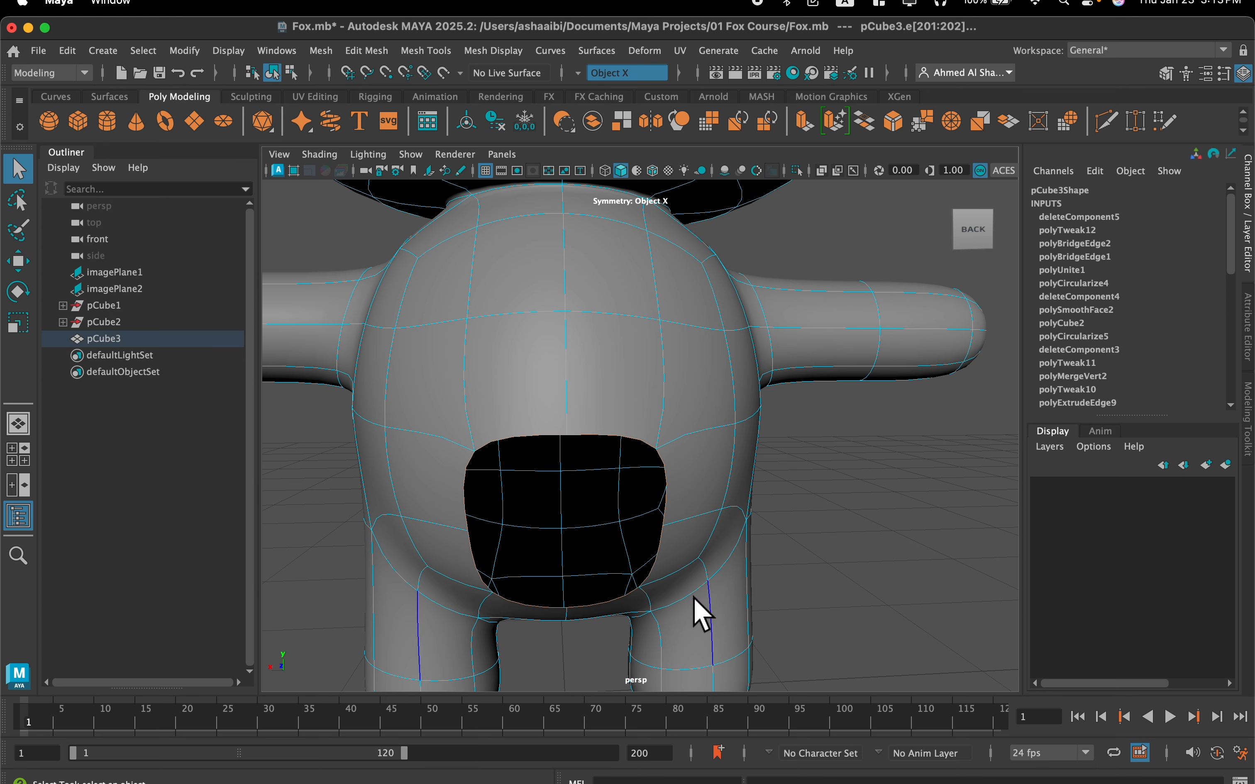
pyautogui.click(366, 52)
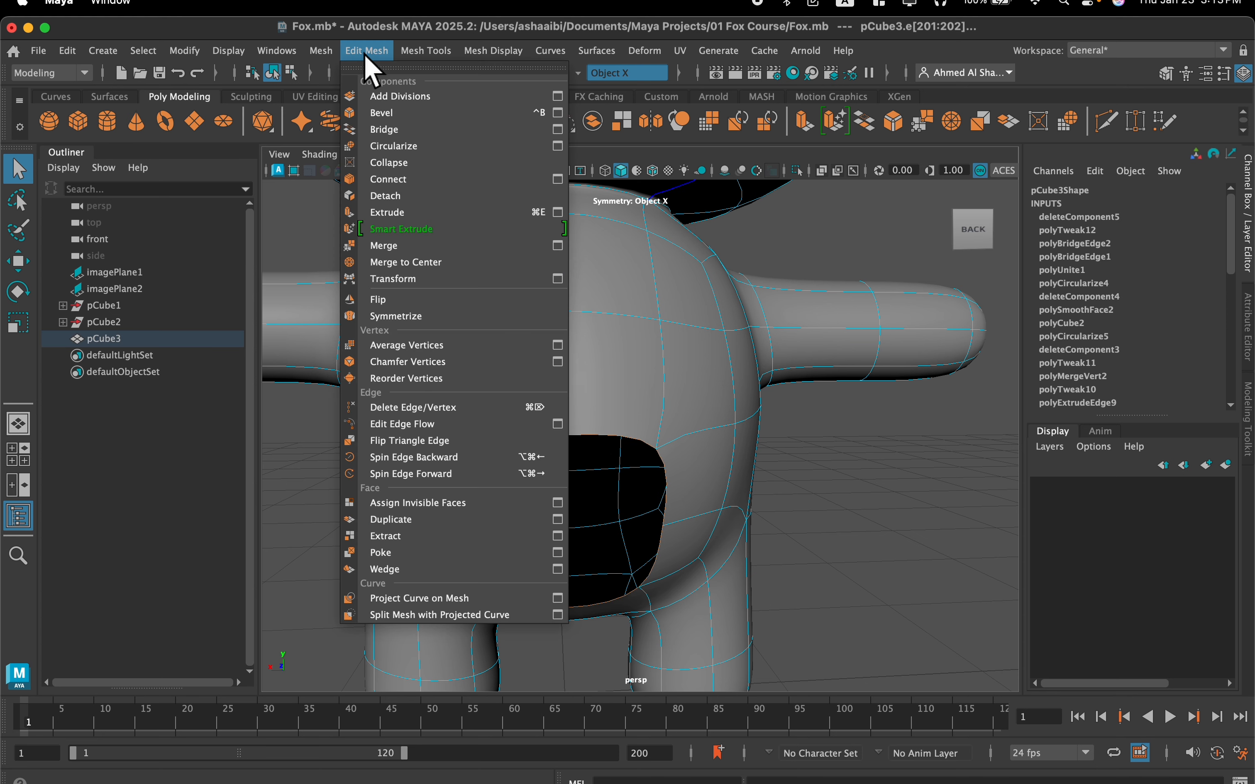
pyautogui.moveTo(424, 54)
pyautogui.click(393, 151)
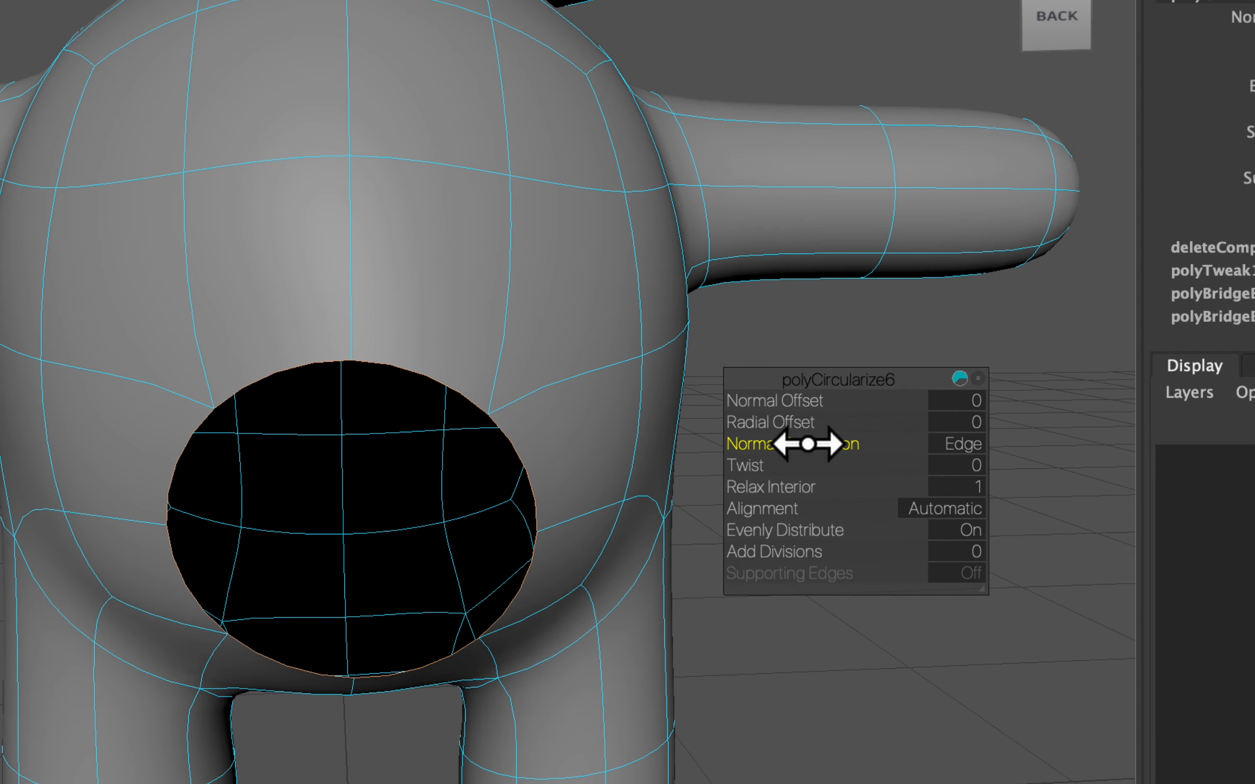
pyautogui.moveTo(908, 445); pyautogui.dragTo(723, 448)
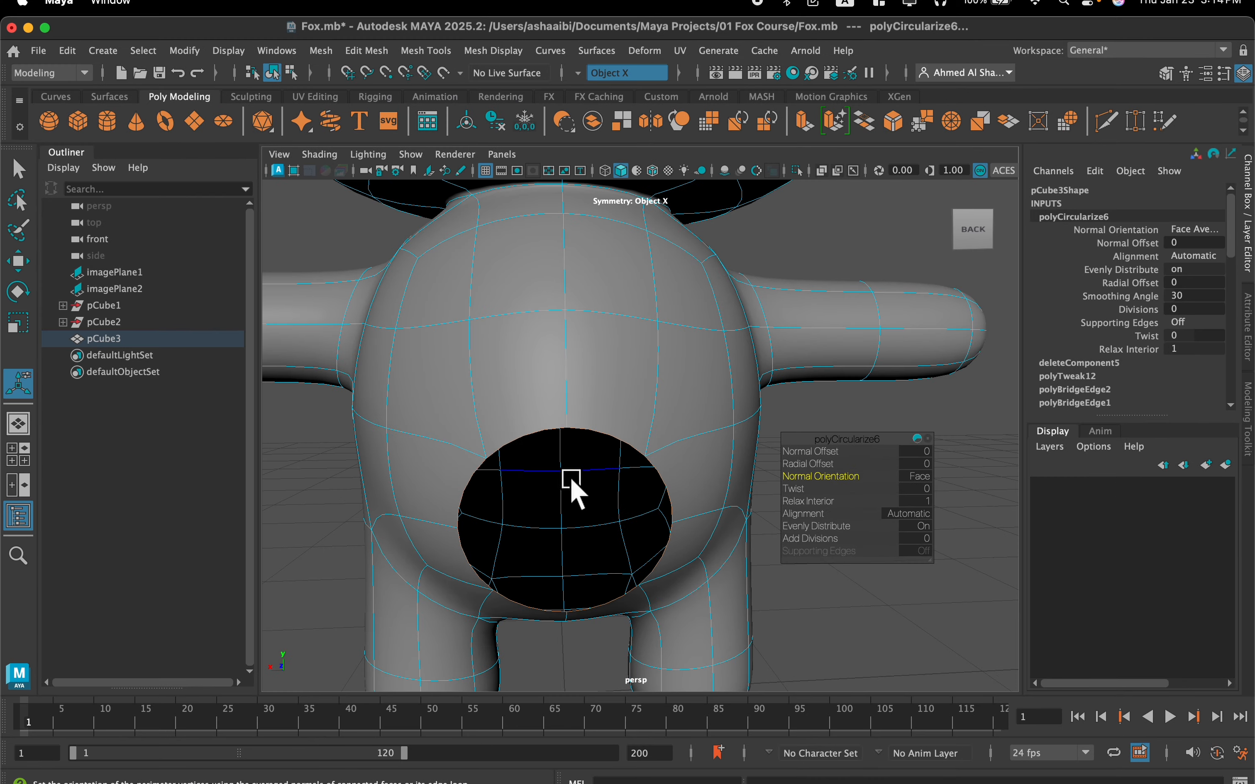
pyautogui.keyDown('alt'); pyautogui.moveTo(547, 479); pyautogui.dragTo(628, 314); pyautogui.keyUp('alt')
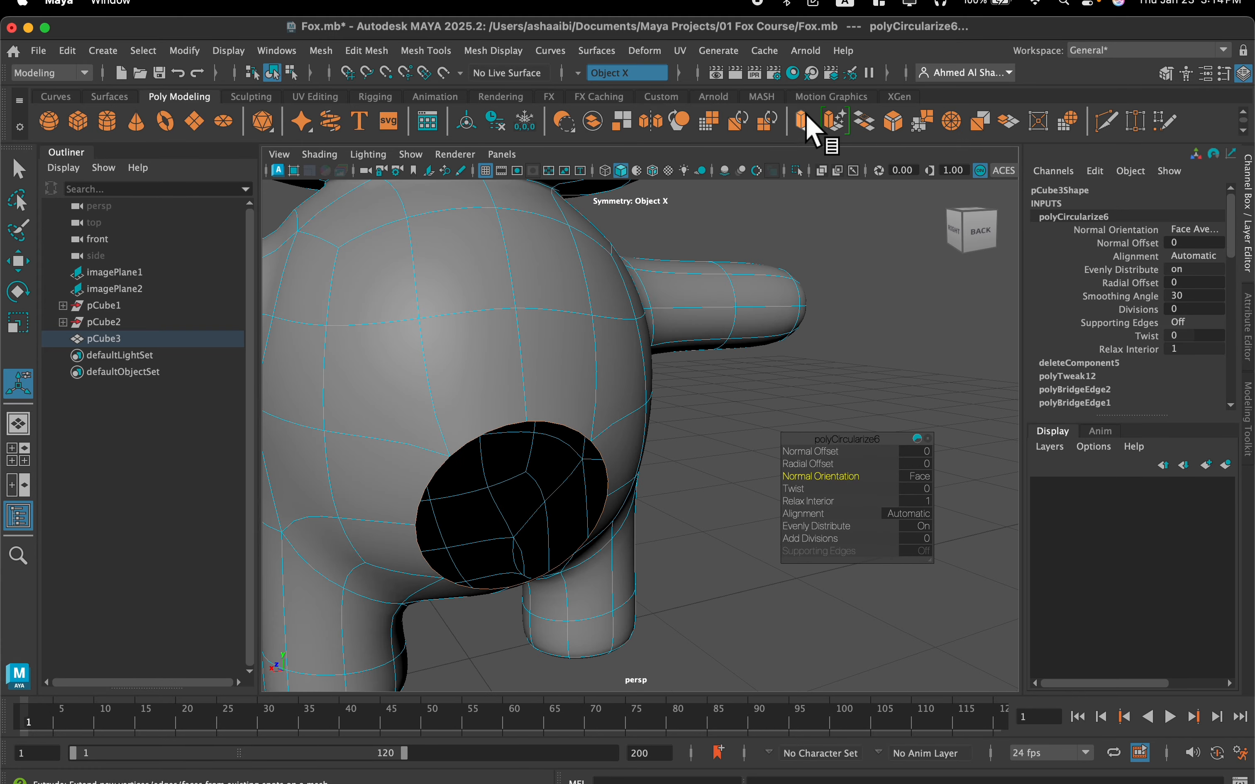
# Extrude the tail opening's border edges and scale them inward to form a ring around a smaller hole
pyautogui.click(803, 123)
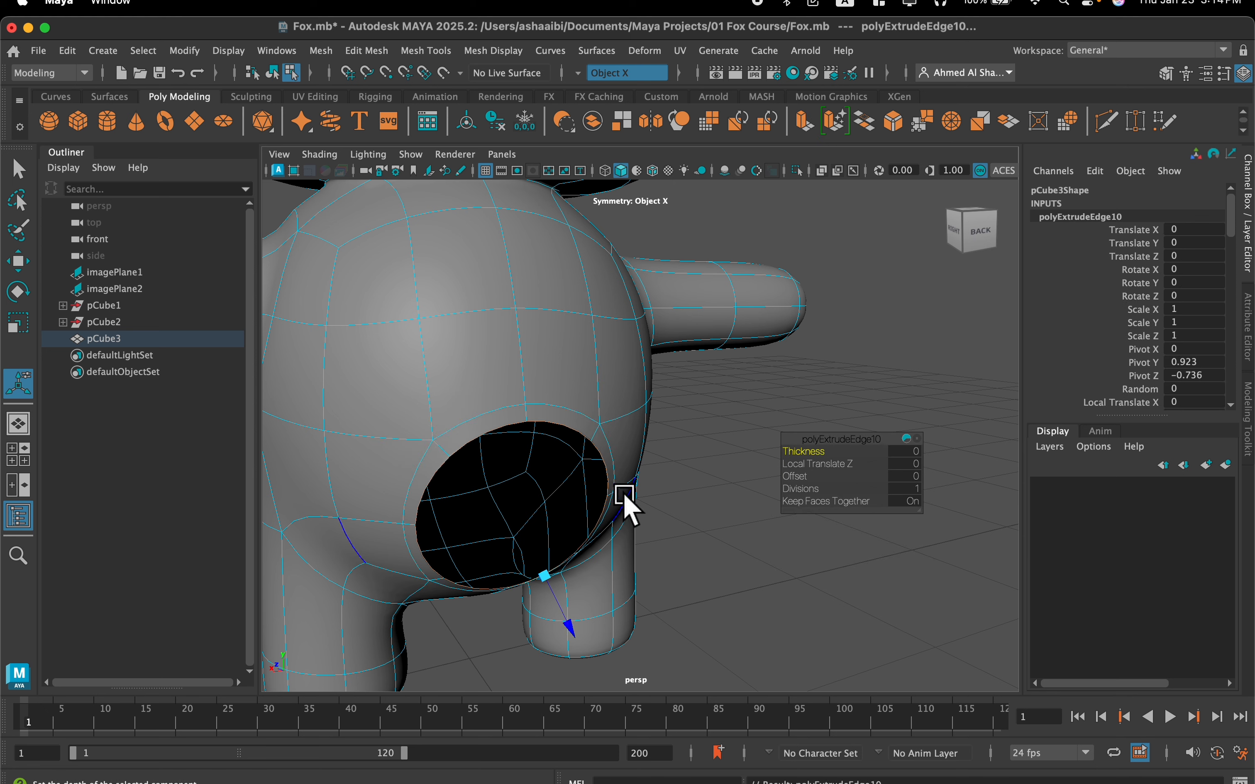
pyautogui.press('r')
pyautogui.moveTo(572, 503); pyautogui.dragTo(652, 499)
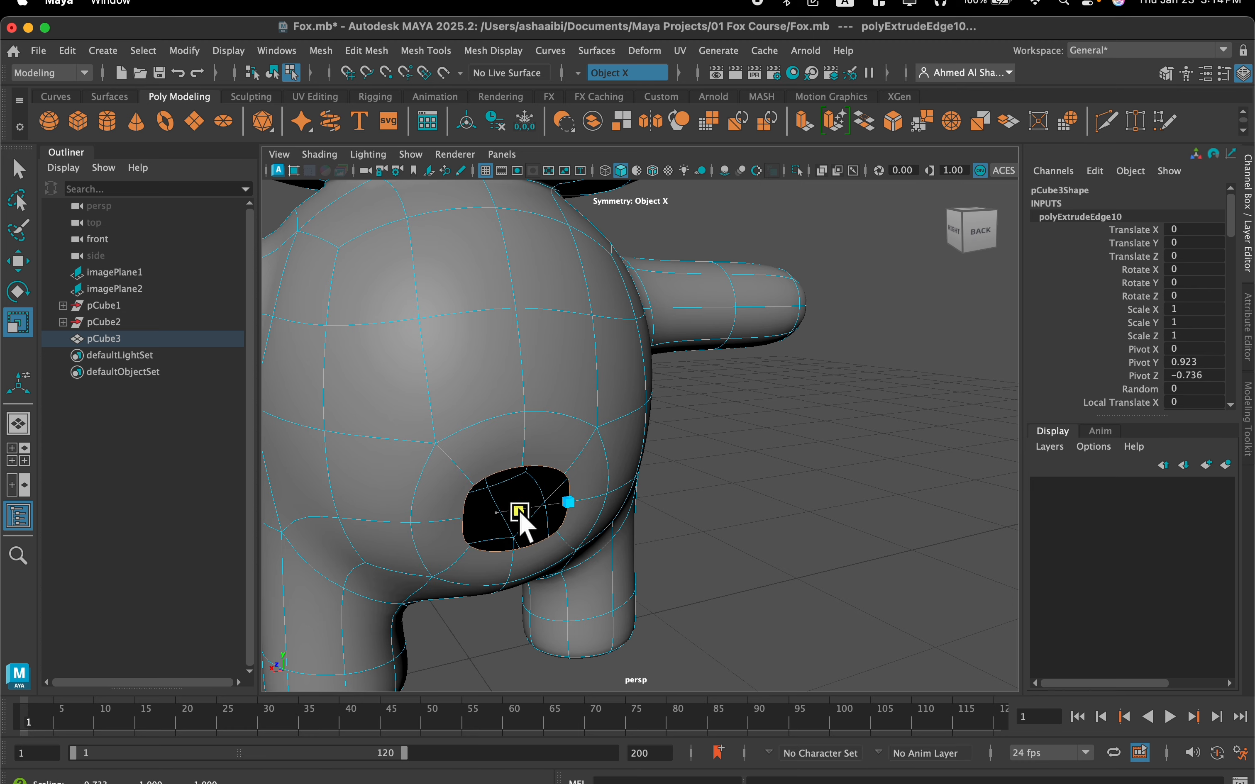
pyautogui.keyDown('alt'); pyautogui.moveTo(504, 538); pyautogui.dragTo(493, 398); pyautogui.keyUp('alt')
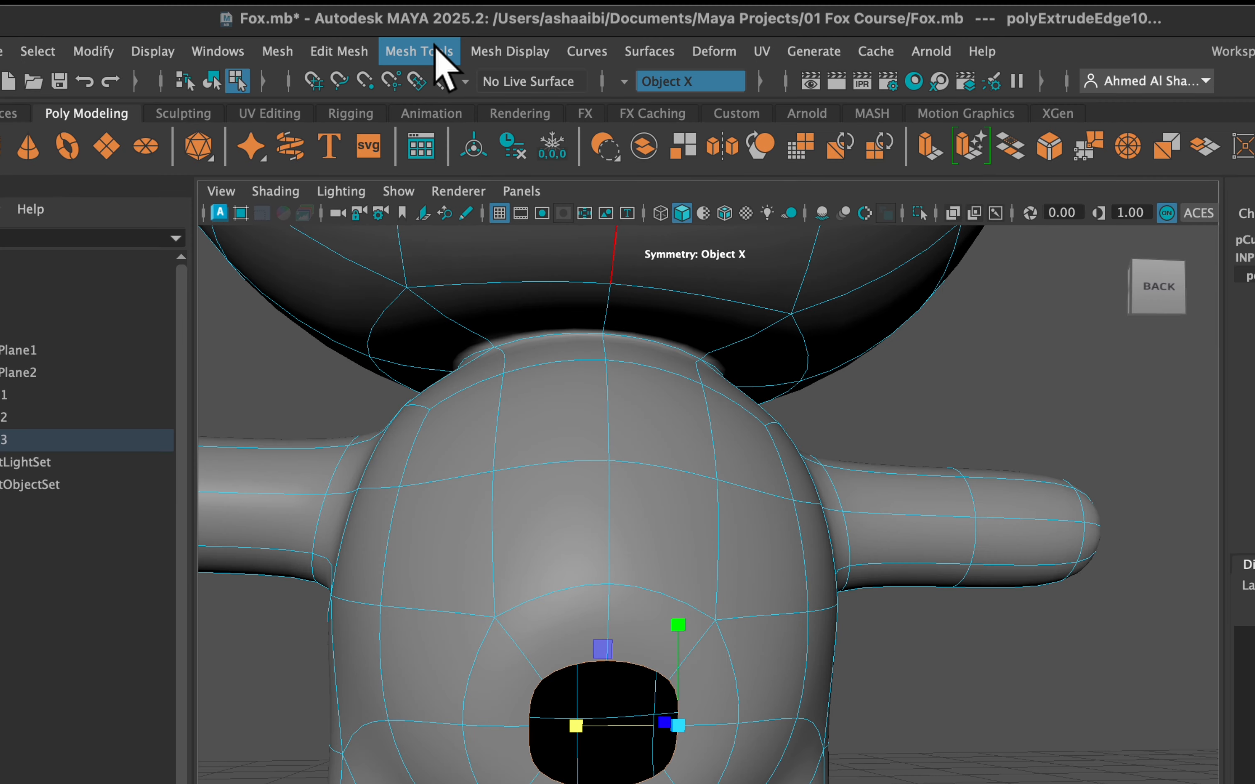
# Circularize the smaller tail opening's border edges and set the Twist to -10.8
pyautogui.click(389, 50)
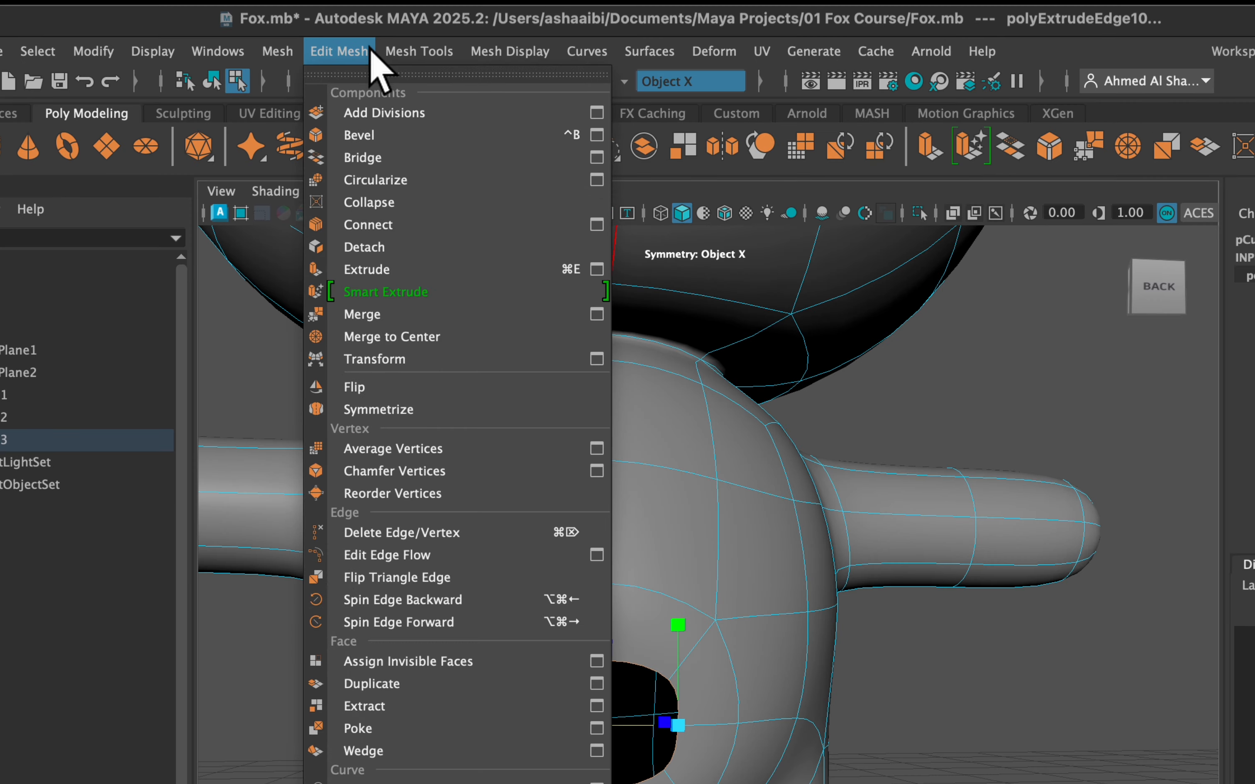
pyautogui.click(391, 179)
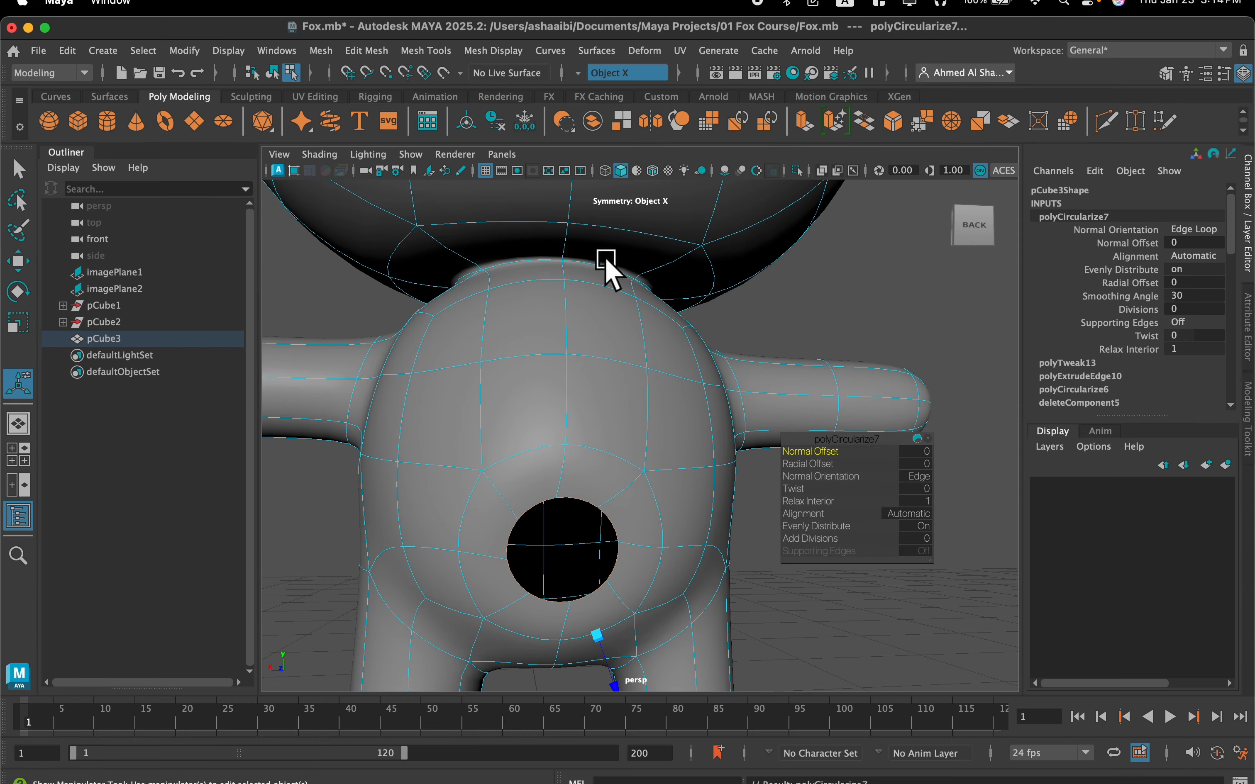
pyautogui.scroll(4, 638, 502)
pyautogui.moveTo(638, 502)
pyautogui.keyDown('alt'); pyautogui.mouseDown()
pyautogui.moveTo(630, 474)
pyautogui.moveTo(653, 505)
pyautogui.mouseUp(); pyautogui.keyUp('alt')
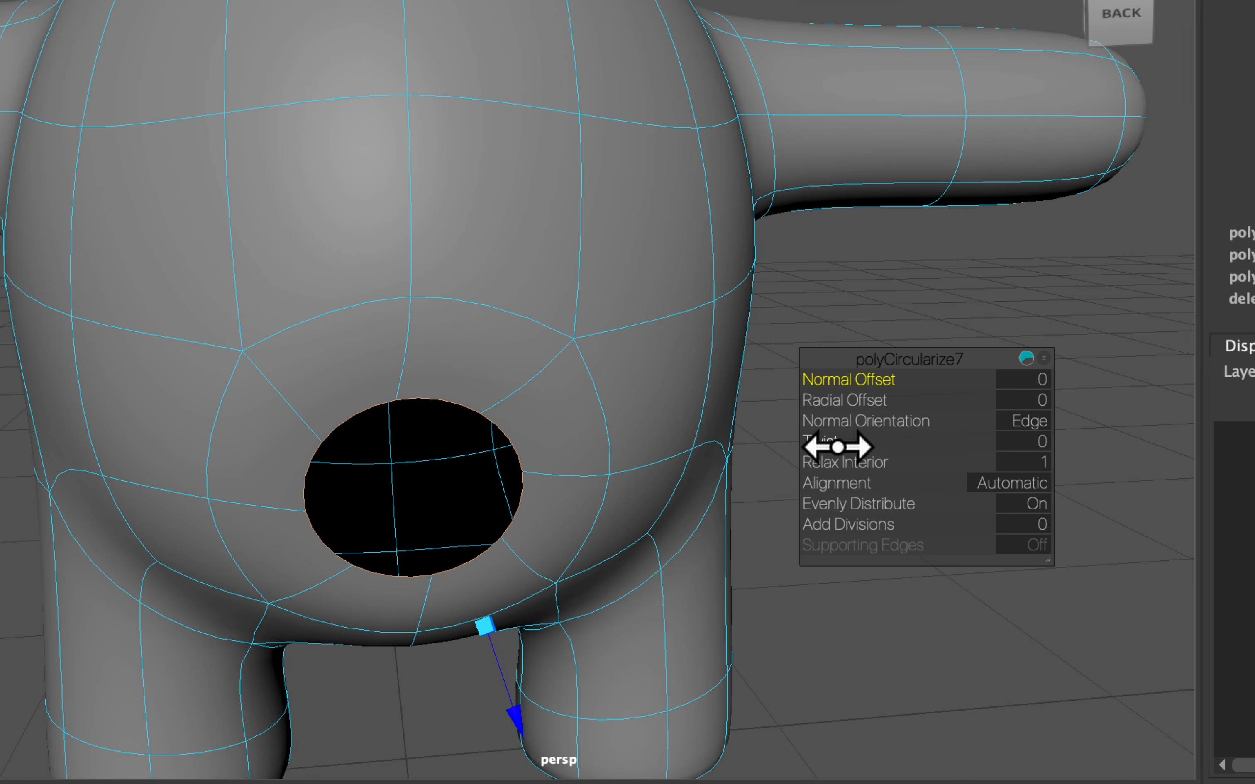
pyautogui.moveTo(835, 441); pyautogui.dragTo(760, 445)
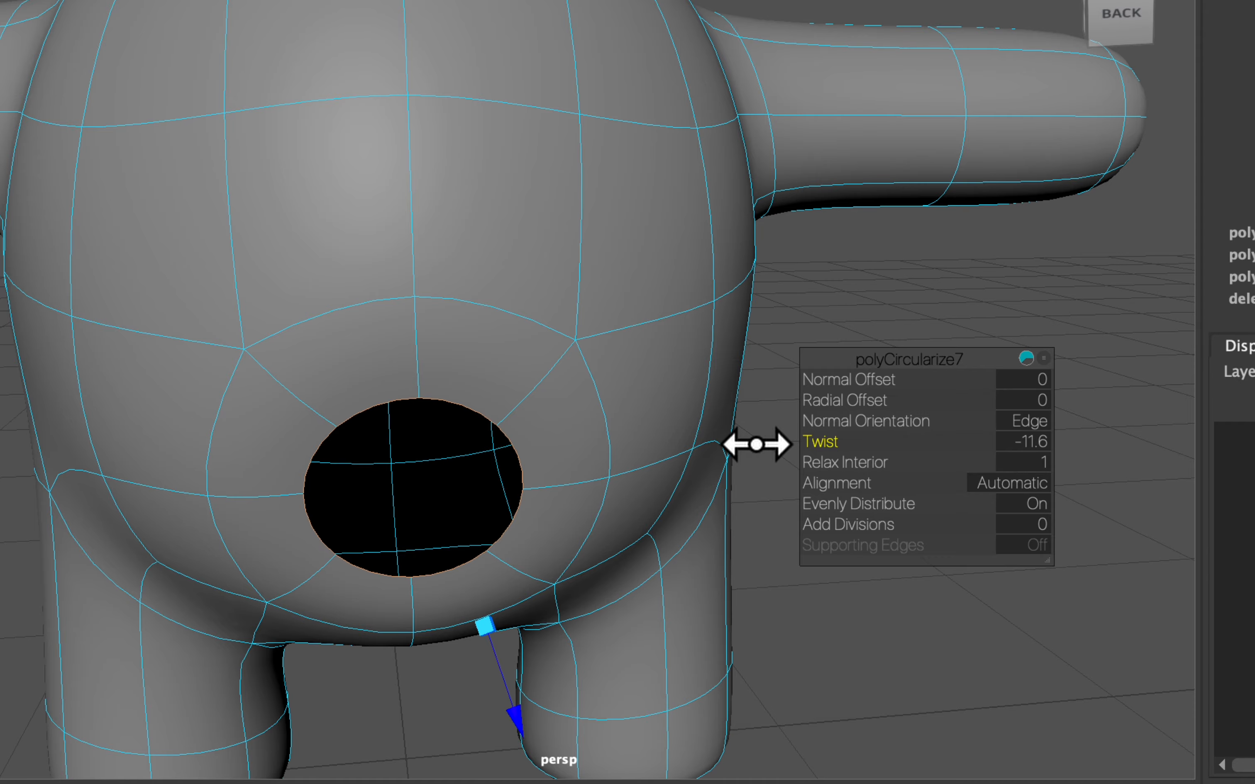
pyautogui.moveTo(757, 444); pyautogui.dragTo(761, 444)
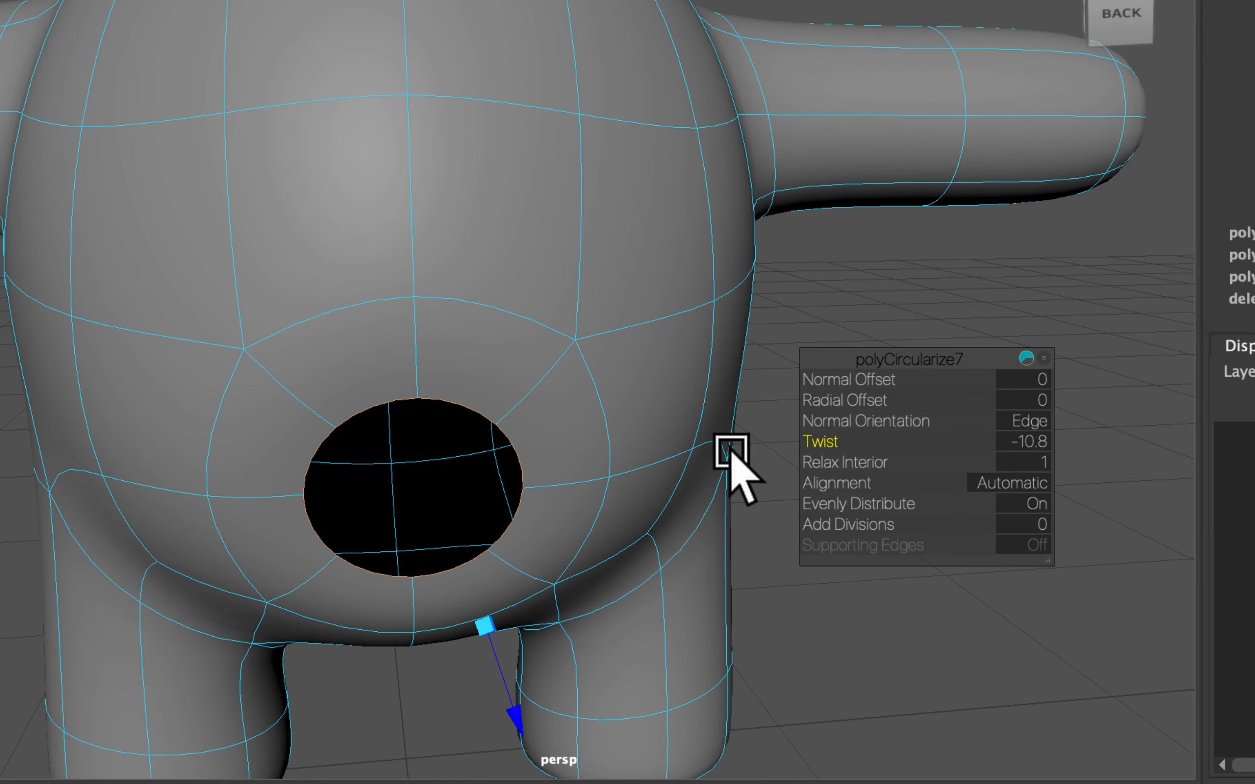
# Extrude the tail opening's border edges outward by about 0.15 to start the tail
pyautogui.scroll(-5, 610, 457)
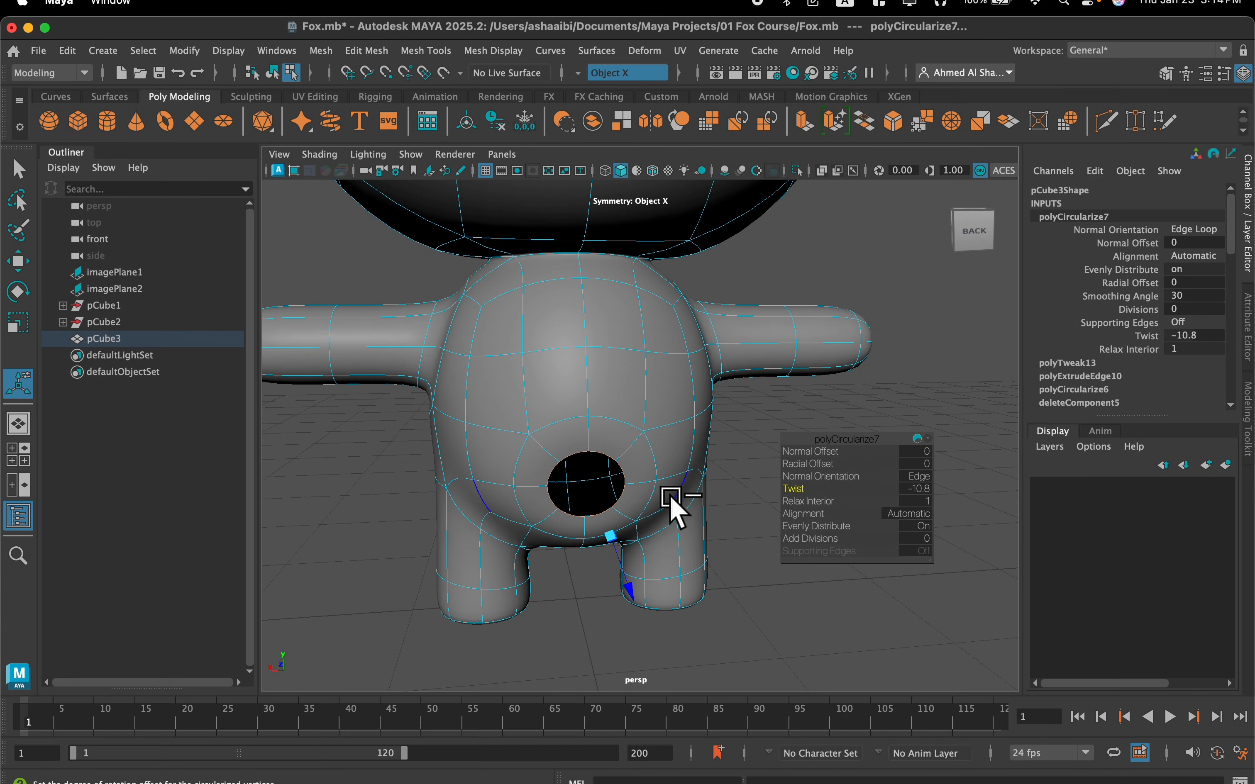
pyautogui.keyDown('alt'); pyautogui.moveTo(672, 505); pyautogui.dragTo(744, 423); pyautogui.keyUp('alt')
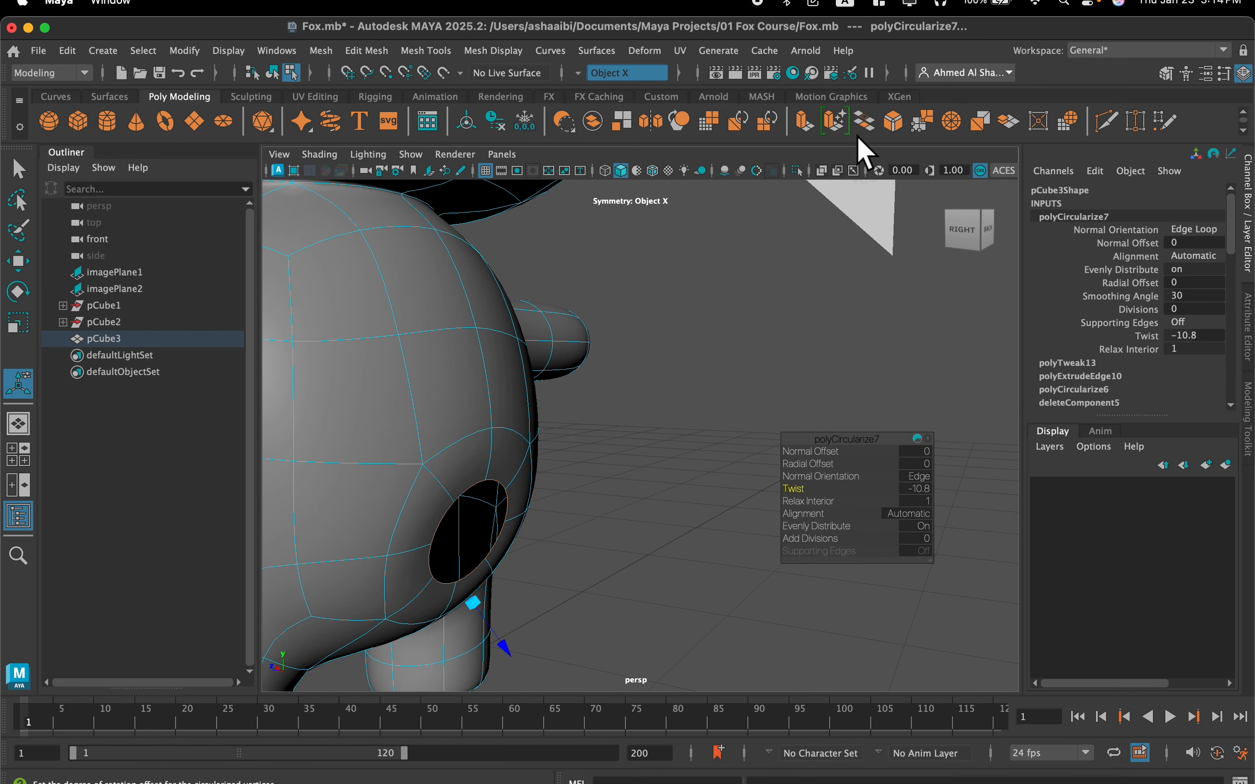
pyautogui.click(802, 124)
pyautogui.keyDown('alt'); pyautogui.moveTo(588, 527); pyautogui.dragTo(588, 570); pyautogui.keyUp('alt')
pyautogui.keyDown('alt'); pyautogui.moveTo(588, 571); pyautogui.dragTo(612, 557); pyautogui.keyUp('alt')
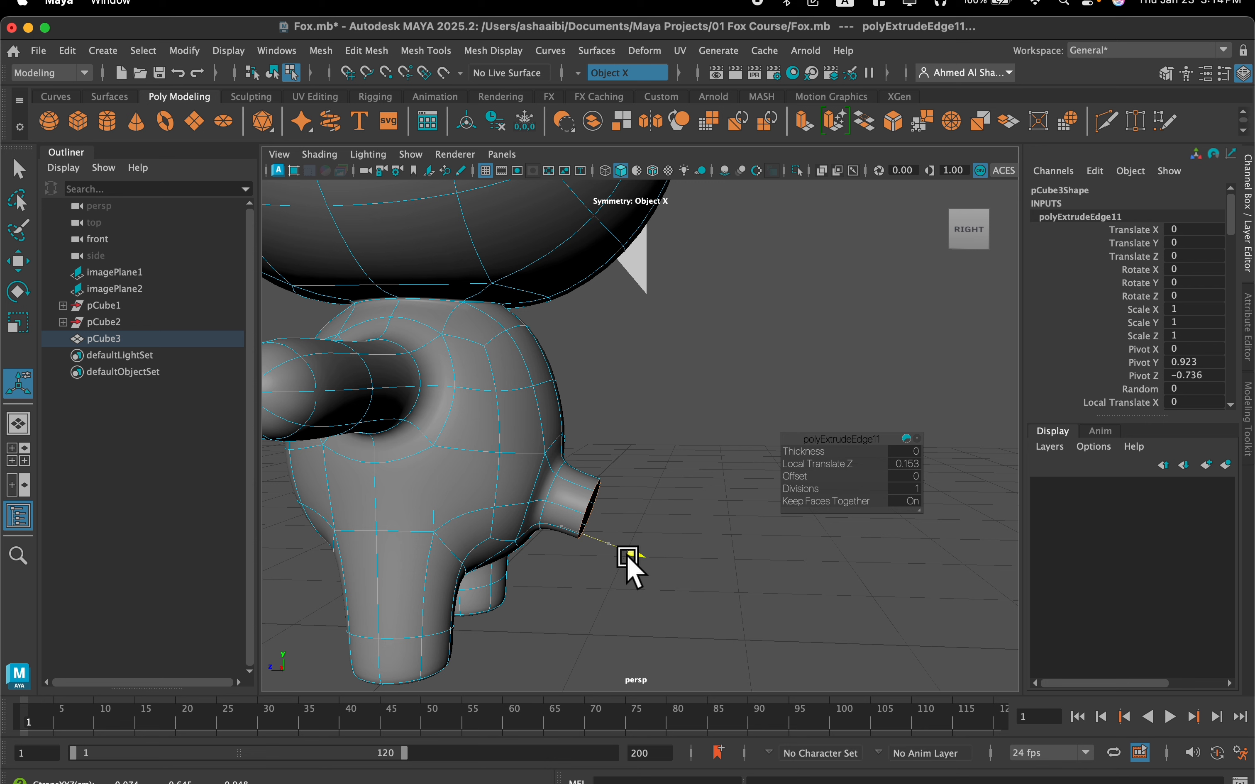
# Scale up the open end loop of the tail so that it flares outward from its base
pyautogui.press('r')
pyautogui.moveTo(596, 509); pyautogui.dragTo(654, 502)
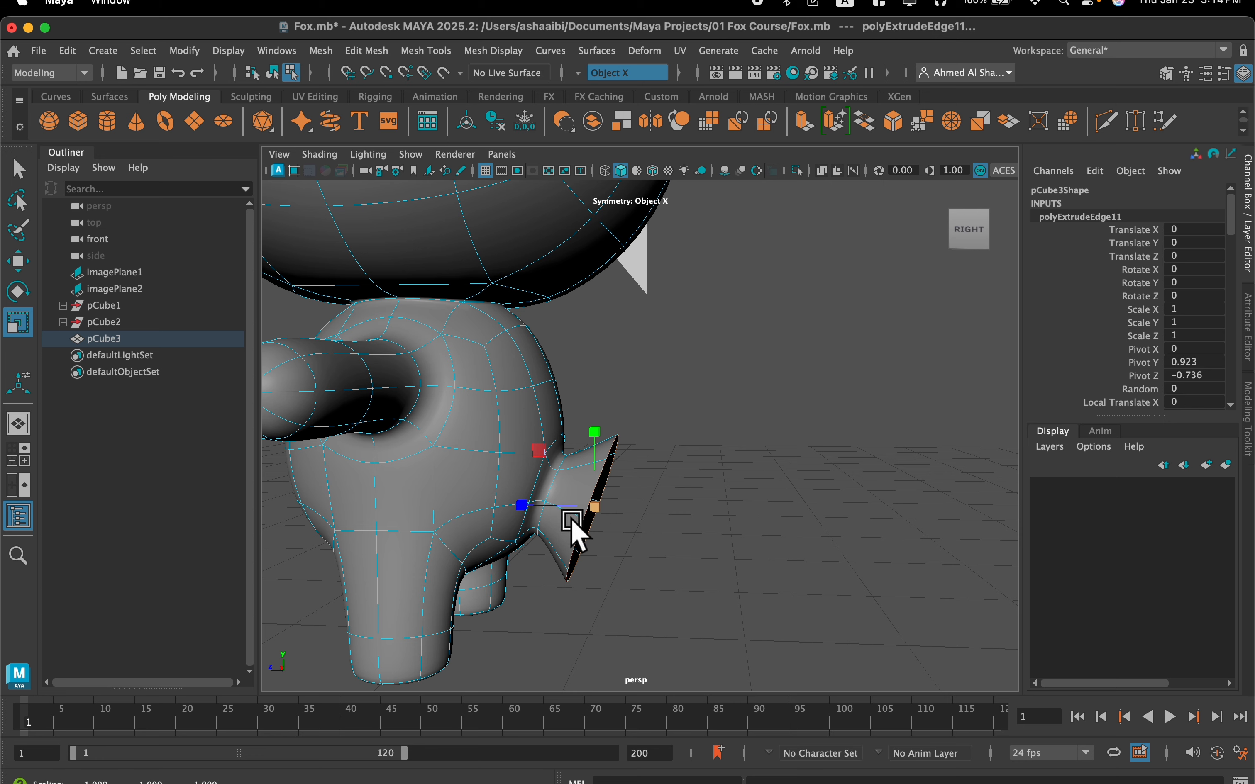
pyautogui.press('w')
pyautogui.keyDown('alt'); pyautogui.moveTo(611, 540); pyautogui.dragTo(588, 546); pyautogui.keyUp('alt')
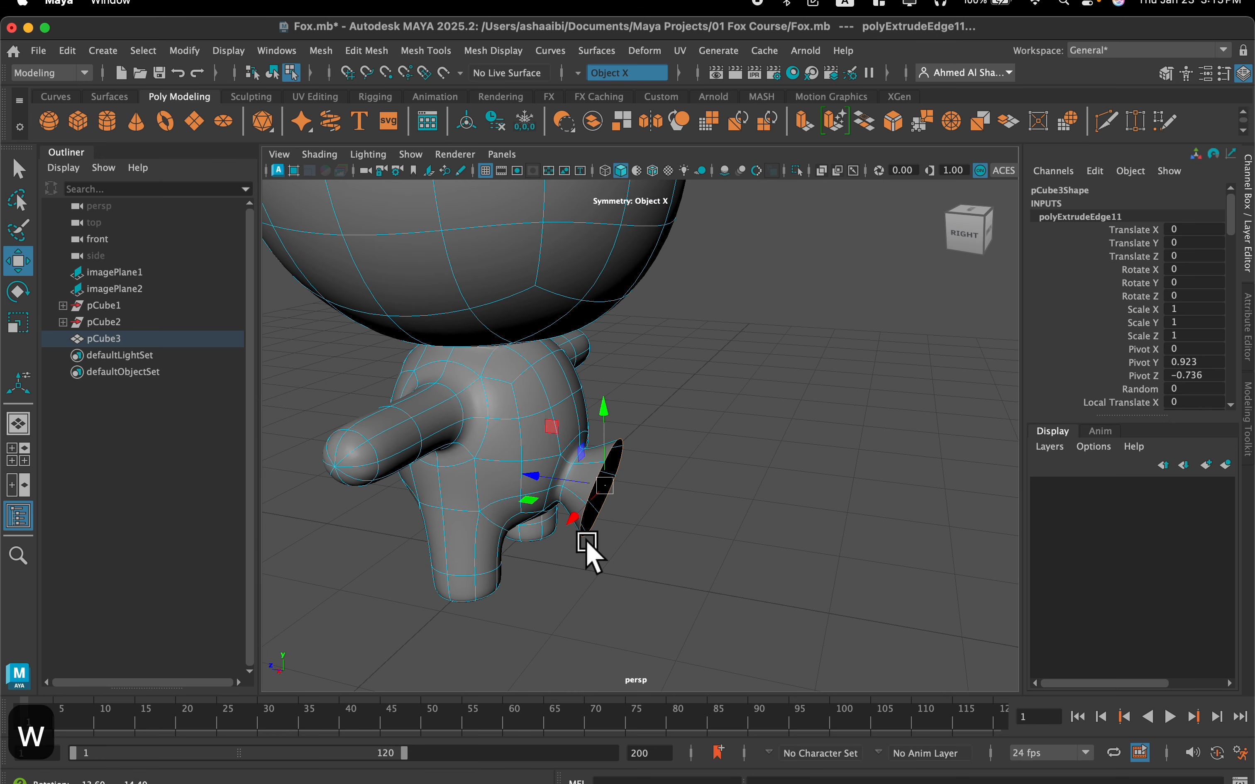
# Circularize the tail's flared end loop and set the Twist to 14.4
pyautogui.moveTo(574, 488)
pyautogui.keyDown('alt'); pyautogui.mouseDown()
pyautogui.moveTo(602, 496)
pyautogui.moveTo(519, 457)
pyautogui.moveTo(628, 482)
pyautogui.moveTo(586, 473)
pyautogui.moveTo(582, 506)
pyautogui.mouseUp(); pyautogui.keyUp('alt')
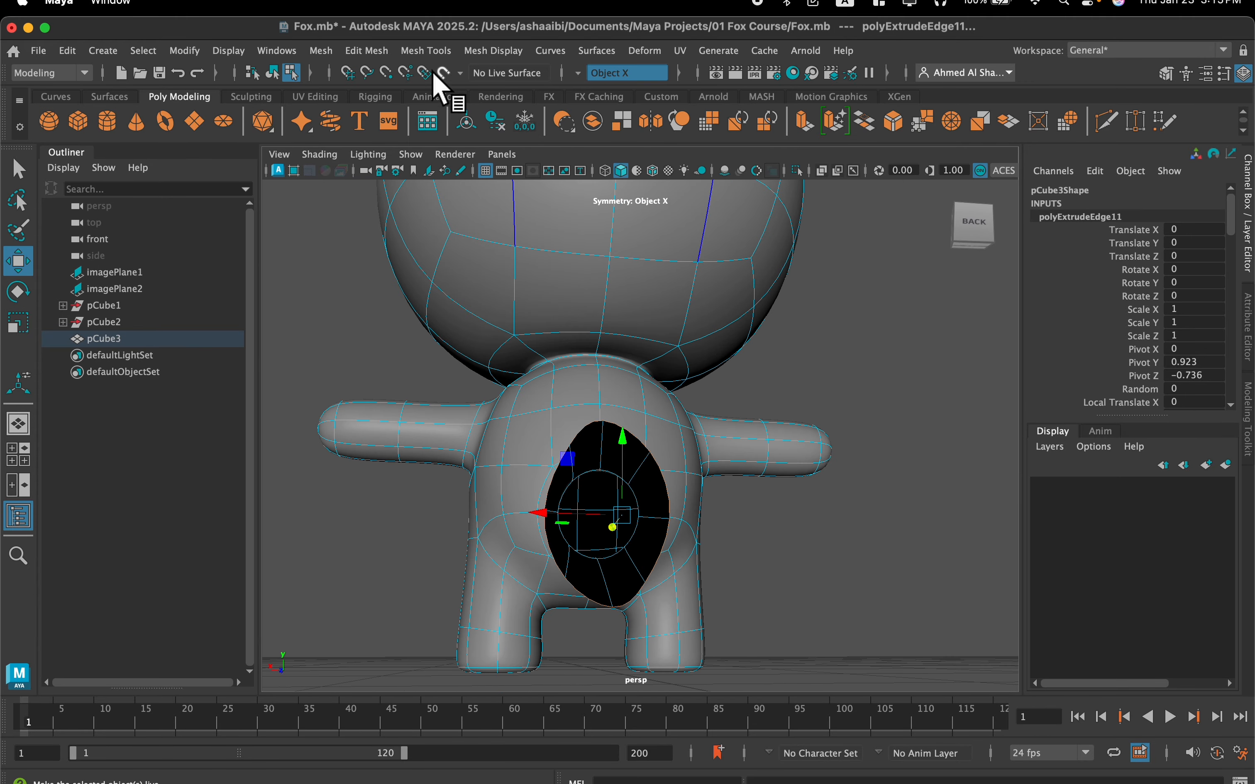
pyautogui.click(364, 50)
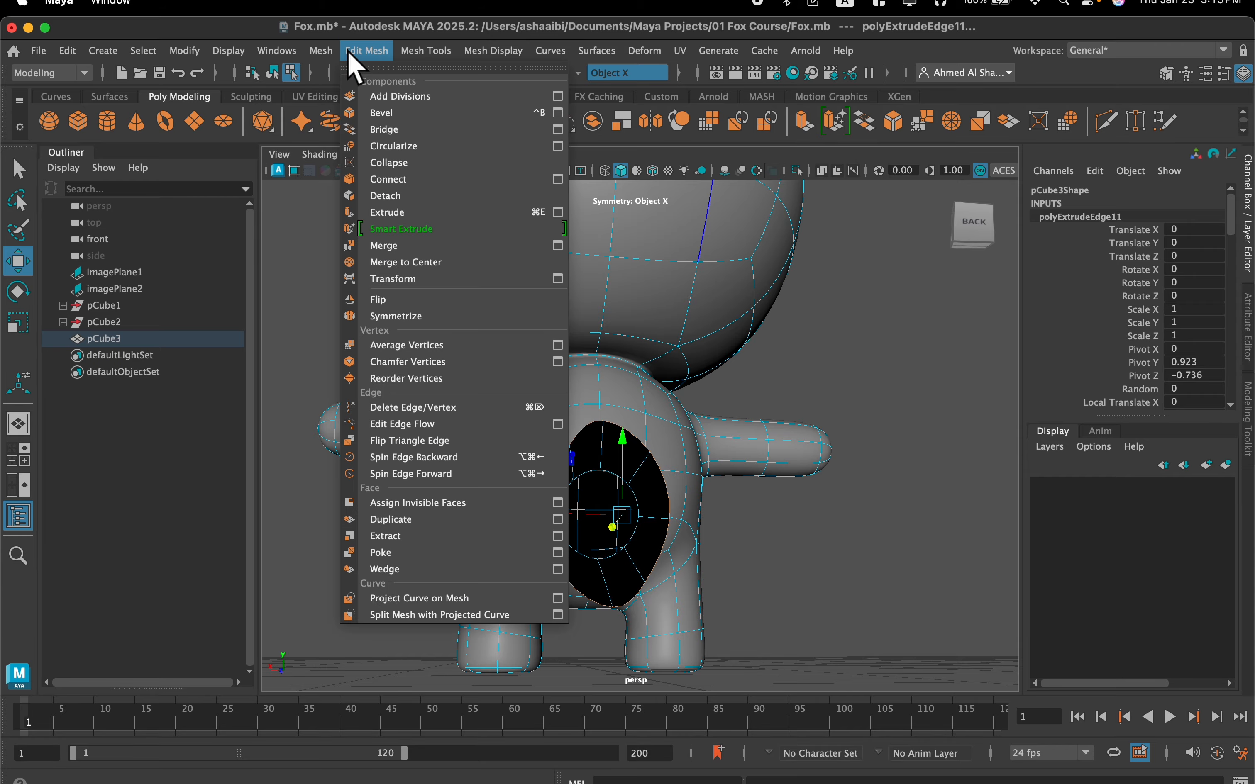
pyautogui.click(374, 149)
pyautogui.moveTo(580, 386)
pyautogui.keyDown('alt'); pyautogui.mouseDown()
pyautogui.moveTo(632, 428)
pyautogui.moveTo(581, 398)
pyautogui.mouseUp(); pyautogui.keyUp('alt')
pyautogui.scroll(3, 579, 392)
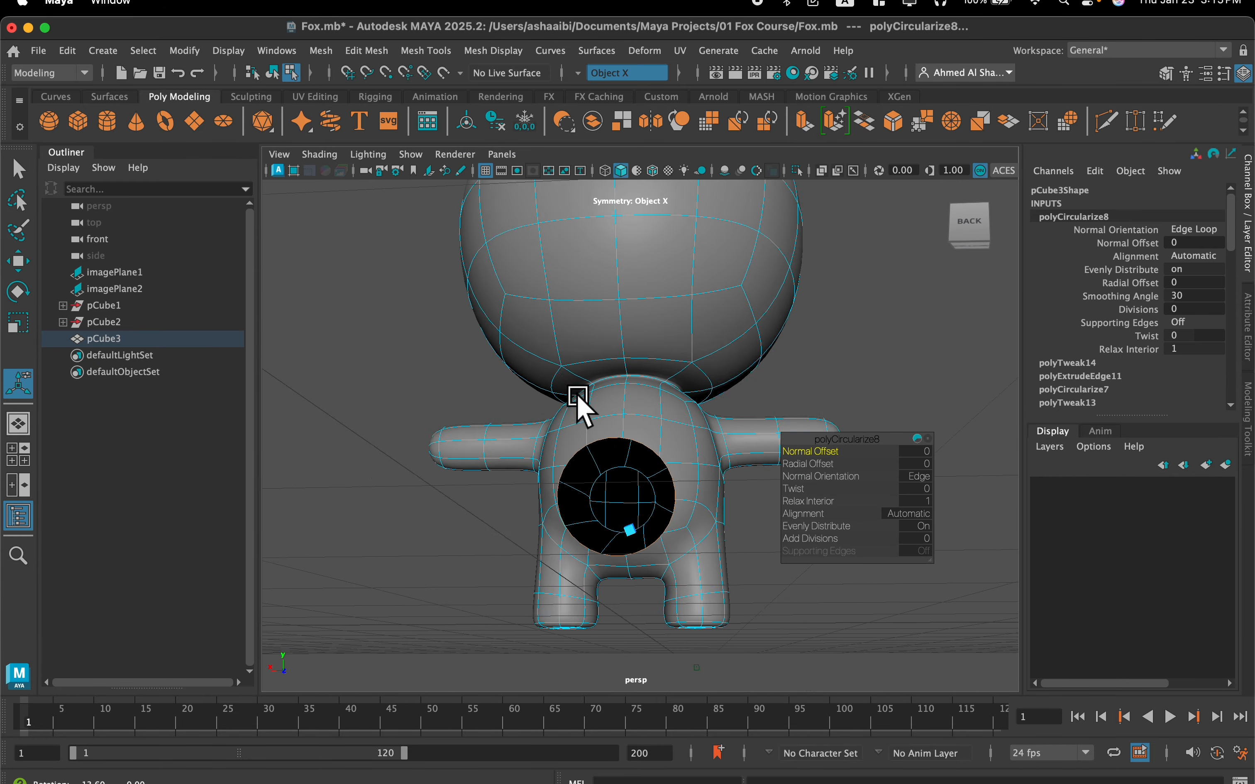
pyautogui.scroll(2, 611, 420)
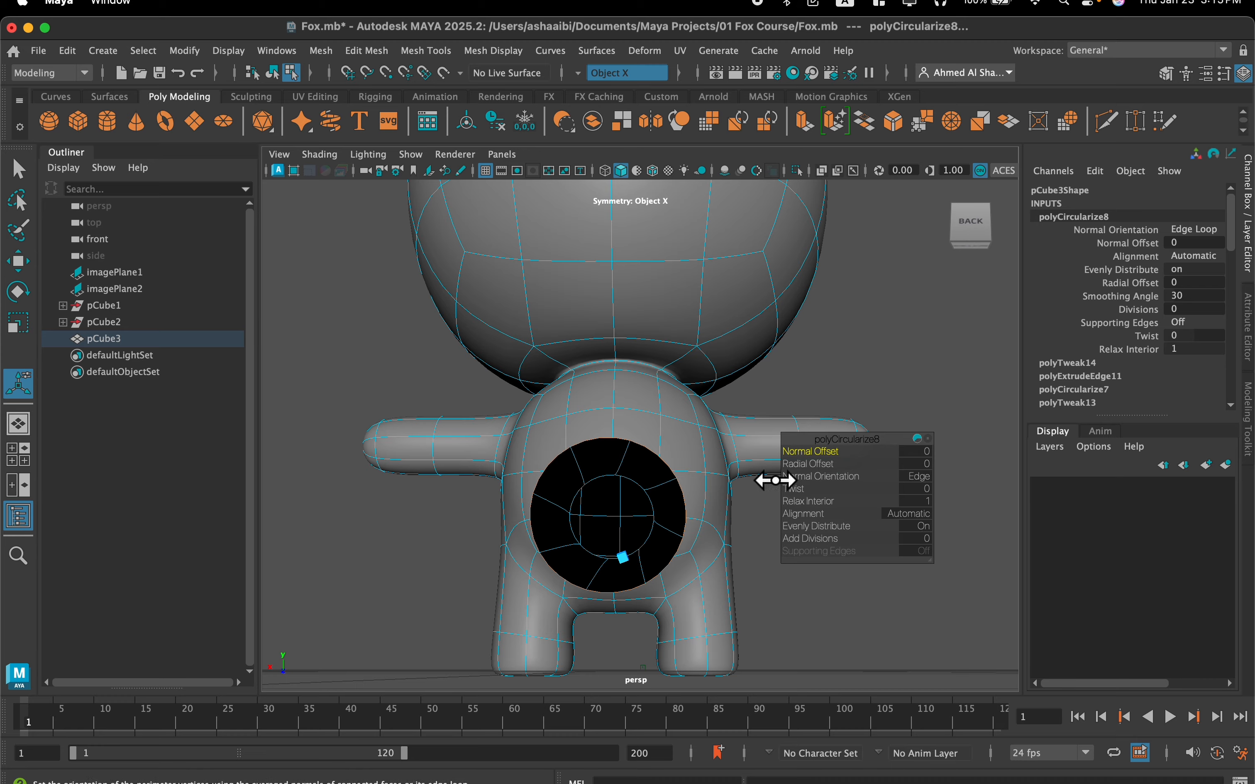
pyautogui.keyDown('alt'); pyautogui.moveTo(775, 480); pyautogui.dragTo(834, 501); pyautogui.keyUp('alt')
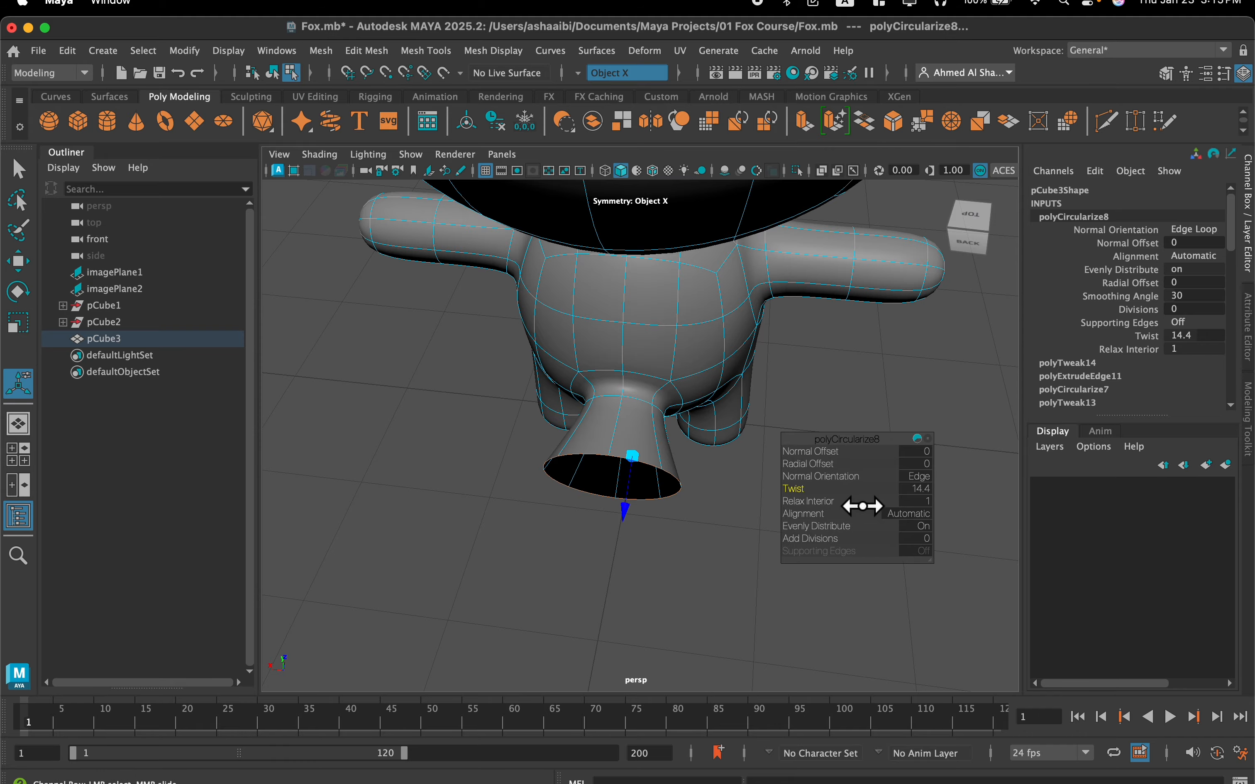
pyautogui.keyDown('alt'); pyautogui.moveTo(630, 398); pyautogui.dragTo(740, 406); pyautogui.keyUp('alt')
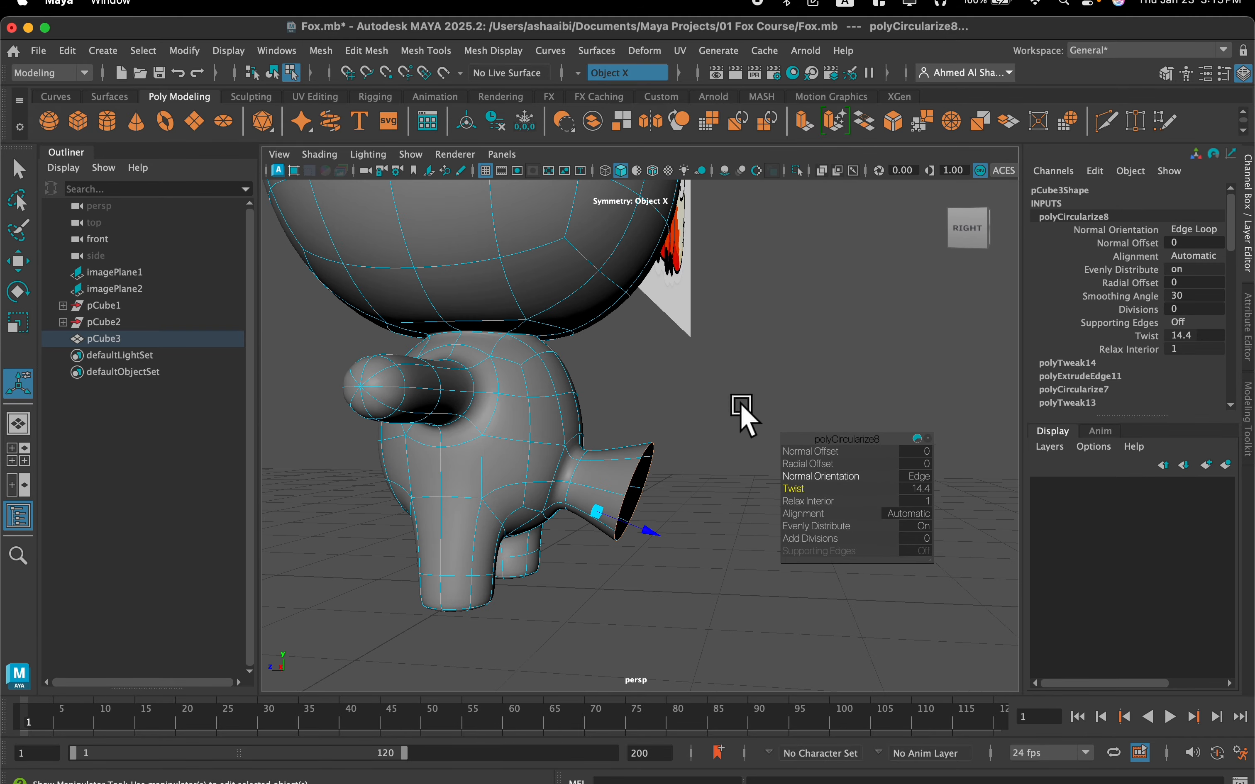
# Flatten the tail's end loop along Z until it stands vertical, and raise it so the tail points straight back
pyautogui.press('r')
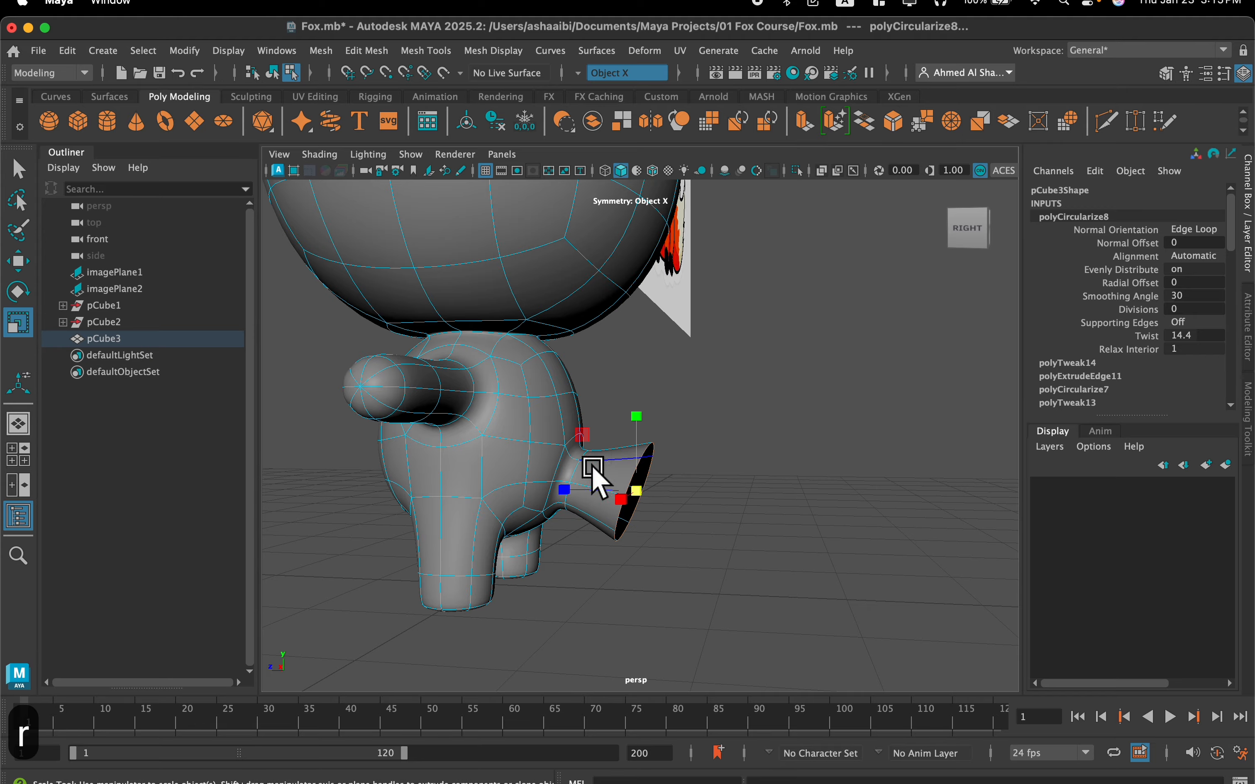
pyautogui.moveTo(681, 510)
pyautogui.keyDown('alt'); pyautogui.mouseDown()
pyautogui.moveTo(627, 482)
pyautogui.moveTo(573, 489)
pyautogui.moveTo(664, 498)
pyautogui.moveTo(616, 456)
pyautogui.moveTo(567, 480)
pyautogui.moveTo(641, 502)
pyautogui.moveTo(678, 486)
pyautogui.mouseUp(); pyautogui.keyUp('alt')
pyautogui.press('w')
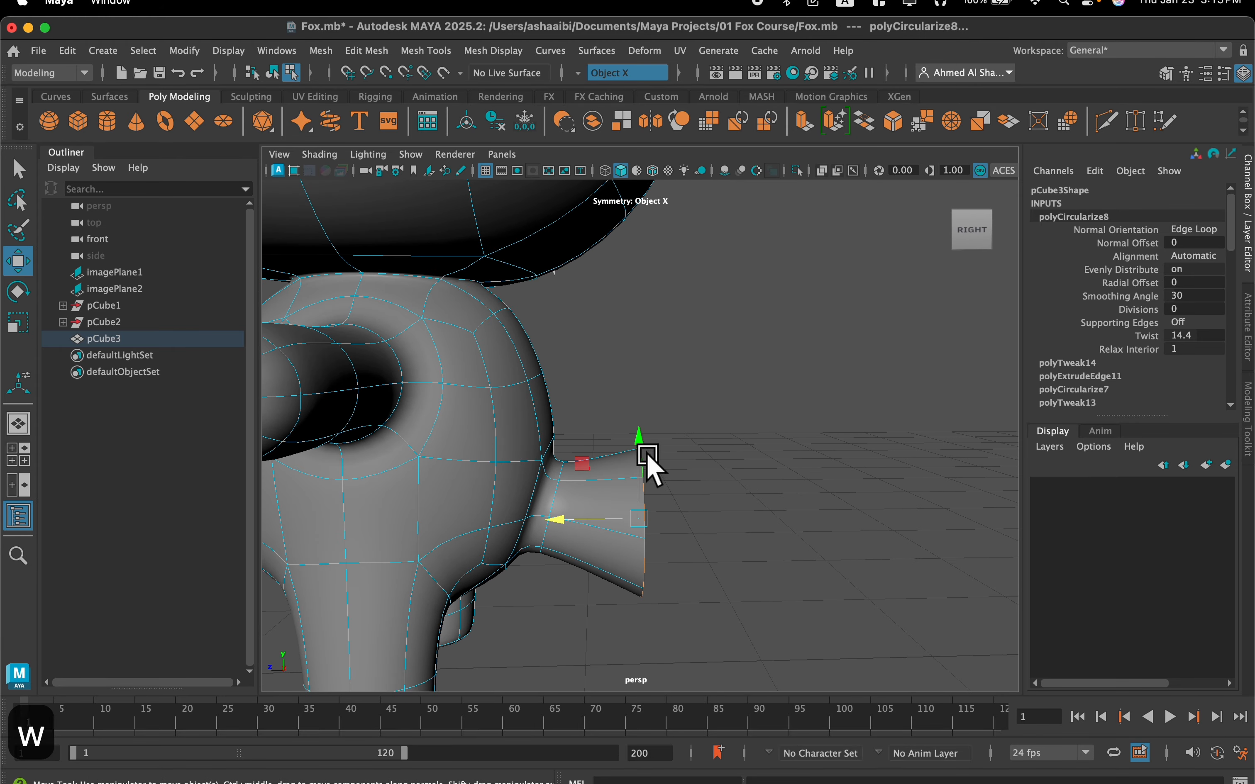
pyautogui.moveTo(640, 441); pyautogui.dragTo(622, 394)
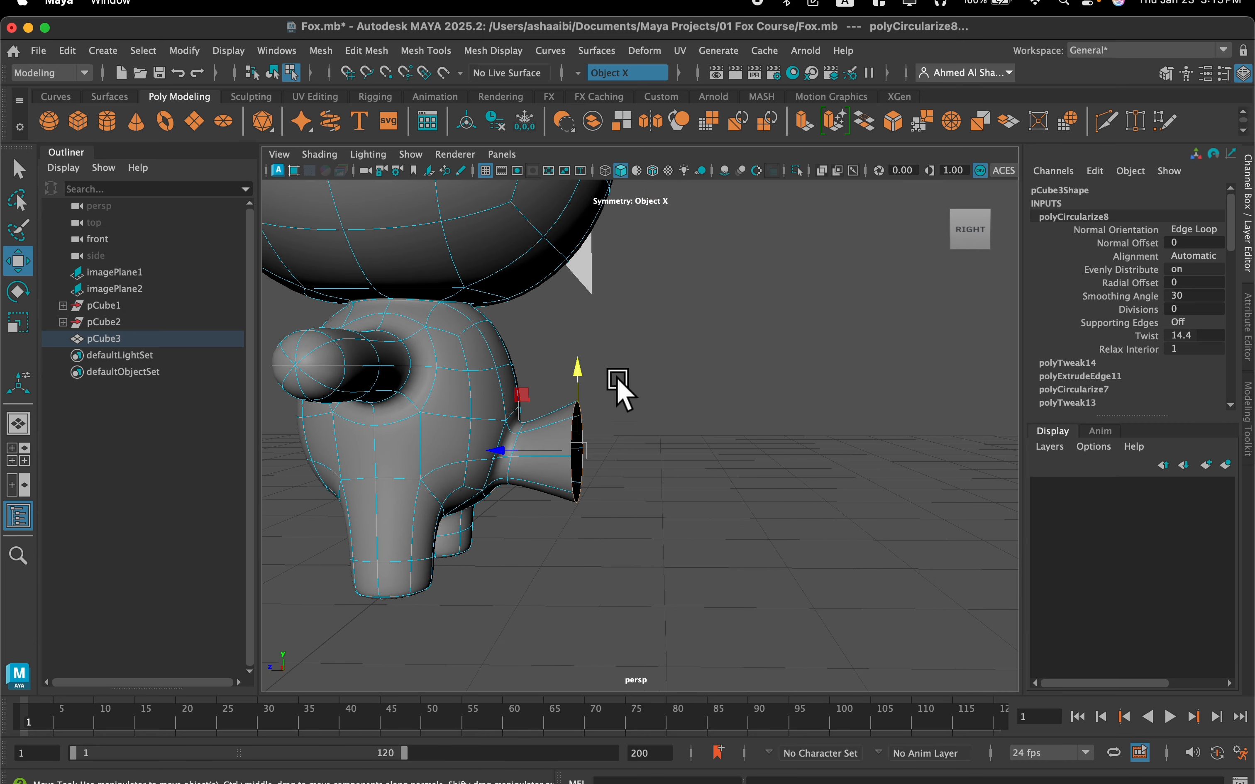
# Extrude the tail's end loop backward by about 0.44 and scale it up to widen the flare
pyautogui.click(811, 112)
pyautogui.press('w')
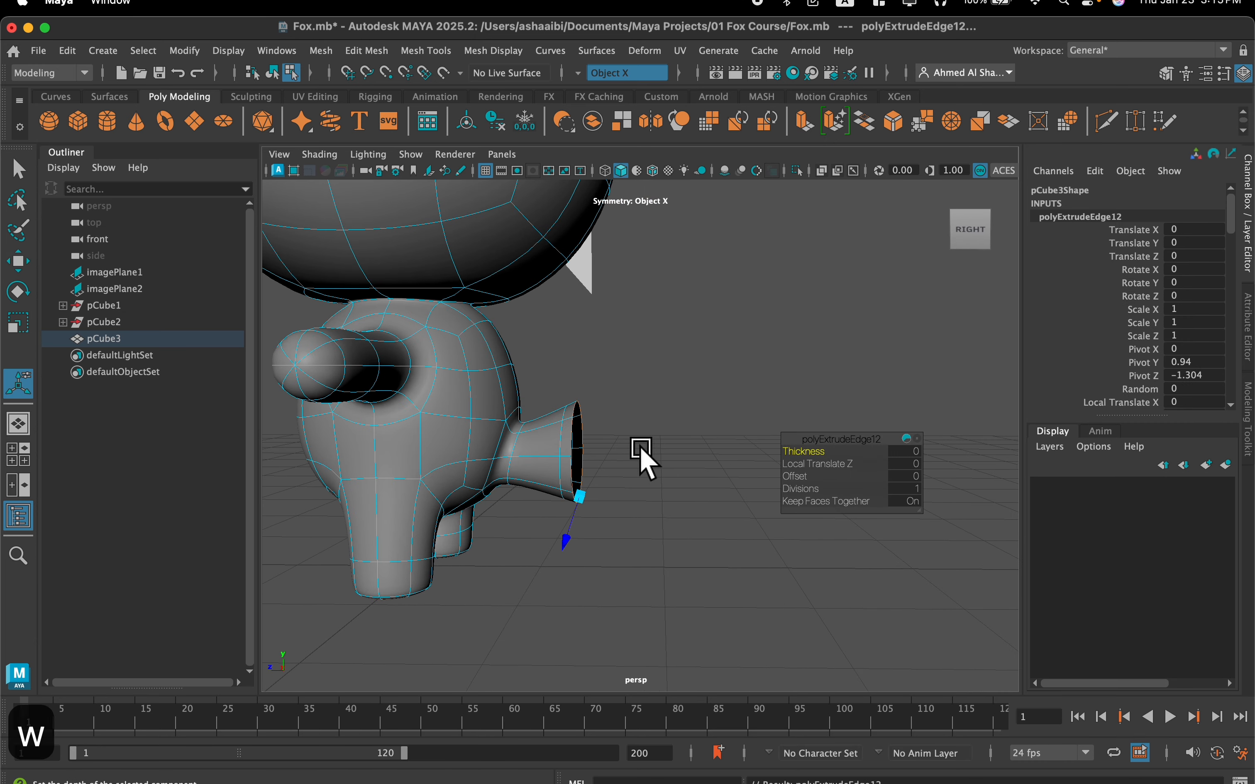
pyautogui.moveTo(573, 451)
pyautogui.keyDown('alt'); pyautogui.mouseDown()
pyautogui.moveTo(513, 448)
pyautogui.moveTo(499, 462)
pyautogui.moveTo(555, 454)
pyautogui.moveTo(492, 441)
pyautogui.moveTo(481, 455)
pyautogui.moveTo(569, 453)
pyautogui.mouseUp(); pyautogui.keyUp('alt')
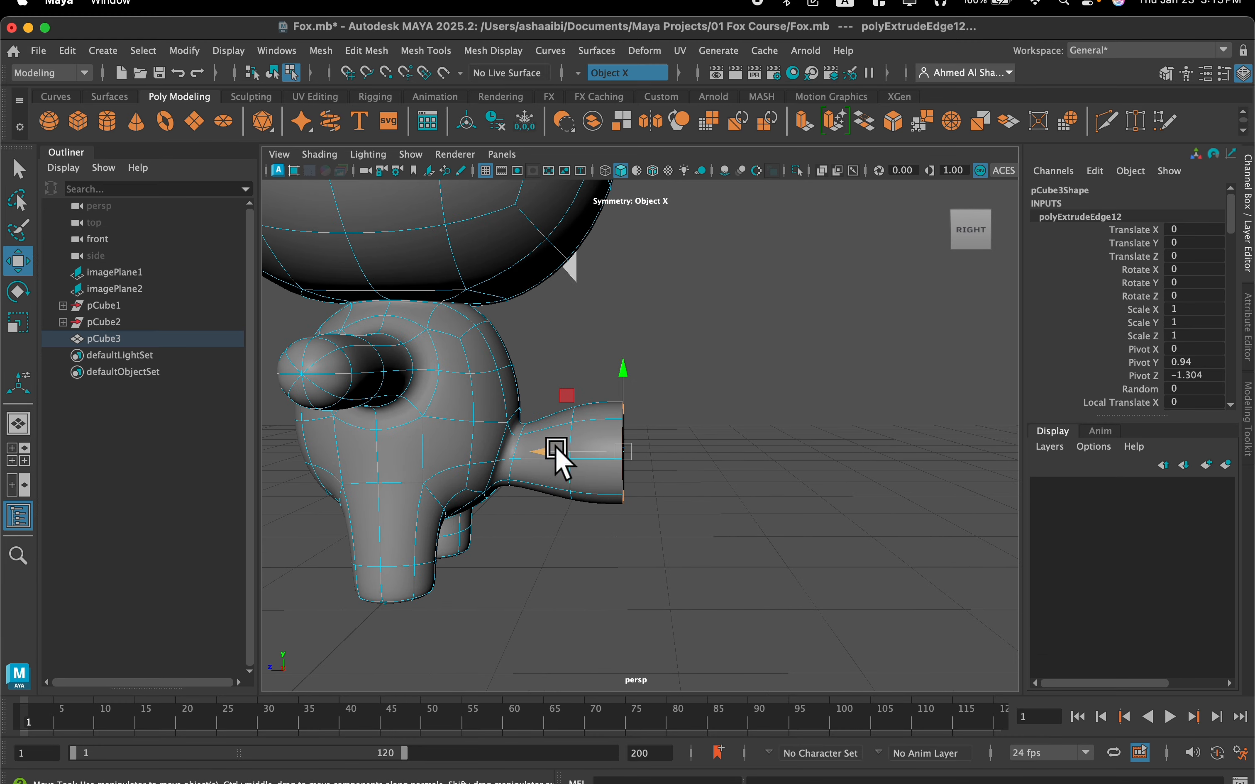
pyautogui.press('r')
pyautogui.moveTo(632, 452); pyautogui.dragTo(666, 439)
pyautogui.press('w')
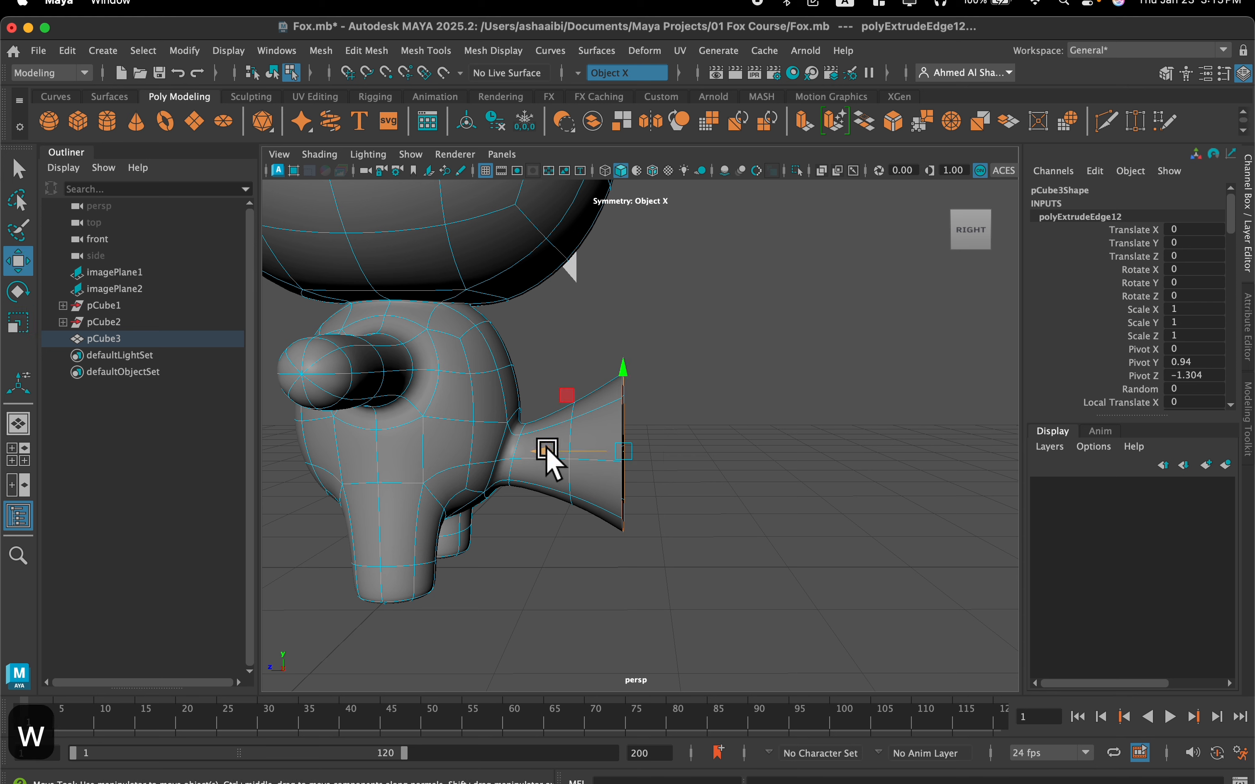
pyautogui.moveTo(546, 450); pyautogui.dragTo(555, 450)
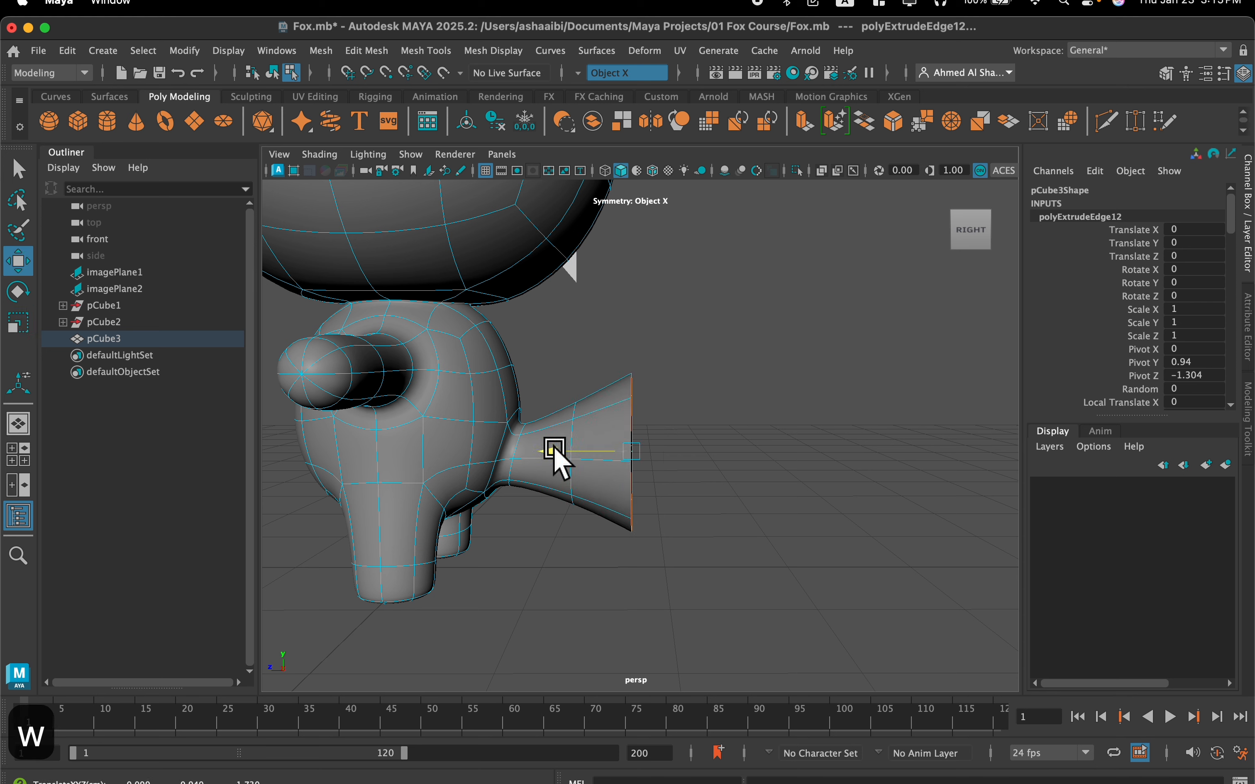
# Extrude another tail section backward by about 0.46 and scale its end loop up slightly
pyautogui.click(811, 123)
pyautogui.press('w')
pyautogui.moveTo(558, 452); pyautogui.dragTo(610, 452)
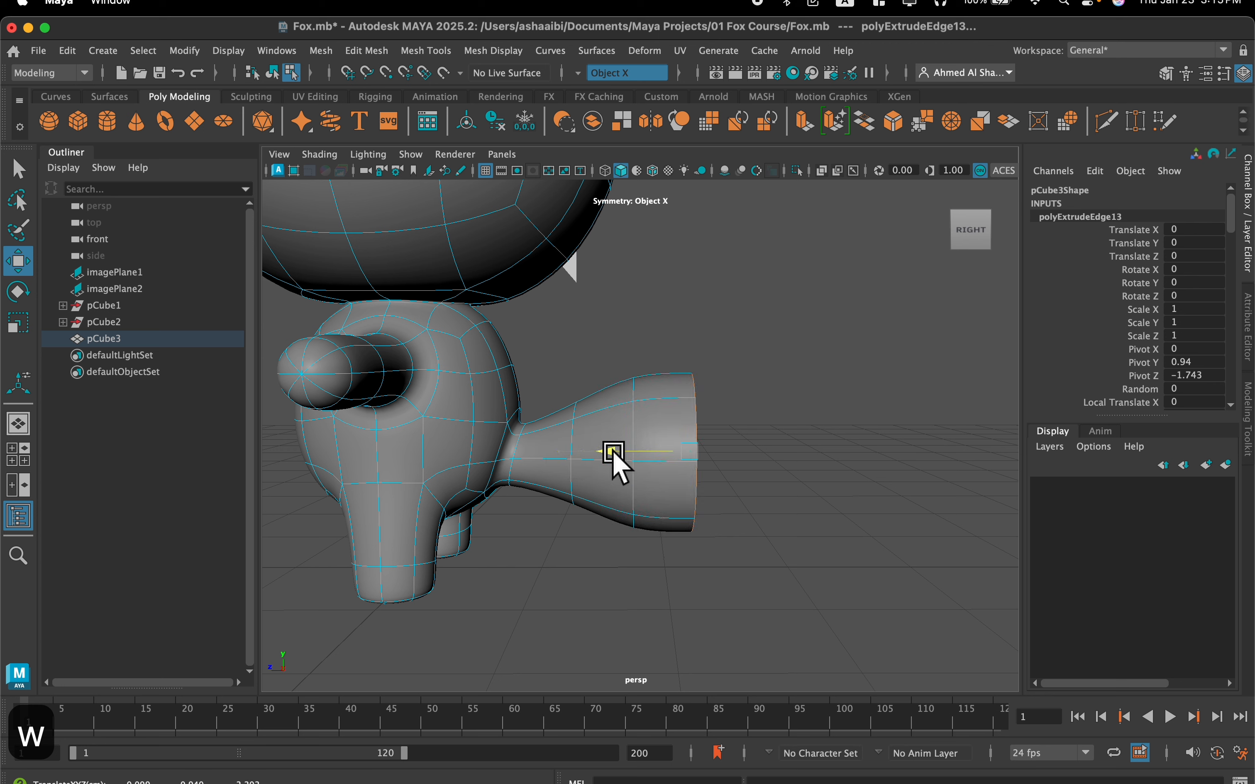
pyautogui.press('r')
pyautogui.moveTo(696, 456); pyautogui.dragTo(716, 449)
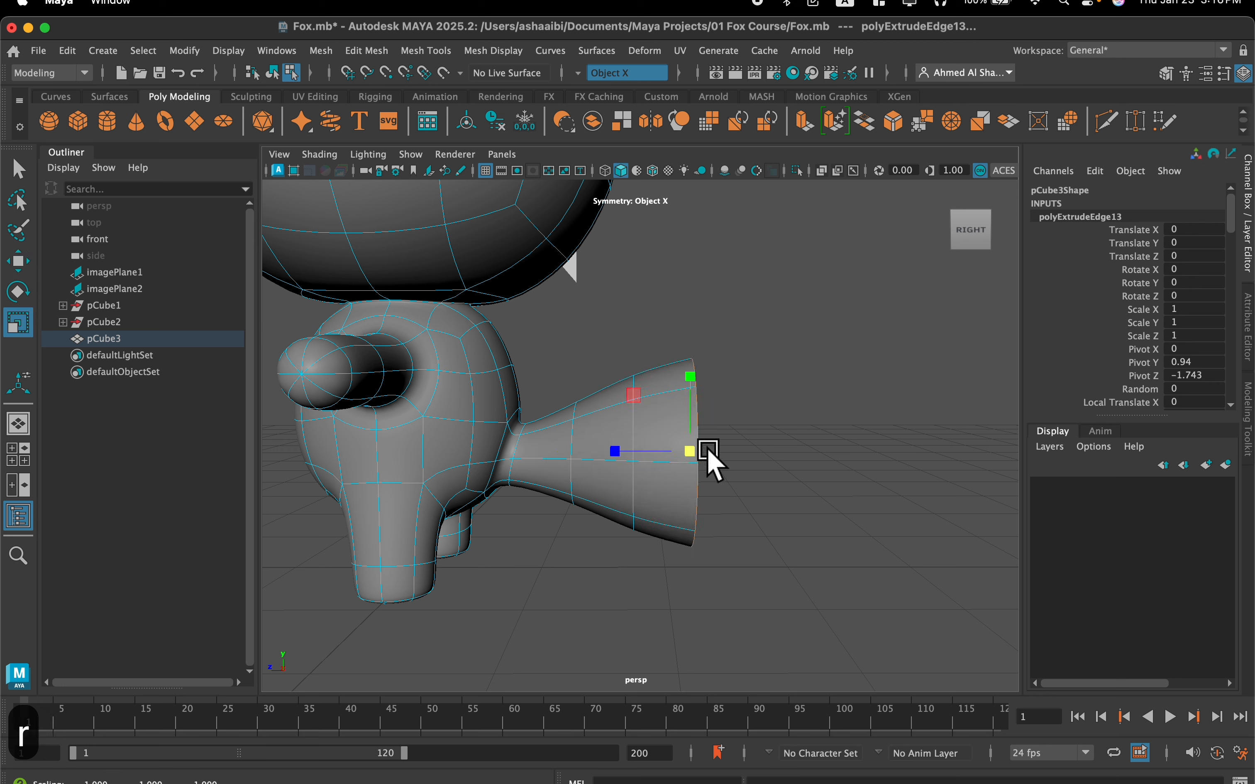
pyautogui.press('w')
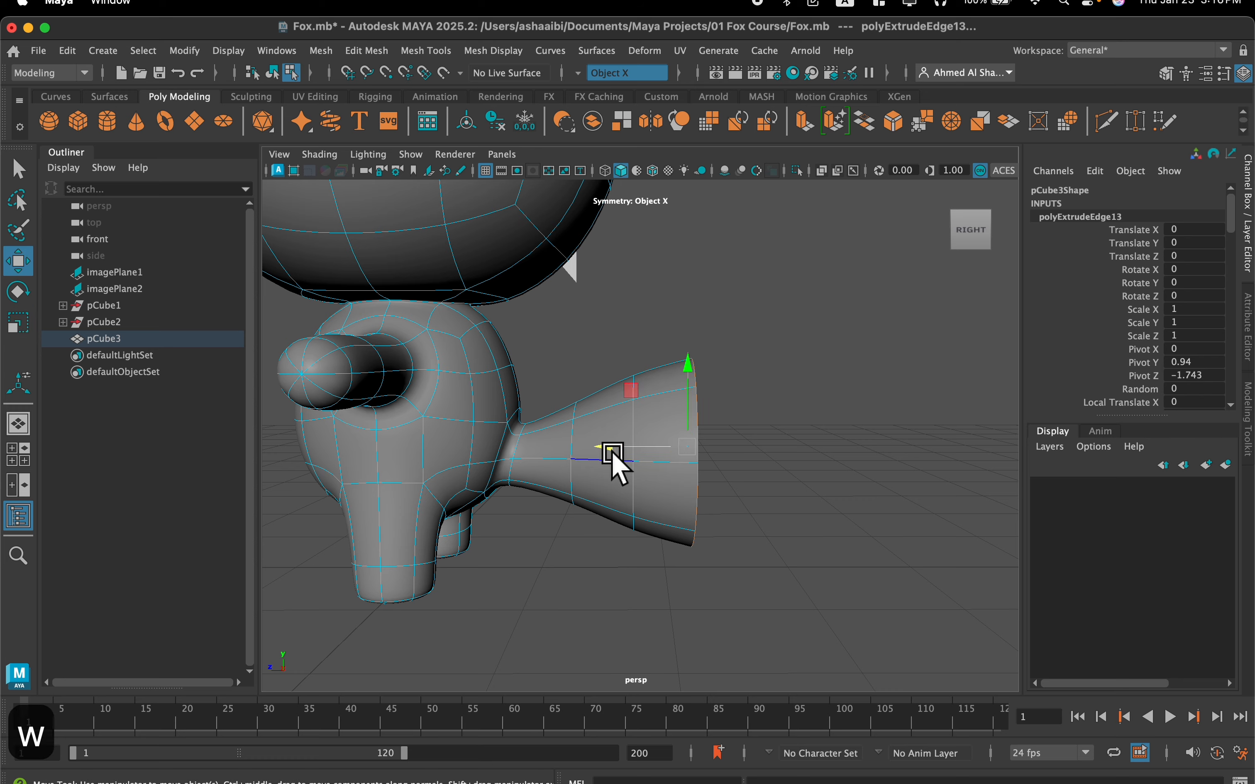
# Extrude the tail's end loop backward by about 0.41, keeping its width for the fullest part of the tail
pyautogui.click(803, 127)
pyautogui.keyDown('alt'); pyautogui.moveTo(643, 312); pyautogui.dragTo(641, 344); pyautogui.keyUp('alt')
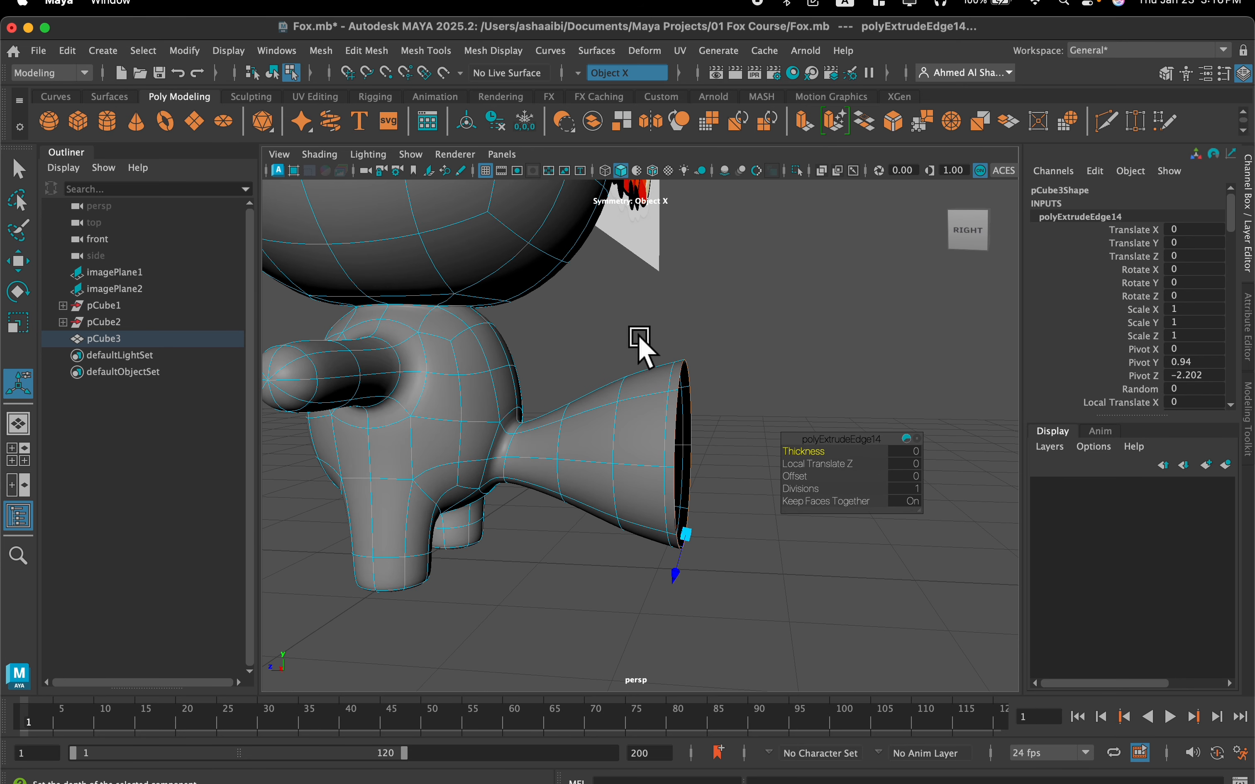
pyautogui.moveTo(606, 457); pyautogui.dragTo(661, 455)
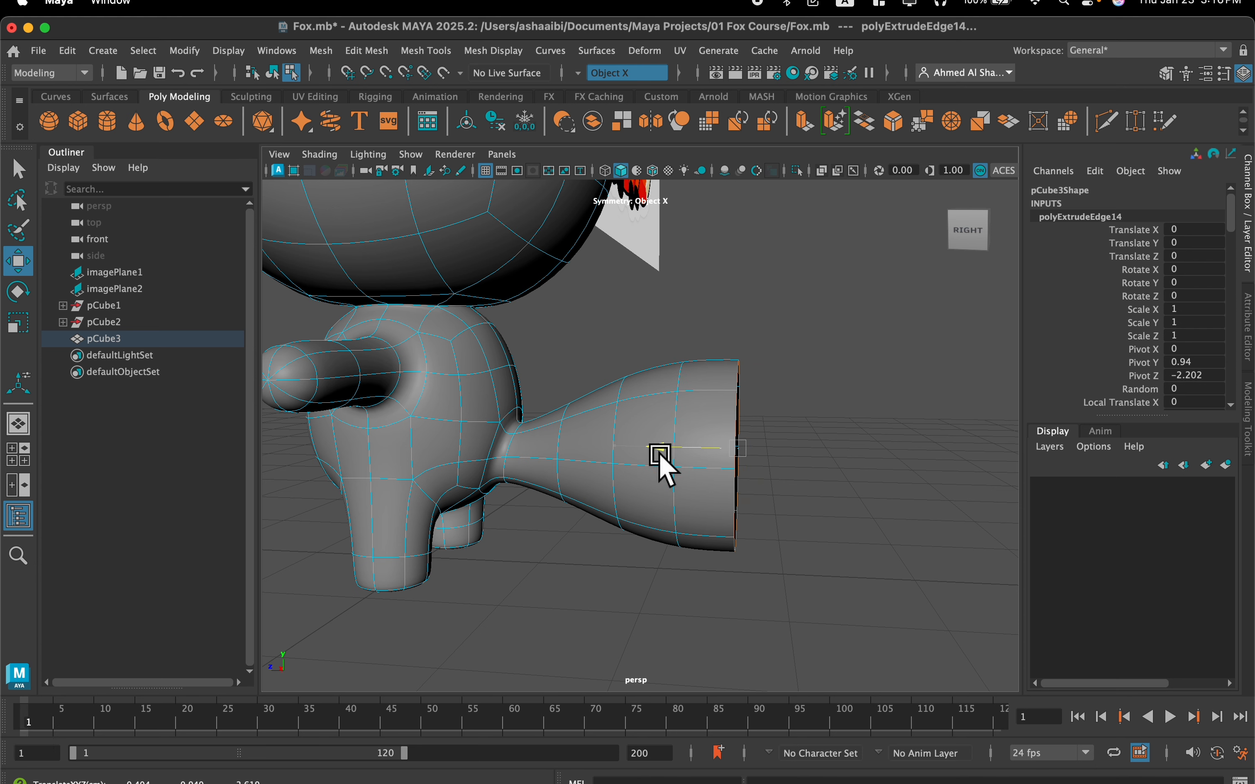
# Extrude the tail's end loop backward by about 0.37 and scale it down to start tapering the tail
pyautogui.click(796, 125)
pyautogui.keyDown('alt'); pyautogui.moveTo(778, 274); pyautogui.dragTo(645, 249, button='middle'); pyautogui.keyUp('alt')
pyautogui.press('w')
pyautogui.moveTo(550, 424); pyautogui.dragTo(621, 448)
pyautogui.press('r')
pyautogui.press('w')
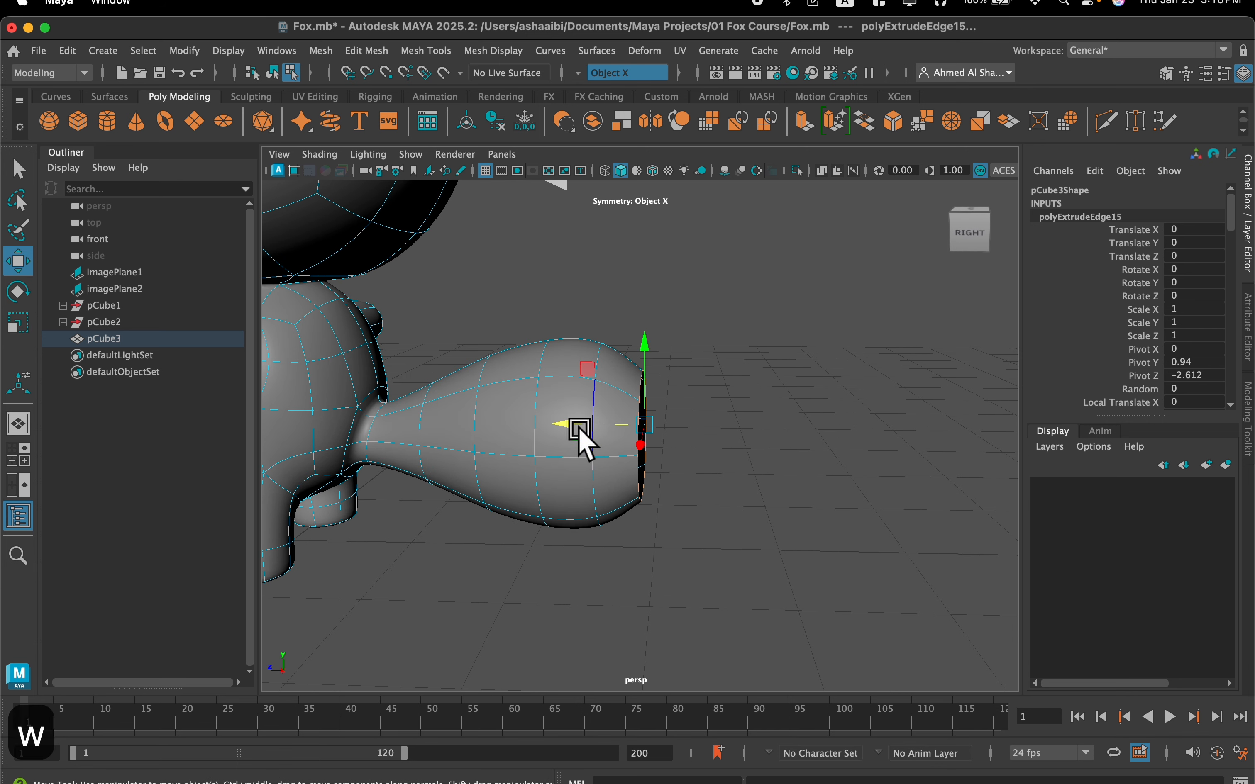
pyautogui.click(653, 420)
pyautogui.press('super+z')
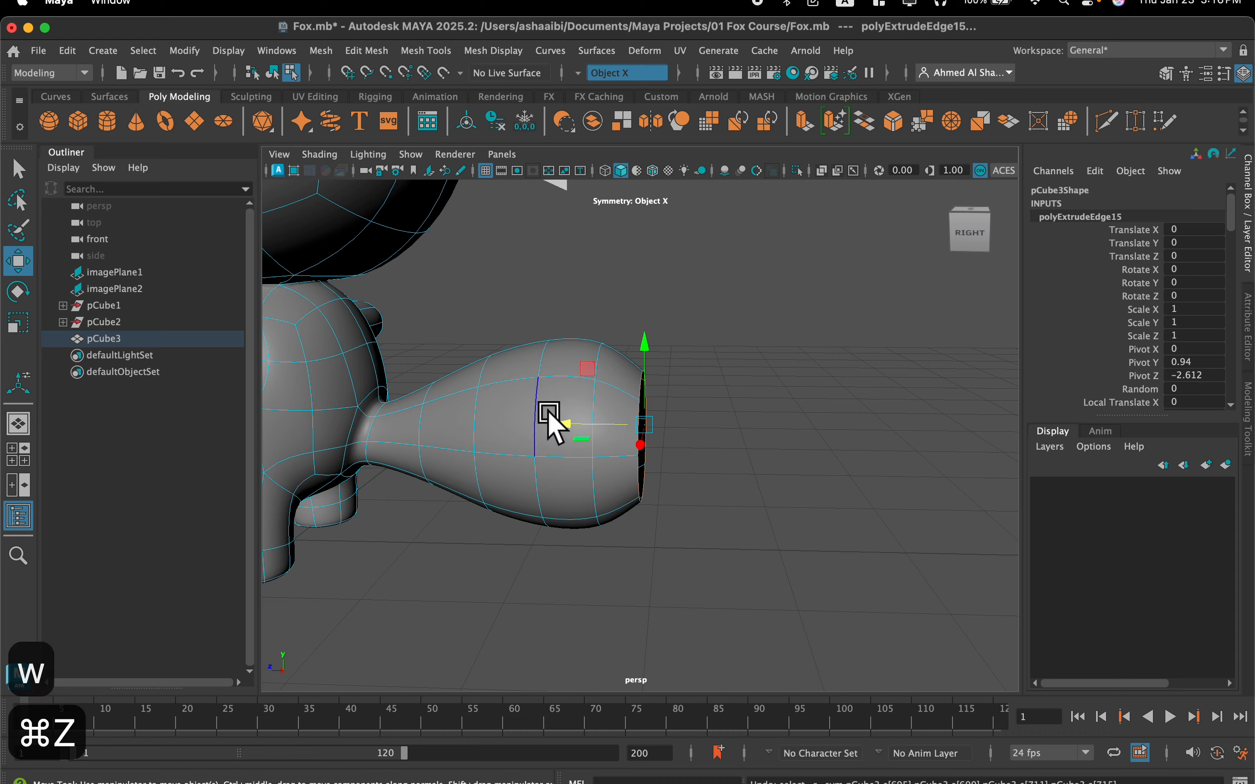
pyautogui.moveTo(558, 421); pyautogui.dragTo(653, 438)
pyautogui.press('r')
# Extrude one more section backward by about 0.25 and shrink its end loop to a small opening near the tail tip
pyautogui.click(833, 121)
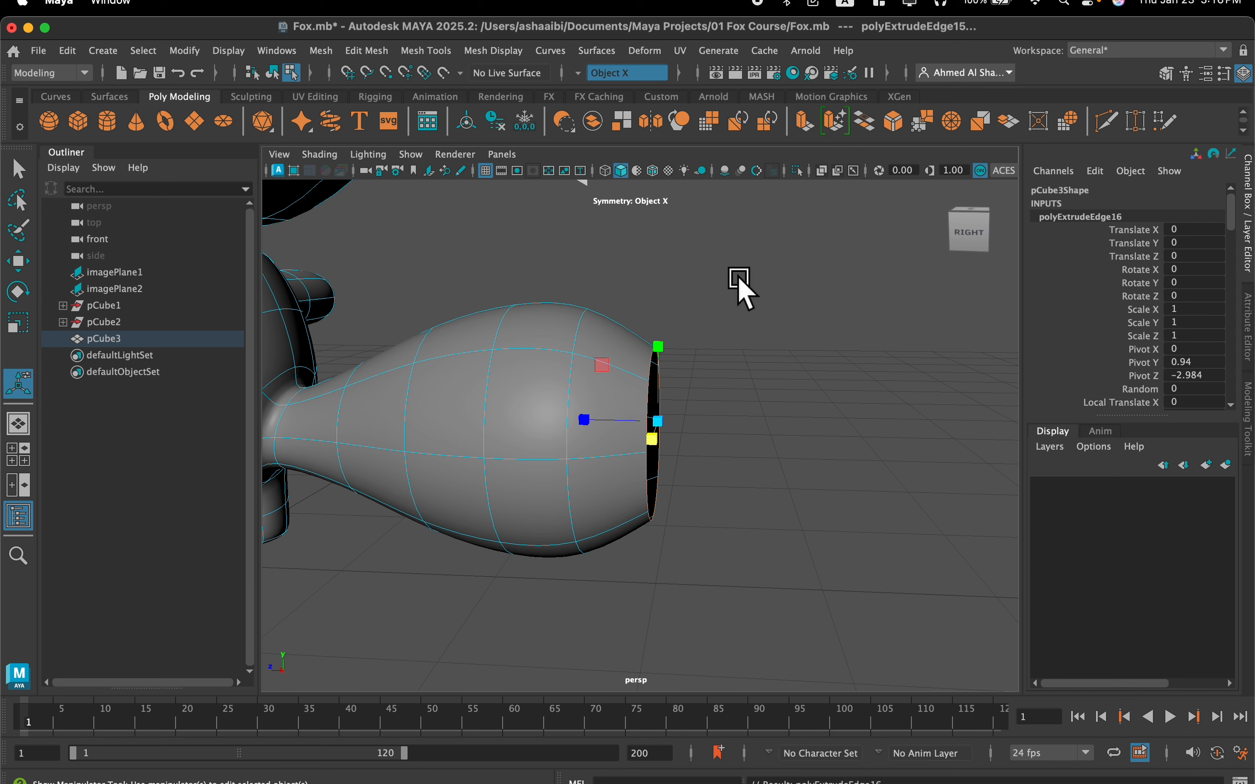
pyautogui.press('w')
pyautogui.moveTo(575, 428); pyautogui.dragTo(614, 432)
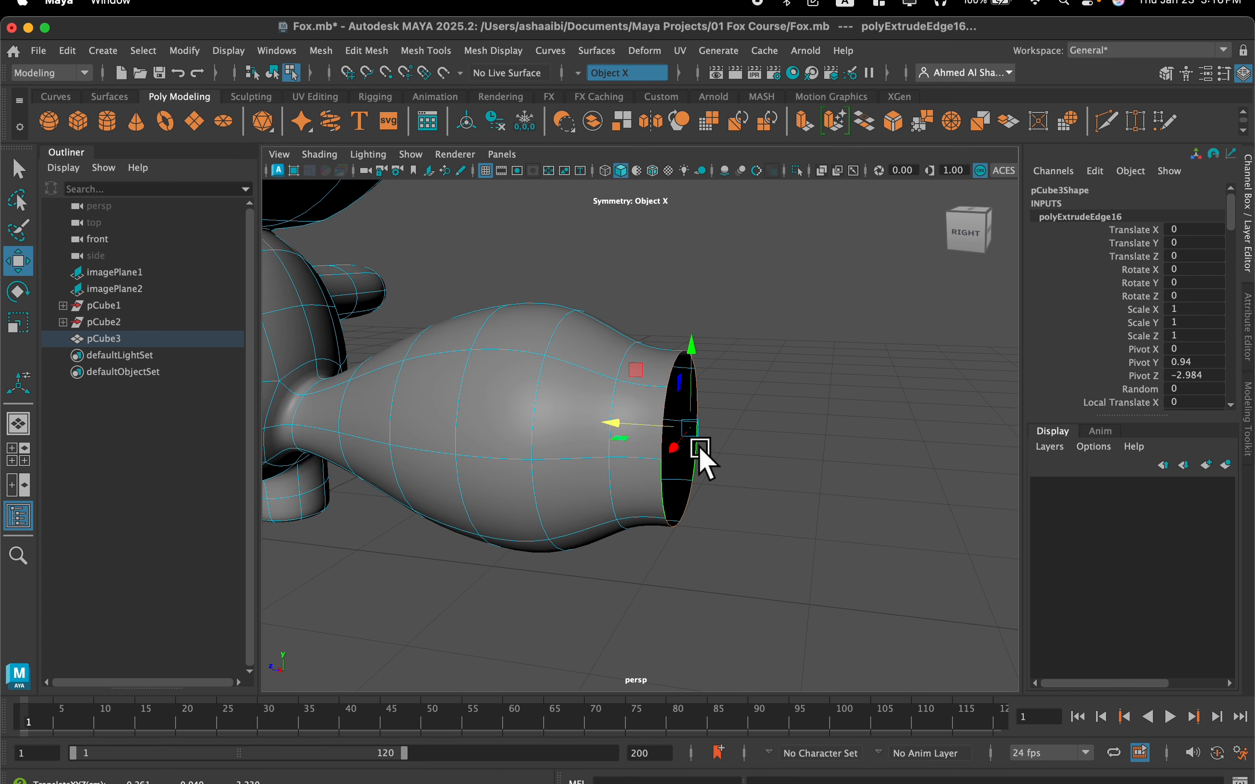
pyautogui.press('r')
pyautogui.moveTo(692, 438); pyautogui.dragTo(648, 427)
# Circularize the small opening at the tail tip and set the Twist to -17
pyautogui.keyDown('alt'); pyautogui.moveTo(751, 436); pyautogui.dragTo(686, 471); pyautogui.keyUp('alt')
pyautogui.moveTo(593, 440); pyautogui.dragTo(520, 325)
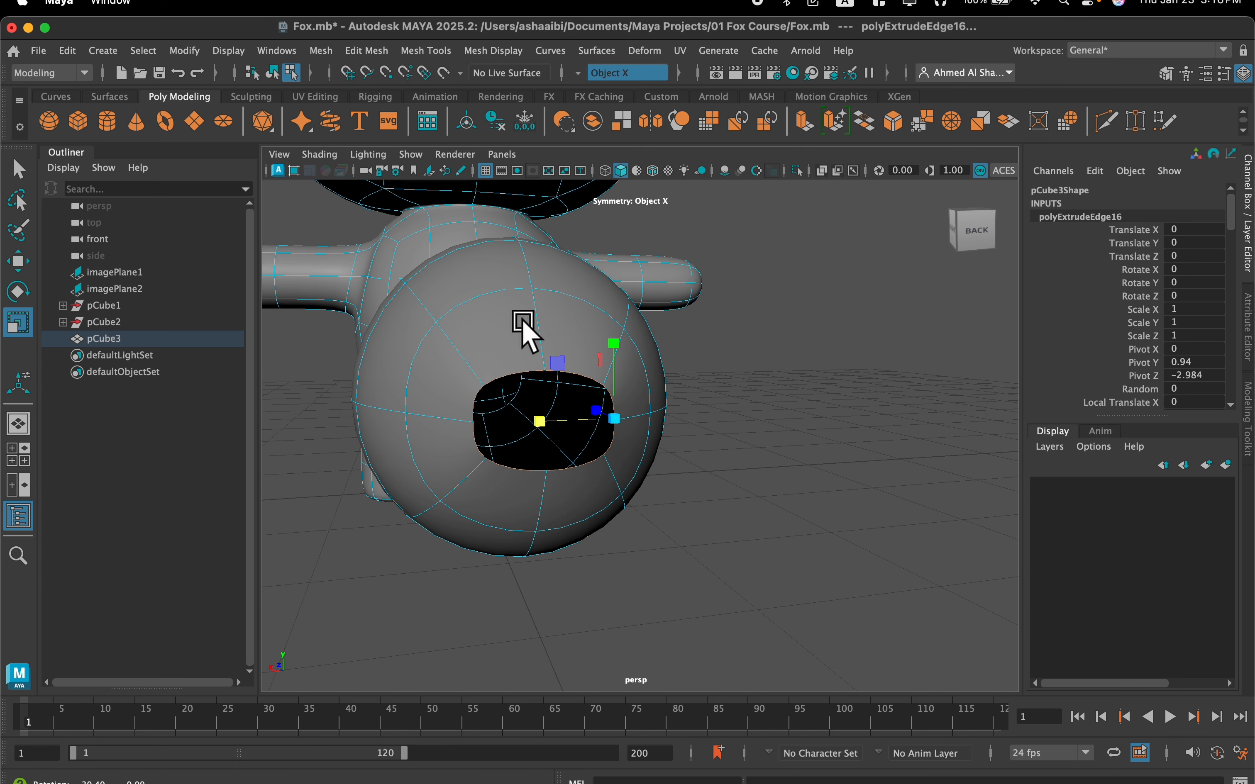
pyautogui.click(360, 52)
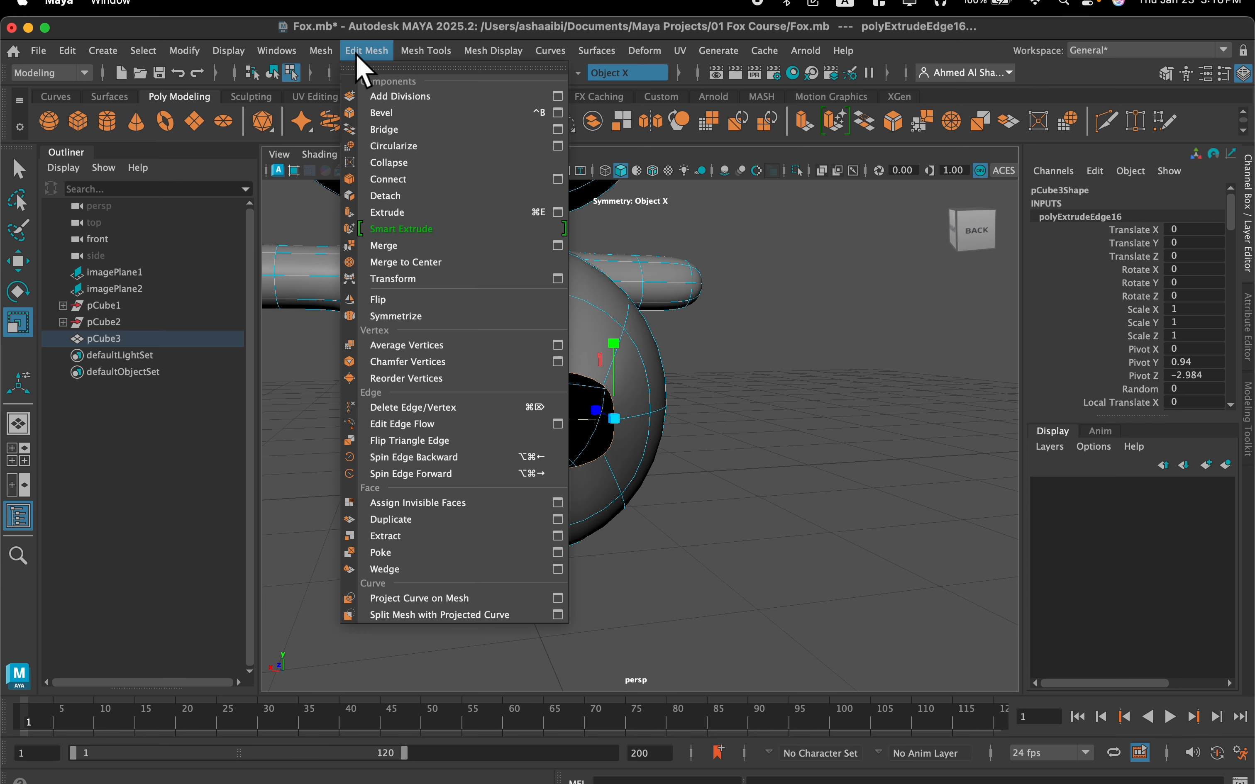
pyautogui.click(384, 146)
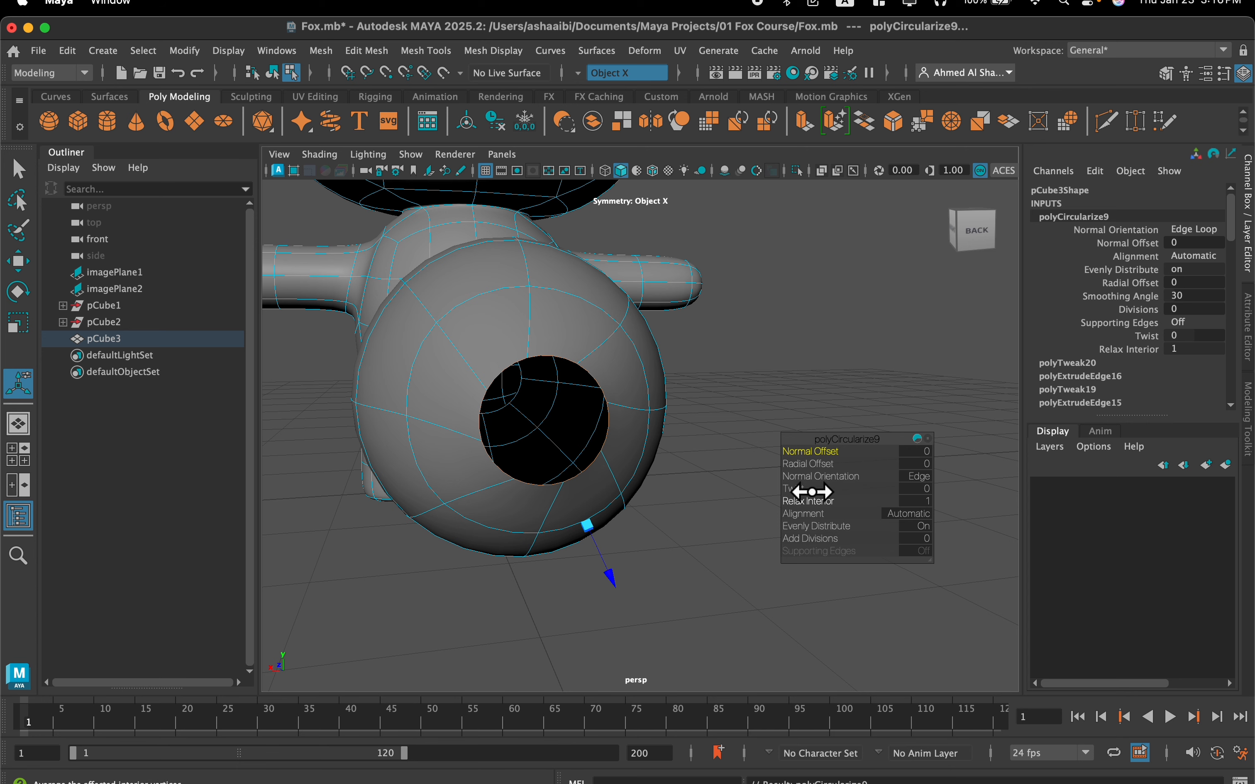
pyautogui.moveTo(769, 492); pyautogui.dragTo(728, 494)
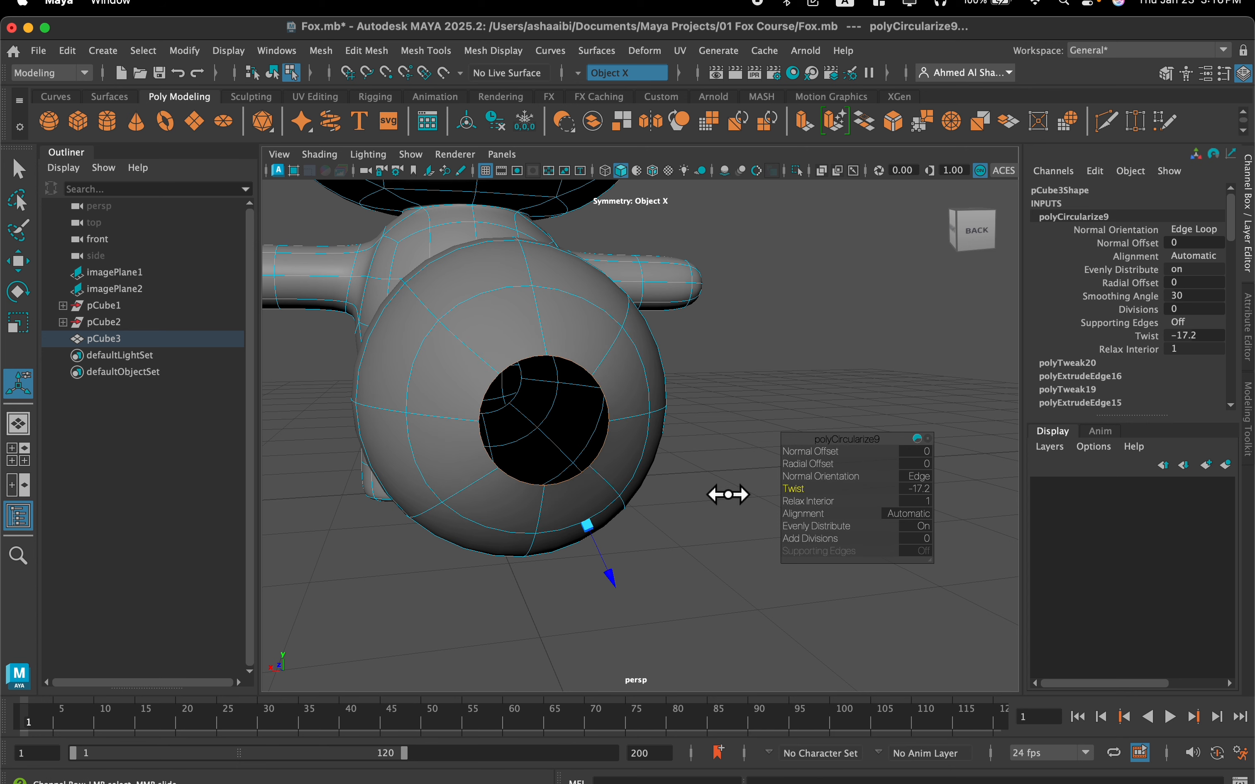
pyautogui.keyDown('alt'); pyautogui.moveTo(560, 415); pyautogui.dragTo(596, 409); pyautogui.keyUp('alt')
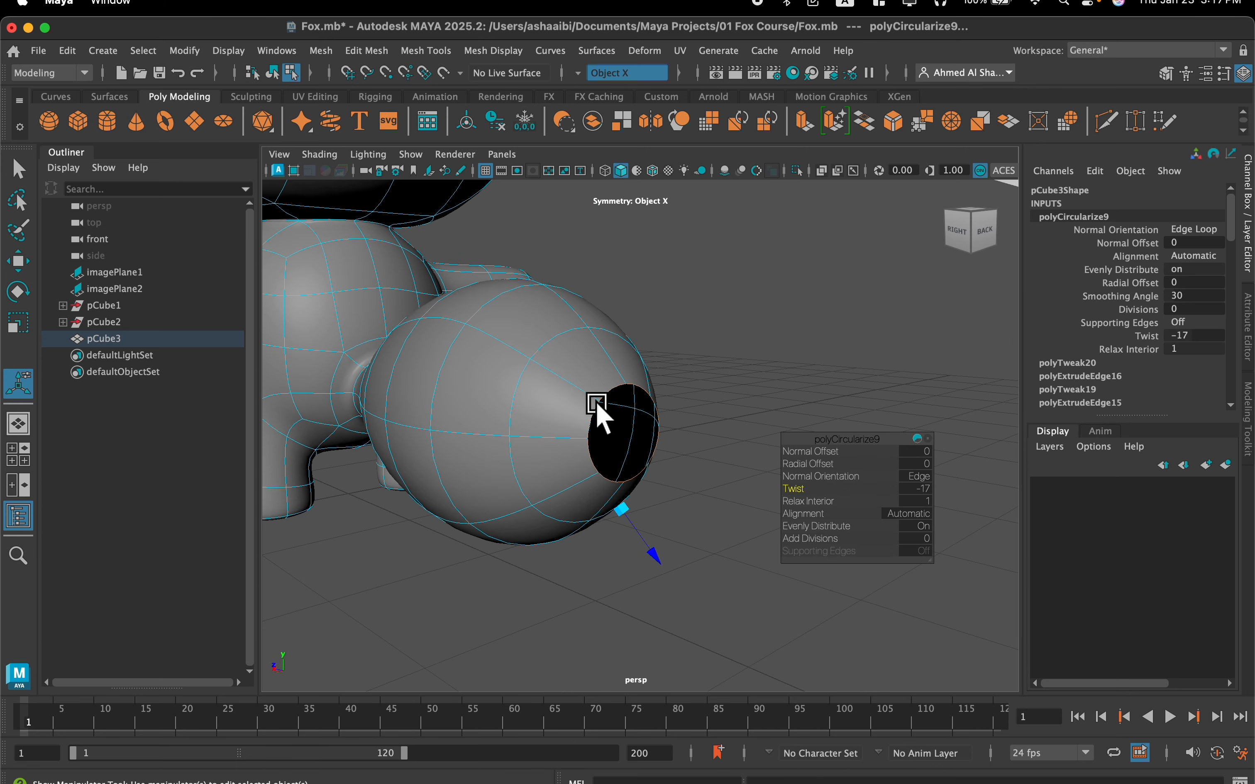
# Extrude the tail tip's opening edges, scale them inward and pull them slightly outward to nearly close the rounded tip
pyautogui.click(808, 118)
pyautogui.scroll(3, 706, 414)
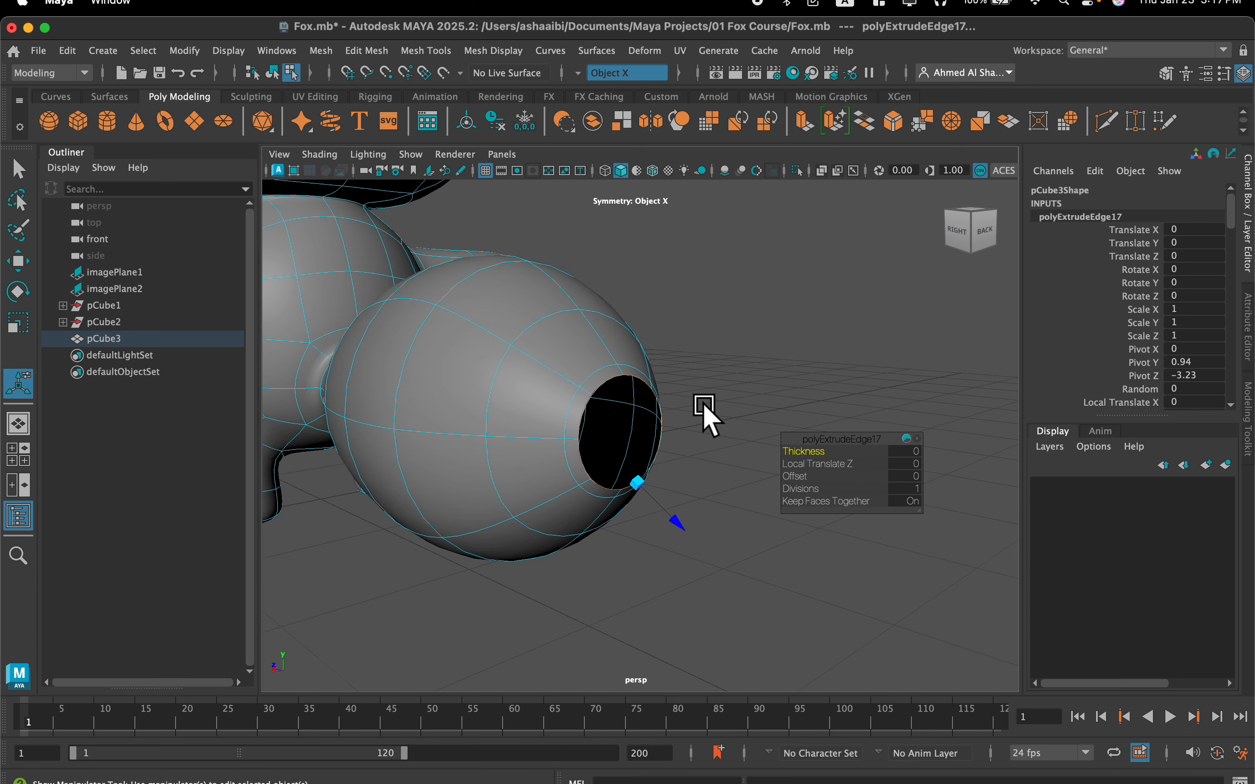
pyautogui.press('r')
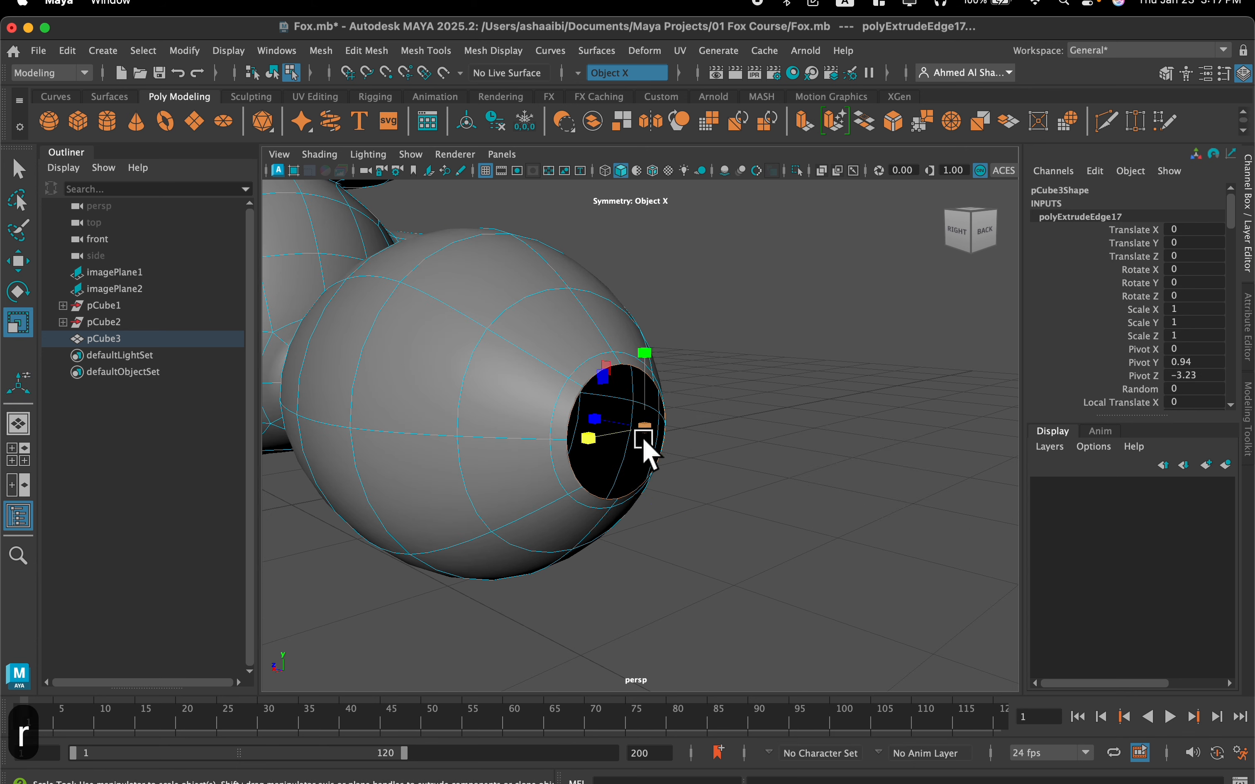
pyautogui.moveTo(644, 440)
pyautogui.keyDown('alt'); pyautogui.mouseDown()
pyautogui.moveTo(687, 438)
pyautogui.moveTo(642, 423)
pyautogui.moveTo(661, 437)
pyautogui.moveTo(634, 441)
pyautogui.mouseUp(); pyautogui.keyUp('alt')
pyautogui.press('w')
pyautogui.press('r')
pyautogui.scroll(5, 714, 434)
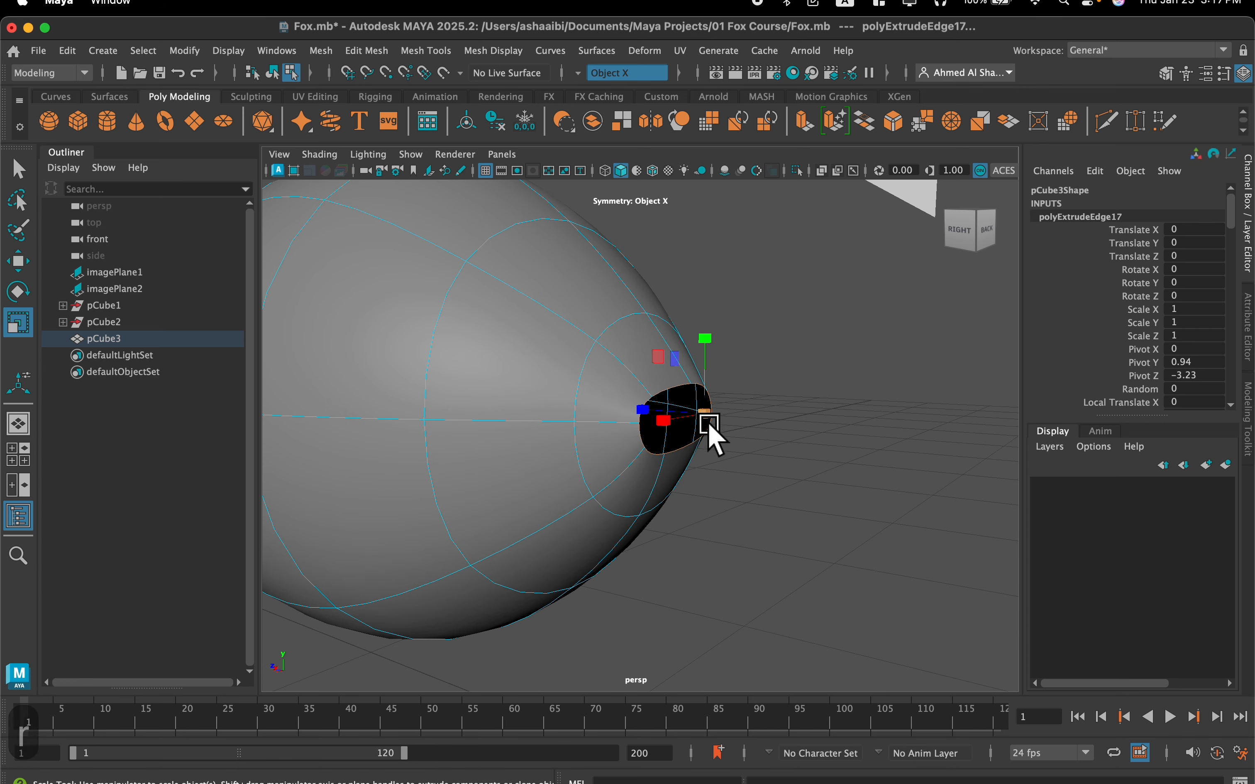
# Merge the opening's border vertices to the center to close the tail tip, and check the result from behind
pyautogui.keyDown('shift'); pyautogui.rightClick(689, 417); pyautogui.keyUp('shift')
pyautogui.keyDown('shift'); pyautogui.moveTo(689, 417); pyautogui.dragTo(688, 344, button='right'); pyautogui.keyUp('shift')
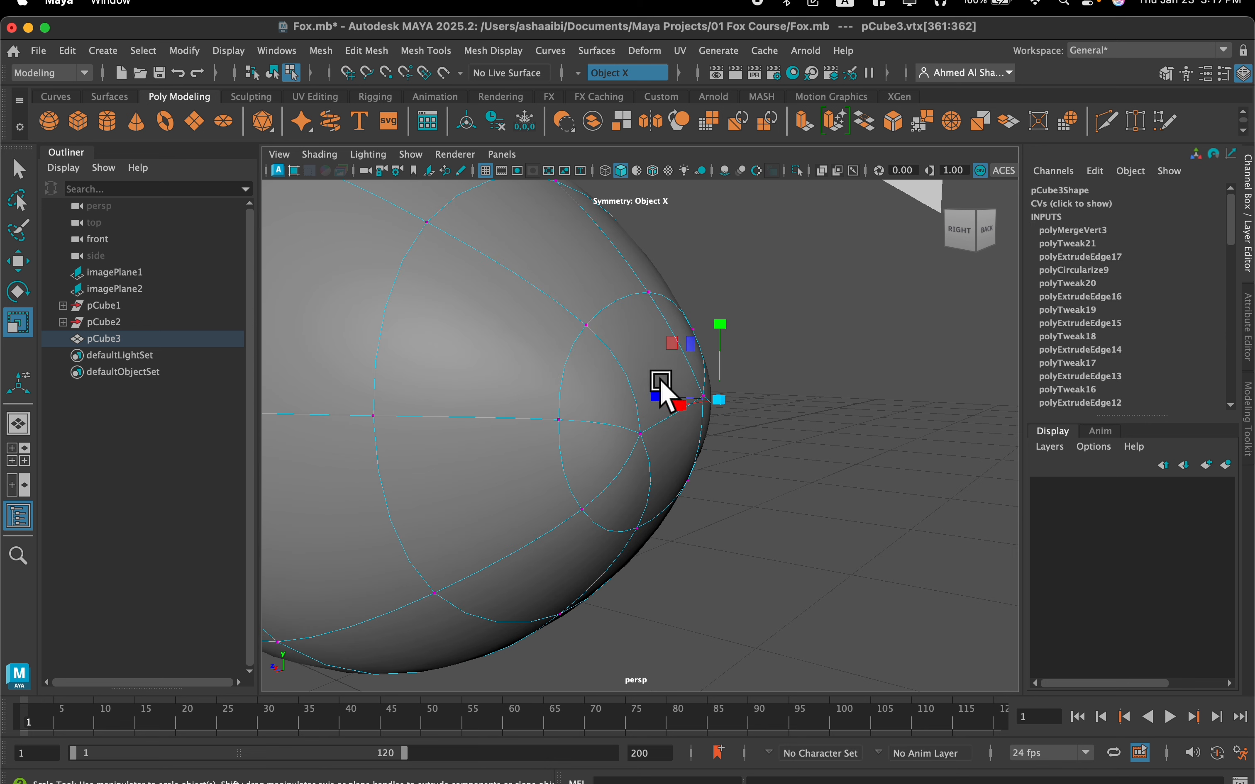
pyautogui.keyDown('alt'); pyautogui.moveTo(685, 410); pyautogui.dragTo(753, 311); pyautogui.keyUp('alt')
pyautogui.scroll(-5, 640, 384)
pyautogui.keyDown('alt'); pyautogui.moveTo(640, 385); pyautogui.dragTo(671, 397); pyautogui.keyUp('alt')
pyautogui.click(695, 454)
pyautogui.moveTo(649, 426); pyautogui.dragTo(577, 295, button='right')
pyautogui.scroll(2, 638, 375)
# Try to merge the two remaining center vertices at the tail tip, and undo that merge
pyautogui.click(636, 407)
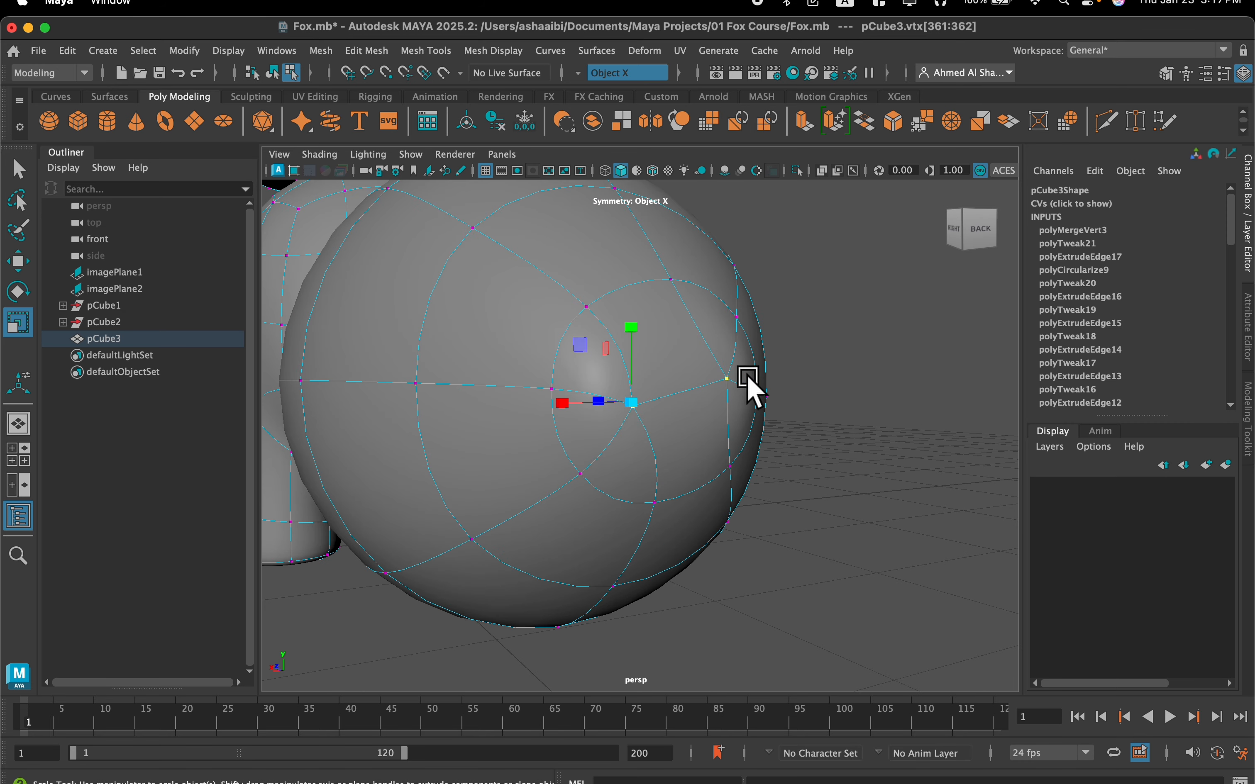
pyautogui.keyDown('alt'); pyautogui.moveTo(727, 382); pyautogui.dragTo(675, 399); pyautogui.keyUp('alt')
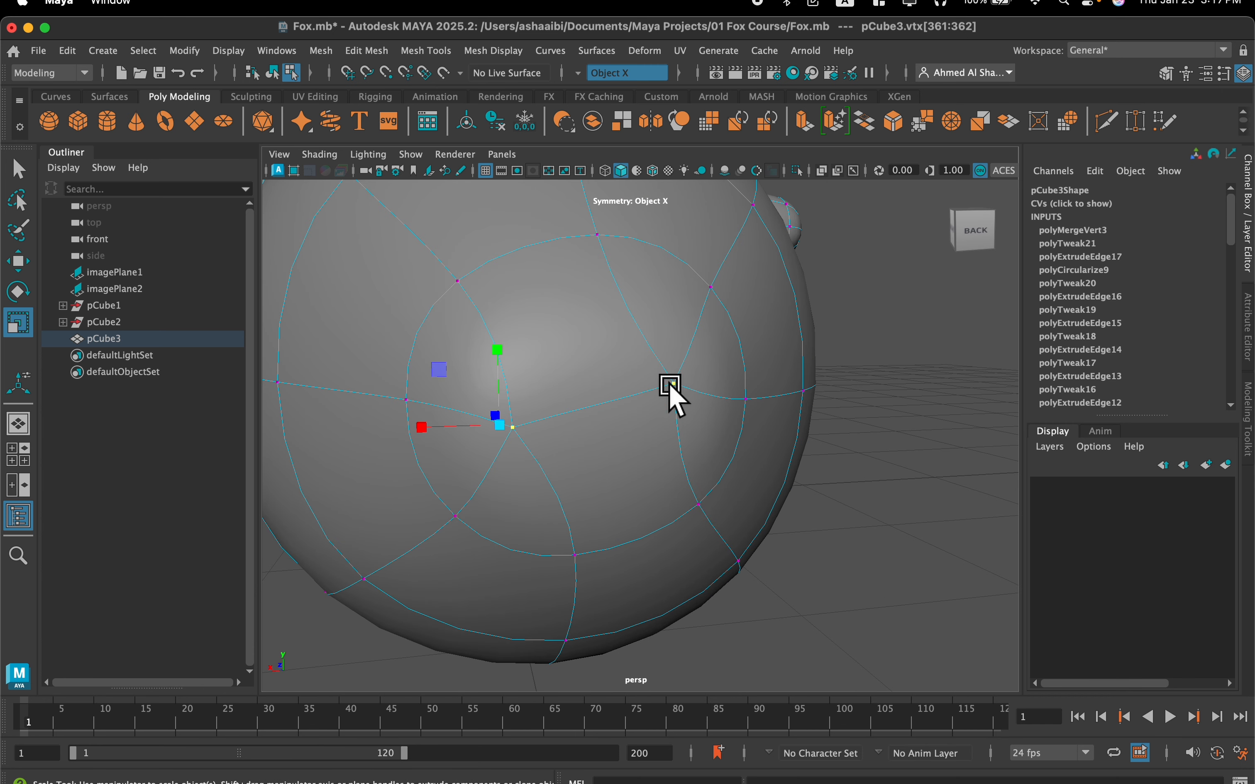
pyautogui.keyDown('shift'); pyautogui.moveTo(676, 390); pyautogui.dragTo(668, 296, button='right'); pyautogui.keyUp('shift')
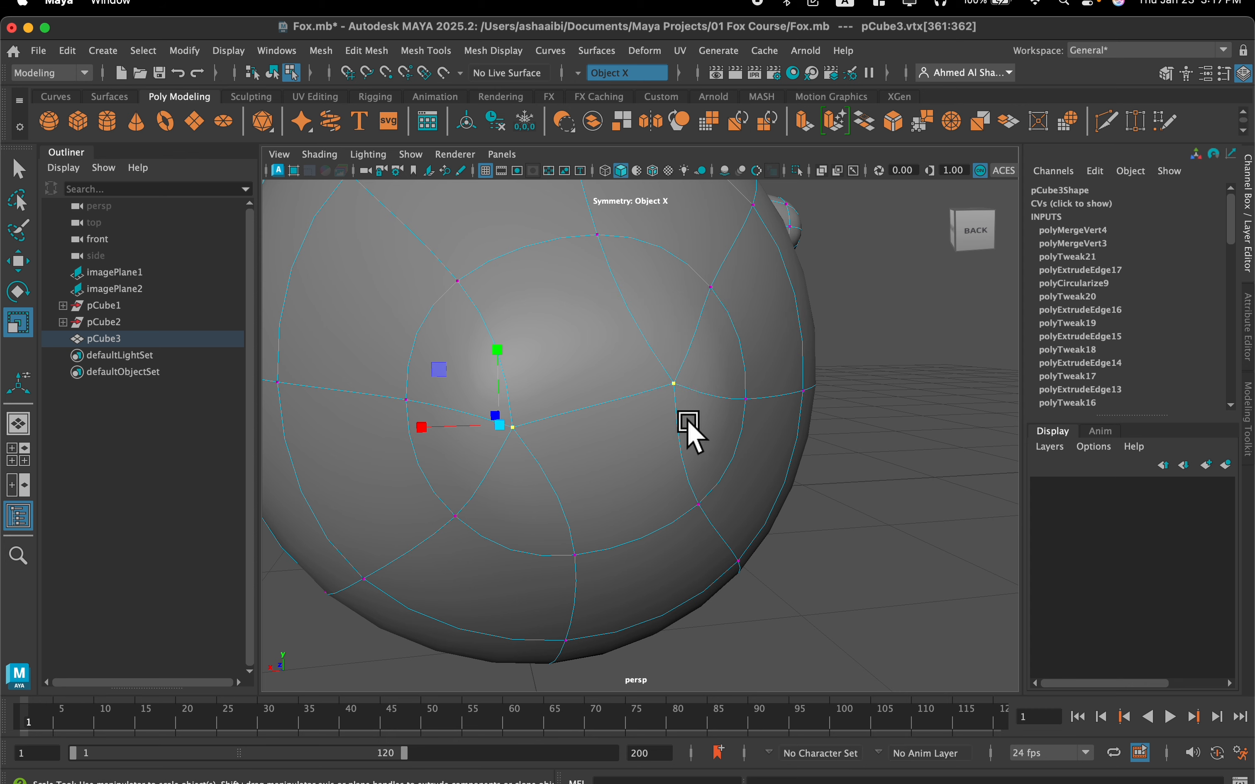
pyautogui.press('super+z')
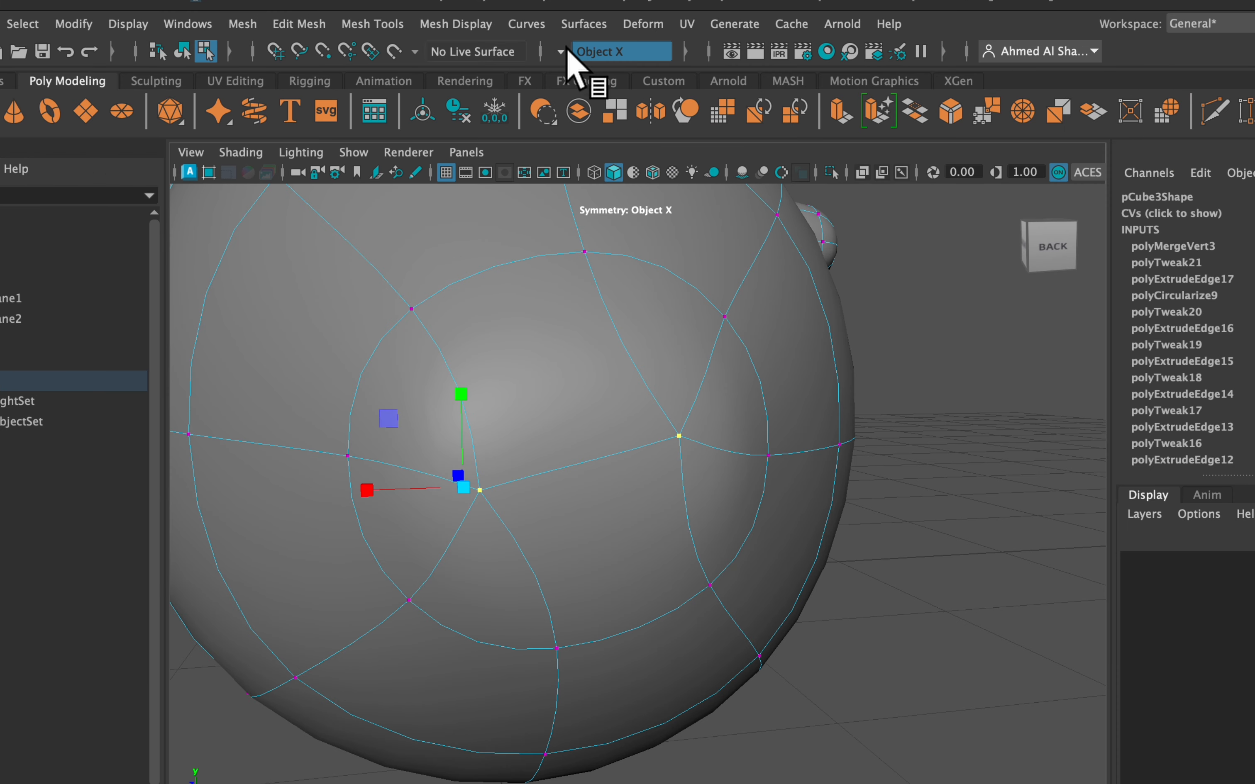
# Turn symmetry off and merge the two remaining center vertices at the tail tip to their center
pyautogui.click(565, 47)
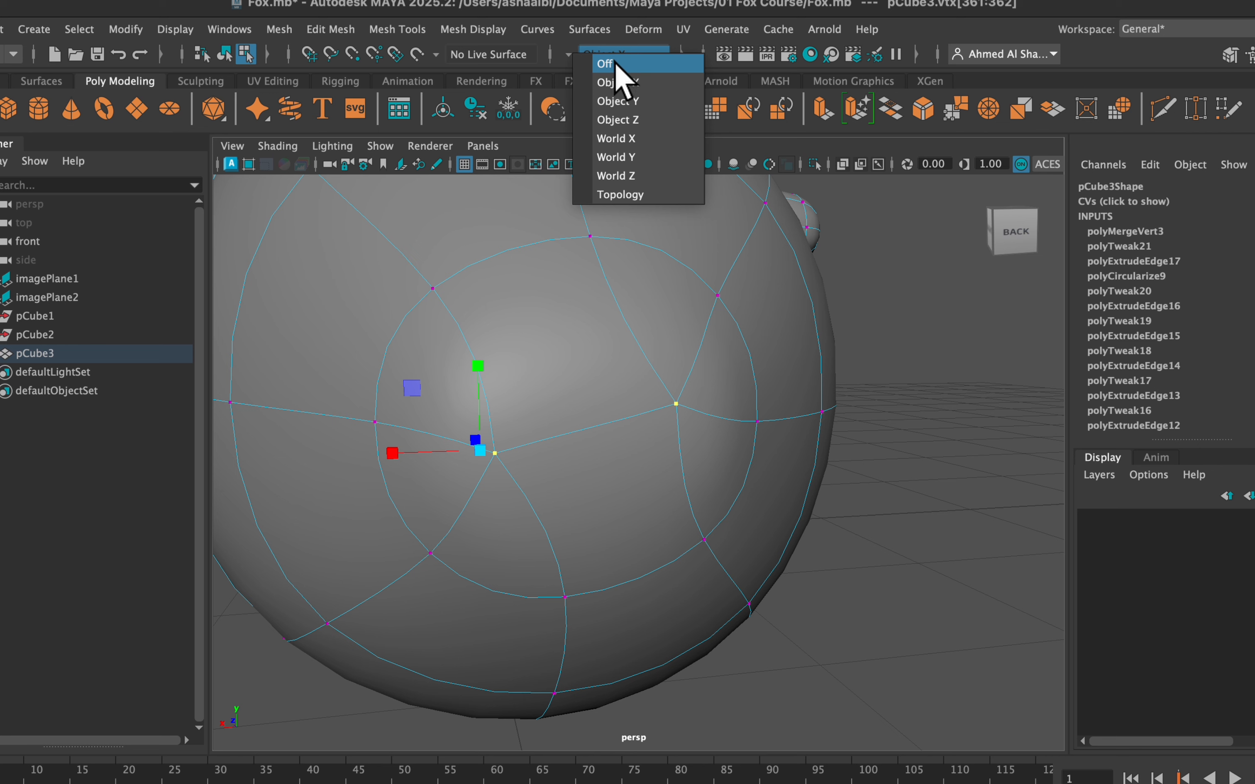
pyautogui.click(607, 64)
pyautogui.click(678, 405)
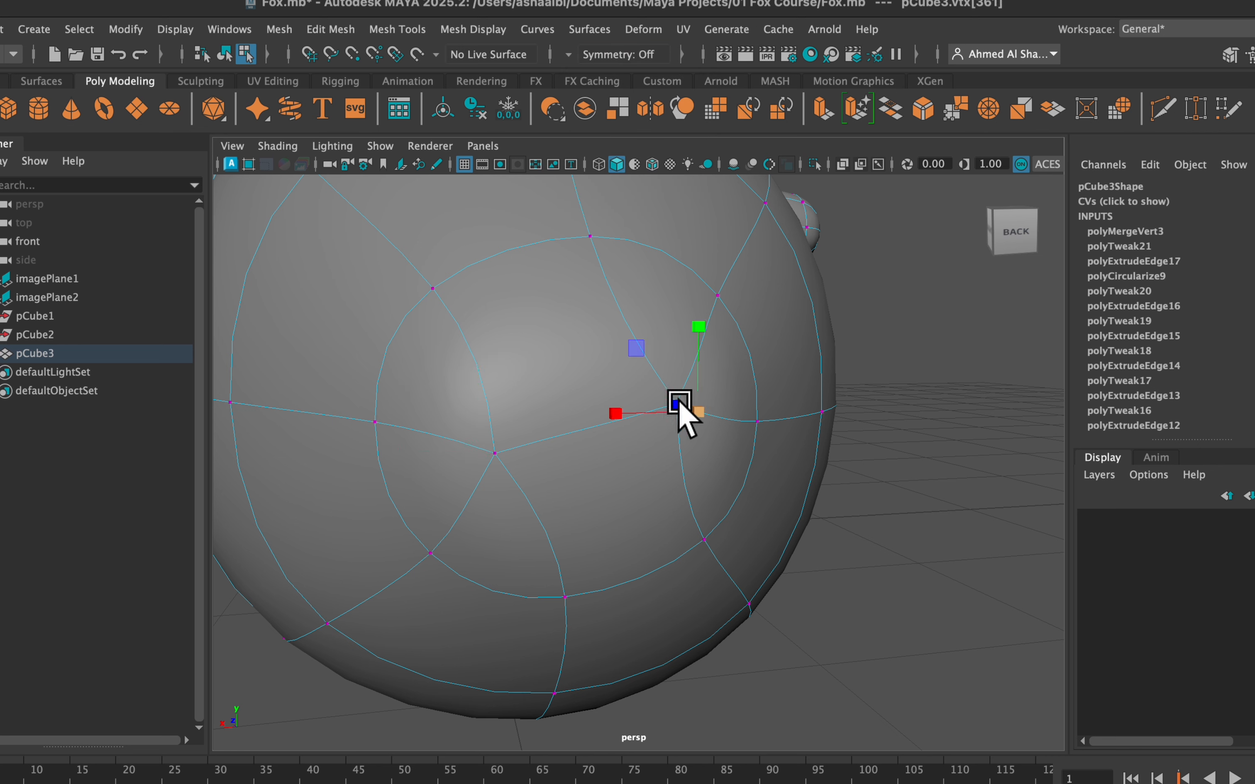
pyautogui.keyDown('shift'); pyautogui.click(493, 451); pyautogui.keyUp('shift')
pyautogui.keyDown('shift'); pyautogui.rightClick(571, 446); pyautogui.keyUp('shift')
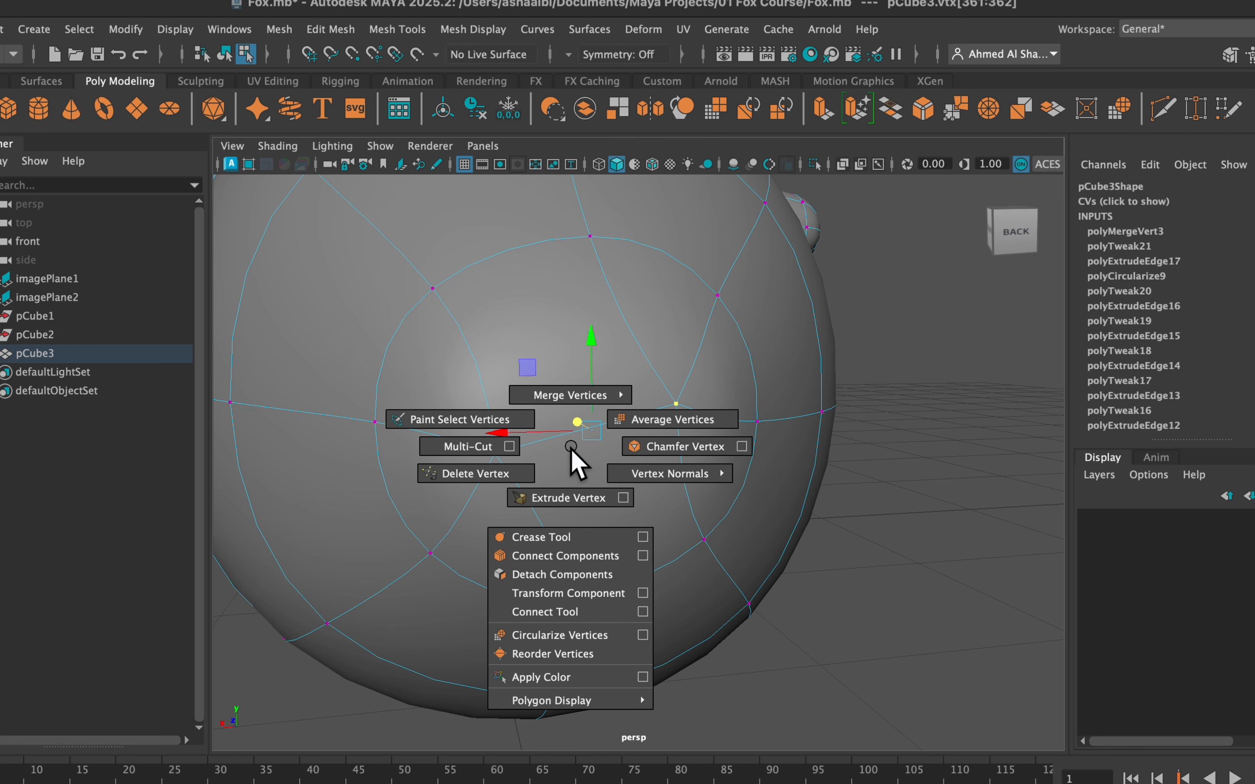
pyautogui.keyDown('shift'); pyautogui.moveTo(570, 449); pyautogui.dragTo(586, 328, button='right'); pyautogui.keyUp('shift')
# Select the ring of vertices at the tail's base, refine its shape where it joins the body, and check the tail from several sides
pyautogui.keyDown('alt'); pyautogui.moveTo(580, 441); pyautogui.dragTo(427, 411); pyautogui.keyUp('alt')
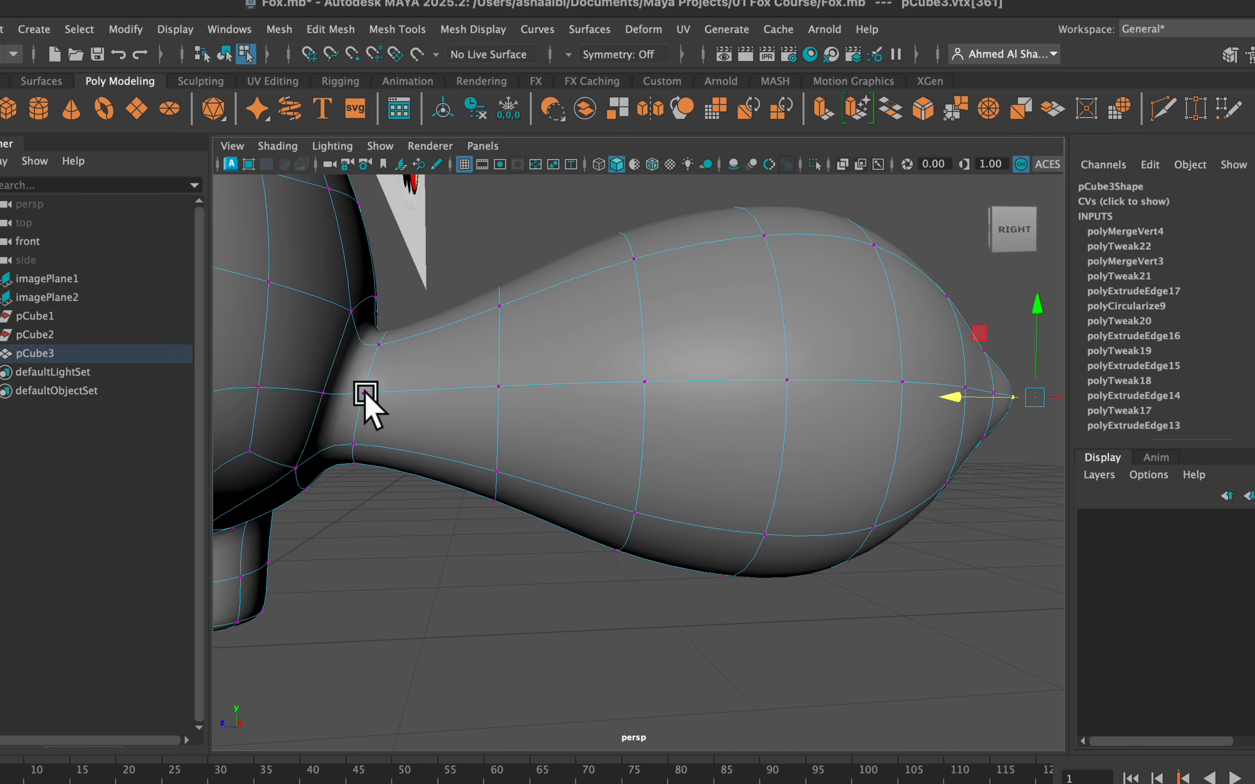
pyautogui.hotkey('ctrl', 'shift', 'a')
pyautogui.keyDown('alt'); pyautogui.moveTo(382, 342); pyautogui.dragTo(393, 350); pyautogui.keyUp('alt')
pyautogui.click(410, 303)
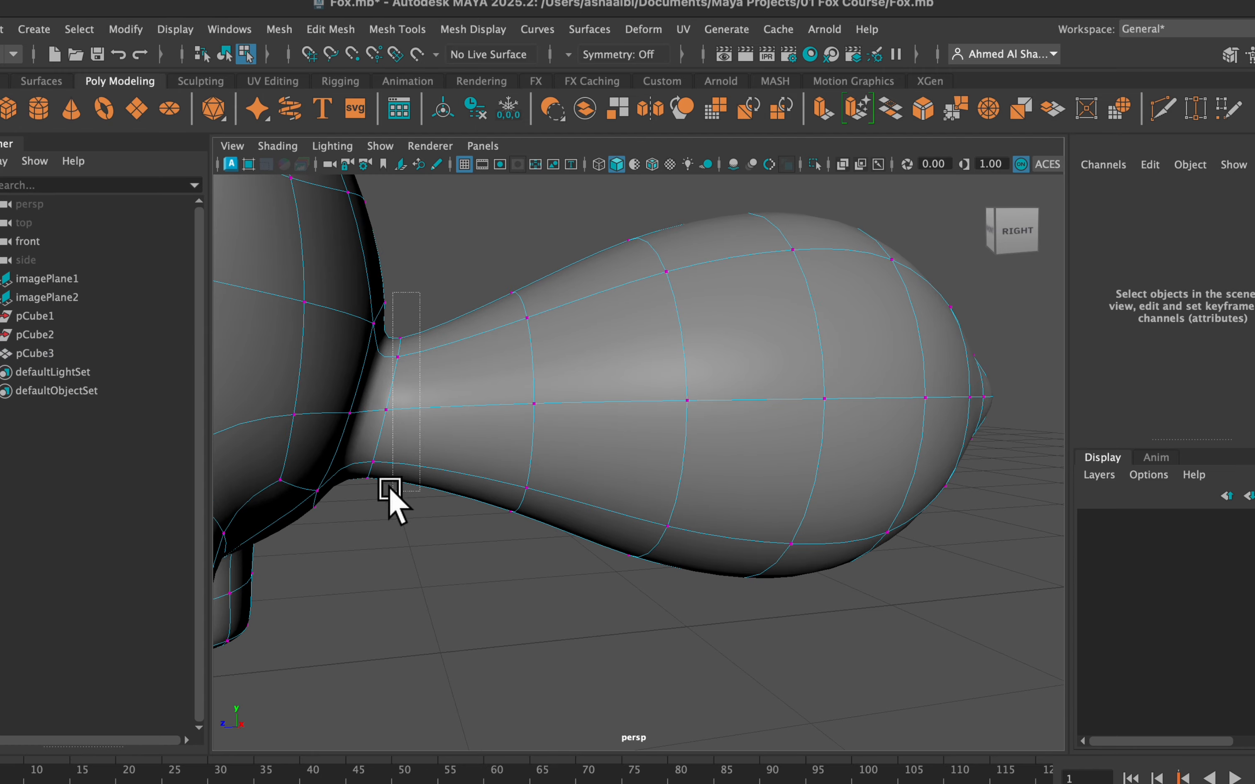
pyautogui.moveTo(390, 490); pyautogui.dragTo(389, 491)
pyautogui.keyDown('alt'); pyautogui.moveTo(389, 491); pyautogui.dragTo(440, 409); pyautogui.keyUp('alt')
pyautogui.keyDown('alt'); pyautogui.moveTo(441, 410); pyautogui.dragTo(850, 413); pyautogui.keyUp('alt')
pyautogui.keyDown('alt'); pyautogui.moveTo(850, 413); pyautogui.dragTo(831, 469); pyautogui.keyUp('alt')
pyautogui.moveTo(862, 401); pyautogui.dragTo(641, 463)
pyautogui.moveTo(633, 302); pyautogui.dragTo(696, 275, button='right')
pyautogui.keyDown('alt'); pyautogui.moveTo(672, 364); pyautogui.dragTo(666, 456); pyautogui.keyUp('alt')
# Assign a new Standard Surface material to the fox body and set its base color to orange, with hue about 22.3 and saturation 1
pyautogui.moveTo(653, 449); pyautogui.dragTo(860, 485, button='right')
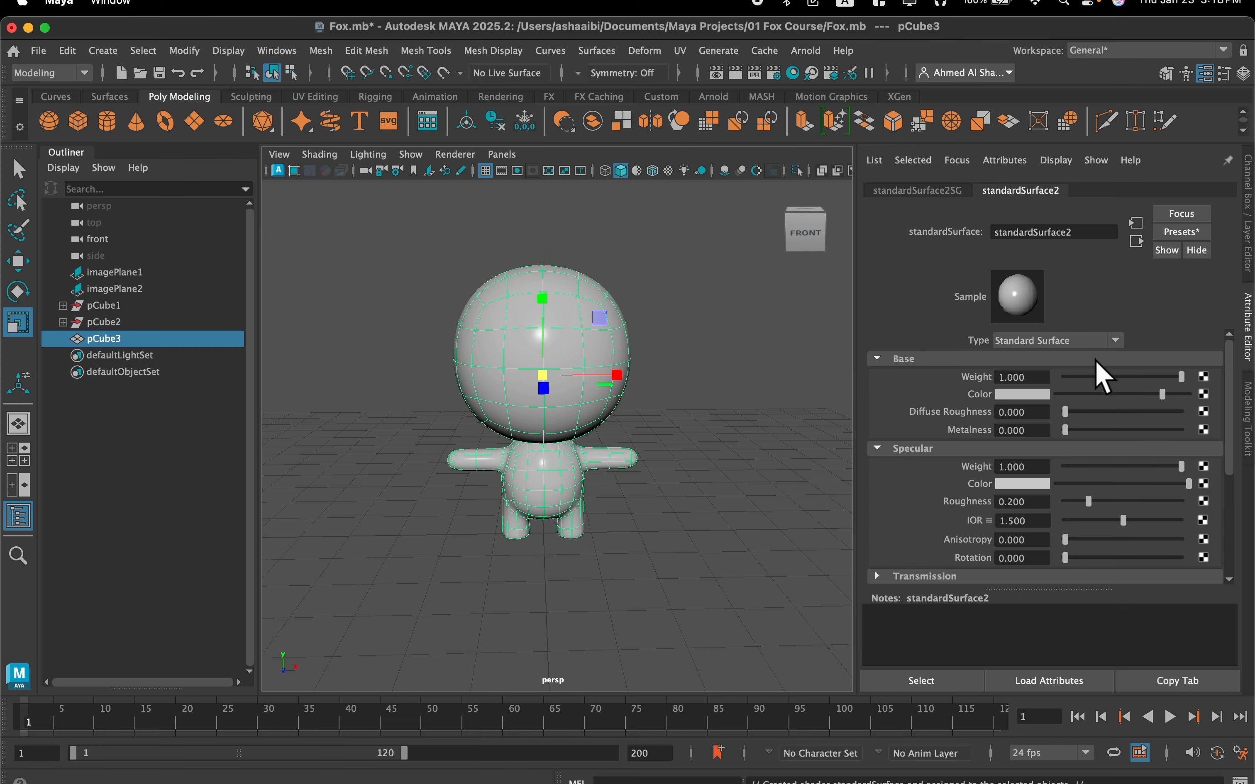
pyautogui.click(1011, 395)
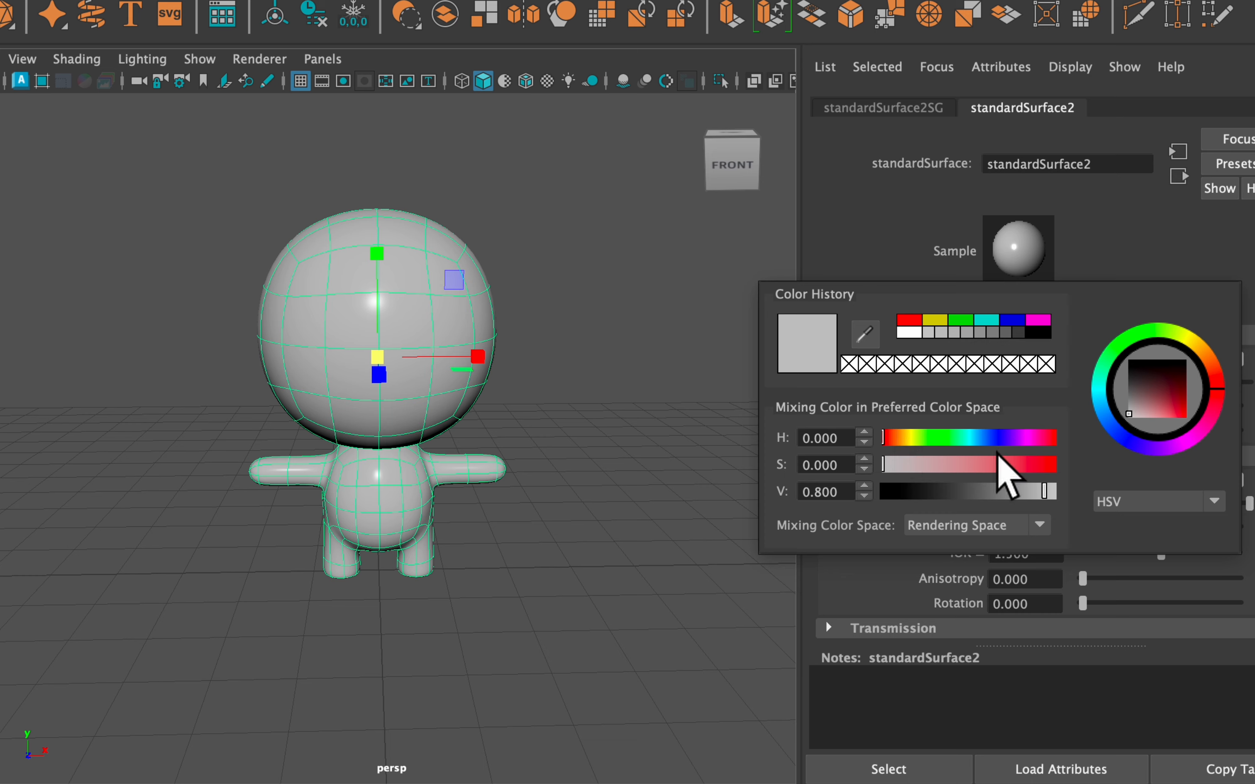
pyautogui.moveTo(997, 456); pyautogui.dragTo(1109, 462)
pyautogui.moveTo(908, 431); pyautogui.dragTo(895, 438)
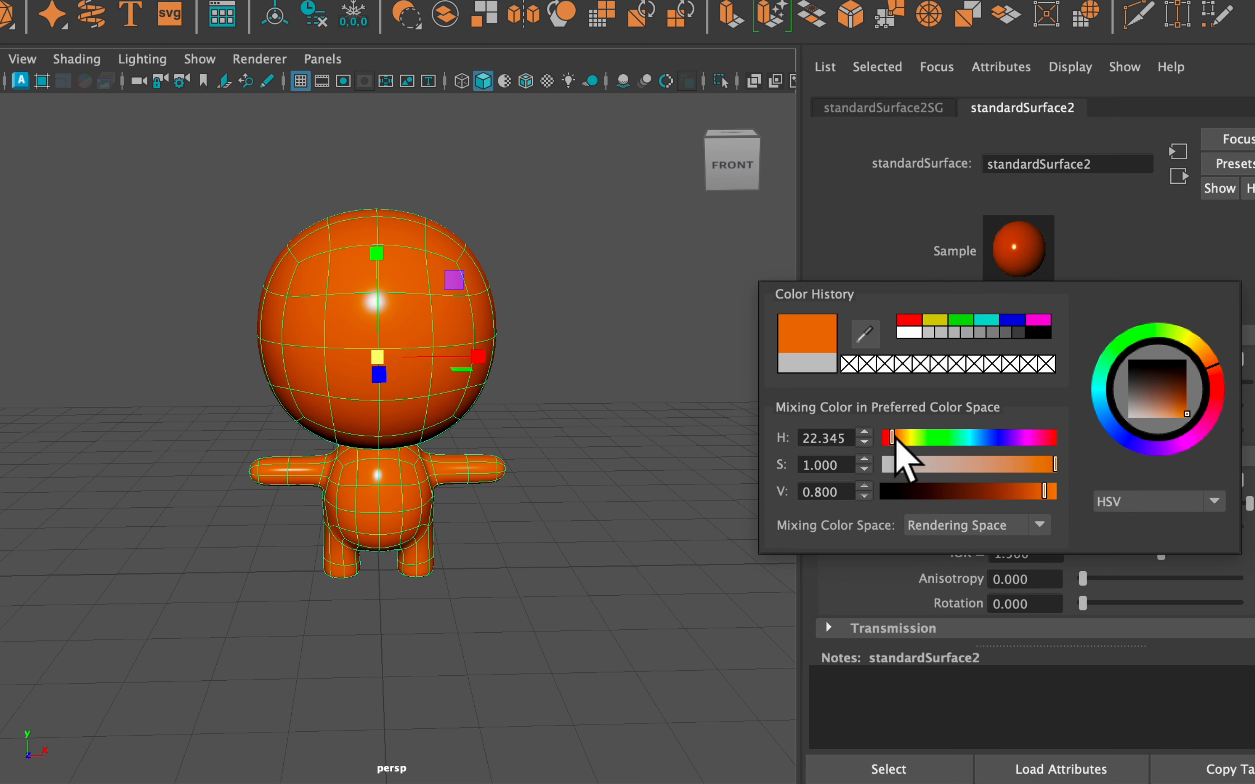
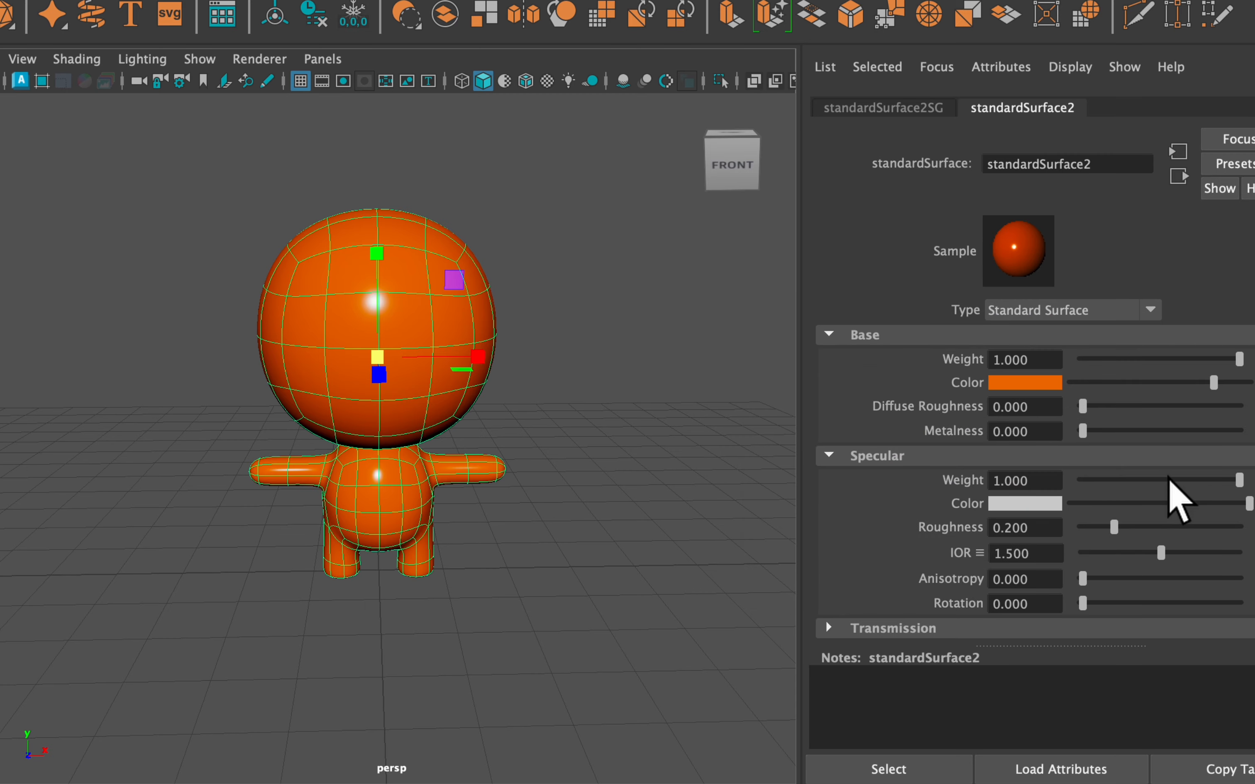
# Set the orange material's specular weight to 0 and check the matte look on the fox from the front
pyautogui.moveTo(1183, 473); pyautogui.dragTo(1021, 473)
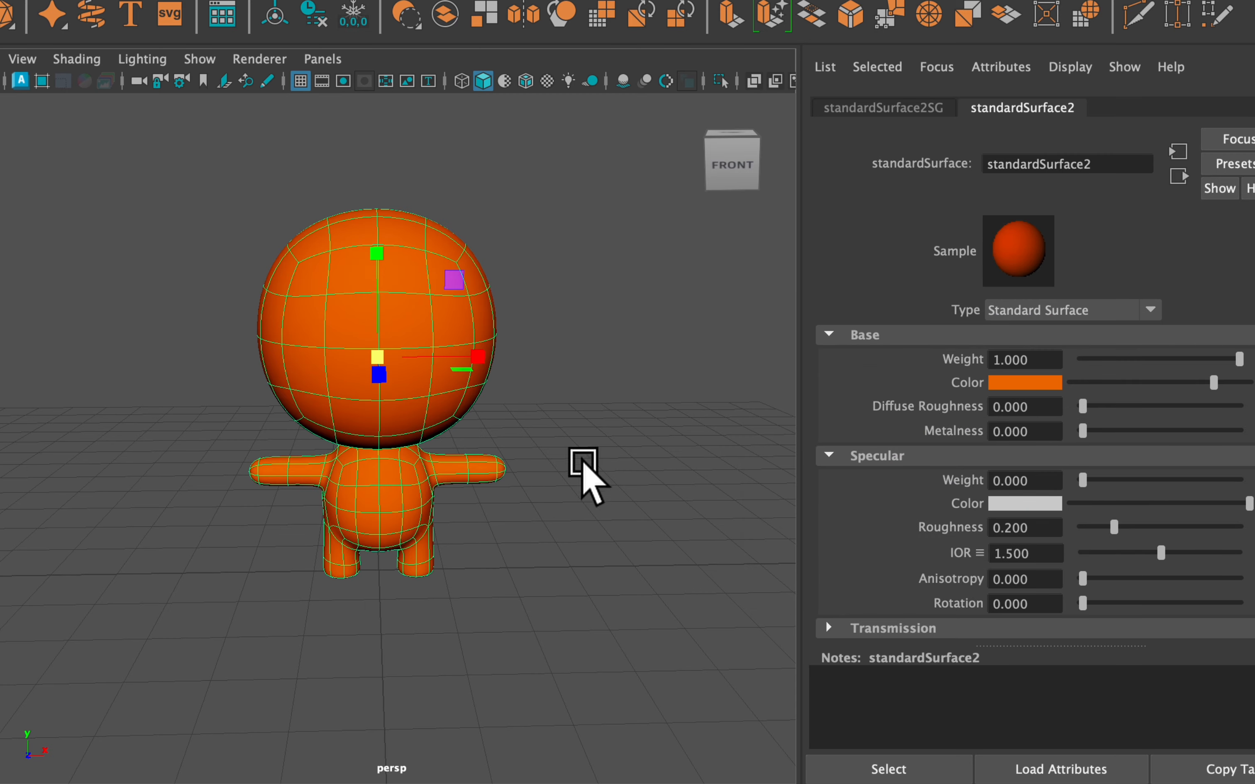
pyautogui.scroll(5, 461, 383)
pyautogui.scroll(-5, 462, 381)
pyautogui.keyDown('alt'); pyautogui.moveTo(471, 361); pyautogui.dragTo(503, 434, button='middle'); pyautogui.keyUp('alt')
pyautogui.scroll(3, 510, 428)
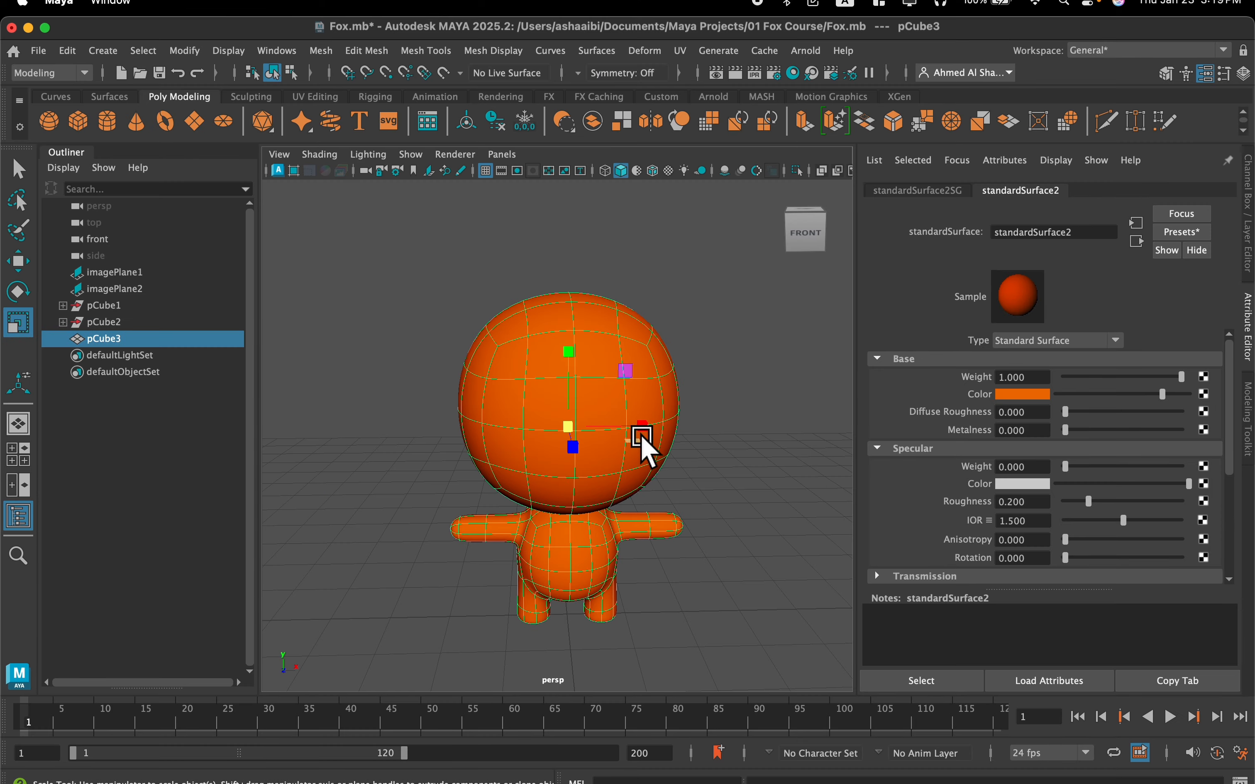
pyautogui.scroll(3, 641, 436)
pyautogui.keyDown('alt'); pyautogui.moveTo(636, 439); pyautogui.dragTo(629, 439); pyautogui.keyUp('alt')
pyautogui.scroll(-3, 628, 439)
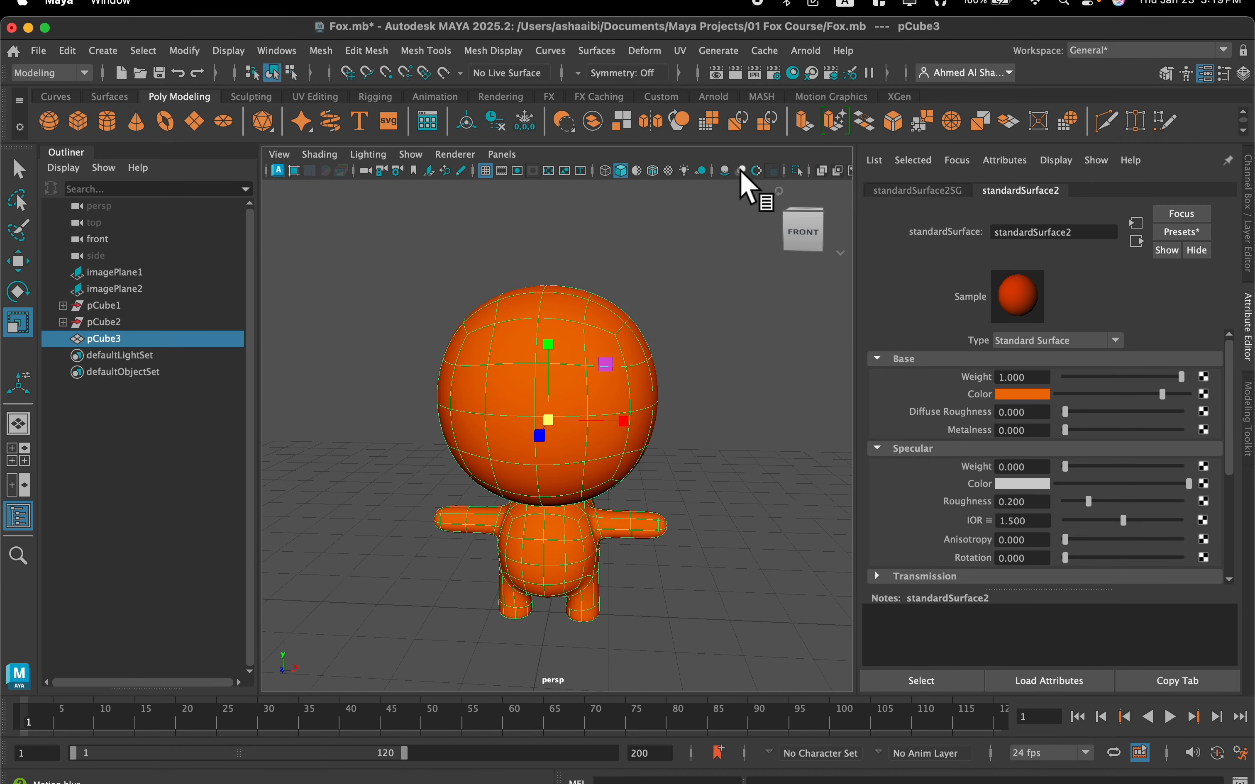
# Add an Arnold Skydome Light to the scene and connect a File texture to its color
pyautogui.click(819, 42)
pyautogui.moveTo(881, 158)
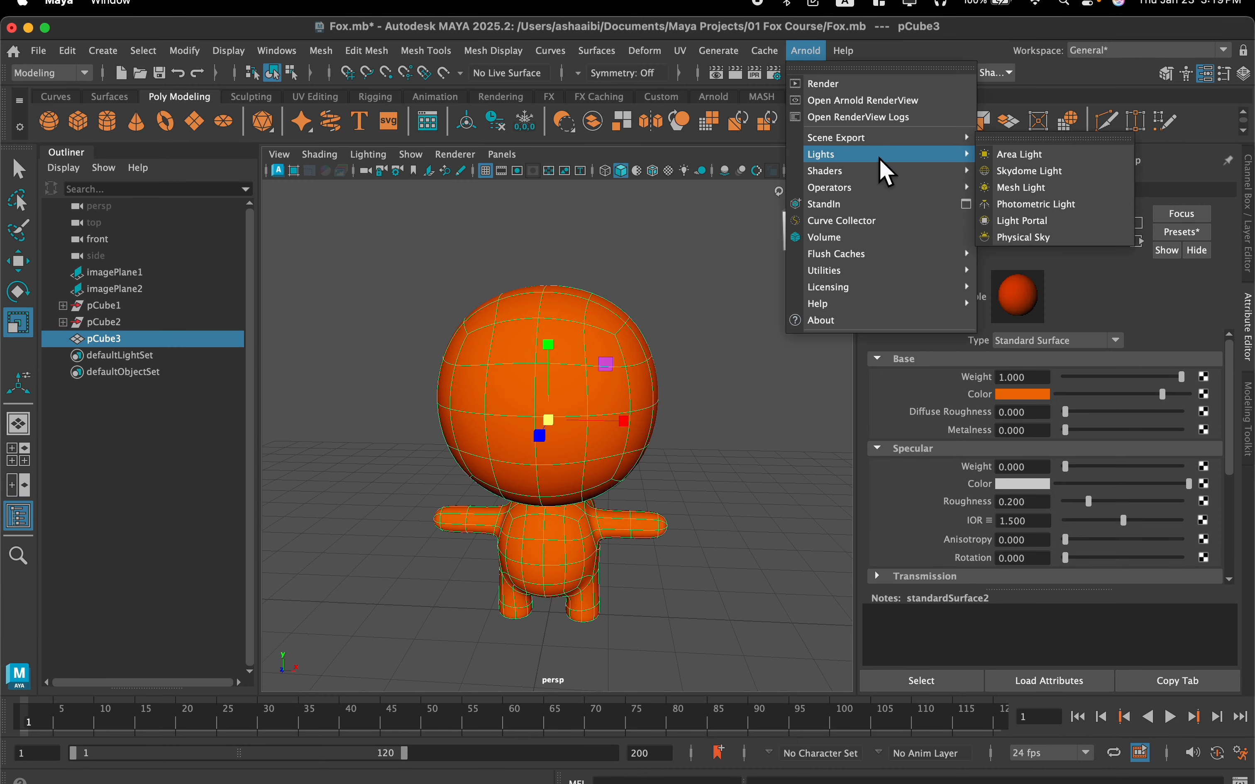
pyautogui.click(1048, 170)
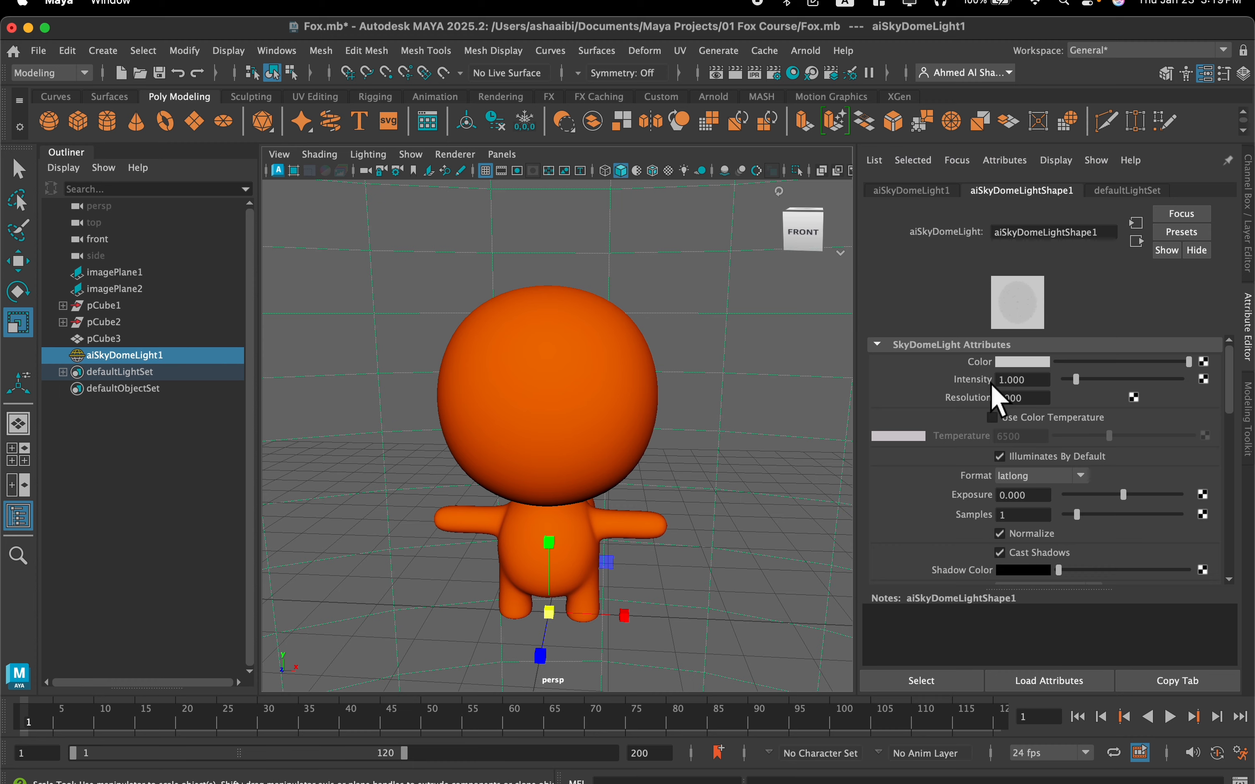
pyautogui.click(1204, 363)
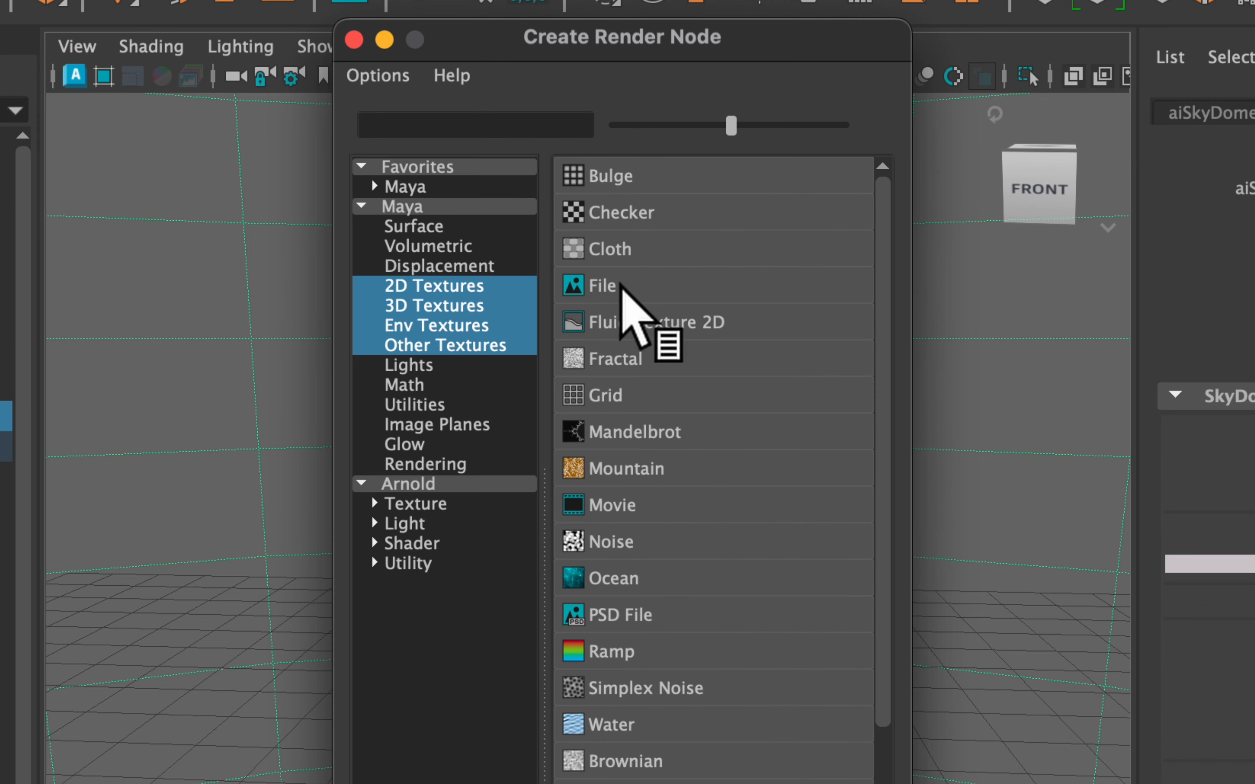
pyautogui.click(621, 284)
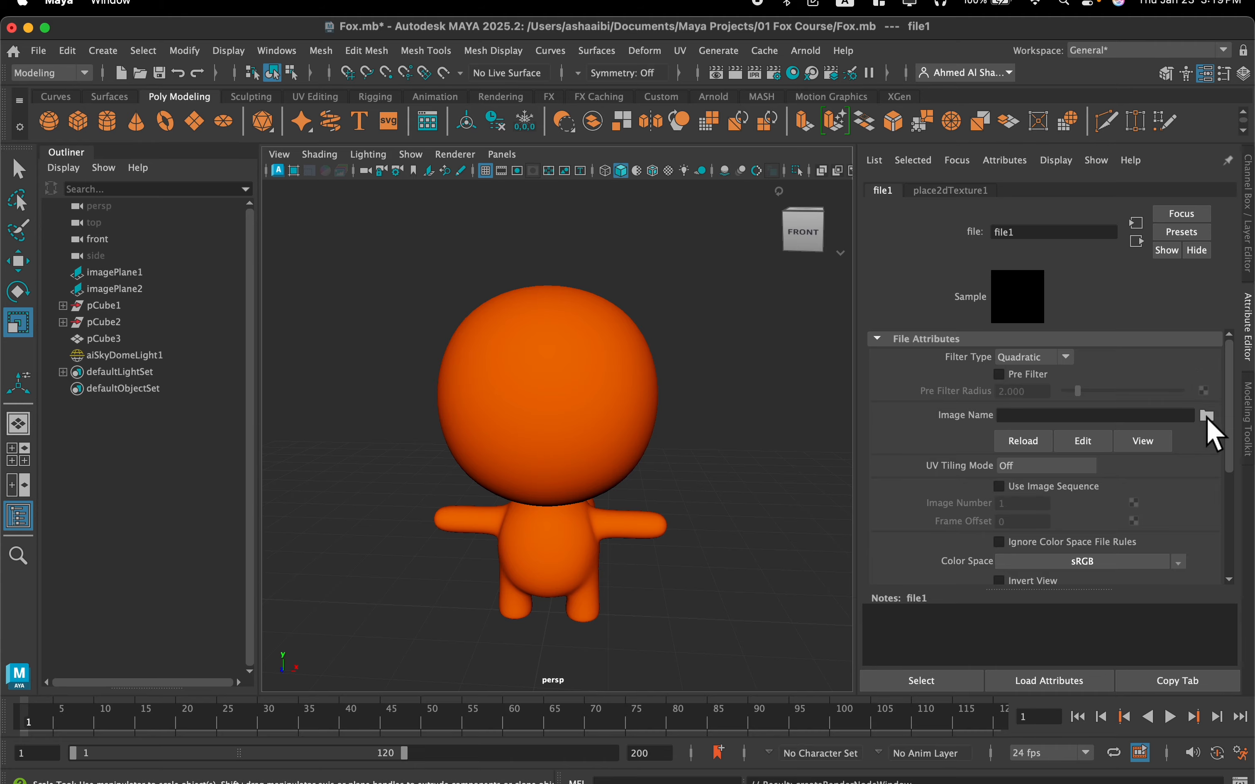
# Load dancing_hall_2k.exr from the HDRIs folder as the skydome's image and display the viewport with scene lighting
pyautogui.click(1207, 416)
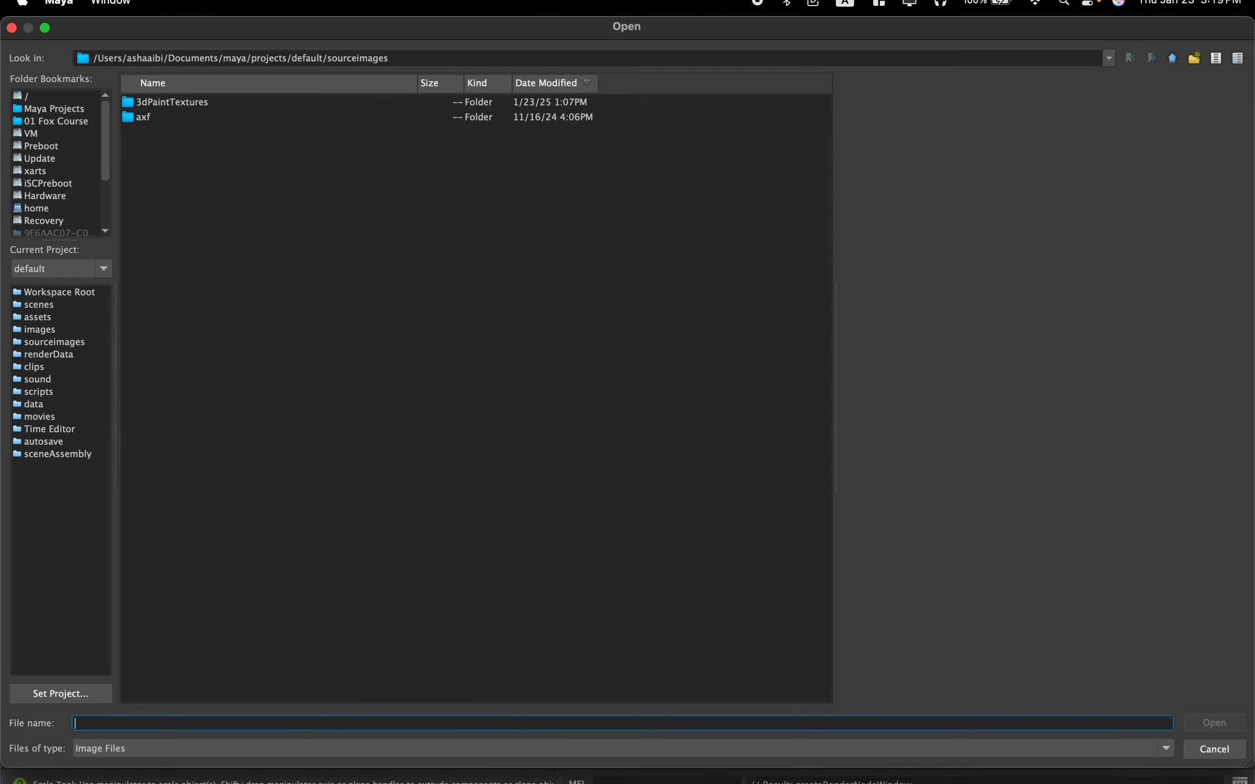
pyautogui.click(46, 103)
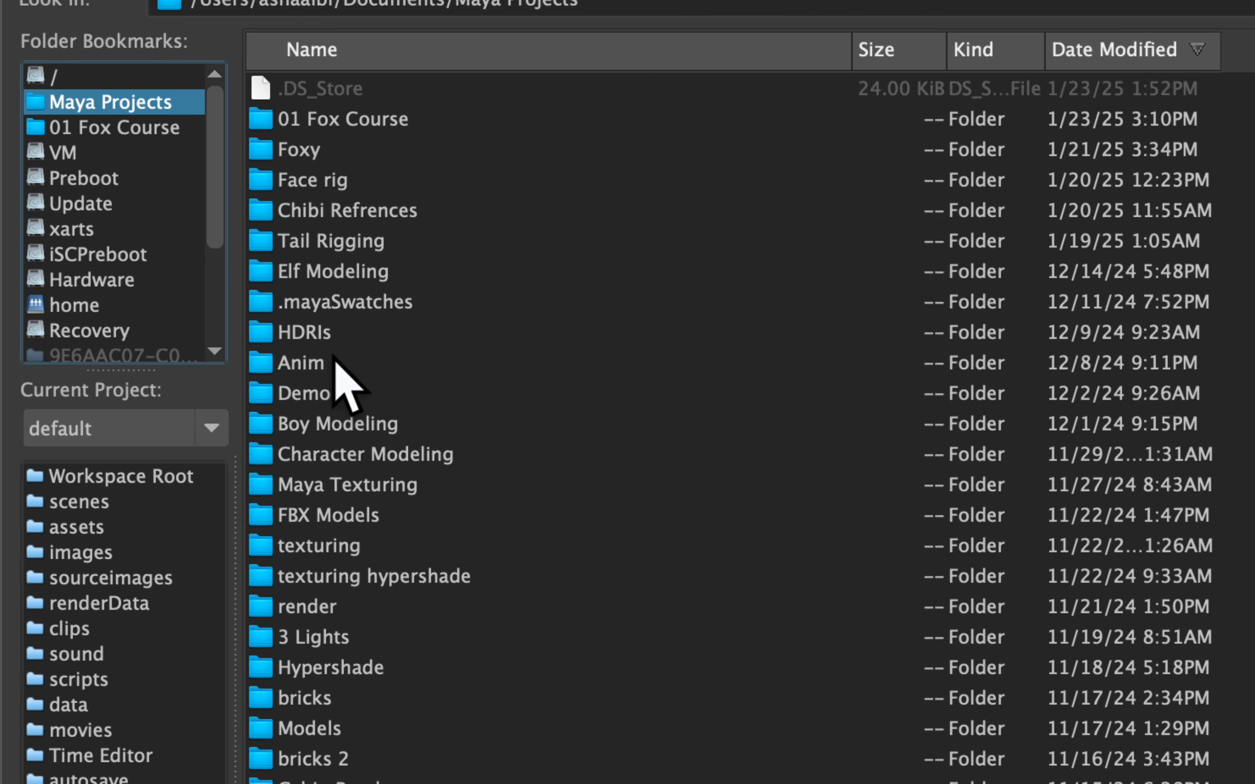
pyautogui.doubleClick(357, 329)
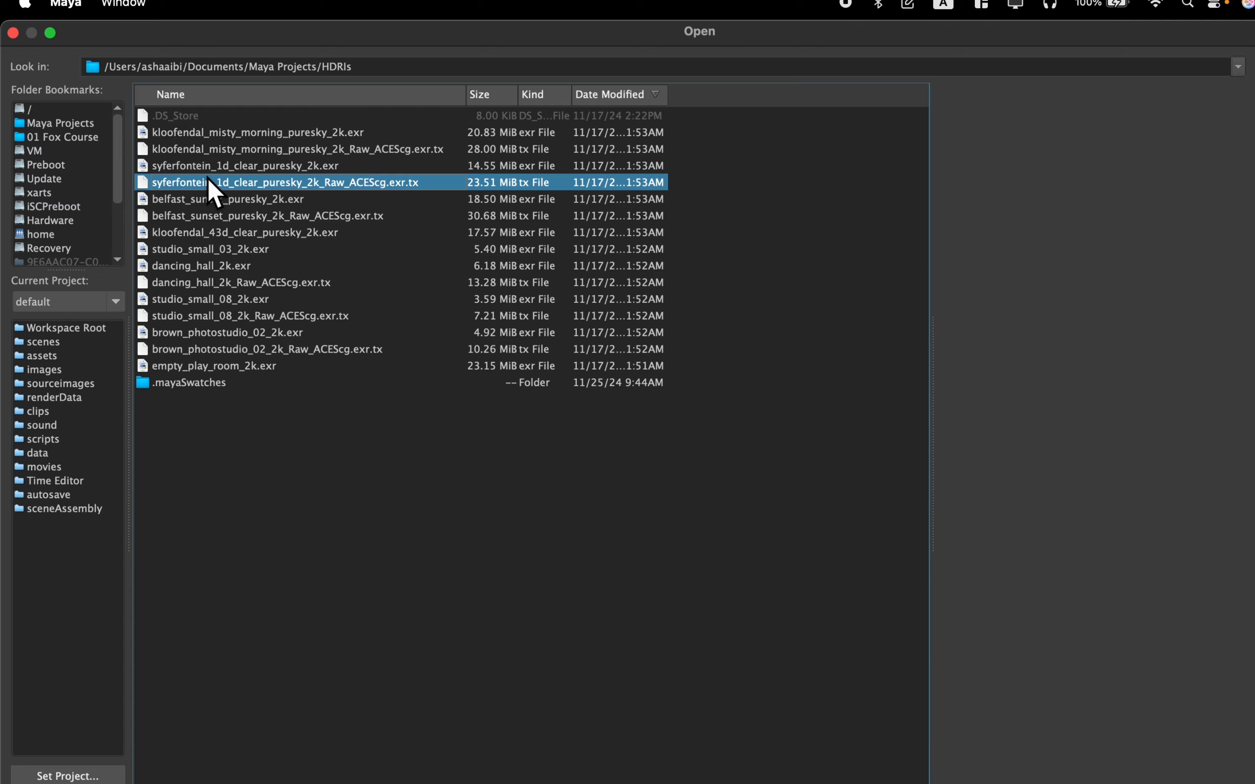
pyautogui.click(366, 194)
pyautogui.click(218, 250)
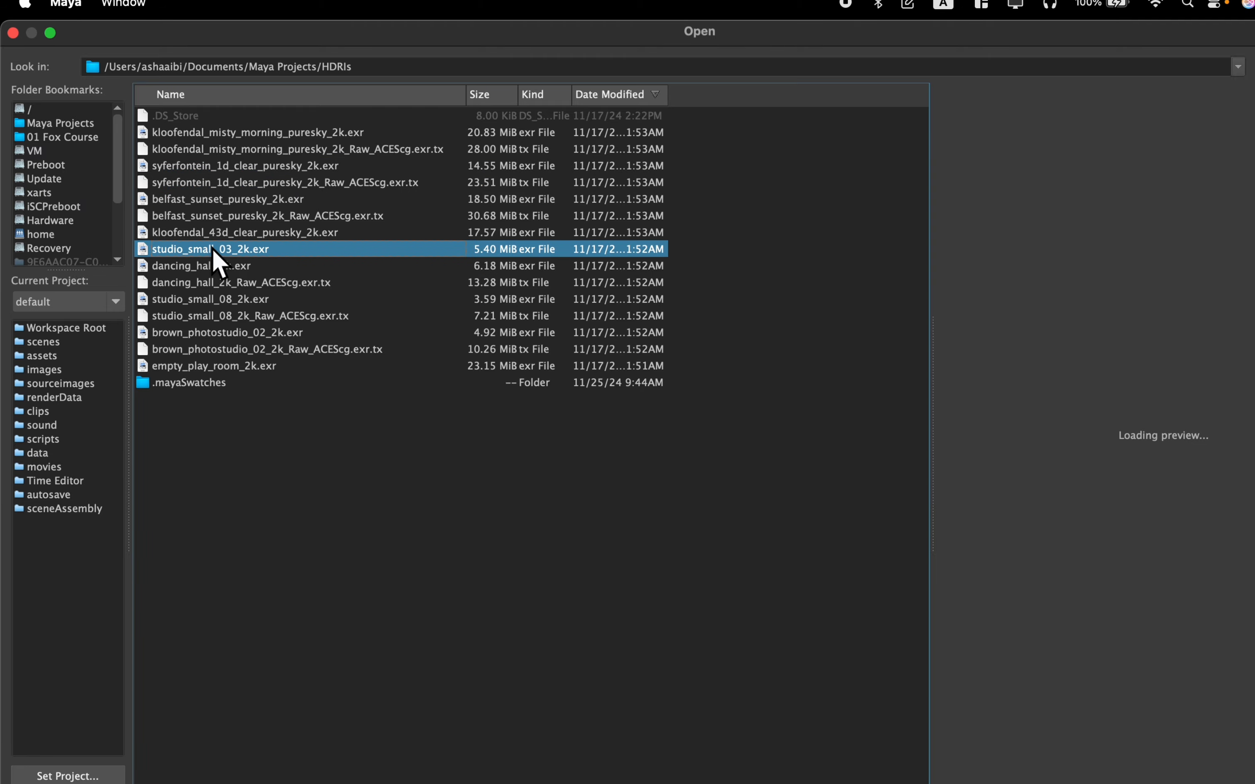
pyautogui.click(233, 266)
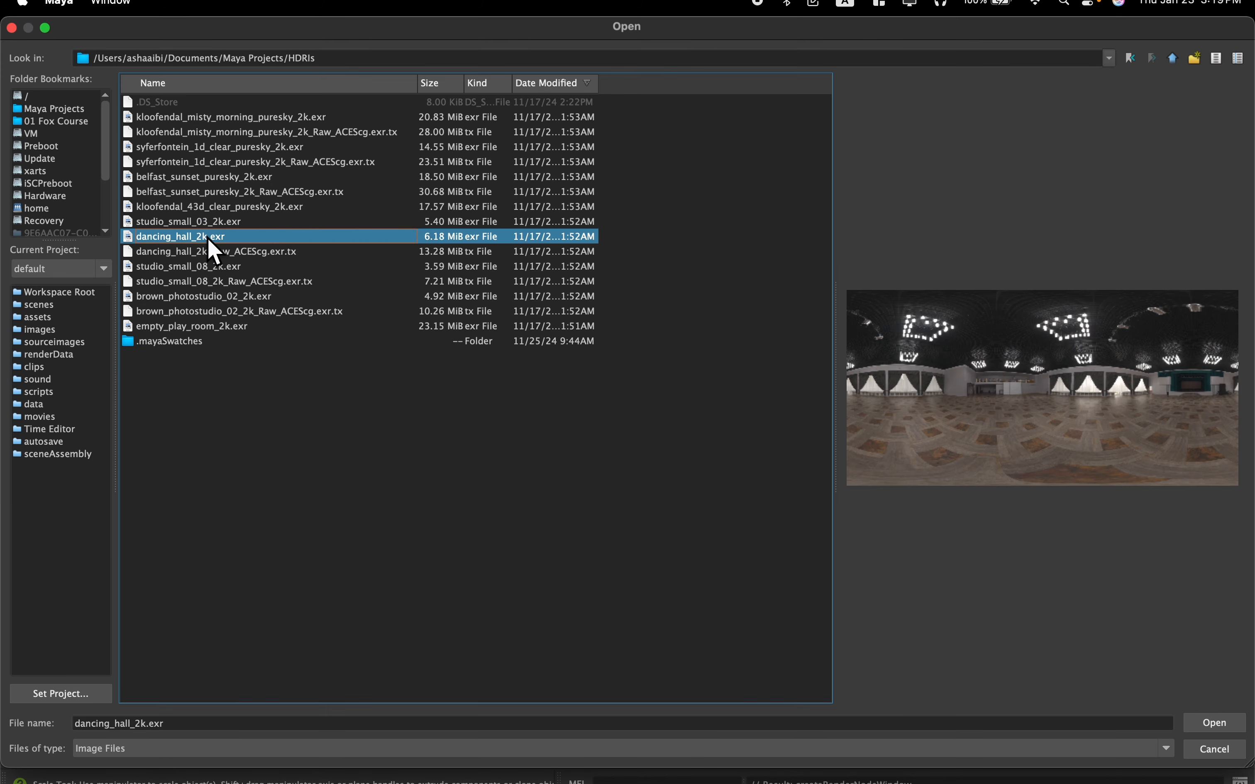
pyautogui.click(1193, 722)
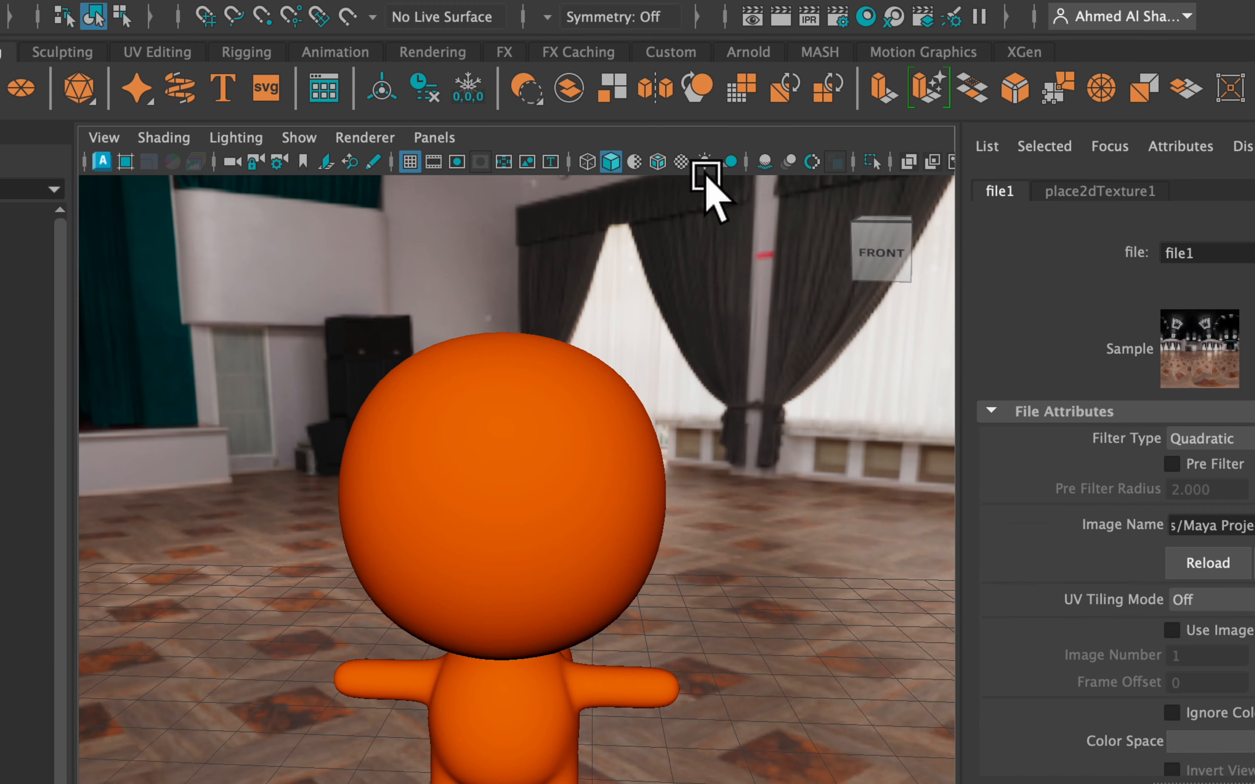
pyautogui.click(704, 163)
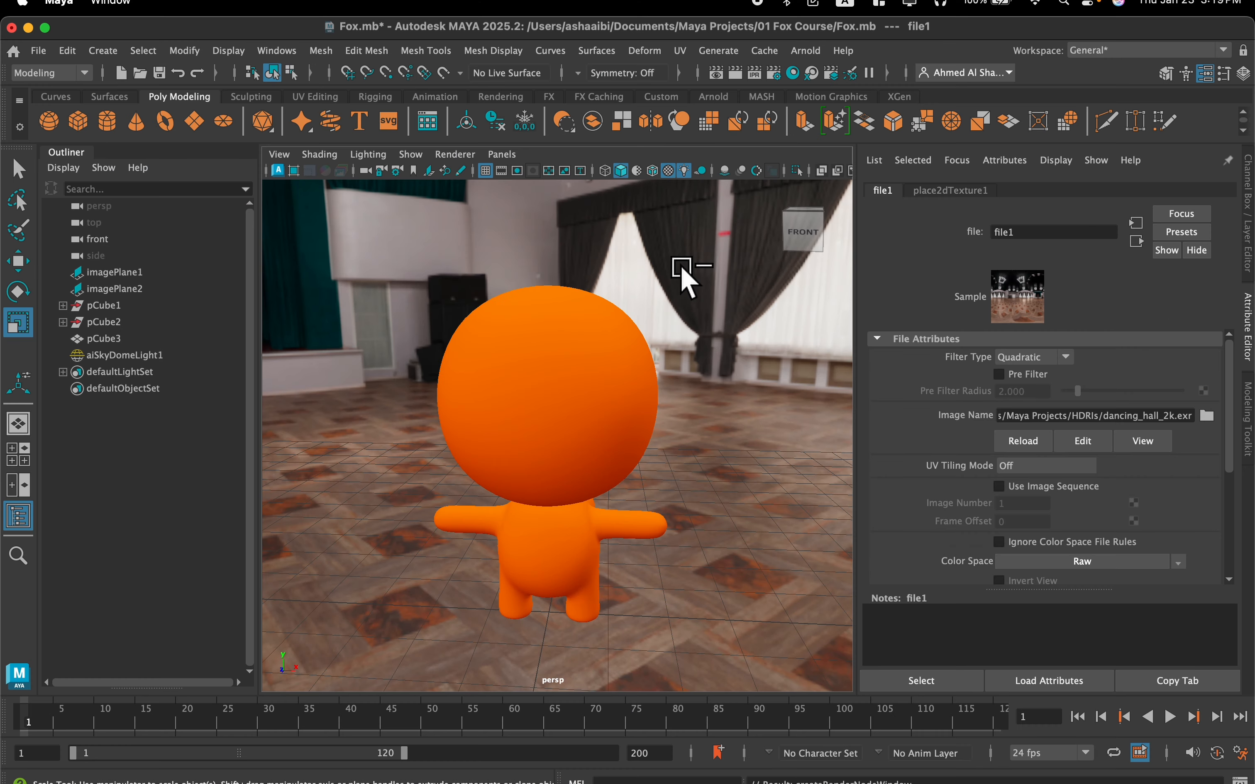
# Hide the skydome background in the viewport by setting the light's Sky Radius to 0
pyautogui.scroll(-5, 1039, 495)
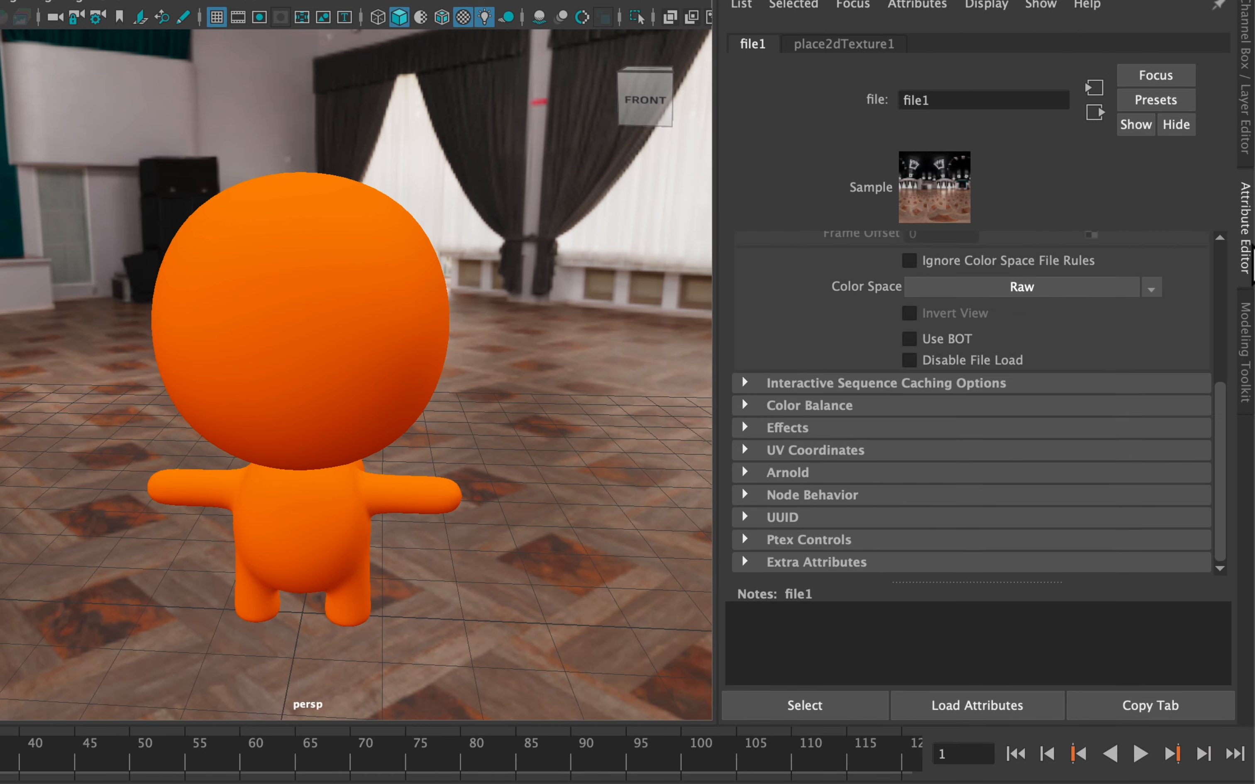
pyautogui.click(540, 337)
pyautogui.scroll(-10, 905, 442)
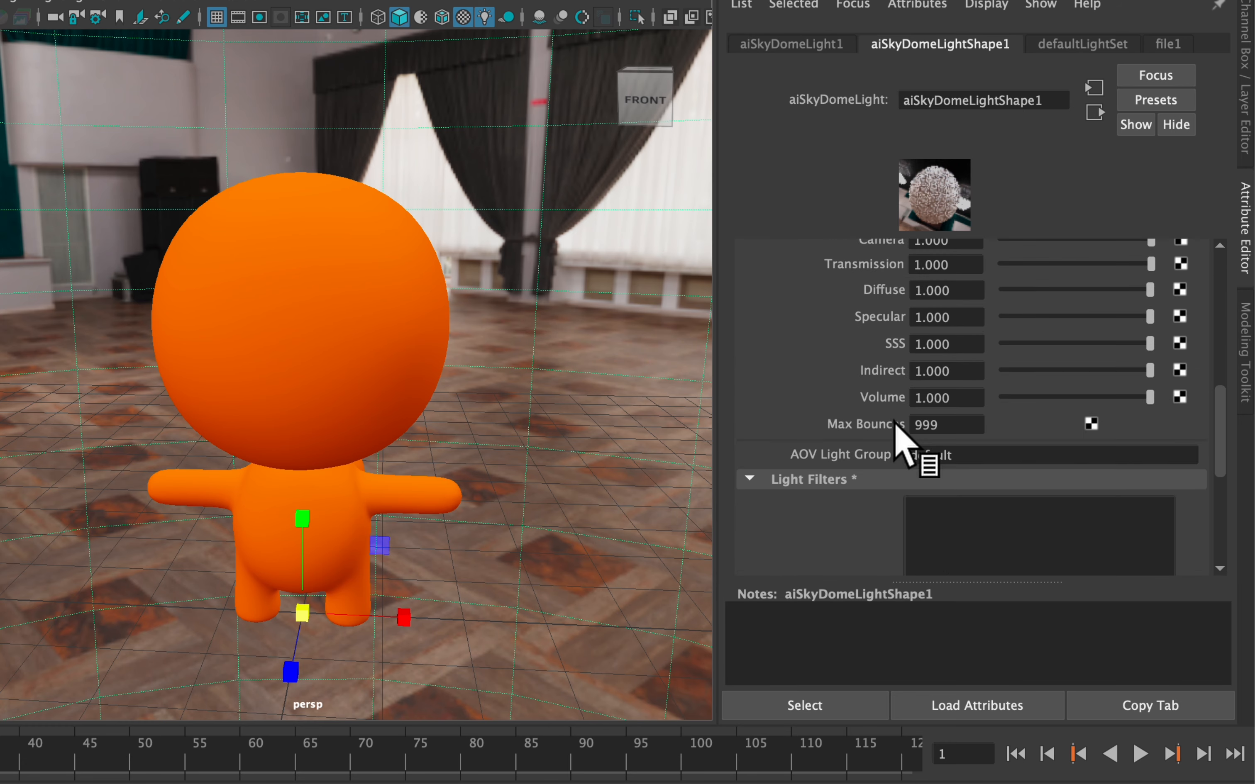
pyautogui.scroll(6, 885, 447)
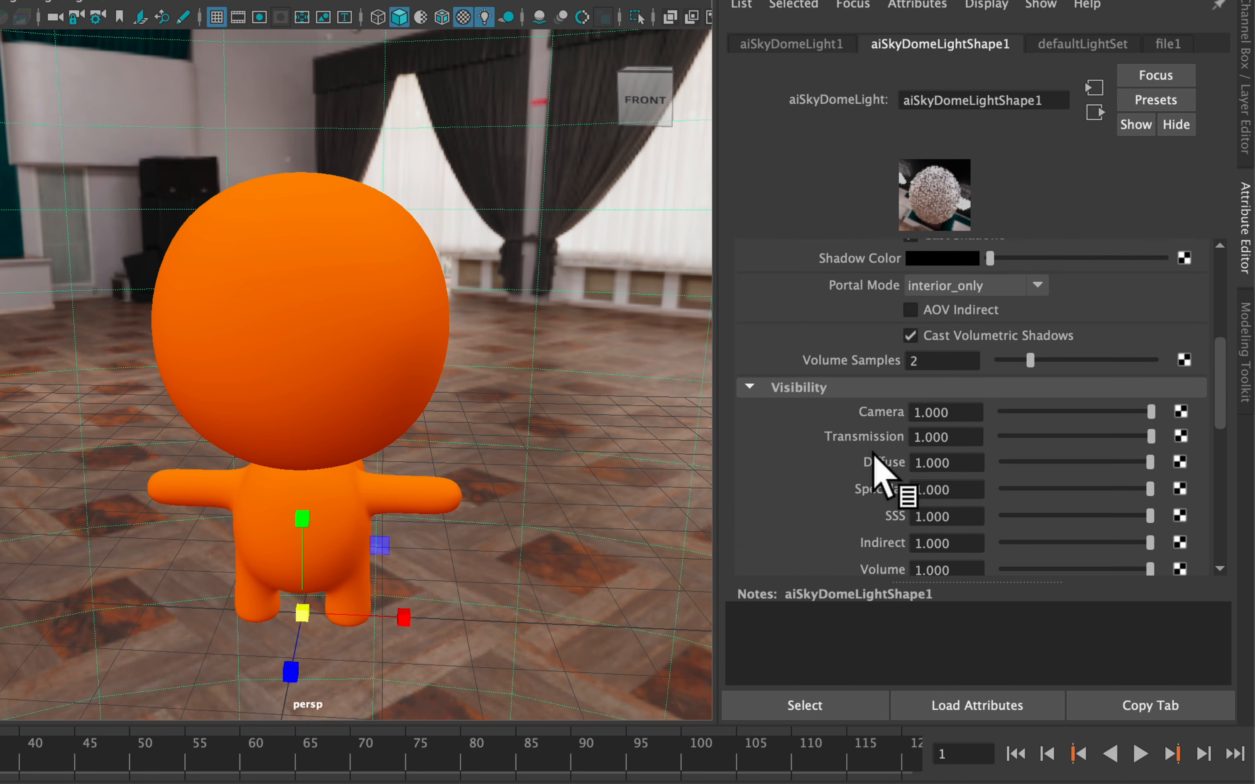
pyautogui.scroll(-7, 772, 399)
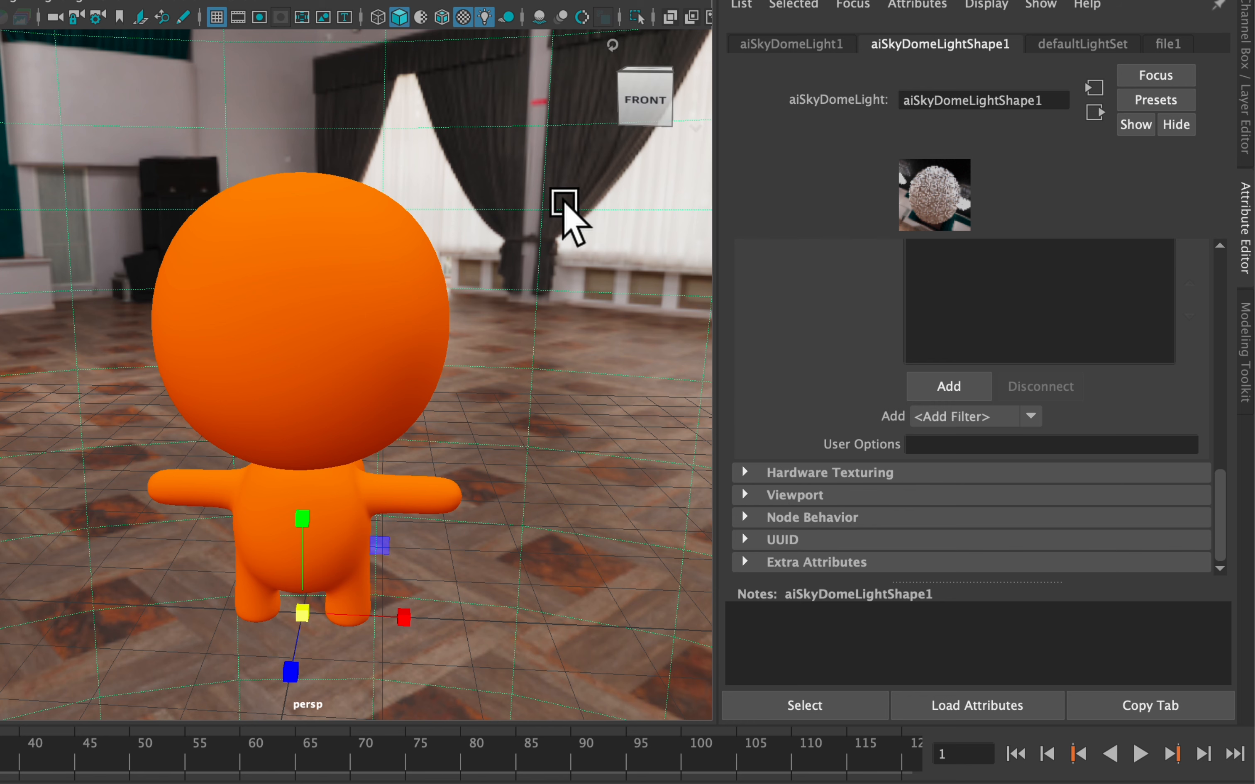
pyautogui.click(802, 495)
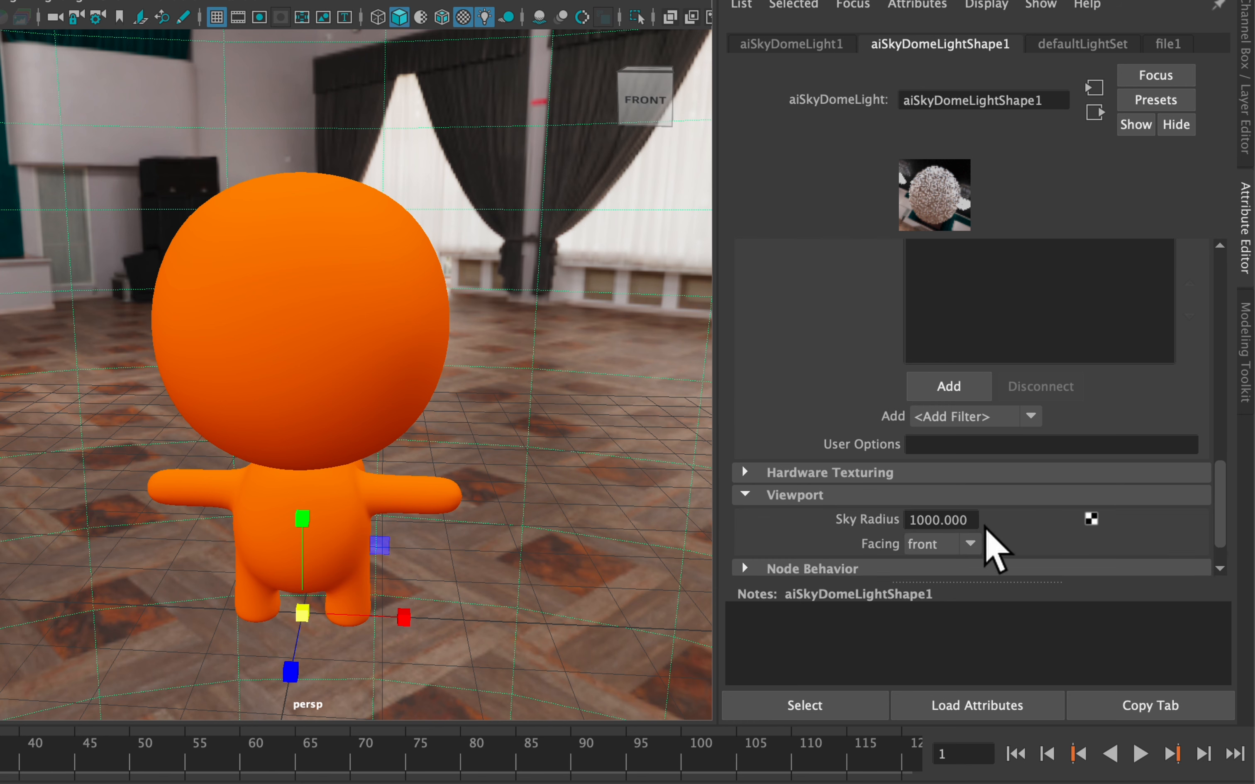
pyautogui.moveTo(968, 519); pyautogui.dragTo(906, 508)
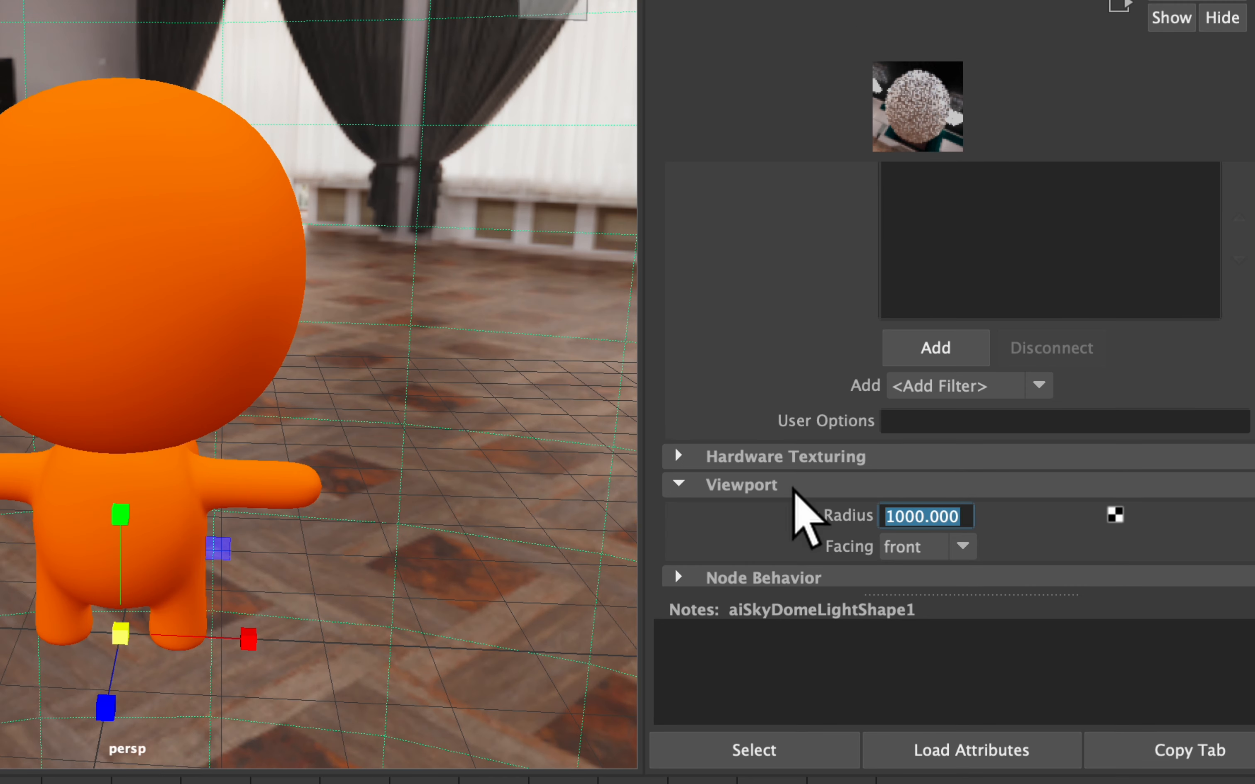
pyautogui.write('0')
pyautogui.press('Return')
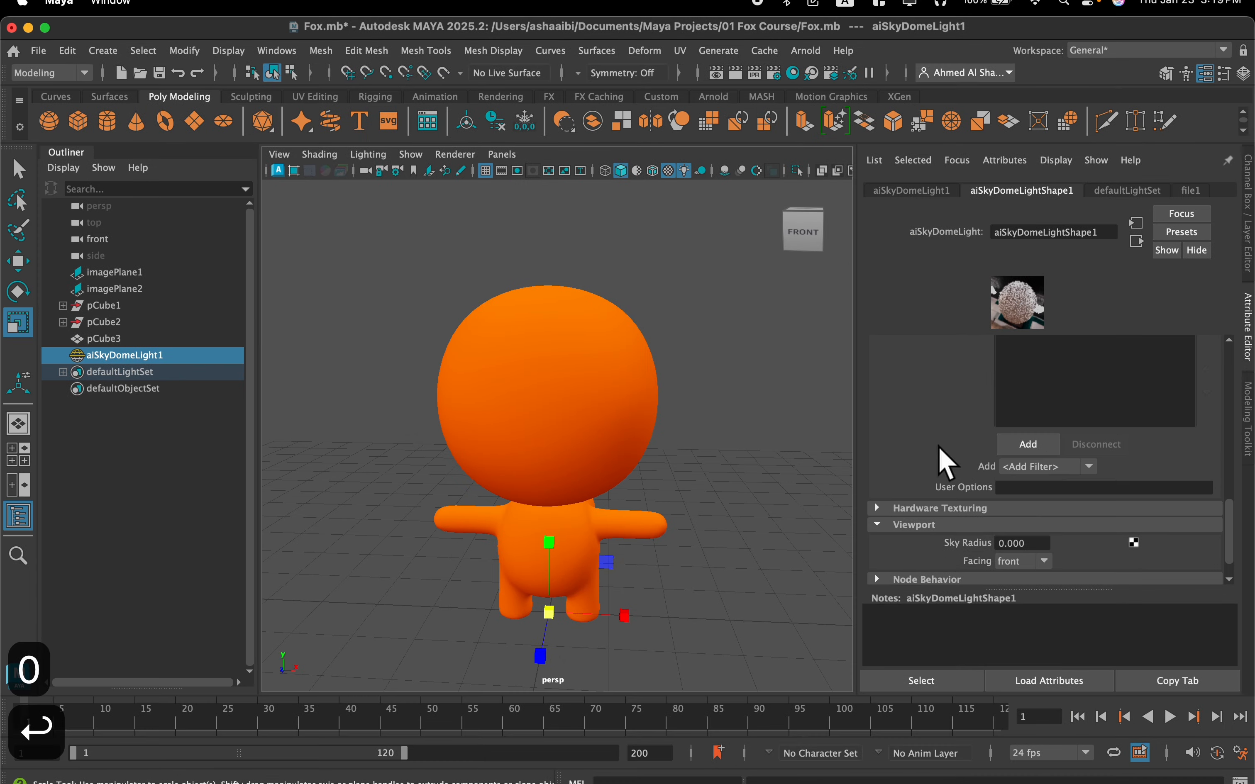
# Switch the fox body to face selection and select the full ring of faces just before the tail's tip
pyautogui.click(620, 369)
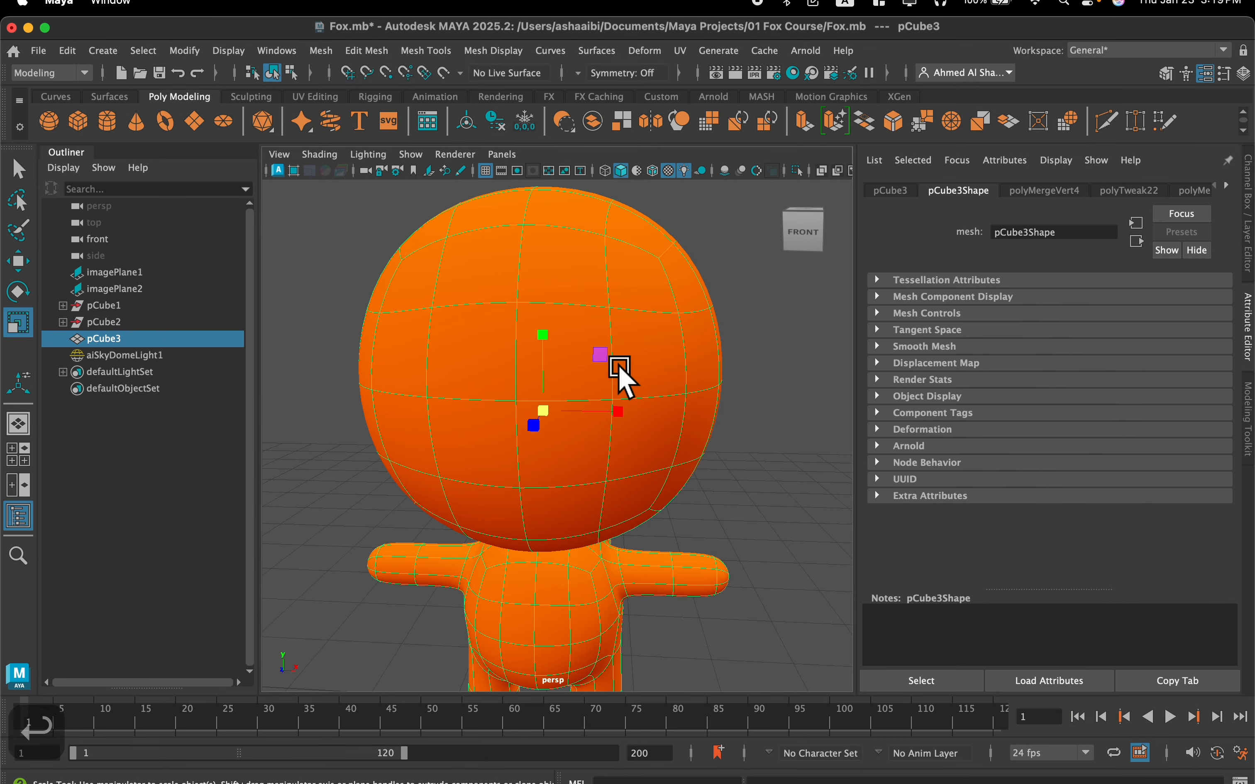
pyautogui.keyDown('alt'); pyautogui.moveTo(621, 364); pyautogui.dragTo(689, 445); pyautogui.keyUp('alt')
pyautogui.moveTo(661, 292); pyautogui.dragTo(643, 344, button='right')
pyautogui.keyDown('shift'); pyautogui.doubleClick(659, 493); pyautogui.keyUp('shift')
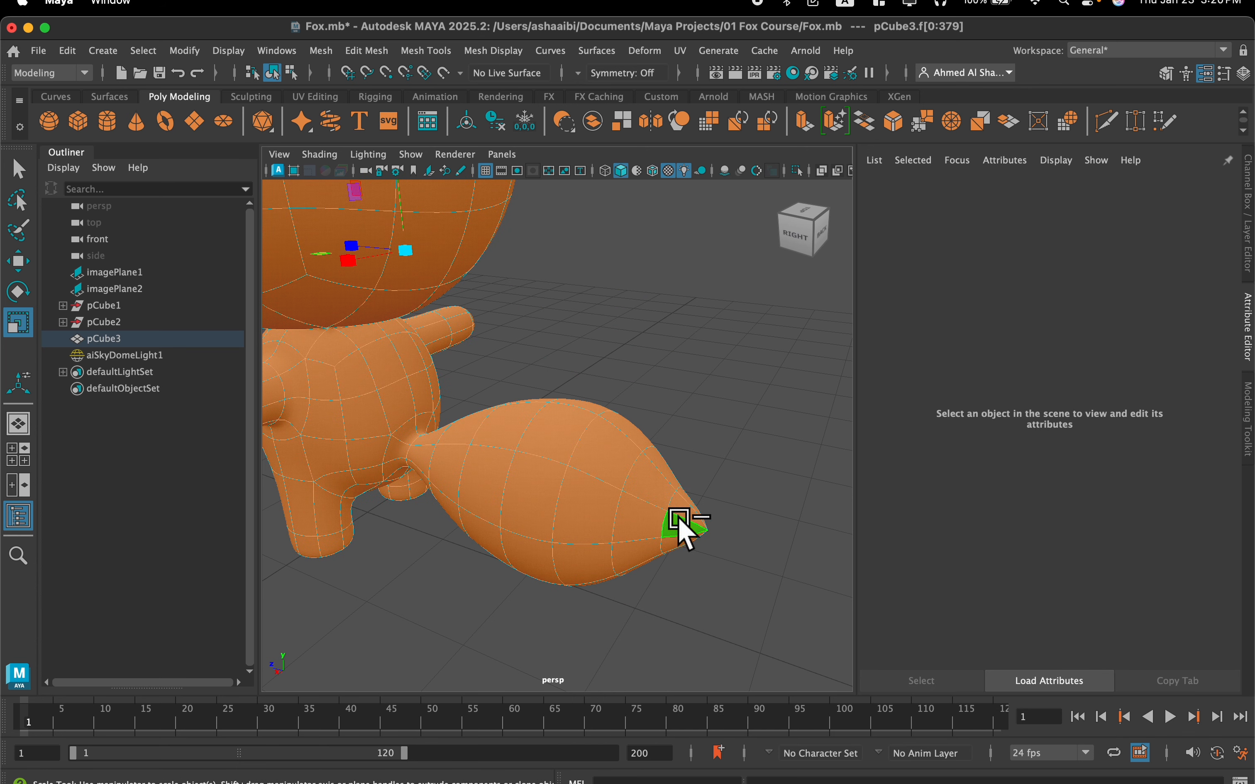
pyautogui.scroll(6, 694, 534)
pyautogui.click(565, 409)
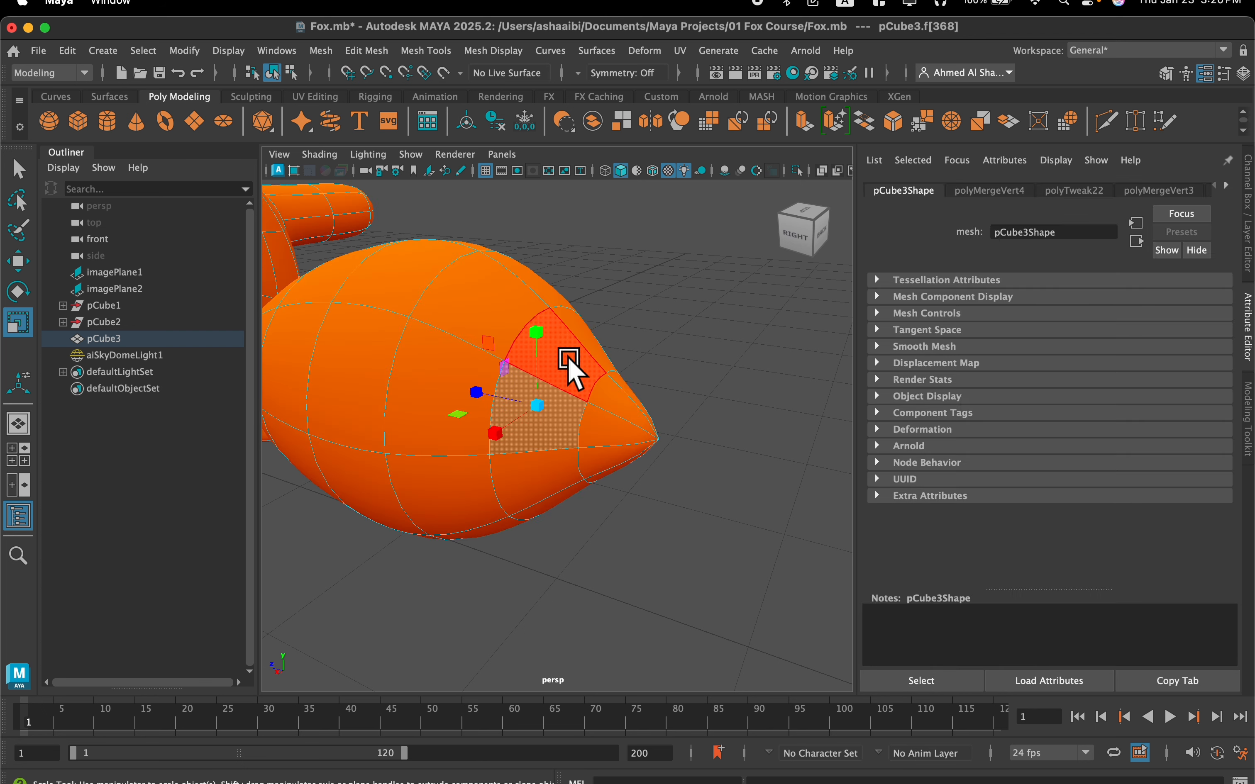
pyautogui.click(580, 373)
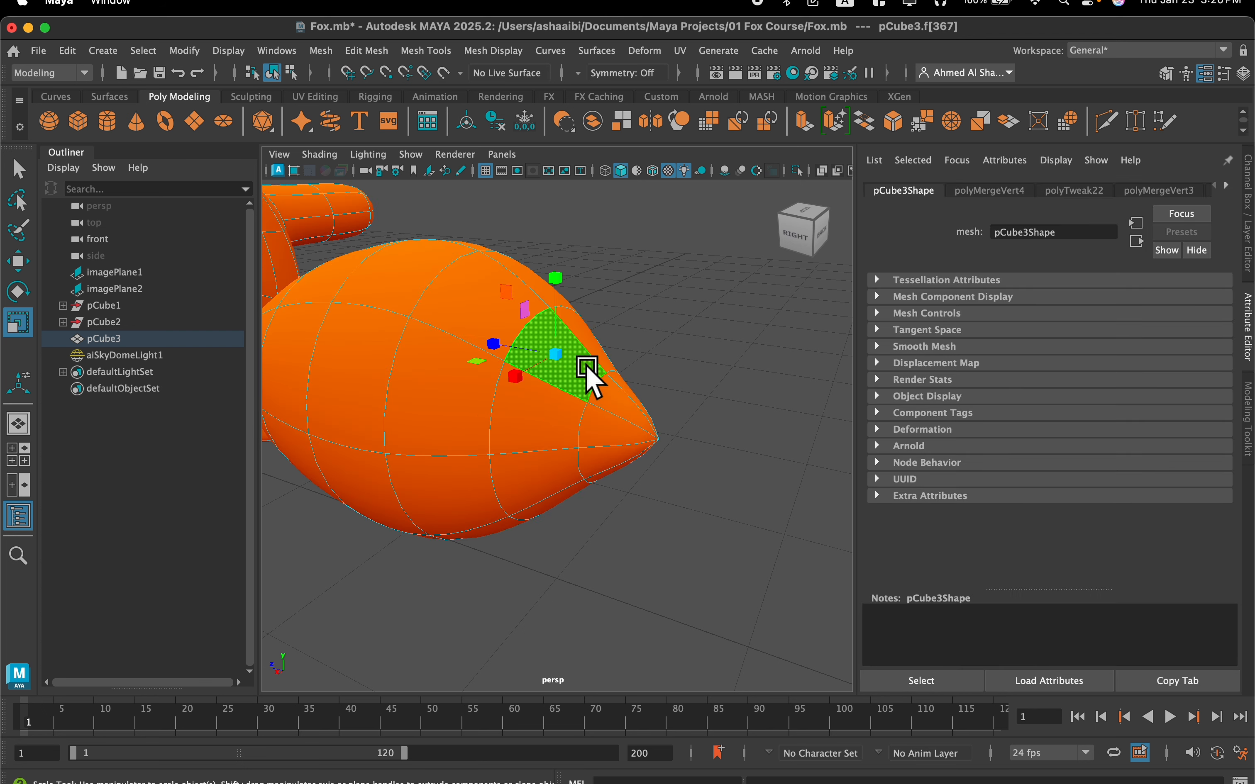
pyautogui.keyDown('shift'); pyautogui.doubleClick(542, 436); pyautogui.keyUp('shift')
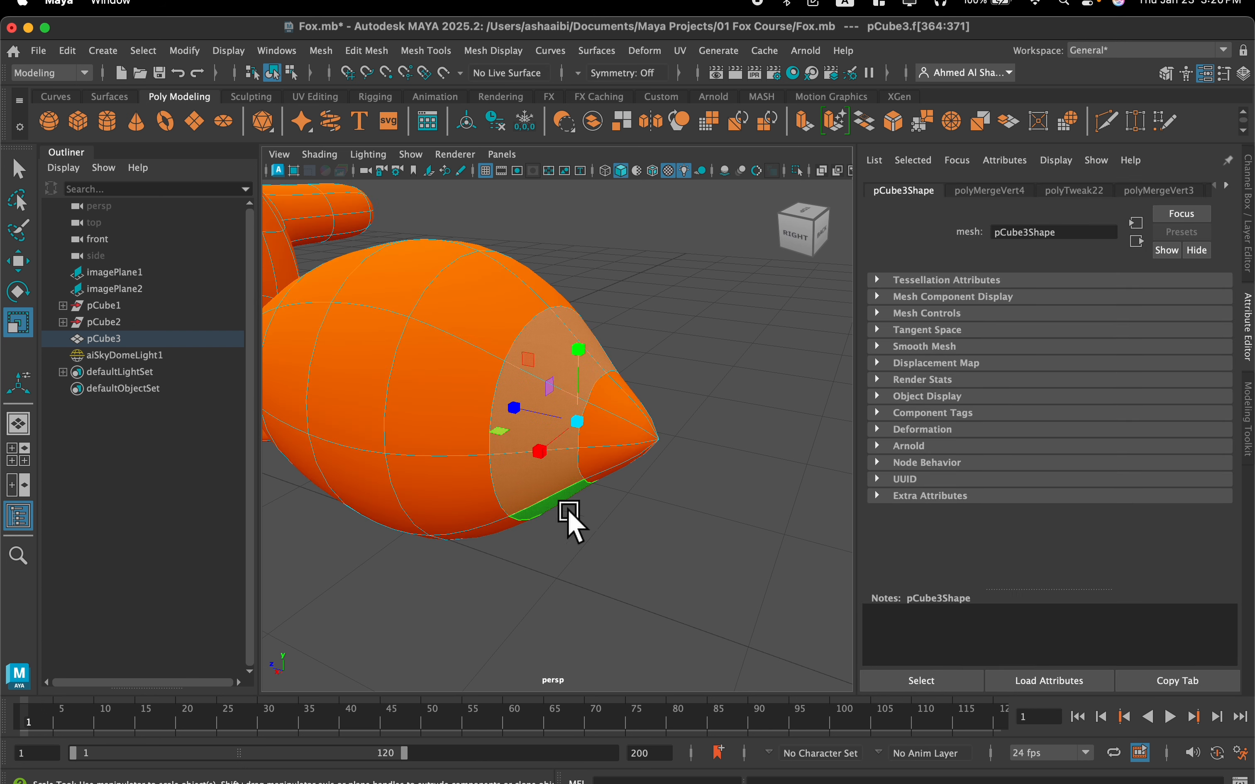
# Add all the triangular faces of the pointed tail tip to the selected face ring
pyautogui.scroll(3, 620, 464)
pyautogui.keyDown('shift'); pyautogui.click(652, 369); pyautogui.keyUp('shift')
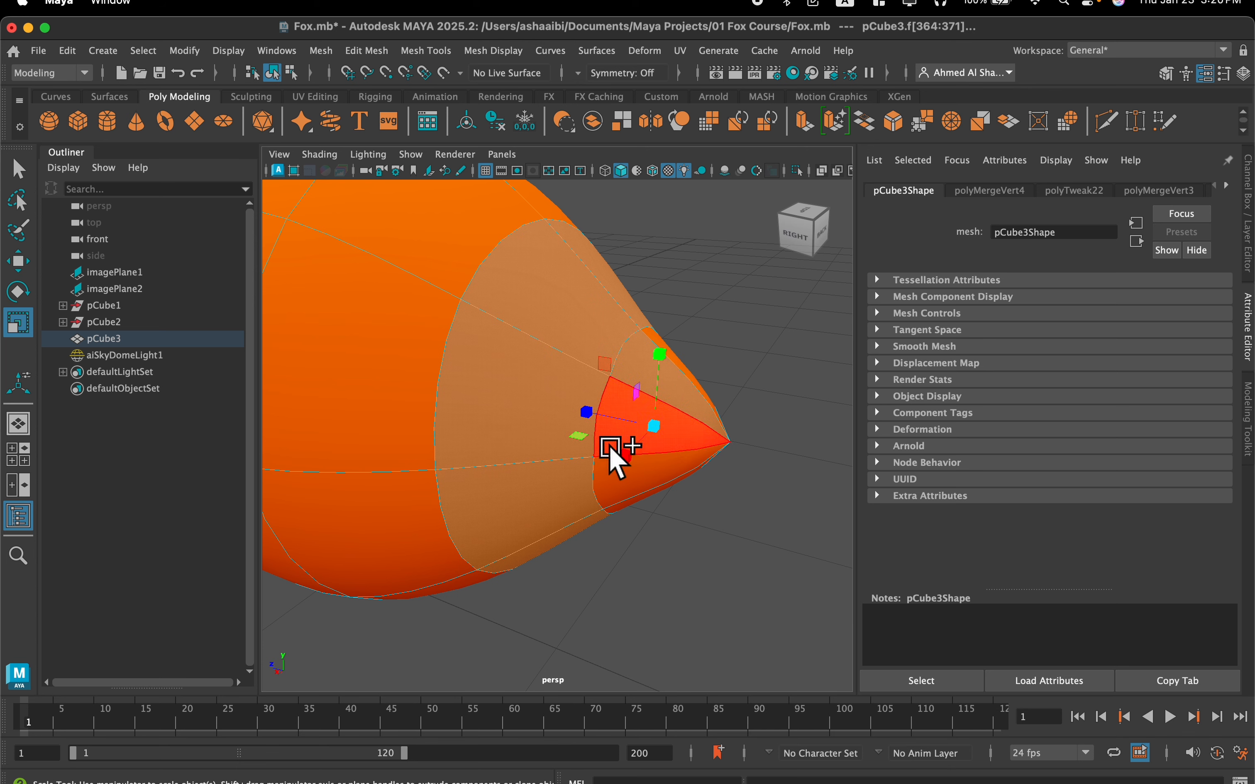
pyautogui.keyDown('alt'); pyautogui.moveTo(617, 456); pyautogui.dragTo(548, 422); pyautogui.keyUp('alt')
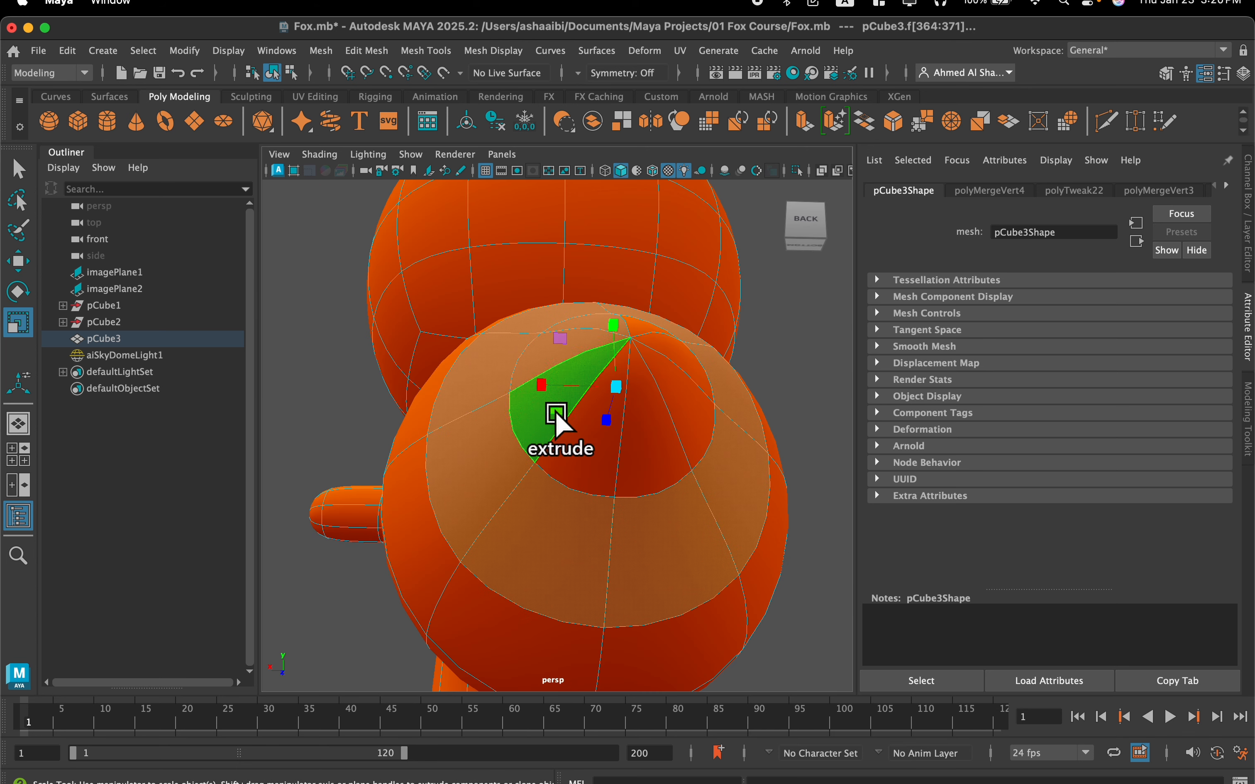
pyautogui.keyDown('shift'); pyautogui.click(645, 431); pyautogui.keyUp('shift')
pyautogui.keyDown('alt'); pyautogui.moveTo(672, 356); pyautogui.dragTo(725, 426); pyautogui.keyUp('alt')
pyautogui.keyDown('shift'); pyautogui.click(655, 426); pyautogui.keyUp('shift')
pyautogui.keyDown('shift'); pyautogui.moveTo(555, 343); pyautogui.dragTo(560, 373, button='right'); pyautogui.keyUp('shift')
# Assign a new Standard Surface material to the selected tail tip faces and name it white
pyautogui.rightClick(567, 376)
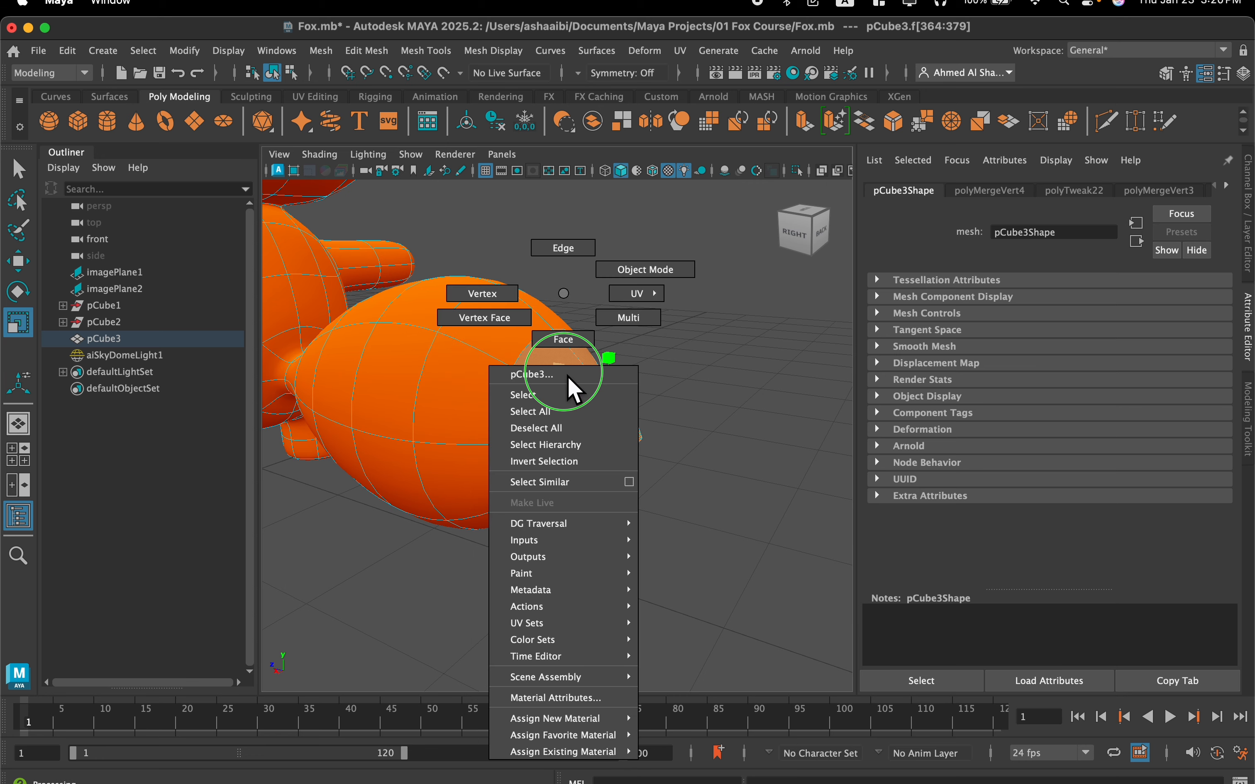
pyautogui.moveTo(612, 735)
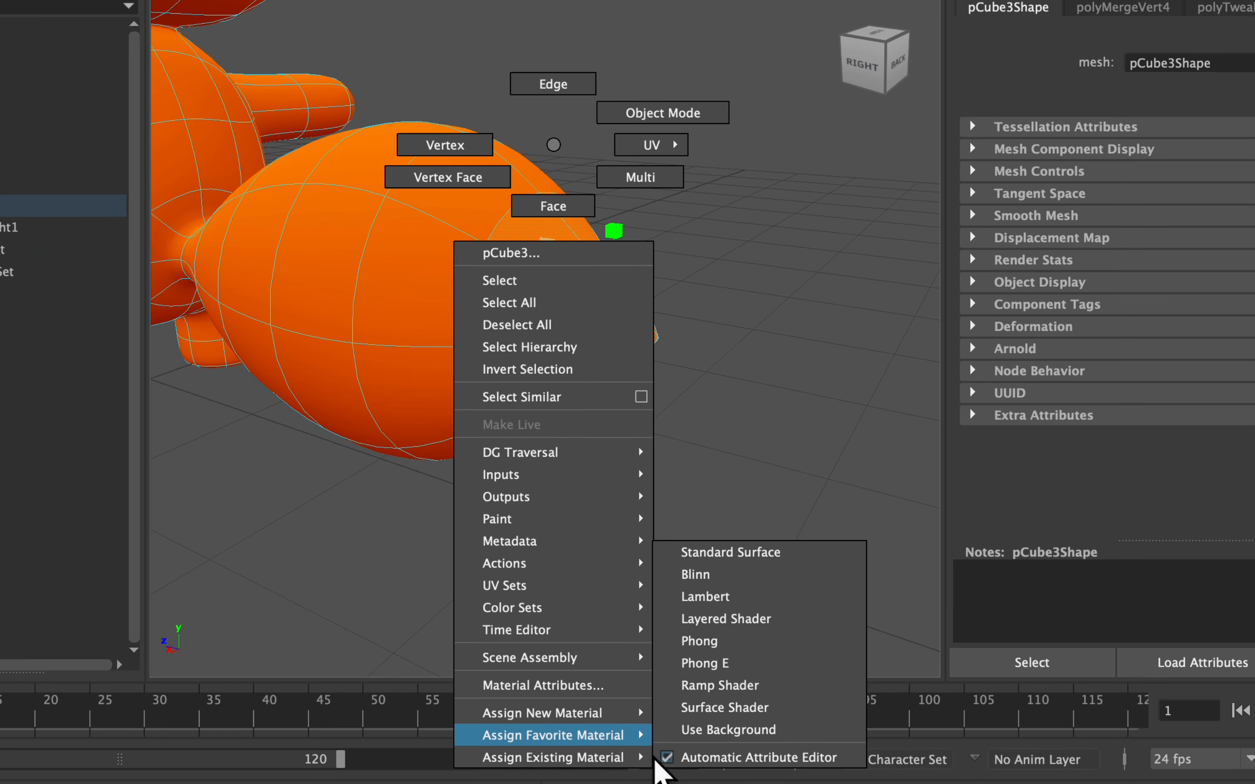
pyautogui.click(772, 552)
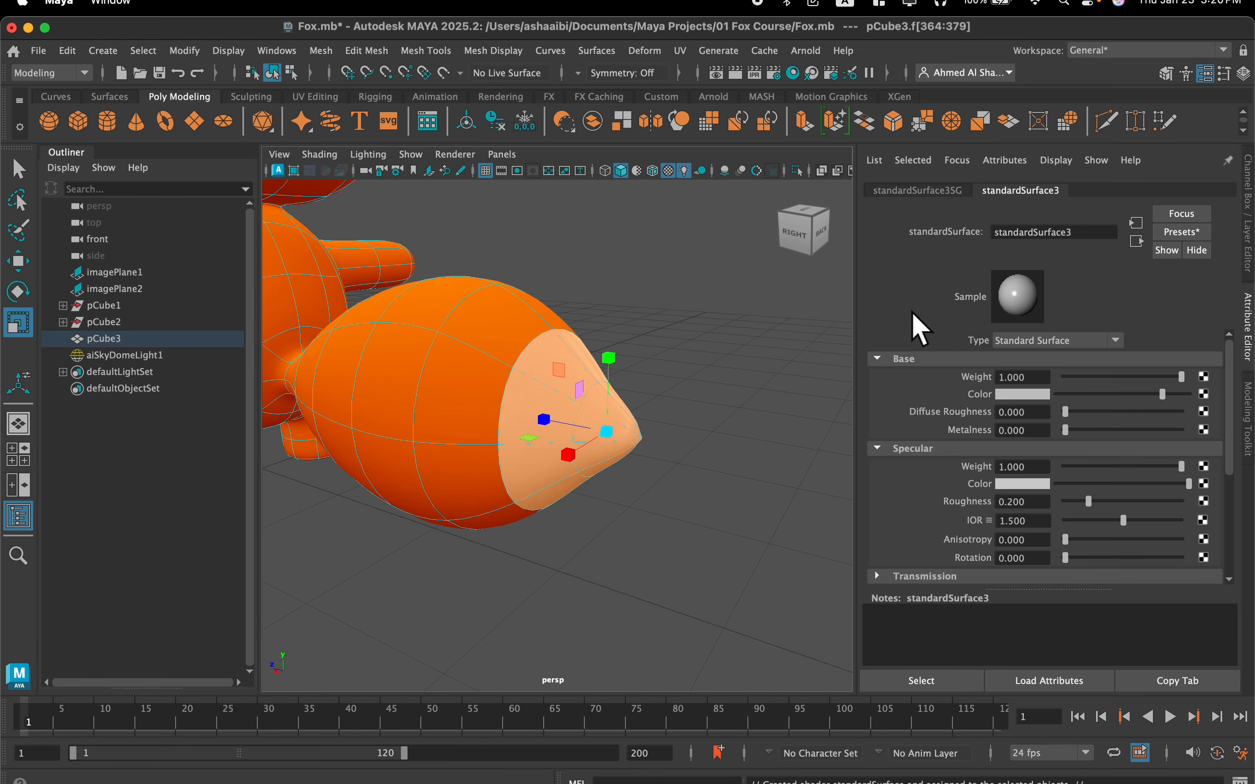
pyautogui.moveTo(1089, 237); pyautogui.dragTo(988, 232)
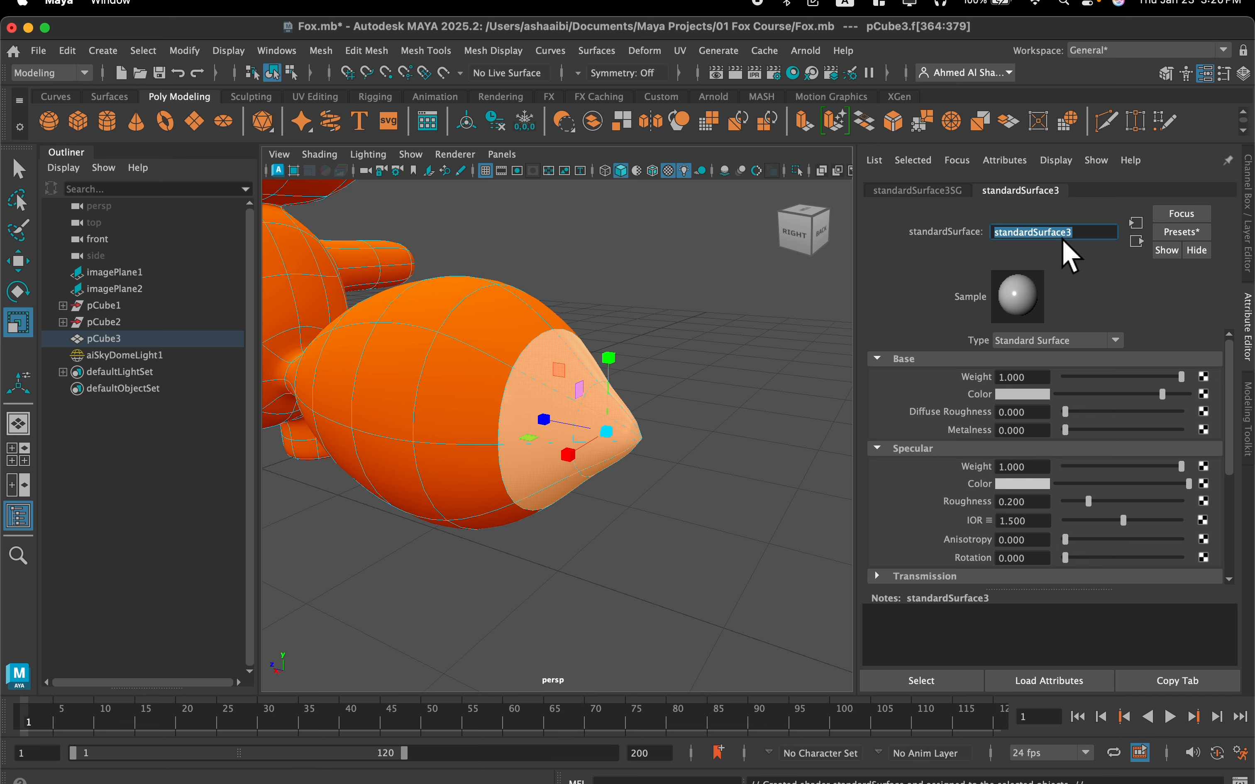
pyautogui.write('white')
pyautogui.press('Return')
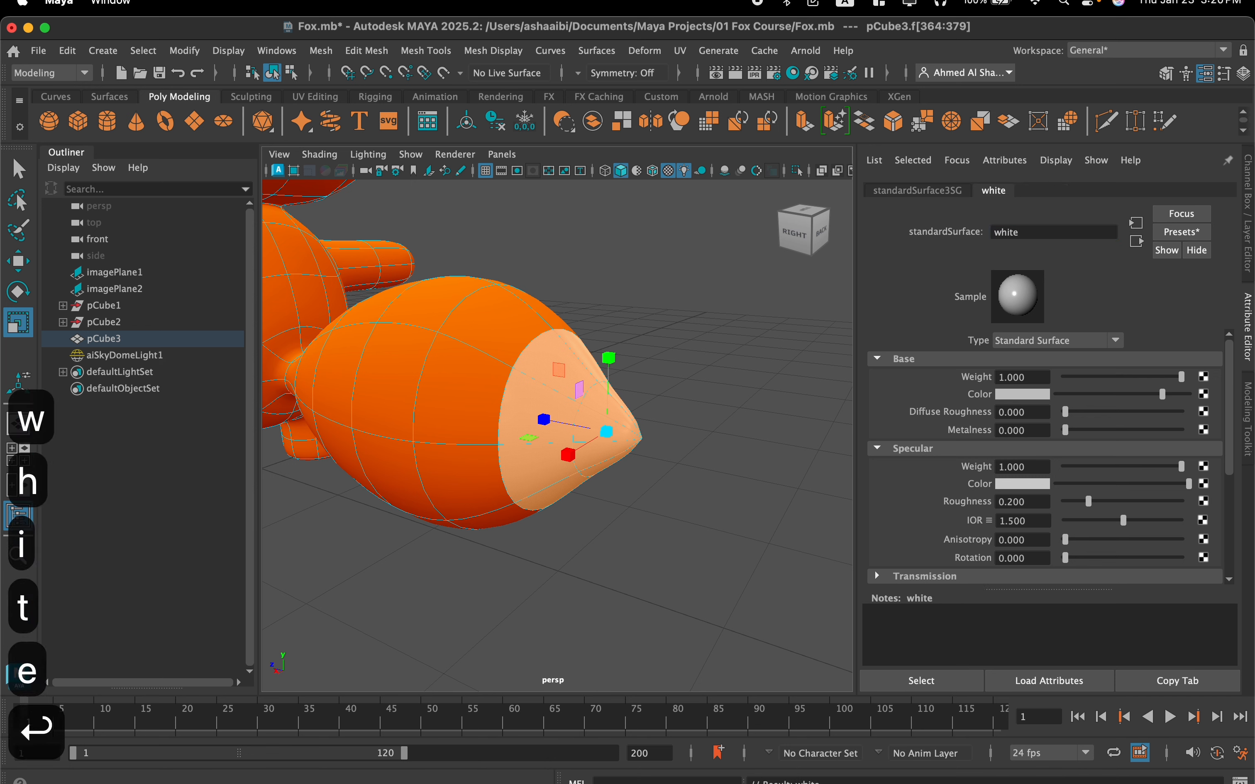
# Brighten the white material's base color to full white and set its specular weight to 0
pyautogui.moveTo(1105, 394); pyautogui.dragTo(1244, 394)
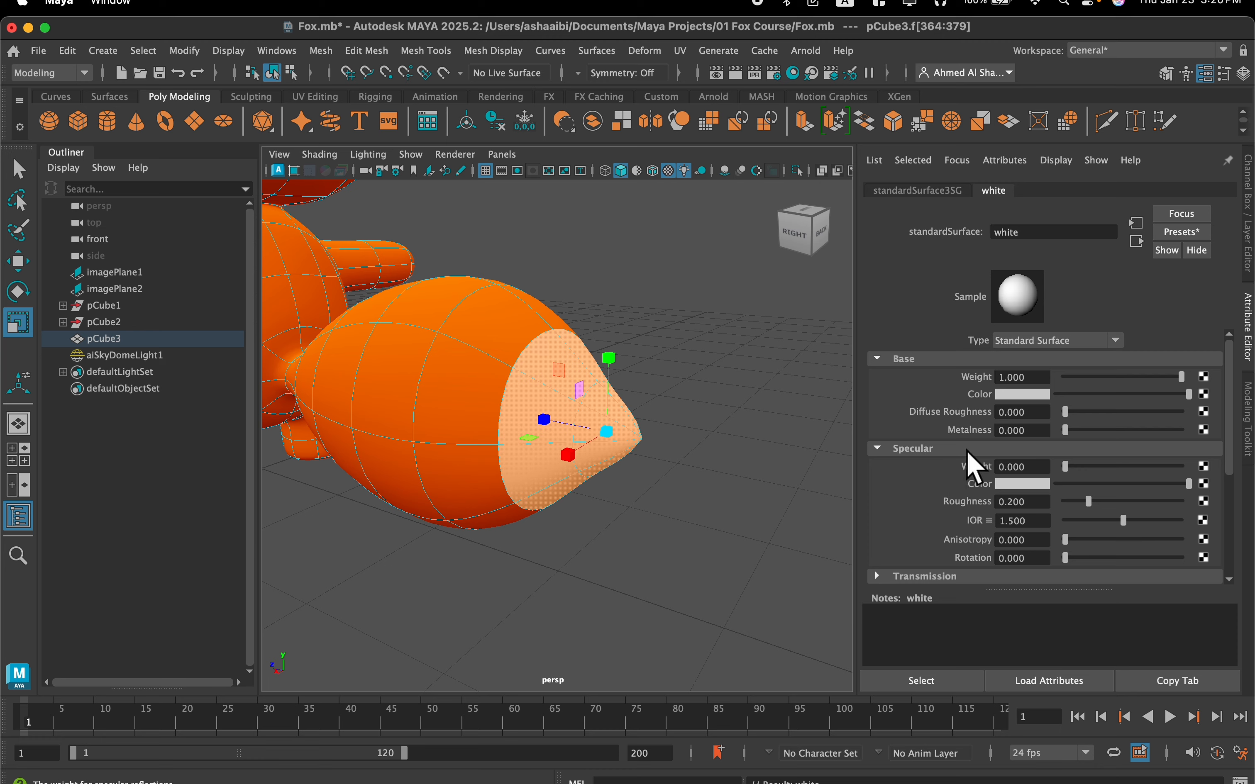
pyautogui.scroll(-5, 991, 471)
pyautogui.keyDown('alt'); pyautogui.moveTo(623, 374); pyautogui.dragTo(633, 266); pyautogui.keyUp('alt')
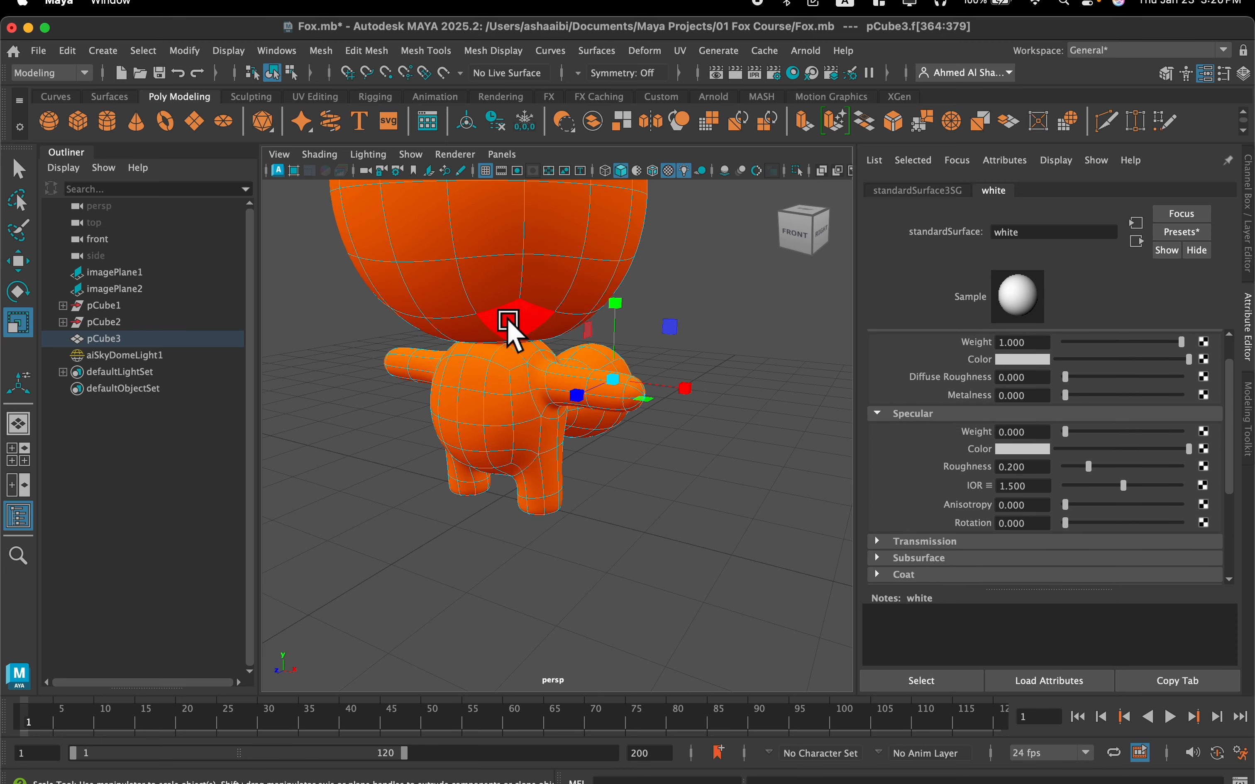
# Open the material attributes of the fox body's main surface and rename that material orange
pyautogui.press('w')
pyautogui.press('q')
pyautogui.click(487, 288)
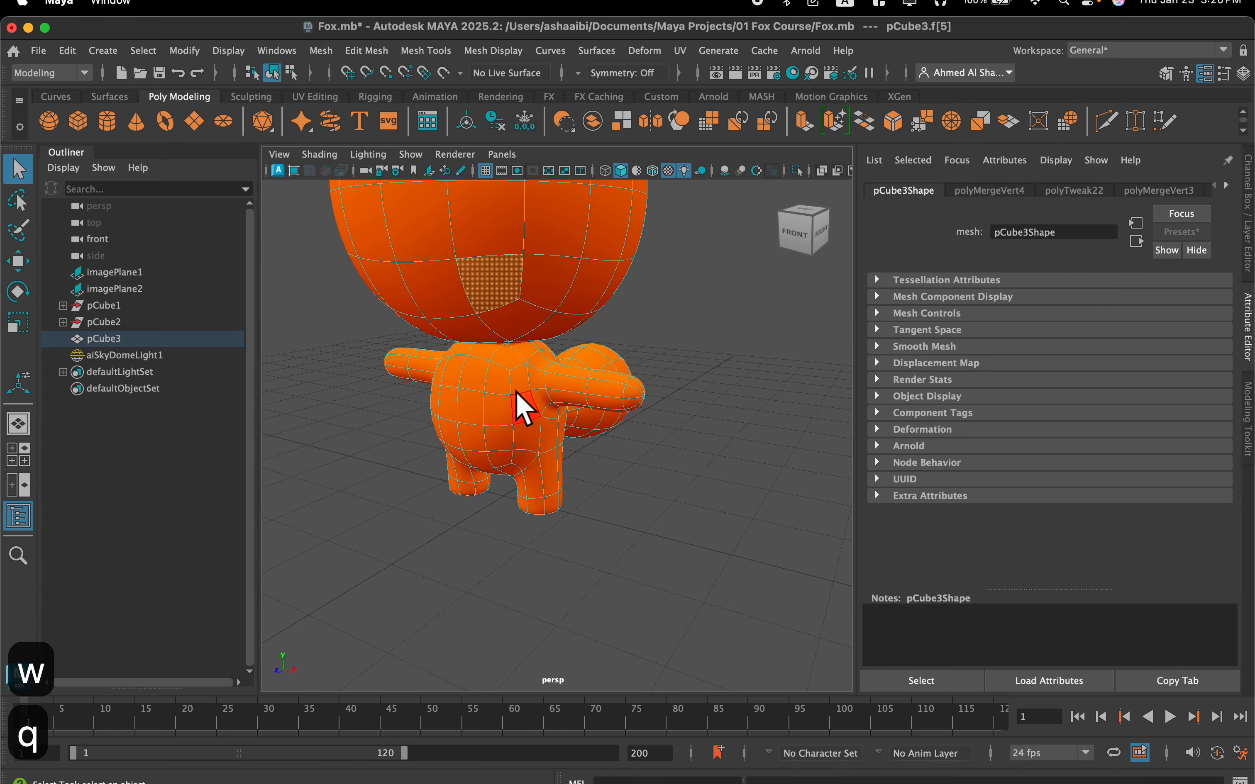
pyautogui.rightClick(518, 369)
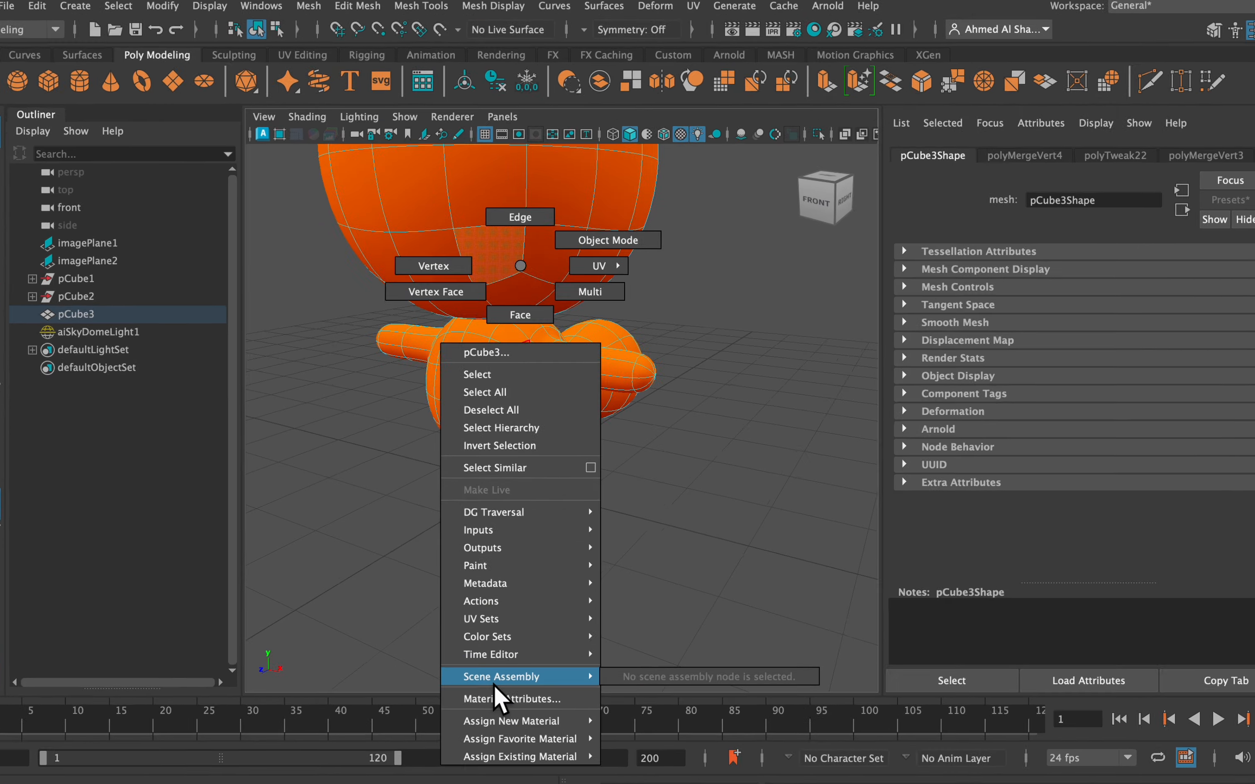
pyautogui.moveTo(492, 719)
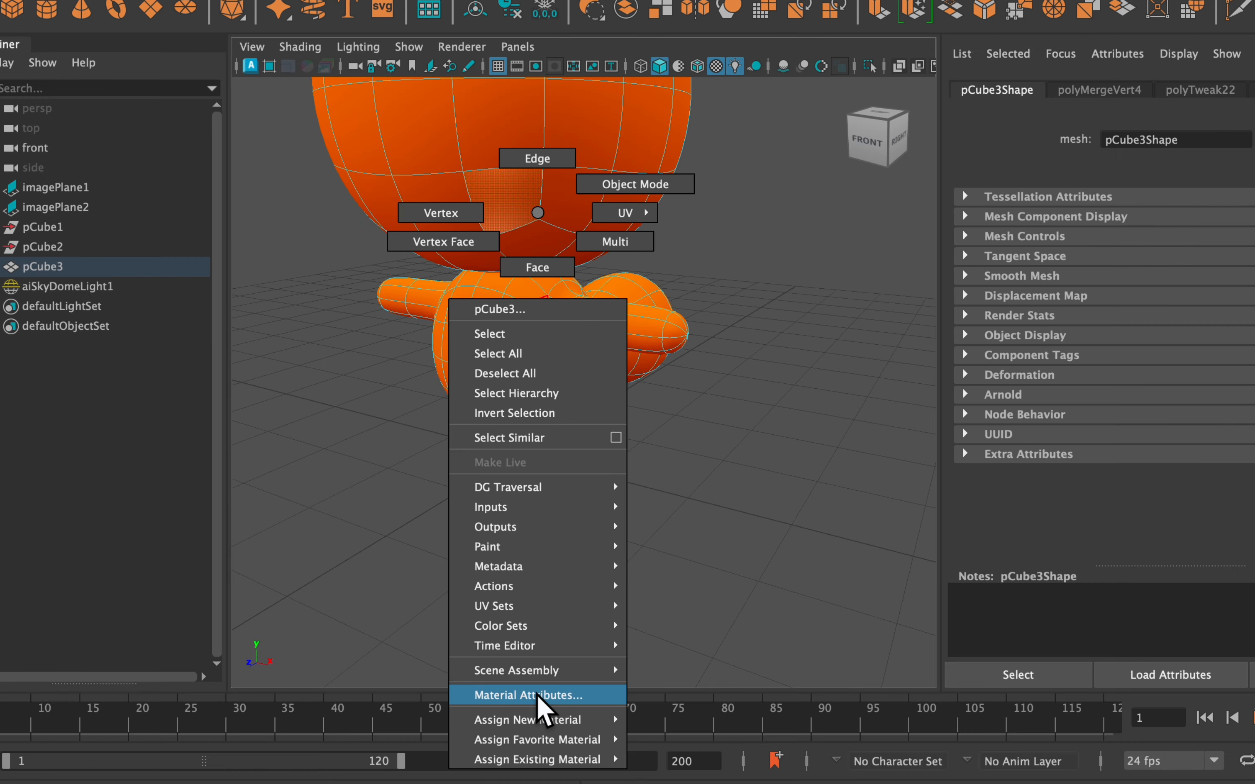
pyautogui.click(540, 697)
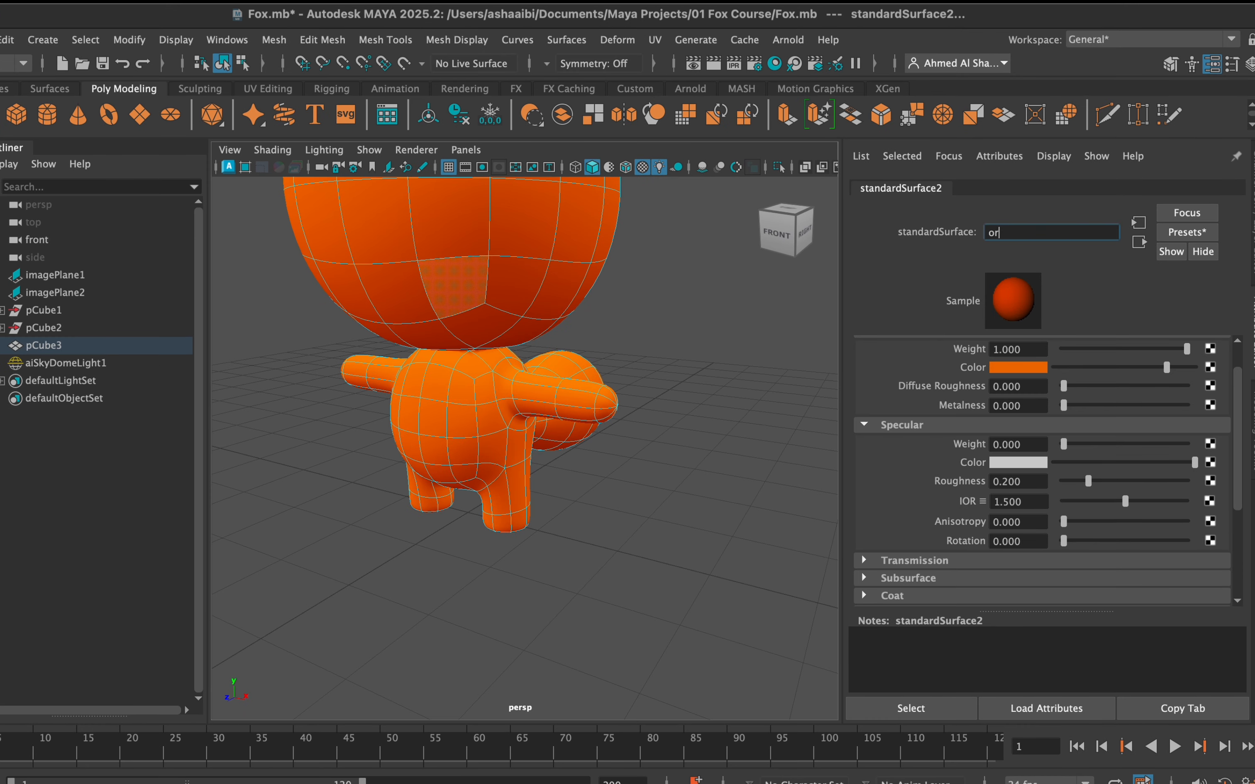
pyautogui.write('ge')
pyautogui.press('Return')
pyautogui.scroll(-5, 459, 351)
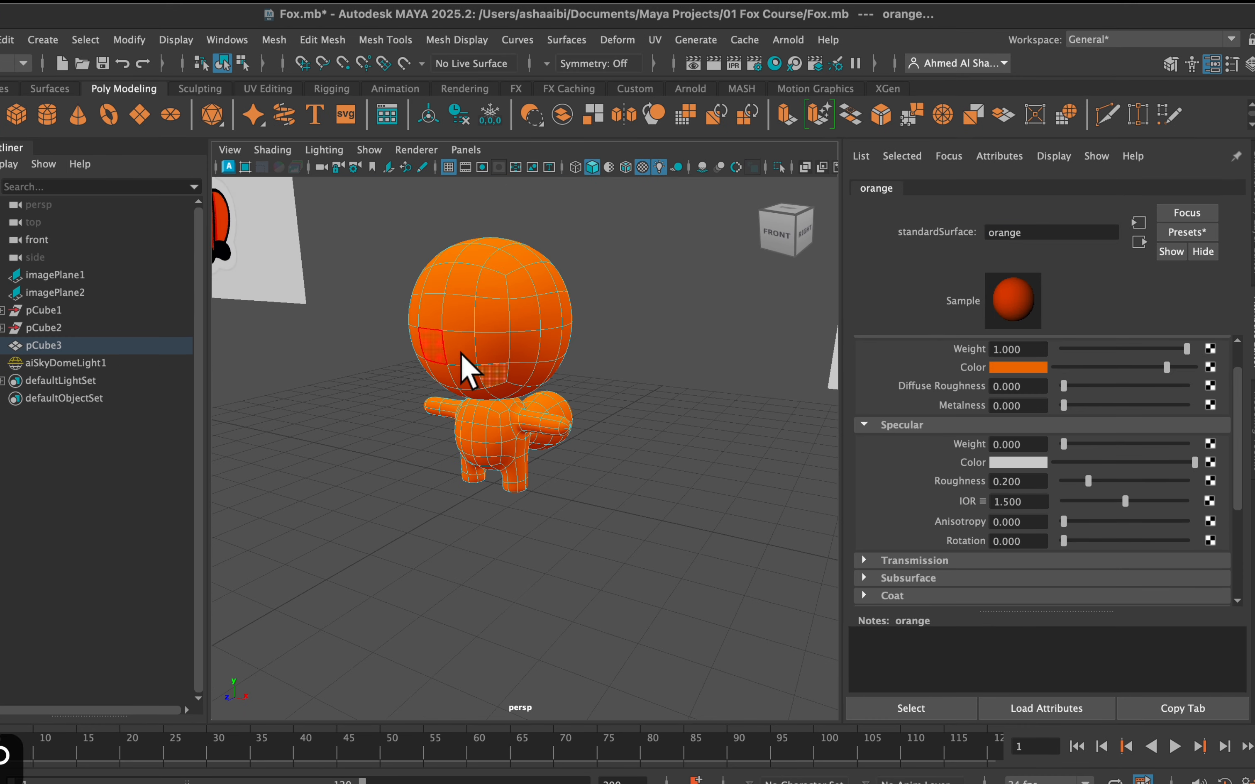
# Deselect the fox body and move the fox reference image plane sideways along X until it stands behind the model
pyautogui.click(583, 342)
pyautogui.scroll(5, 583, 342)
pyautogui.keyDown('alt'); pyautogui.moveTo(583, 342); pyautogui.dragTo(607, 370); pyautogui.keyUp('alt')
pyautogui.scroll(-4, 606, 301)
pyautogui.scroll(3, 513, 399)
pyautogui.scroll(-4, 572, 387)
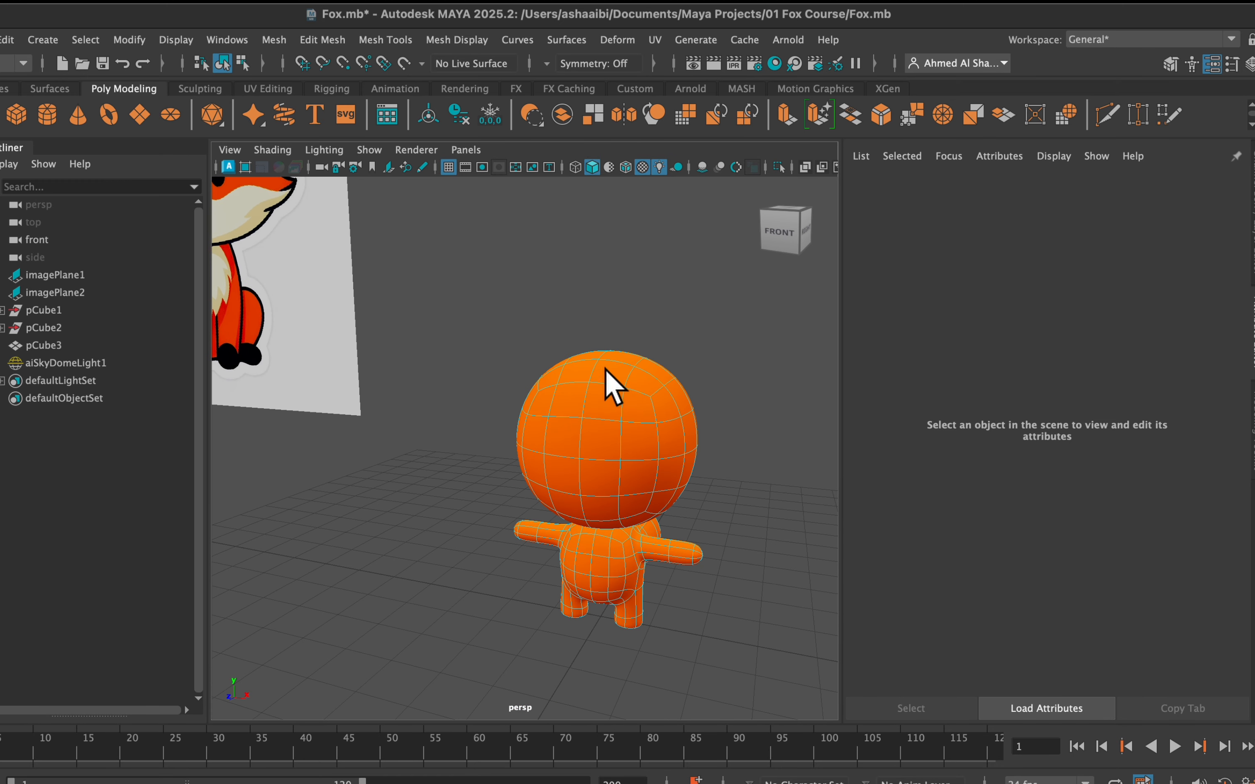
pyautogui.scroll(-5, 590, 369)
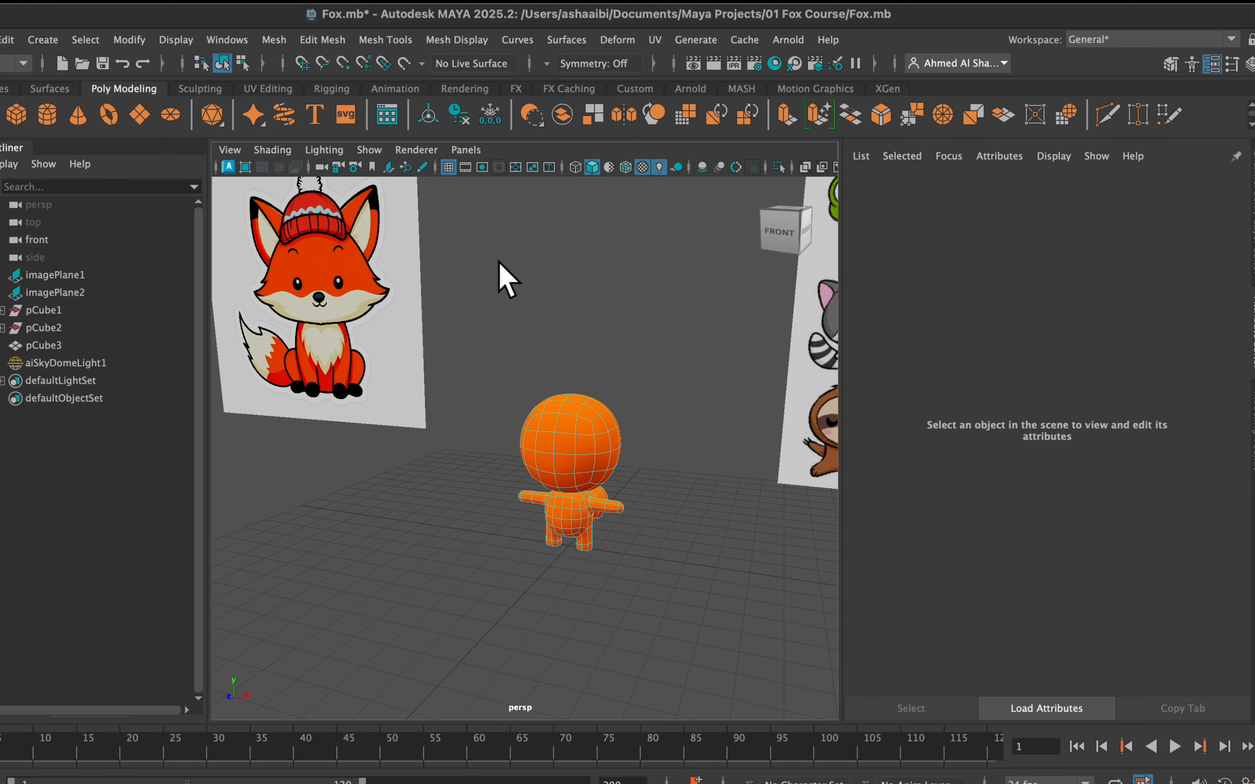
pyautogui.keyDown('alt'); pyautogui.moveTo(499, 261); pyautogui.dragTo(506, 332, button='middle'); pyautogui.keyUp('alt')
pyautogui.click(430, 442)
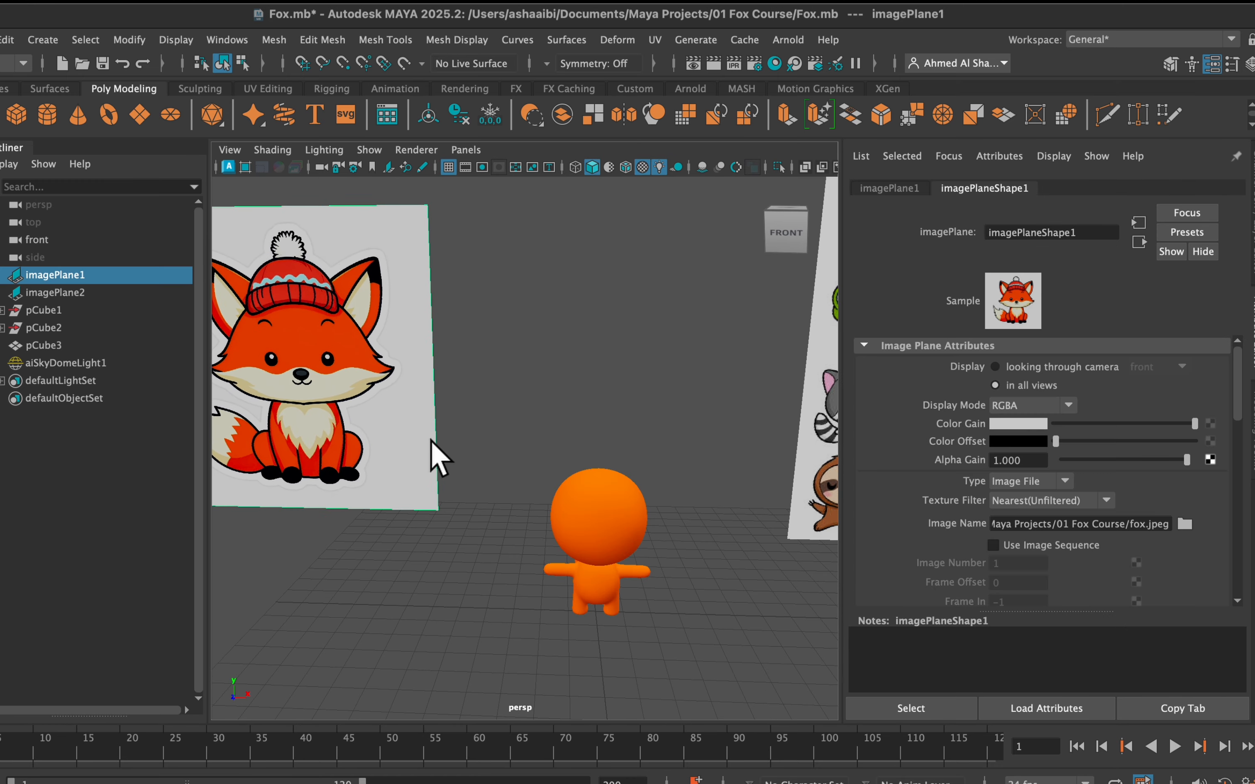
pyautogui.keyDown('alt'); pyautogui.moveTo(430, 441); pyautogui.dragTo(420, 412); pyautogui.keyUp('alt')
pyautogui.rightClick(423, 412)
pyautogui.rightClick(426, 339)
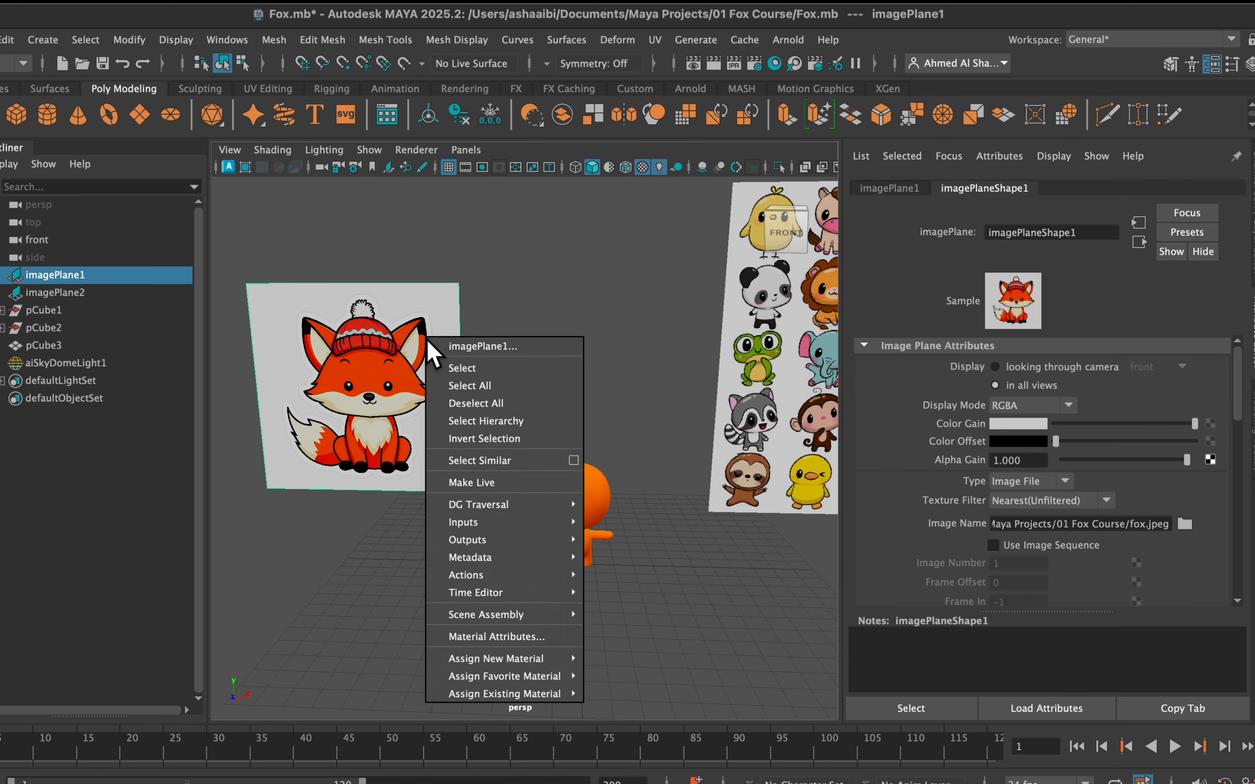
pyautogui.moveTo(632, 320); pyautogui.dragTo(633, 340, button='right')
pyautogui.moveTo(596, 481); pyautogui.dragTo(669, 276, button='right')
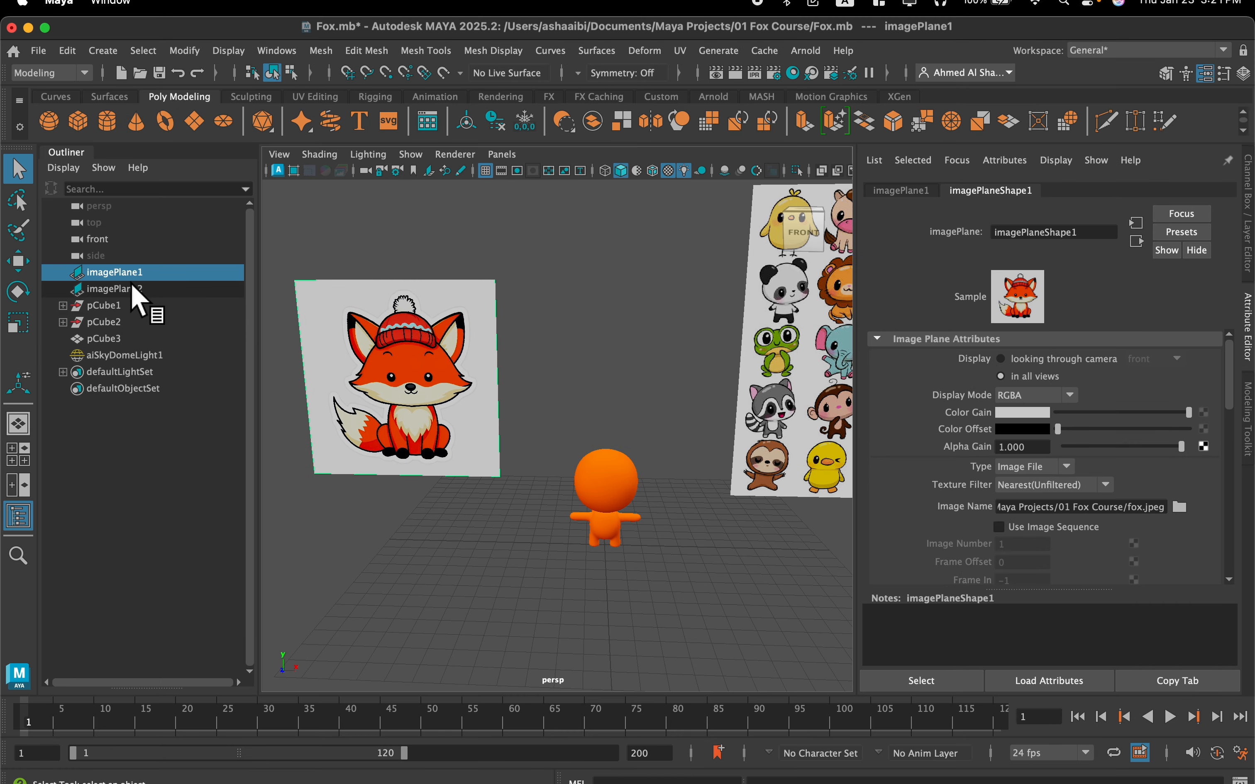
pyautogui.press('w')
pyautogui.moveTo(472, 384); pyautogui.dragTo(670, 383)
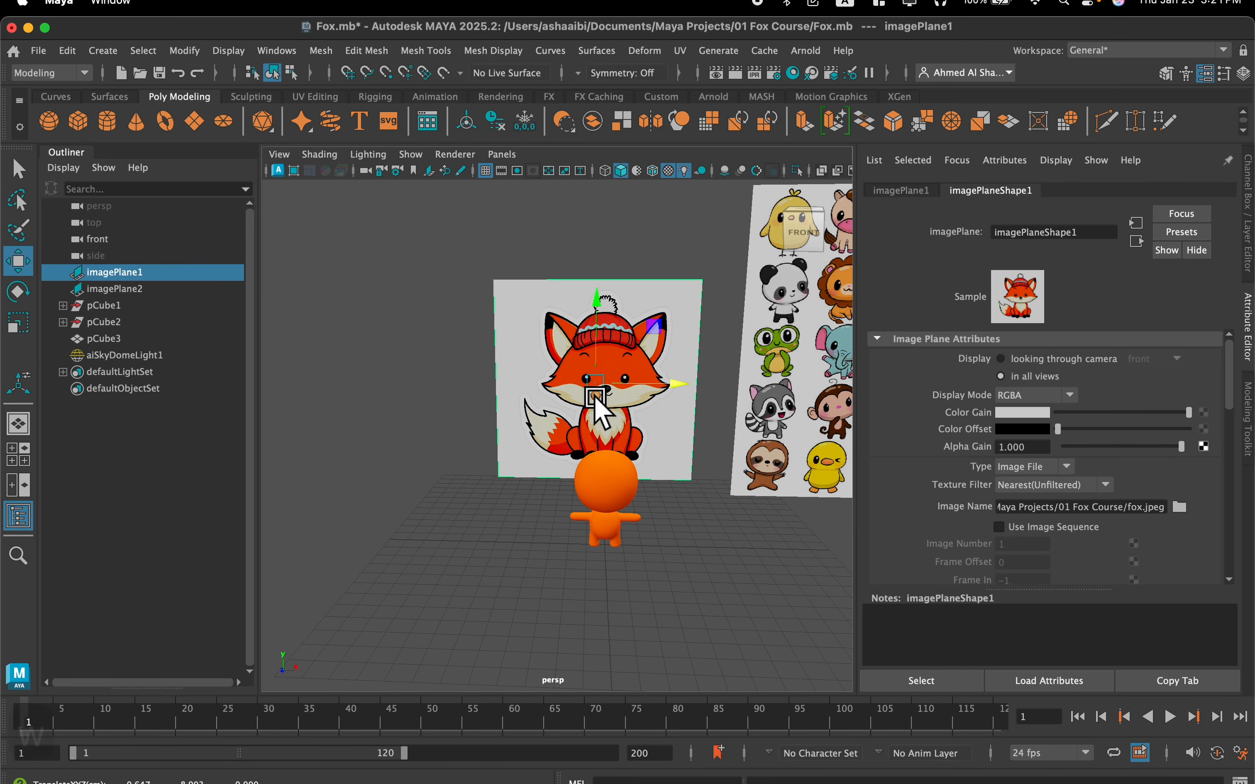
pyautogui.moveTo(596, 398); pyautogui.dragTo(591, 384)
# Switch the fox body to face selection and turn on Object X symmetry
pyautogui.scroll(4, 588, 456)
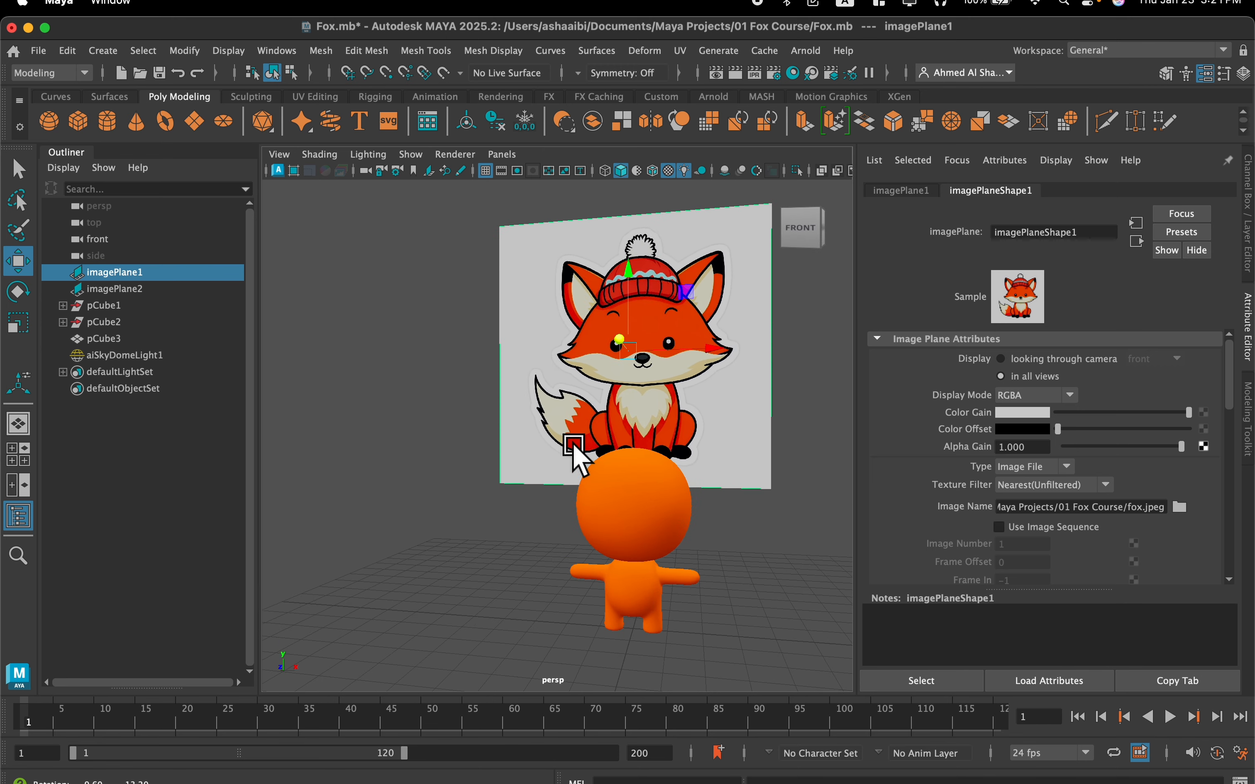
pyautogui.scroll(5, 419, 386)
pyautogui.keyDown('alt'); pyautogui.moveTo(407, 393); pyautogui.dragTo(565, 365, button='middle'); pyautogui.keyUp('alt')
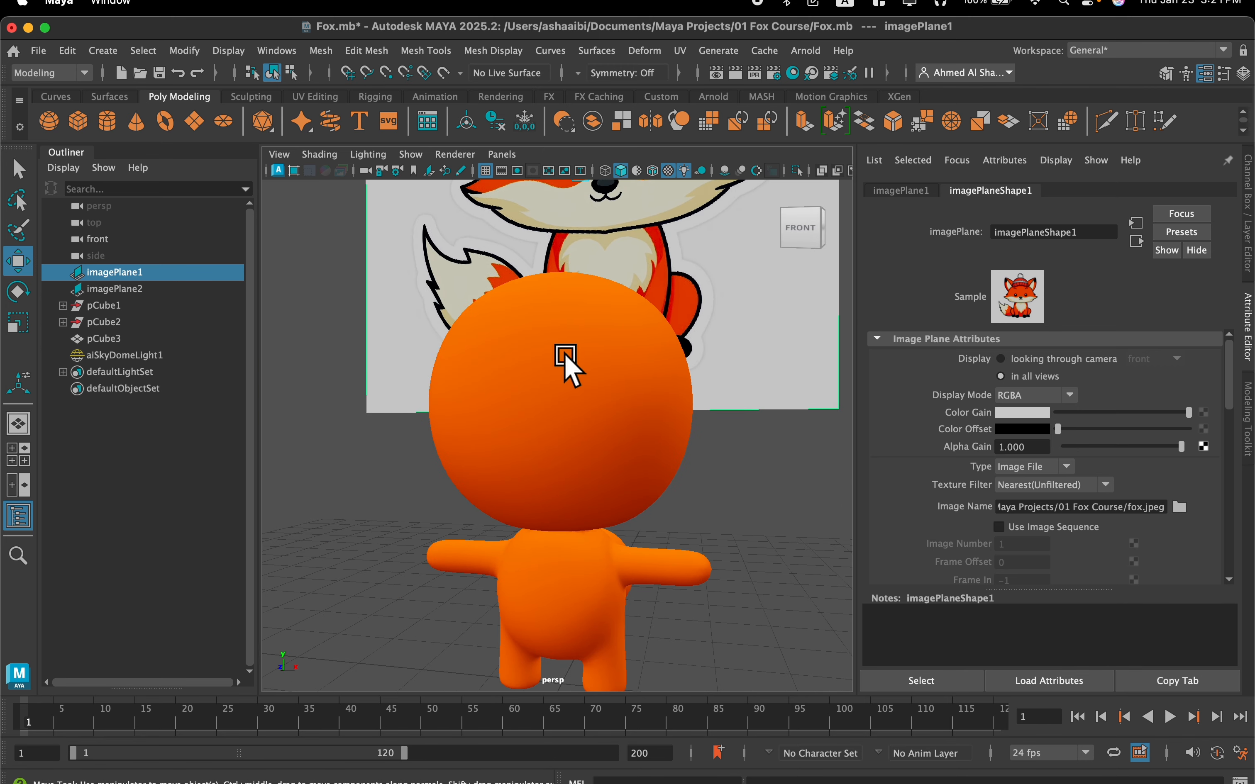
pyautogui.click(556, 379)
pyautogui.rightClick(559, 290)
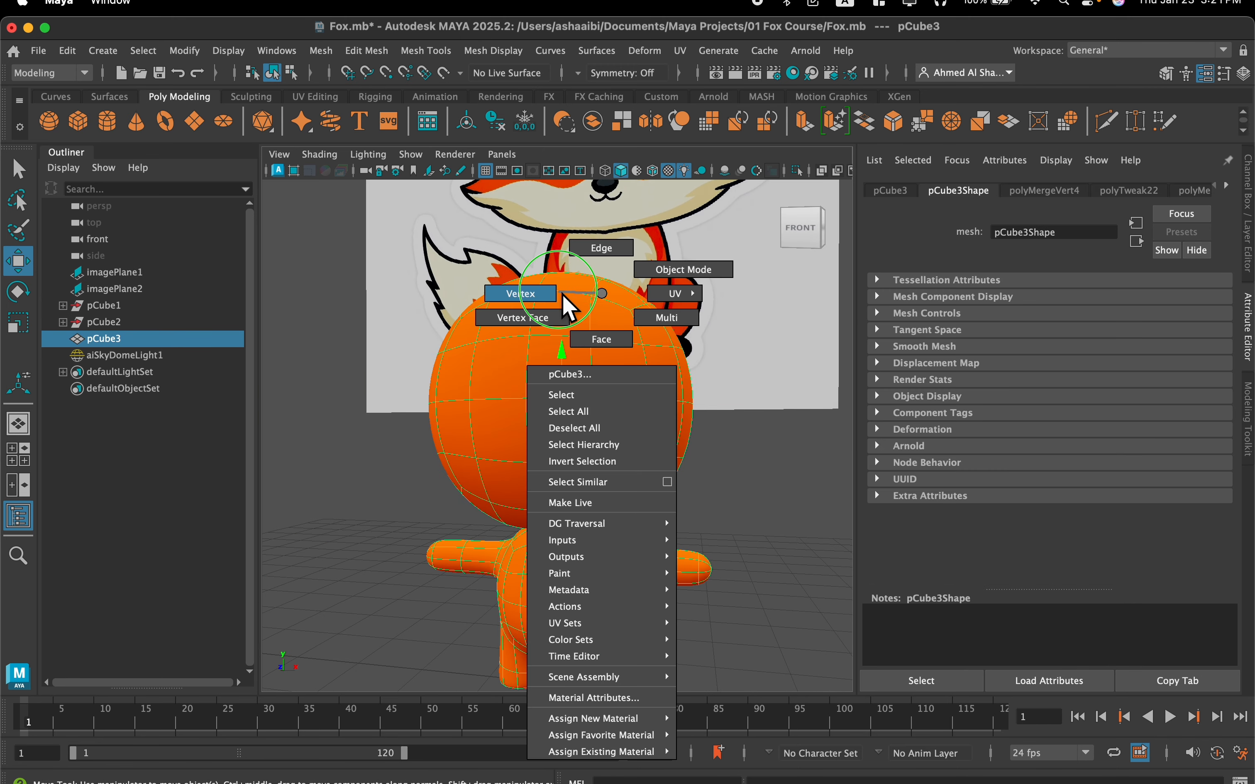
pyautogui.moveTo(559, 317); pyautogui.dragTo(586, 322, button='right')
pyautogui.scroll(5, 590, 322)
pyautogui.keyDown('alt'); pyautogui.moveTo(591, 322); pyautogui.dragTo(504, 387); pyautogui.keyUp('alt')
pyautogui.scroll(-3, 482, 370)
pyautogui.keyDown('alt'); pyautogui.moveTo(484, 370); pyautogui.dragTo(531, 345, button='middle'); pyautogui.keyUp('alt')
pyautogui.click(442, 409)
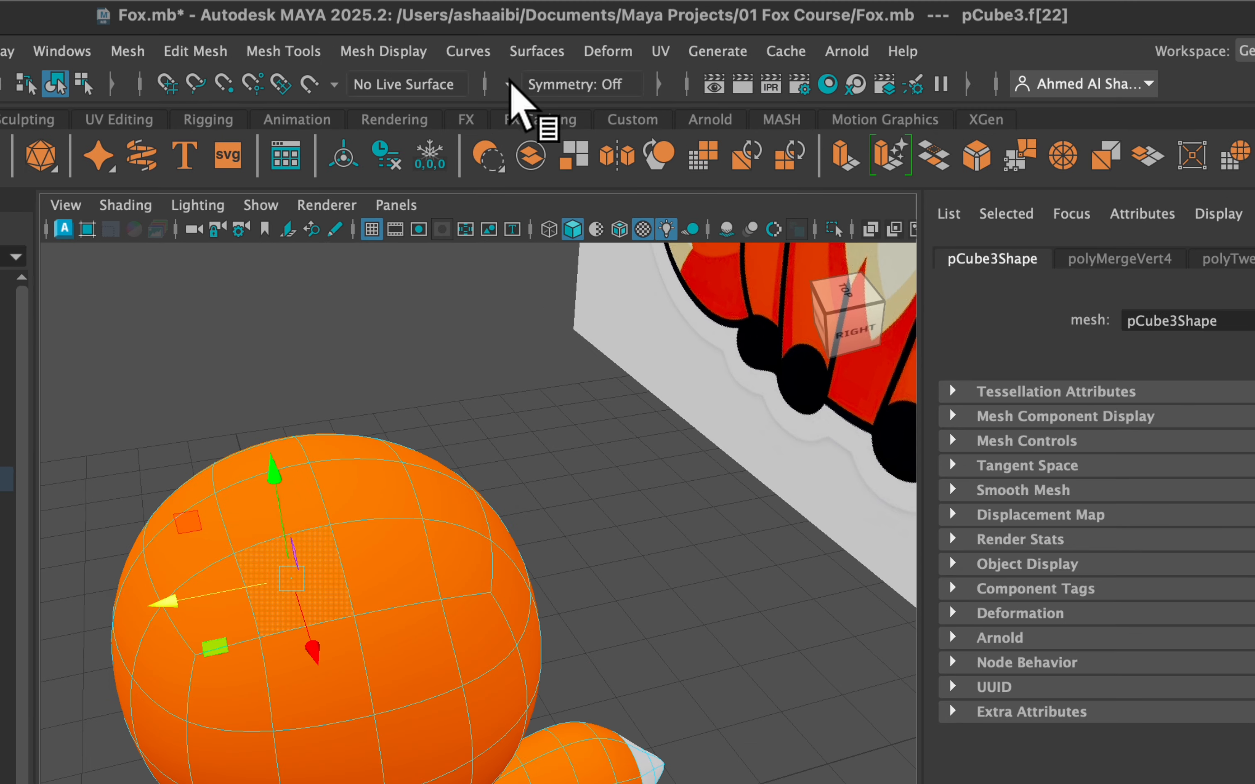
pyautogui.click(510, 85)
pyautogui.click(567, 124)
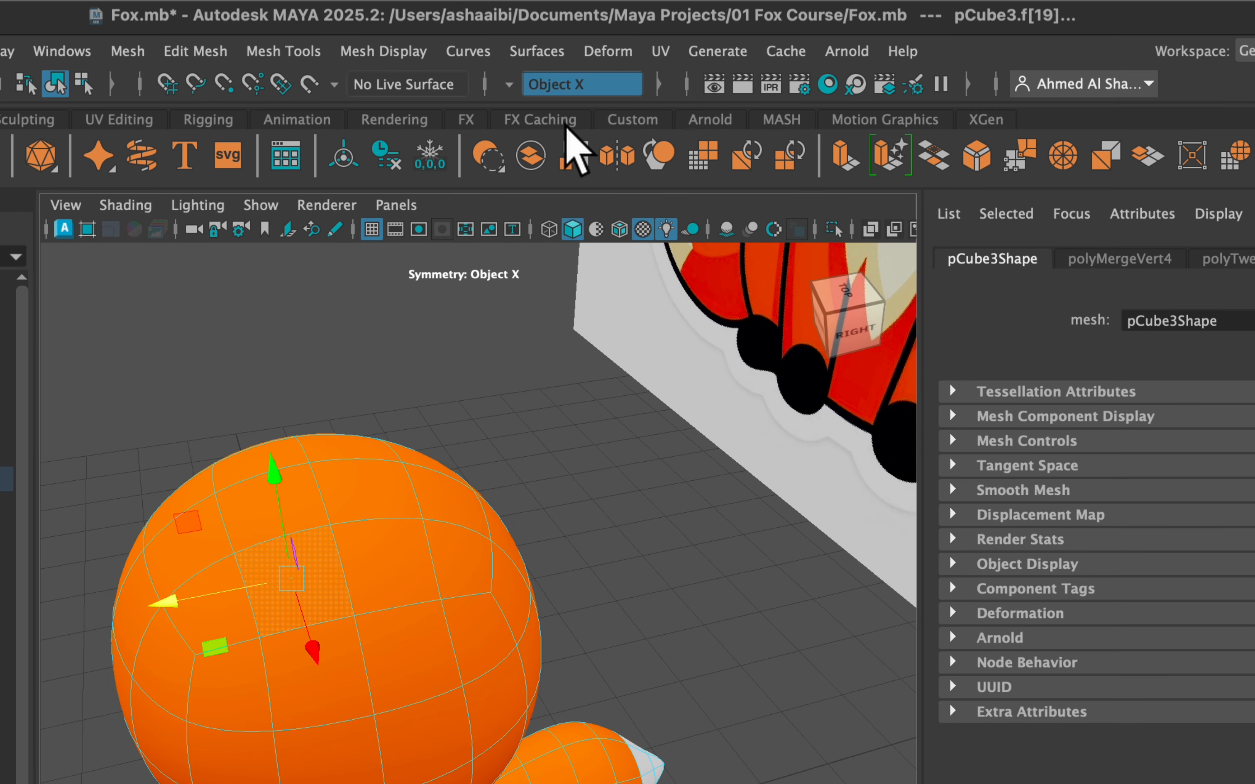
# Select a patch of adjacent faces on the upper side of the head, mirrored across X, and delete it to open the ear holes
pyautogui.click(490, 415)
pyautogui.click(467, 467)
pyautogui.click(438, 412)
pyautogui.keyDown('alt'); pyautogui.moveTo(438, 412); pyautogui.dragTo(512, 311); pyautogui.keyUp('alt')
pyautogui.scroll(-3, 512, 311)
pyautogui.keyDown('alt'); pyautogui.moveTo(513, 310); pyautogui.dragTo(509, 332, button='middle'); pyautogui.keyUp('alt')
pyautogui.scroll(1, 635, 369)
pyautogui.scroll(-1, 553, 280)
pyautogui.scroll(2, 542, 301)
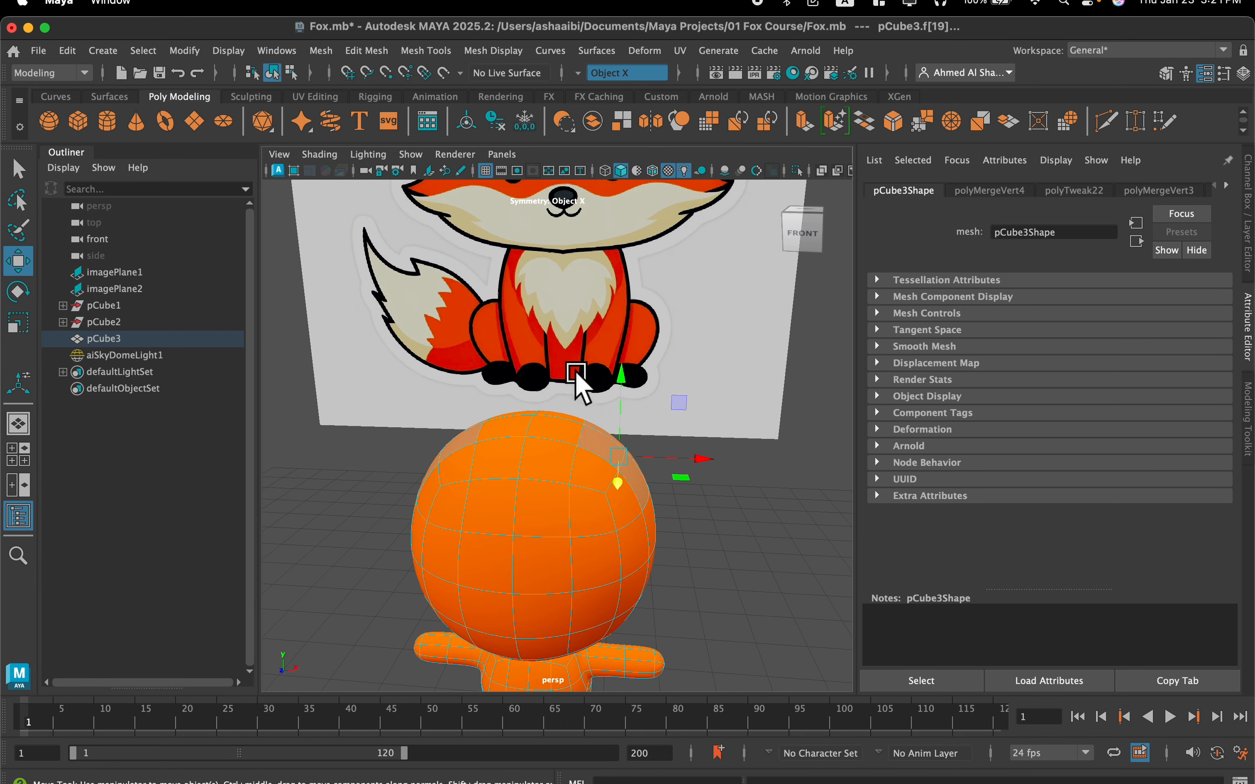
pyautogui.keyDown('alt'); pyautogui.moveTo(576, 375); pyautogui.dragTo(533, 374); pyautogui.keyUp('alt')
pyautogui.press('BackSpace')
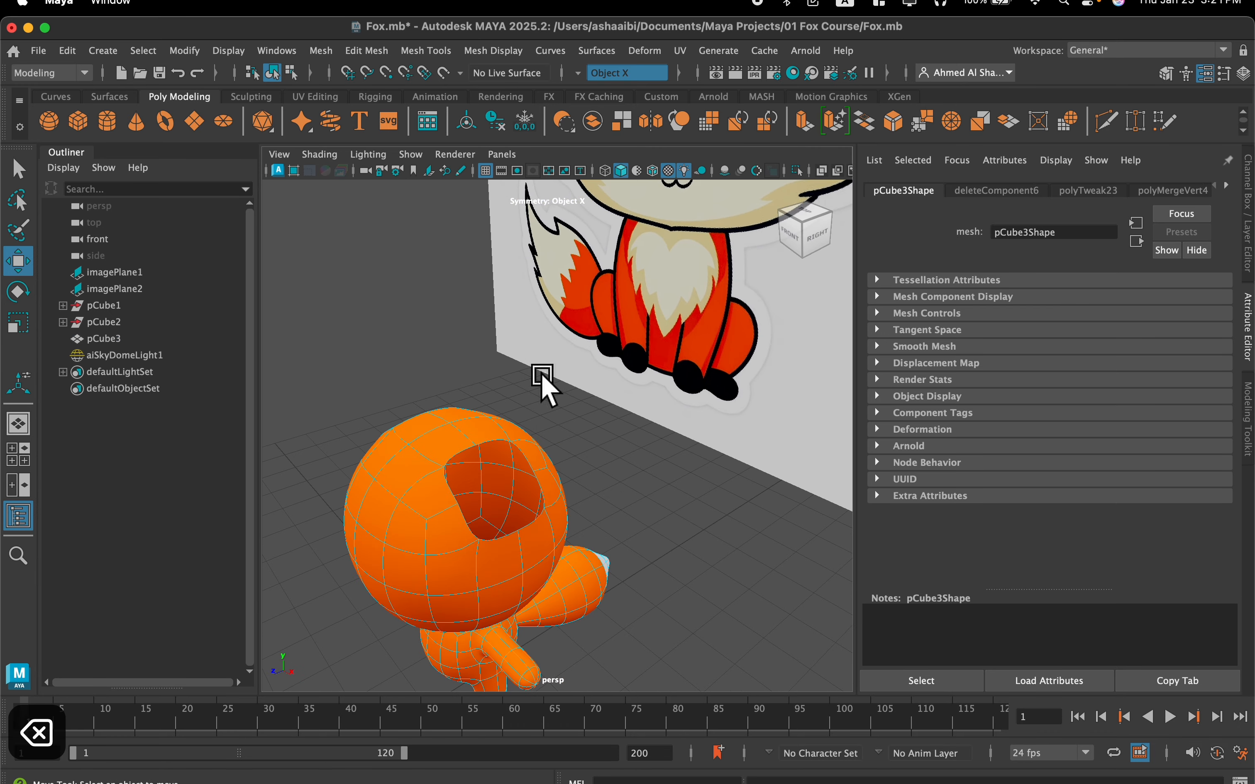
# Select the full border edge loops of both ear holes and apply Circularize to them
pyautogui.scroll(-3, 550, 373)
pyautogui.keyDown('alt'); pyautogui.moveTo(557, 372); pyautogui.dragTo(583, 346); pyautogui.keyUp('alt')
pyautogui.scroll(5, 544, 394)
pyautogui.keyDown('alt'); pyautogui.moveTo(513, 421); pyautogui.dragTo(498, 431); pyautogui.keyUp('alt')
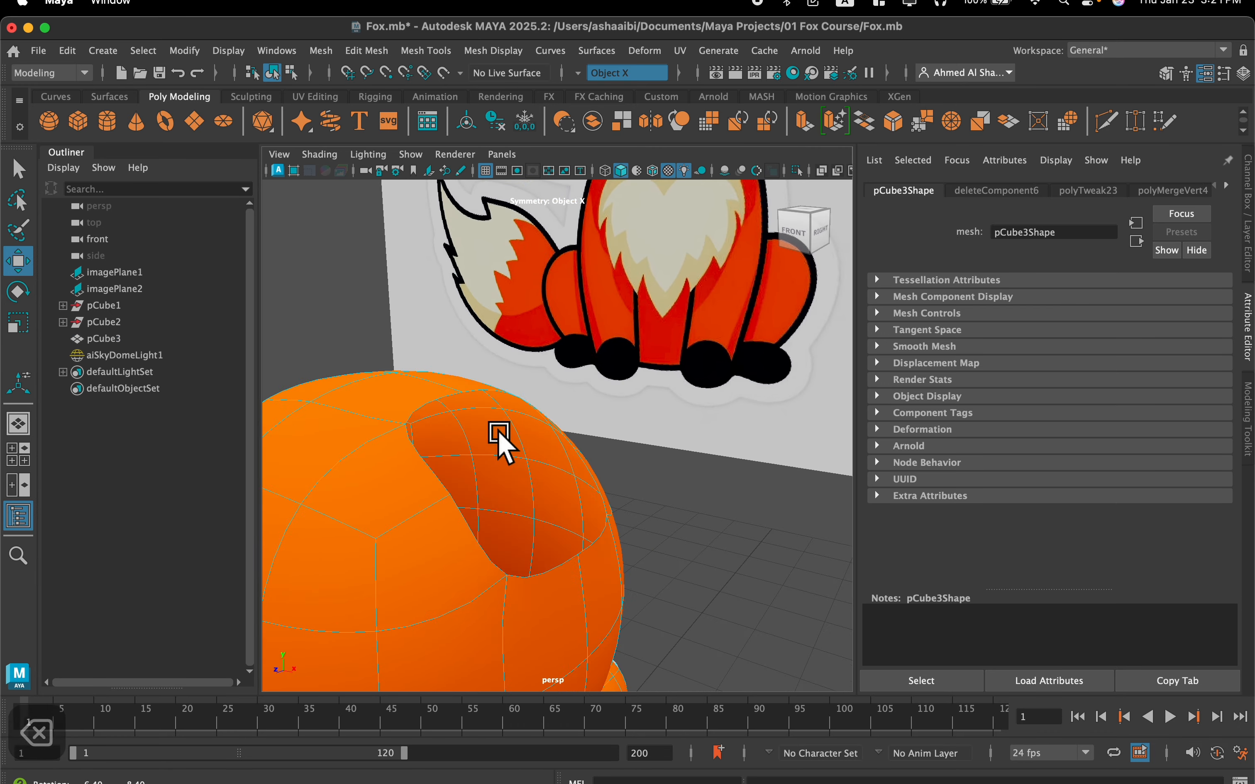
pyautogui.moveTo(436, 471); pyautogui.dragTo(422, 246, button='right')
pyautogui.keyDown('alt'); pyautogui.moveTo(459, 401); pyautogui.dragTo(393, 456); pyautogui.keyUp('alt')
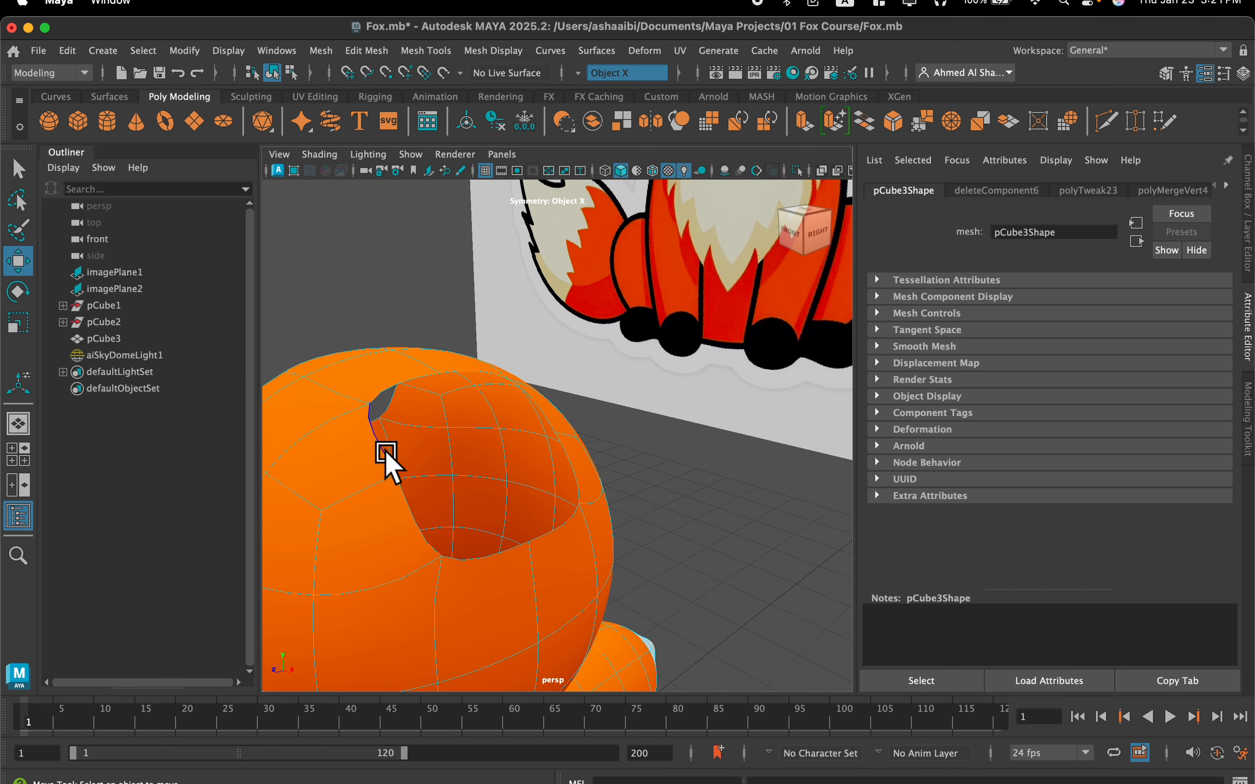
pyautogui.click(386, 454)
pyautogui.click(485, 453)
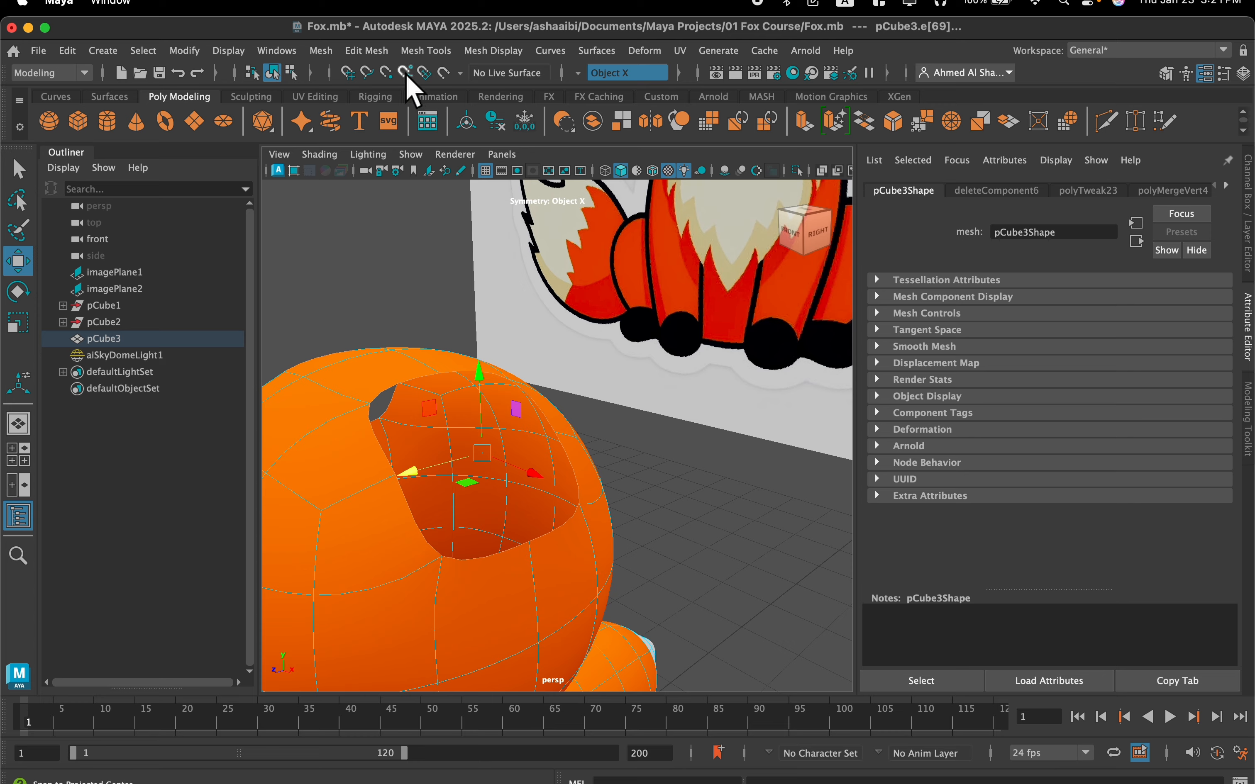
pyautogui.click(366, 50)
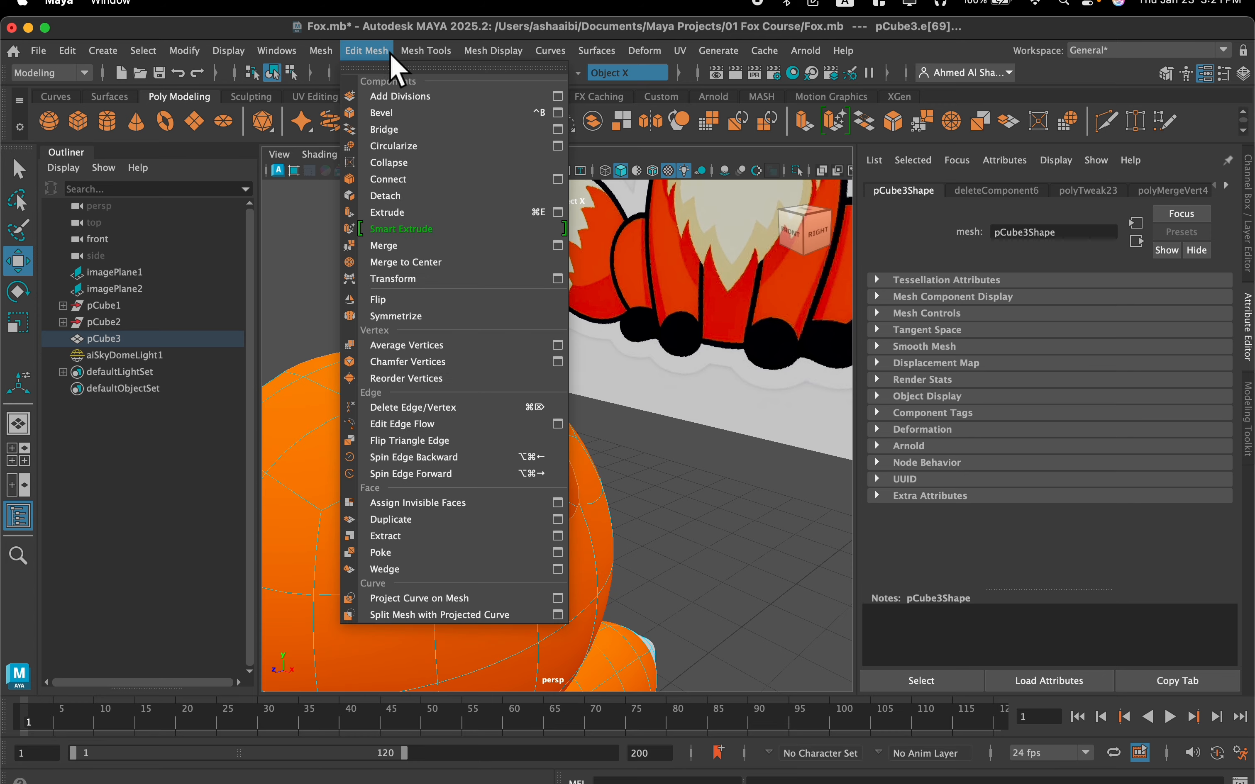
pyautogui.click(410, 145)
# Set the Normal Orientation of the circularized ear holes to Face Average
pyautogui.scroll(-2, 449, 311)
pyautogui.keyDown('alt'); pyautogui.moveTo(451, 327); pyautogui.dragTo(605, 457); pyautogui.keyUp('alt')
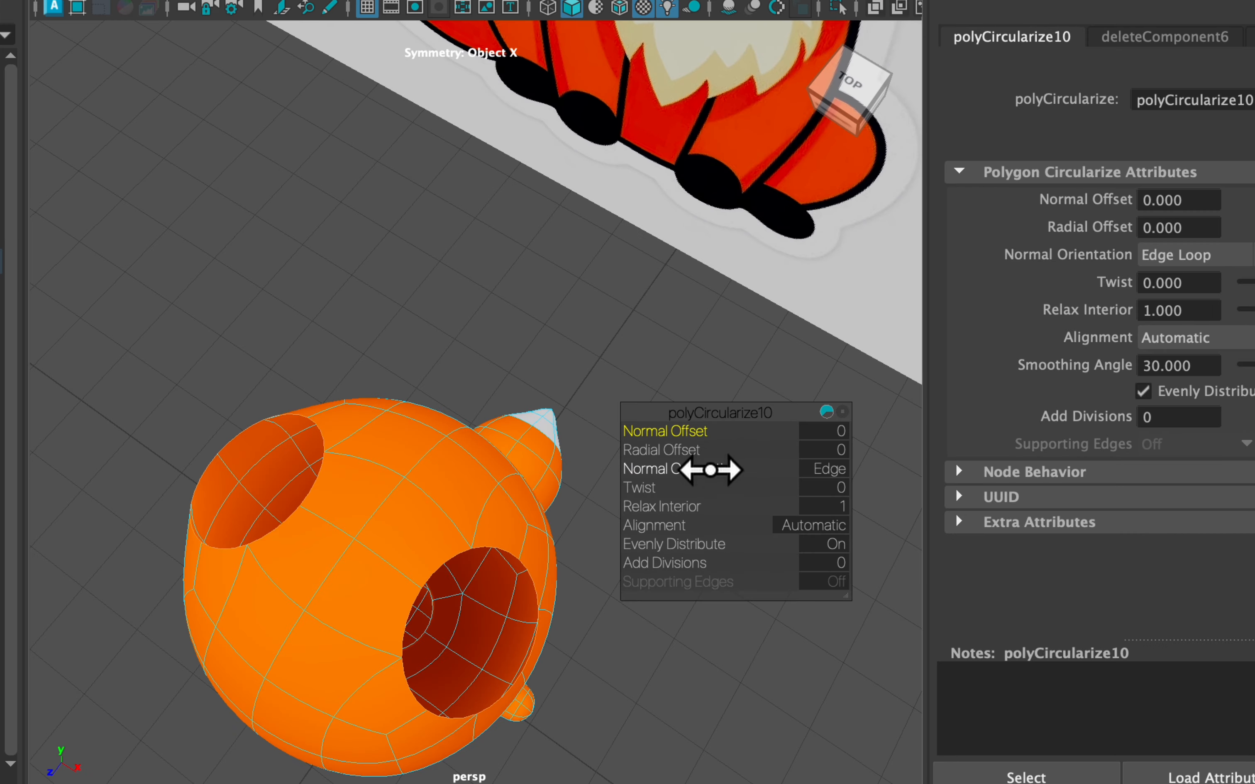
pyautogui.moveTo(711, 478); pyautogui.dragTo(650, 478)
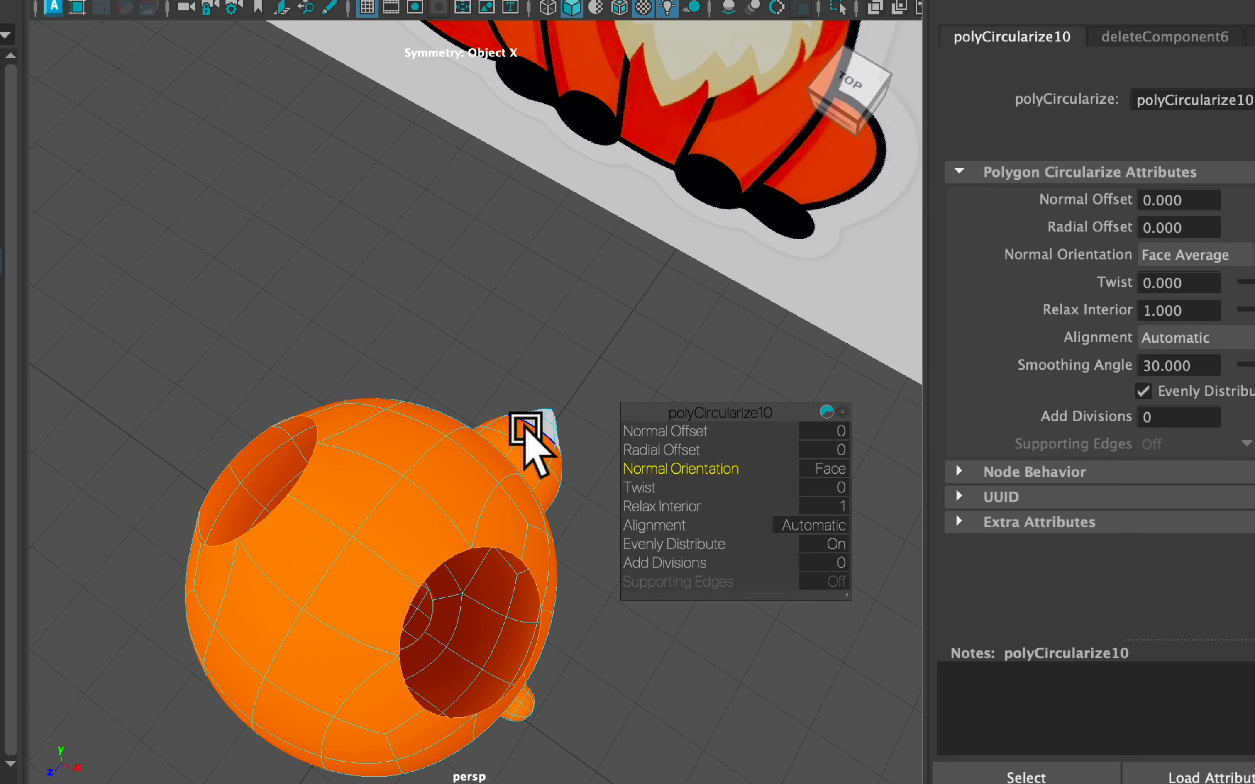
# Reselect the border edge loops of both ear holes and extrude them
pyautogui.scroll(-1, 513, 418)
pyautogui.keyDown('alt'); pyautogui.moveTo(510, 414); pyautogui.dragTo(536, 325); pyautogui.keyUp('alt')
pyautogui.keyDown('alt'); pyautogui.moveTo(536, 326); pyautogui.dragTo(383, 328, button='middle'); pyautogui.keyUp('alt')
pyautogui.scroll(3, 383, 328)
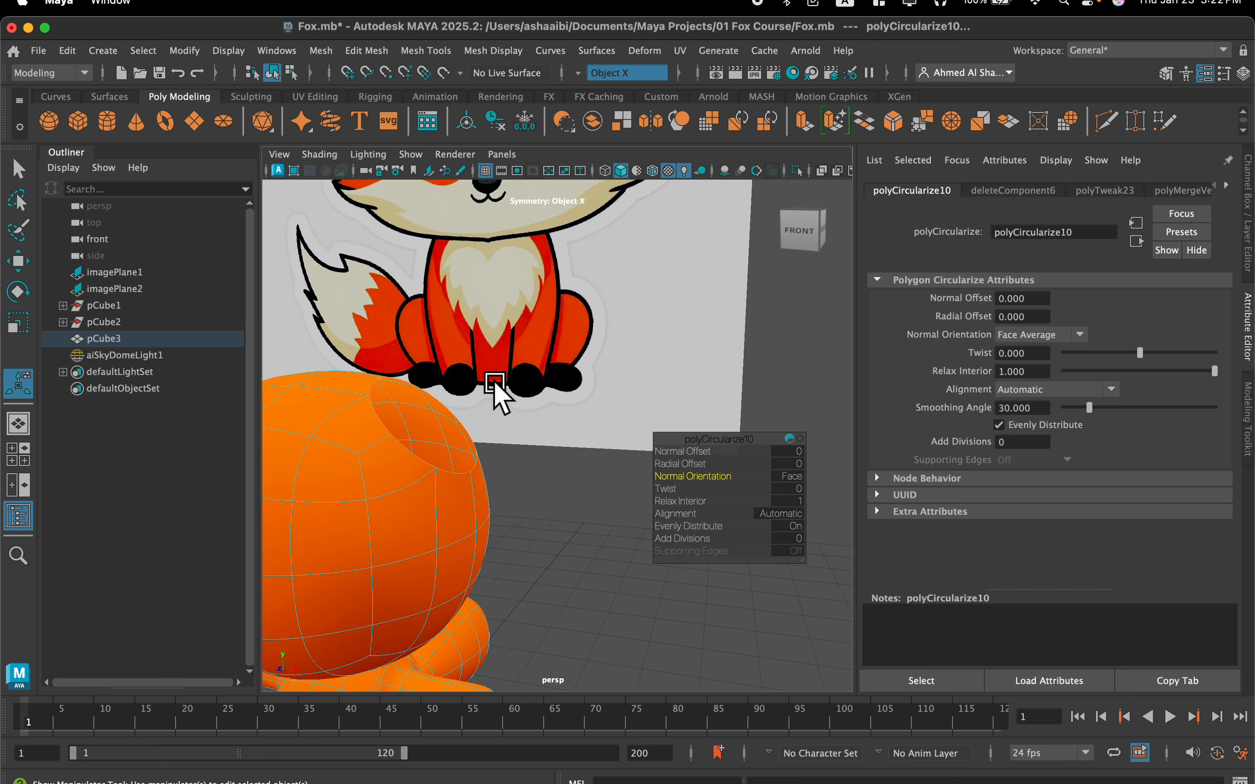
pyautogui.keyDown('alt'); pyautogui.moveTo(495, 385); pyautogui.dragTo(596, 373); pyautogui.keyUp('alt')
pyautogui.scroll(2, 514, 469)
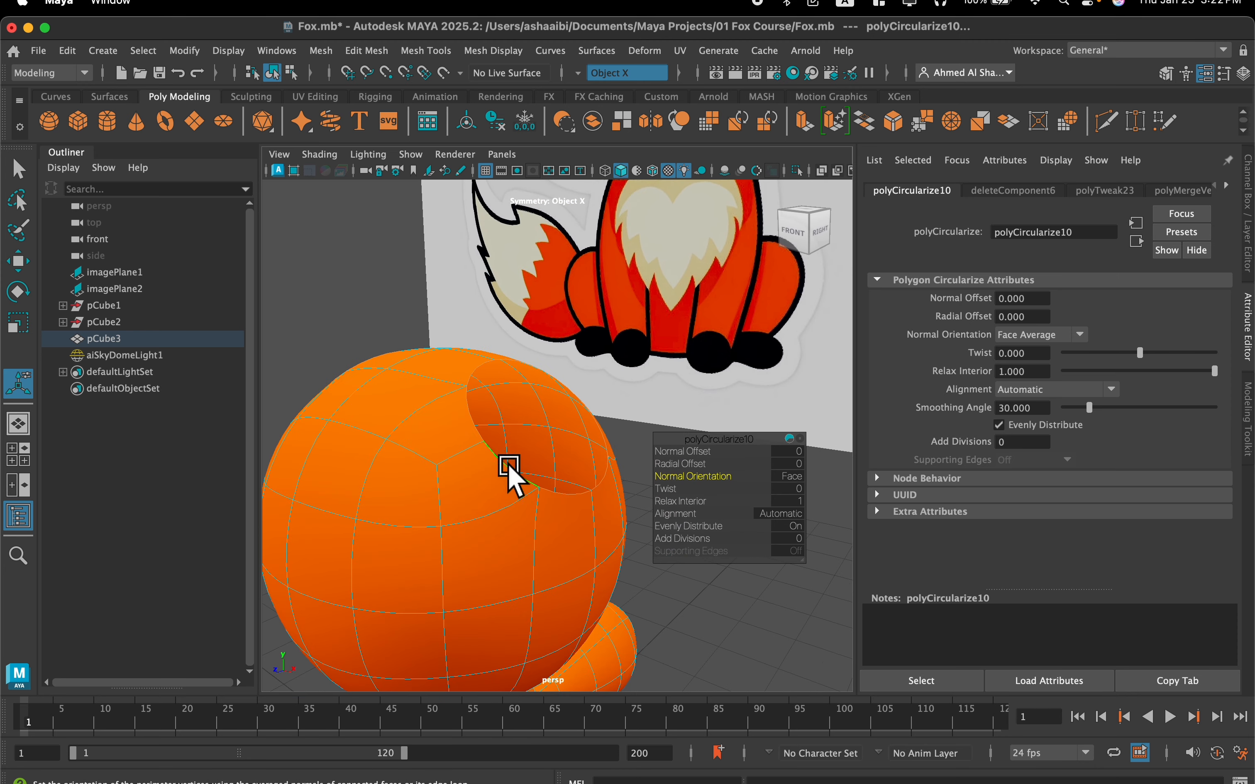
pyautogui.click(510, 469)
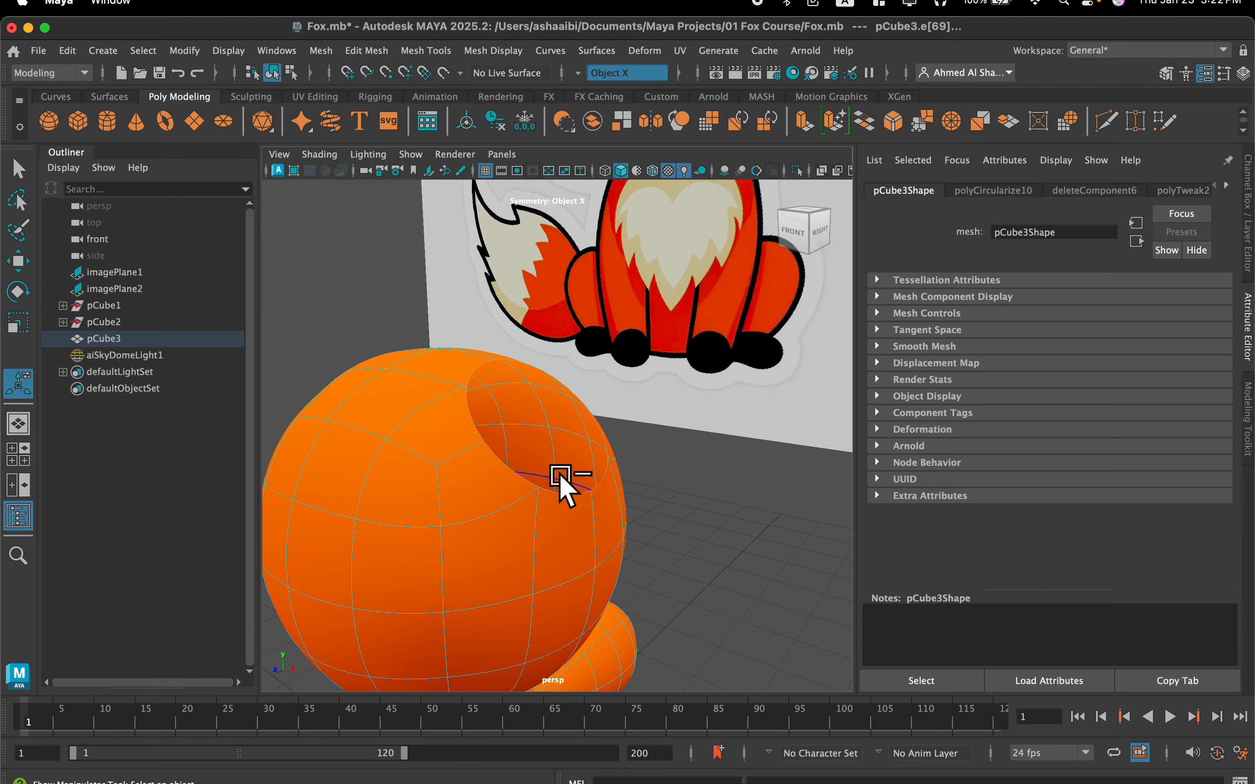
pyautogui.scroll(-3, 560, 475)
pyautogui.keyDown('alt'); pyautogui.moveTo(566, 484); pyautogui.dragTo(590, 511); pyautogui.keyUp('alt')
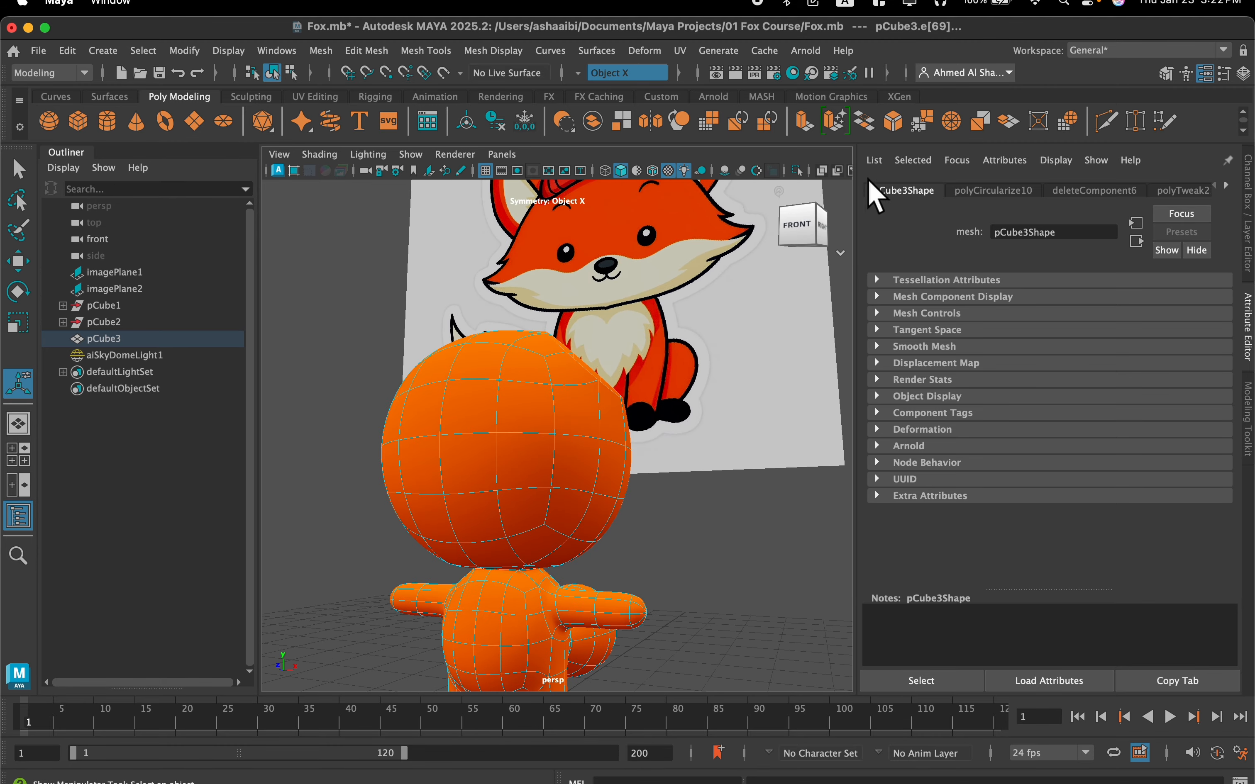
pyautogui.click(796, 111)
pyautogui.keyDown('alt'); pyautogui.moveTo(590, 369); pyautogui.dragTo(443, 386); pyautogui.keyUp('alt')
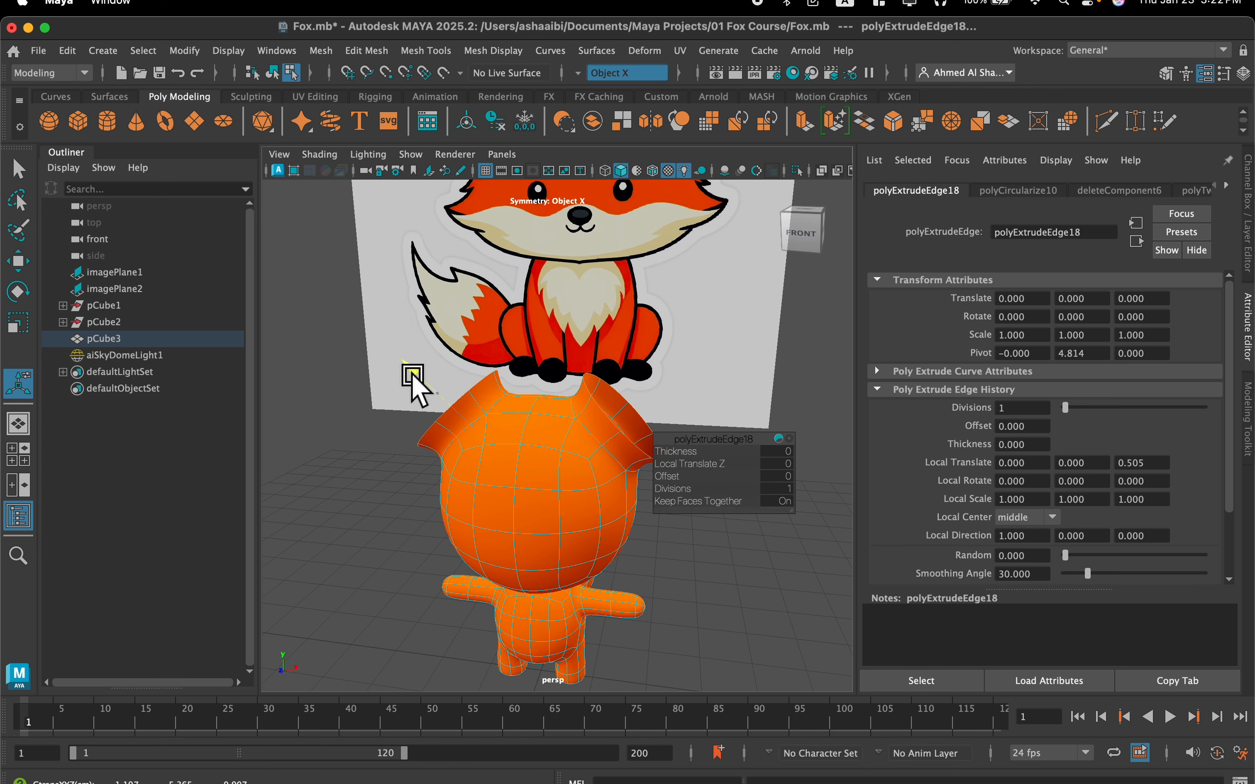
pyautogui.press('super+z')
# Move the extruded ear rims straight up above the head to form the base of the ears
pyautogui.press('w')
pyautogui.moveTo(604, 357); pyautogui.dragTo(621, 299)
pyautogui.keyDown('alt'); pyautogui.moveTo(622, 298); pyautogui.dragTo(631, 360, button='middle'); pyautogui.keyUp('alt')
pyautogui.scroll(5, 635, 415)
pyautogui.keyDown('alt'); pyautogui.moveTo(624, 433); pyautogui.dragTo(637, 439); pyautogui.keyUp('alt')
pyautogui.keyDown('alt'); pyautogui.moveTo(619, 419); pyautogui.dragTo(518, 380, button='middle'); pyautogui.keyUp('alt')
pyautogui.keyDown('alt'); pyautogui.moveTo(517, 379); pyautogui.dragTo(587, 456); pyautogui.keyUp('alt')
# Flatten the extruded ear rims vertically with Scale and lower them slightly
pyautogui.press('r')
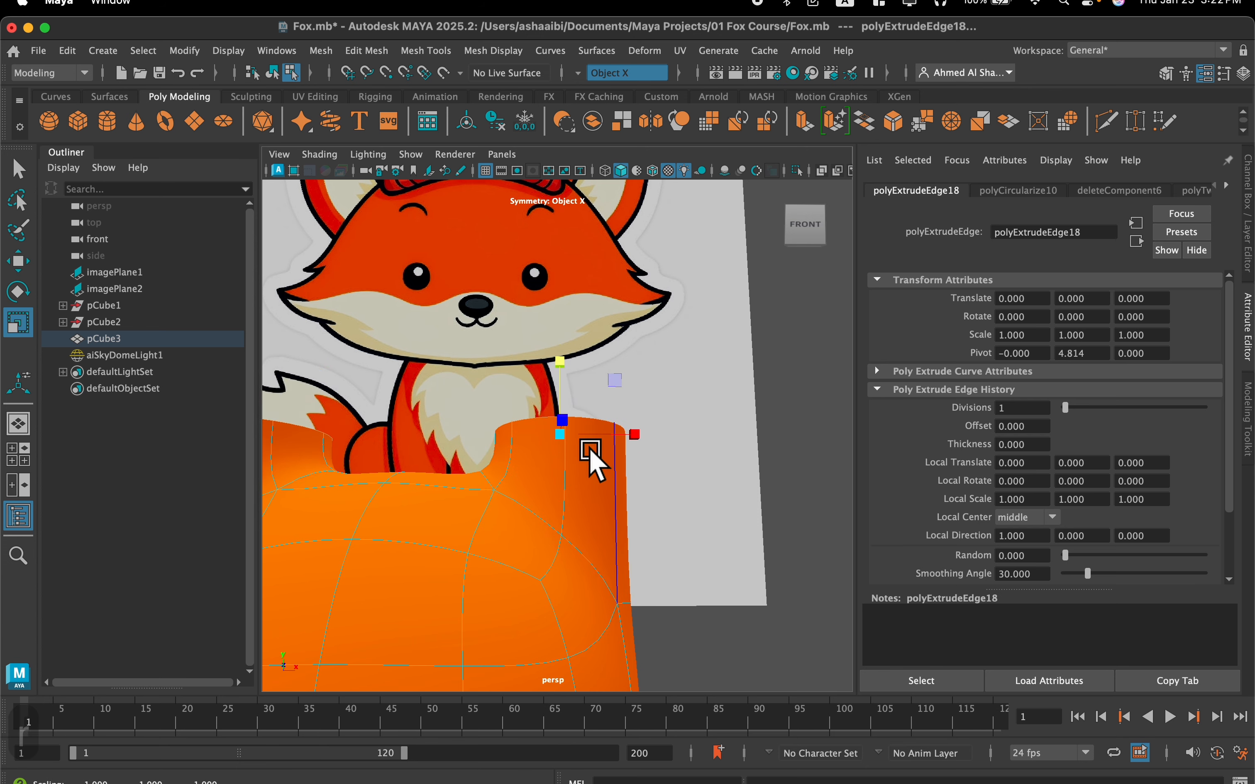
pyautogui.scroll(-3, 594, 465)
pyautogui.press('w')
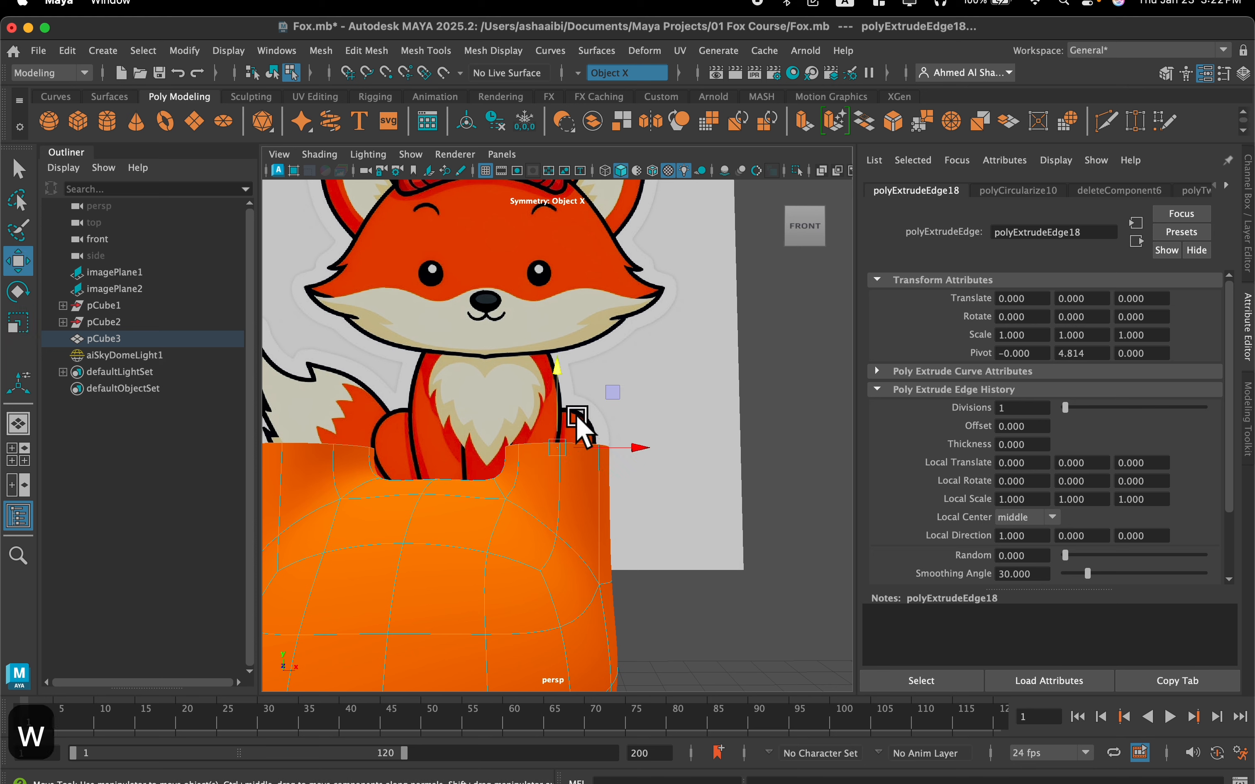
pyautogui.moveTo(559, 398); pyautogui.dragTo(559, 407)
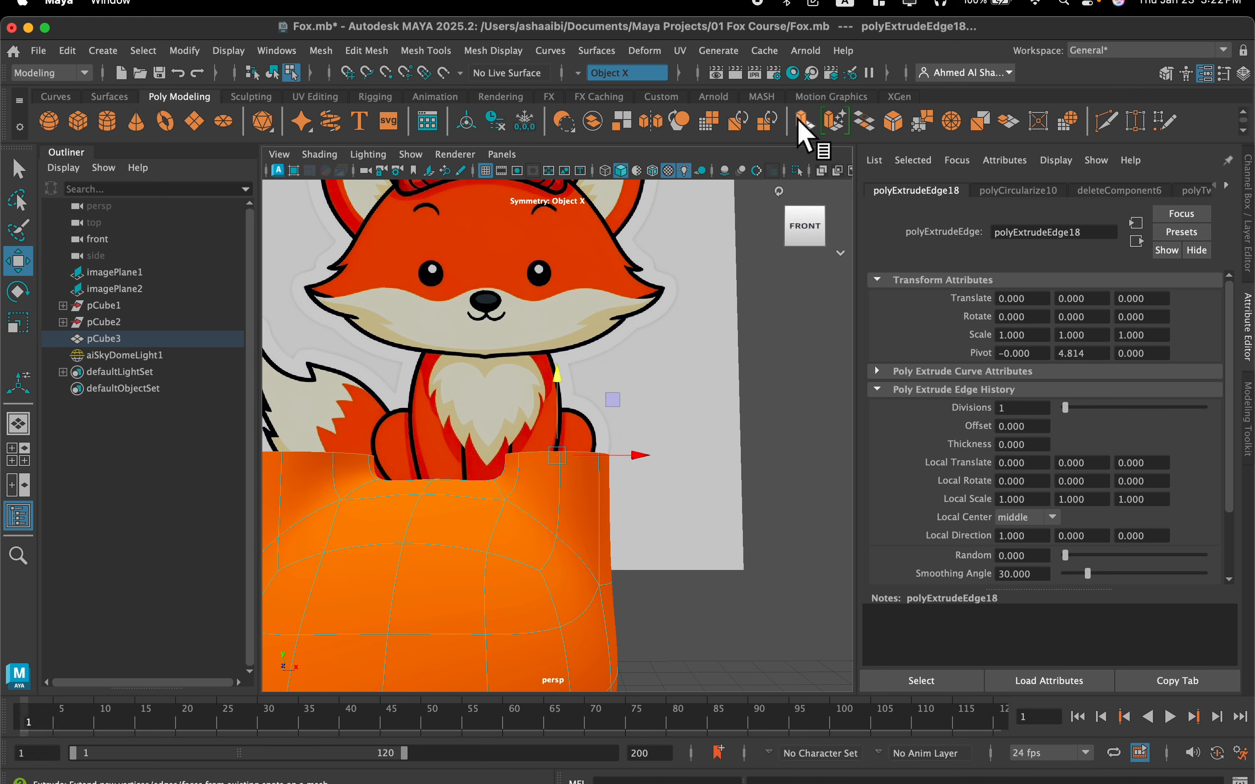
# Try to extrude the flattened ear rims a second time and raise the new edges
pyautogui.hotkey('ctrl', 'e')
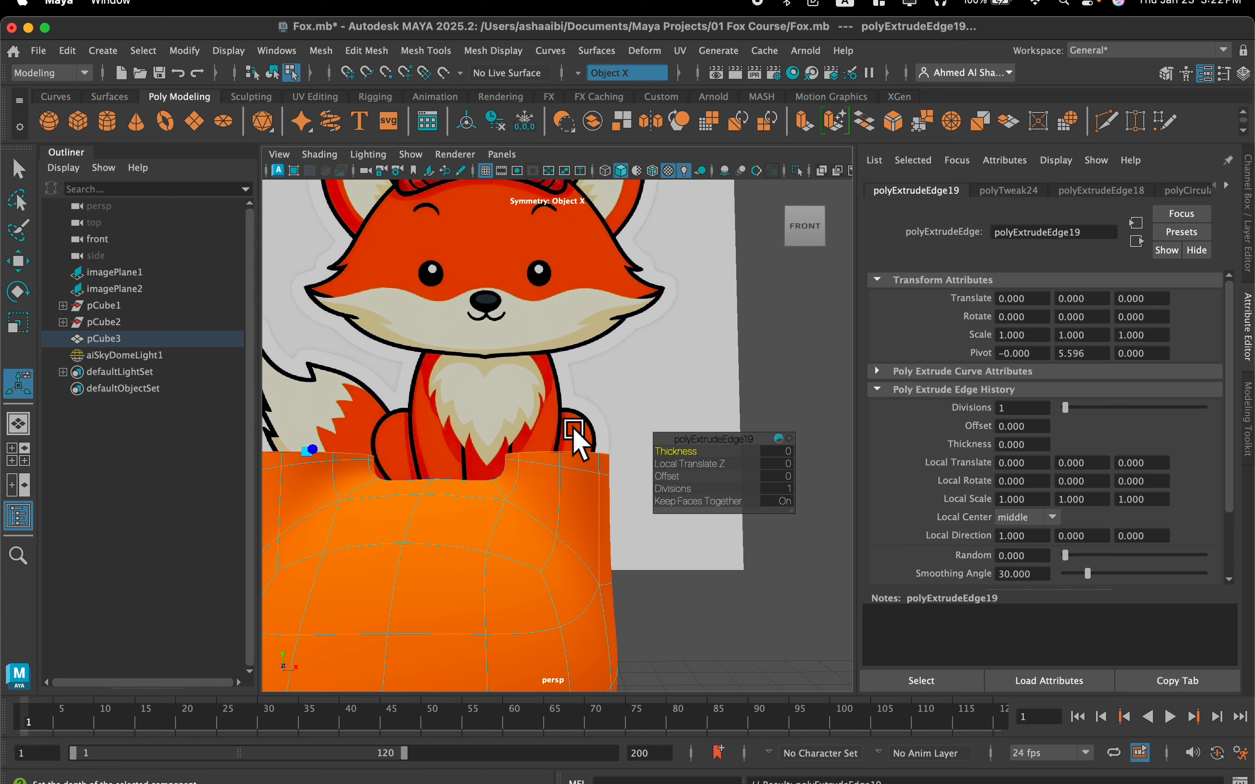
pyautogui.press('w')
pyautogui.keyDown('alt'); pyautogui.moveTo(561, 406); pyautogui.dragTo(565, 359); pyautogui.keyUp('alt')
pyautogui.press('super+z')
pyautogui.press('super+z')
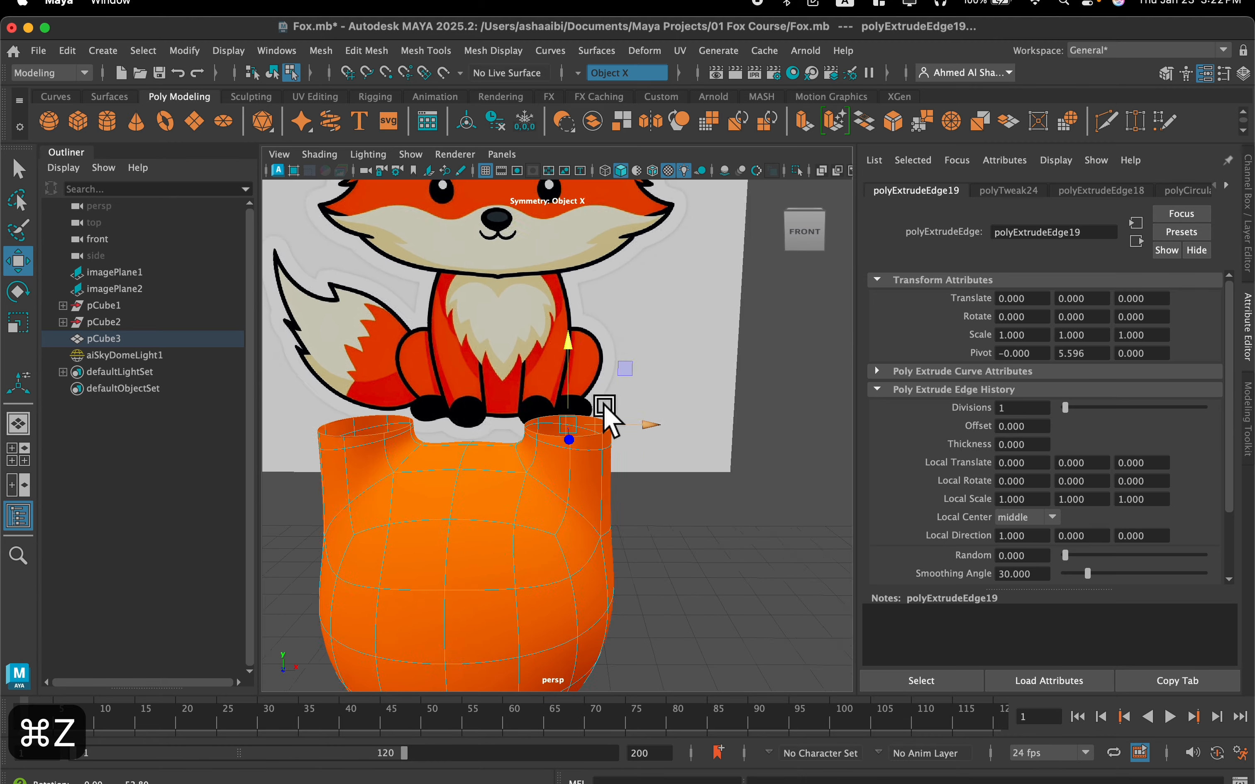
pyautogui.press('super+z')
pyautogui.press('super+z')
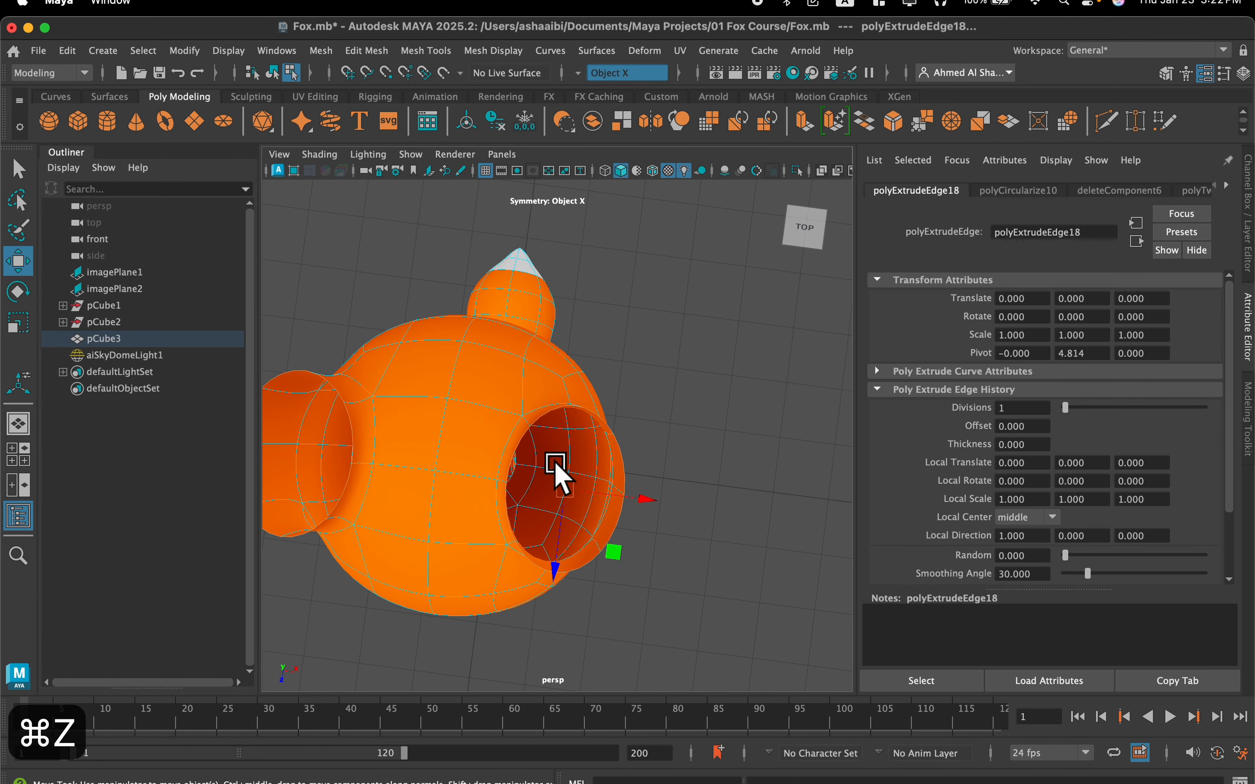
# Scale the ear rims along Z to make the ear openings narrower from front to back
pyautogui.keyDown('alt'); pyautogui.moveTo(572, 491); pyautogui.dragTo(570, 381); pyautogui.keyUp('alt')
pyautogui.press('r')
pyautogui.keyDown('alt'); pyautogui.moveTo(574, 434); pyautogui.dragTo(578, 472); pyautogui.keyUp('alt')
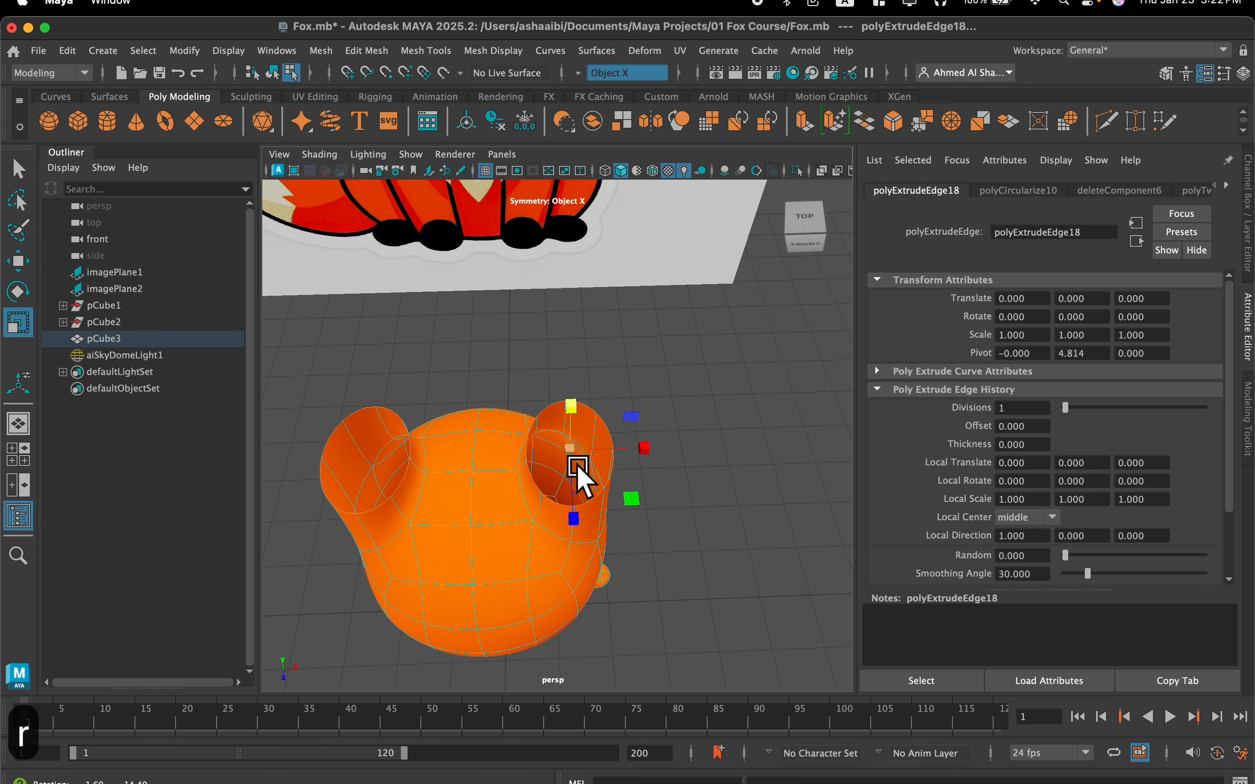
pyautogui.moveTo(574, 521); pyautogui.dragTo(547, 507)
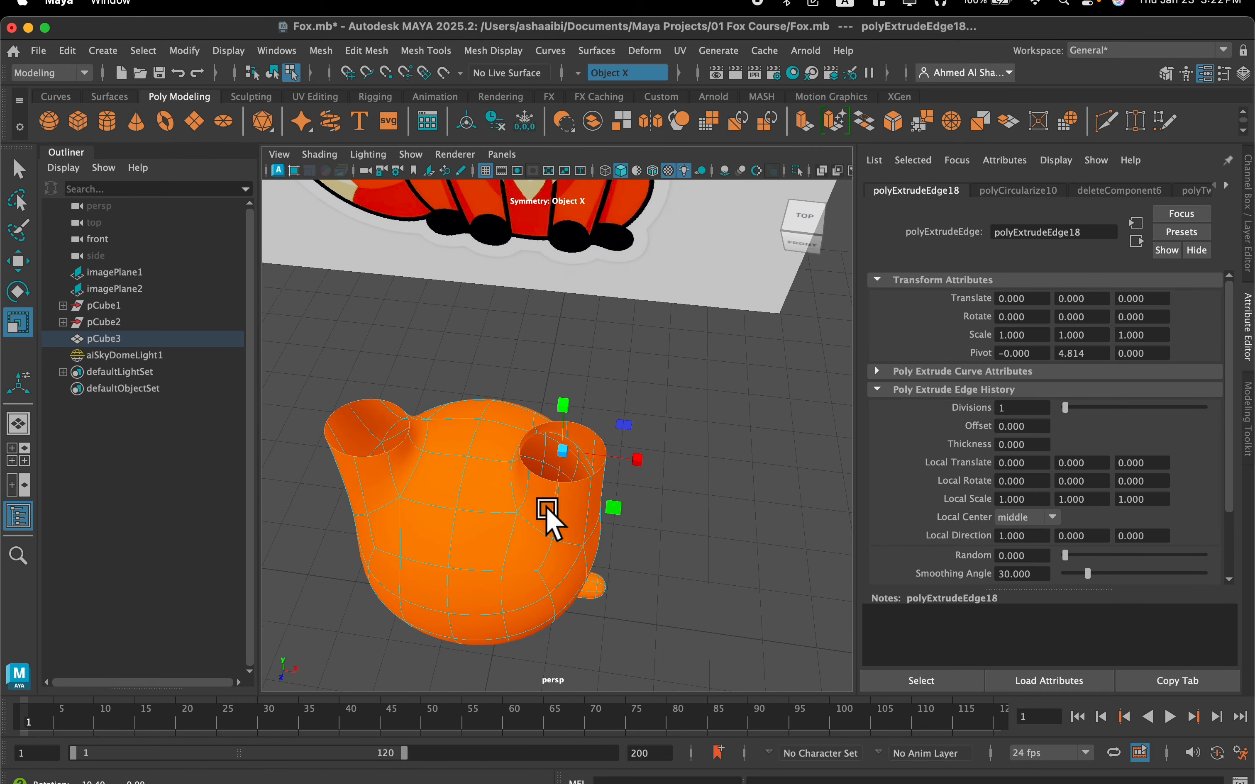
# Extrude the ear rims again, raise the new edges straight up and scale them slightly wider
pyautogui.moveTo(622, 459); pyautogui.dragTo(630, 459)
pyautogui.keyDown('alt'); pyautogui.moveTo(630, 459); pyautogui.dragTo(609, 440); pyautogui.keyUp('alt')
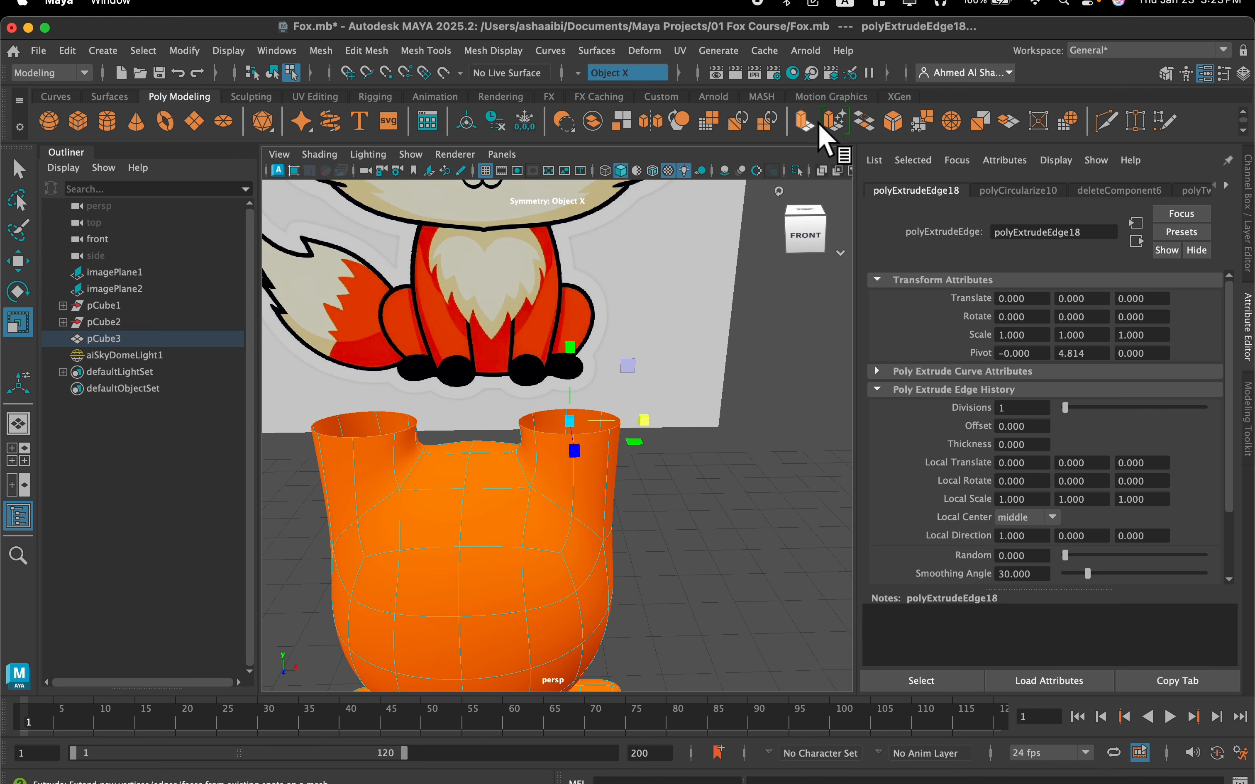
pyautogui.click(833, 120)
pyautogui.press('w')
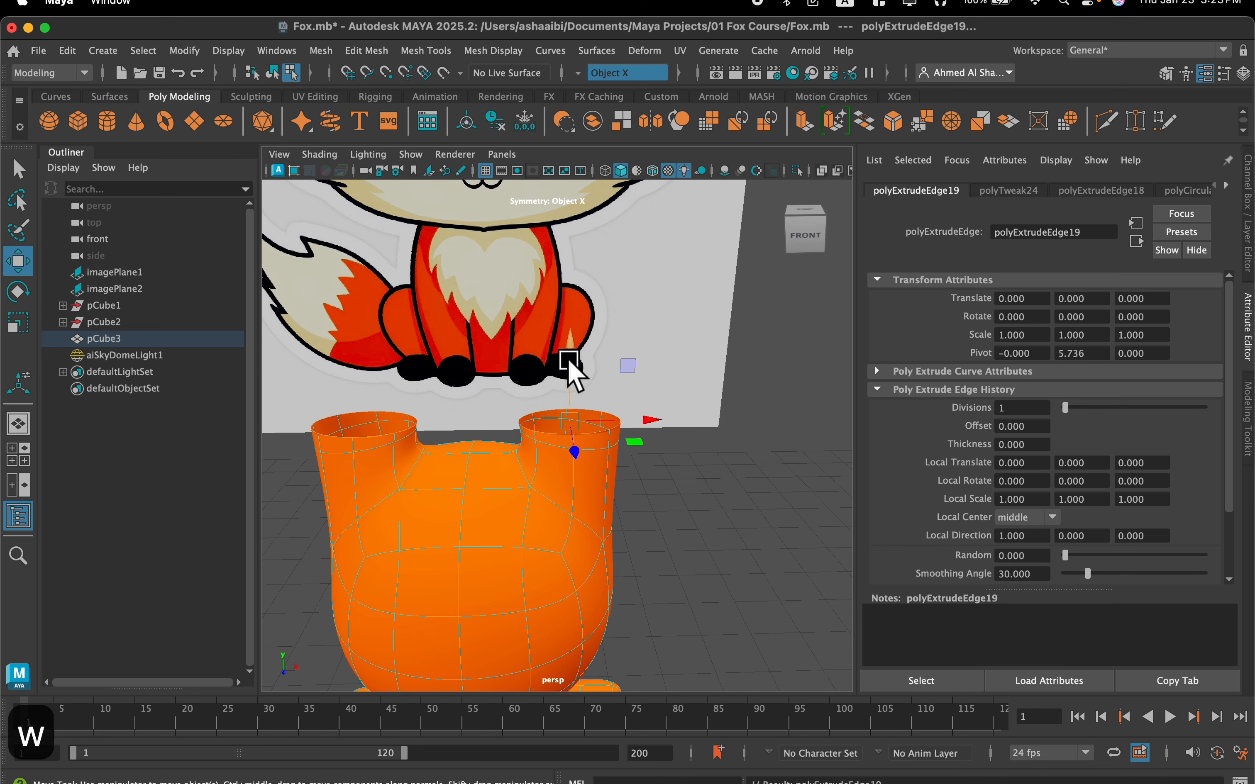
pyautogui.moveTo(567, 350); pyautogui.dragTo(561, 312)
pyautogui.press('r')
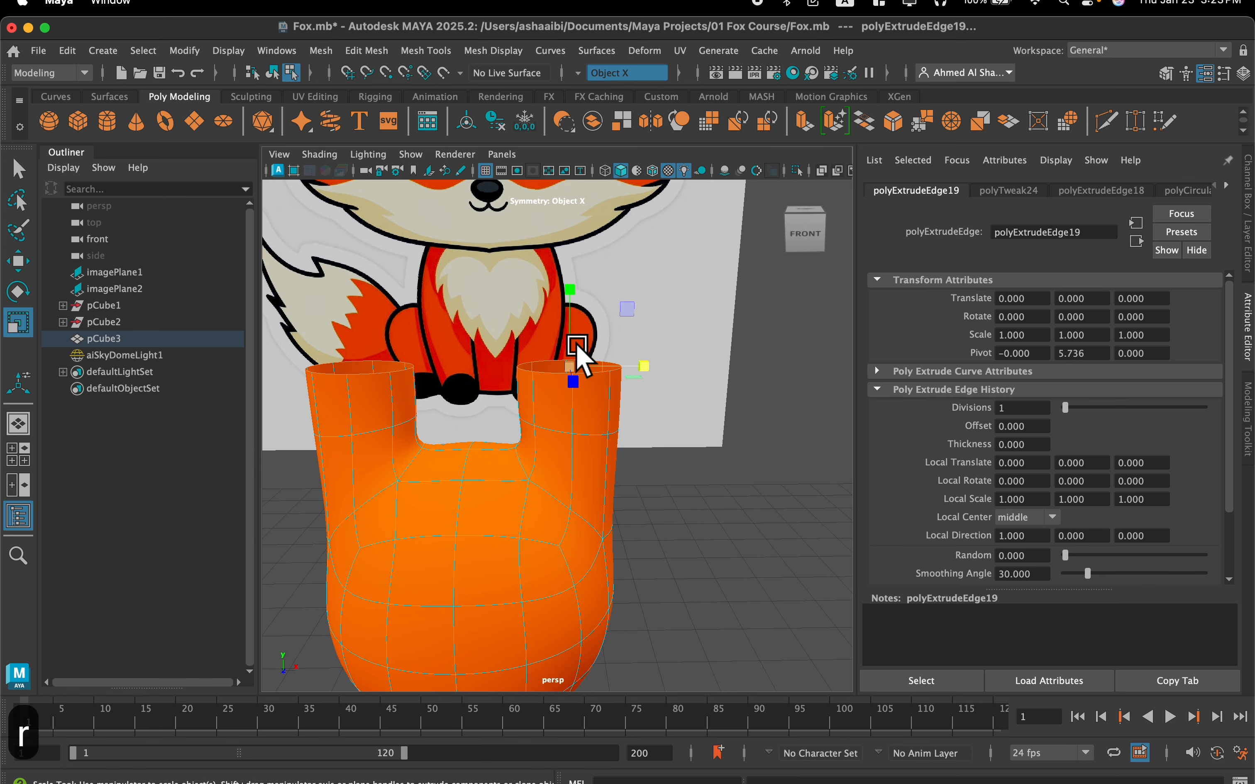
pyautogui.moveTo(571, 365); pyautogui.dragTo(582, 355)
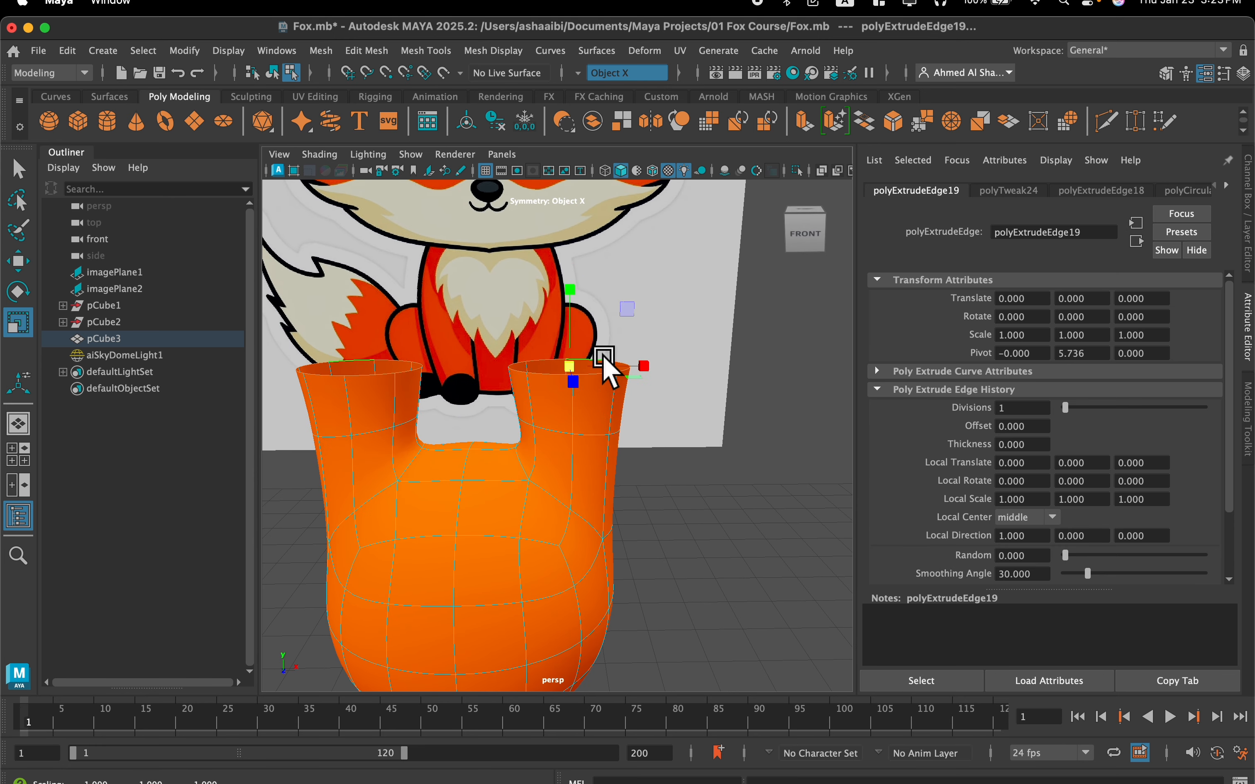
# Extrude the widened ear rims, raise the new edges and scale them inward to start tapering the ears
pyautogui.click(824, 124)
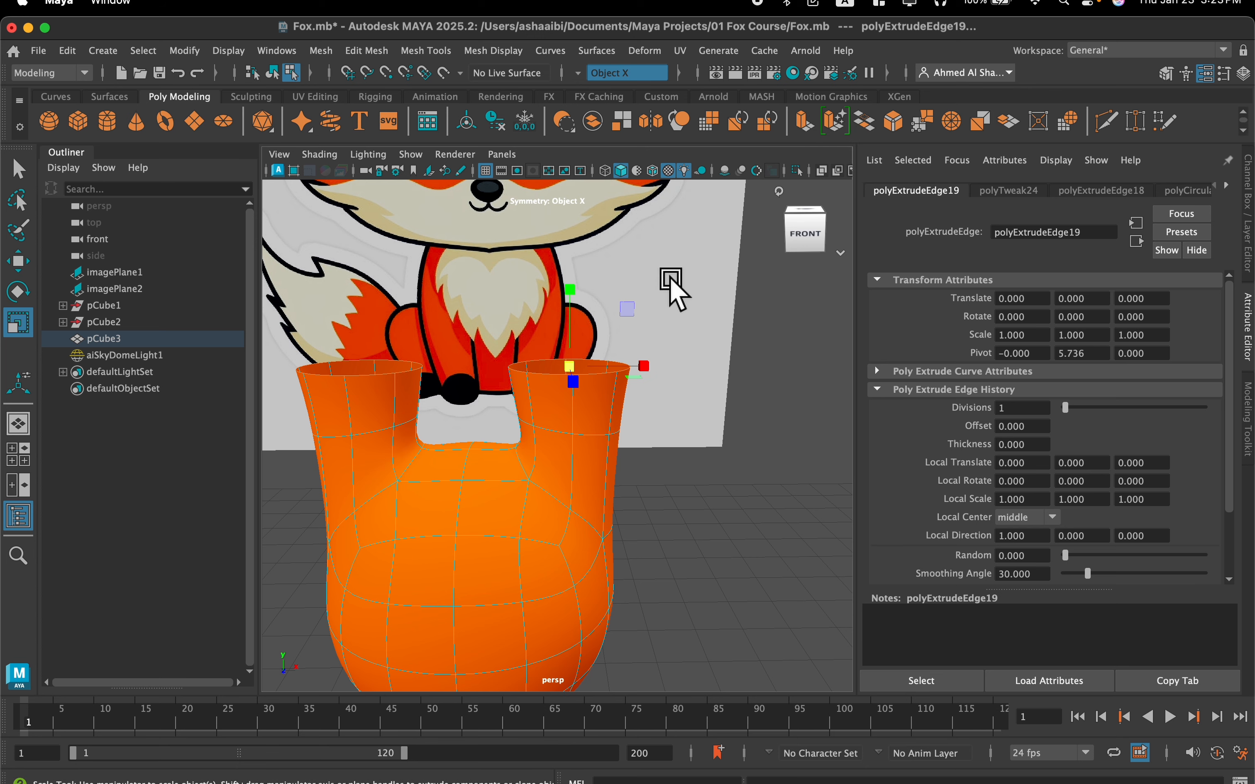
pyautogui.press('f')
pyautogui.press('w')
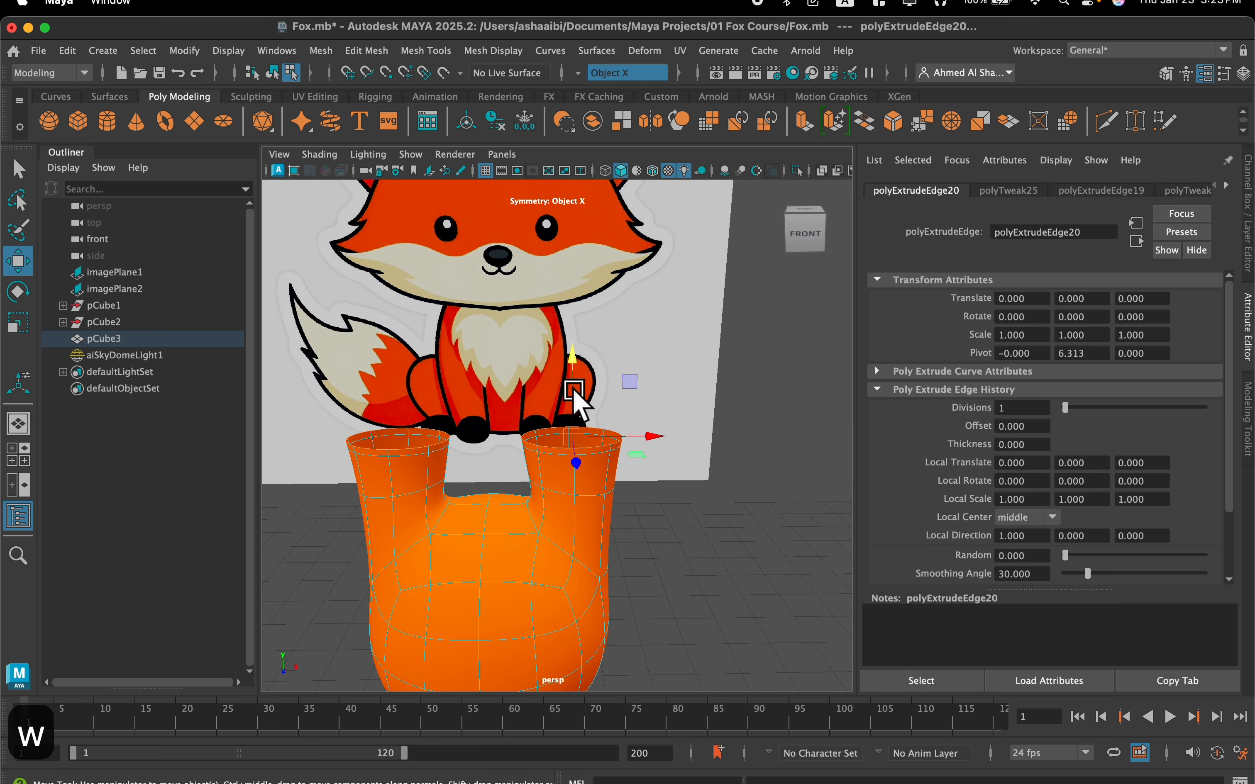
pyautogui.moveTo(574, 392); pyautogui.dragTo(525, 413)
pyautogui.press('r')
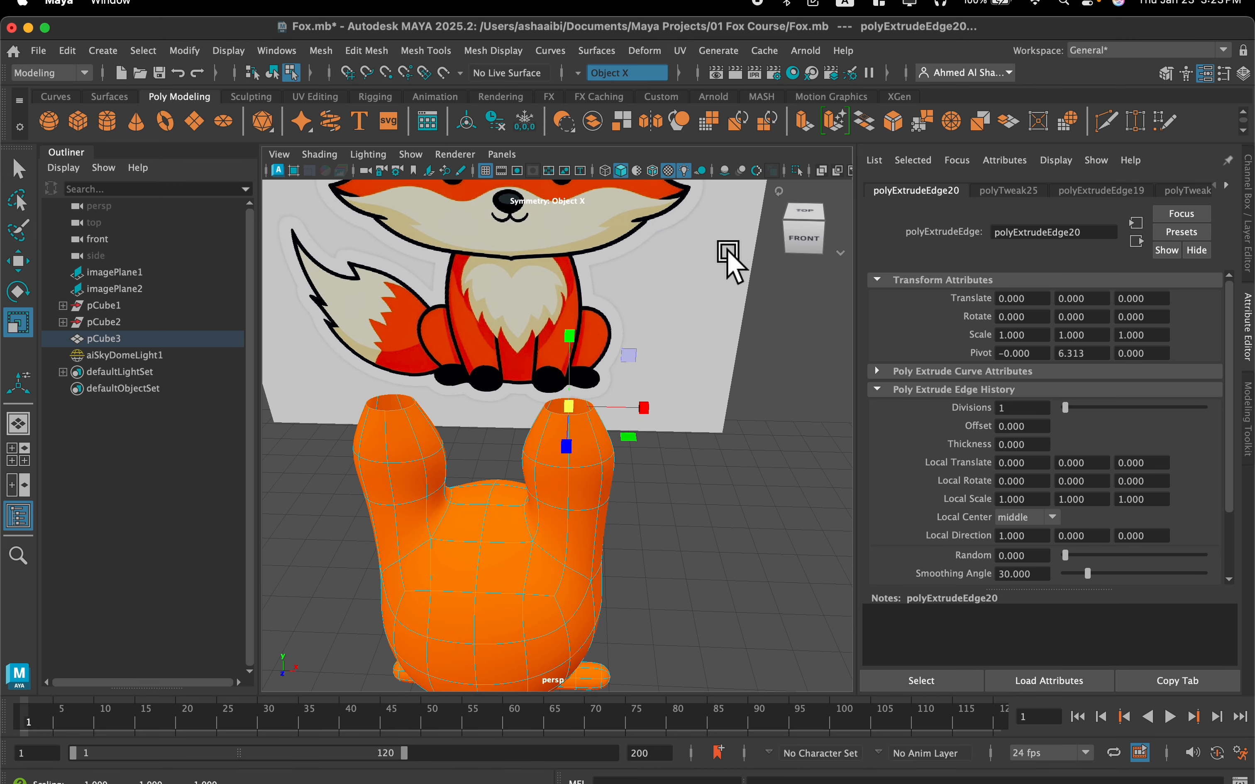
pyautogui.scroll(3, 623, 415)
pyautogui.keyDown('alt'); pyautogui.moveTo(550, 488); pyautogui.dragTo(550, 471); pyautogui.keyUp('alt')
pyautogui.keyDown('alt'); pyautogui.moveTo(564, 388); pyautogui.dragTo(558, 419); pyautogui.keyUp('alt')
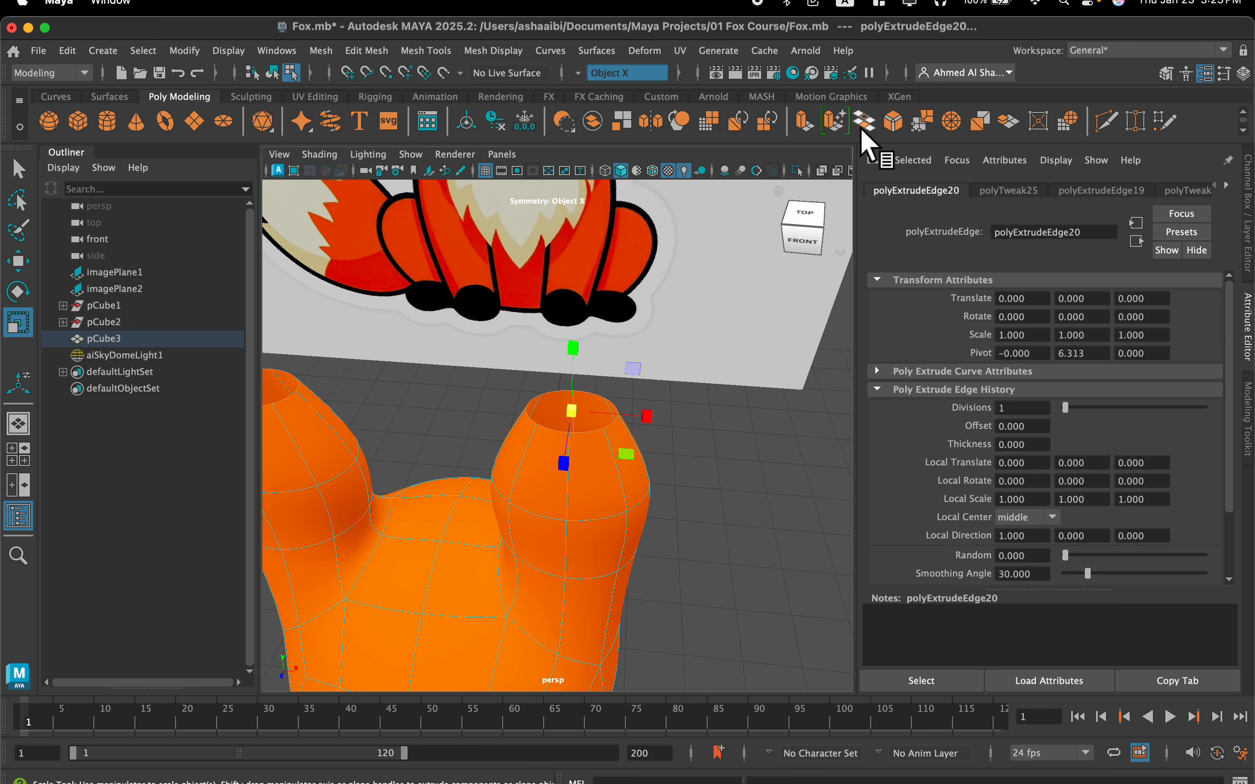
# Add another extrusion to the tapered rims, raising it and scaling it smaller to narrow the ears toward their tips
pyautogui.click(806, 133)
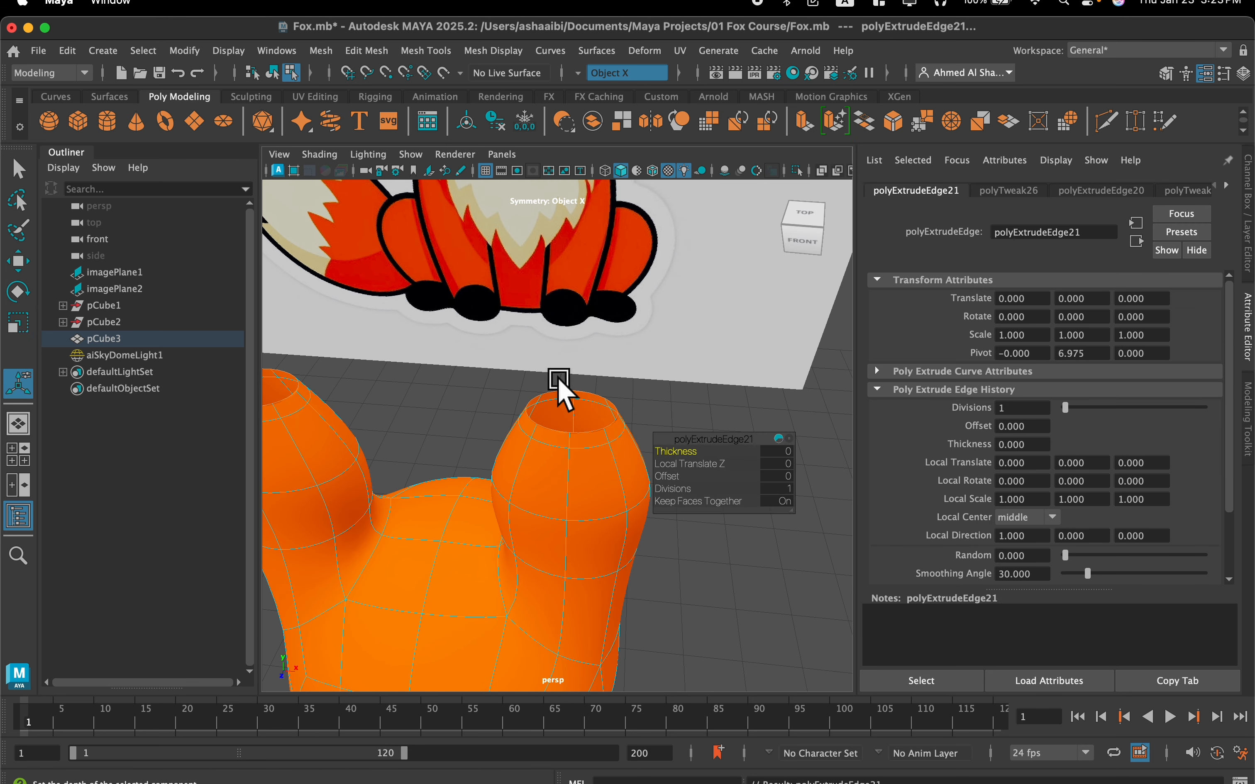
pyautogui.press('w')
pyautogui.moveTo(571, 359)
pyautogui.mouseDown()
pyautogui.moveTo(586, 318)
pyautogui.moveTo(569, 358)
pyautogui.moveTo(544, 357)
pyautogui.moveTo(574, 342)
pyautogui.moveTo(627, 259)
pyautogui.moveTo(586, 345)
pyautogui.mouseUp()
pyautogui.press('r')
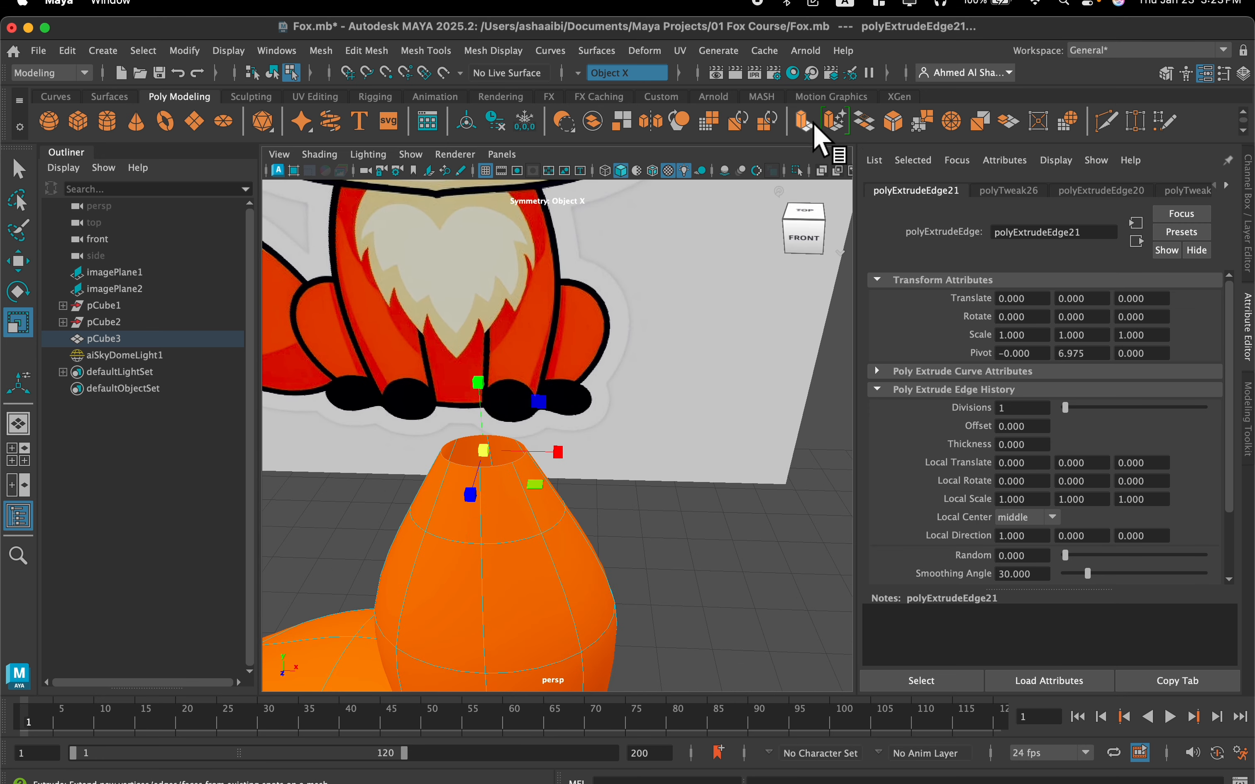
# Extrude the small top openings of the ears once more and move the new edges upward
pyautogui.press('w')
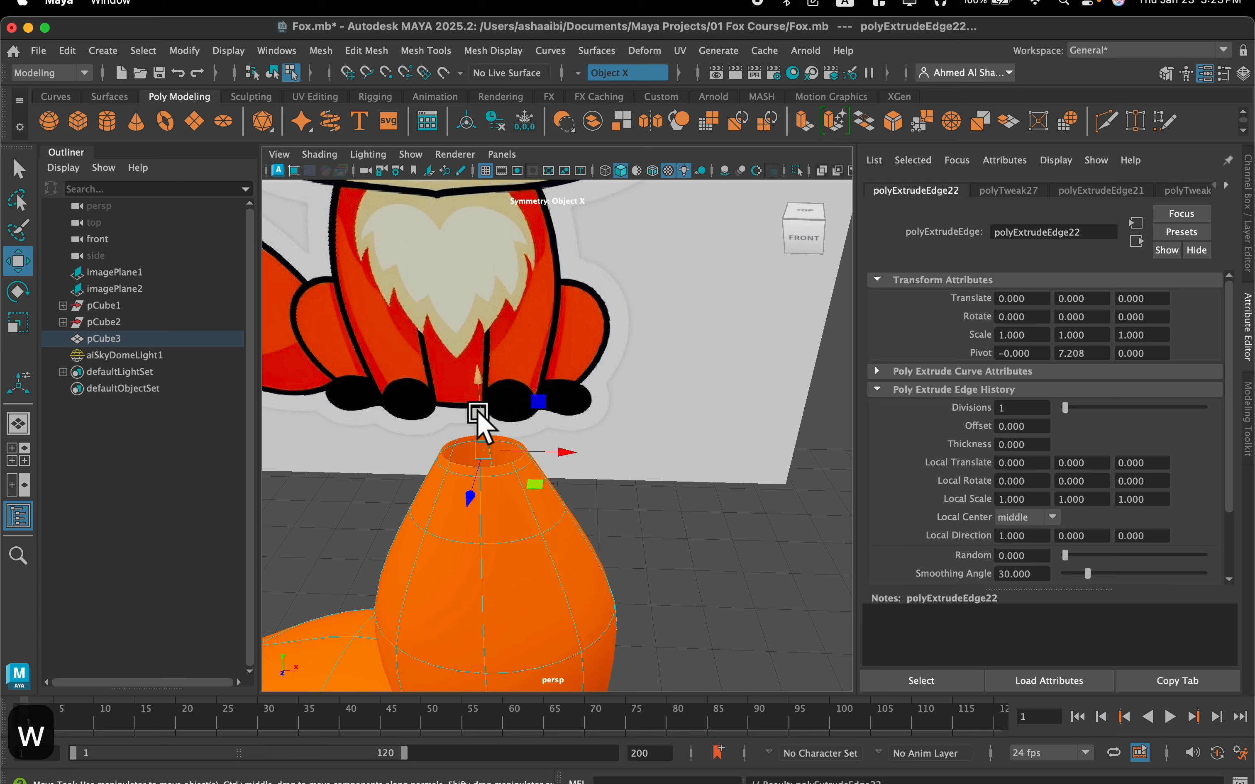
pyautogui.moveTo(478, 414); pyautogui.dragTo(481, 387)
pyautogui.scroll(2, 484, 403)
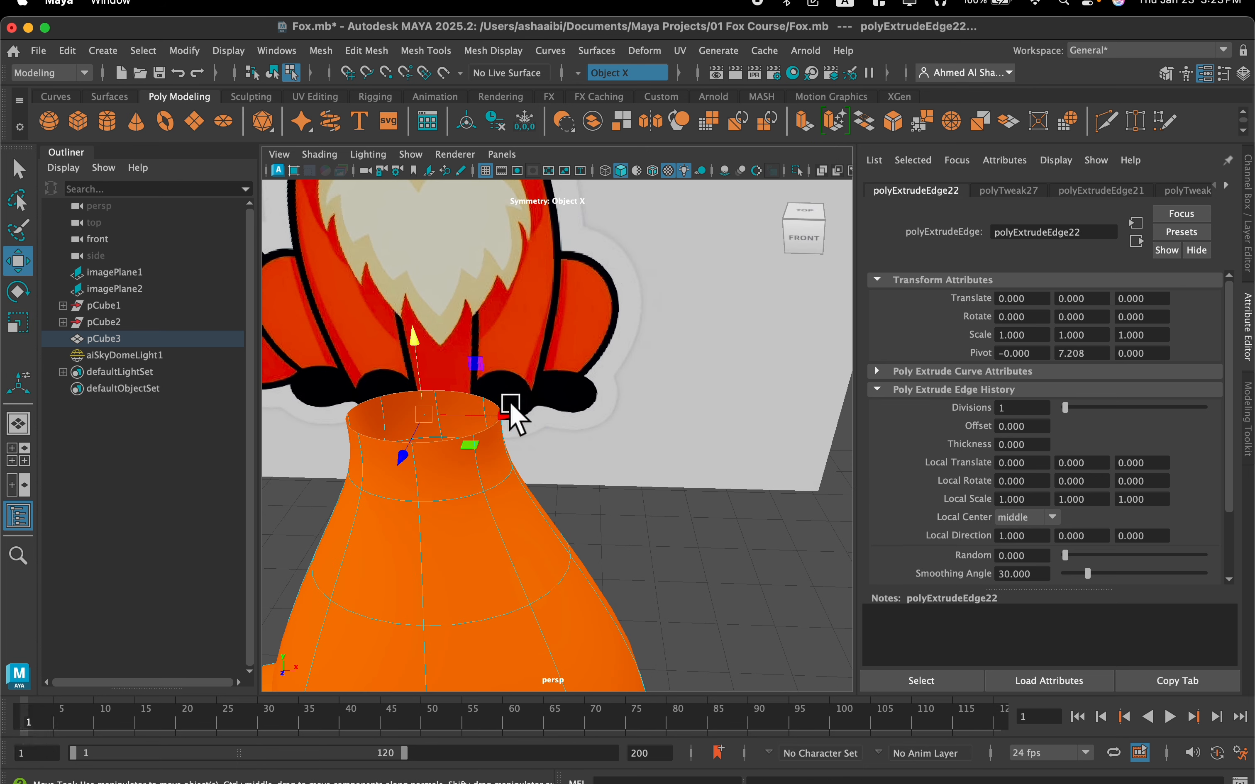
# Merge the vertices of each top rim into a single point to close the ear tips
pyautogui.keyDown('shift'); pyautogui.moveTo(476, 400); pyautogui.dragTo(504, 327, button='right'); pyautogui.keyUp('shift')
pyautogui.keyDown('shift'); pyautogui.moveTo(505, 298); pyautogui.dragTo(504, 295, button='right'); pyautogui.keyUp('shift')
pyautogui.keyDown('alt'); pyautogui.moveTo(463, 436); pyautogui.dragTo(586, 328); pyautogui.keyUp('alt')
pyautogui.moveTo(584, 293); pyautogui.dragTo(536, 282, button='right')
pyautogui.keyDown('alt'); pyautogui.moveTo(621, 282); pyautogui.dragTo(589, 455, button='middle'); pyautogui.keyUp('alt')
pyautogui.scroll(5, 589, 455)
pyautogui.click(581, 561)
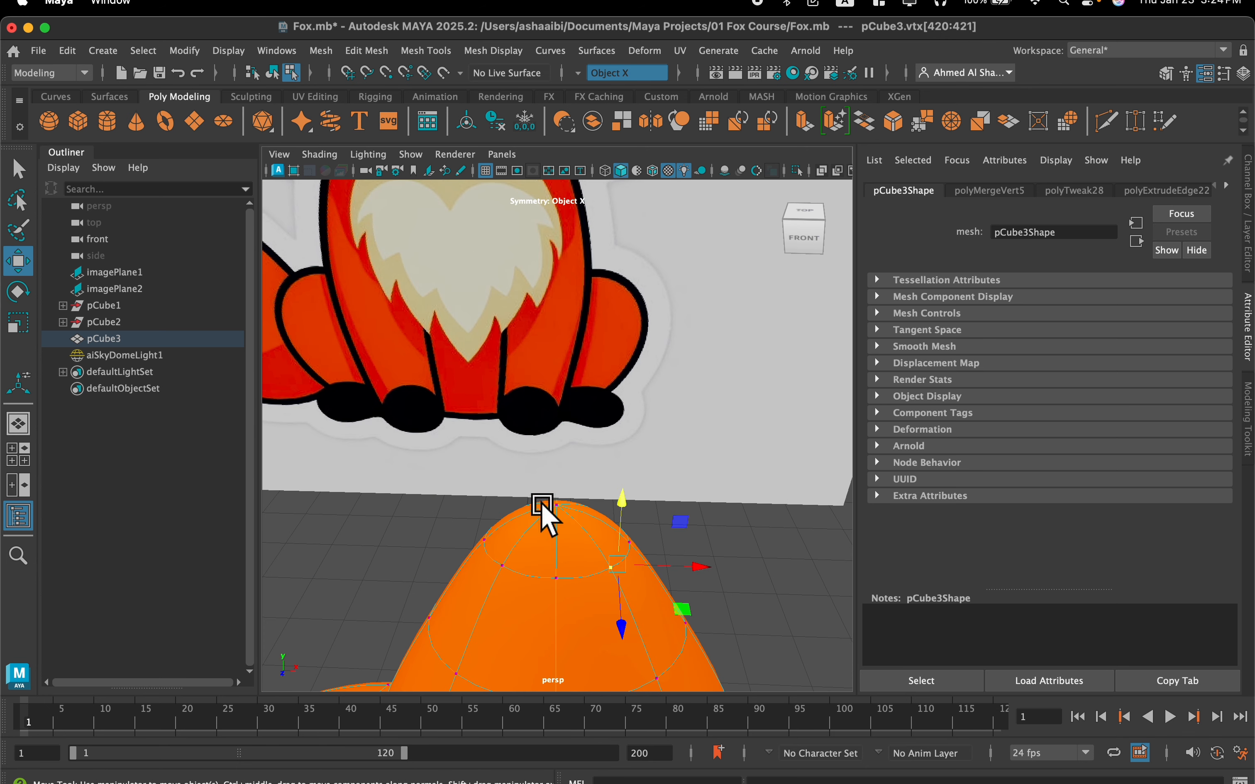
# Select the ear tip vertices and raise them to make the ears more pointed
pyautogui.click(558, 503)
pyautogui.scroll(-5, 561, 504)
pyautogui.keyDown('alt'); pyautogui.moveTo(569, 507); pyautogui.dragTo(564, 476); pyautogui.keyUp('alt')
pyautogui.moveTo(547, 340); pyautogui.dragTo(550, 321)
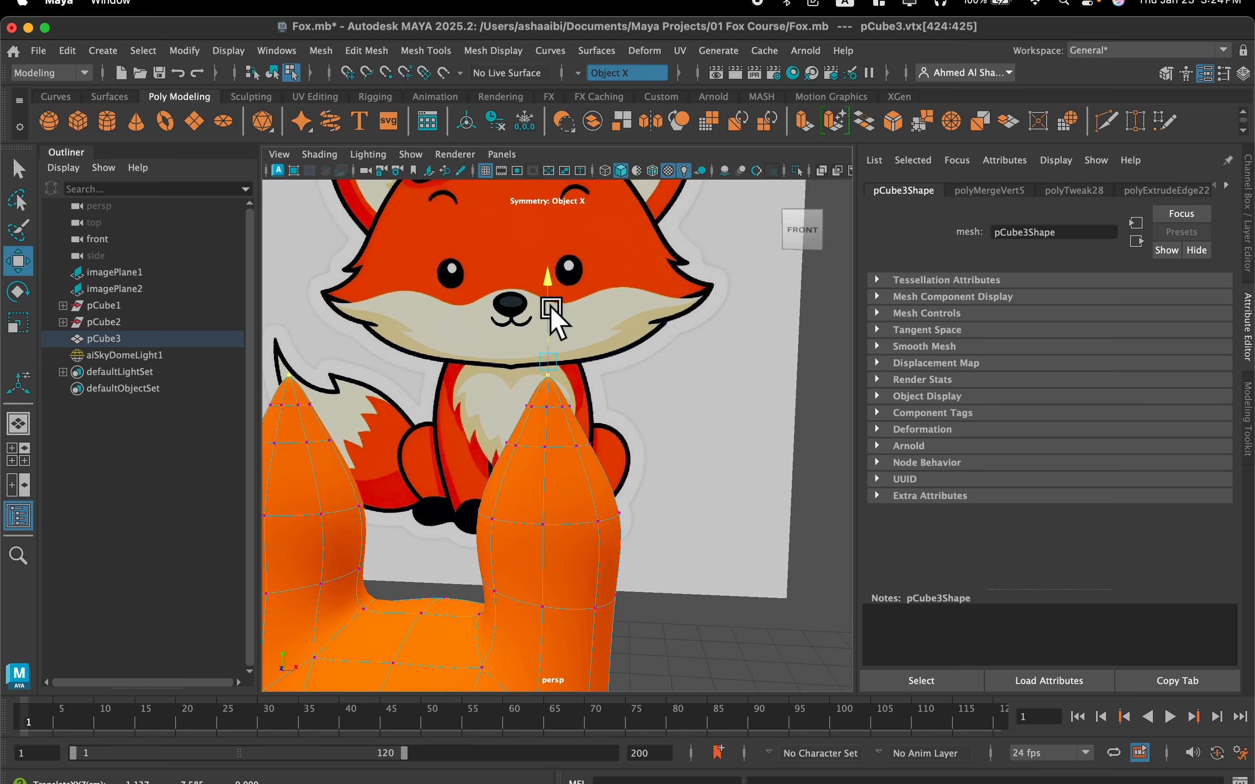
# Select the vertex loop around the middle of both ears and scale it outward to make the ears fuller
pyautogui.scroll(-5, 571, 398)
pyautogui.keyDown('alt'); pyautogui.moveTo(598, 466); pyautogui.dragTo(600, 463); pyautogui.keyUp('alt')
pyautogui.scroll(5, 606, 461)
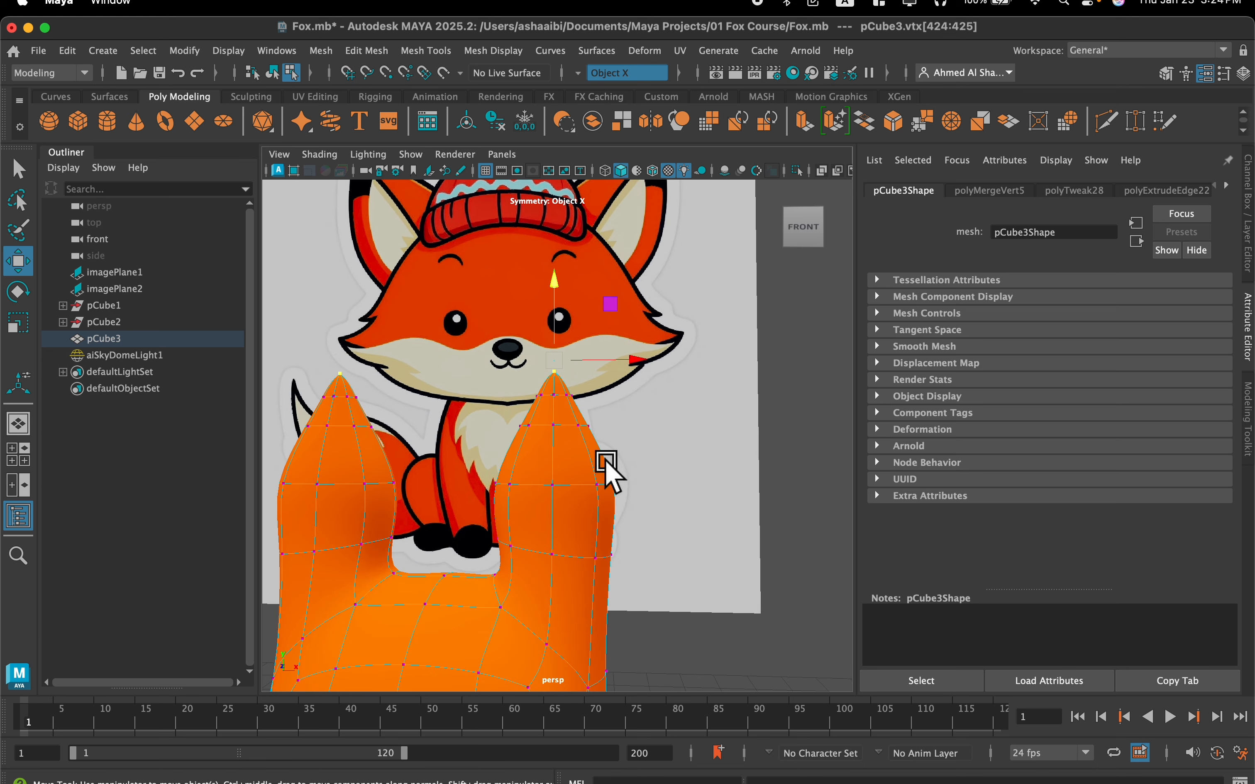
pyautogui.scroll(-3, 654, 498)
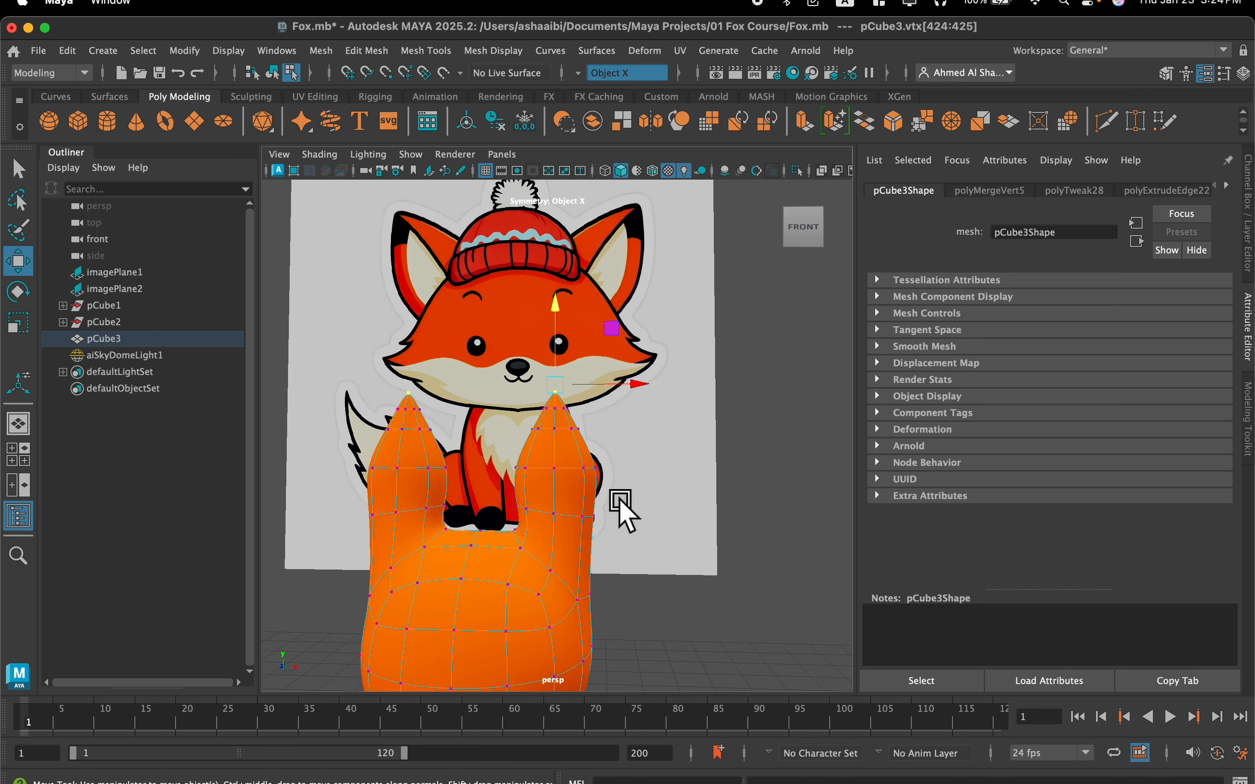
pyautogui.moveTo(496, 523); pyautogui.dragTo(498, 525)
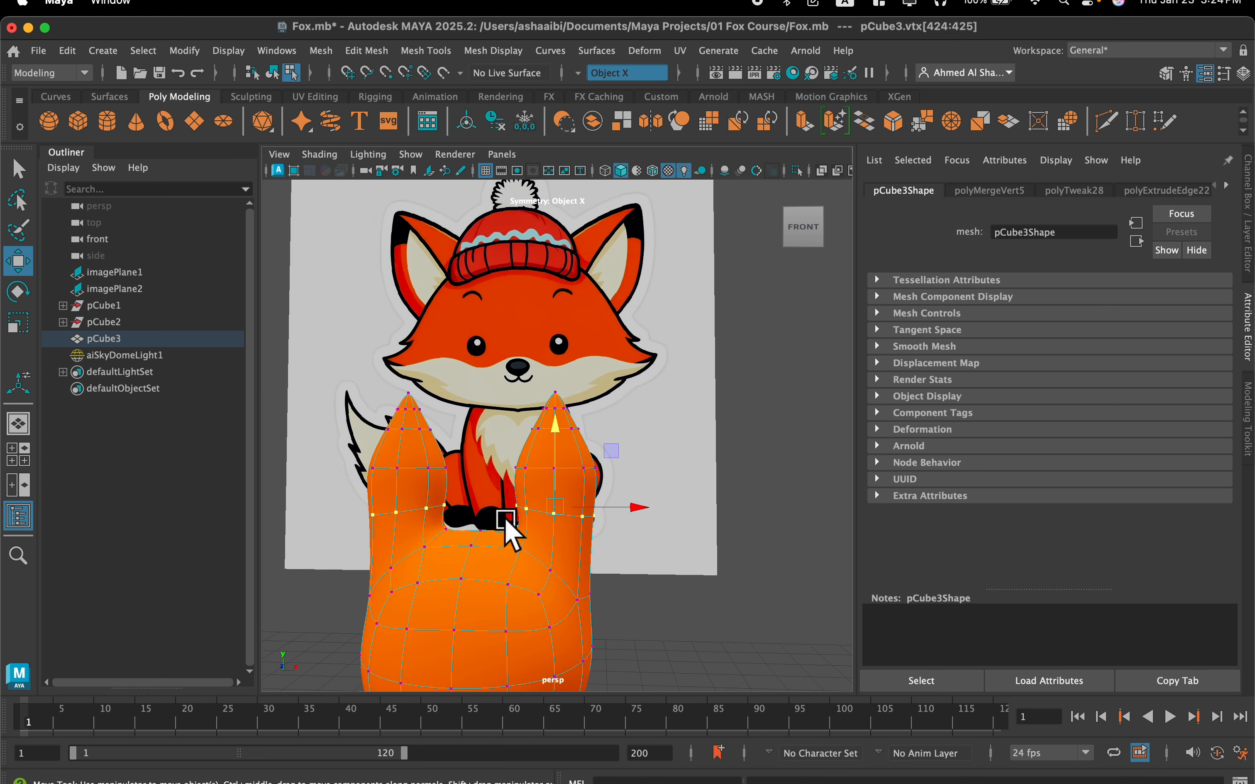
pyautogui.scroll(3, 519, 531)
pyautogui.press('r')
pyautogui.moveTo(567, 553)
pyautogui.mouseDown()
pyautogui.moveTo(600, 545)
pyautogui.moveTo(558, 603)
pyautogui.moveTo(580, 541)
pyautogui.moveTo(586, 562)
pyautogui.mouseUp()
pyautogui.scroll(-4, 578, 542)
pyautogui.moveTo(565, 494); pyautogui.dragTo(569, 491)
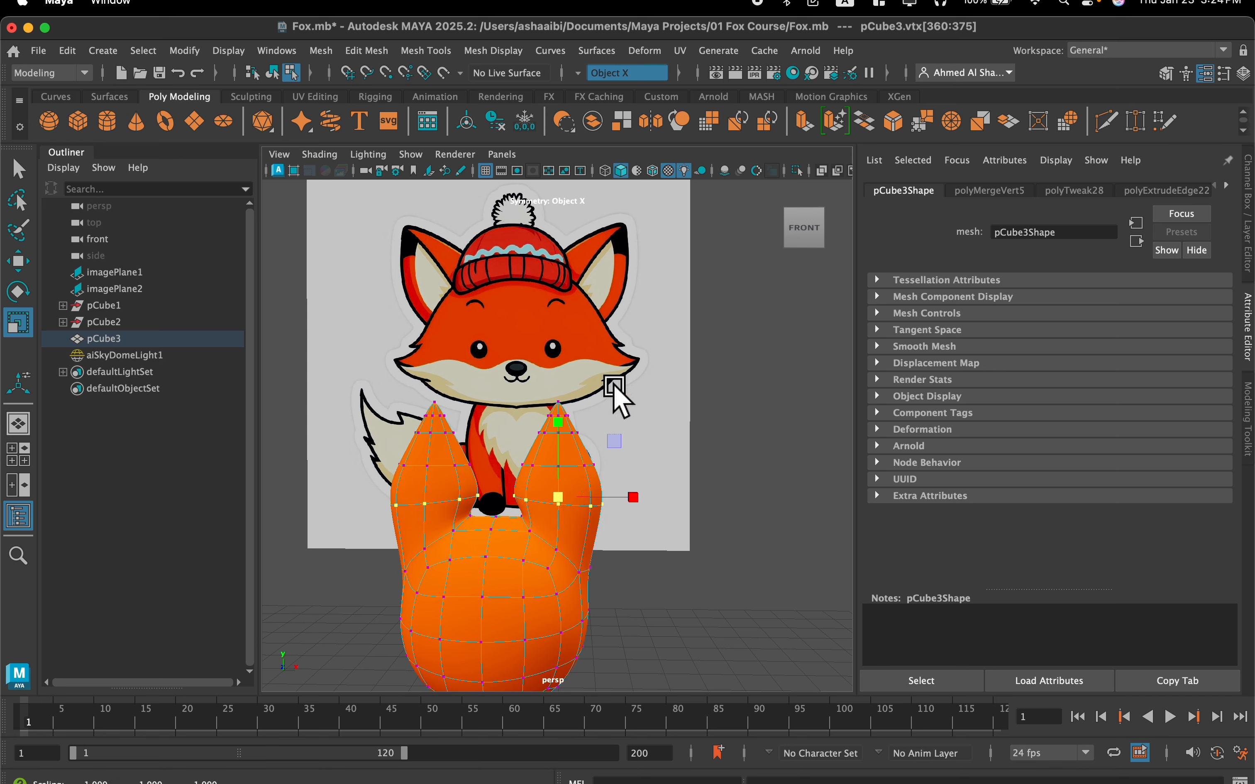
# Try to rotate the upper ear vertices, above the widest loop, so the tips lean inward
pyautogui.moveTo(507, 471); pyautogui.dragTo(598, 400)
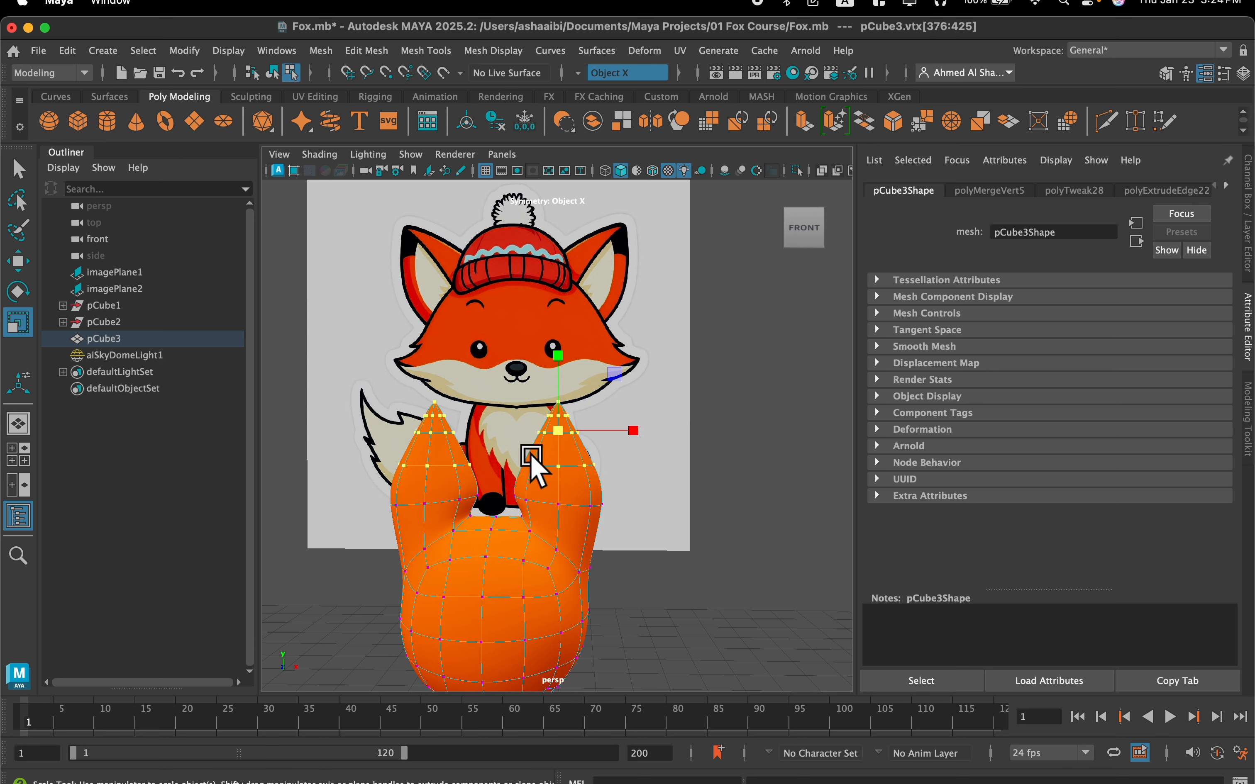
pyautogui.press('e')
pyautogui.keyDown('alt'); pyautogui.moveTo(613, 449); pyautogui.dragTo(649, 469); pyautogui.keyUp('alt')
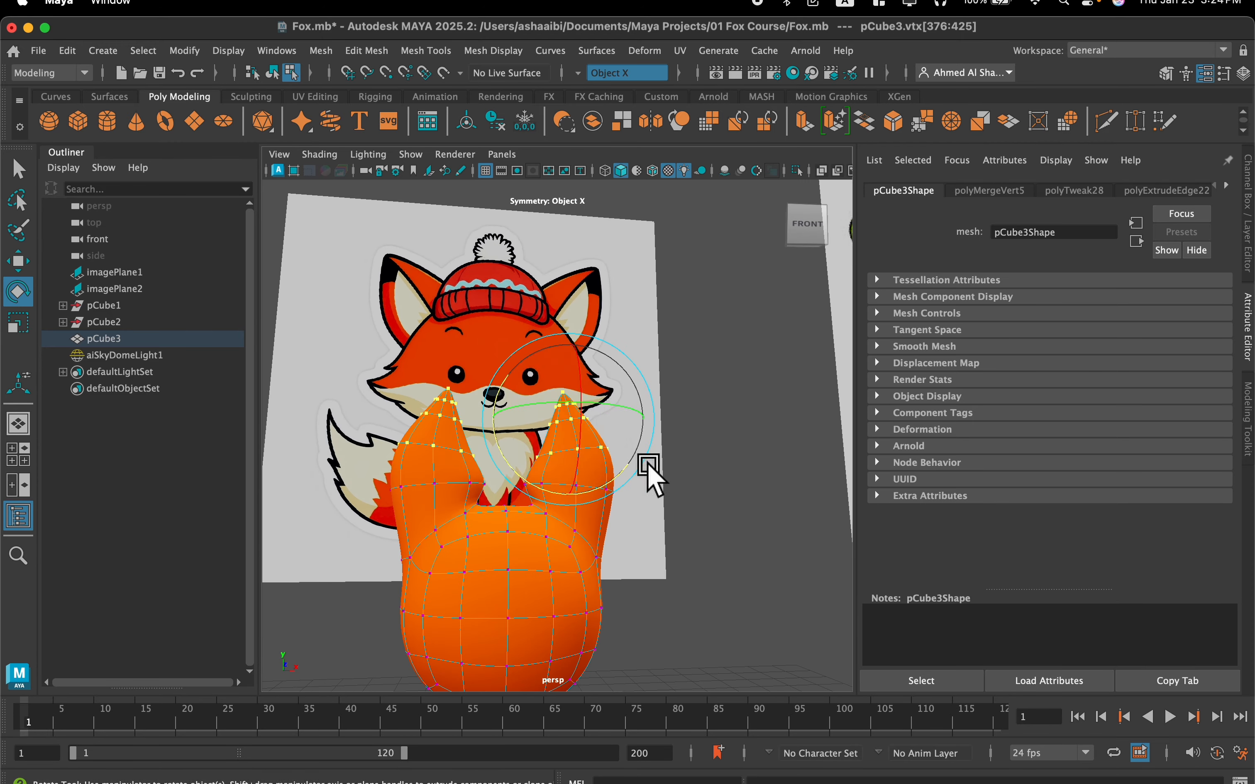
pyautogui.press('super+z')
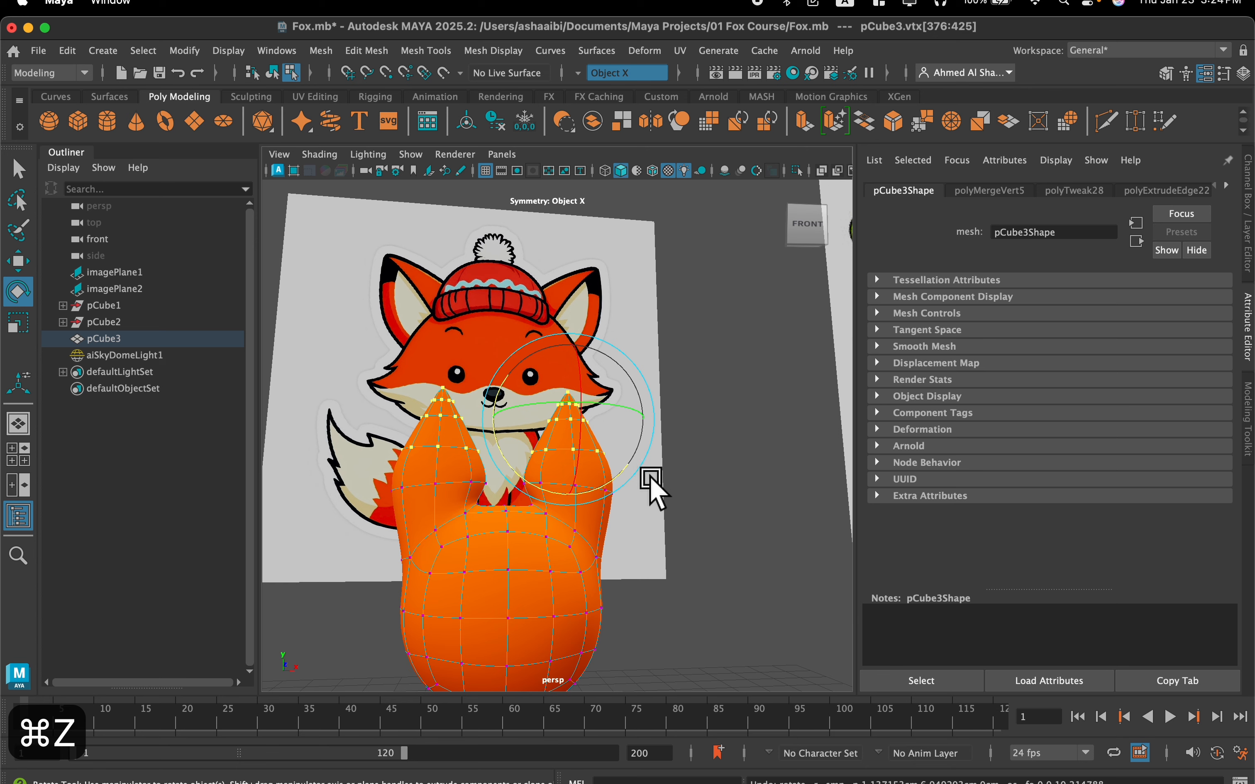
pyautogui.keyDown('alt'); pyautogui.moveTo(651, 478); pyautogui.dragTo(644, 490); pyautogui.keyUp('alt')
# Try to tilt the ears by rotating all vertices from the widest loop up to the tips
pyautogui.click(657, 345)
pyautogui.moveTo(655, 336); pyautogui.dragTo(503, 508)
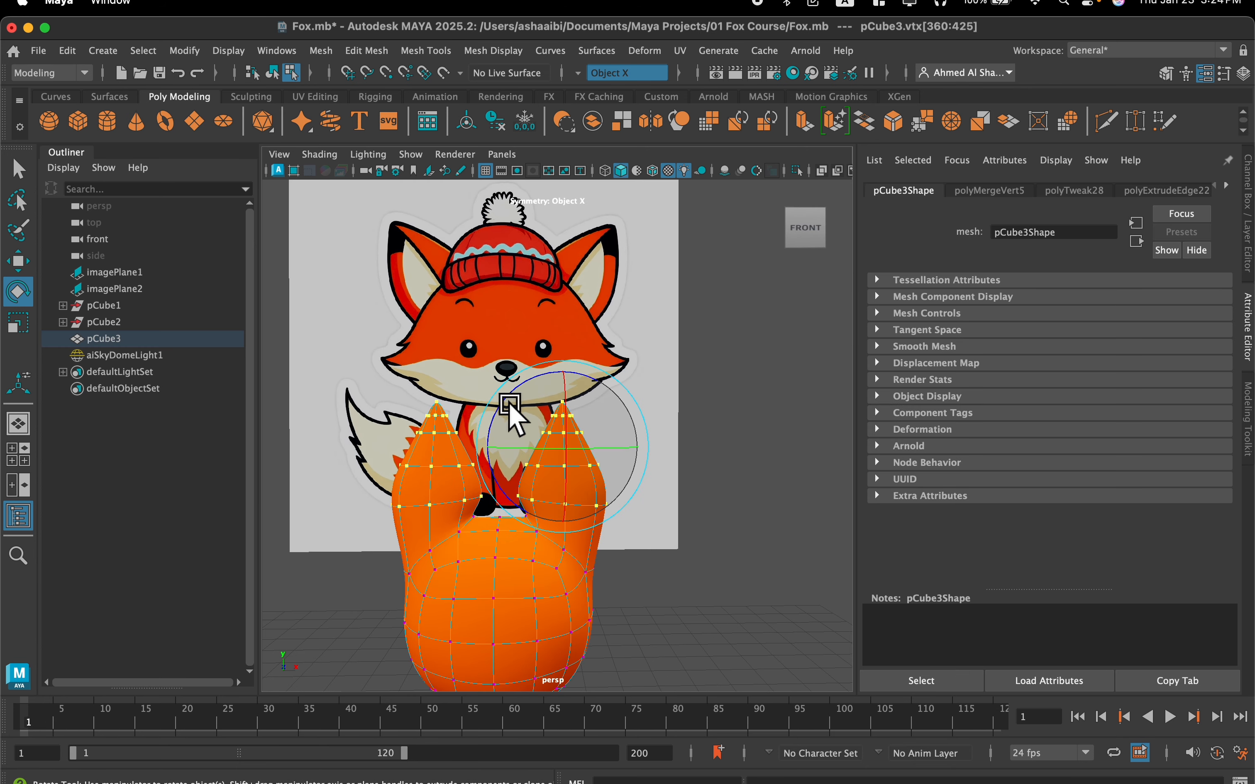
pyautogui.moveTo(503, 403); pyautogui.dragTo(498, 413)
pyautogui.scroll(6, 496, 415)
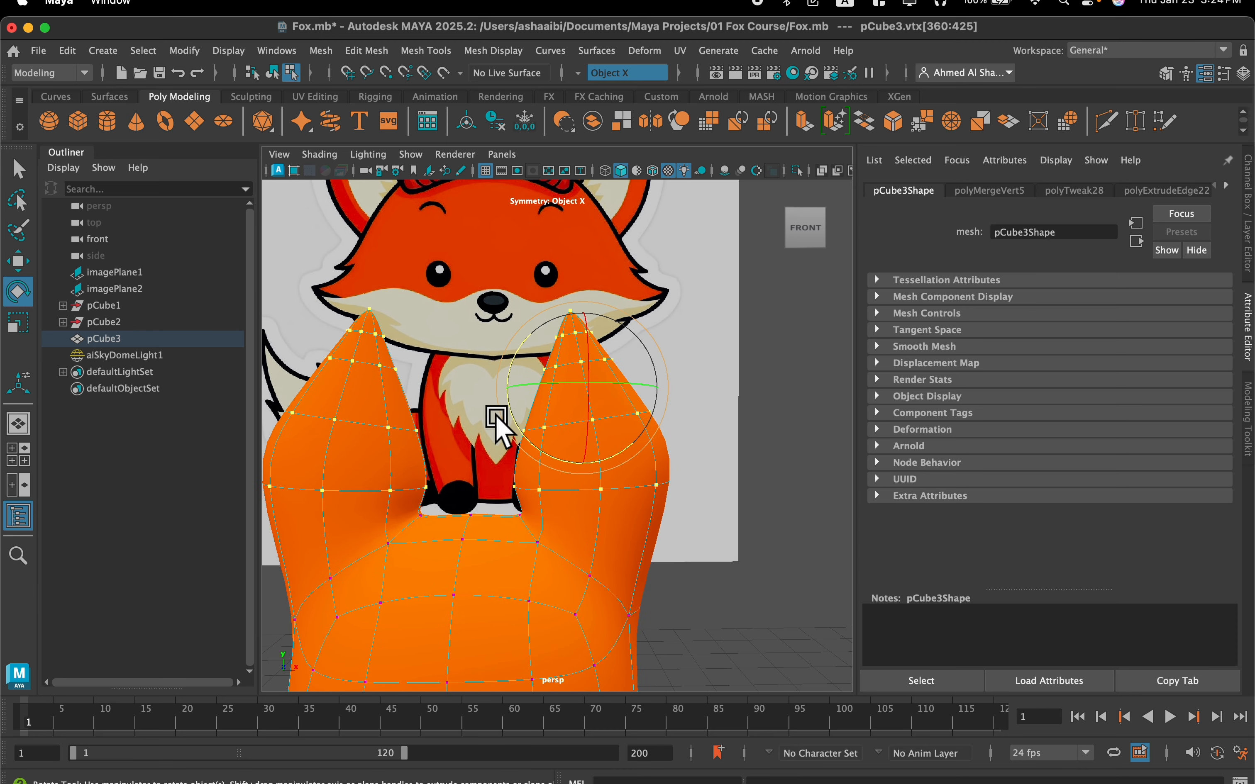
pyautogui.moveTo(509, 409); pyautogui.dragTo(519, 416)
pyautogui.press('super+z')
pyautogui.press('super+z')
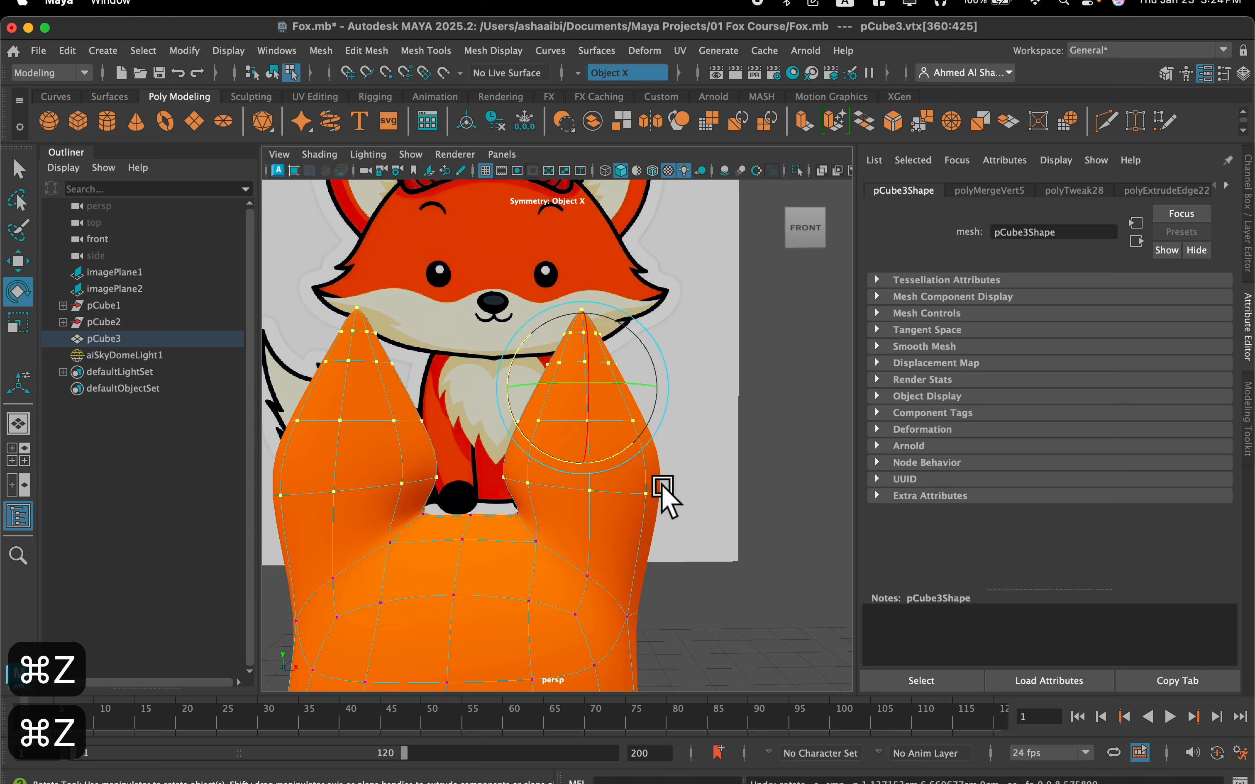
pyautogui.click(700, 493)
pyautogui.scroll(-5, 560, 452)
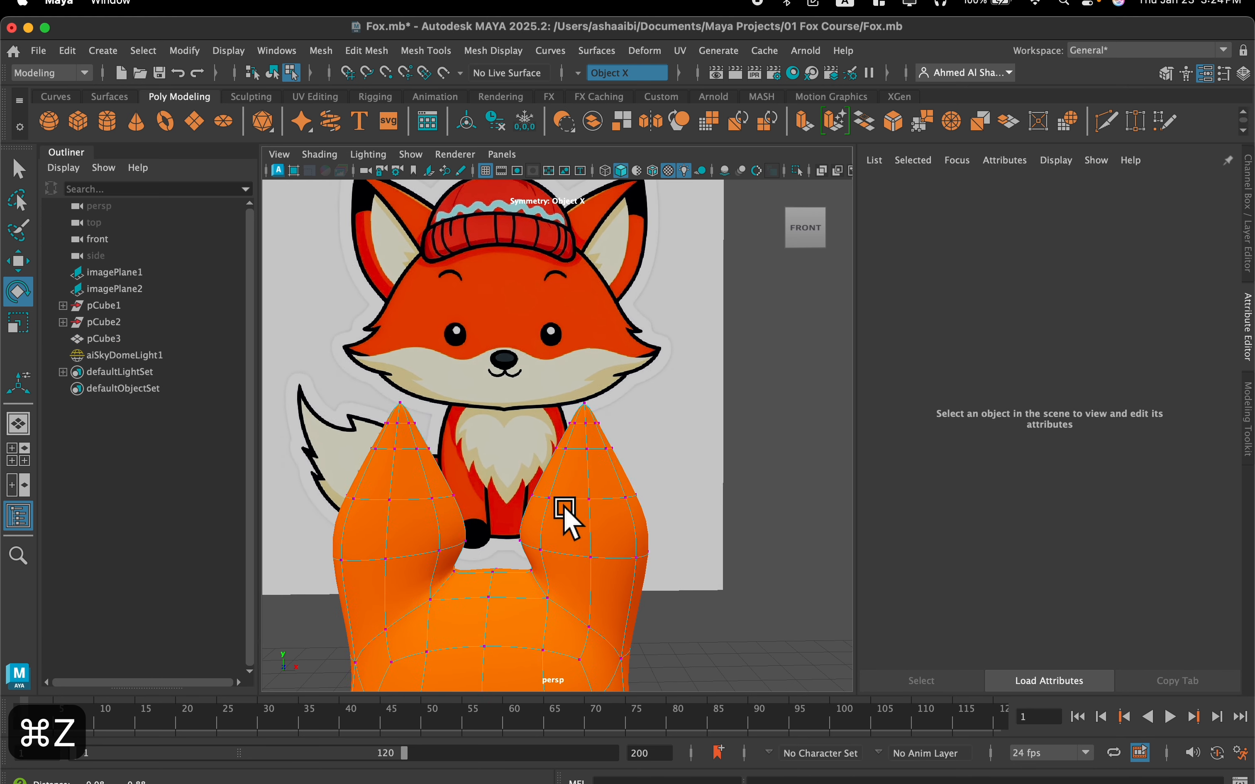
pyautogui.scroll(-2, 567, 514)
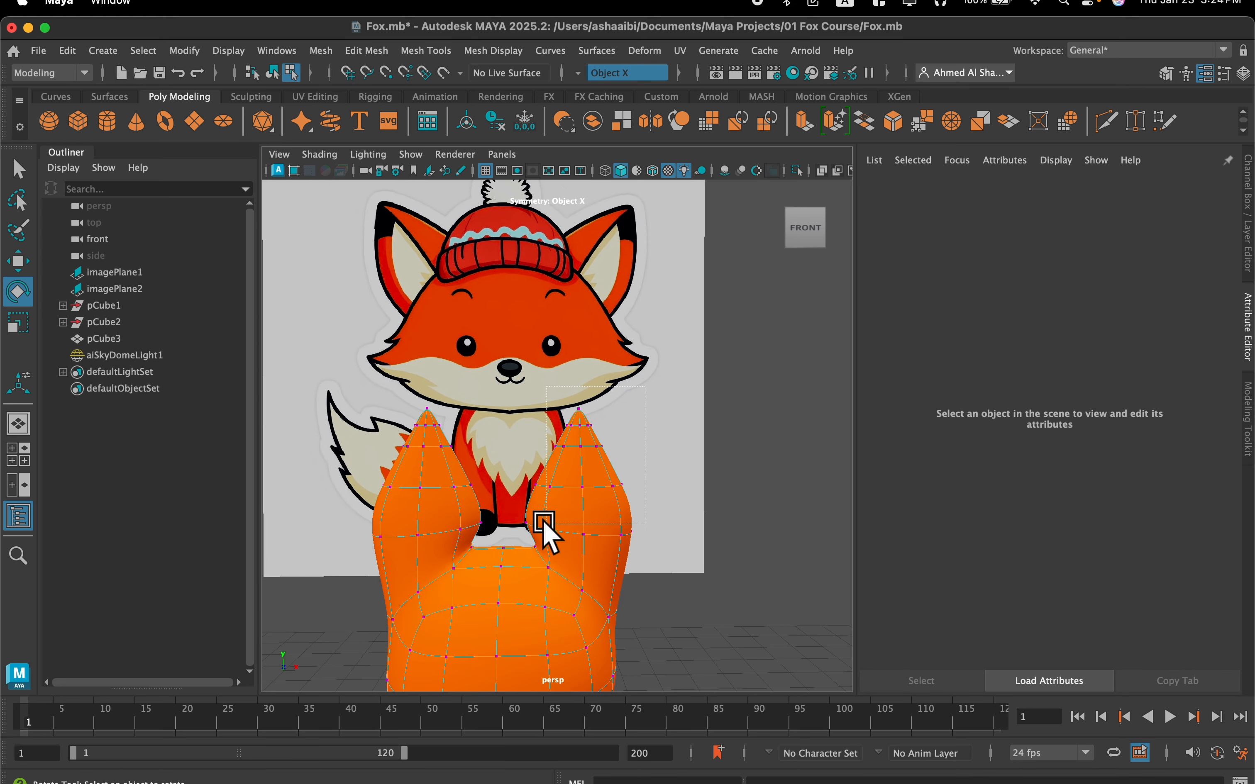
pyautogui.moveTo(505, 542); pyautogui.dragTo(506, 543)
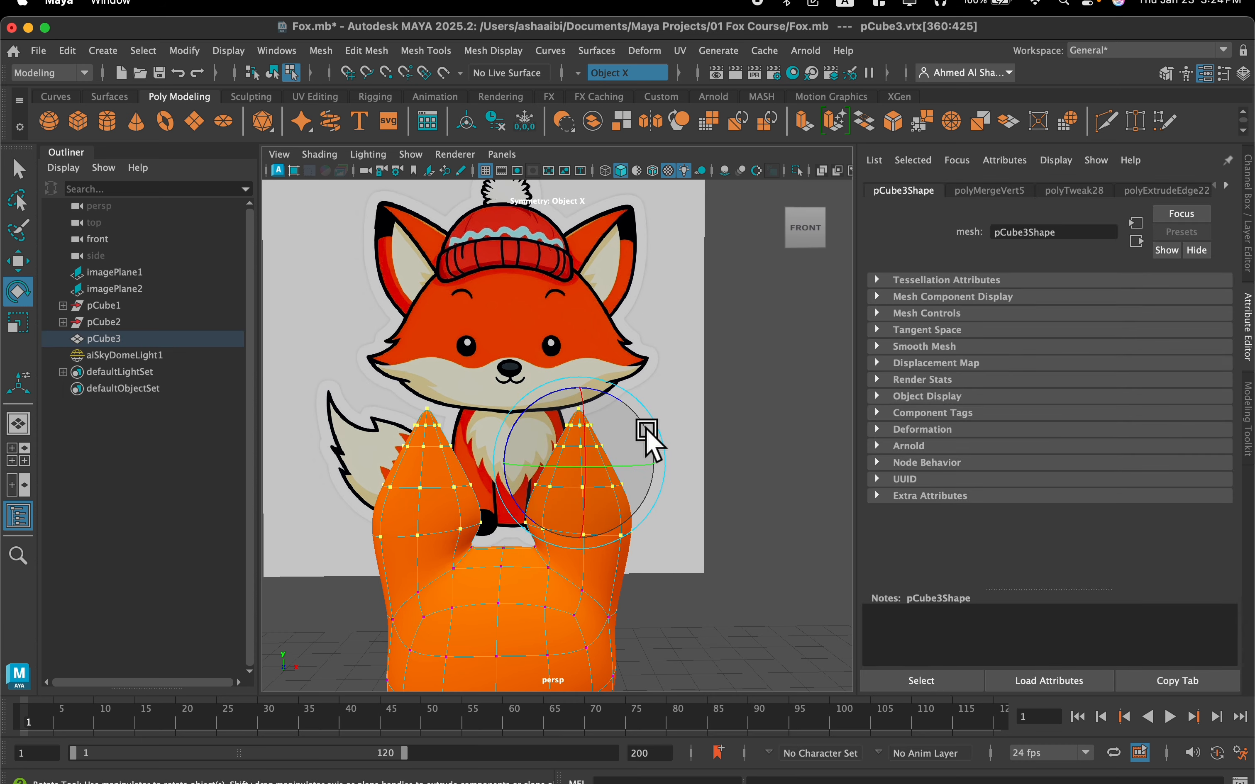
pyautogui.press('super+z')
pyautogui.scroll(2, 617, 521)
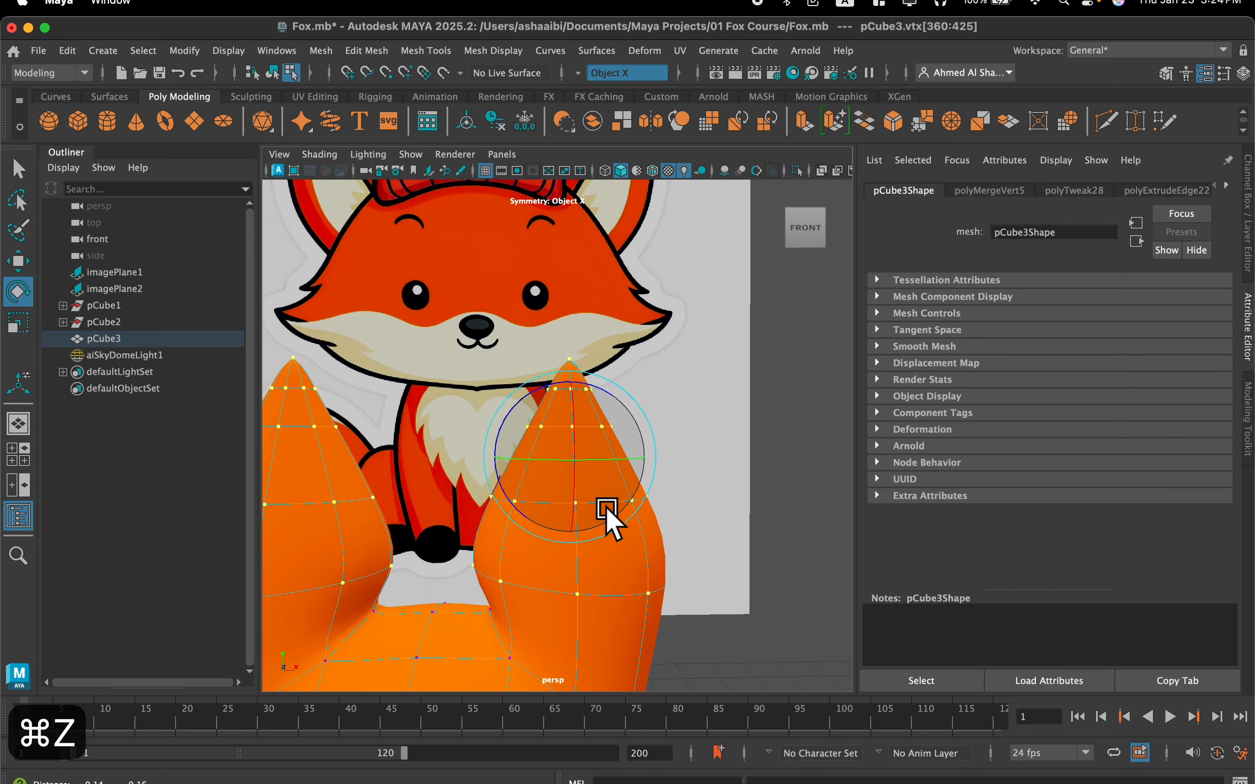
# Select the ear vertices above the widest loop and rotate them so the tips lean toward the head's centre
pyautogui.keyDown('alt'); pyautogui.moveTo(605, 508); pyautogui.dragTo(561, 477, button='middle'); pyautogui.keyUp('alt')
pyautogui.moveTo(421, 482); pyautogui.dragTo(414, 487)
pyautogui.moveTo(459, 424); pyautogui.dragTo(469, 430)
pyautogui.keyDown('alt'); pyautogui.moveTo(456, 511); pyautogui.dragTo(482, 433); pyautogui.keyUp('alt')
pyautogui.scroll(-2, 444, 513)
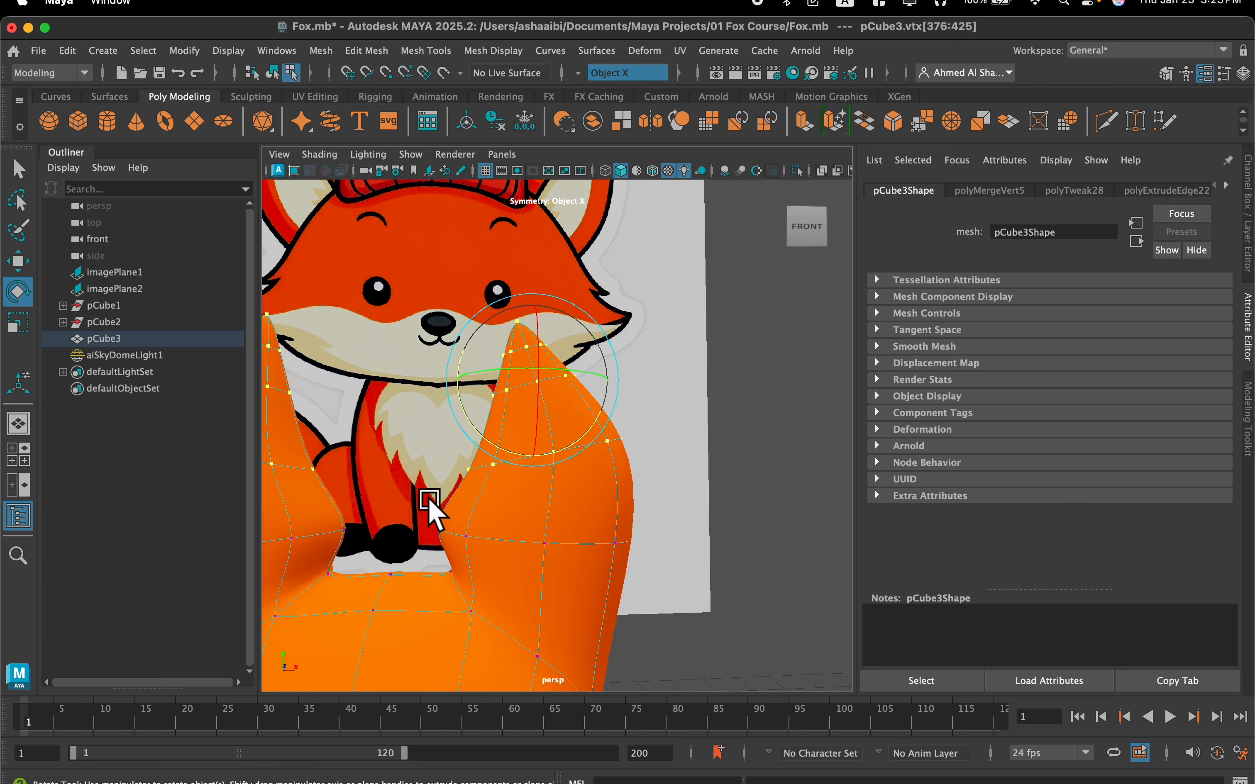
# Move the vertices on the lower inner sides of the ears along X to refine their contour
pyautogui.moveTo(472, 543); pyautogui.dragTo(473, 544)
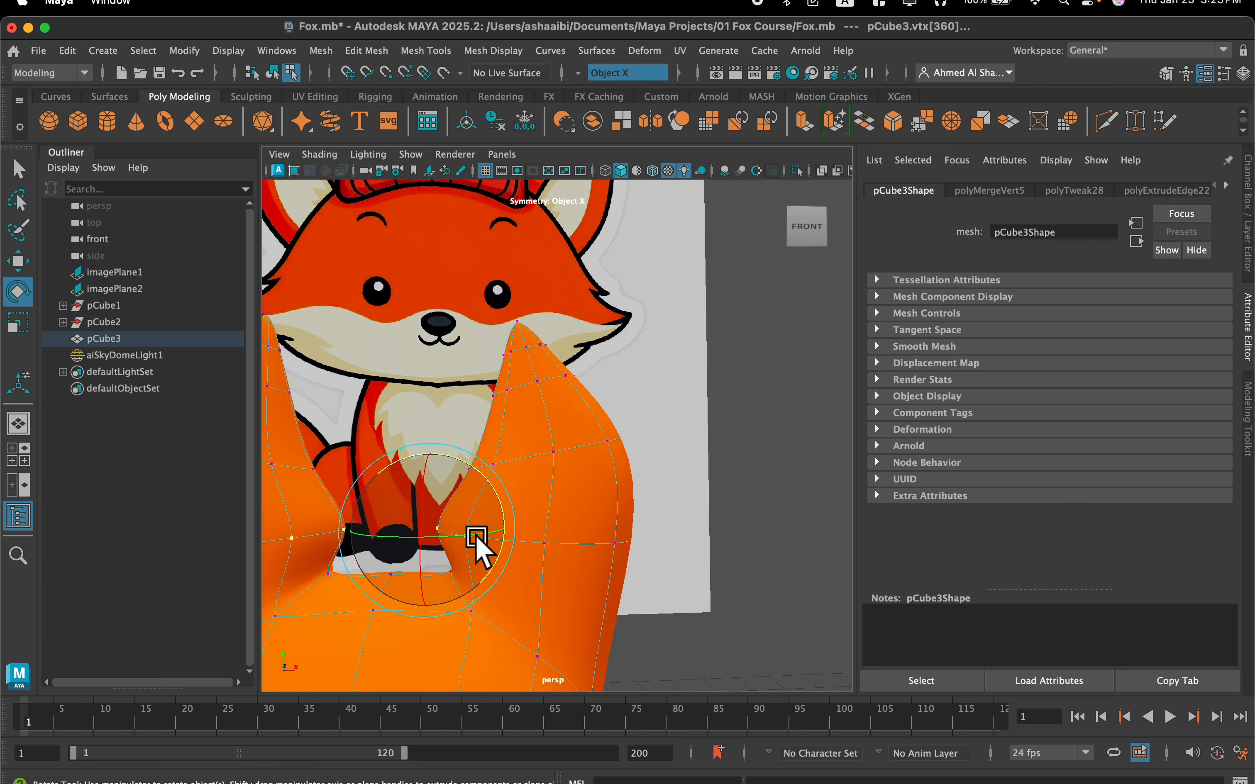
pyautogui.press('w')
pyautogui.moveTo(490, 533)
pyautogui.mouseDown()
pyautogui.moveTo(539, 541)
pyautogui.moveTo(495, 537)
pyautogui.moveTo(507, 542)
pyautogui.mouseUp()
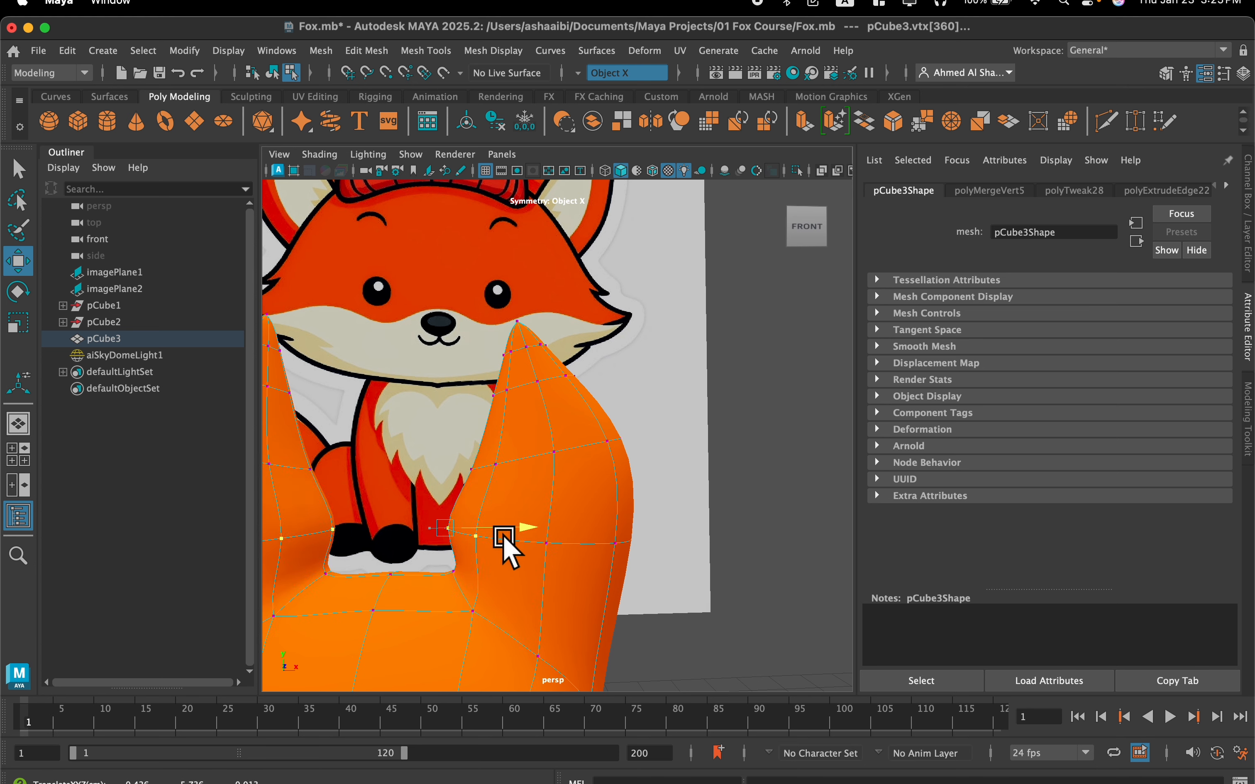
pyautogui.keyDown('alt'); pyautogui.moveTo(450, 576); pyautogui.dragTo(532, 620); pyautogui.keyUp('alt')
pyautogui.keyDown('alt'); pyautogui.moveTo(533, 622); pyautogui.dragTo(538, 478, button='middle'); pyautogui.keyUp('alt')
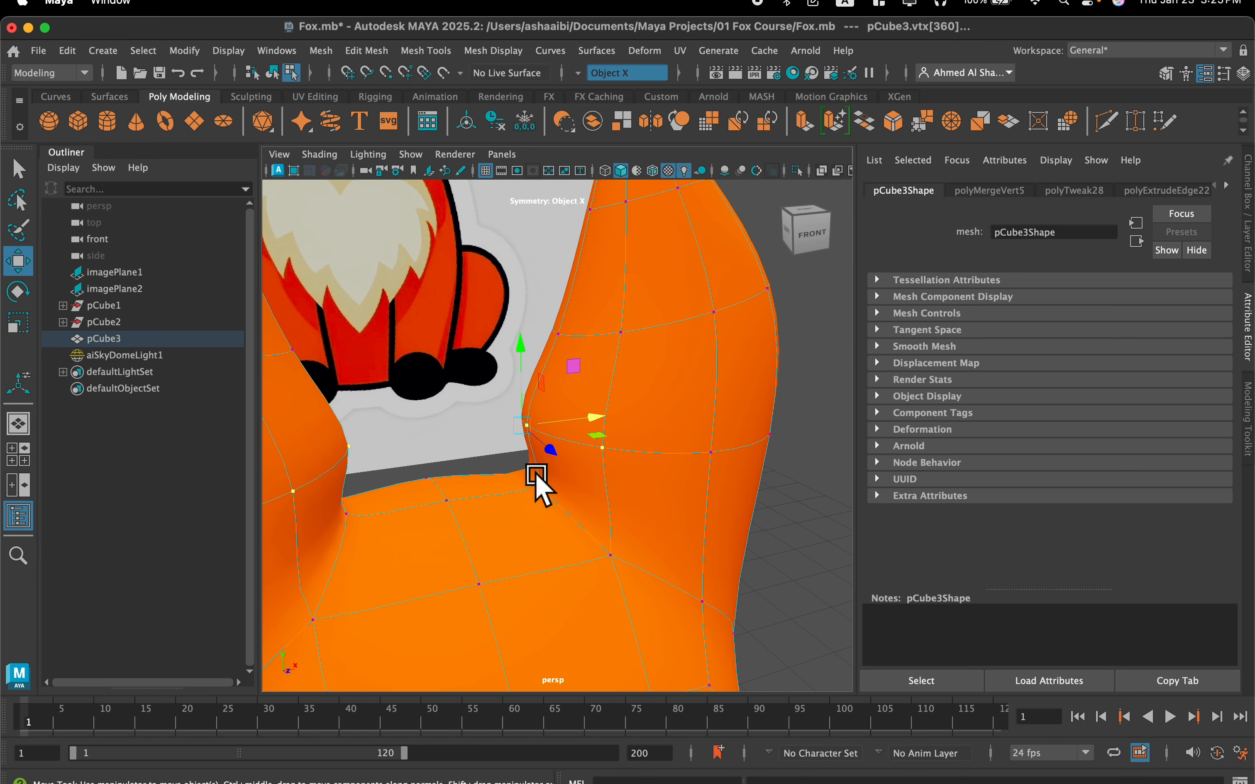
# Move the vertices where the ears' inner sides meet the head toward the centre to smooth the transition
pyautogui.click(531, 496)
pyautogui.moveTo(619, 473); pyautogui.dragTo(531, 481, button='middle')
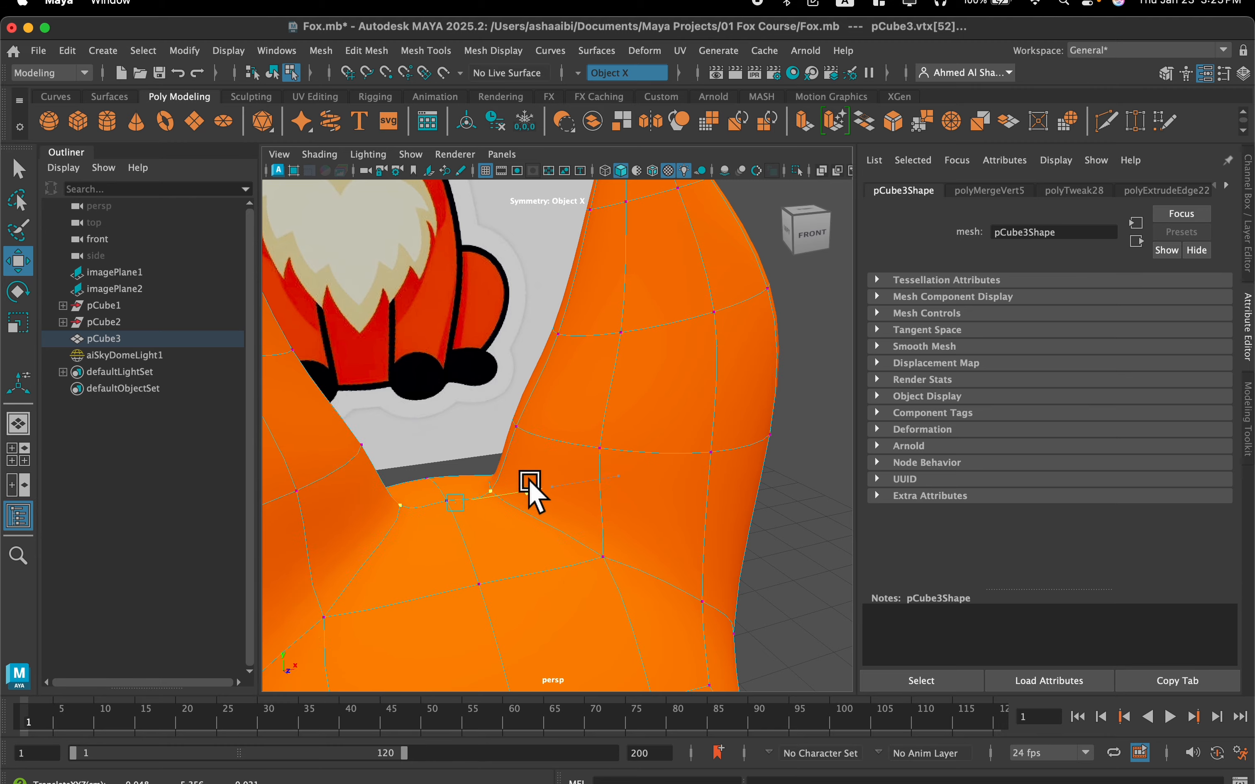
pyautogui.keyDown('alt'); pyautogui.moveTo(519, 485); pyautogui.dragTo(485, 479); pyautogui.keyUp('alt')
pyautogui.scroll(-5, 506, 473)
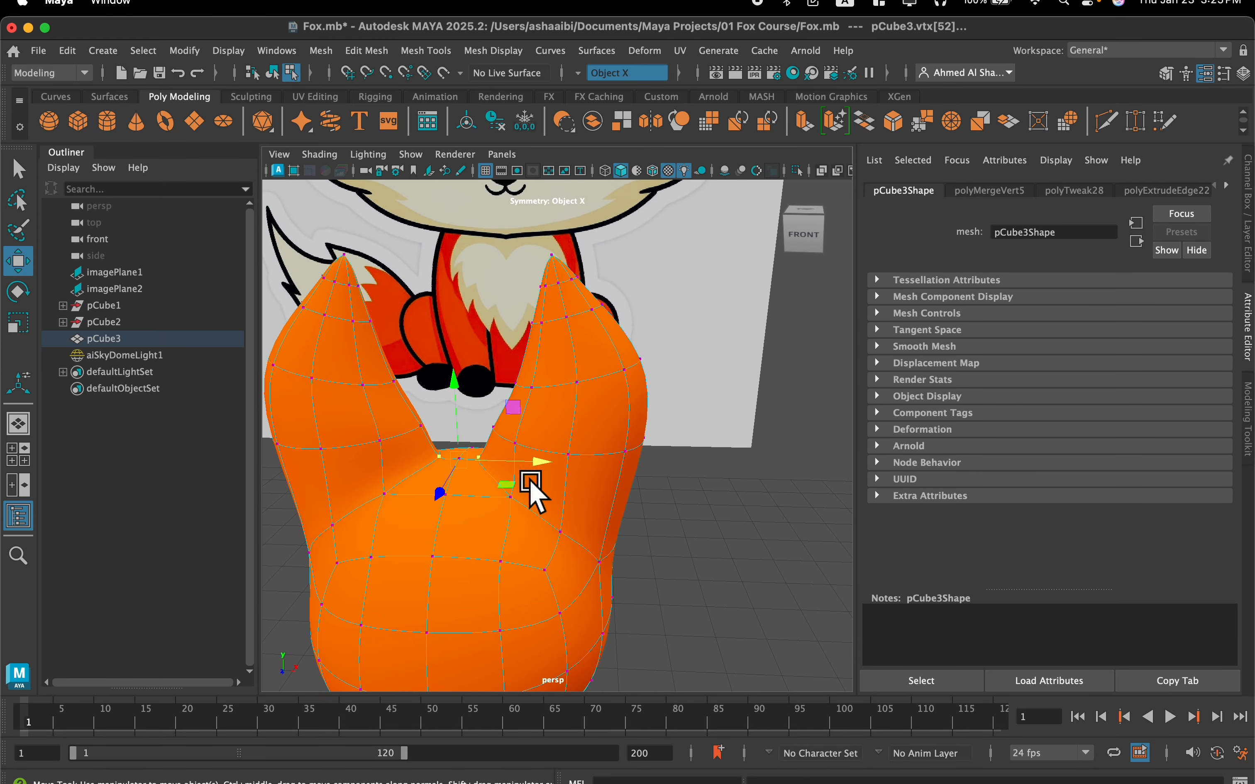
pyautogui.scroll(4, 573, 421)
pyautogui.moveTo(573, 422)
pyautogui.keyDown('alt'); pyautogui.mouseDown()
pyautogui.moveTo(527, 426)
pyautogui.moveTo(586, 426)
pyautogui.mouseUp(); pyautogui.keyUp('alt')
pyautogui.scroll(-5, 569, 420)
pyautogui.scroll(6, 584, 431)
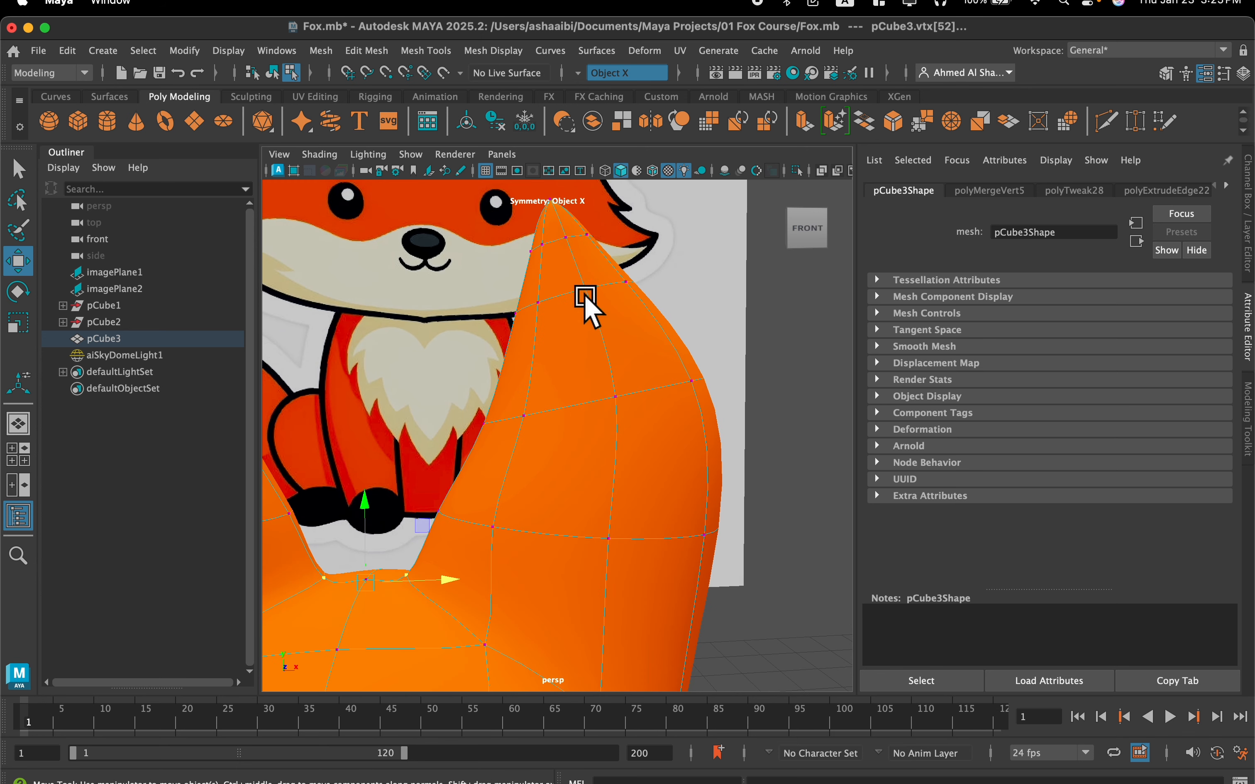
# Select the central and inner vertices on the ears' front sides up to near the tips and push them back along Z
pyautogui.click(585, 288)
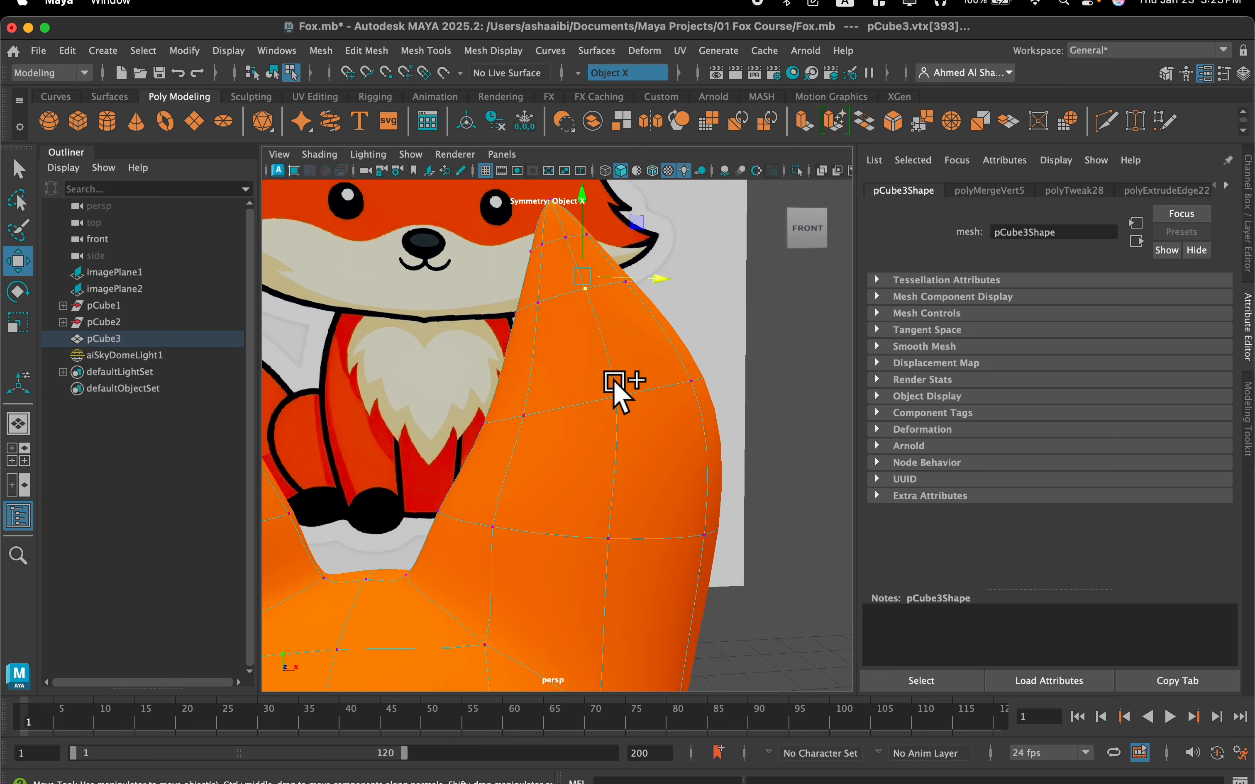
pyautogui.keyDown('shift'); pyautogui.click(615, 398); pyautogui.keyUp('shift')
pyautogui.keyDown('shift'); pyautogui.click(601, 542); pyautogui.keyUp('shift')
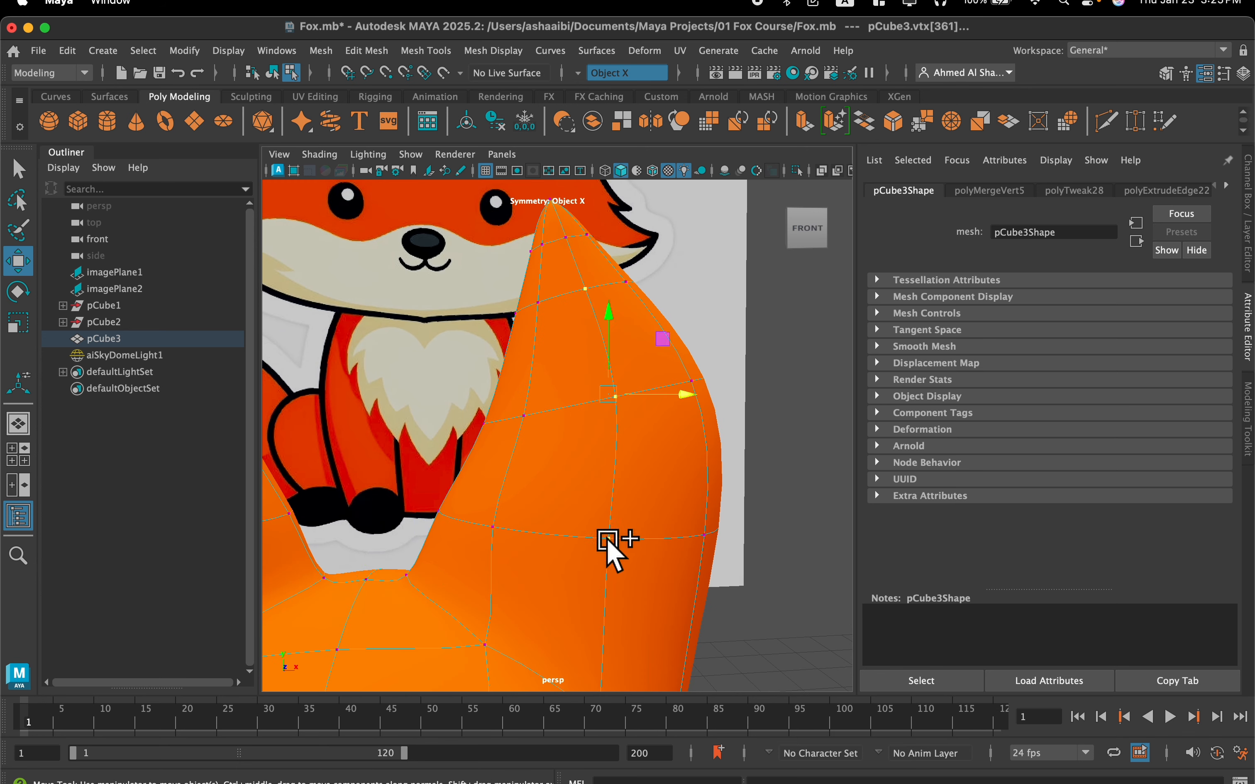
pyautogui.scroll(-4, 663, 558)
pyautogui.scroll(3, 655, 562)
pyautogui.keyDown('alt'); pyautogui.moveTo(648, 565); pyautogui.dragTo(648, 566); pyautogui.keyUp('alt')
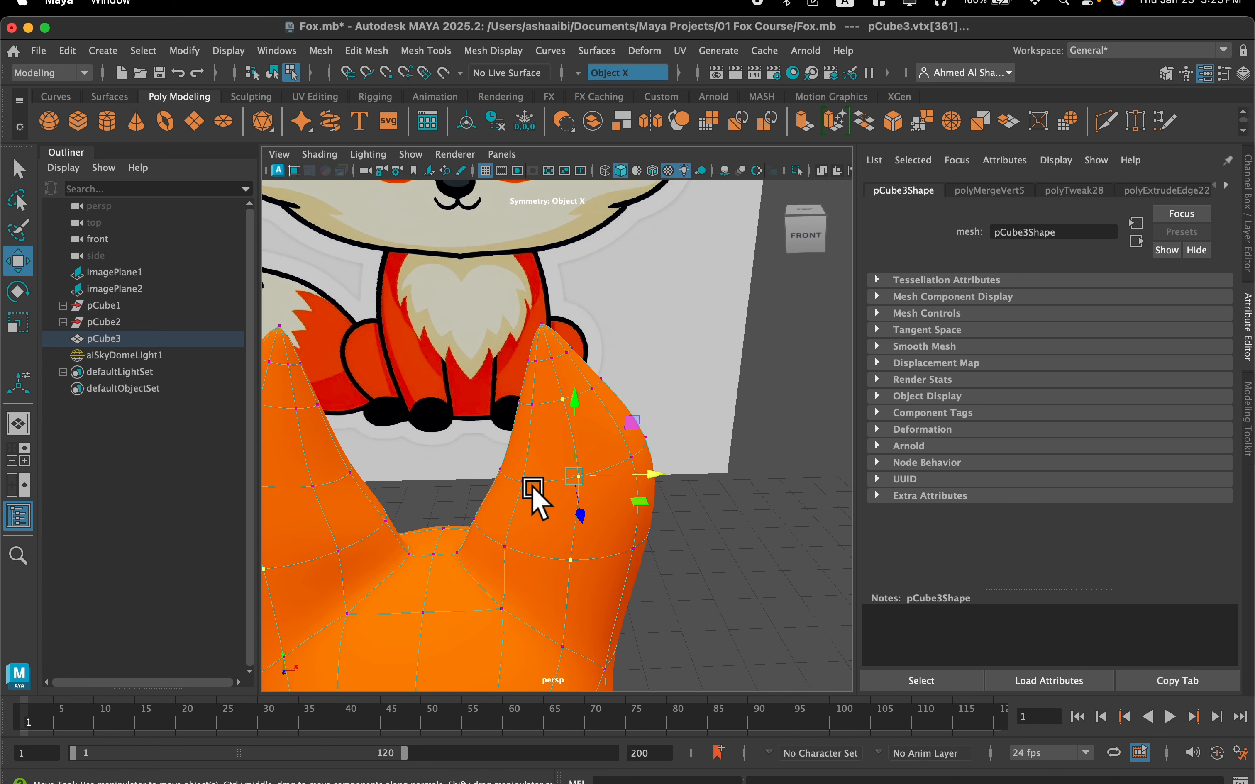
pyautogui.keyDown('shift'); pyautogui.click(523, 484); pyautogui.keyUp('shift')
pyautogui.keyDown('shift'); pyautogui.click(507, 546); pyautogui.keyUp('shift')
pyautogui.scroll(5, 546, 415)
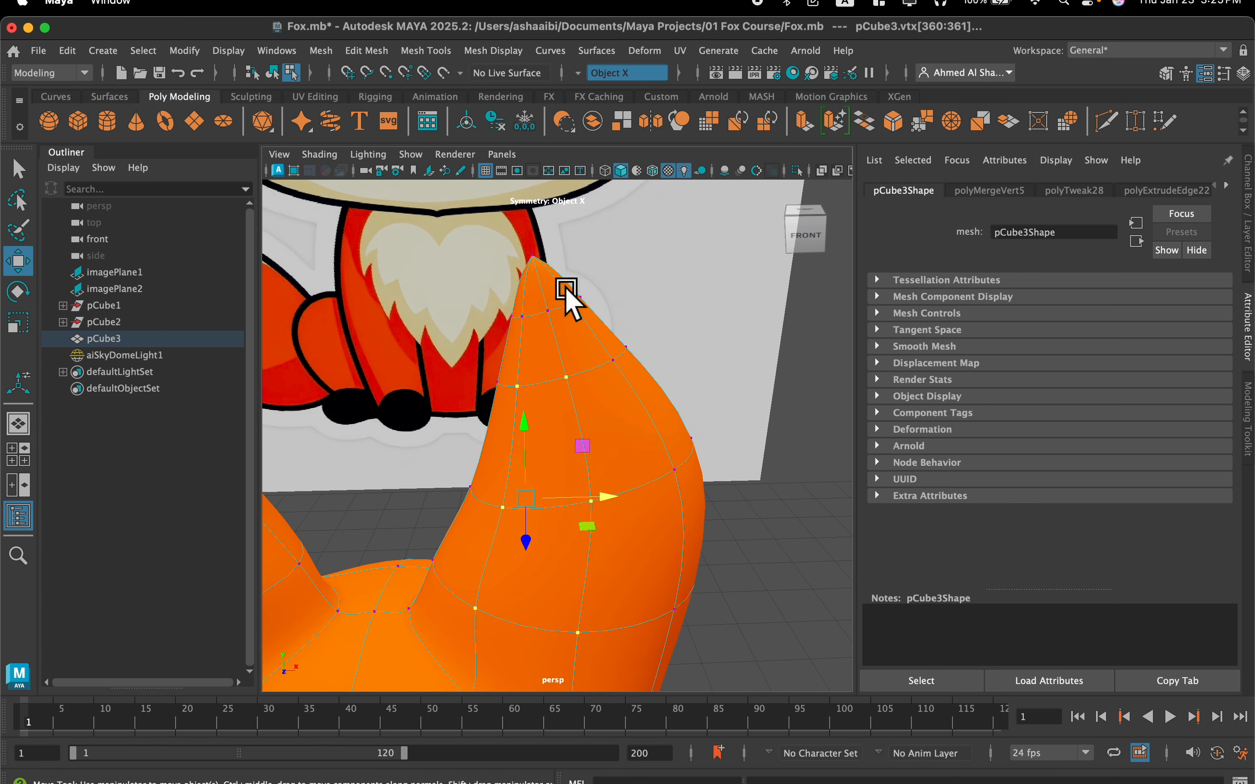
pyautogui.keyDown('shift'); pyautogui.click(548, 311); pyautogui.keyUp('shift')
pyautogui.scroll(-3, 648, 403)
pyautogui.keyDown('alt'); pyautogui.moveTo(611, 421); pyautogui.dragTo(598, 432); pyautogui.keyUp('alt')
pyautogui.moveTo(479, 552)
pyautogui.mouseDown(button='middle')
pyautogui.moveTo(515, 523)
pyautogui.moveTo(488, 542)
pyautogui.mouseUp(button='middle')
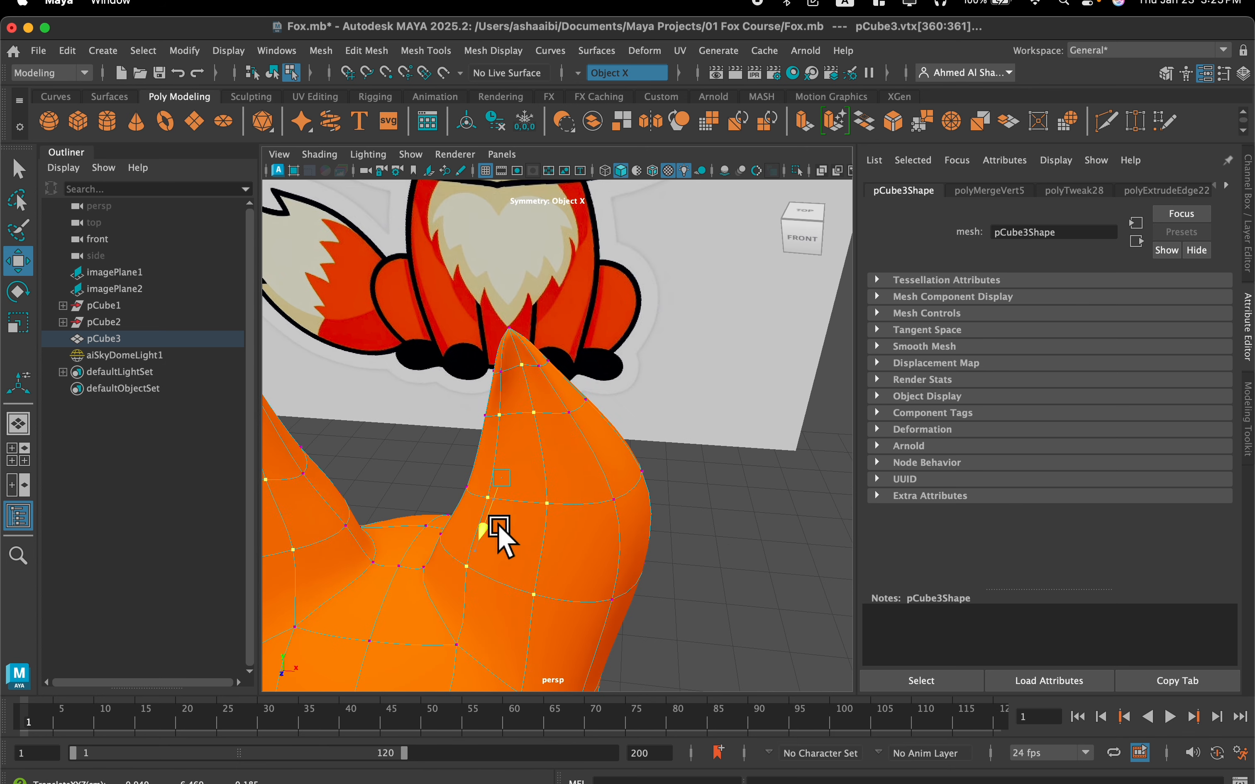
pyautogui.keyDown('alt'); pyautogui.moveTo(501, 523); pyautogui.dragTo(474, 498); pyautogui.keyUp('alt')
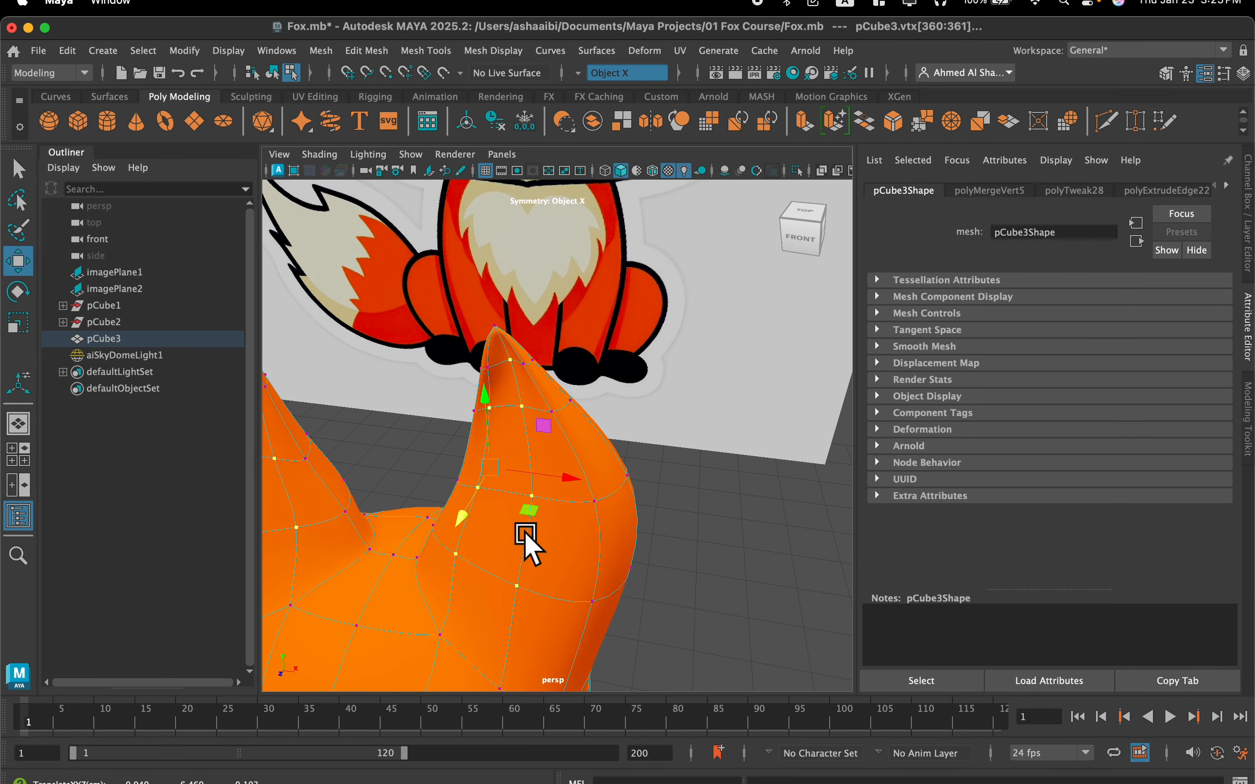
# Select the two lower middle vertices on each ear's front side and push them back along Z to deepen the hollow
pyautogui.click(594, 502)
pyautogui.click(530, 496)
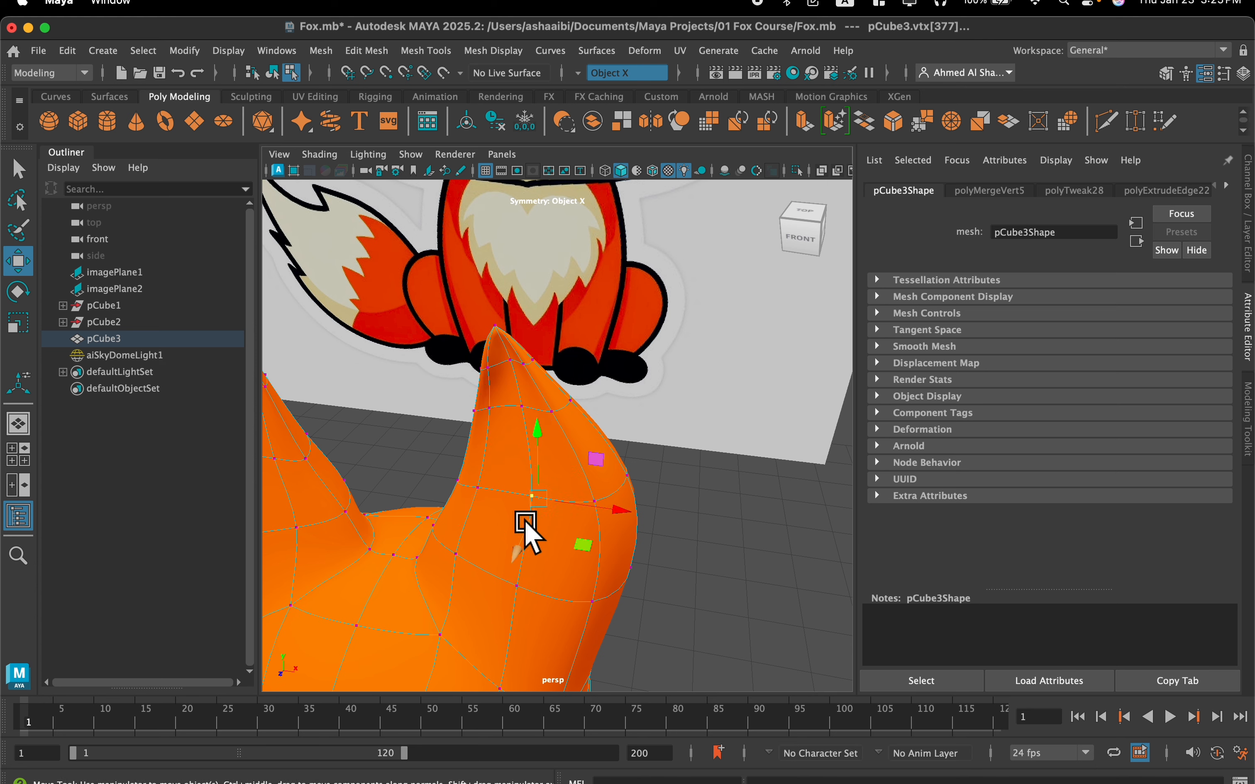
pyautogui.click(516, 587)
pyautogui.moveTo(501, 601); pyautogui.dragTo(524, 537, button='middle')
pyautogui.keyDown('alt'); pyautogui.moveTo(525, 542); pyautogui.dragTo(539, 519); pyautogui.keyUp('alt')
# Move the lowest middle vertex of each ear's hollow along Z and check the ears from the front against the reference
pyautogui.click(546, 506)
pyautogui.scroll(5, 559, 544)
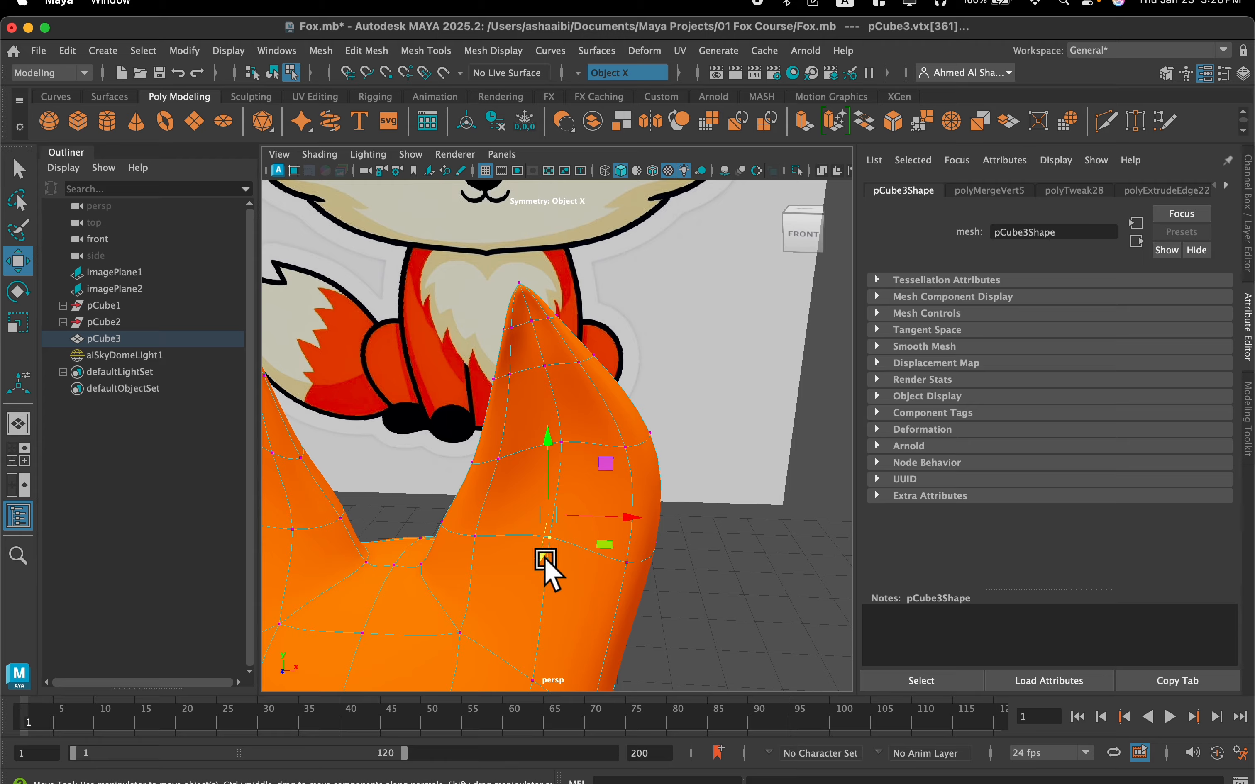
pyautogui.moveTo(536, 556); pyautogui.dragTo(584, 507, button='middle')
pyautogui.moveTo(583, 514)
pyautogui.keyDown('alt'); pyautogui.mouseDown()
pyautogui.moveTo(540, 535)
pyautogui.moveTo(518, 521)
pyautogui.moveTo(498, 532)
pyautogui.moveTo(570, 529)
pyautogui.moveTo(581, 496)
pyautogui.moveTo(622, 508)
pyautogui.moveTo(582, 521)
pyautogui.moveTo(569, 500)
pyautogui.moveTo(567, 517)
pyautogui.mouseUp(); pyautogui.keyUp('alt')
pyautogui.scroll(-5, 578, 500)
pyautogui.scroll(-5, 622, 508)
pyautogui.scroll(5, 582, 449)
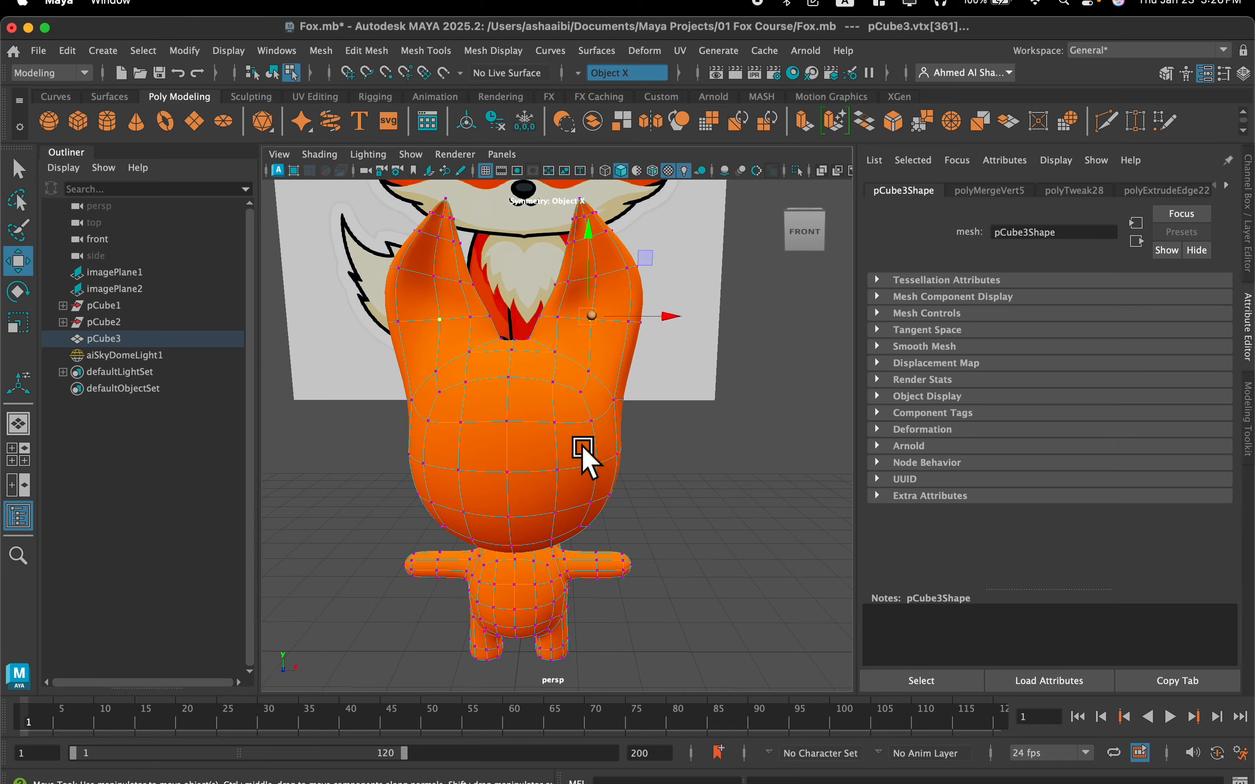
pyautogui.moveTo(572, 459)
pyautogui.keyDown('alt'); pyautogui.mouseDown()
pyautogui.moveTo(484, 463)
pyautogui.moveTo(567, 456)
pyautogui.mouseUp(); pyautogui.keyUp('alt')
pyautogui.scroll(-5, 569, 457)
pyautogui.scroll(4, 583, 448)
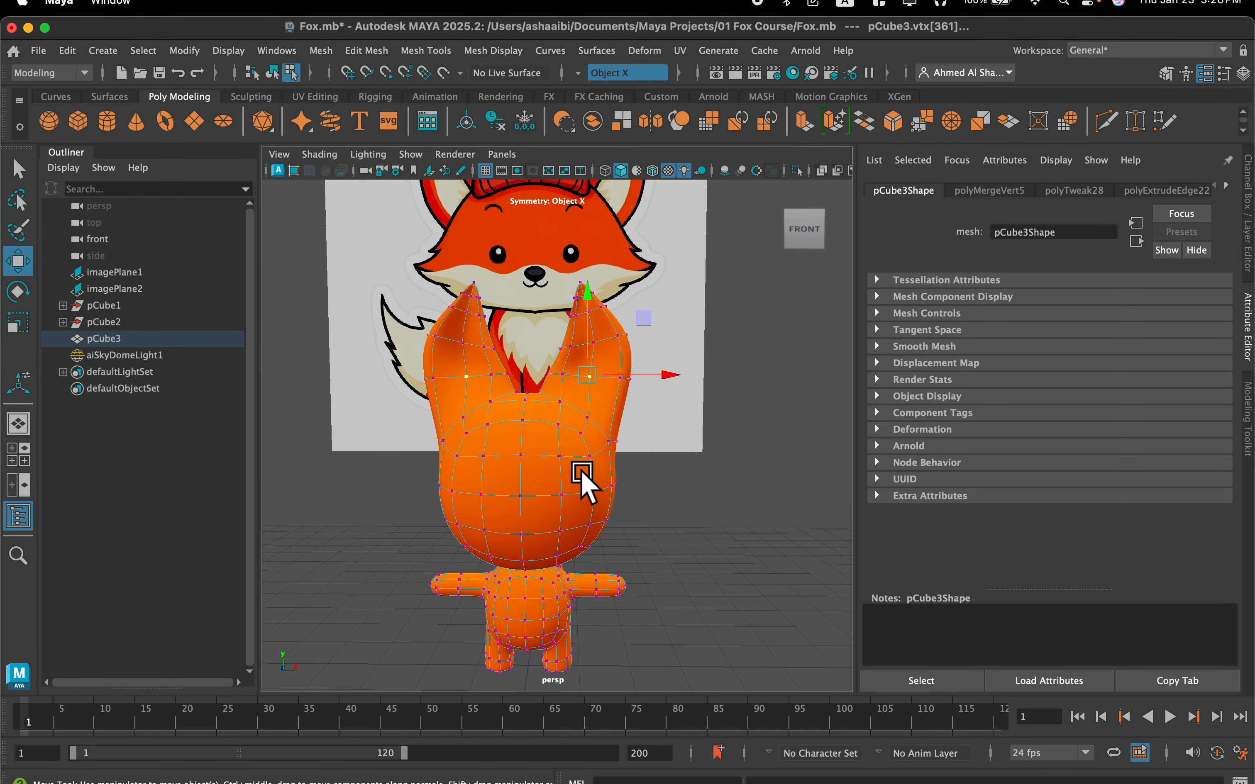
# Switch to face selection and select the two vertically adjacent faces at each lower side of the head
pyautogui.moveTo(550, 293); pyautogui.dragTo(550, 344, button='right')
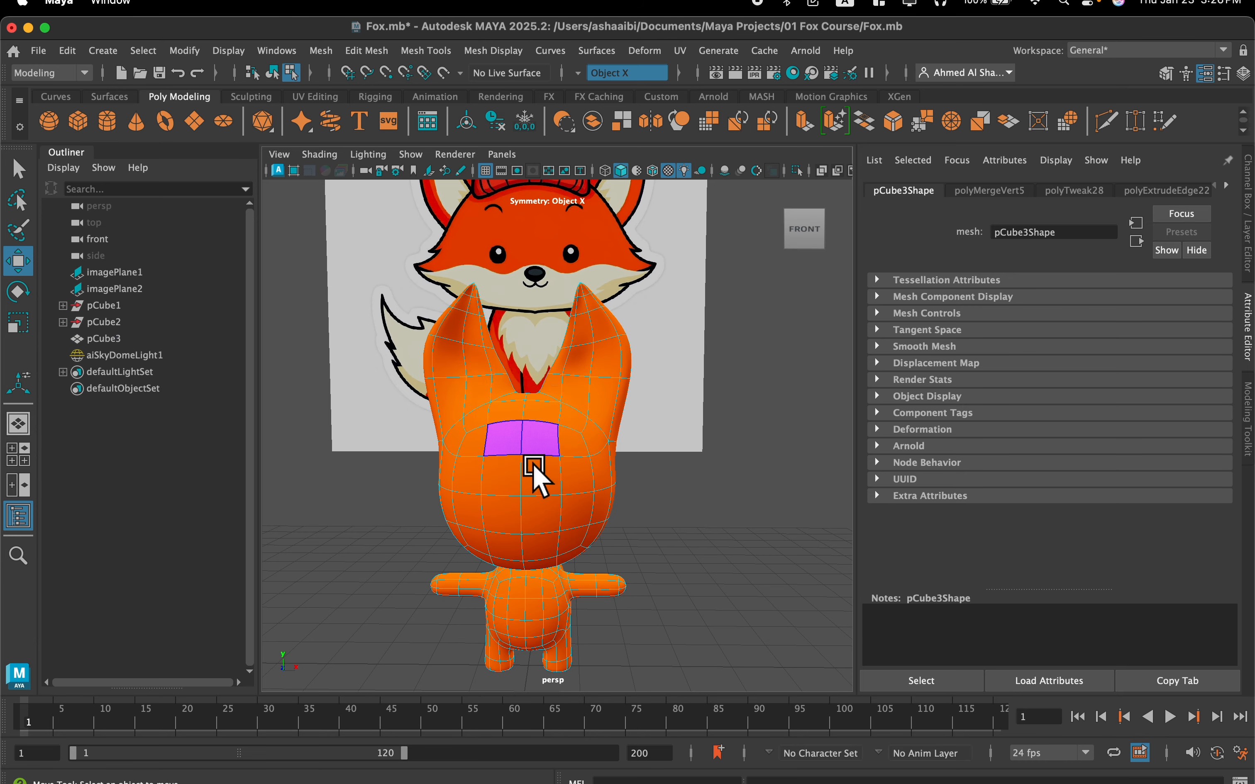
pyautogui.keyDown('alt'); pyautogui.moveTo(533, 467); pyautogui.dragTo(569, 348, button='middle'); pyautogui.keyUp('alt')
pyautogui.scroll(4, 569, 347)
pyautogui.scroll(-5, 572, 341)
pyautogui.scroll(-3, 573, 347)
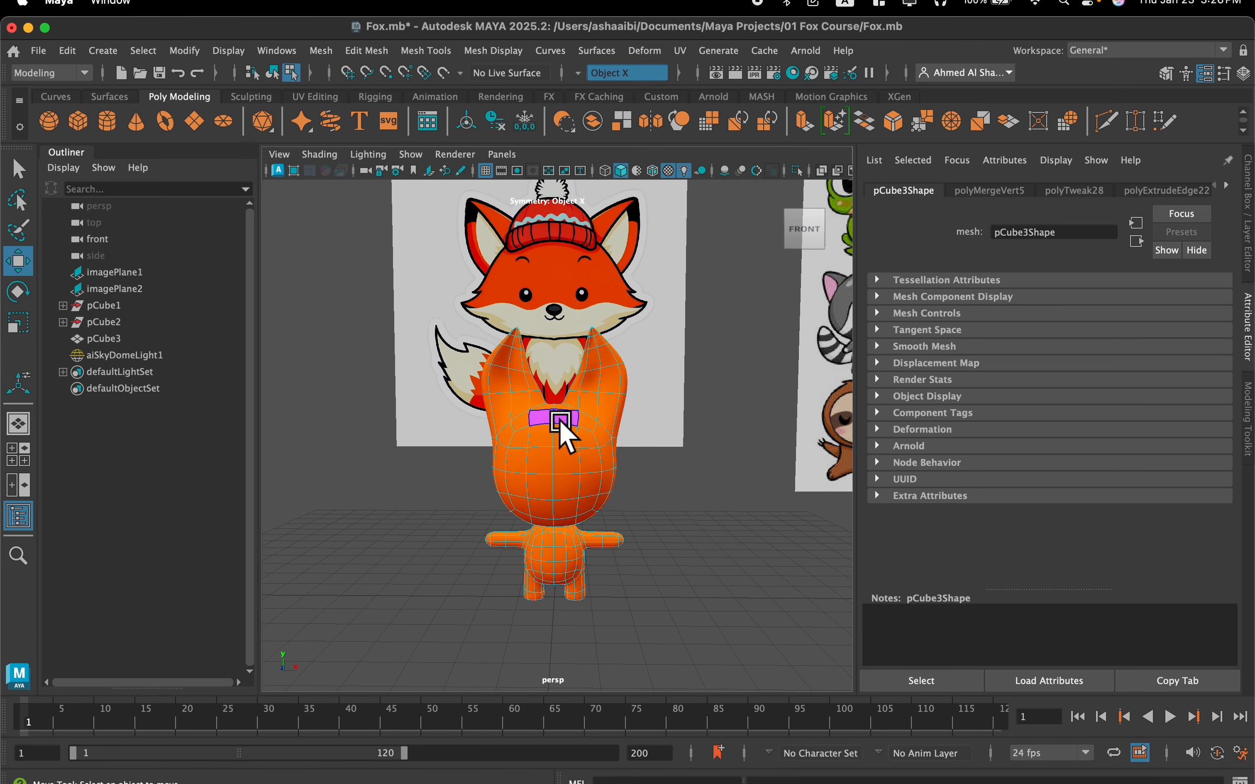
pyautogui.scroll(3, 566, 456)
pyautogui.scroll(-2, 566, 513)
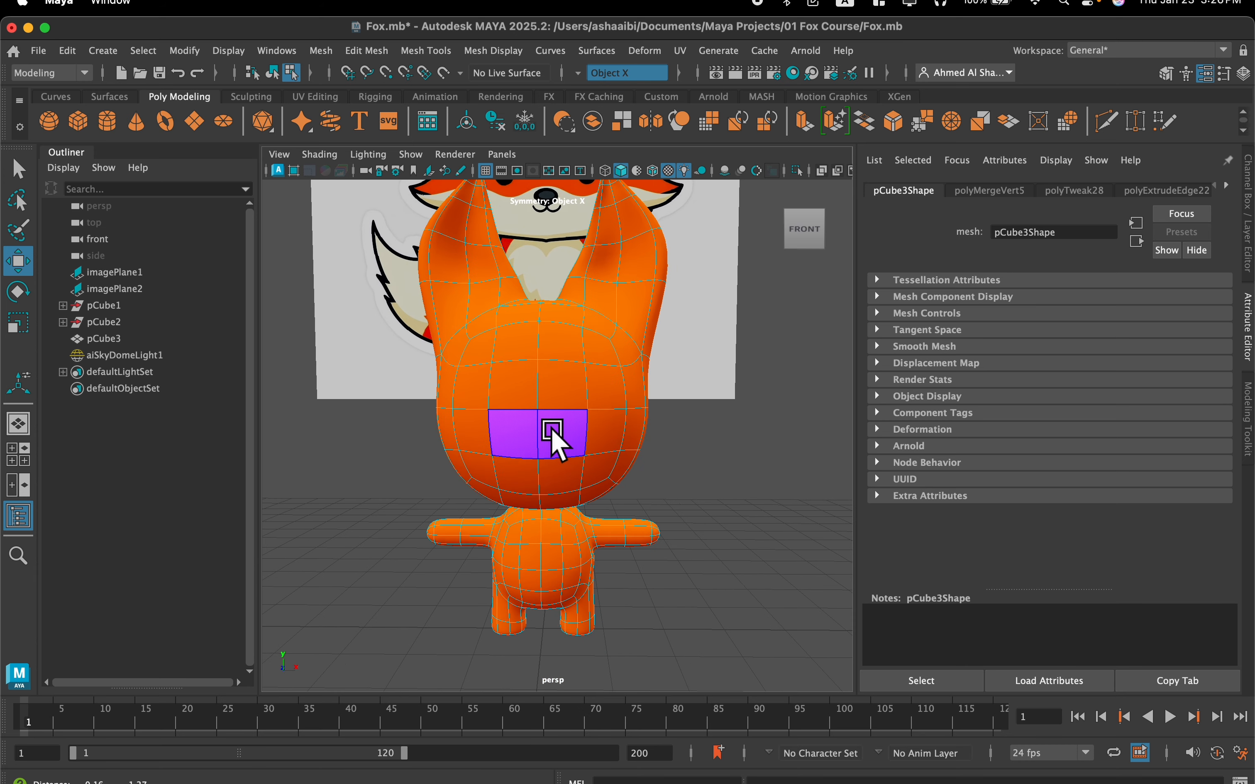
pyautogui.click(566, 441)
pyautogui.keyDown('shift'); pyautogui.click(605, 445); pyautogui.keyUp('shift')
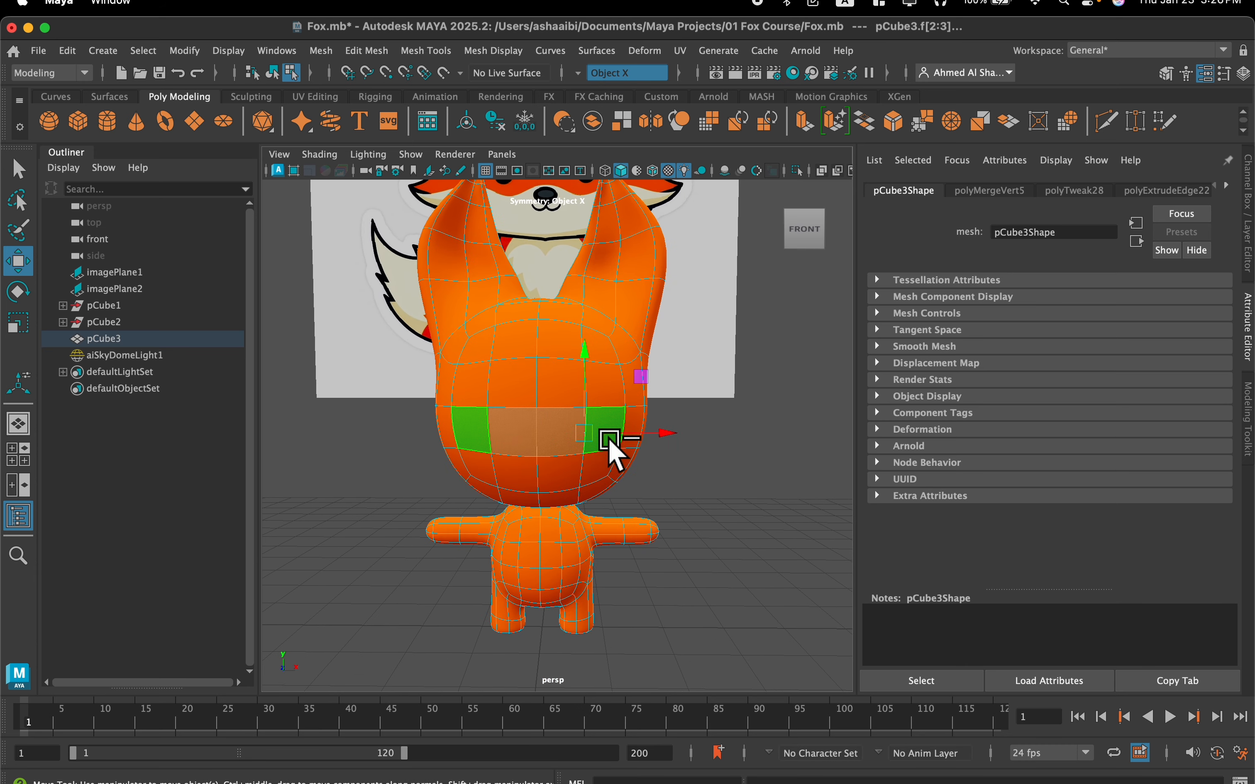
pyautogui.moveTo(559, 293); pyautogui.dragTo(547, 322, button='right')
pyautogui.scroll(5, 577, 348)
pyautogui.keyDown('alt'); pyautogui.moveTo(602, 423); pyautogui.dragTo(534, 421); pyautogui.keyUp('alt')
pyautogui.click(538, 418)
pyautogui.keyDown('alt'); pyautogui.moveTo(621, 476); pyautogui.dragTo(560, 446, button='right'); pyautogui.keyUp('alt')
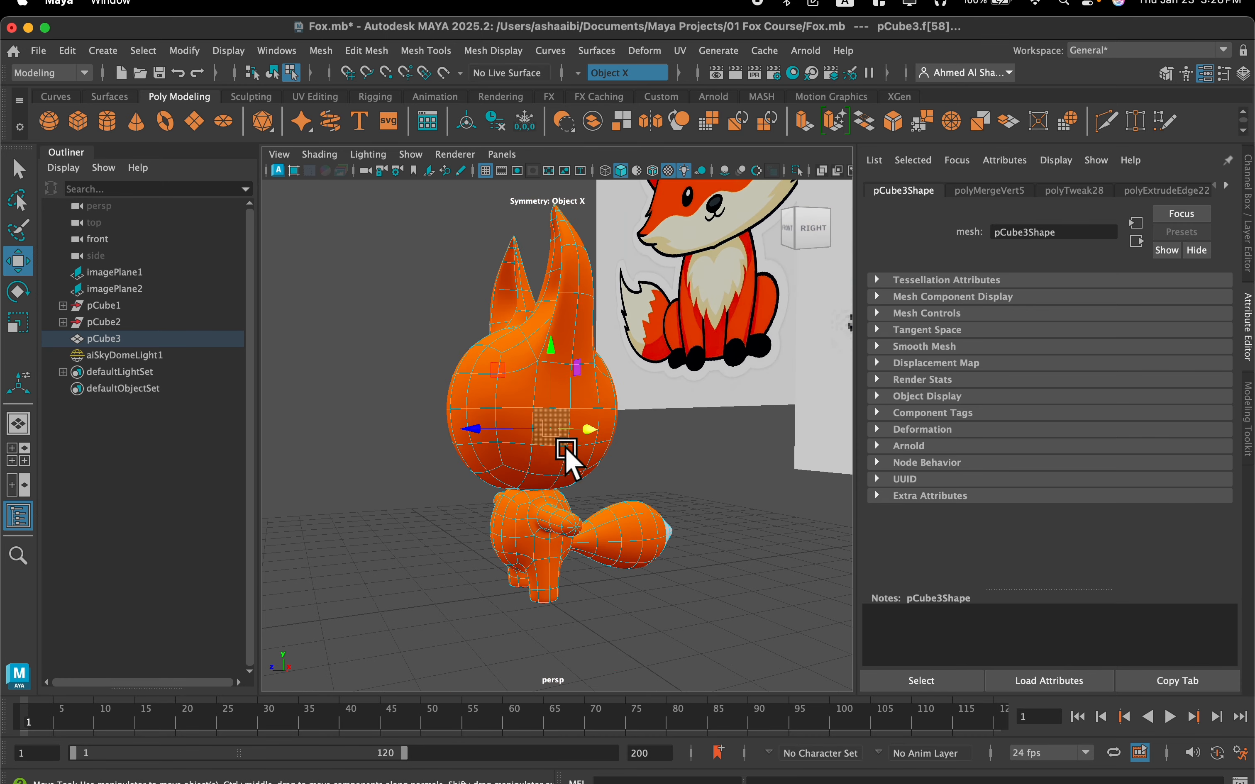
pyautogui.keyDown('alt'); pyautogui.moveTo(560, 445); pyautogui.dragTo(633, 424); pyautogui.keyUp('alt')
pyautogui.keyDown('alt'); pyautogui.moveTo(750, 224); pyautogui.dragTo(542, 480); pyautogui.keyUp('alt')
pyautogui.scroll(4, 568, 417)
pyautogui.keyDown('shift'); pyautogui.click(504, 490); pyautogui.keyUp('shift')
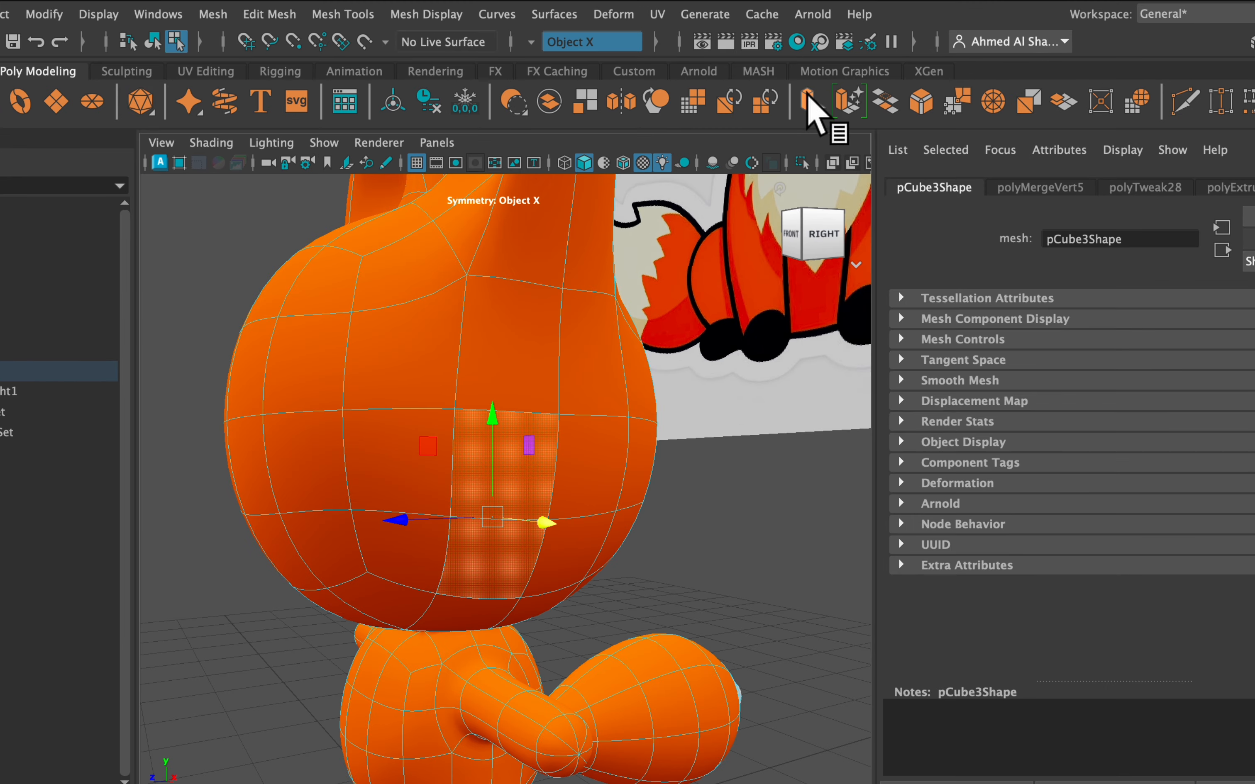
# Try to extrude the cheek faces by 0.378 with Keep Faces Together off and scale them with the Scale tool, and undo the extrusion
pyautogui.click(808, 101)
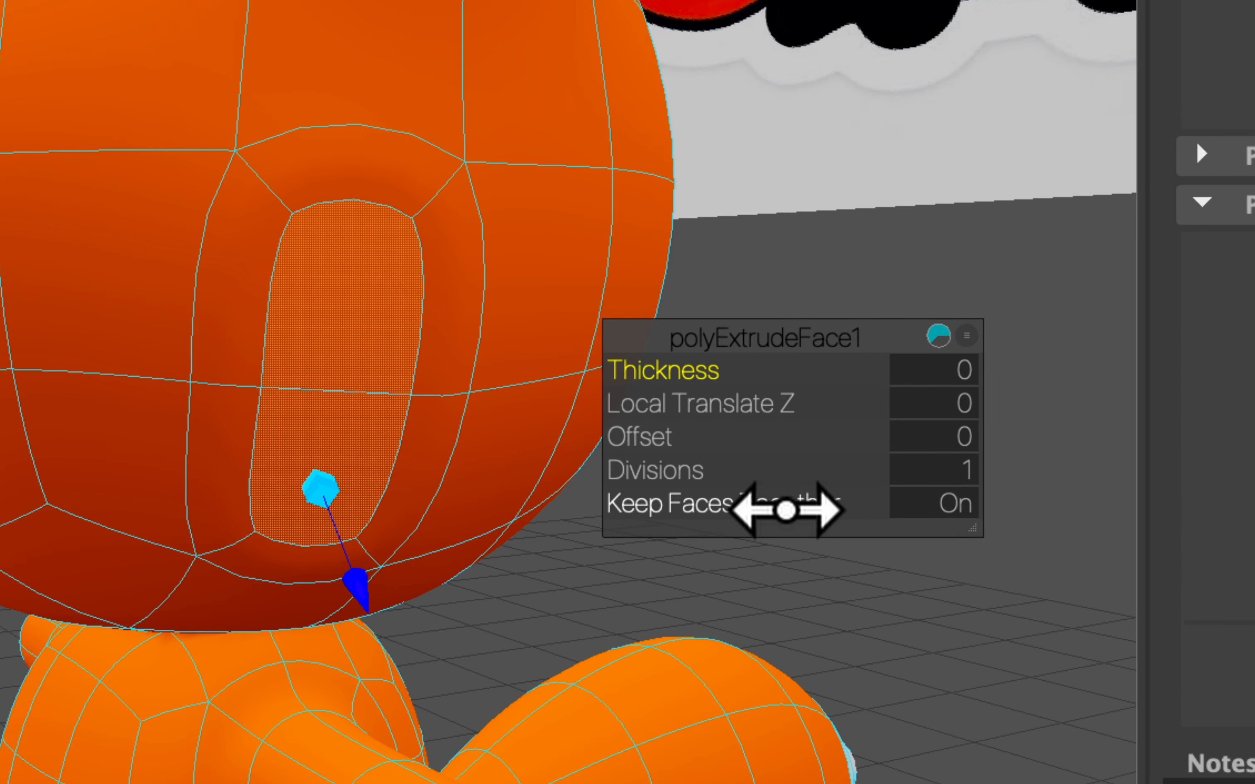
pyautogui.click(750, 512)
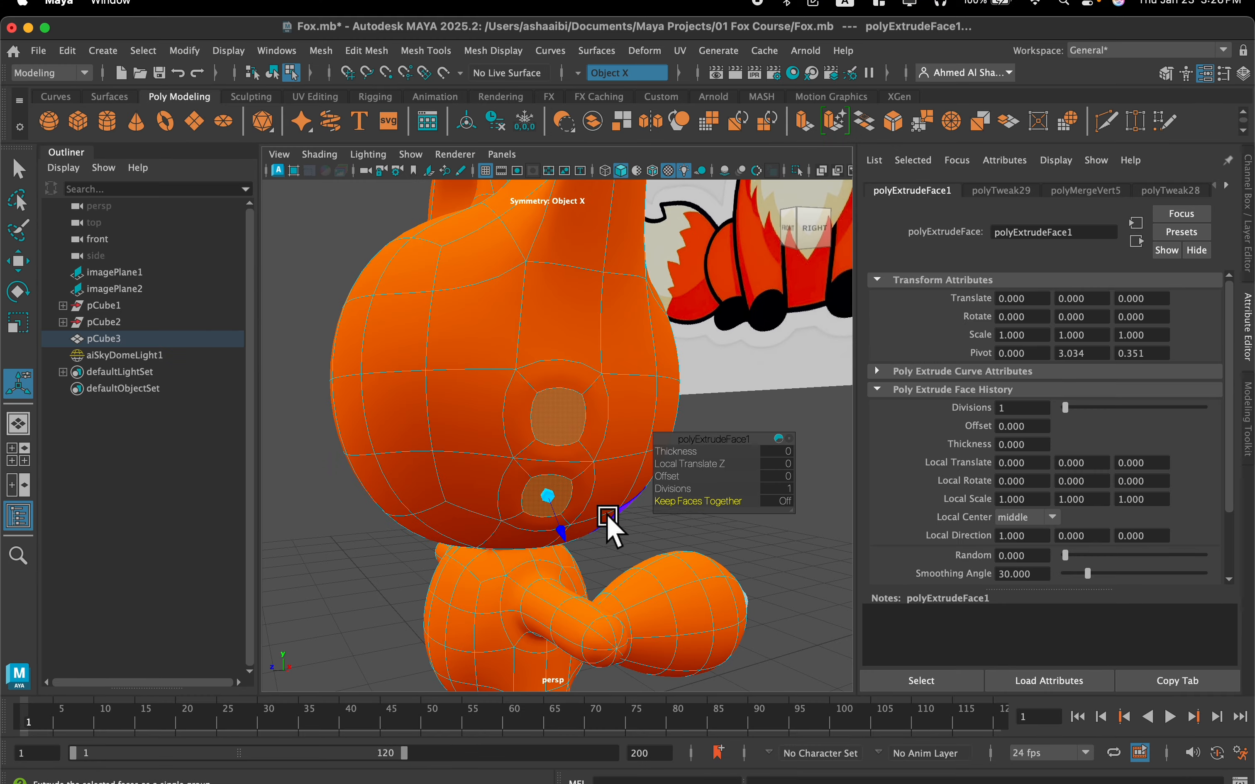
pyautogui.keyDown('alt'); pyautogui.moveTo(608, 519); pyautogui.dragTo(568, 491); pyautogui.keyUp('alt')
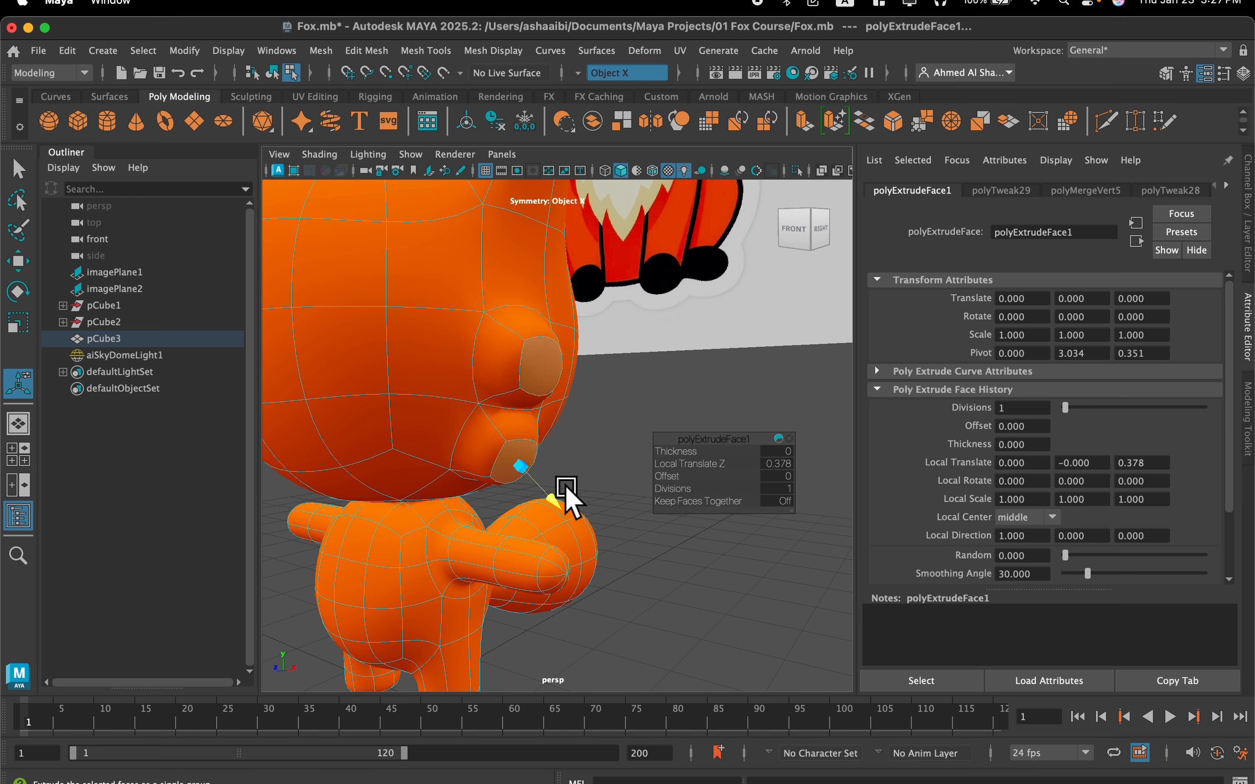
pyautogui.press('r')
pyautogui.moveTo(527, 417); pyautogui.dragTo(519, 426)
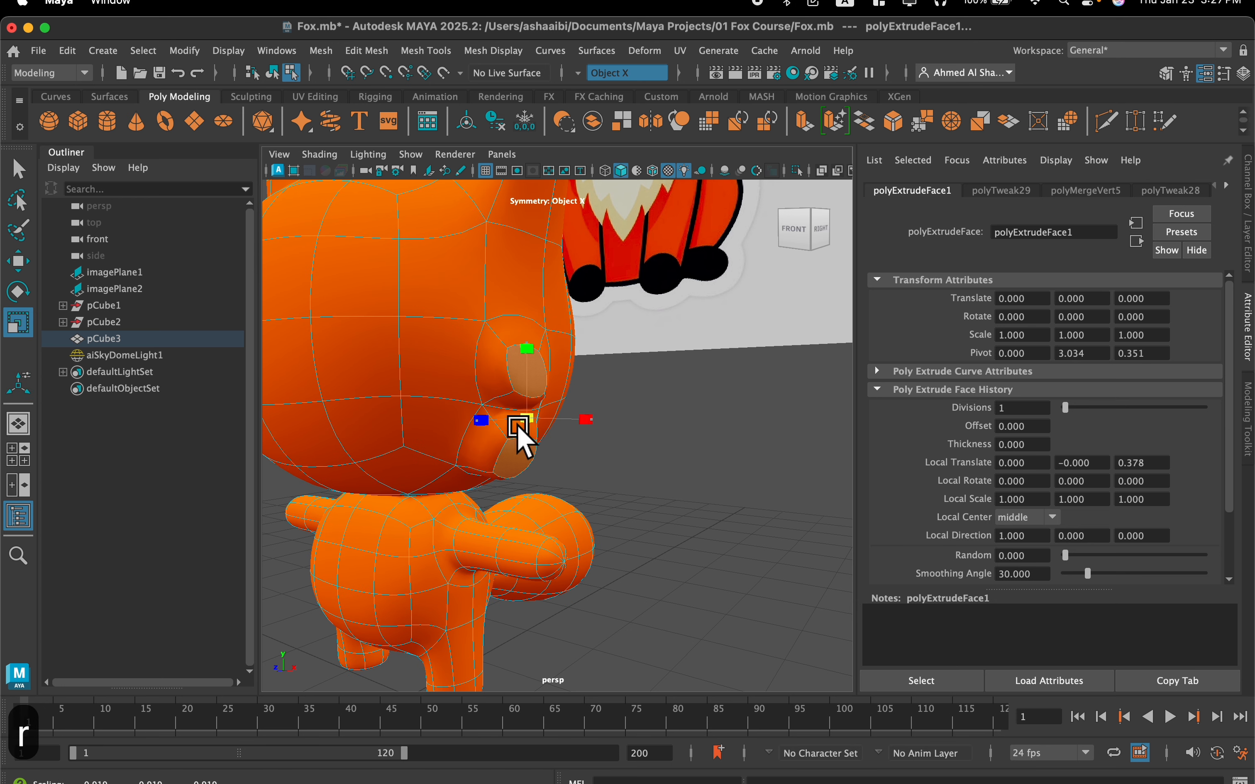
pyautogui.press('super+z')
pyautogui.press('super+z')
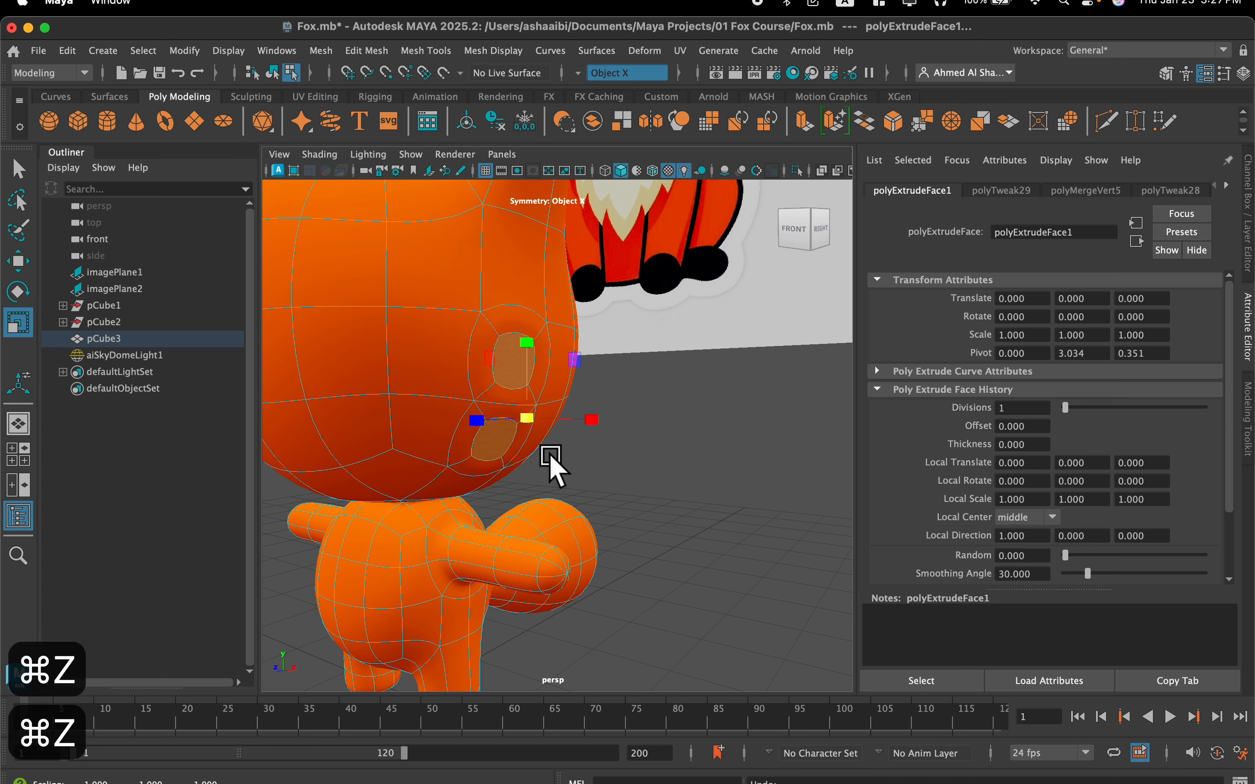
pyautogui.press('super+z')
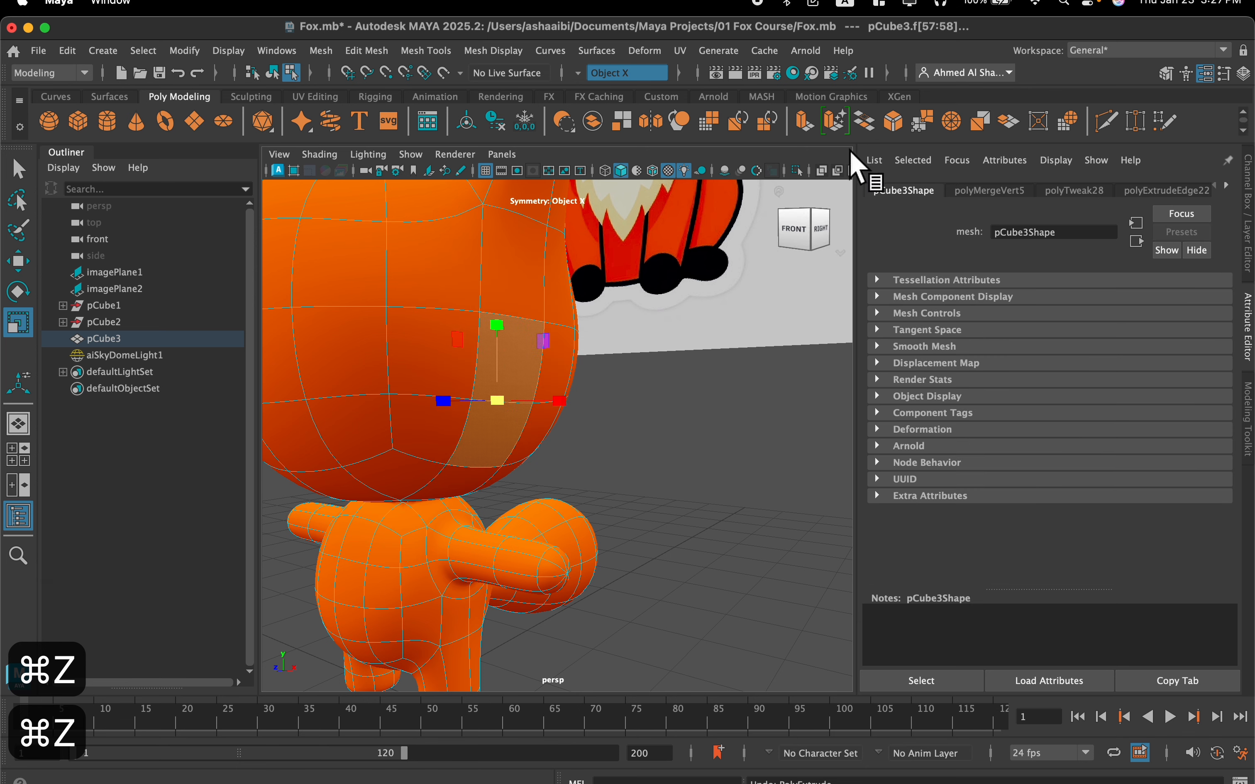
# Extrude the cheek faces with Keep Faces Together off, Local Translate Z 0.364 and Local Scale 0.196 to form pointed tufts
pyautogui.click(804, 122)
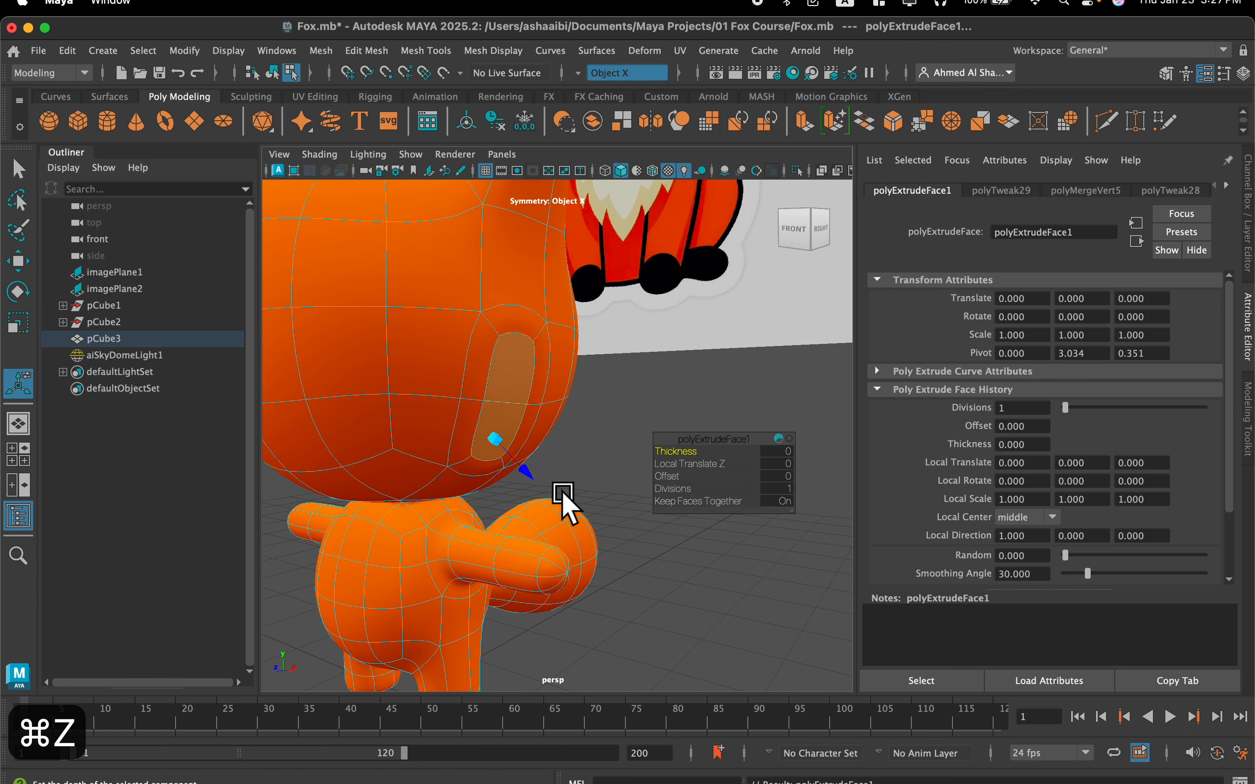
pyautogui.click(711, 502)
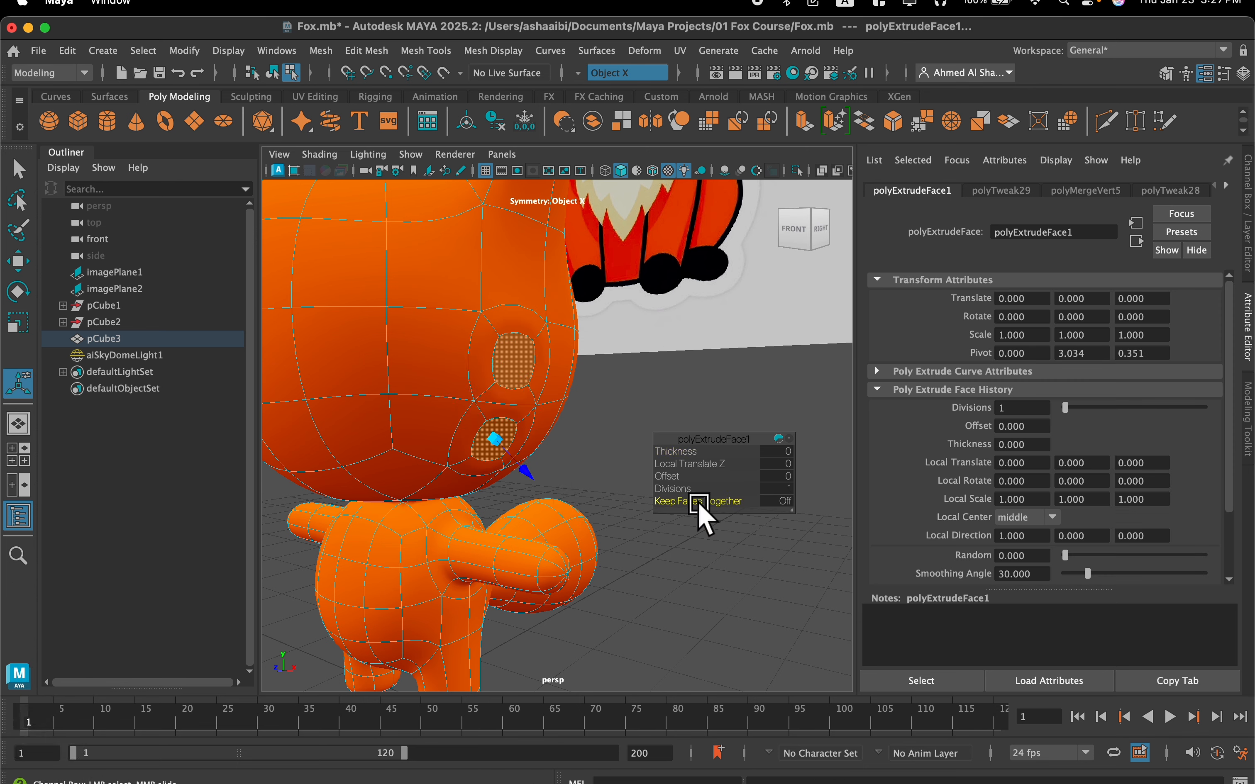
pyautogui.moveTo(540, 478)
pyautogui.mouseDown()
pyautogui.moveTo(552, 485)
pyautogui.moveTo(507, 463)
pyautogui.moveTo(627, 482)
pyautogui.moveTo(588, 454)
pyautogui.moveTo(532, 486)
pyautogui.mouseUp()
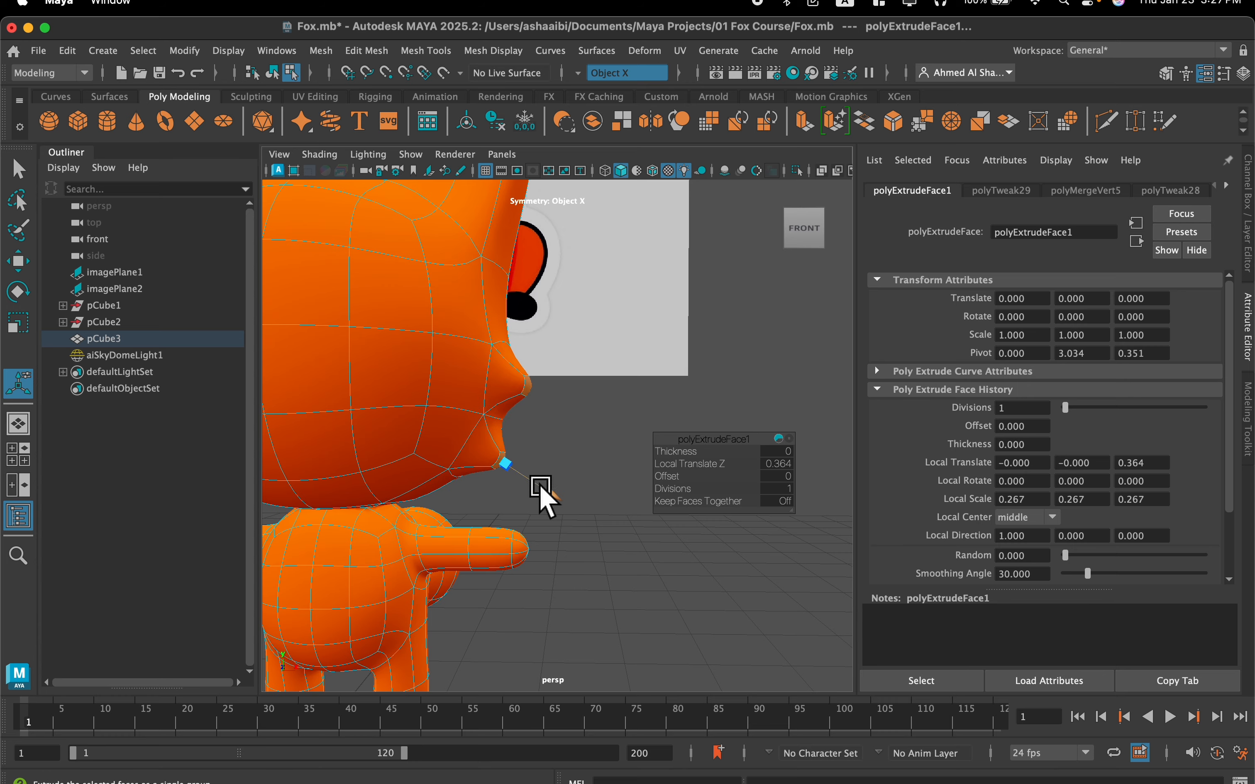
pyautogui.keyDown('alt'); pyautogui.moveTo(505, 479); pyautogui.dragTo(534, 474); pyautogui.keyUp('alt')
pyautogui.scroll(5, 529, 467)
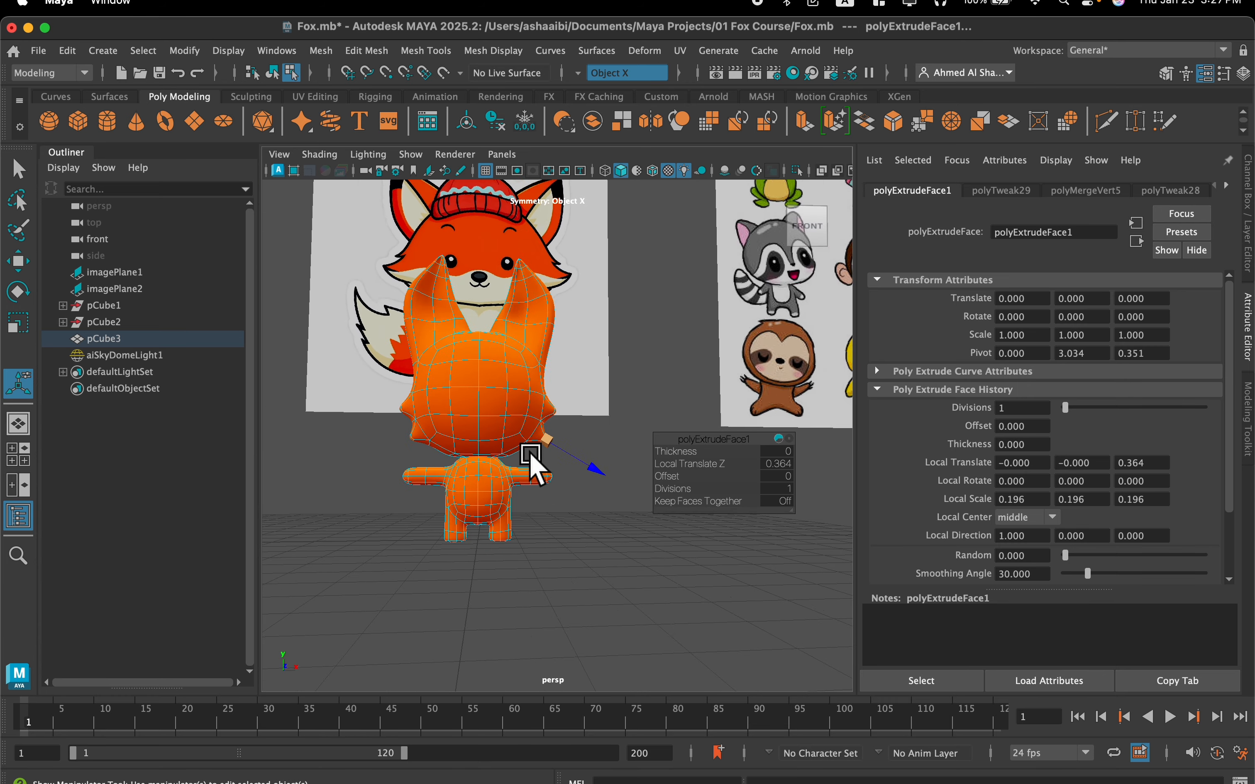
# Switch to vertex selection, select the tip vertices of the upper cheek tufts and move them slightly upward
pyautogui.keyDown('alt'); pyautogui.moveTo(534, 485); pyautogui.dragTo(577, 430); pyautogui.keyUp('alt')
pyautogui.rightClick(562, 376)
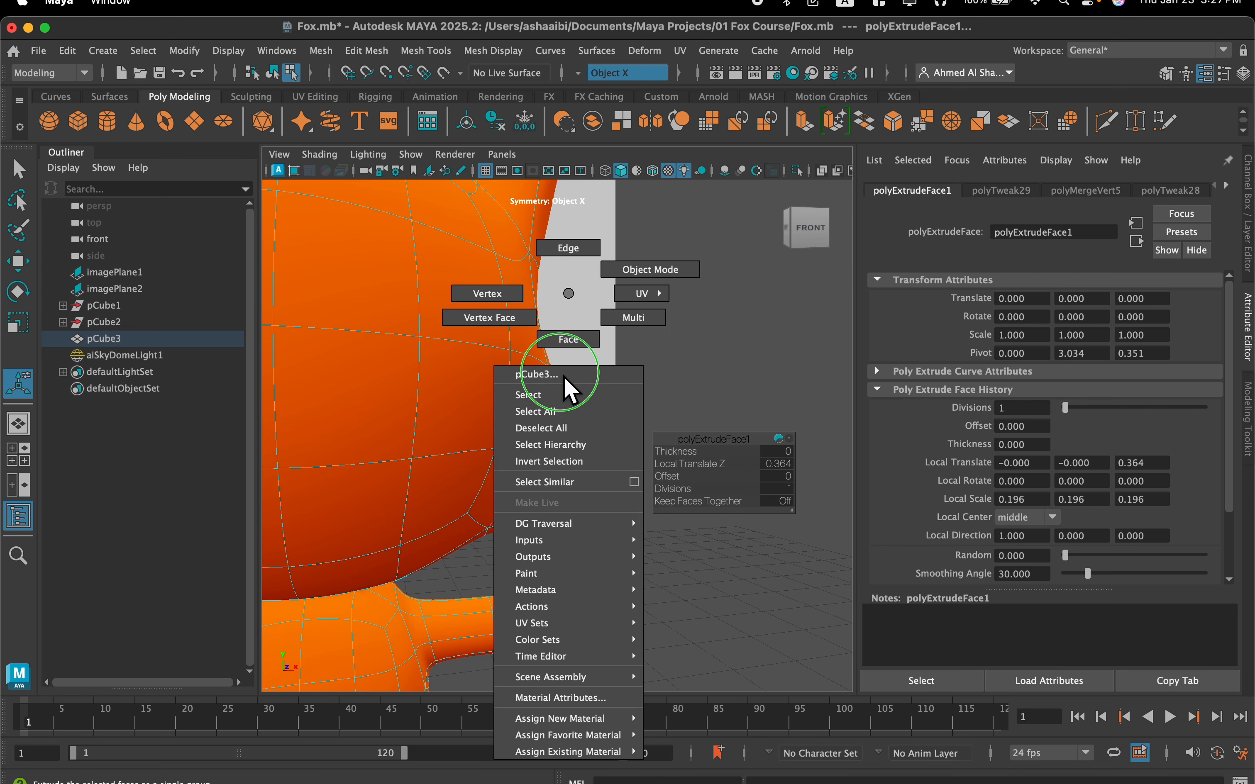
pyautogui.click(531, 303)
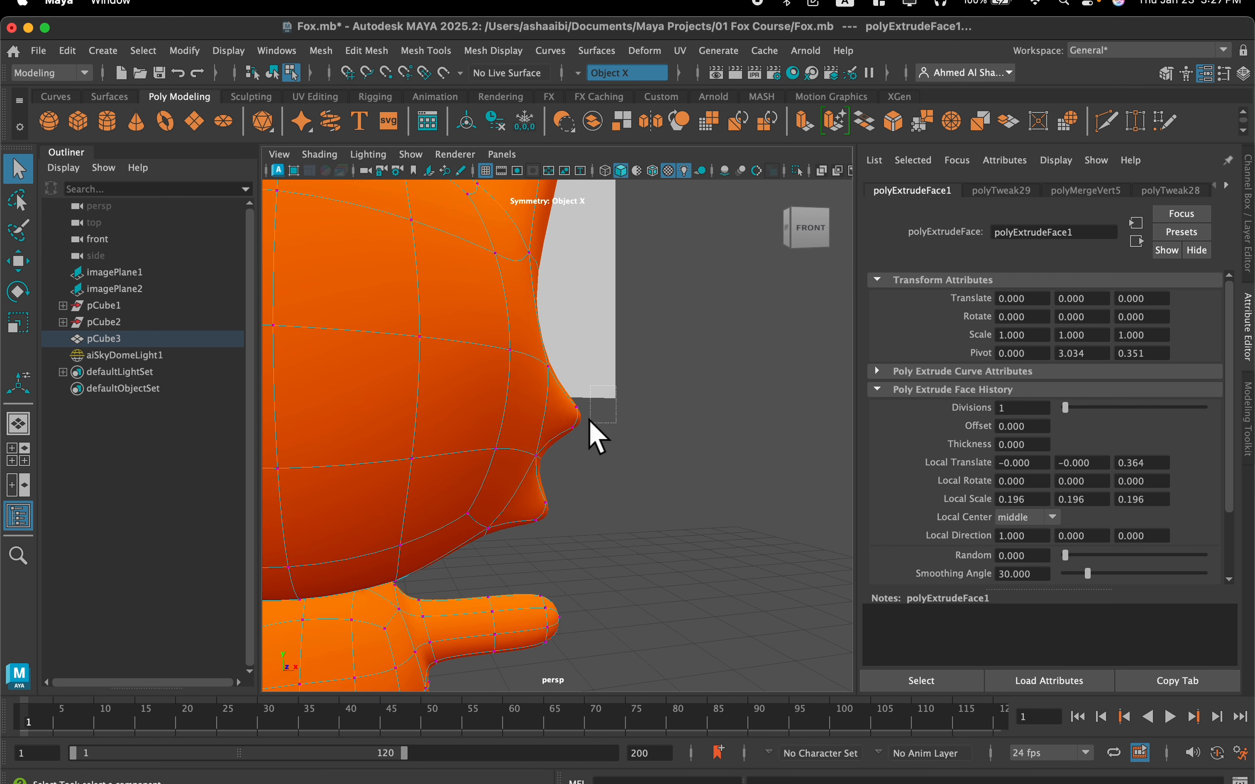
pyautogui.moveTo(564, 445); pyautogui.dragTo(565, 444)
pyautogui.press('w')
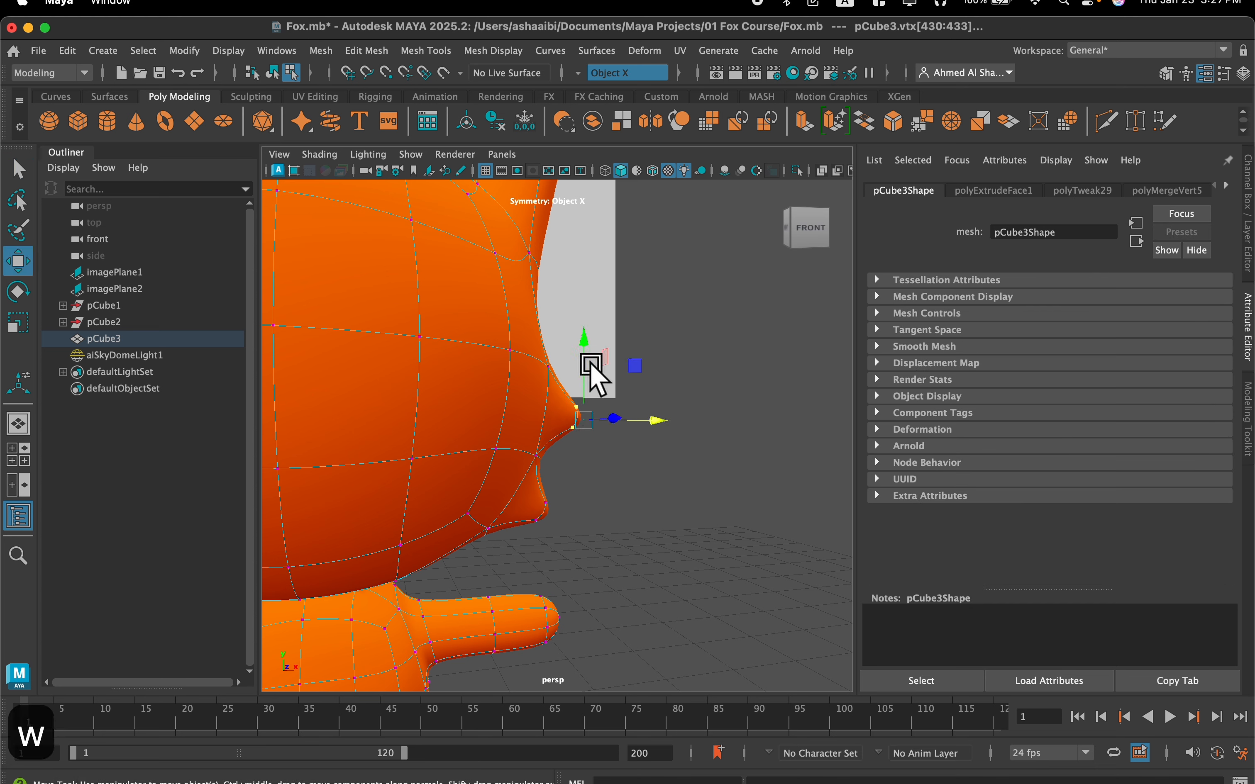
pyautogui.click(602, 375)
pyautogui.moveTo(611, 399); pyautogui.dragTo(562, 440)
pyautogui.moveTo(584, 366); pyautogui.dragTo(587, 358)
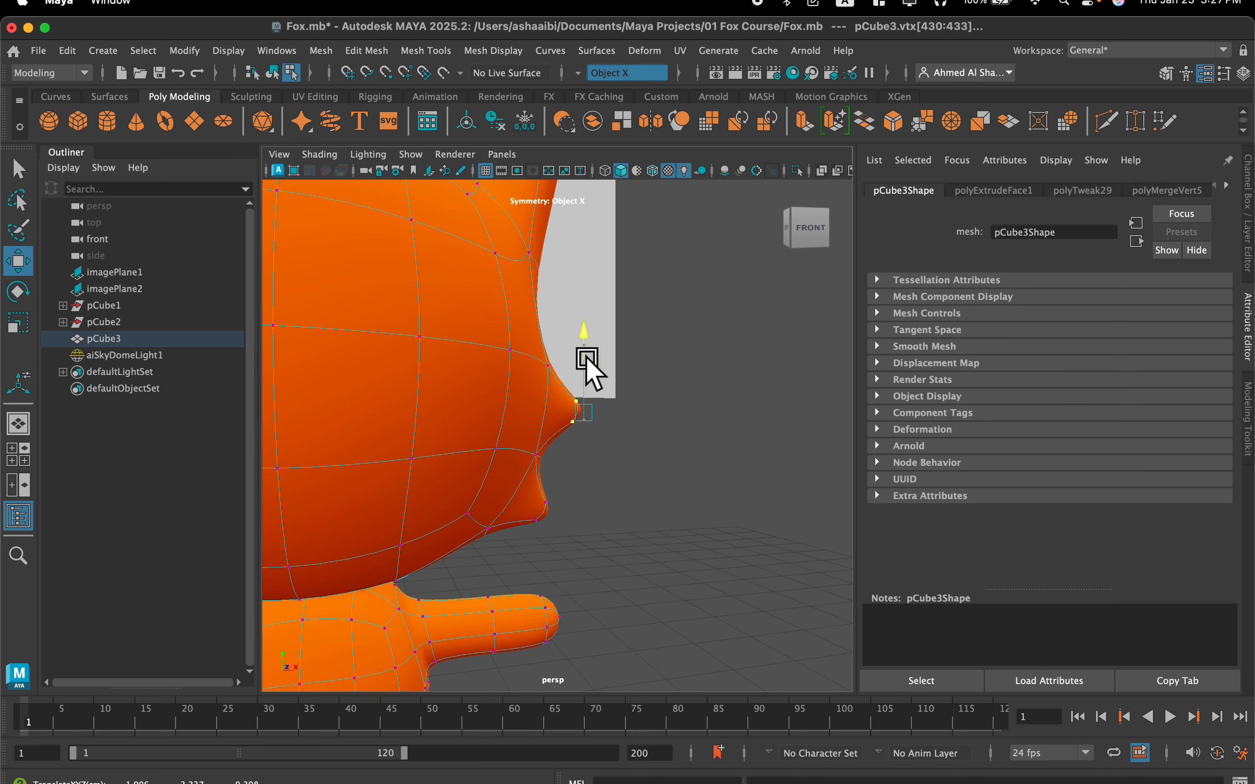
pyautogui.scroll(-5, 586, 389)
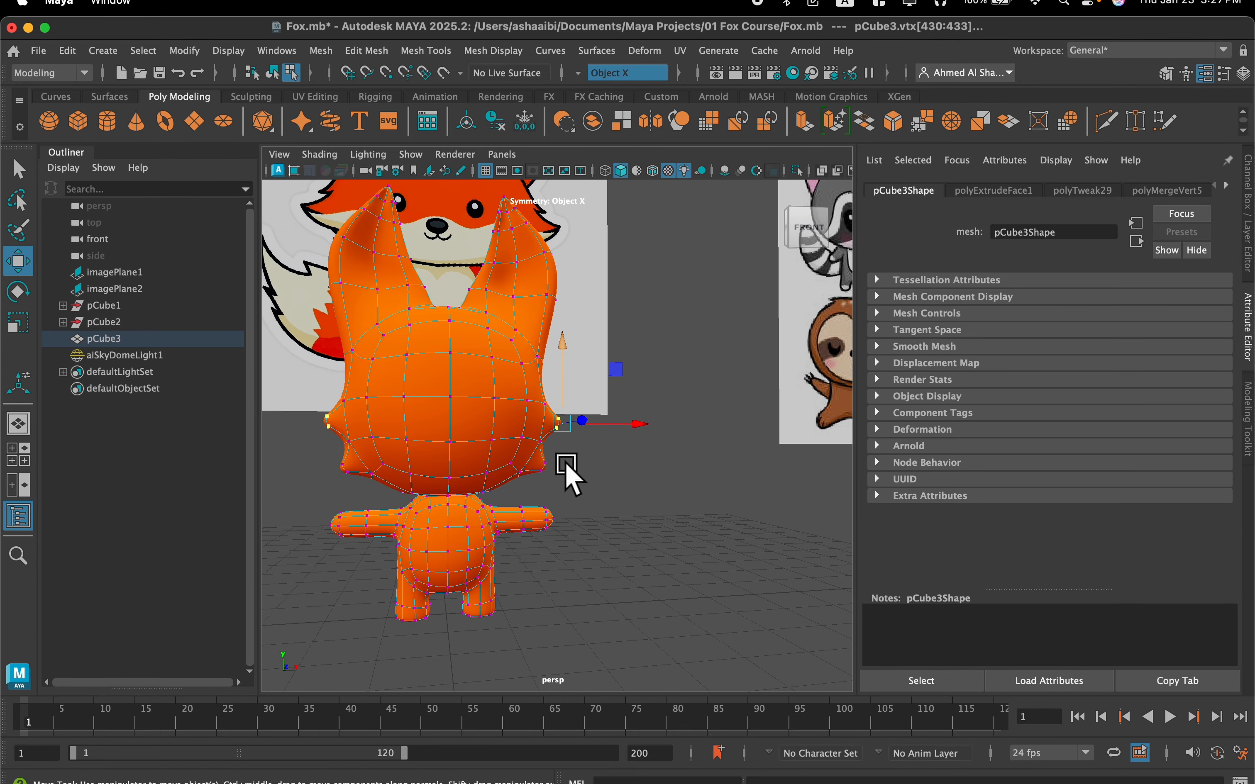
# Switch to face selection and select the two rows of faces across the lower front of the head, including the cheek tufts
pyautogui.keyDown('alt'); pyautogui.moveTo(564, 460); pyautogui.dragTo(658, 502, button='middle'); pyautogui.keyUp('alt')
pyautogui.scroll(2, 657, 501)
pyautogui.moveTo(584, 293); pyautogui.dragTo(575, 340, button='right')
pyautogui.click(584, 470)
pyautogui.scroll(-2, 587, 469)
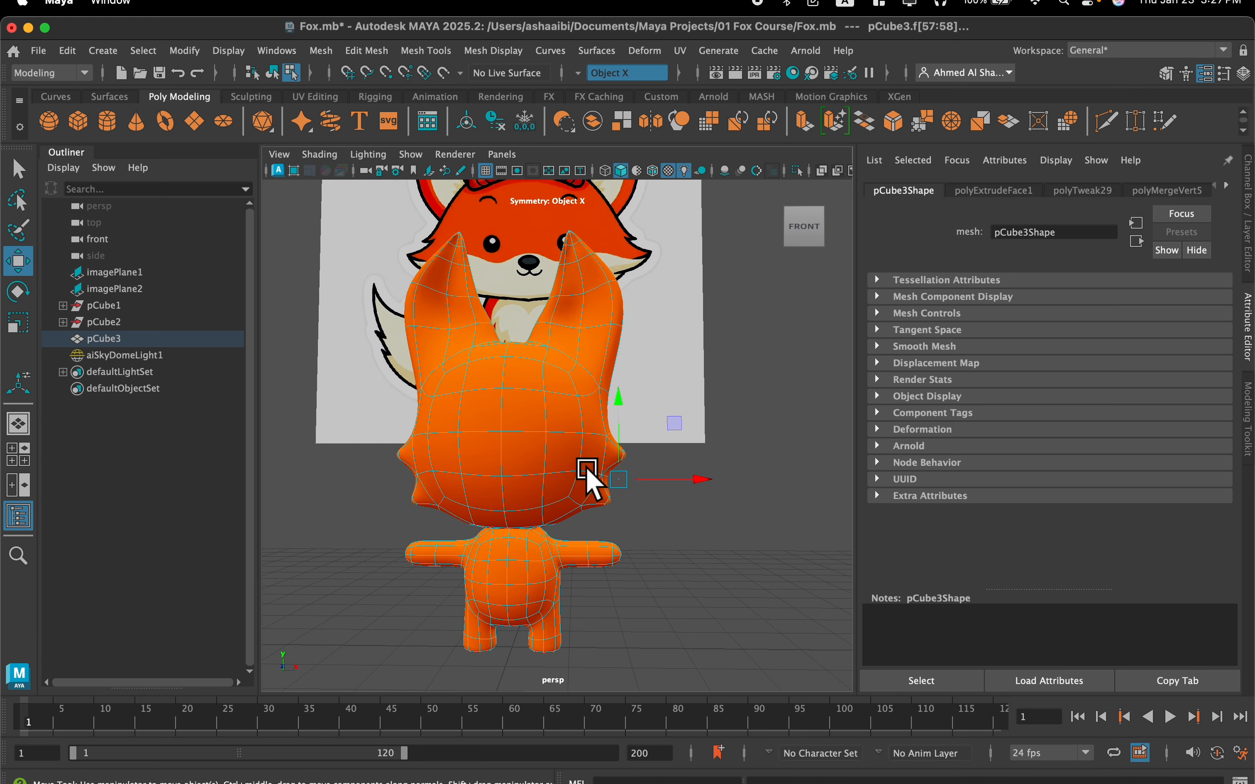
pyautogui.scroll(2, 584, 469)
pyautogui.scroll(4, 594, 476)
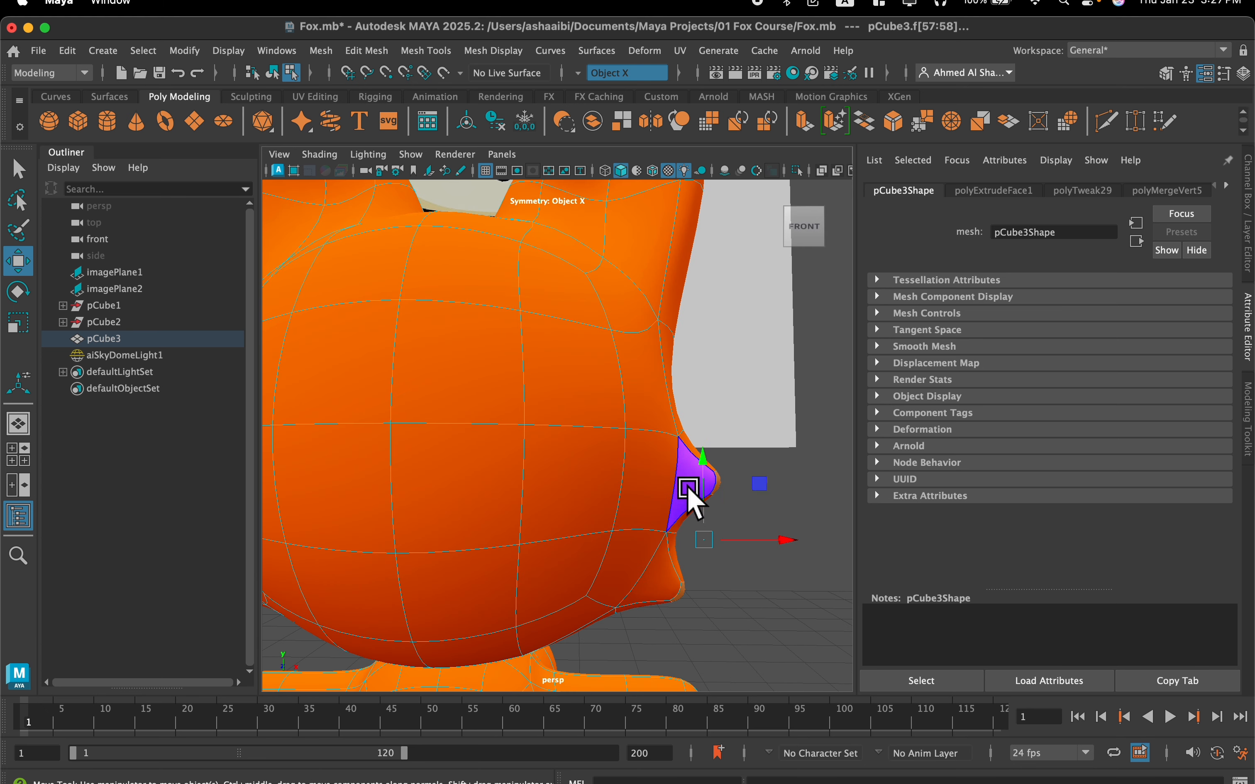
pyautogui.keyDown('shift'); pyautogui.click(665, 578); pyautogui.keyUp('shift')
pyautogui.keyDown('shift'); pyautogui.click(628, 480); pyautogui.keyUp('shift')
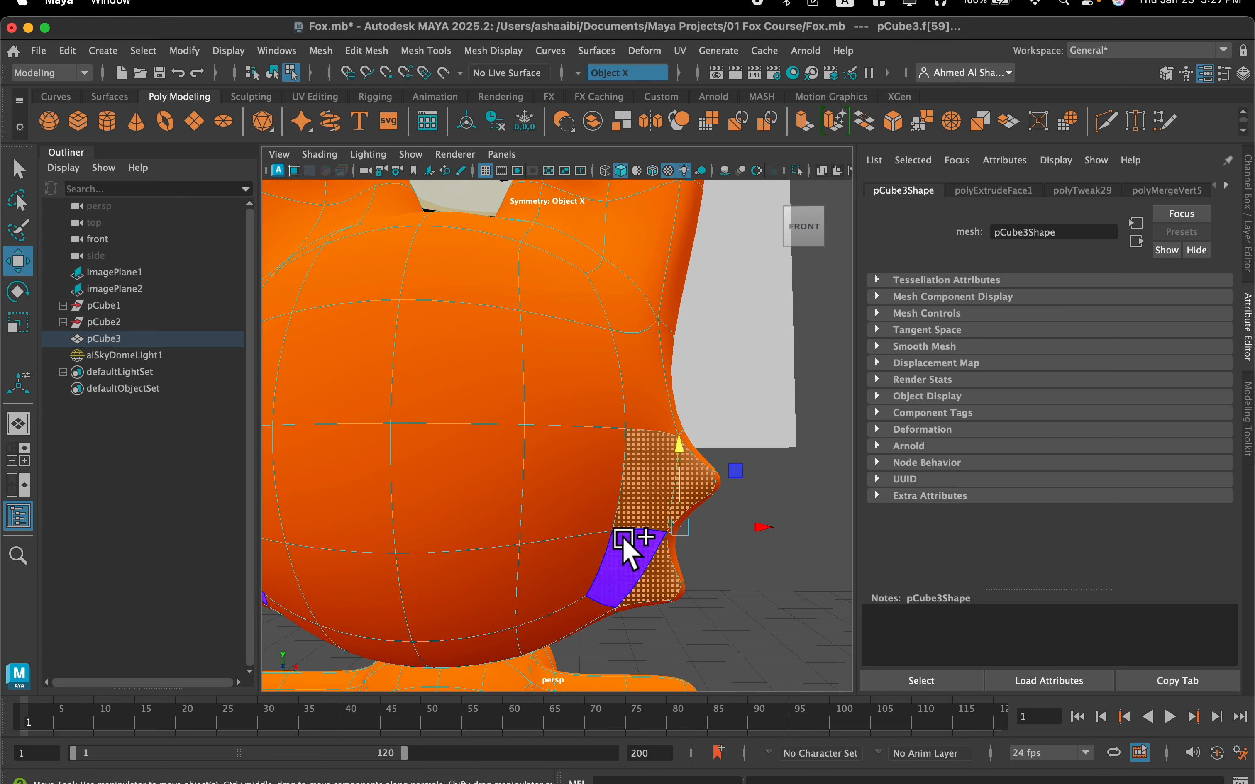
pyautogui.keyDown('shift'); pyautogui.click(622, 539); pyautogui.keyUp('shift')
pyautogui.keyDown('shift'); pyautogui.click(561, 484); pyautogui.keyUp('shift')
pyautogui.keyDown('shift'); pyautogui.click(474, 505); pyautogui.keyUp('shift')
pyautogui.keyDown('shift'); pyautogui.click(468, 592); pyautogui.keyUp('shift')
pyautogui.keyDown('shift'); pyautogui.click(536, 590); pyautogui.keyUp('shift')
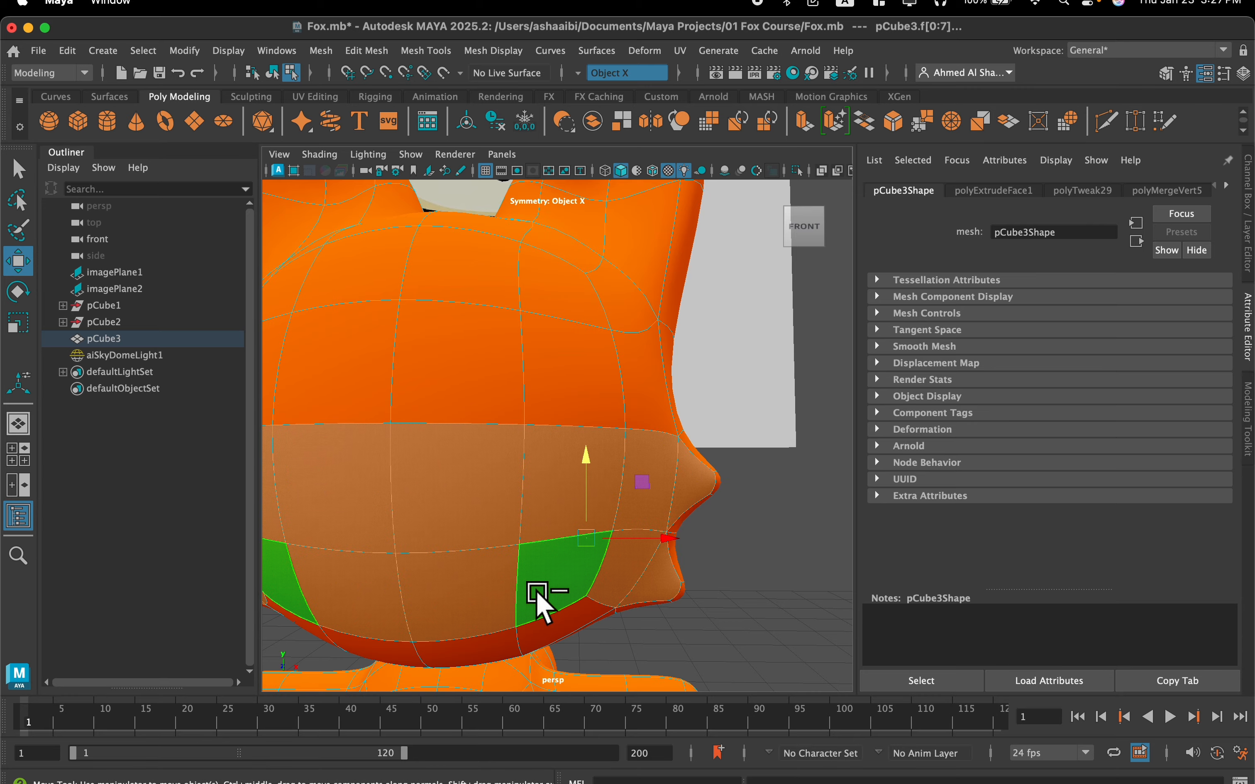
# Add the narrow chin faces just above the neck to the face selection
pyautogui.scroll(-3, 550, 573)
pyautogui.keyDown('alt'); pyautogui.moveTo(550, 572); pyautogui.dragTo(555, 473, button='middle'); pyautogui.keyUp('alt')
pyautogui.keyDown('alt'); pyautogui.moveTo(557, 468); pyautogui.dragTo(527, 493); pyautogui.keyUp('alt')
pyautogui.scroll(8, 527, 493)
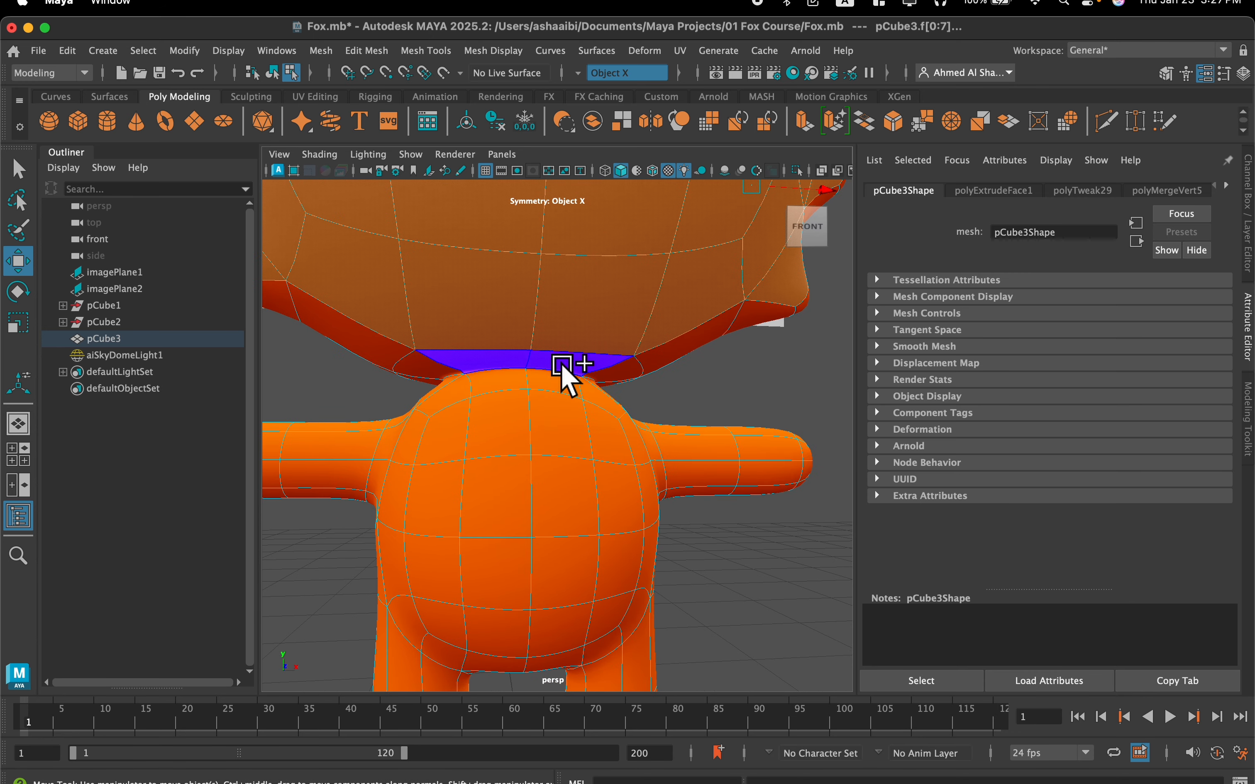
pyautogui.keyDown('shift'); pyautogui.click(562, 366); pyautogui.keyUp('shift')
# Add the front belly faces from the neck down to the lower torso to the selection, leaving the outer shoulder faces out
pyautogui.keyDown('shift'); pyautogui.click(554, 384); pyautogui.keyUp('shift')
pyautogui.keyDown('shift'); pyautogui.click(561, 415); pyautogui.keyUp('shift')
pyautogui.keyDown('shift'); pyautogui.click(579, 432); pyautogui.keyUp('shift')
pyautogui.keyDown('shift'); pyautogui.click(602, 442); pyautogui.keyUp('shift')
pyautogui.keyDown('shift'); pyautogui.click(619, 496); pyautogui.keyUp('shift')
pyautogui.keyDown('shift'); pyautogui.click(598, 618); pyautogui.keyUp('shift')
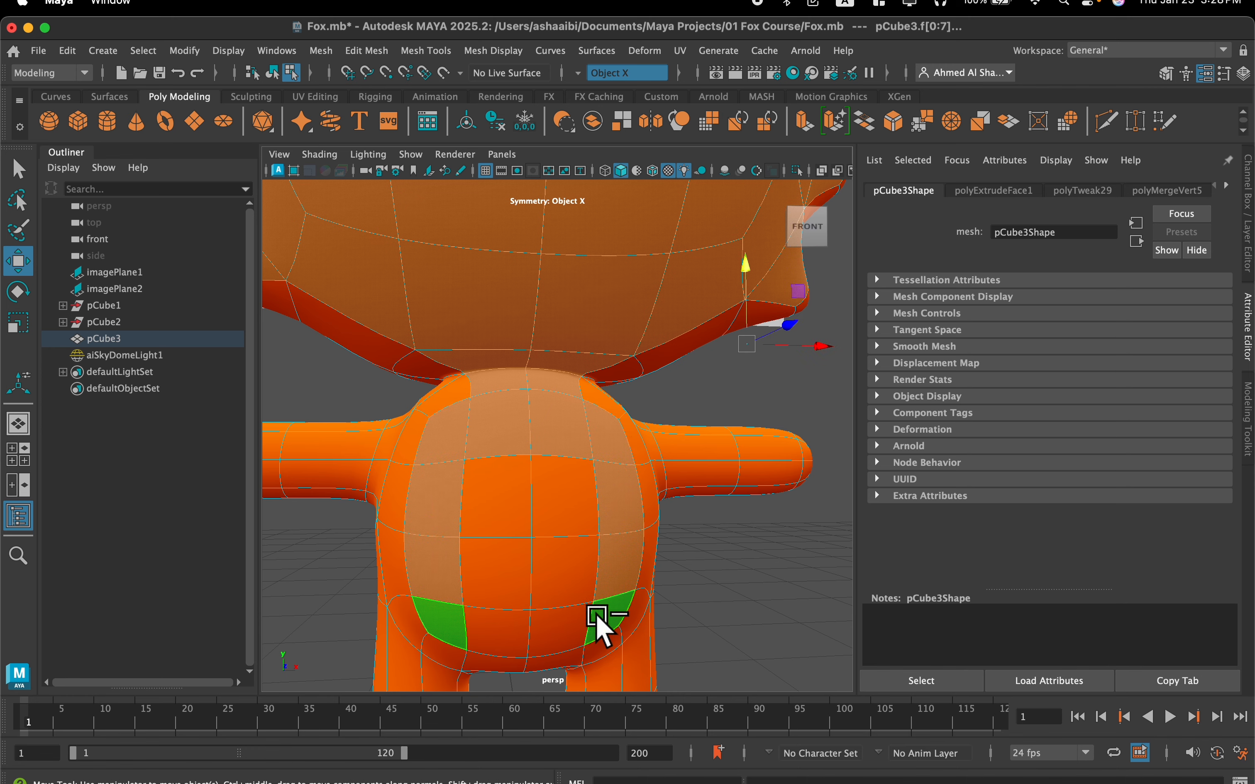
pyautogui.keyDown('shift'); pyautogui.click(572, 624); pyautogui.keyUp('shift')
pyautogui.keyDown('shift'); pyautogui.click(563, 569); pyautogui.keyUp('shift')
pyautogui.keyDown('shift'); pyautogui.click(565, 503); pyautogui.keyUp('shift')
pyautogui.scroll(-3, 615, 534)
pyautogui.scroll(-5, 615, 535)
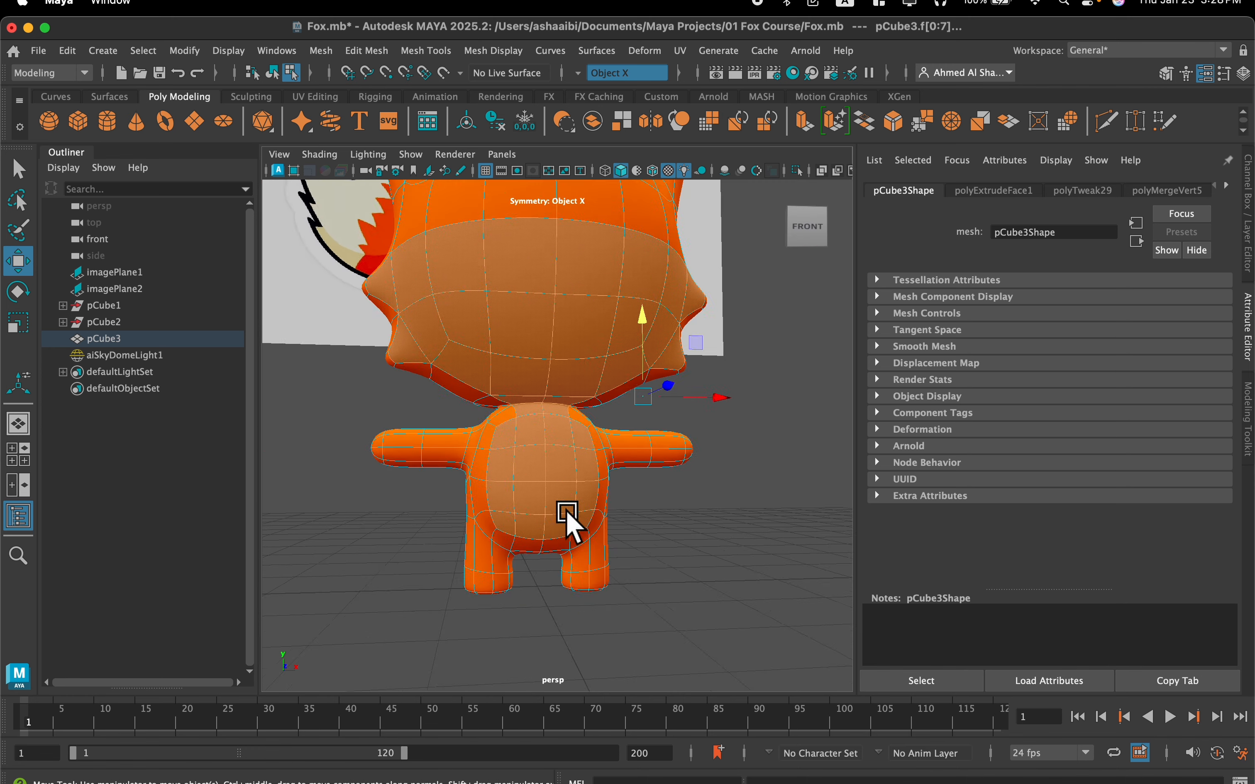
# Duplicate the selected lower-face and belly faces as a separate surface with Keep Faces Together on, and turn on smooth preview
pyautogui.moveTo(565, 516)
pyautogui.keyDown('alt'); pyautogui.mouseDown()
pyautogui.moveTo(552, 513)
pyautogui.moveTo(627, 519)
pyautogui.moveTo(560, 518)
pyautogui.mouseUp(); pyautogui.keyUp('alt')
pyautogui.scroll(3, 571, 402)
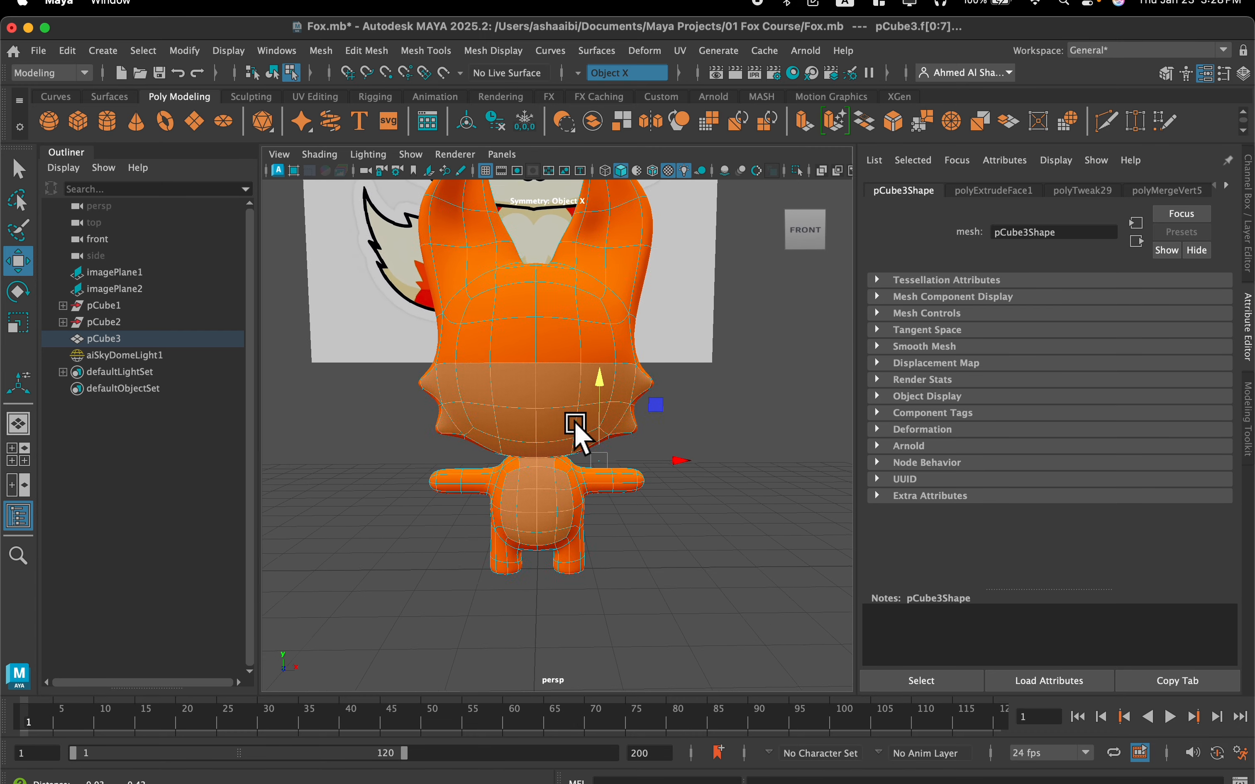
pyautogui.scroll(4, 570, 407)
pyautogui.keyDown('alt'); pyautogui.moveTo(566, 415); pyautogui.dragTo(554, 423); pyautogui.keyUp('alt')
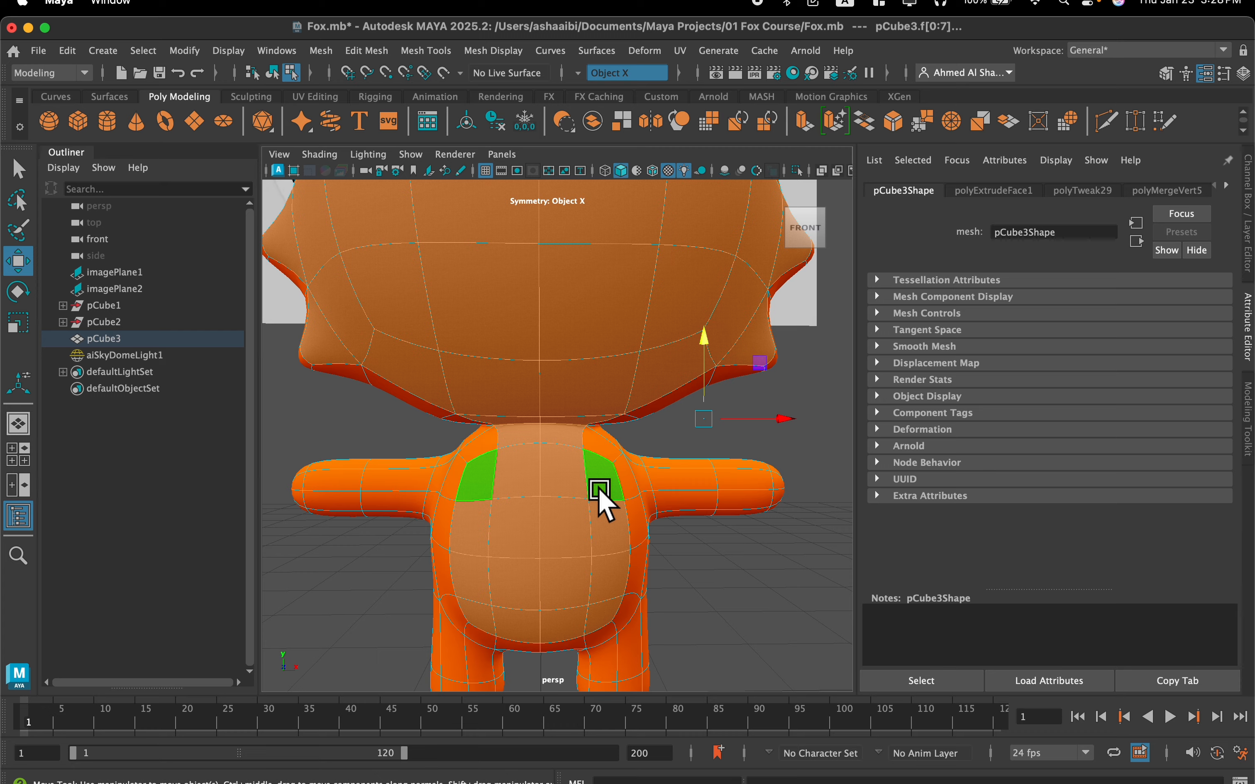
pyautogui.scroll(3, 598, 489)
pyautogui.moveTo(591, 488)
pyautogui.keyDown('alt'); pyautogui.mouseDown()
pyautogui.moveTo(572, 490)
pyautogui.moveTo(584, 452)
pyautogui.moveTo(602, 469)
pyautogui.mouseUp(); pyautogui.keyUp('alt')
pyautogui.press('super+z')
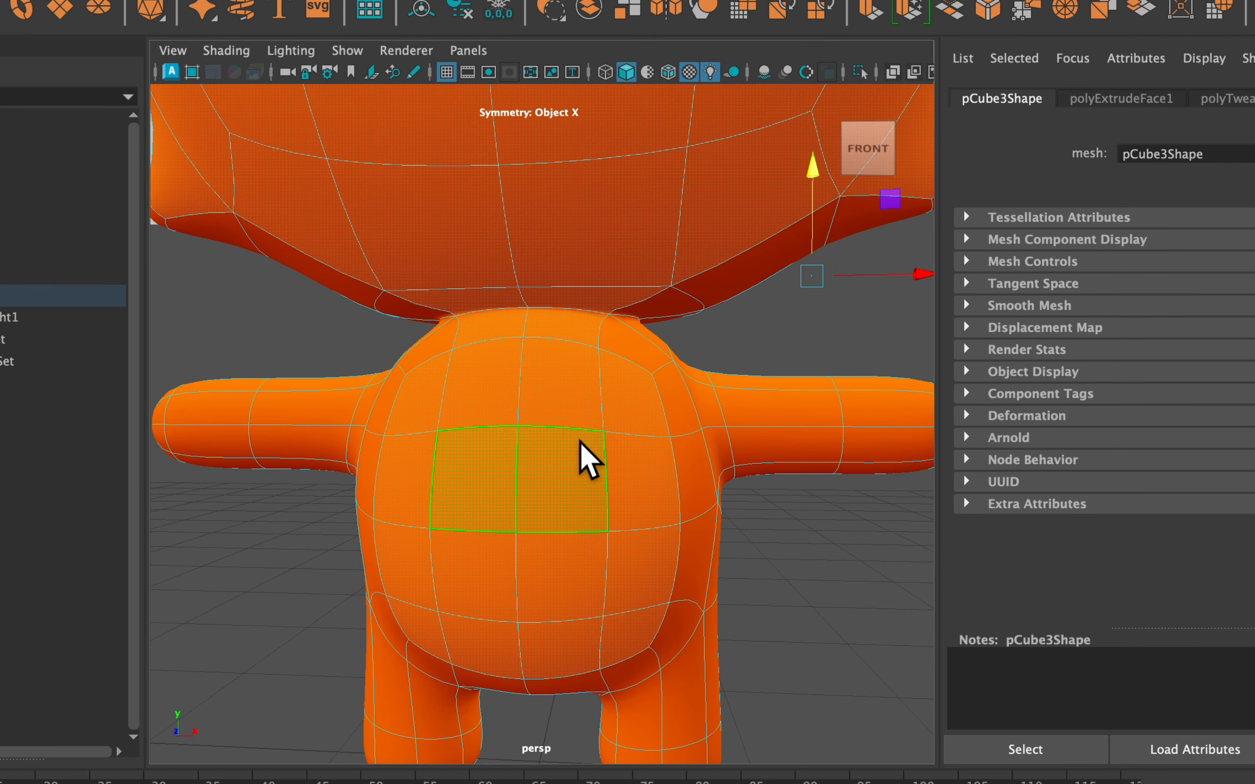
pyautogui.keyDown('shift'); pyautogui.moveTo(580, 299); pyautogui.dragTo(570, 760, button='right'); pyautogui.keyUp('shift')
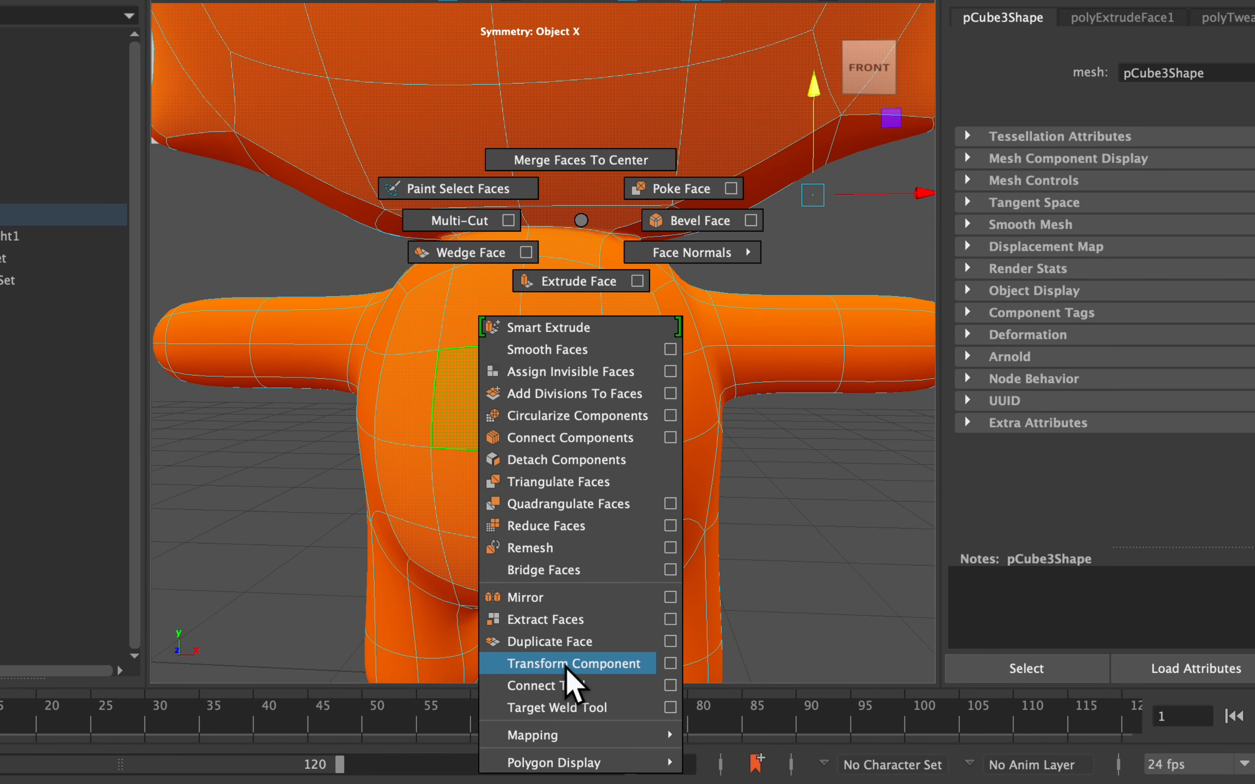
pyautogui.keyDown('shift'); pyautogui.moveTo(565, 668); pyautogui.dragTo(604, 647, button='right'); pyautogui.keyUp('shift')
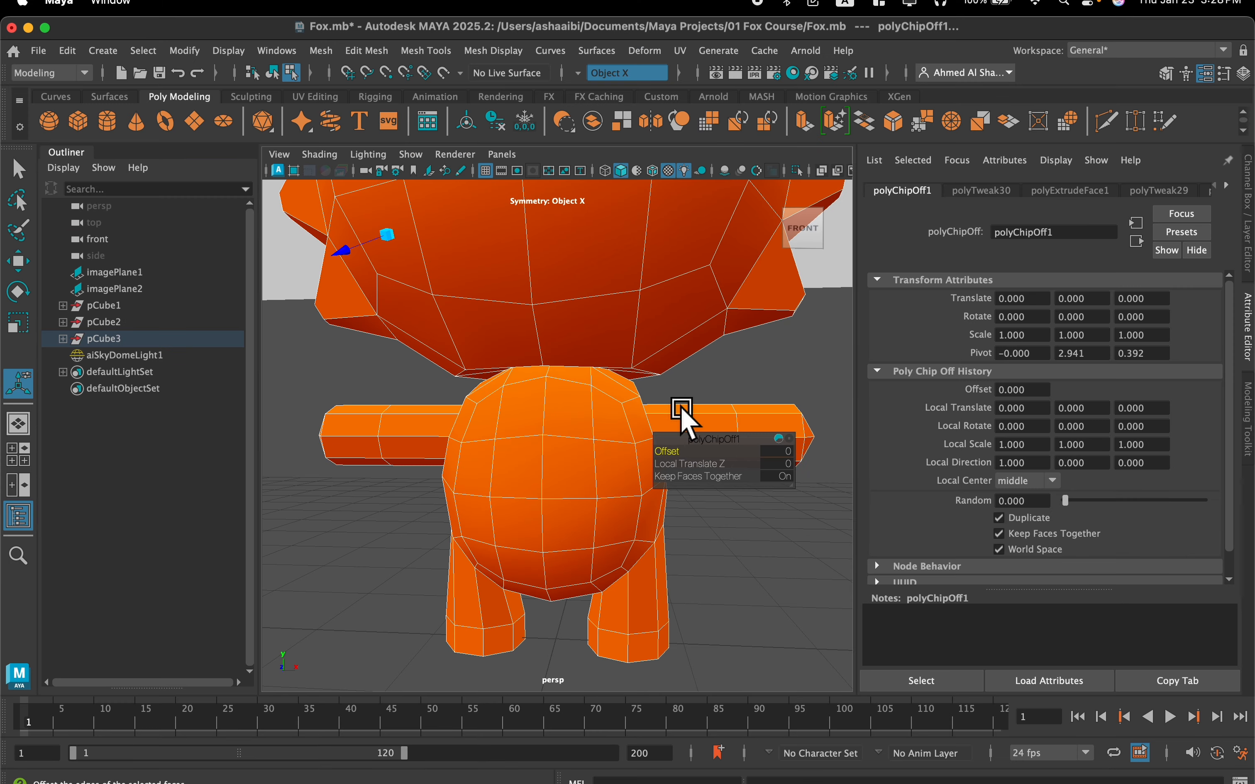
pyautogui.press('3')
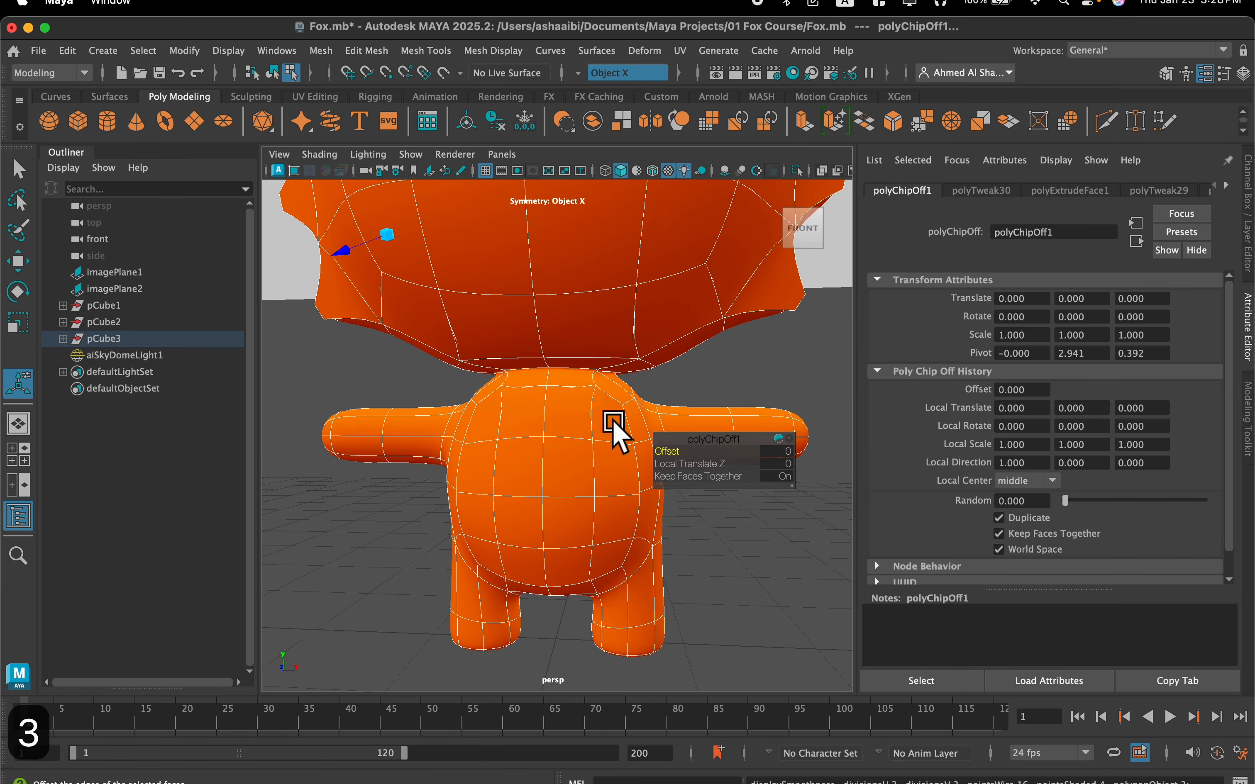
# Return to object mode, select the duplicated lower-face and belly surface and show it in smooth preview
pyautogui.moveTo(574, 435); pyautogui.dragTo(666, 259, button='right')
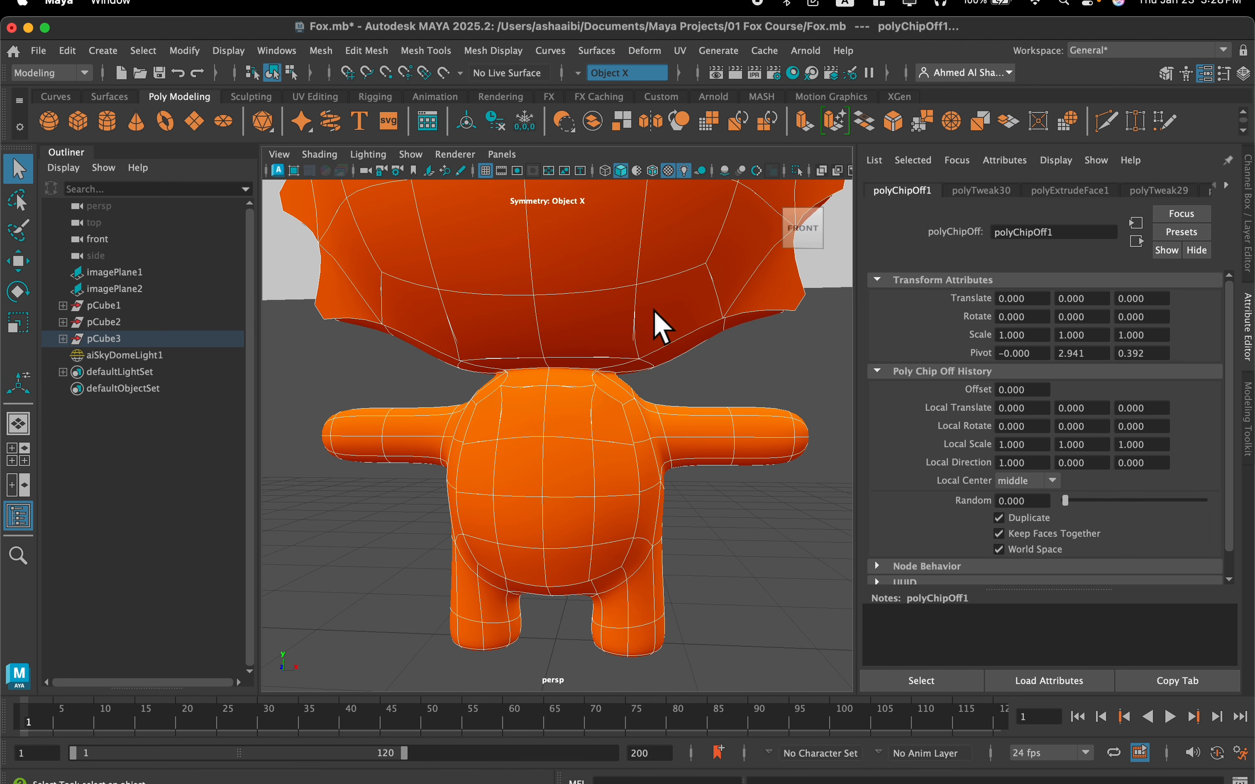
pyautogui.click(706, 374)
pyautogui.click(577, 424)
pyautogui.scroll(-5, 600, 444)
pyautogui.moveTo(572, 444)
pyautogui.keyDown('alt'); pyautogui.mouseDown()
pyautogui.moveTo(571, 407)
pyautogui.moveTo(580, 421)
pyautogui.mouseUp(); pyautogui.keyUp('alt')
pyautogui.keyDown('alt'); pyautogui.moveTo(659, 469); pyautogui.dragTo(624, 464); pyautogui.keyUp('alt')
pyautogui.click(610, 364)
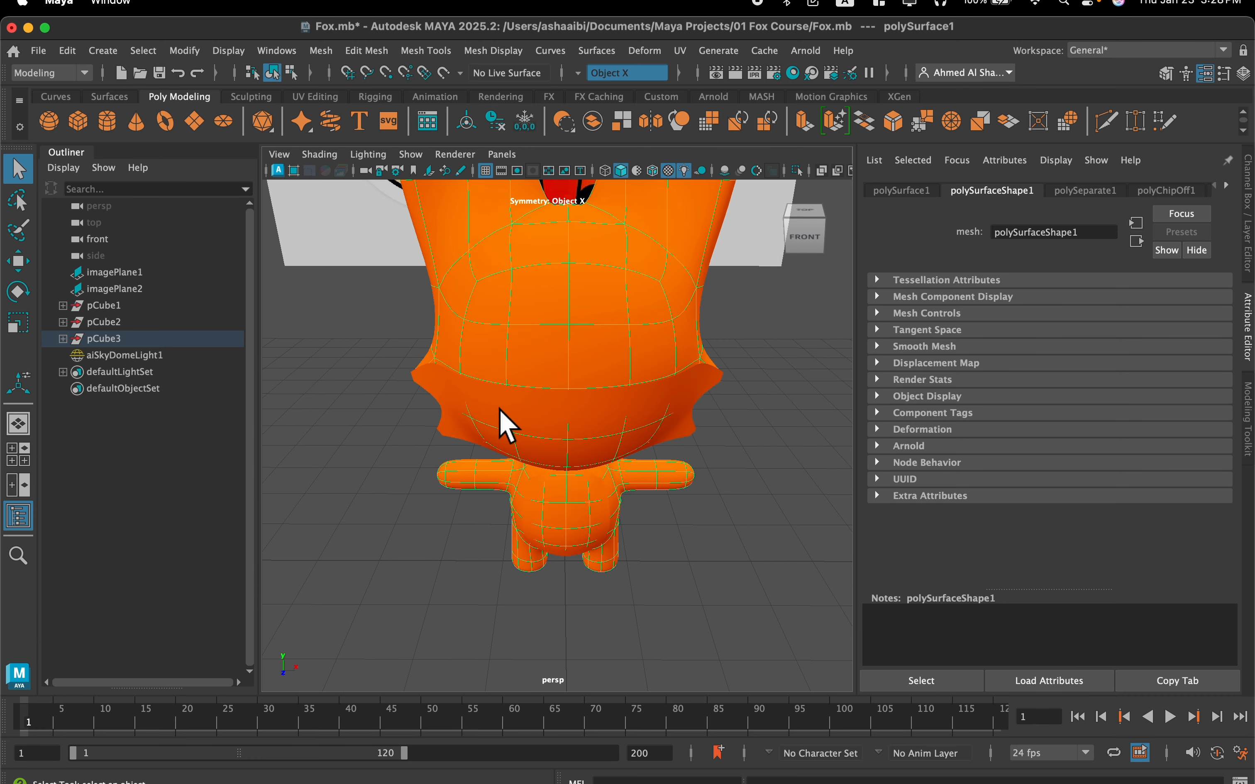
pyautogui.click(470, 400)
pyautogui.scroll(5, 504, 419)
pyautogui.keyDown('alt'); pyautogui.moveTo(505, 419); pyautogui.dragTo(549, 413); pyautogui.keyUp('alt')
pyautogui.press('3')
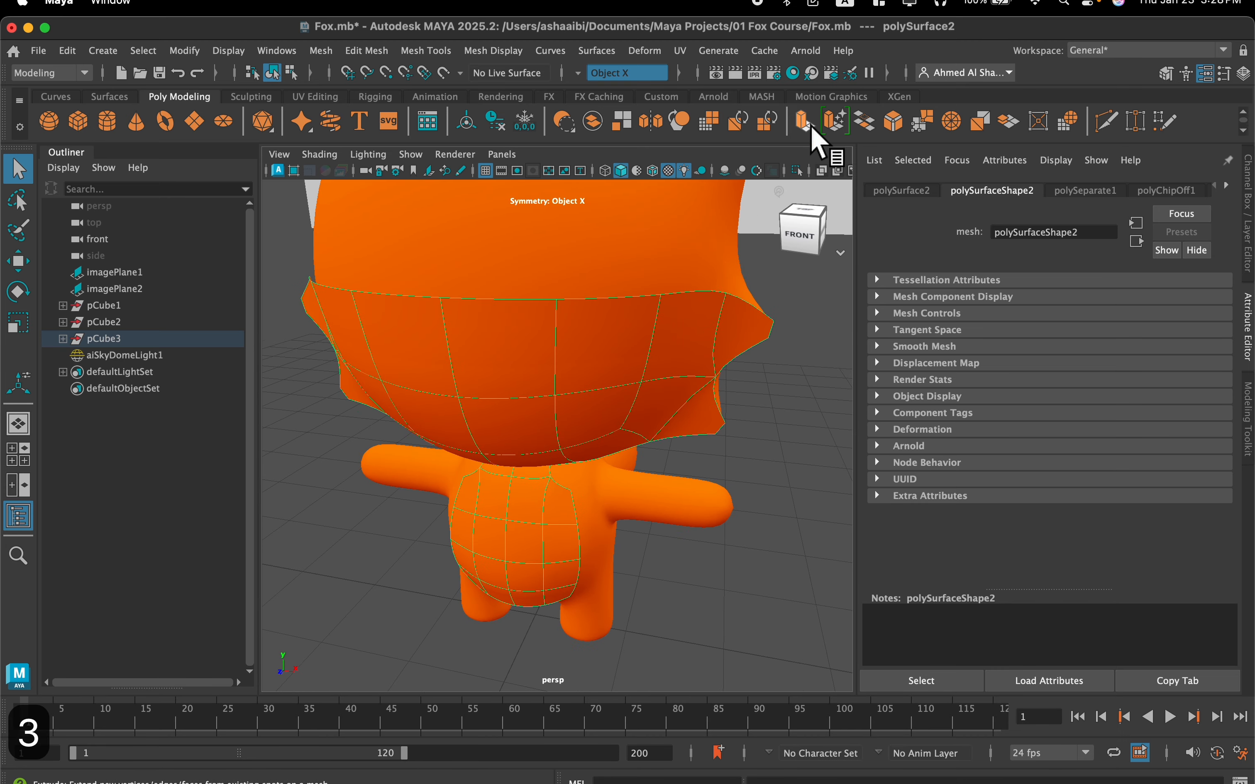
# Assign the existing white material to the duplicated lower-face and belly surface
pyautogui.keyDown('alt'); pyautogui.moveTo(716, 233); pyautogui.dragTo(762, 190); pyautogui.keyUp('alt')
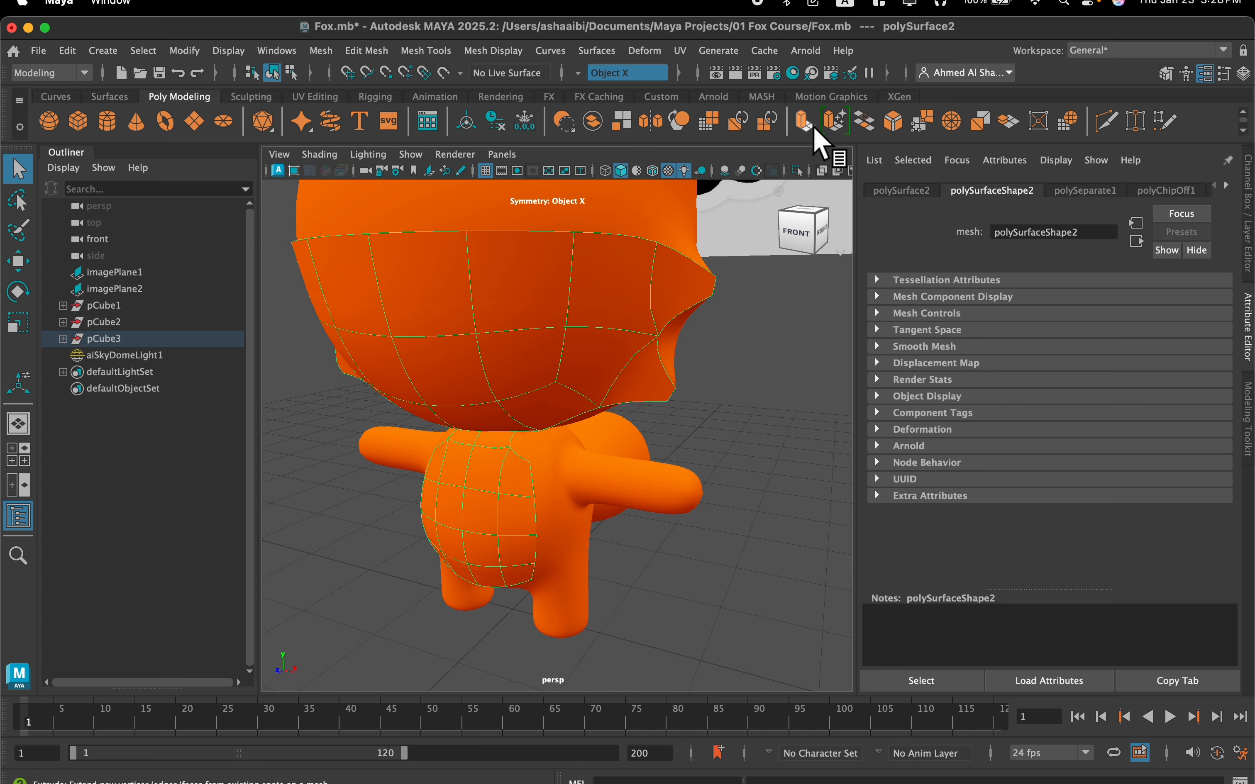
pyautogui.keyDown('alt'); pyautogui.moveTo(766, 174); pyautogui.dragTo(596, 299); pyautogui.keyUp('alt')
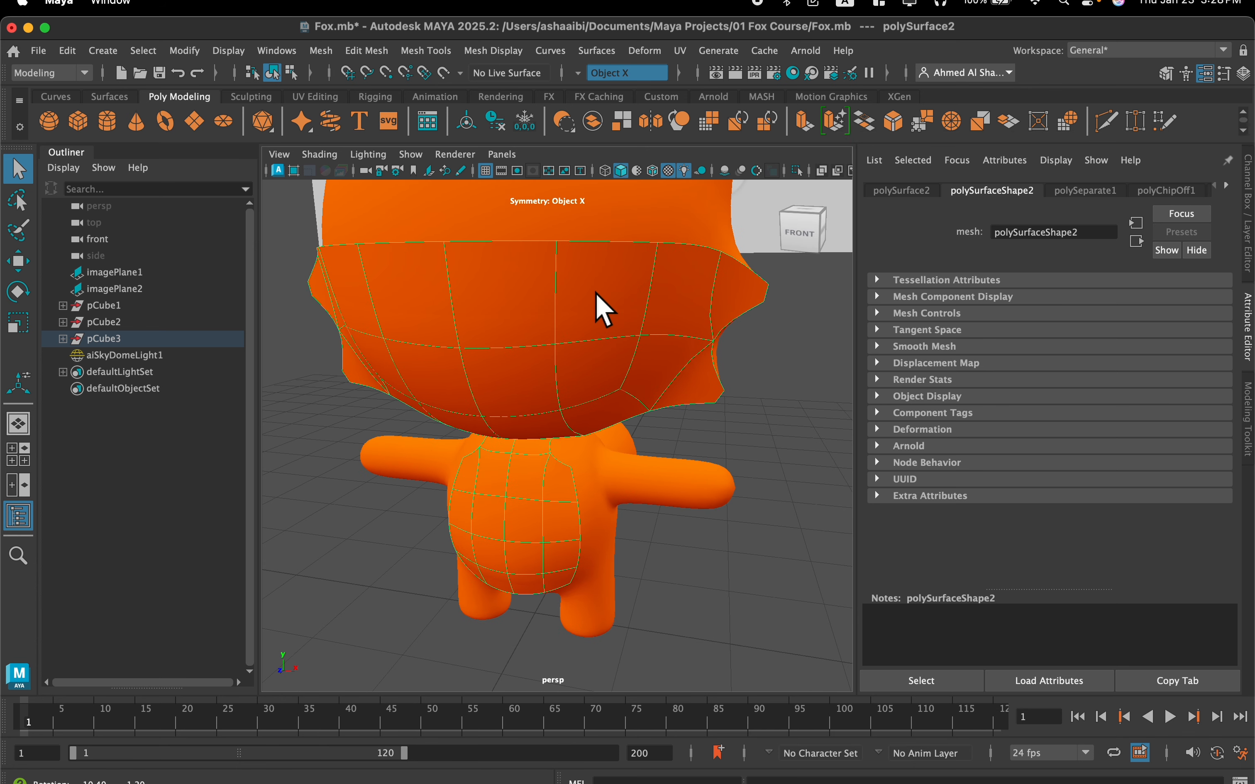
pyautogui.rightClick(559, 318)
pyautogui.moveTo(544, 399); pyautogui.dragTo(662, 732, button='right')
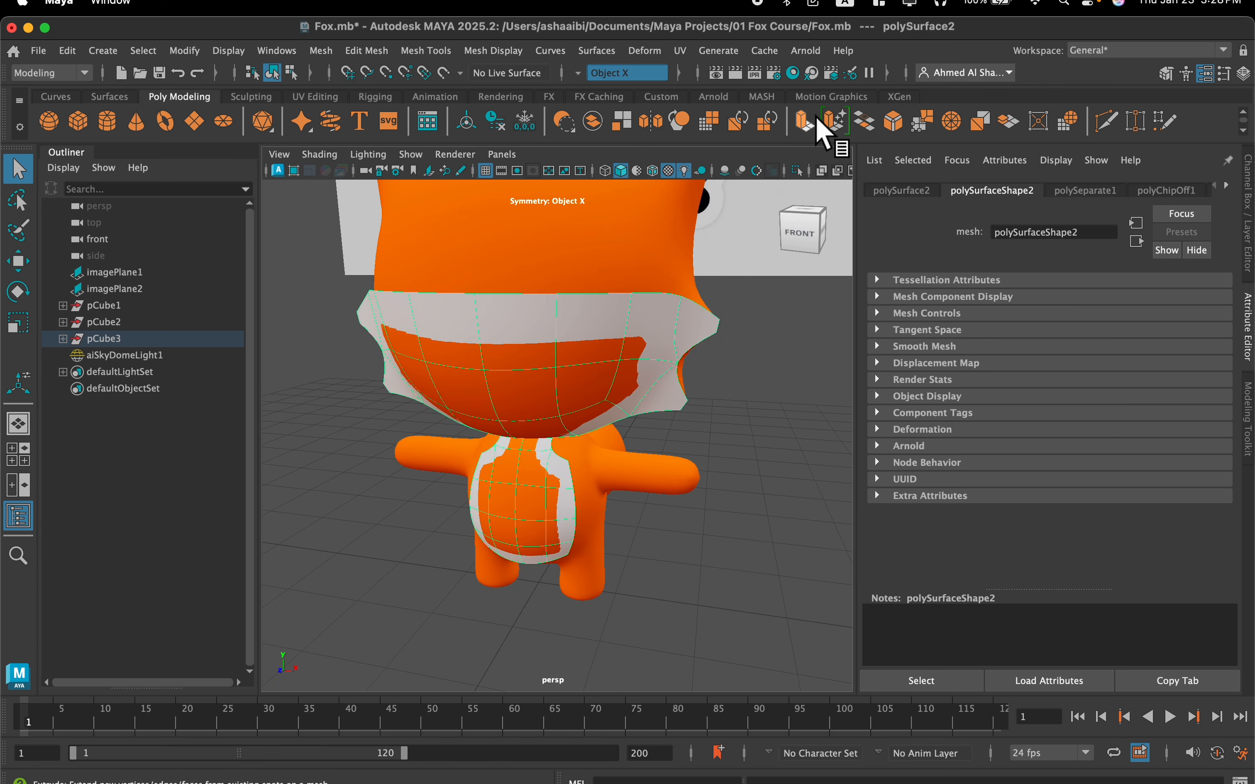
# Extrude the white surface outward with Local Translate Z 0.0687 so it sits over the orange body
pyautogui.click(808, 119)
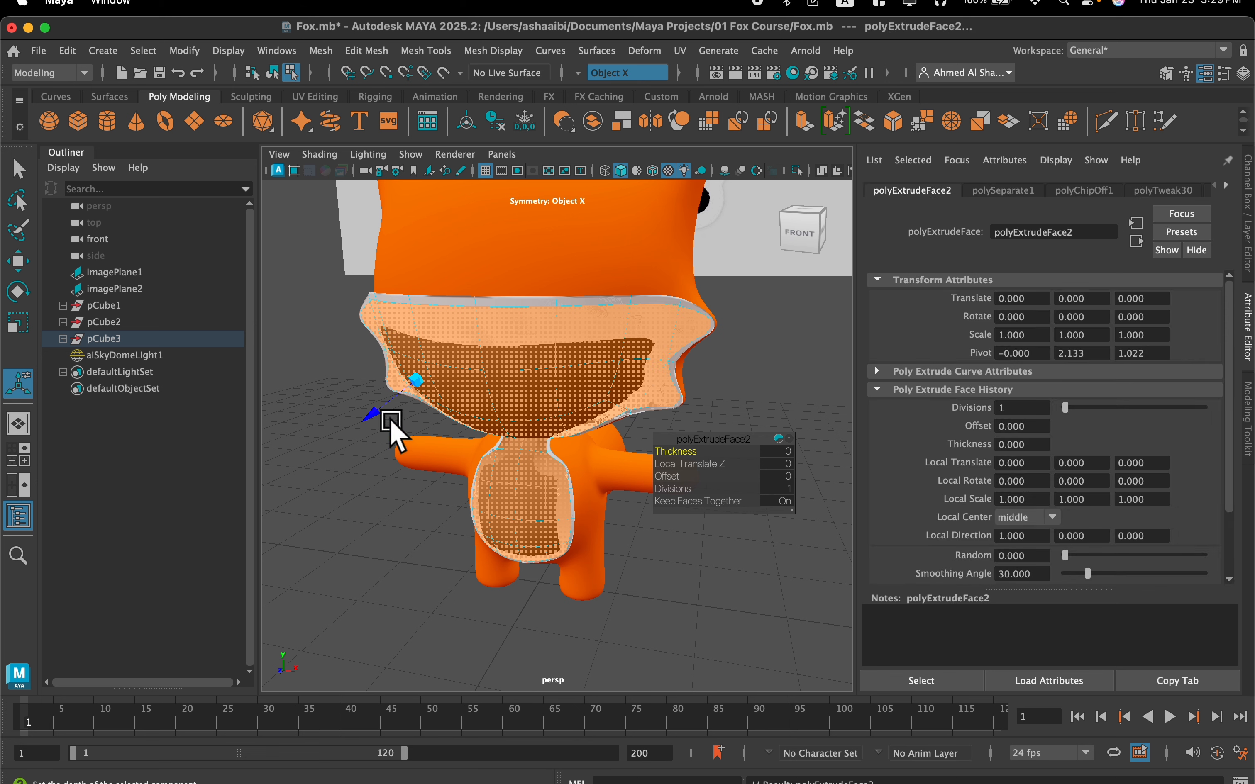
pyautogui.moveTo(375, 412); pyautogui.dragTo(367, 416)
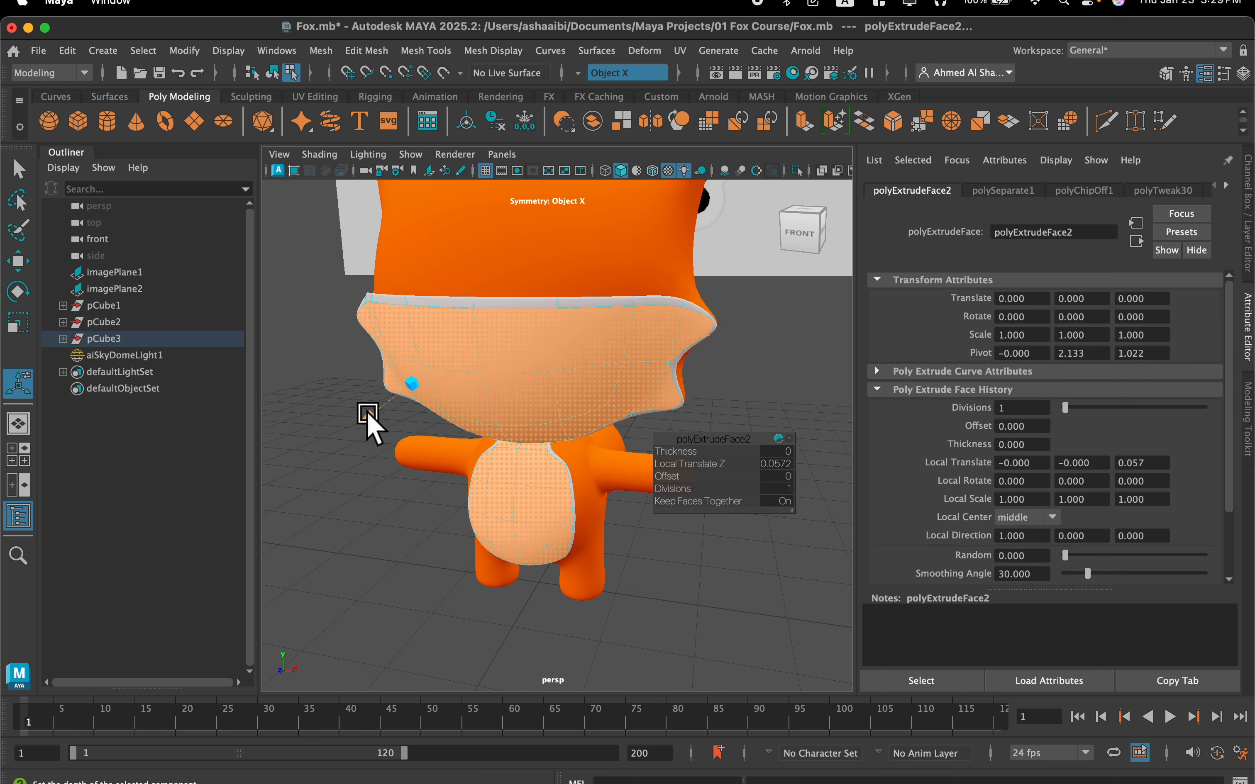
pyautogui.moveTo(577, 378)
pyautogui.keyDown('alt'); pyautogui.mouseDown()
pyautogui.moveTo(599, 362)
pyautogui.moveTo(593, 410)
pyautogui.moveTo(580, 384)
pyautogui.moveTo(590, 380)
pyautogui.mouseUp(); pyautogui.keyUp('alt')
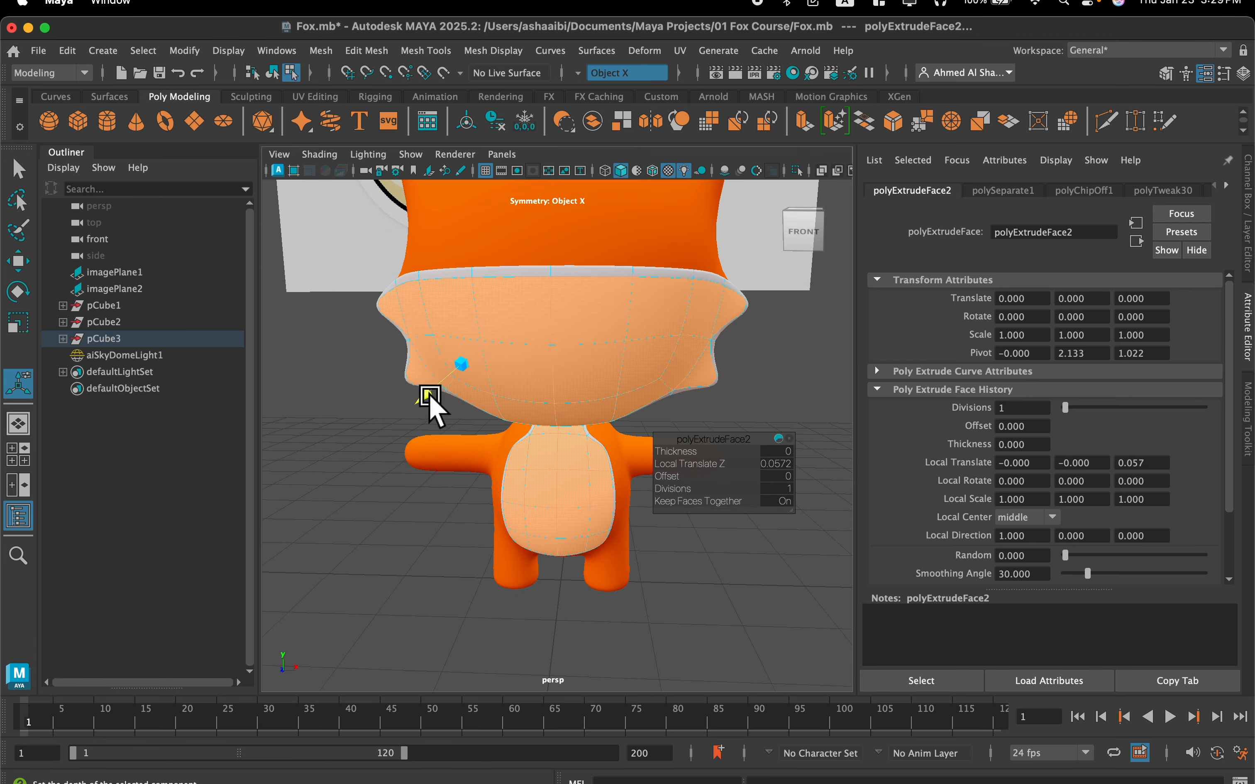
pyautogui.moveTo(424, 398); pyautogui.dragTo(426, 400)
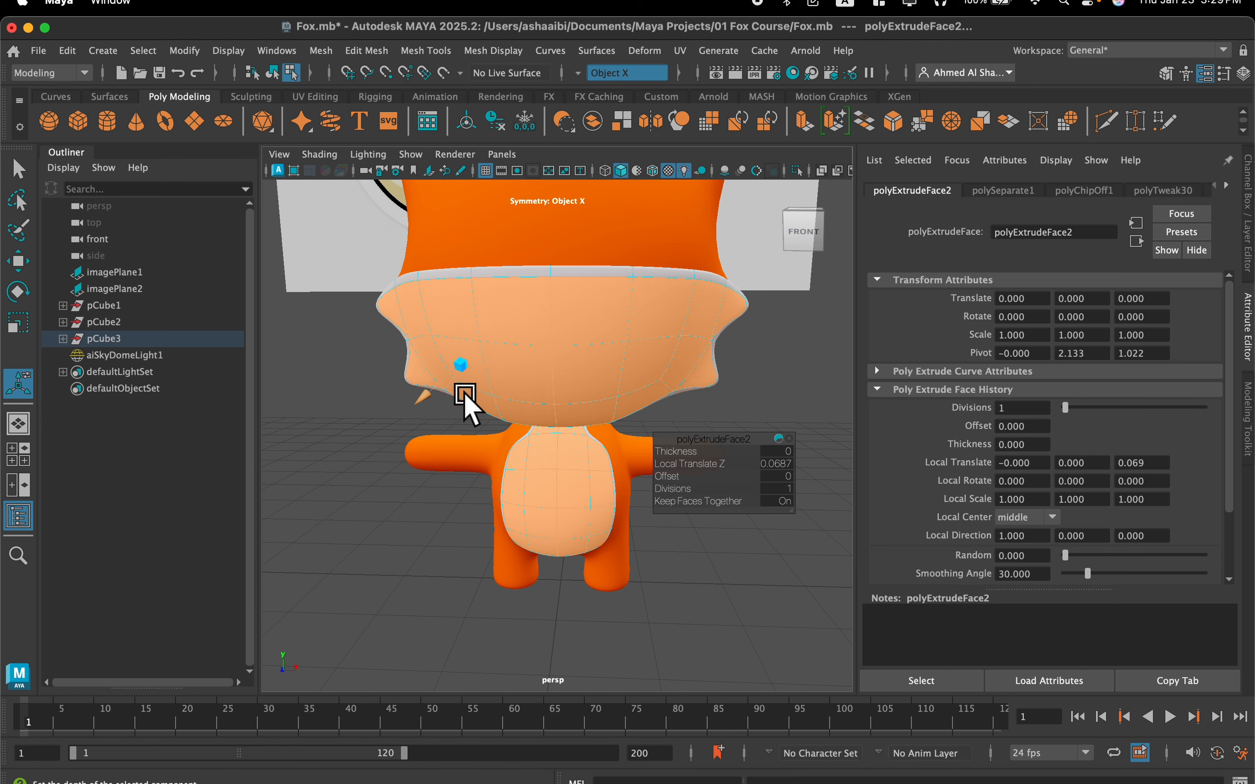
# Switch to vertex selection and move the vertices on either side of the centre of the white face patch's upper edge downward
pyautogui.scroll(-2, 521, 381)
pyautogui.moveTo(520, 376)
pyautogui.keyDown('alt'); pyautogui.mouseDown()
pyautogui.moveTo(517, 425)
pyautogui.moveTo(514, 381)
pyautogui.mouseUp(); pyautogui.keyUp('alt')
pyautogui.moveTo(563, 370); pyautogui.dragTo(495, 304, button='right')
pyautogui.scroll(5, 540, 342)
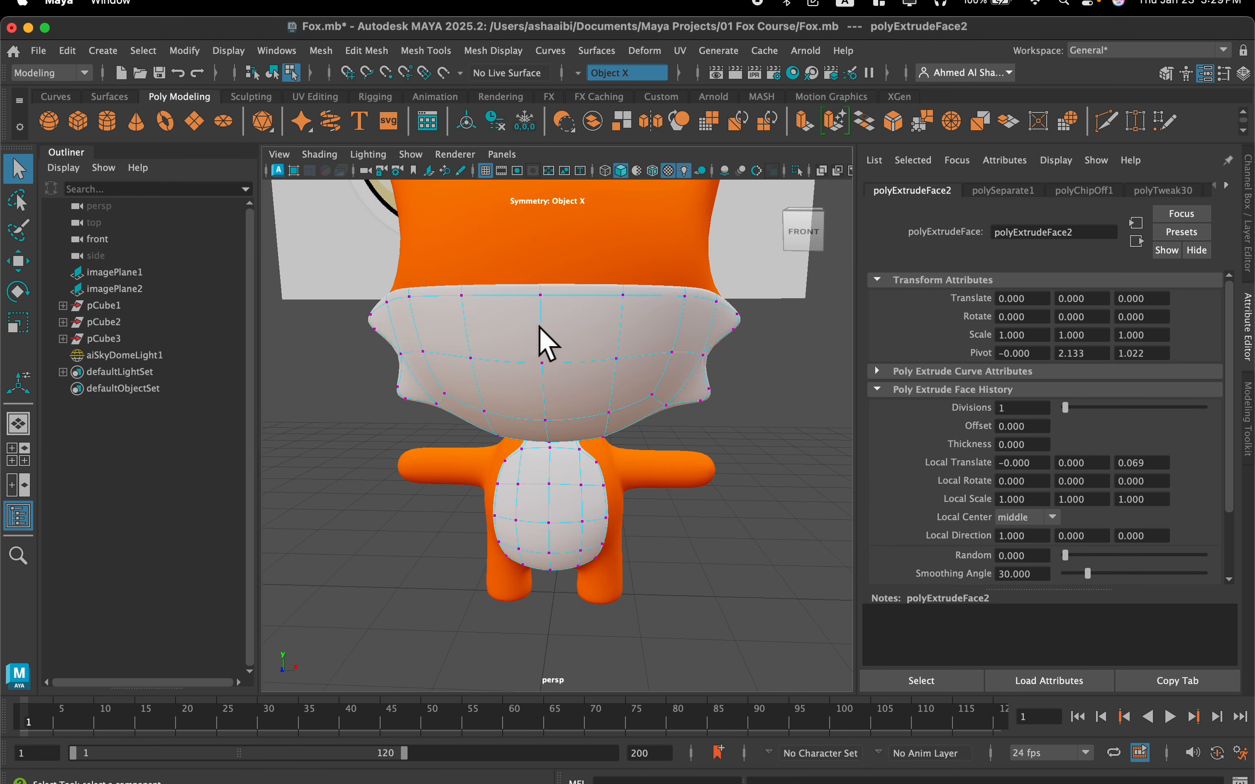
pyautogui.scroll(-5, 652, 322)
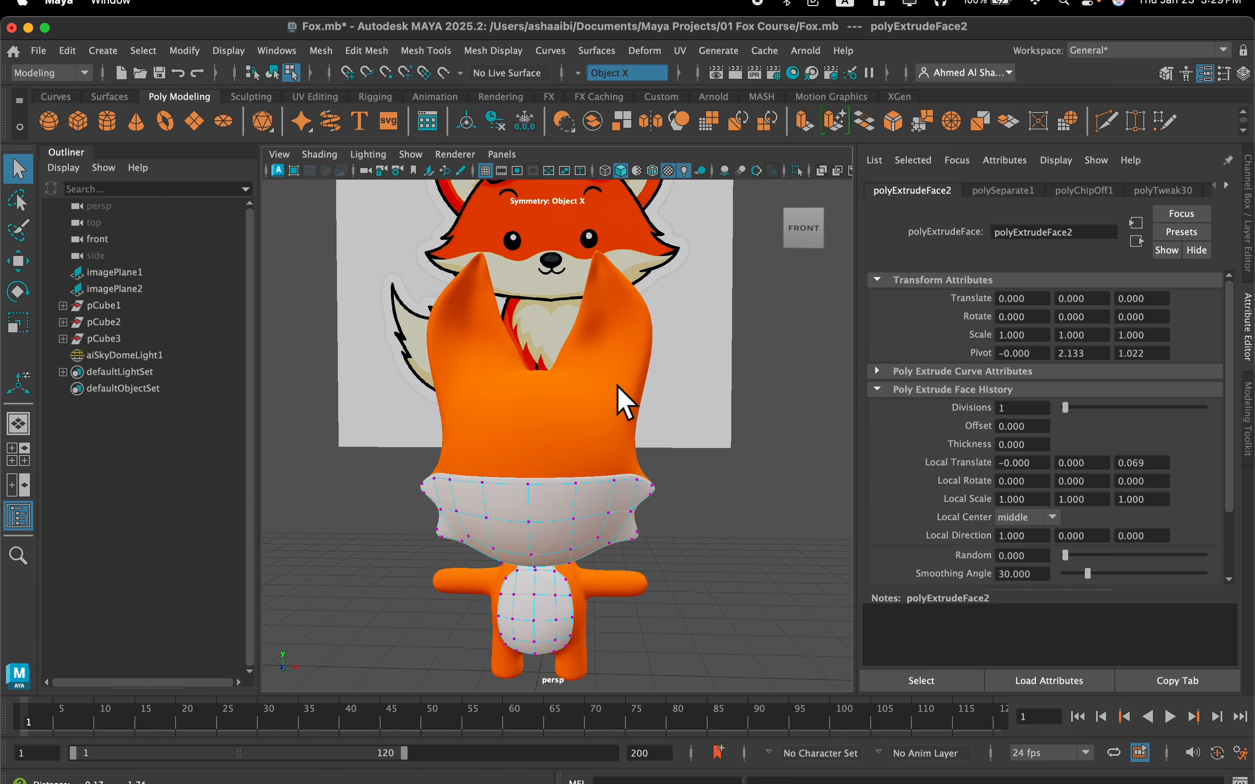
pyautogui.scroll(4, 588, 368)
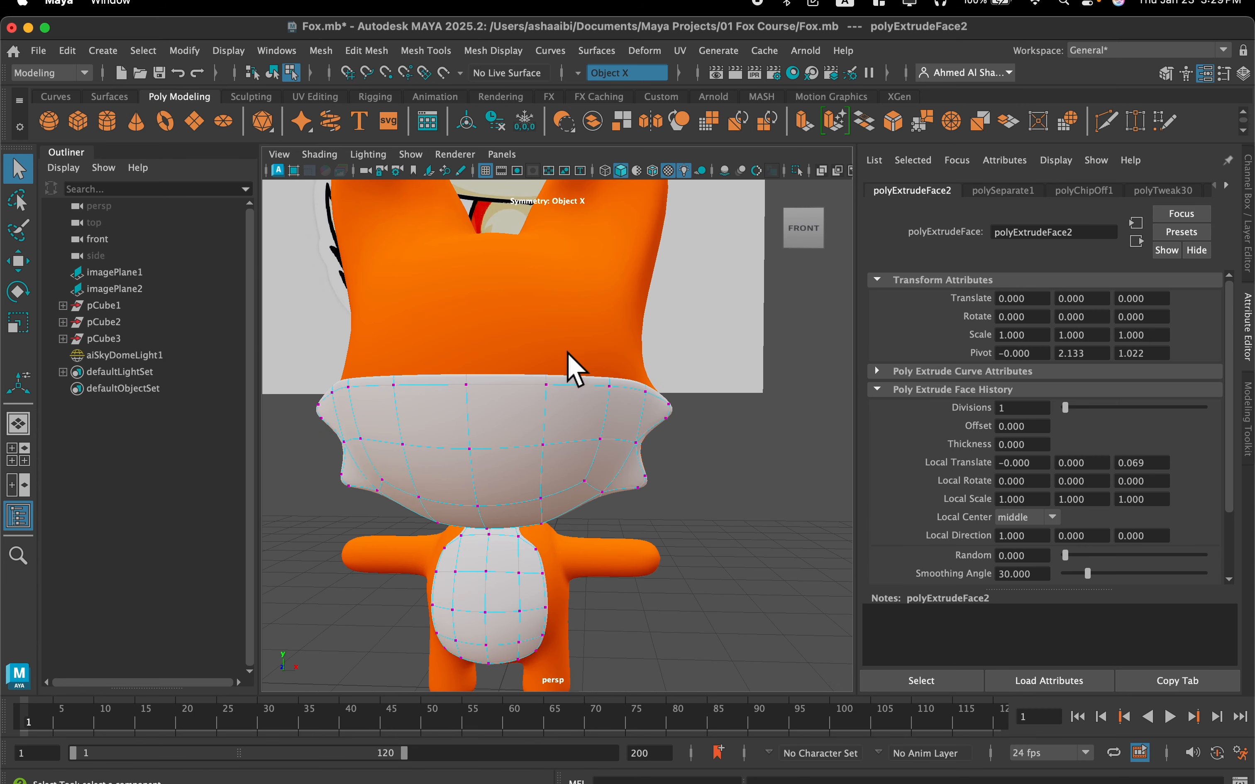
pyautogui.moveTo(528, 390); pyautogui.dragTo(526, 394)
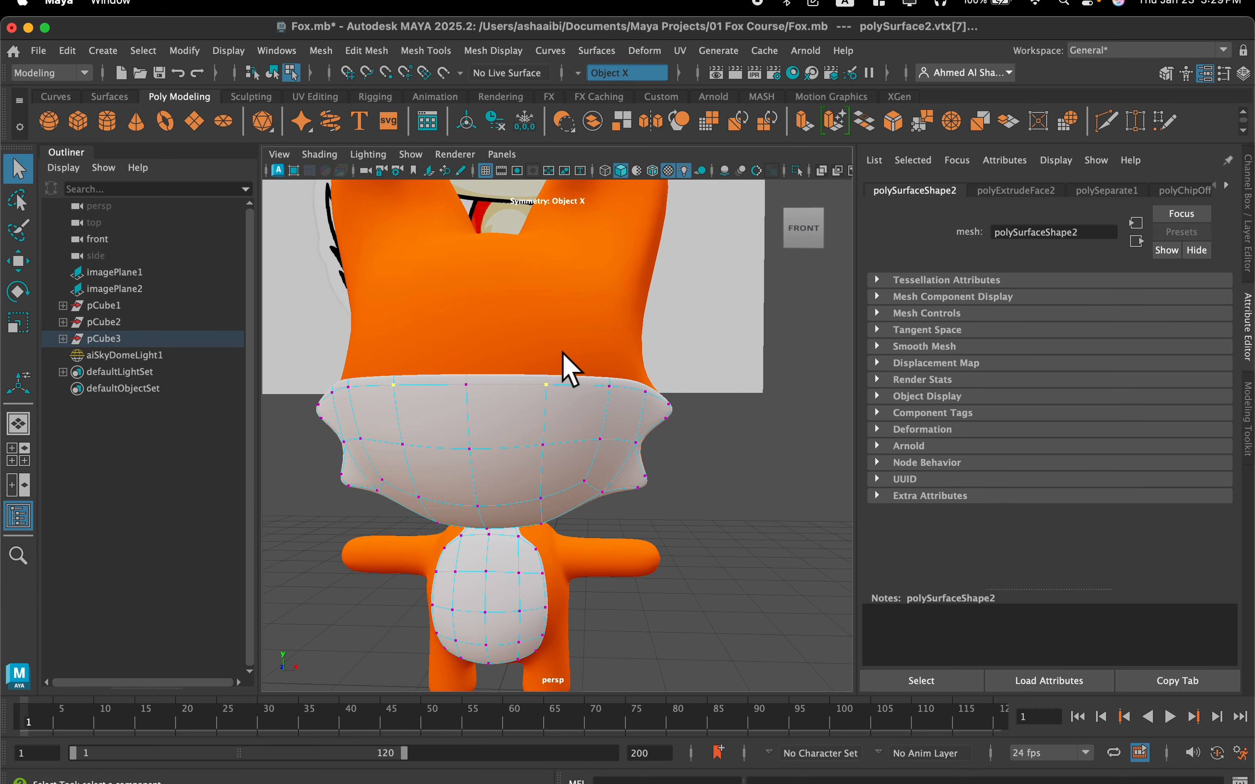
pyautogui.press('w')
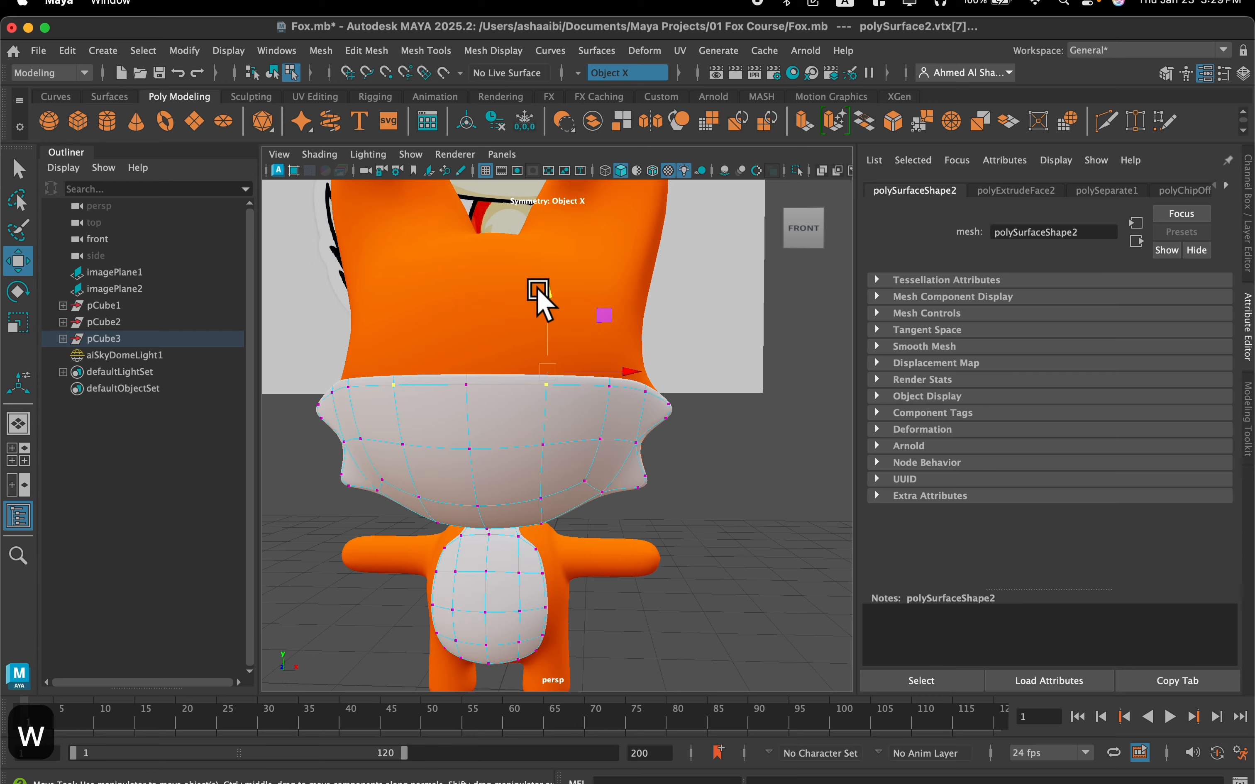
pyautogui.moveTo(544, 290); pyautogui.dragTo(484, 473)
# Switch the orange body to face selection and select the inner faces of both ears below the tips
pyautogui.scroll(-10, 484, 472)
pyautogui.scroll(12, 546, 482)
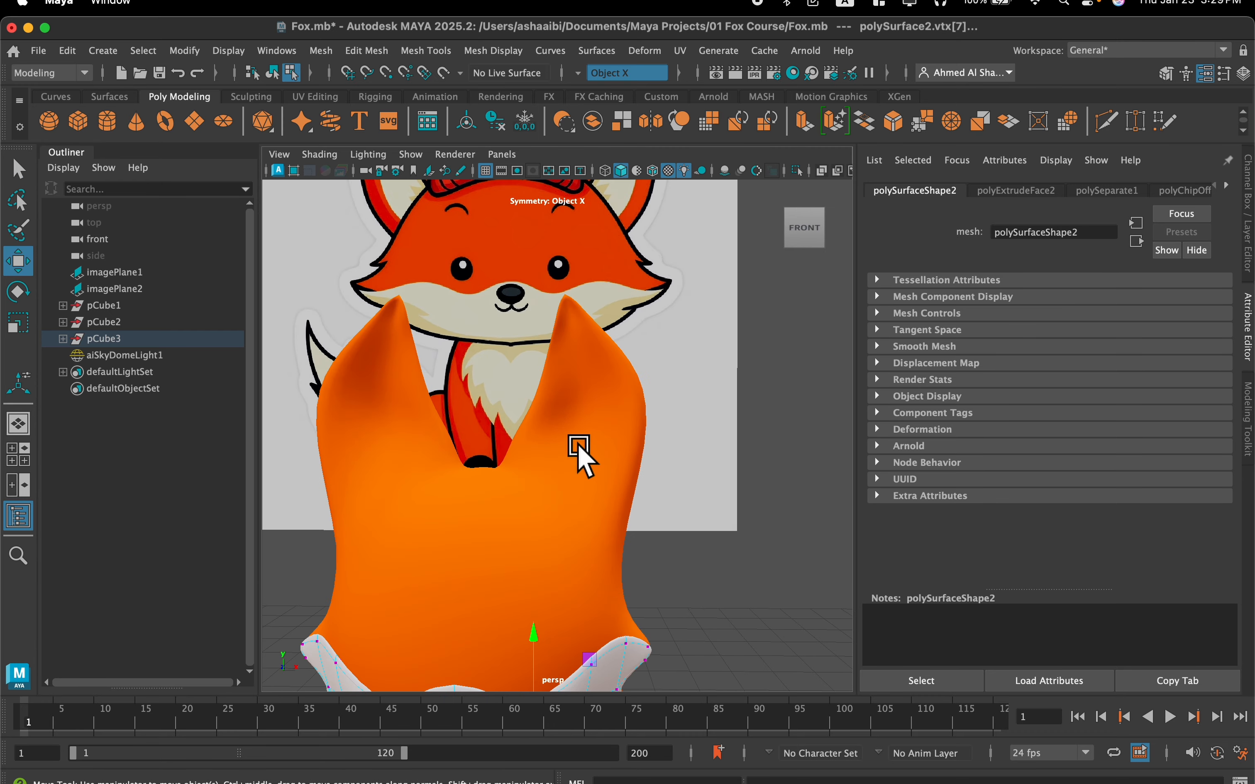
pyautogui.click(577, 442)
pyautogui.keyDown('alt'); pyautogui.moveTo(572, 443); pyautogui.dragTo(566, 483); pyautogui.keyUp('alt')
pyautogui.moveTo(570, 530); pyautogui.dragTo(586, 344, button='right')
pyautogui.keyDown('alt'); pyautogui.moveTo(571, 415); pyautogui.dragTo(598, 352); pyautogui.keyUp('alt')
pyautogui.scroll(3, 599, 355)
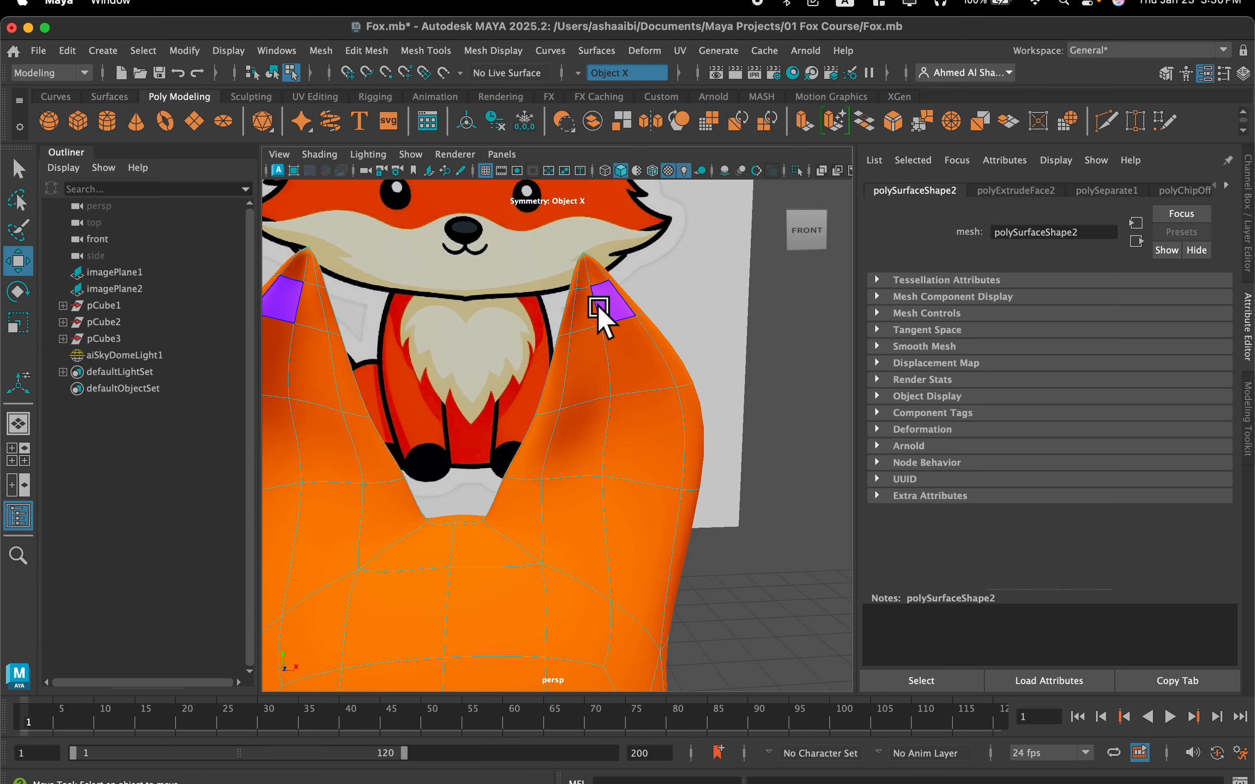
pyautogui.click(612, 313)
pyautogui.keyDown('shift'); pyautogui.click(586, 312); pyautogui.keyUp('shift')
pyautogui.keyDown('shift'); pyautogui.click(593, 367); pyautogui.keyUp('shift')
pyautogui.keyDown('shift'); pyautogui.click(625, 368); pyautogui.keyUp('shift')
pyautogui.keyDown('shift'); pyautogui.click(630, 436); pyautogui.keyUp('shift')
pyautogui.keyDown('shift'); pyautogui.click(583, 453); pyautogui.keyUp('shift')
pyautogui.keyDown('shift'); pyautogui.click(575, 526); pyautogui.keyUp('shift')
pyautogui.keyDown('shift'); pyautogui.click(626, 526); pyautogui.keyUp('shift')
# Add the inner faces at the ear tips to the selection
pyautogui.scroll(3, 636, 327)
pyautogui.keyDown('alt'); pyautogui.moveTo(636, 327); pyautogui.dragTo(554, 328, button='middle'); pyautogui.keyUp('alt')
pyautogui.scroll(3, 555, 328)
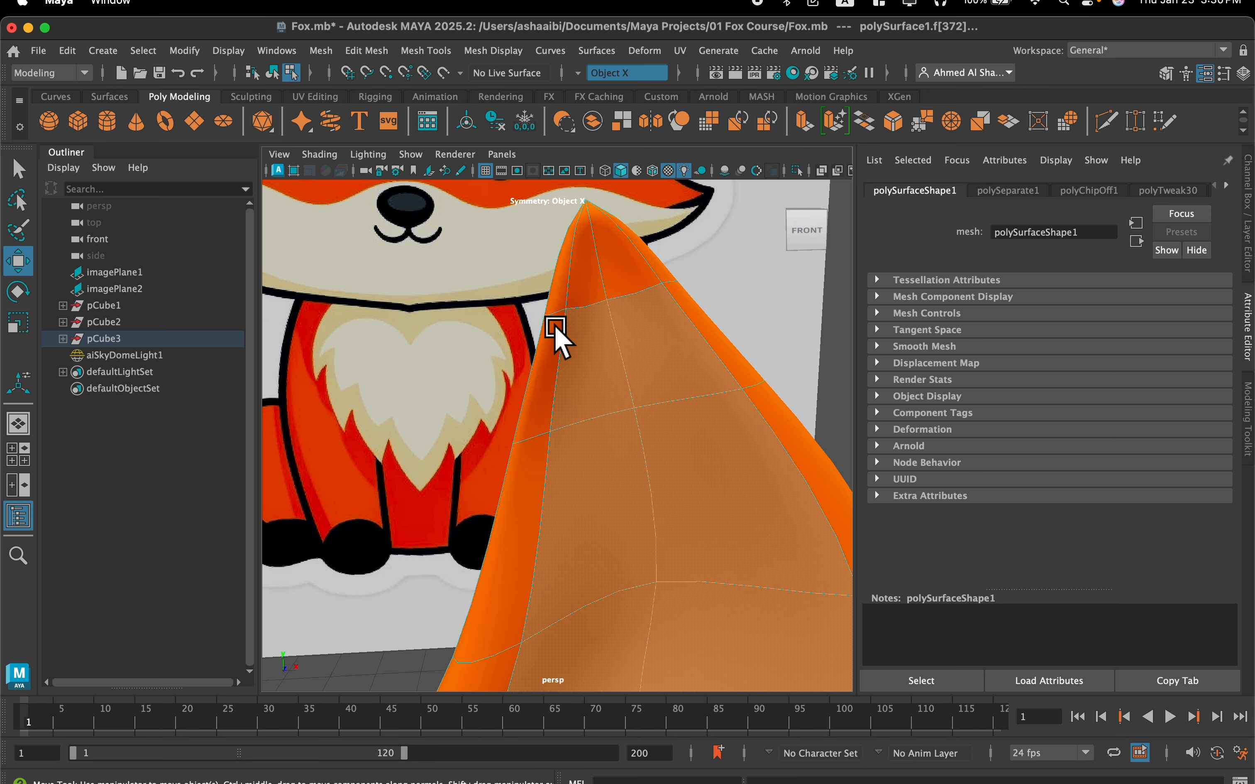
pyautogui.keyDown('shift'); pyautogui.click(592, 271); pyautogui.keyUp('shift')
pyautogui.scroll(-6, 618, 305)
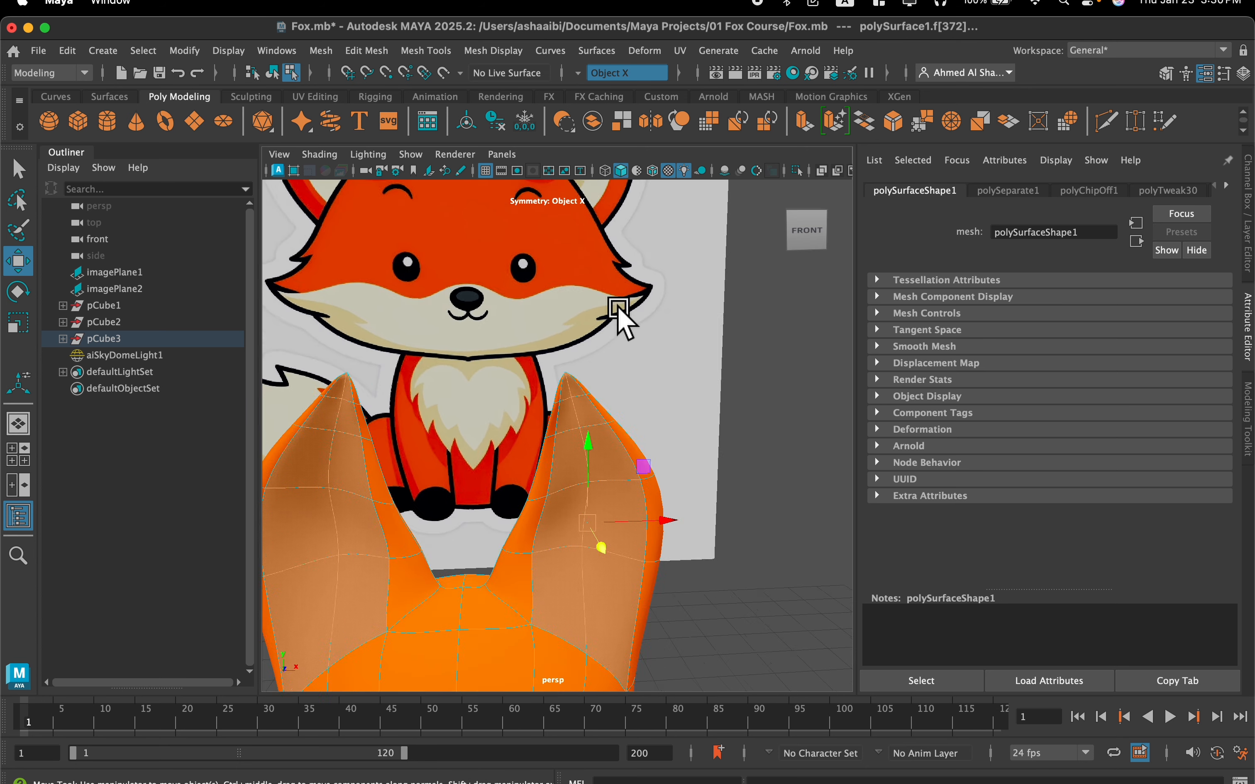
# Duplicate the selected inner-ear faces as a separate surface with Keep Faces Together on, and turn on smooth preview
pyautogui.keyDown('alt'); pyautogui.moveTo(617, 308); pyautogui.dragTo(627, 260, button='middle'); pyautogui.keyUp('alt')
pyautogui.scroll(4, 617, 315)
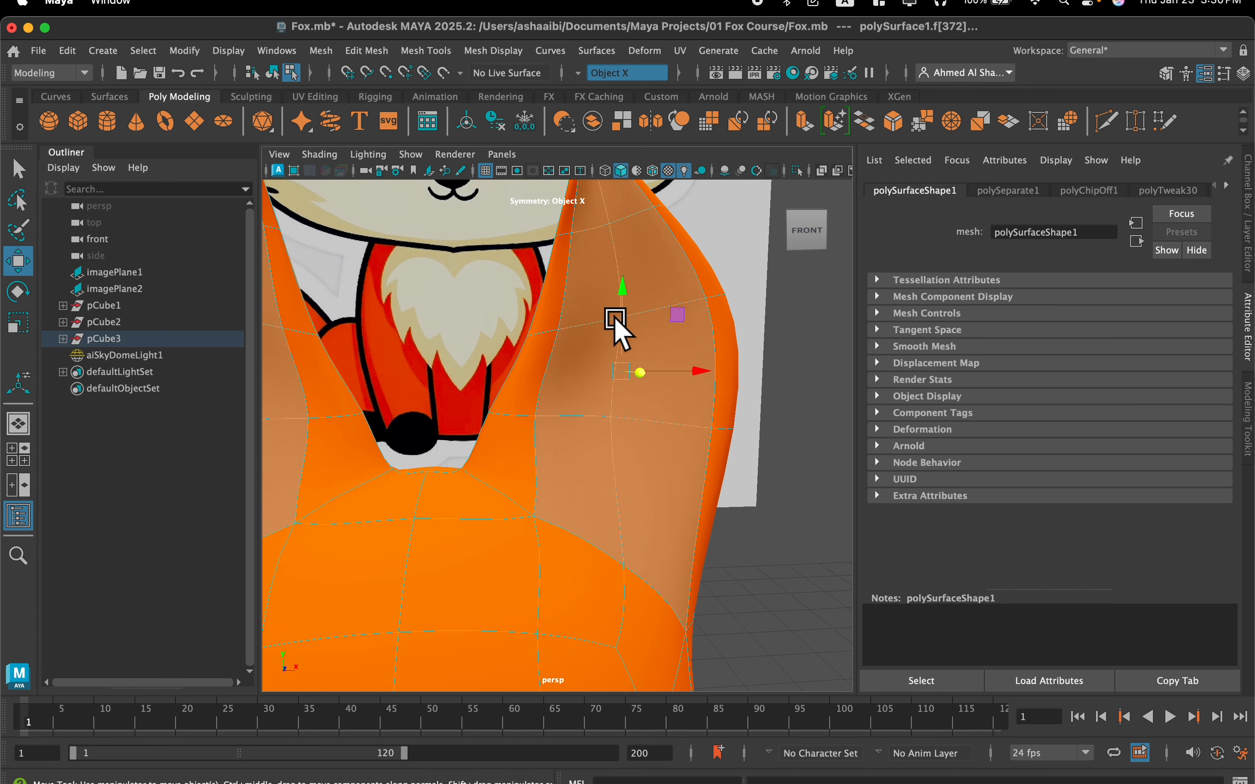
pyautogui.keyDown('shift'); pyautogui.rightClick(649, 344); pyautogui.keyUp('shift')
pyautogui.keyDown('shift'); pyautogui.moveTo(651, 350); pyautogui.dragTo(604, 660, button='right'); pyautogui.keyUp('shift')
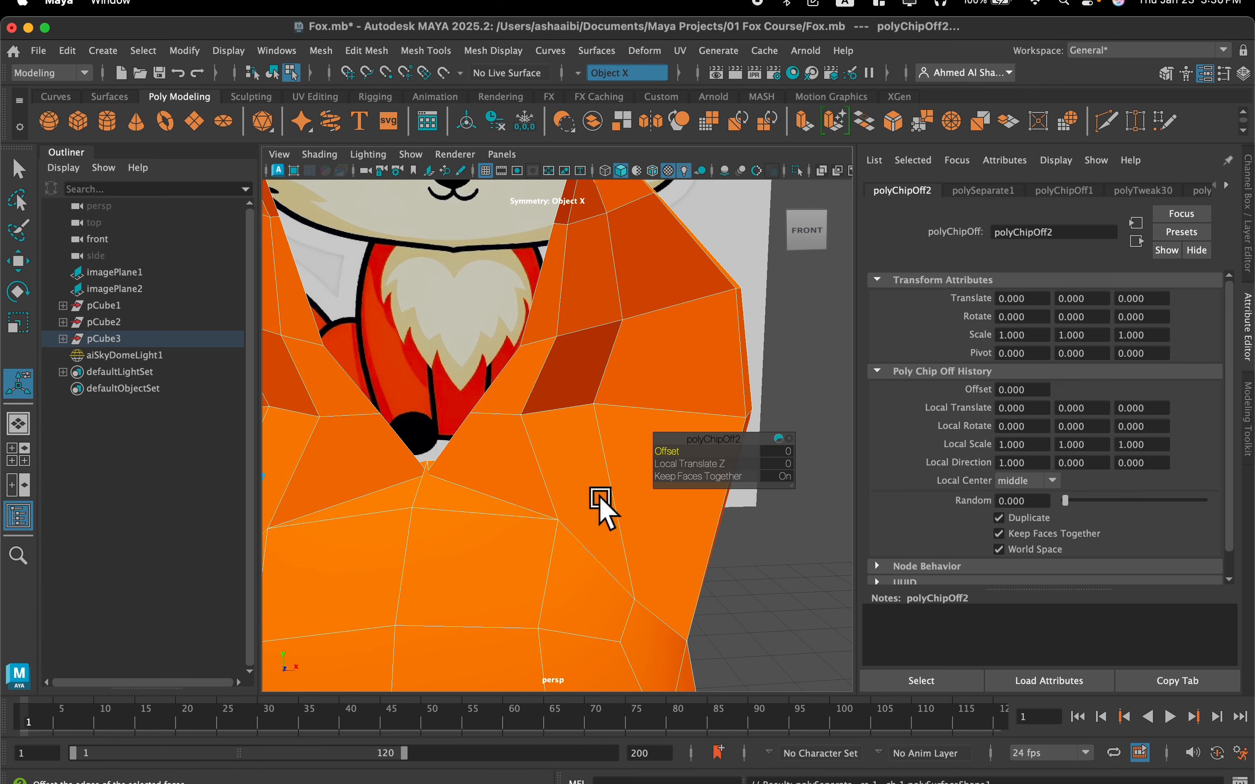
pyautogui.press('3')
# Select the separated inner-ear surface on the fox's left ear in object mode and assign it the existing white material
pyautogui.keyDown('alt'); pyautogui.moveTo(569, 411); pyautogui.dragTo(563, 414); pyautogui.keyUp('alt')
pyautogui.moveTo(576, 370); pyautogui.dragTo(675, 256, button='right')
pyautogui.click(634, 383)
pyautogui.click(759, 429)
pyautogui.click(646, 389)
pyautogui.keyDown('alt'); pyautogui.moveTo(642, 381); pyautogui.dragTo(595, 379); pyautogui.keyUp('alt')
pyautogui.rightClick(601, 293)
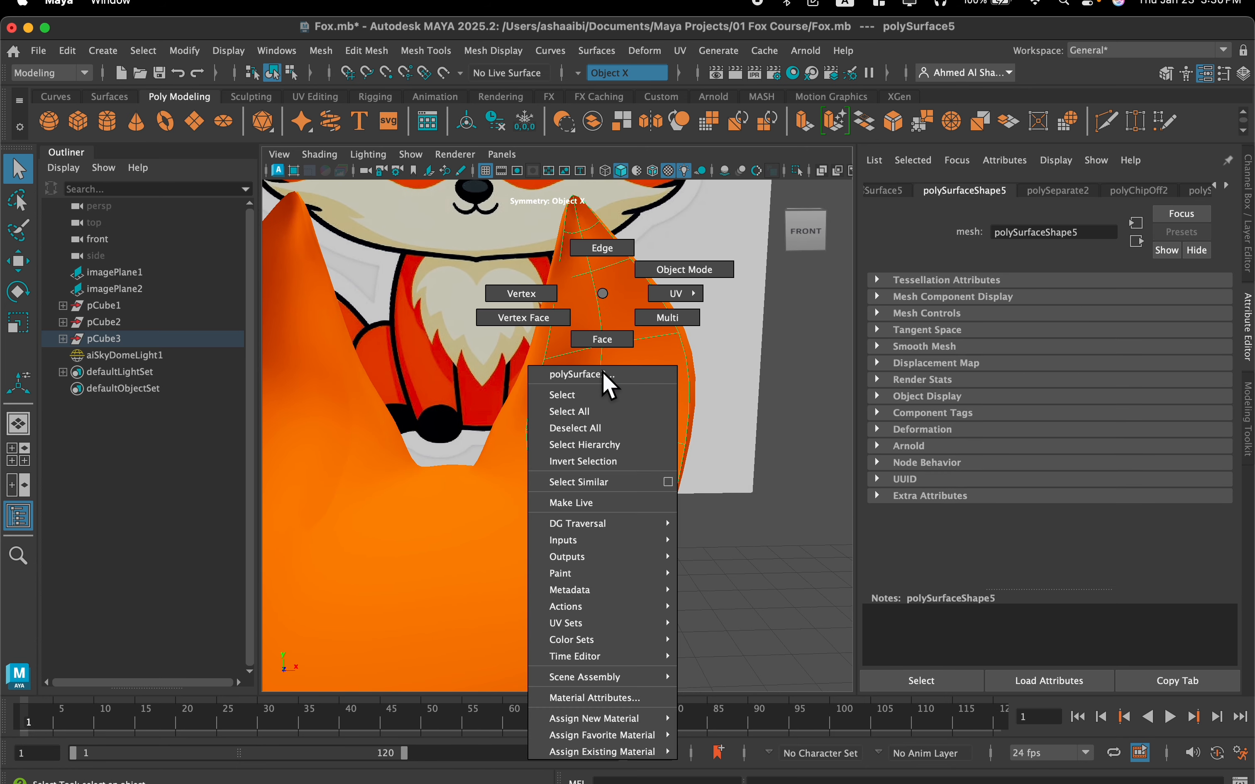
pyautogui.moveTo(620, 736)
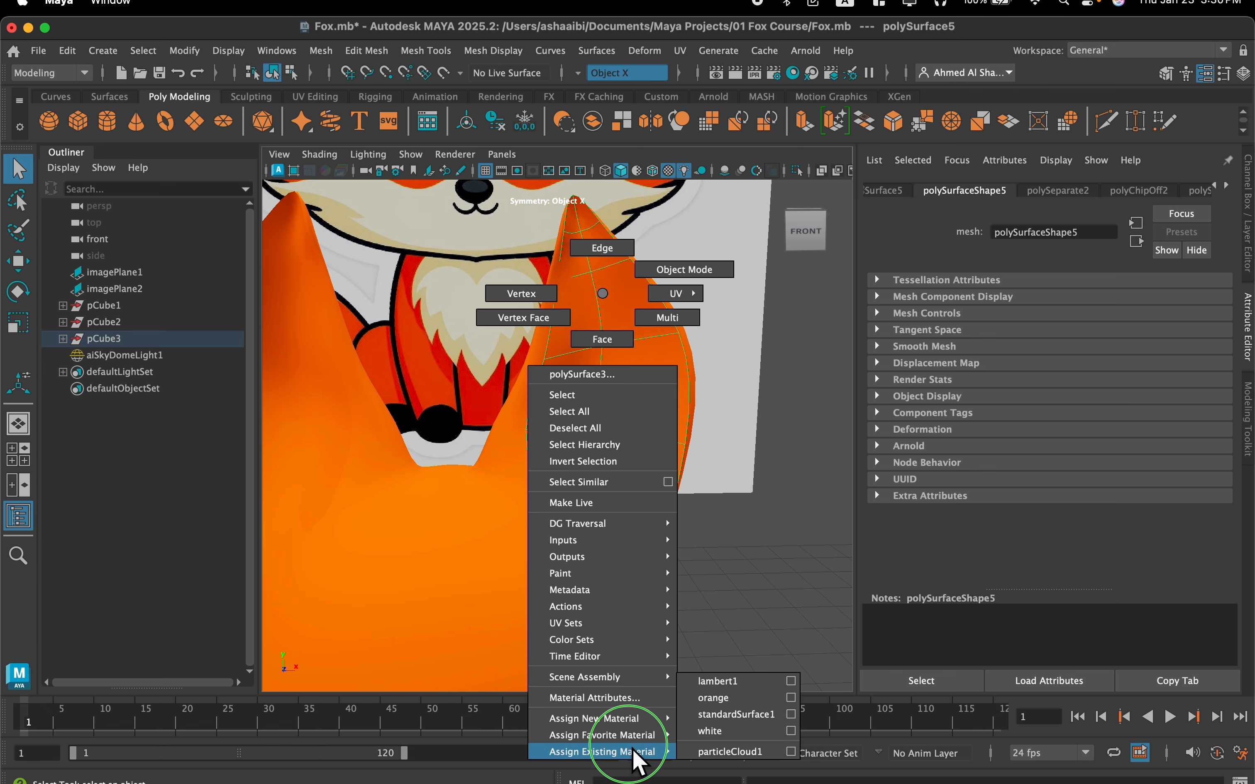
pyautogui.click(725, 736)
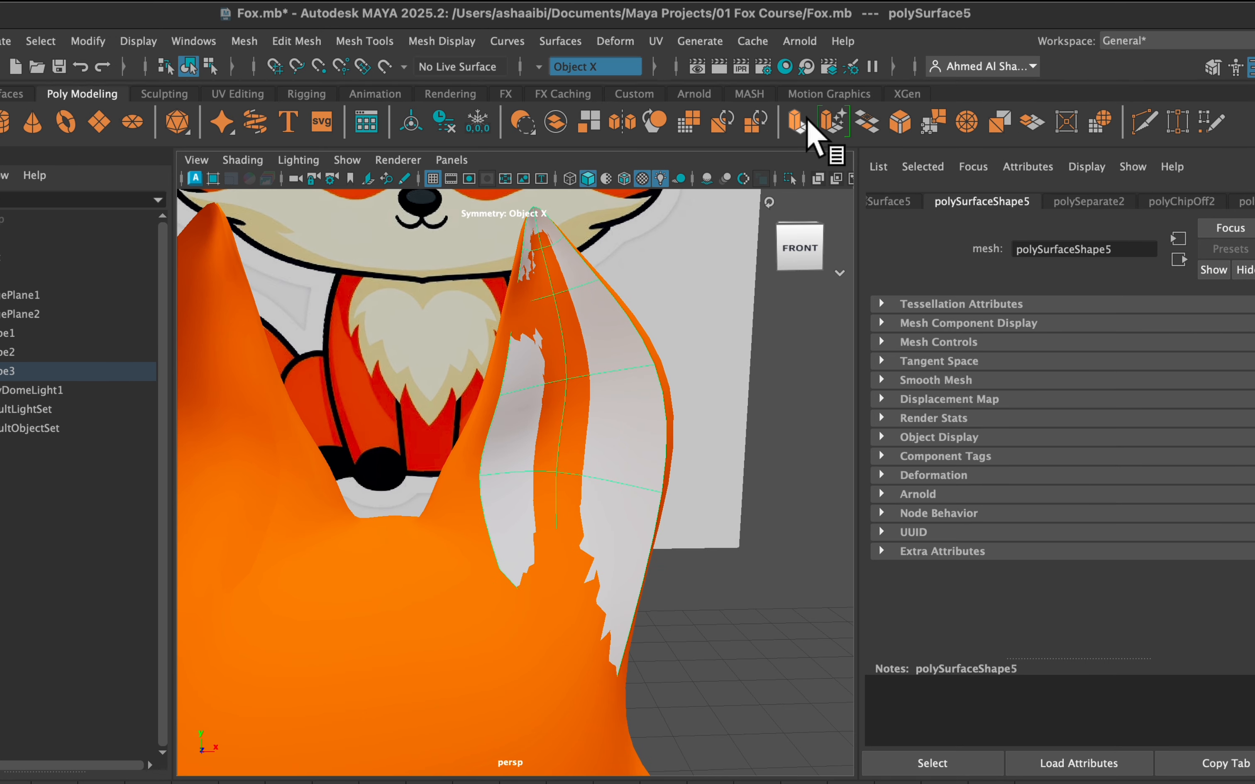
# Extrude the white inner-ear surface with Keep Faces Together on, giving it enough thickness to stand out from the orange ear
pyautogui.click(805, 122)
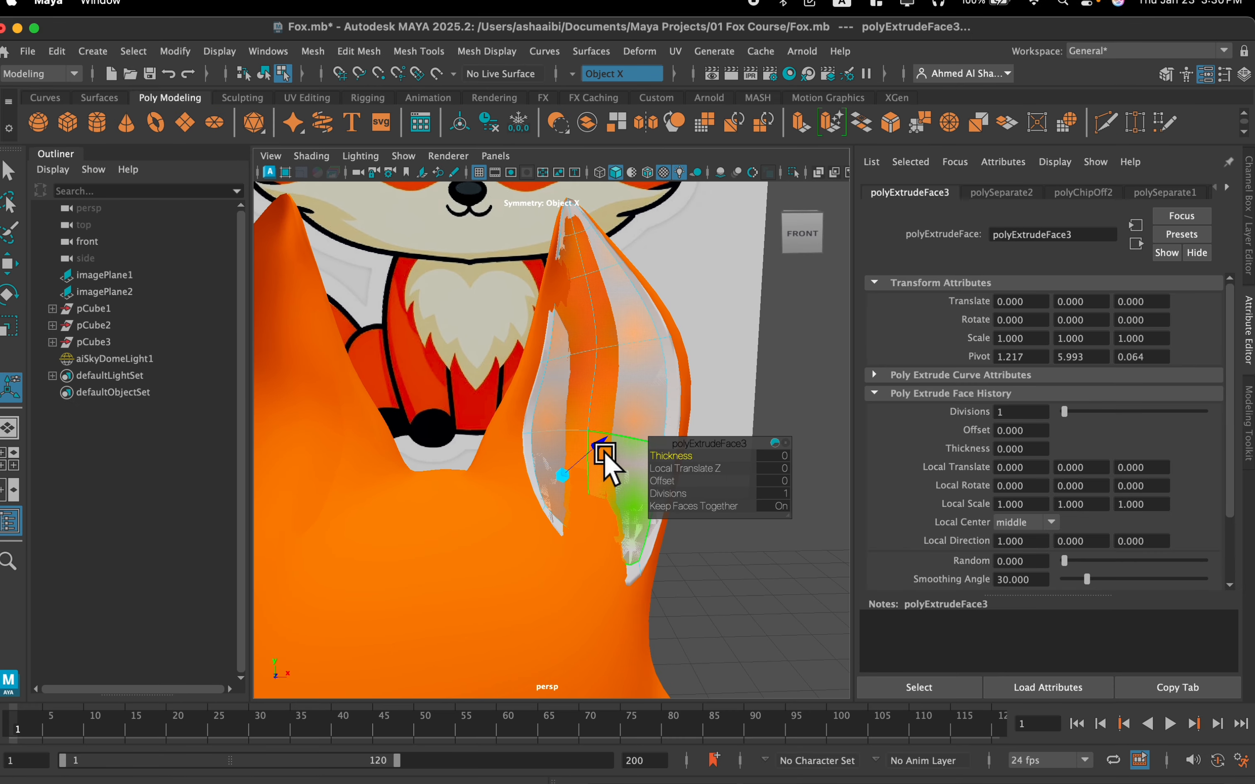
pyautogui.moveTo(604, 455); pyautogui.dragTo(615, 439)
pyautogui.scroll(-5, 588, 392)
pyautogui.scroll(10, 573, 397)
pyautogui.moveTo(569, 296)
pyautogui.mouseDown(button='right')
pyautogui.moveTo(579, 319)
pyautogui.moveTo(630, 281)
pyautogui.mouseUp(button='right')
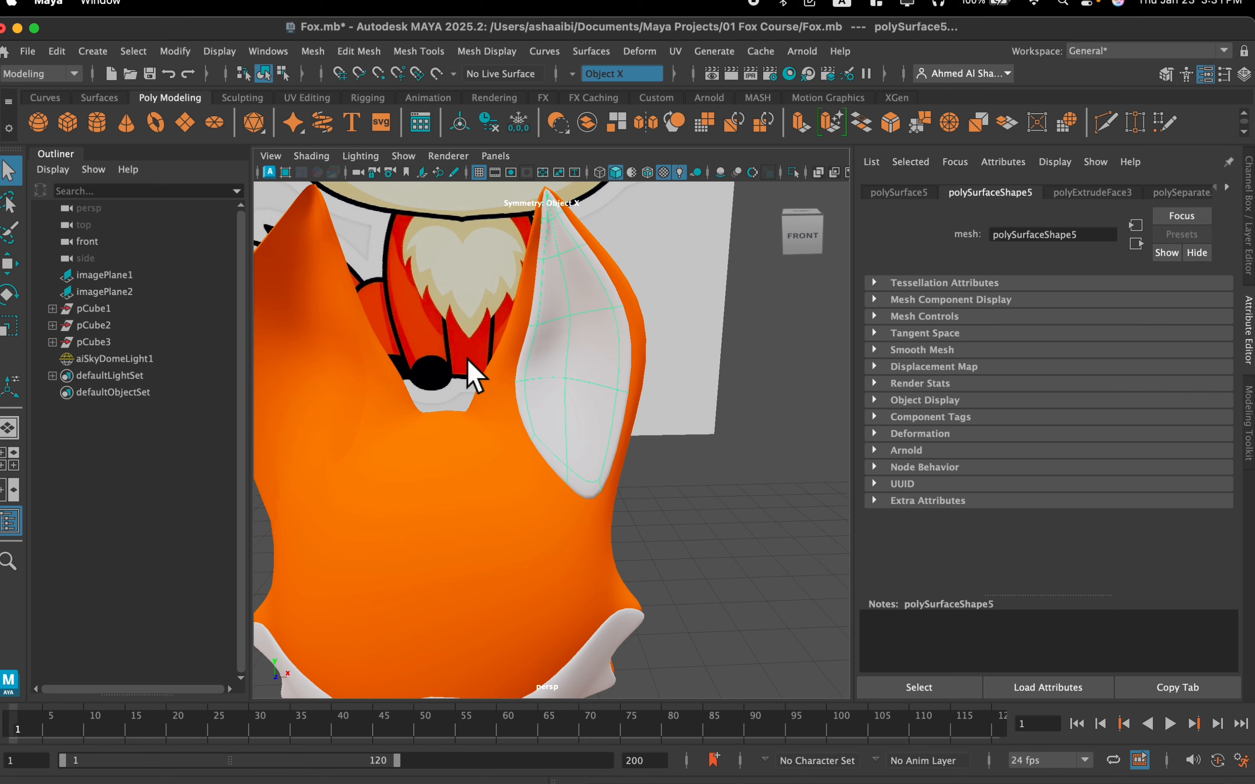
# Delete the separated orange inner-ear surface on the opposite ear and select the thickened white one
pyautogui.click(301, 420)
pyautogui.keyDown('alt'); pyautogui.moveTo(345, 402); pyautogui.dragTo(410, 389); pyautogui.keyUp('alt')
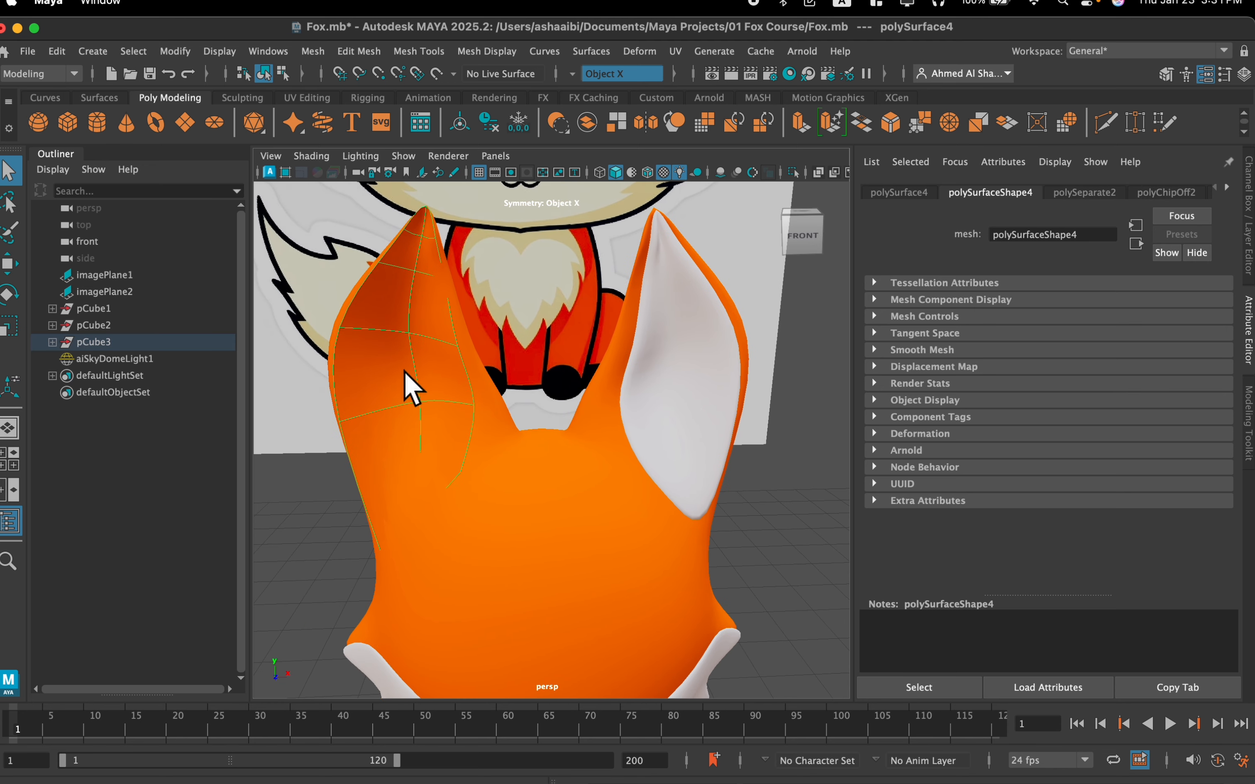
pyautogui.click(679, 301)
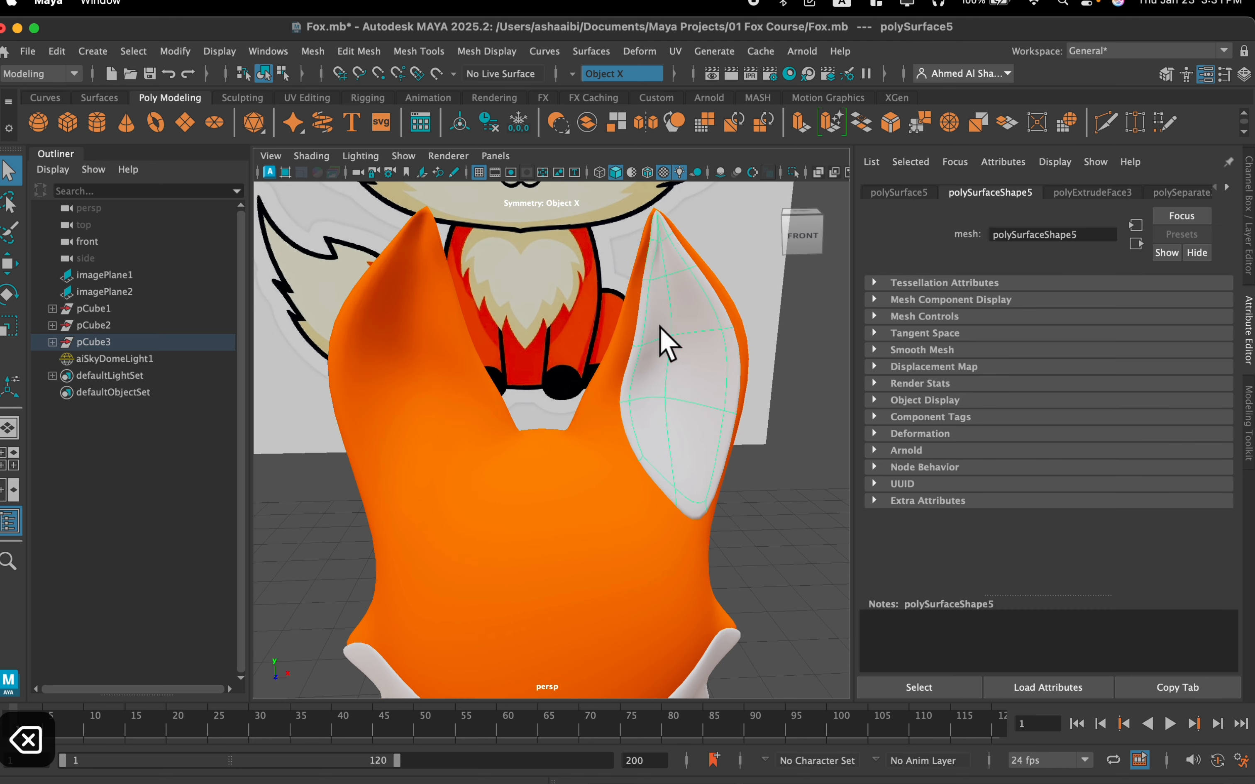
# Duplicate the white inner-ear surface and mirror the copy onto the opposite ear by setting its Scale X to -1
pyautogui.scroll(-3, 479, 371)
pyautogui.scroll(-5, 482, 377)
pyautogui.keyDown('alt'); pyautogui.moveTo(482, 377); pyautogui.dragTo(454, 414, button='middle'); pyautogui.keyUp('alt')
pyautogui.scroll(4, 455, 414)
pyautogui.scroll(-3, 455, 415)
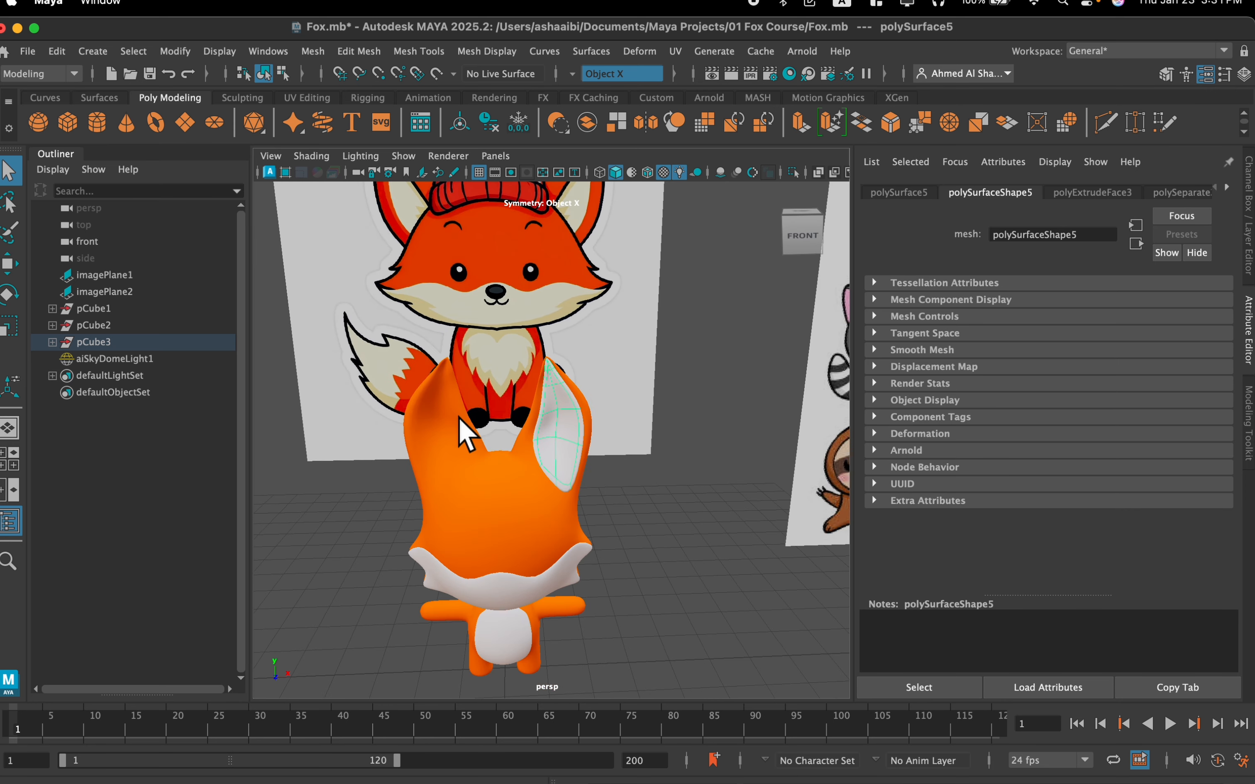
pyautogui.press('w')
pyautogui.keyDown('alt'); pyautogui.moveTo(473, 420); pyautogui.dragTo(501, 346, button='middle'); pyautogui.keyUp('alt')
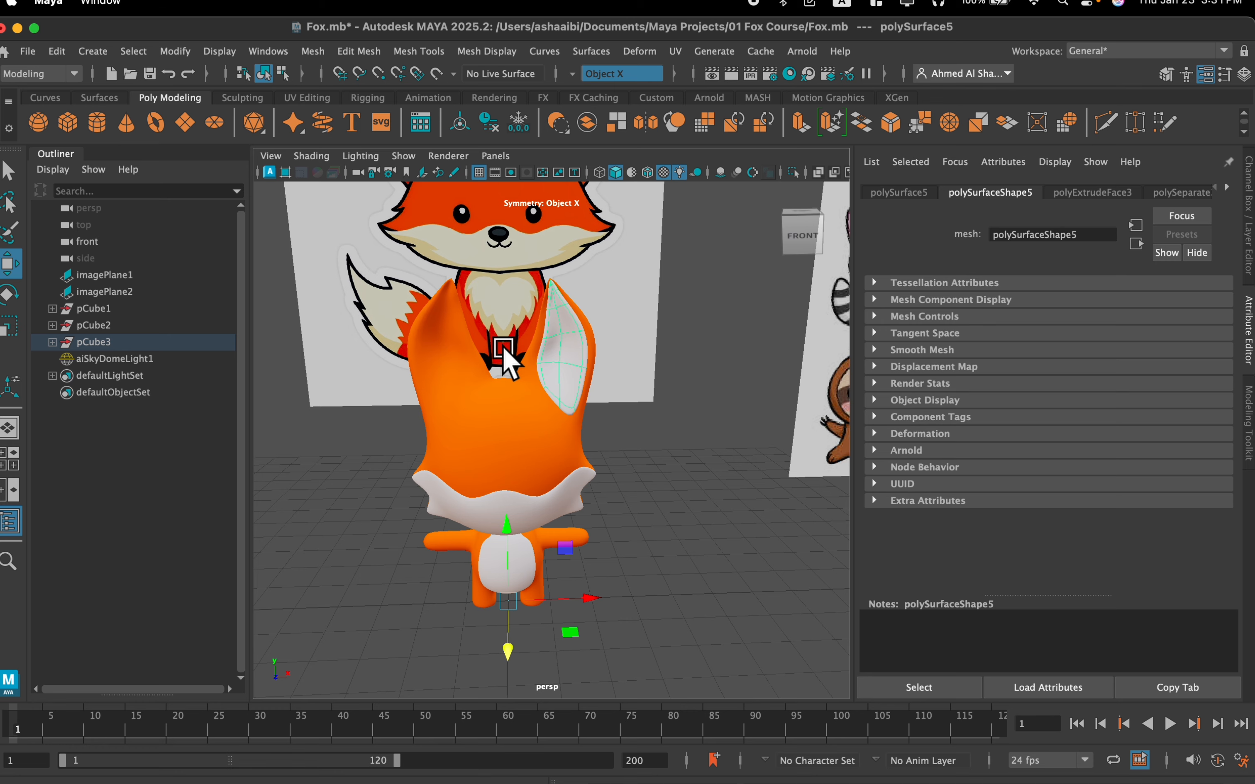
pyautogui.press('super+d')
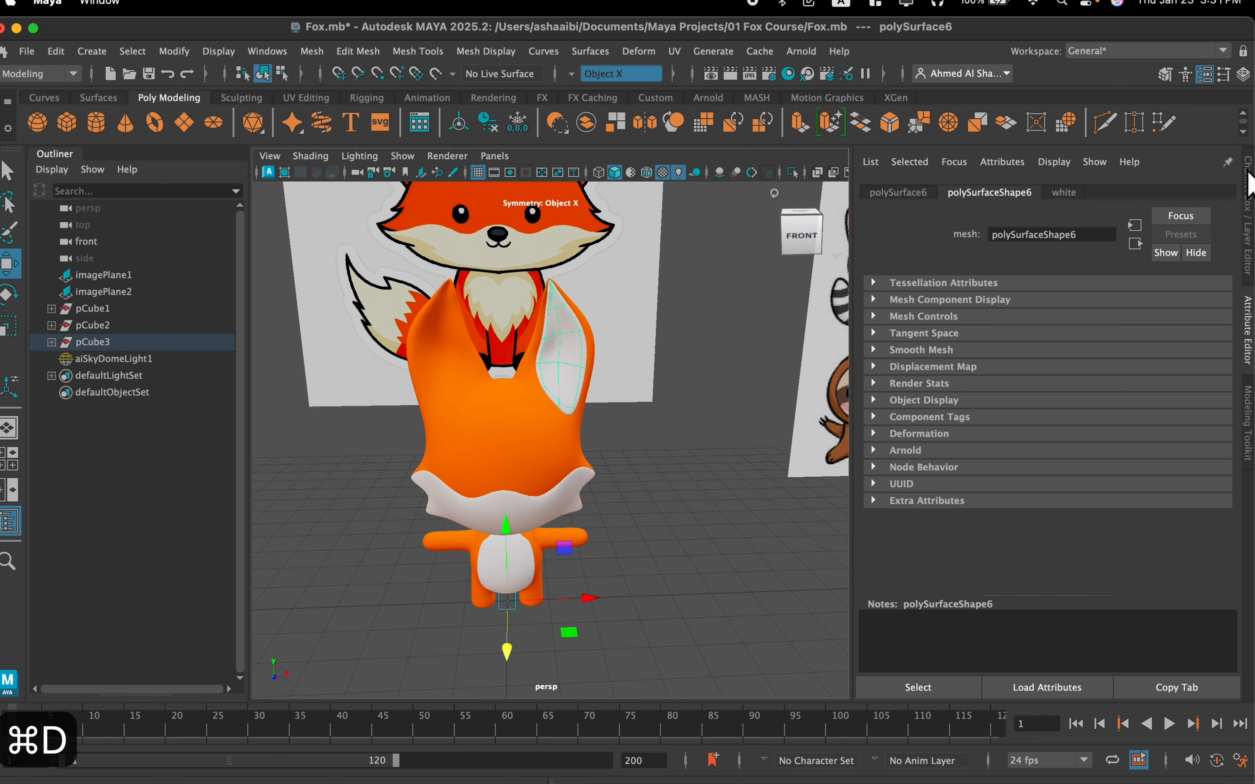
pyautogui.click(1248, 197)
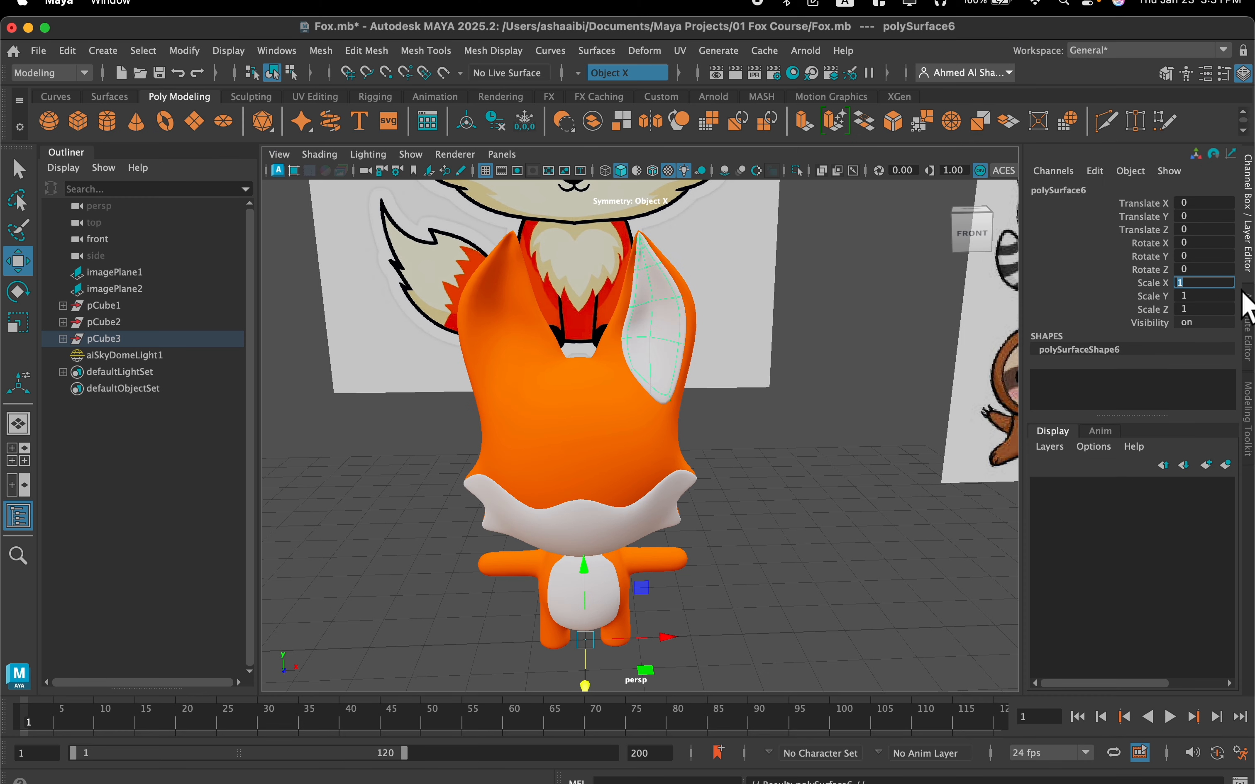
pyautogui.press('Left')
pyautogui.write('-')
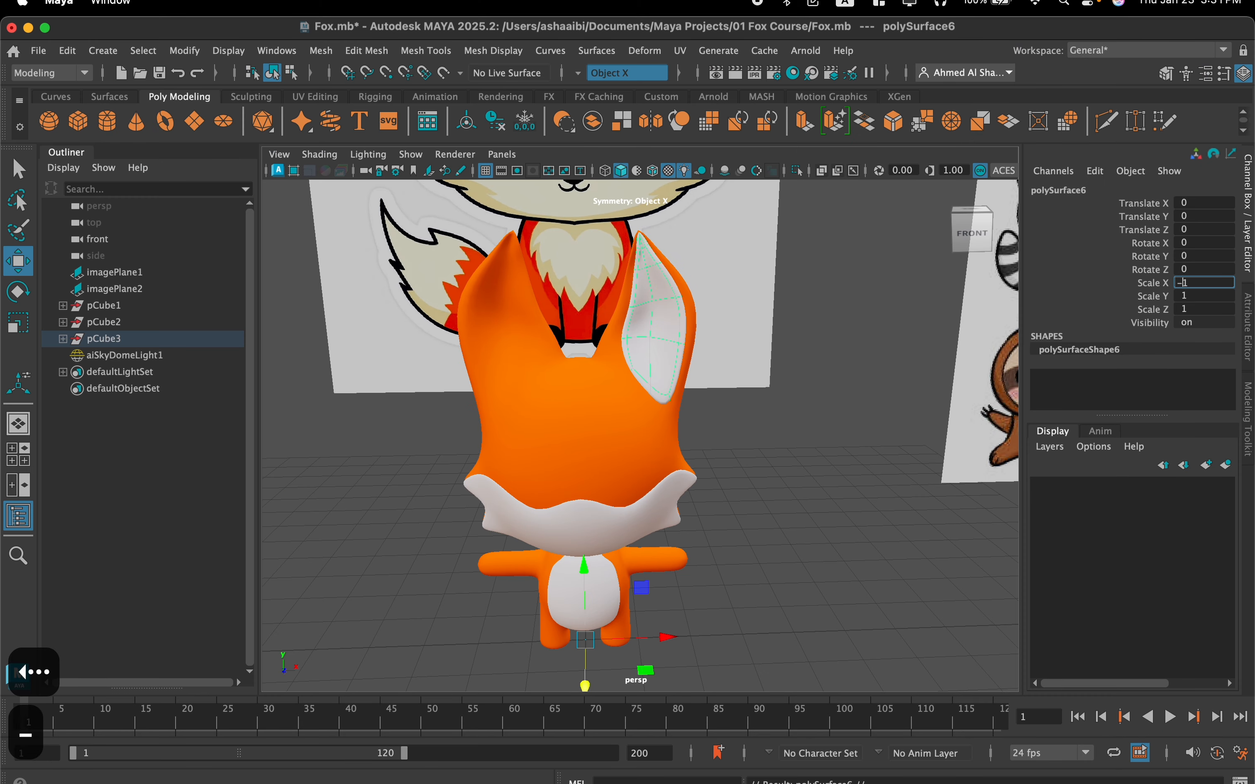
pyautogui.press('Return')
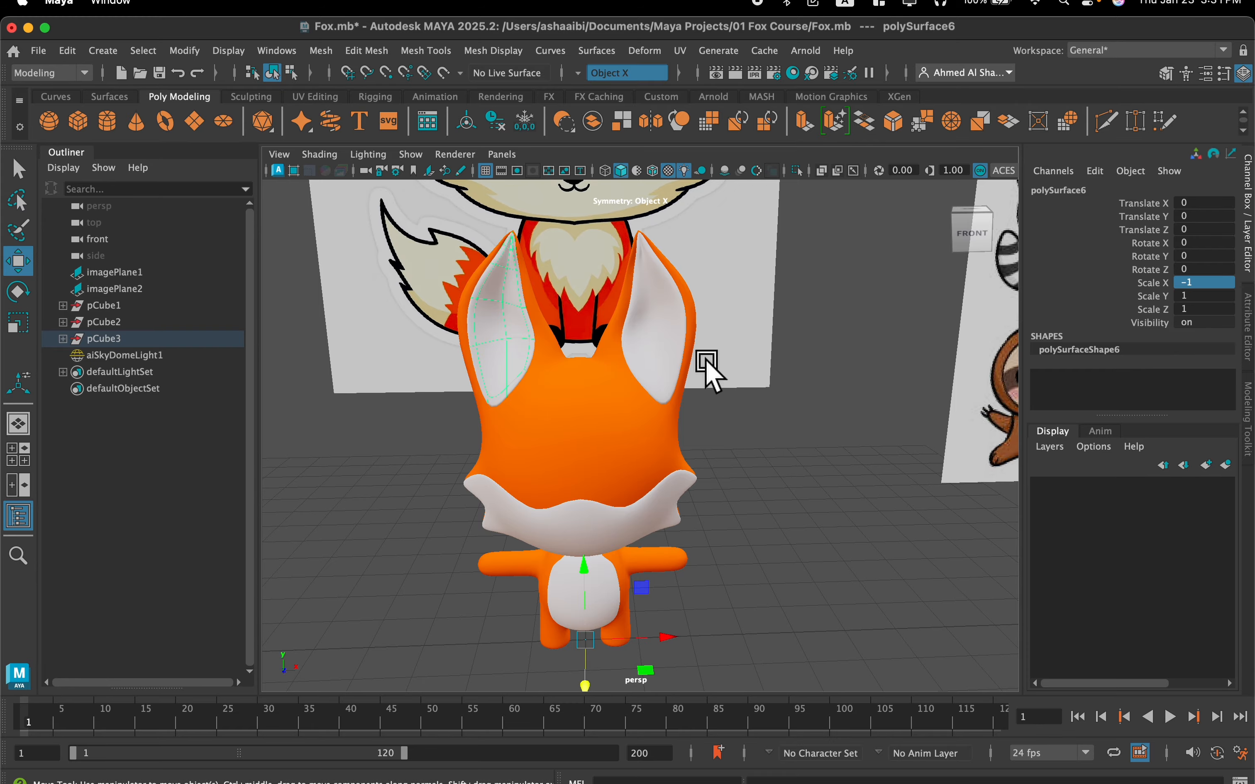
# Examine the fox with both inner ears in place, including the white tip of the tail from the side
pyautogui.keyDown('alt'); pyautogui.moveTo(707, 363); pyautogui.dragTo(707, 403, button='middle'); pyautogui.keyUp('alt')
pyautogui.scroll(-3, 706, 402)
pyautogui.keyDown('alt'); pyautogui.moveTo(706, 402); pyautogui.dragTo(798, 390); pyautogui.keyUp('alt')
pyautogui.scroll(3, 571, 591)
pyautogui.keyDown('alt'); pyautogui.moveTo(570, 592); pyautogui.dragTo(604, 576); pyautogui.keyUp('alt')
pyautogui.keyDown('alt'); pyautogui.moveTo(604, 576); pyautogui.dragTo(613, 500, button='middle'); pyautogui.keyUp('alt')
pyautogui.scroll(4, 540, 548)
pyautogui.keyDown('alt'); pyautogui.moveTo(556, 593); pyautogui.dragTo(590, 393, button='middle'); pyautogui.keyUp('alt')
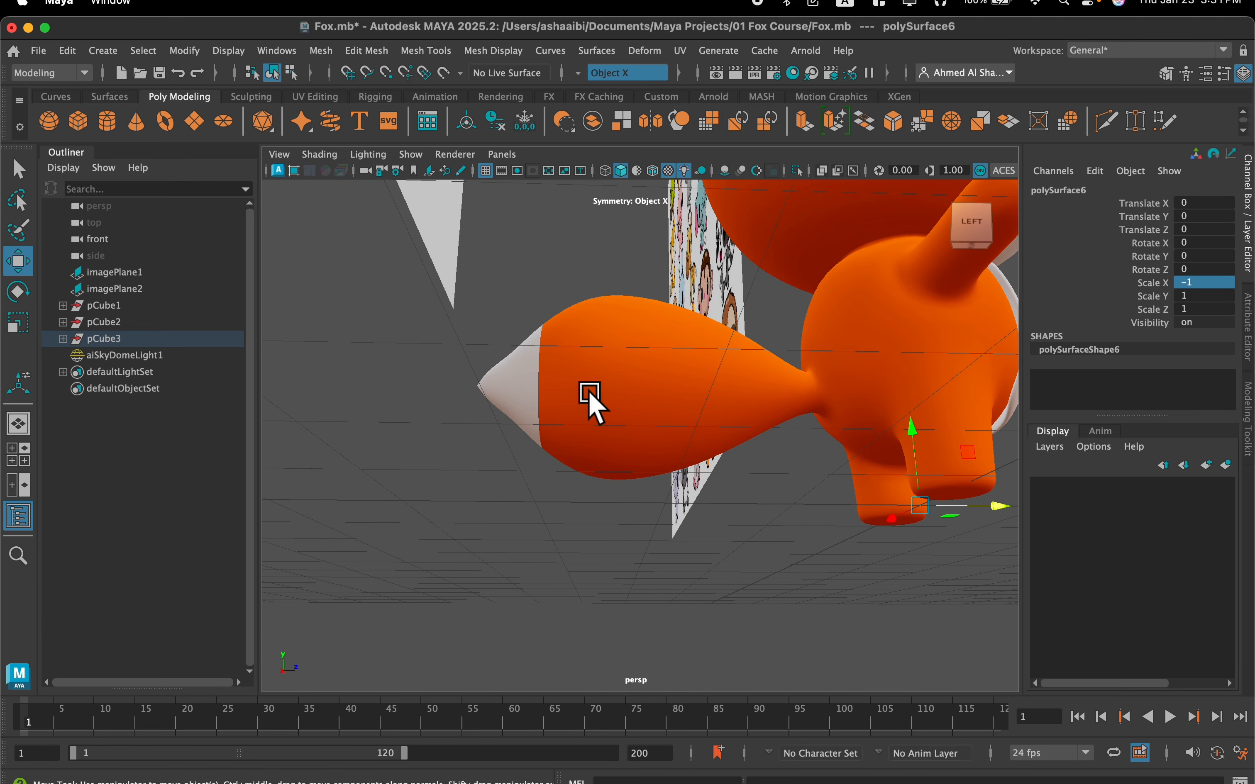
pyautogui.keyDown('alt'); pyautogui.moveTo(590, 393); pyautogui.dragTo(574, 449); pyautogui.keyUp('alt')
pyautogui.scroll(2, 570, 540)
pyautogui.keyDown('alt'); pyautogui.moveTo(570, 560); pyautogui.dragTo(610, 442, button='middle'); pyautogui.keyUp('alt')
pyautogui.moveTo(617, 497); pyautogui.dragTo(617, 340, button='right')
# Select the ring of orange tail faces next to the white tip, and clear the selection
pyautogui.click(603, 457)
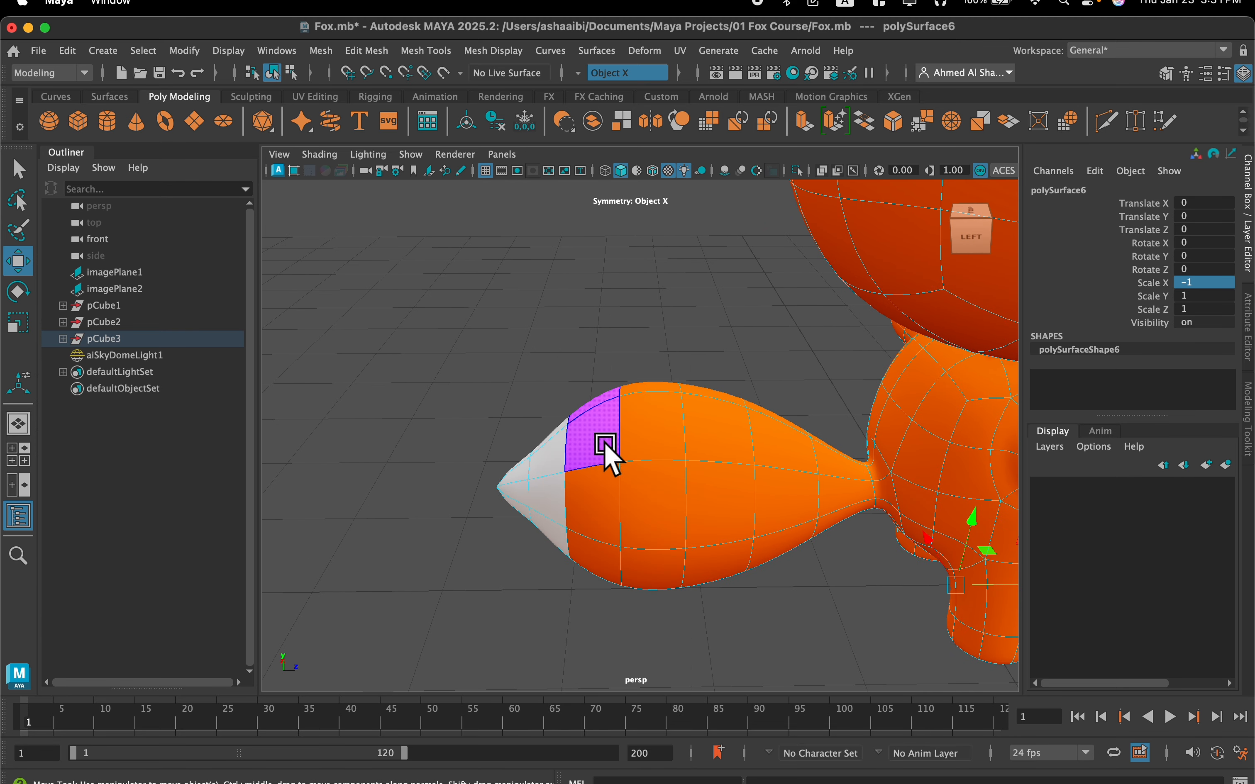
pyautogui.click(605, 444)
pyautogui.keyDown('shift'); pyautogui.doubleClick(611, 508); pyautogui.keyUp('shift')
pyautogui.moveTo(607, 434); pyautogui.dragTo(728, 731, button='right')
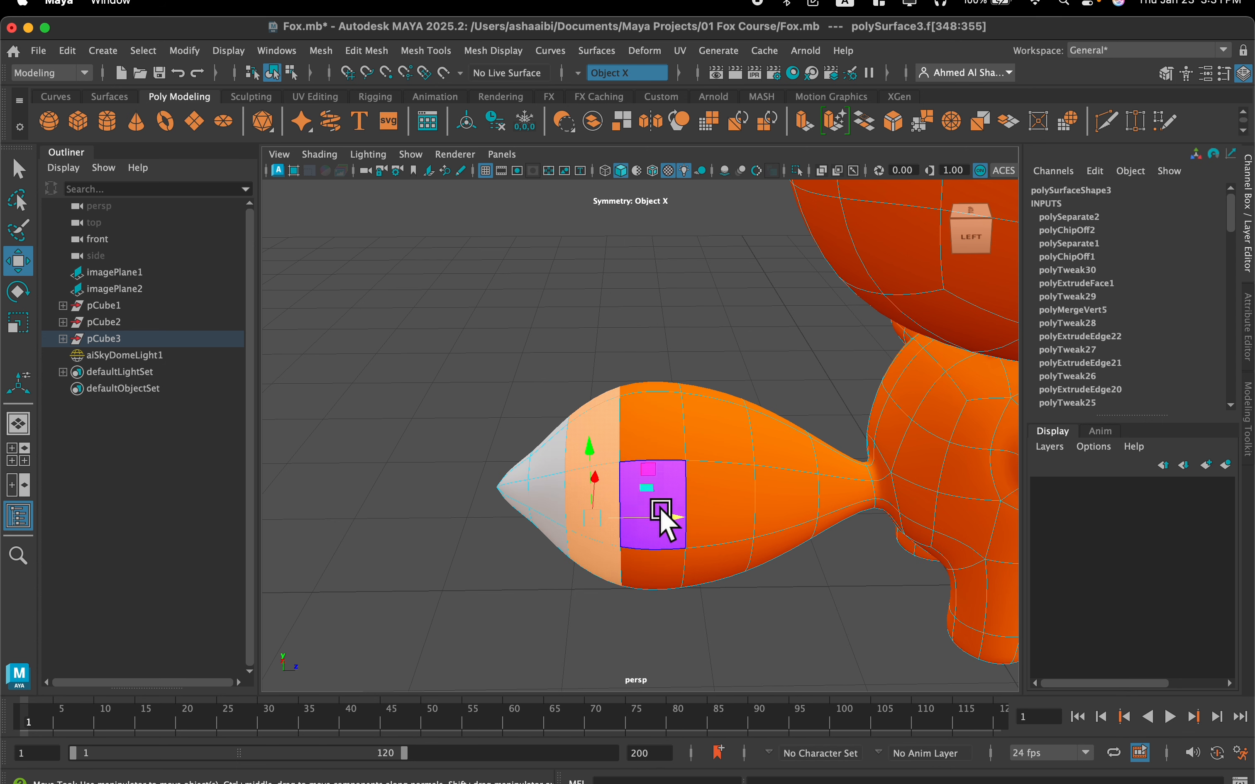
pyautogui.click(734, 602)
# Return to a front view comparing the fox with its reference drawing, and select the fox image plane behind it
pyautogui.keyDown('alt'); pyautogui.moveTo(733, 602); pyautogui.dragTo(690, 550); pyautogui.keyUp('alt')
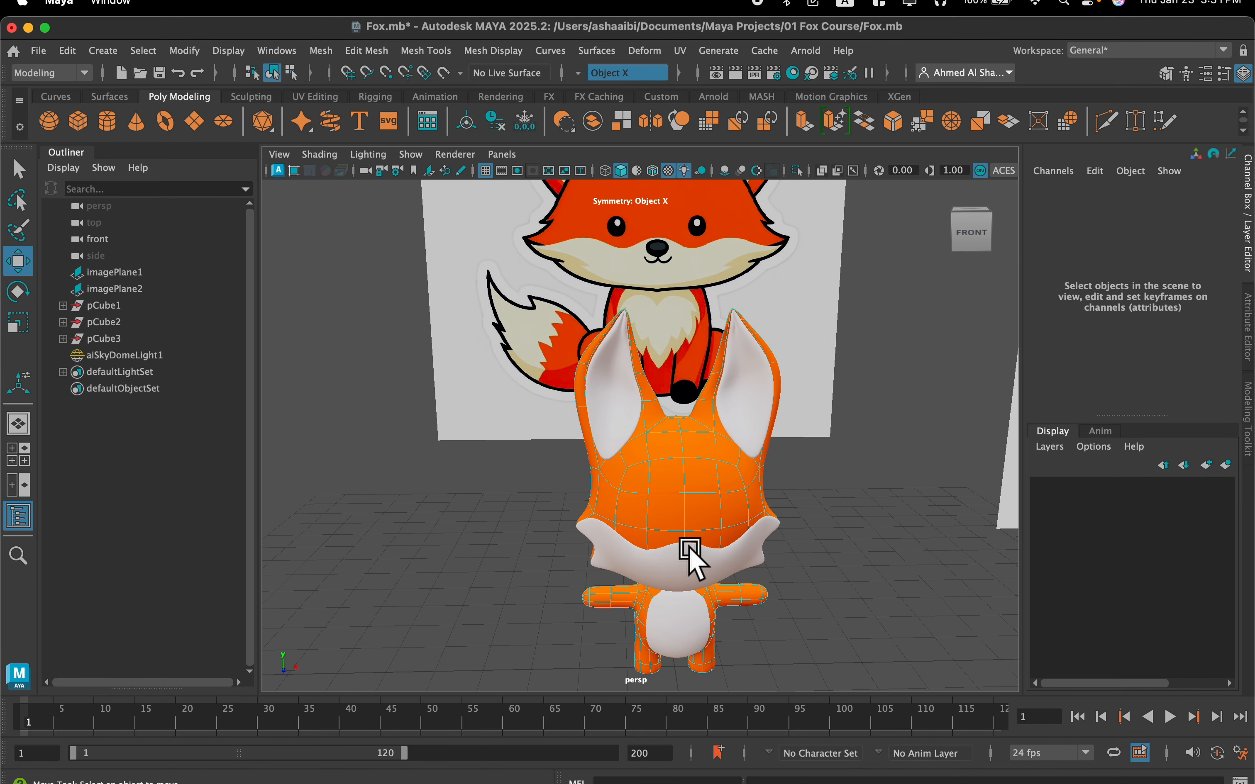
pyautogui.scroll(-2, 689, 534)
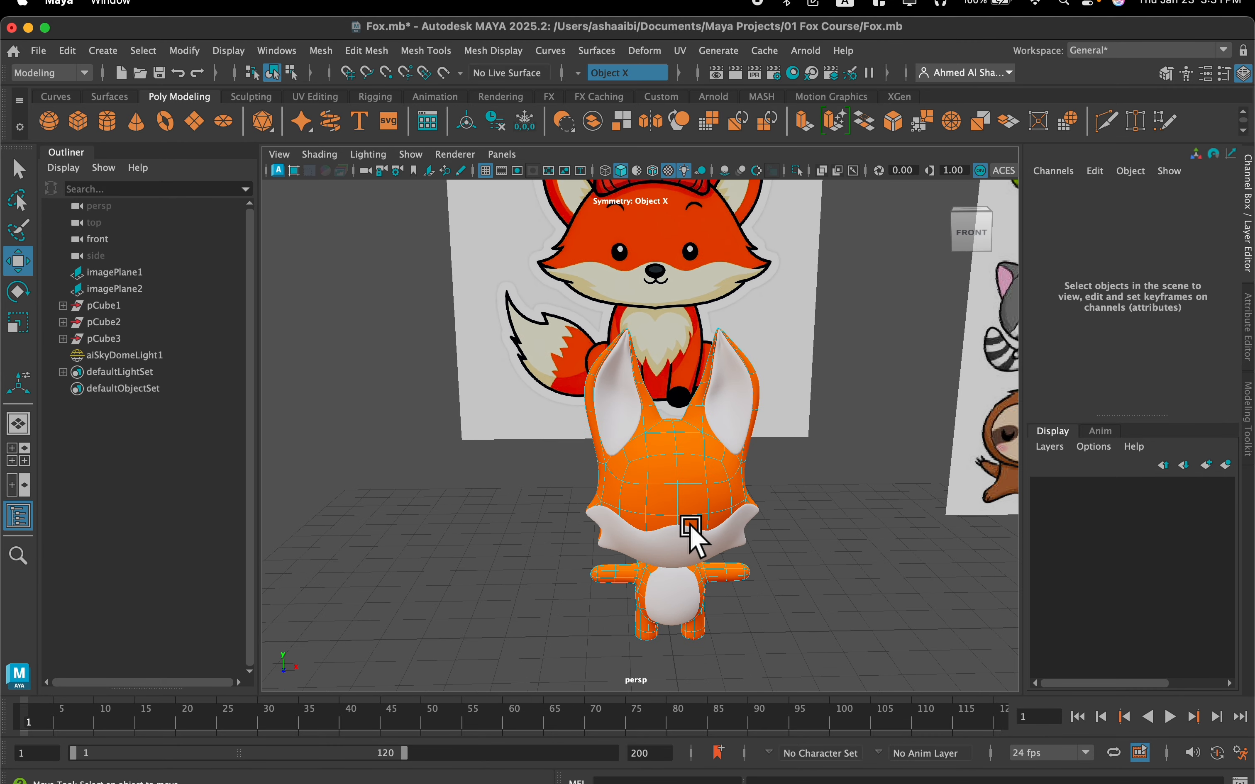
pyautogui.keyDown('alt'); pyautogui.moveTo(686, 512); pyautogui.dragTo(664, 493); pyautogui.keyUp('alt')
pyautogui.scroll(2, 663, 493)
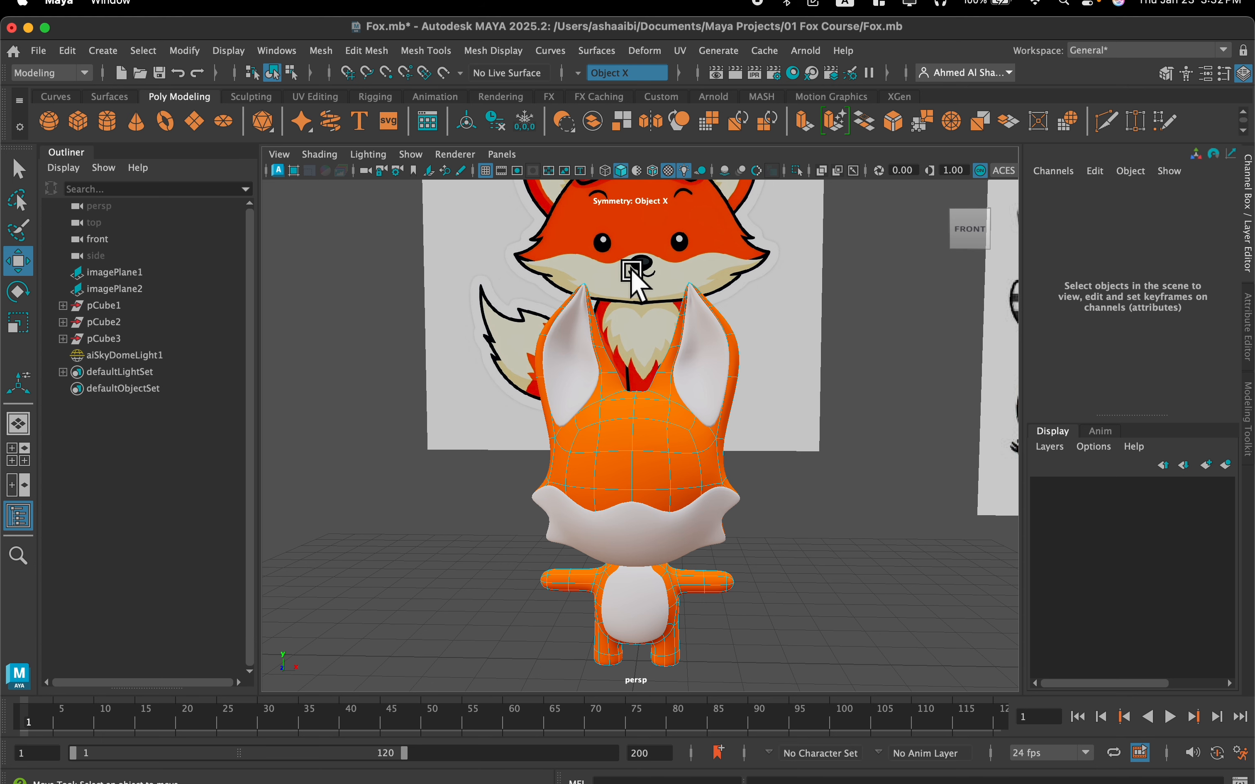
pyautogui.scroll(-2, 462, 420)
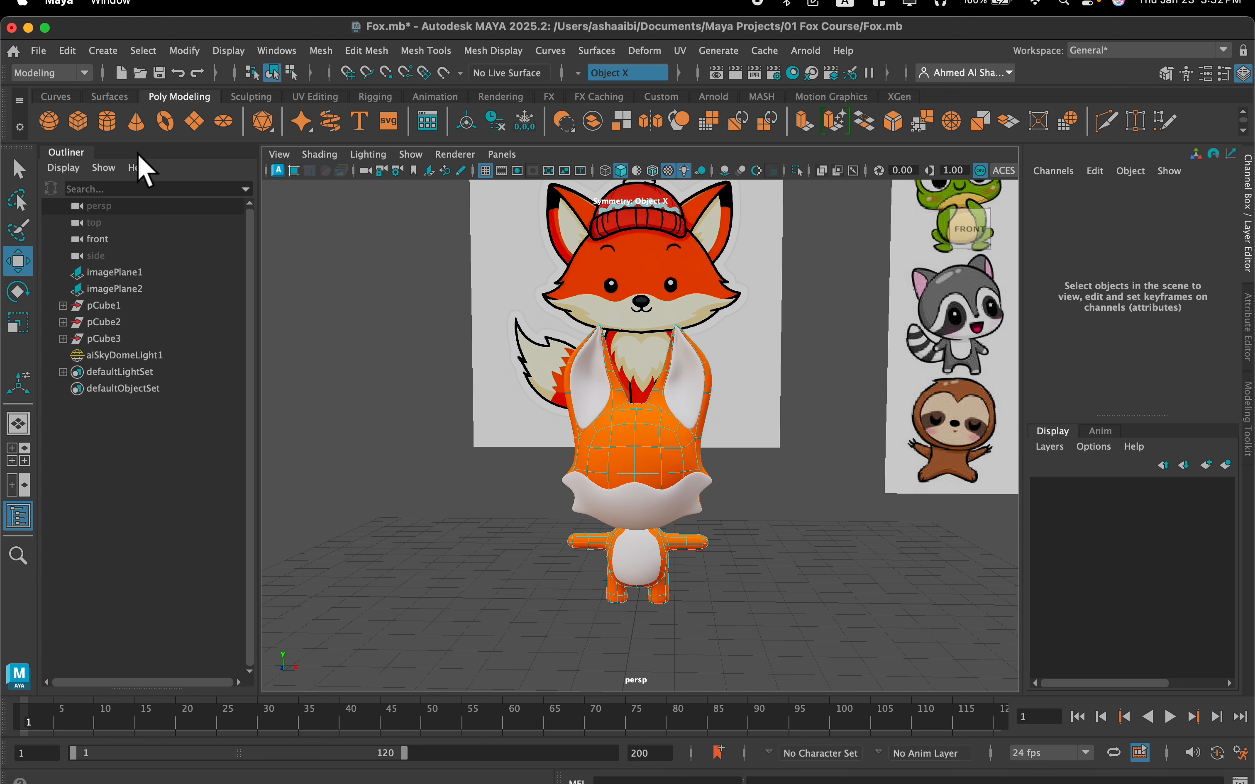
pyautogui.click(527, 269)
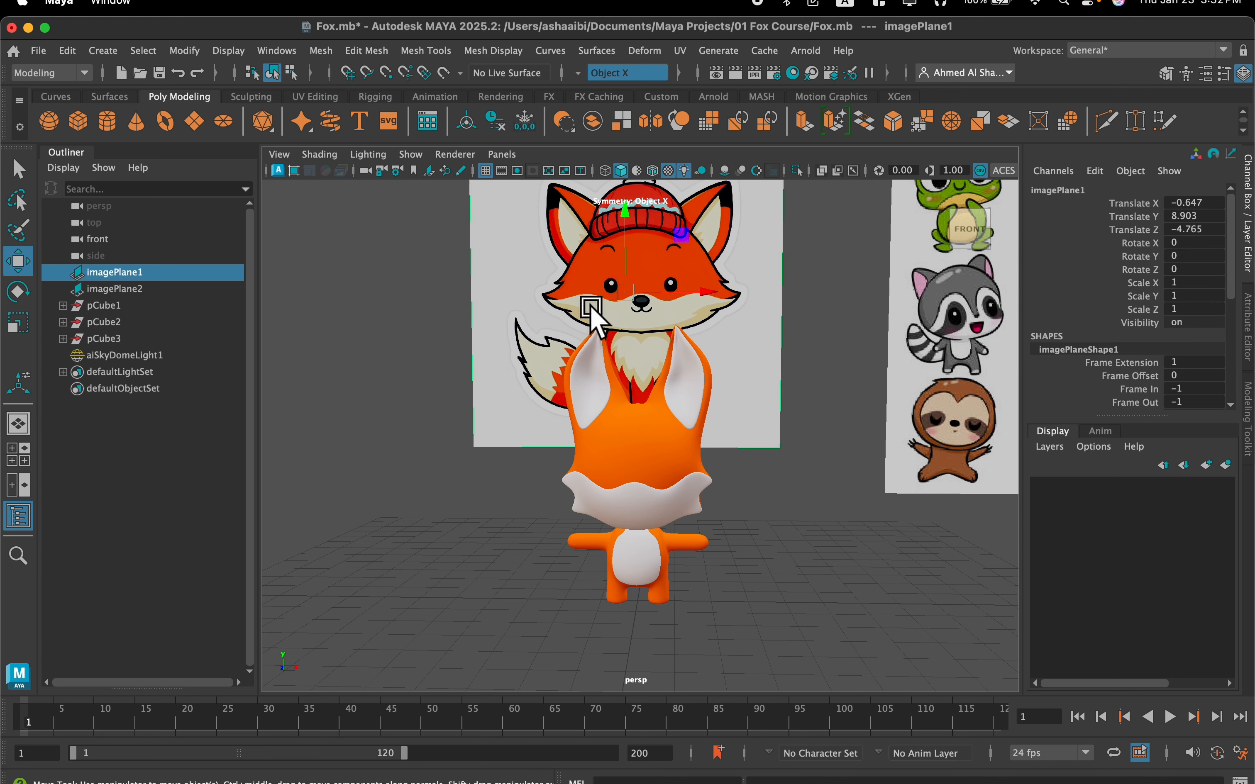